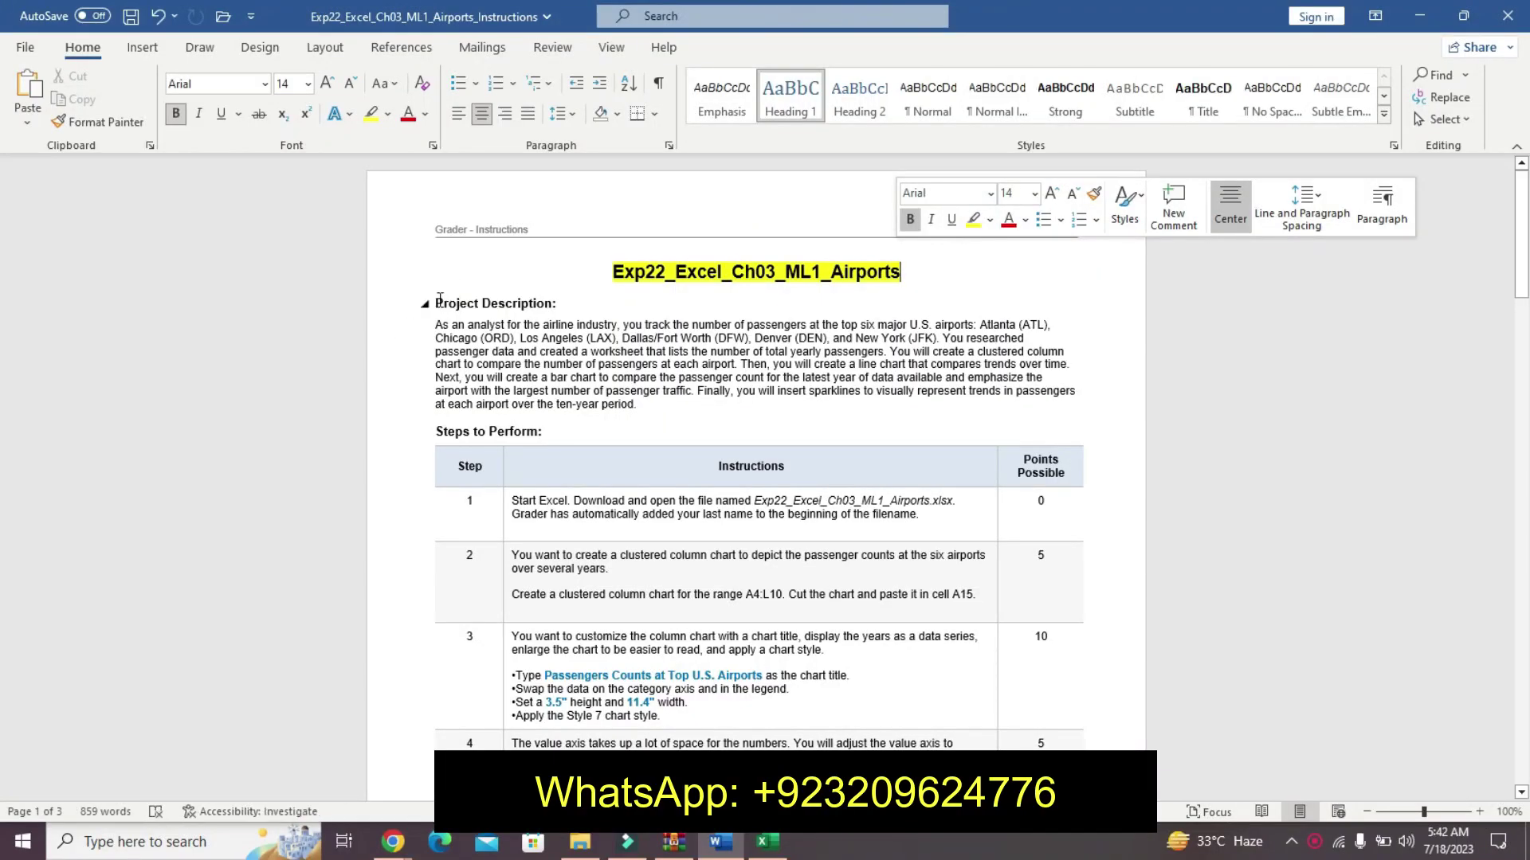
- Make the Project Description heading and paragraph 14 pt, bold and turquoise-highlighted
left_click_drag(440, 301, 637, 405)
left_click(772, 343)
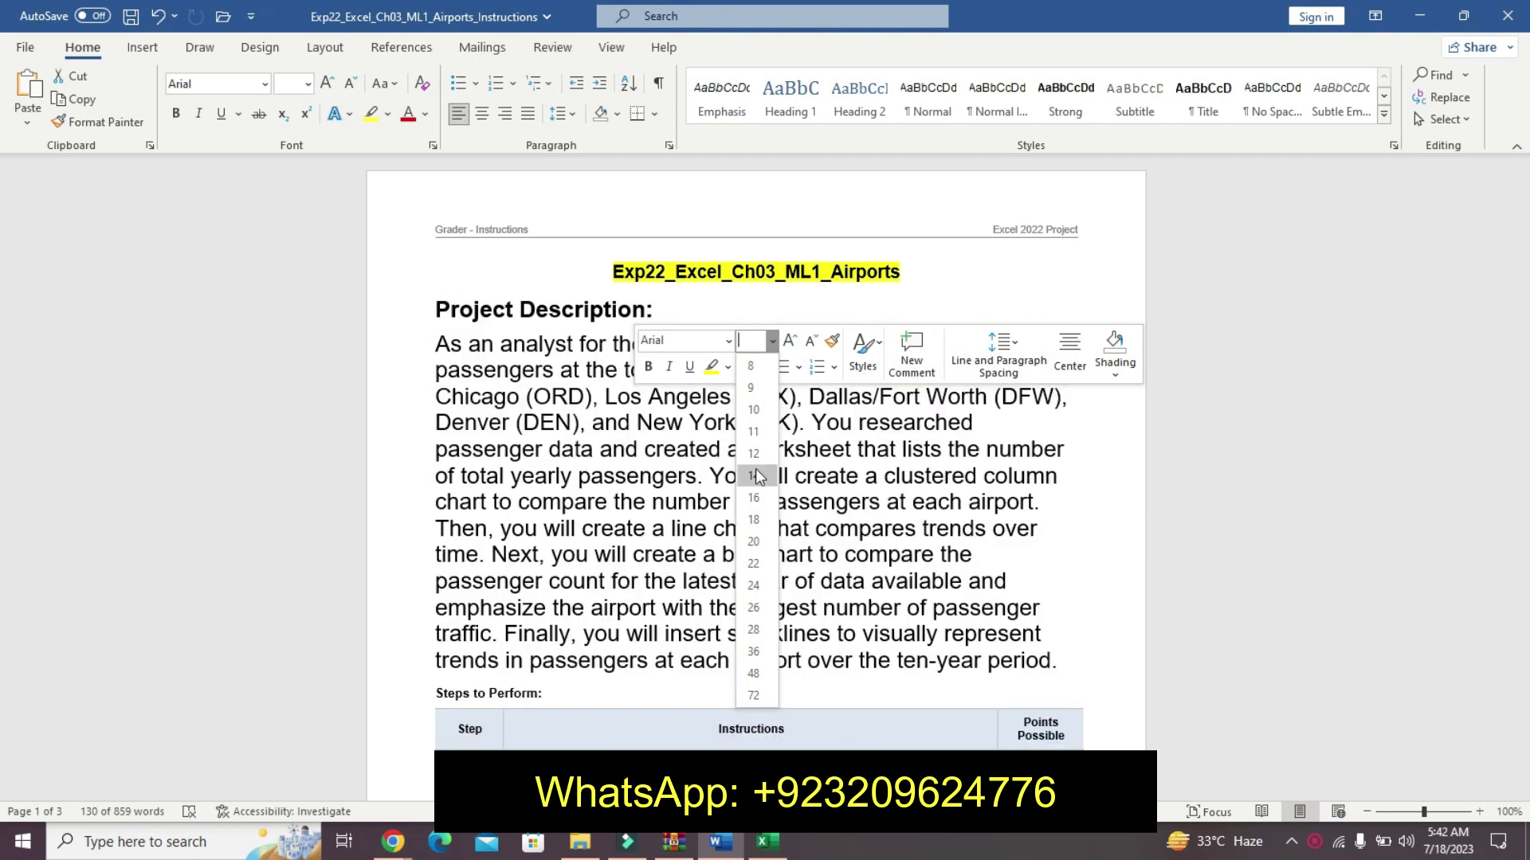
left_click(755, 476)
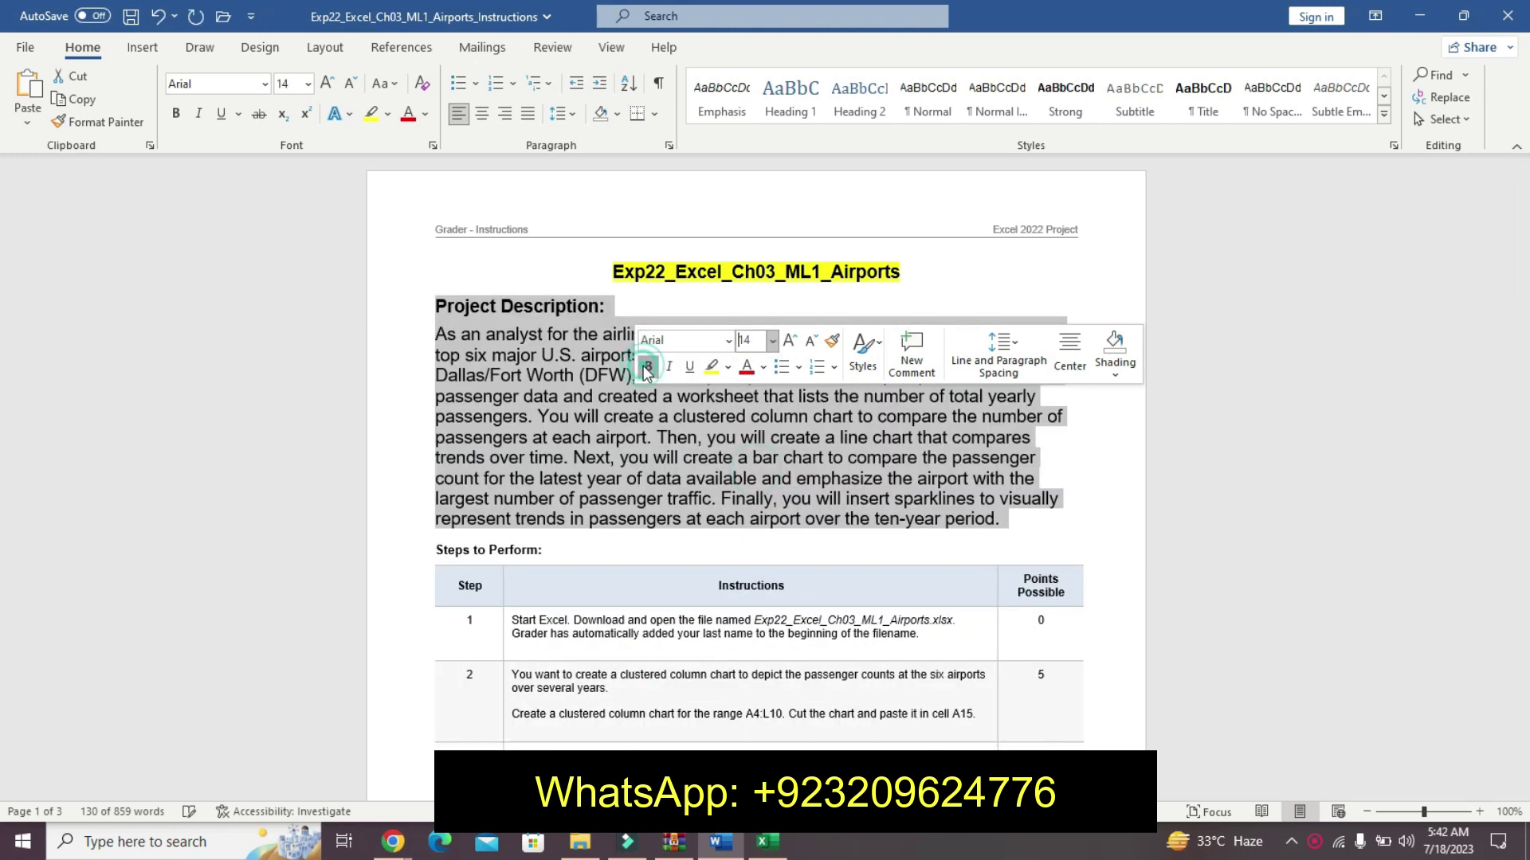
left_click(647, 368)
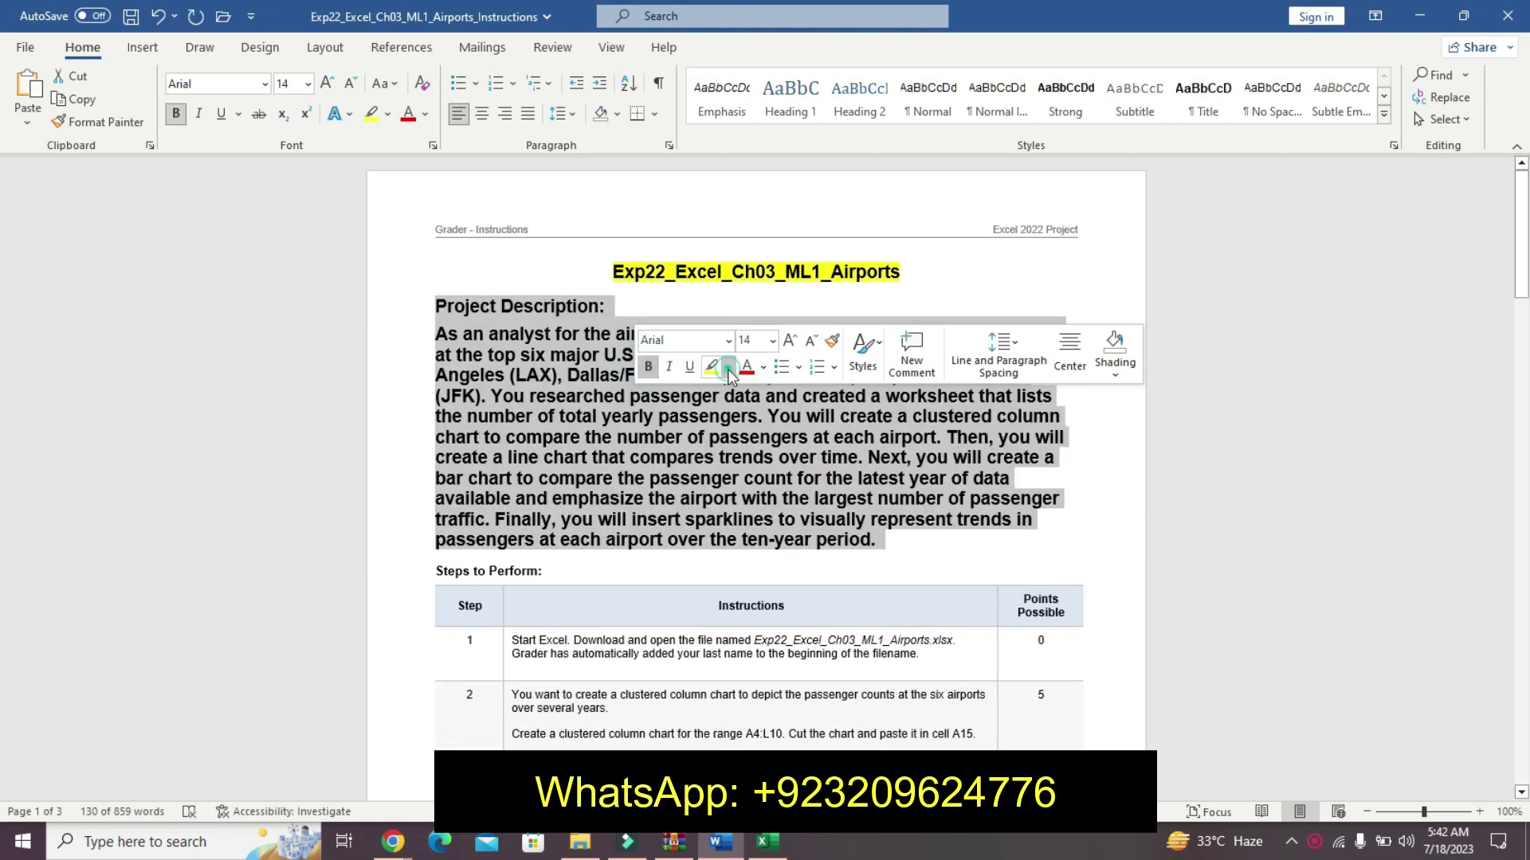
left_click(729, 368)
left_click(780, 394)
left_click(498, 478)
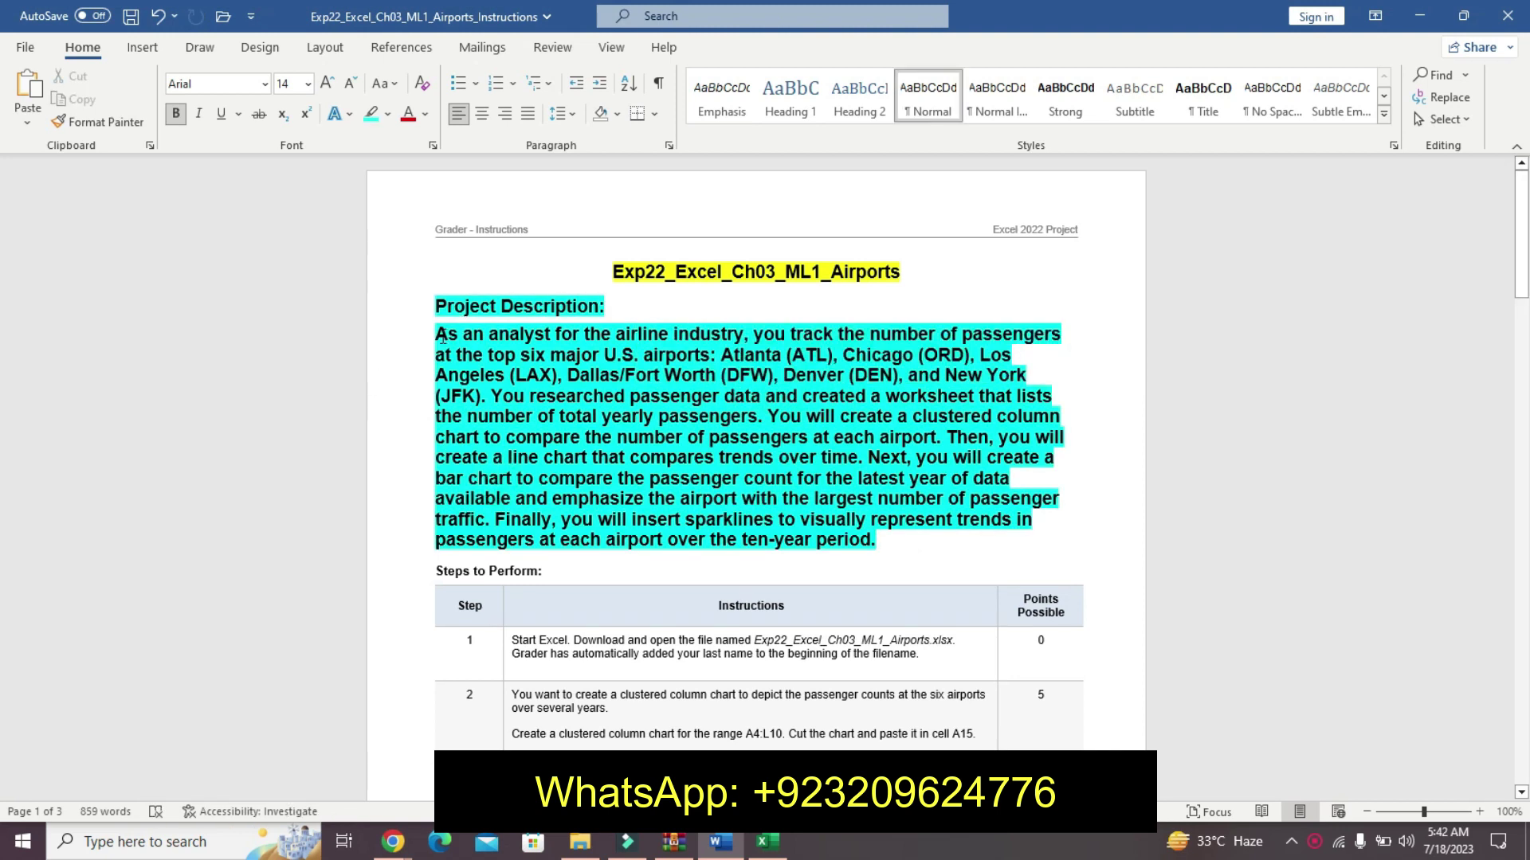
- Reselect the description, look over the Airports workbook in Excel, and return to Word
mouse_move(441, 335)
left_mouse_down()
mouse_move(753, 356)
mouse_move(1014, 350)
mouse_move(1067, 438)
mouse_move(1068, 537)
left_mouse_up()
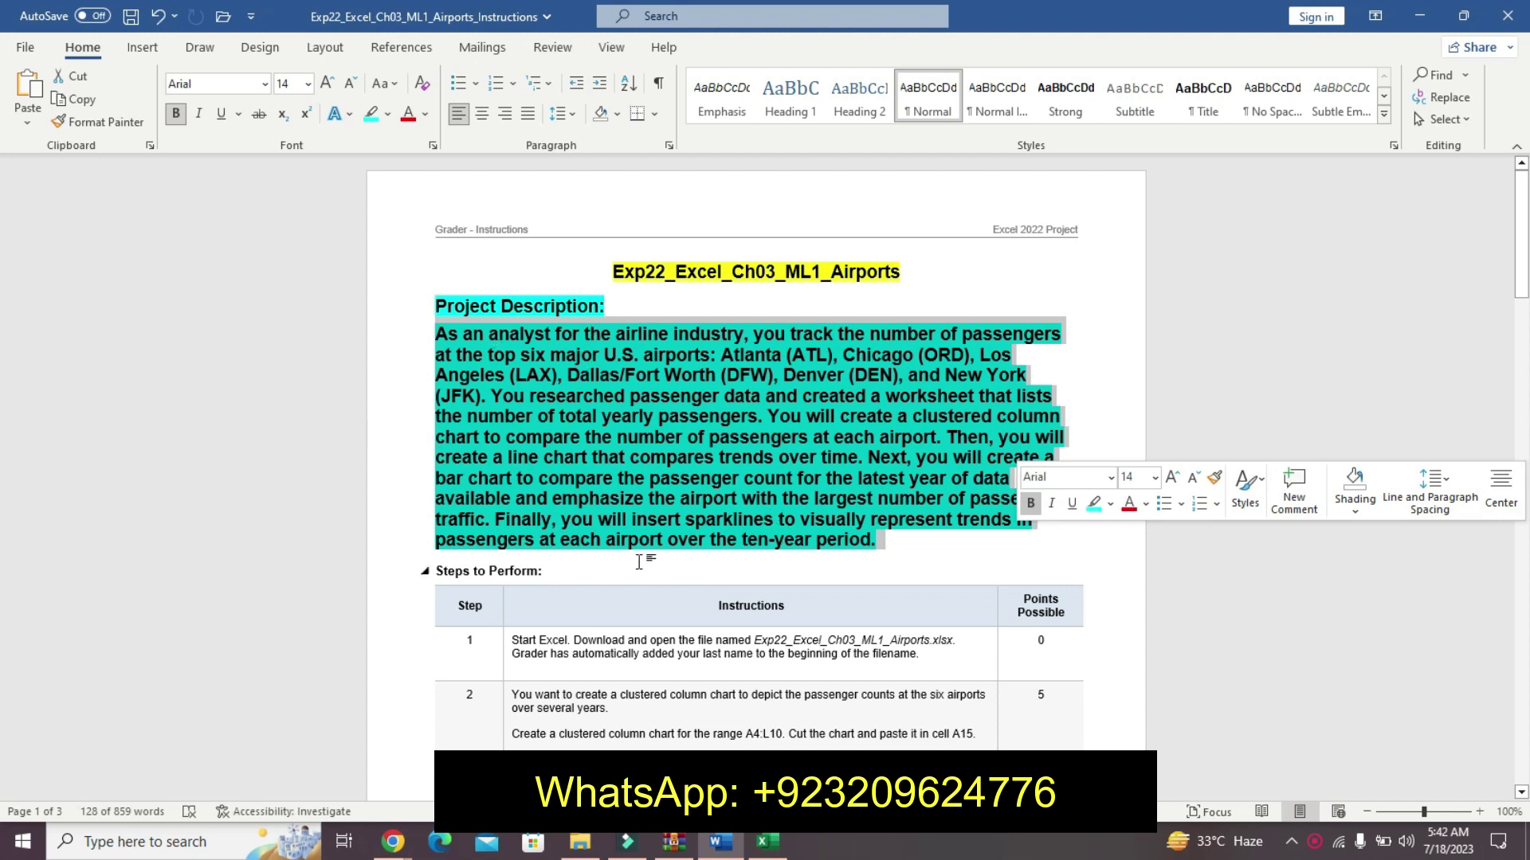
left_click(767, 846)
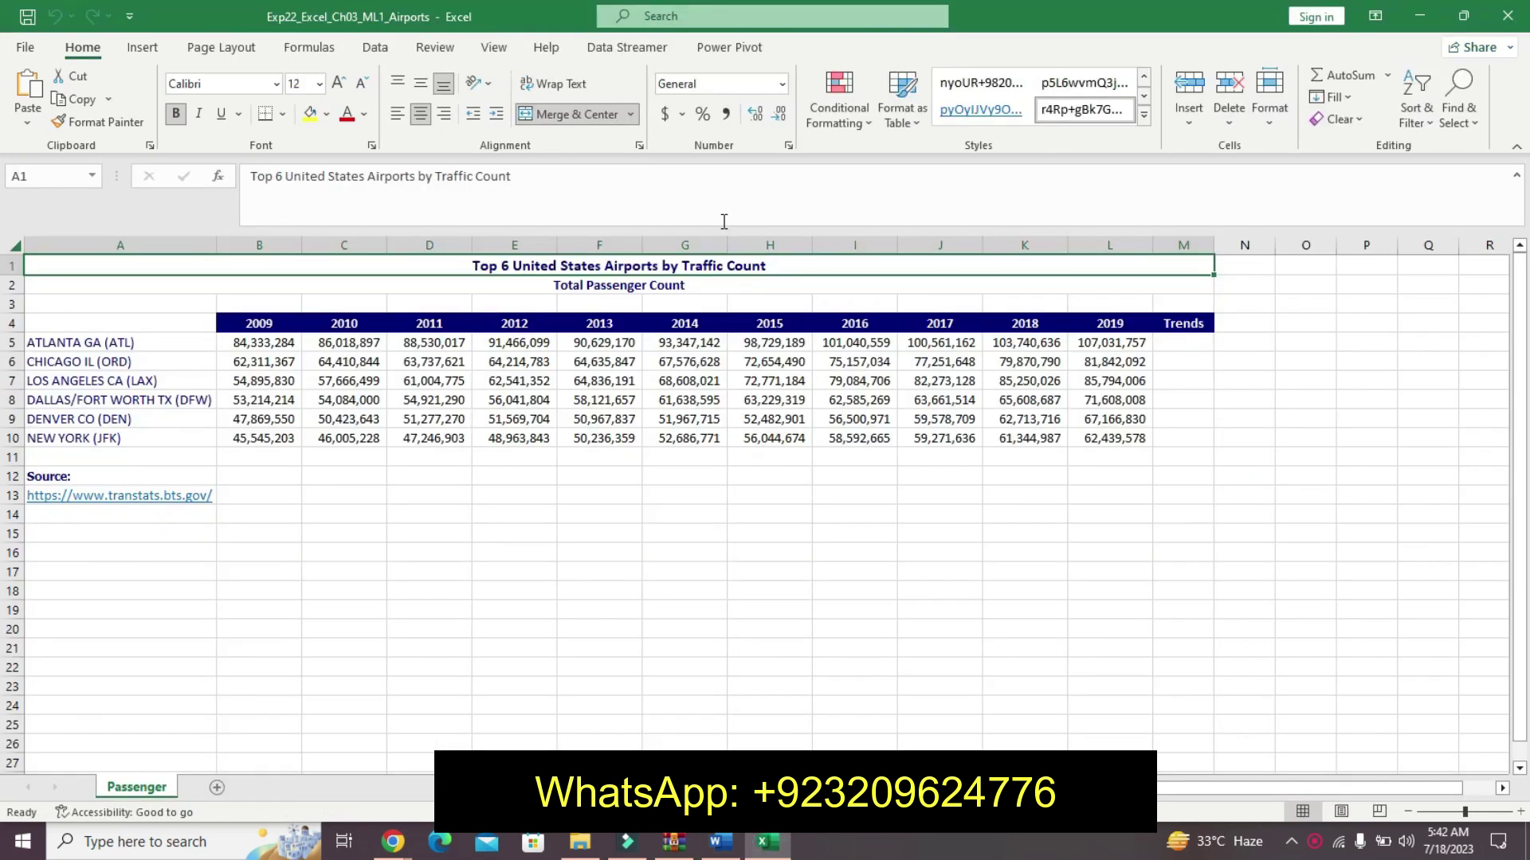
left_click(654, 616)
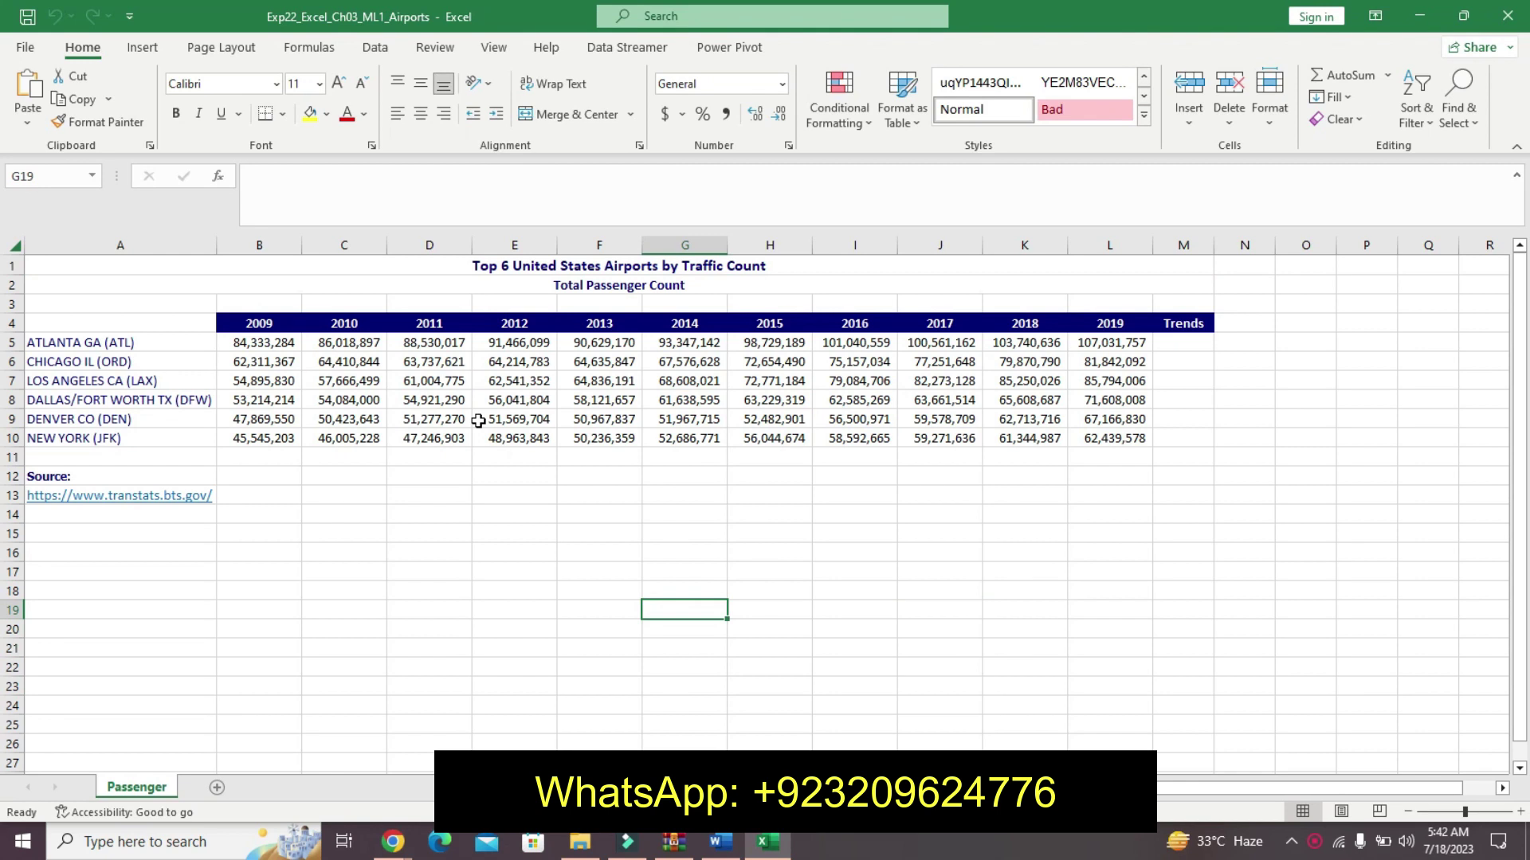
left_click(447, 723)
left_click(706, 844)
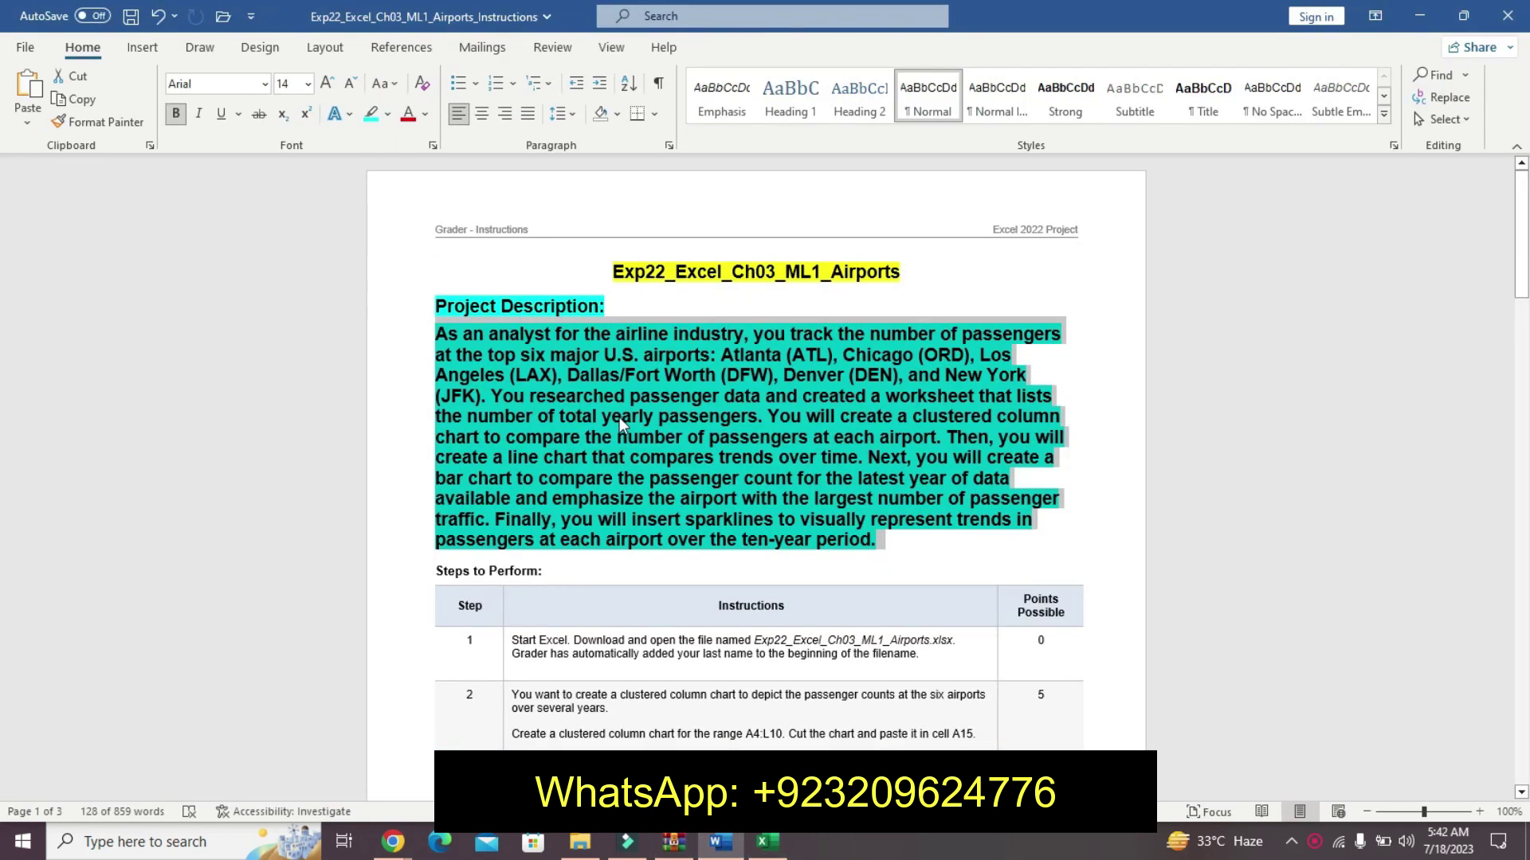
- Undo the description's formatting back to the original unformatted text
key("ctrl+q")
key("ctrl+space")
key("shift+Up")
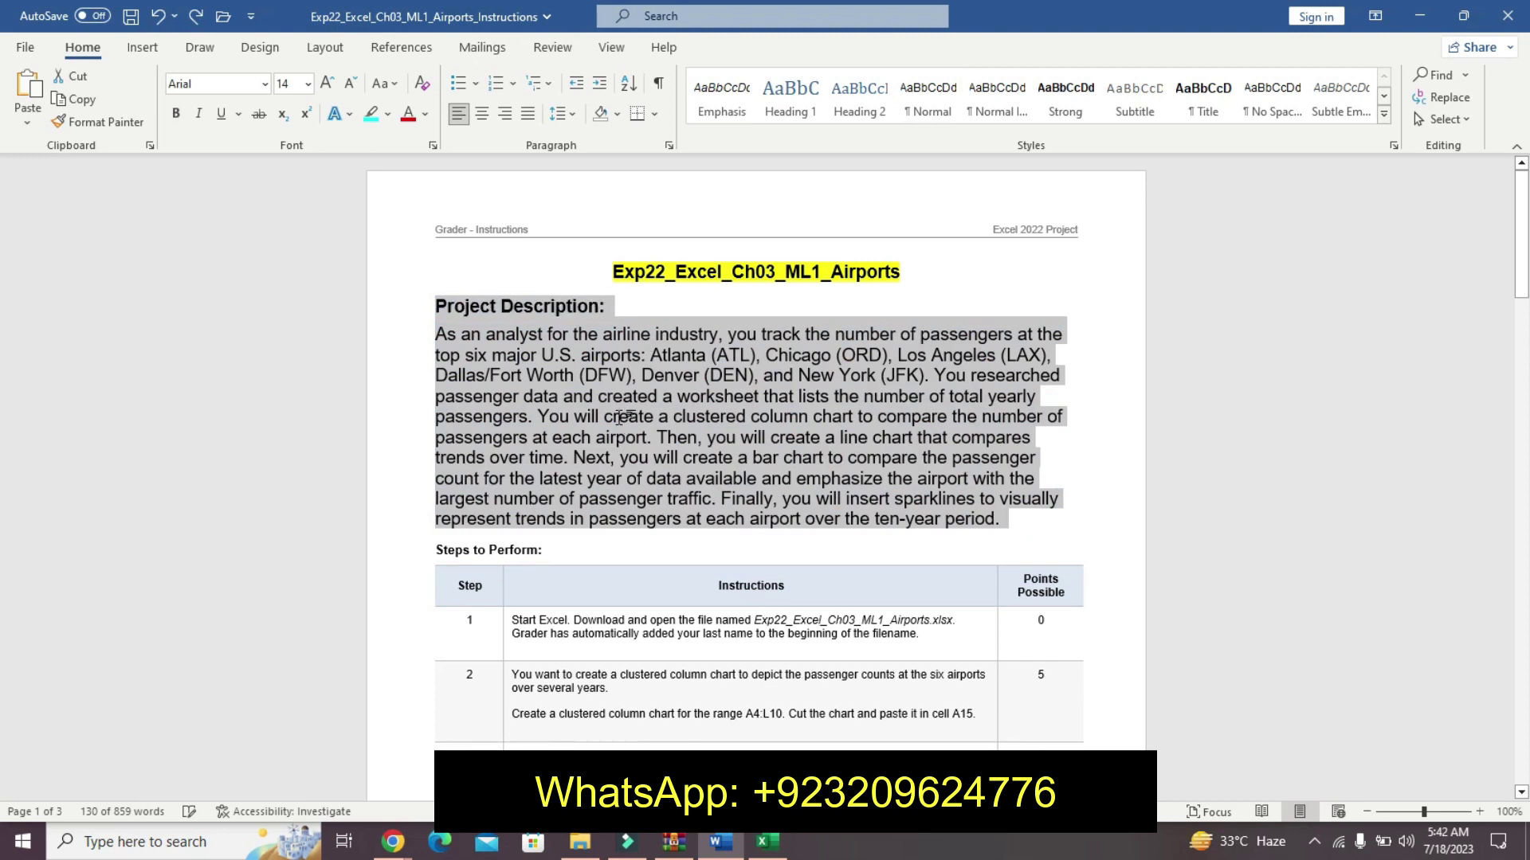
key("ctrl+z")
key("ctrl+z")
key("ctrl+z")
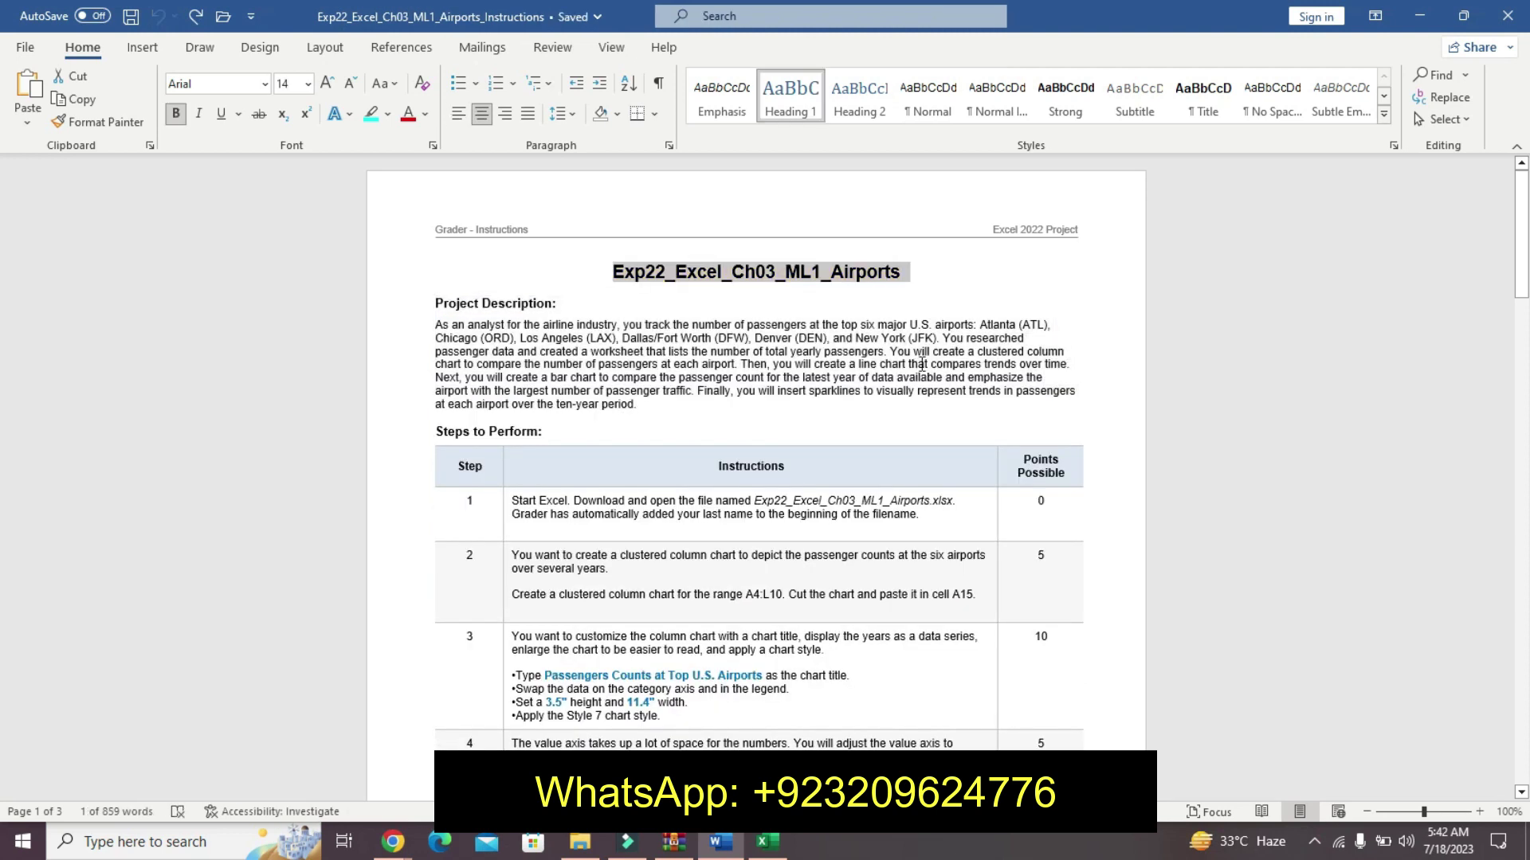
left_click_drag(1521, 231, 1521, 256)
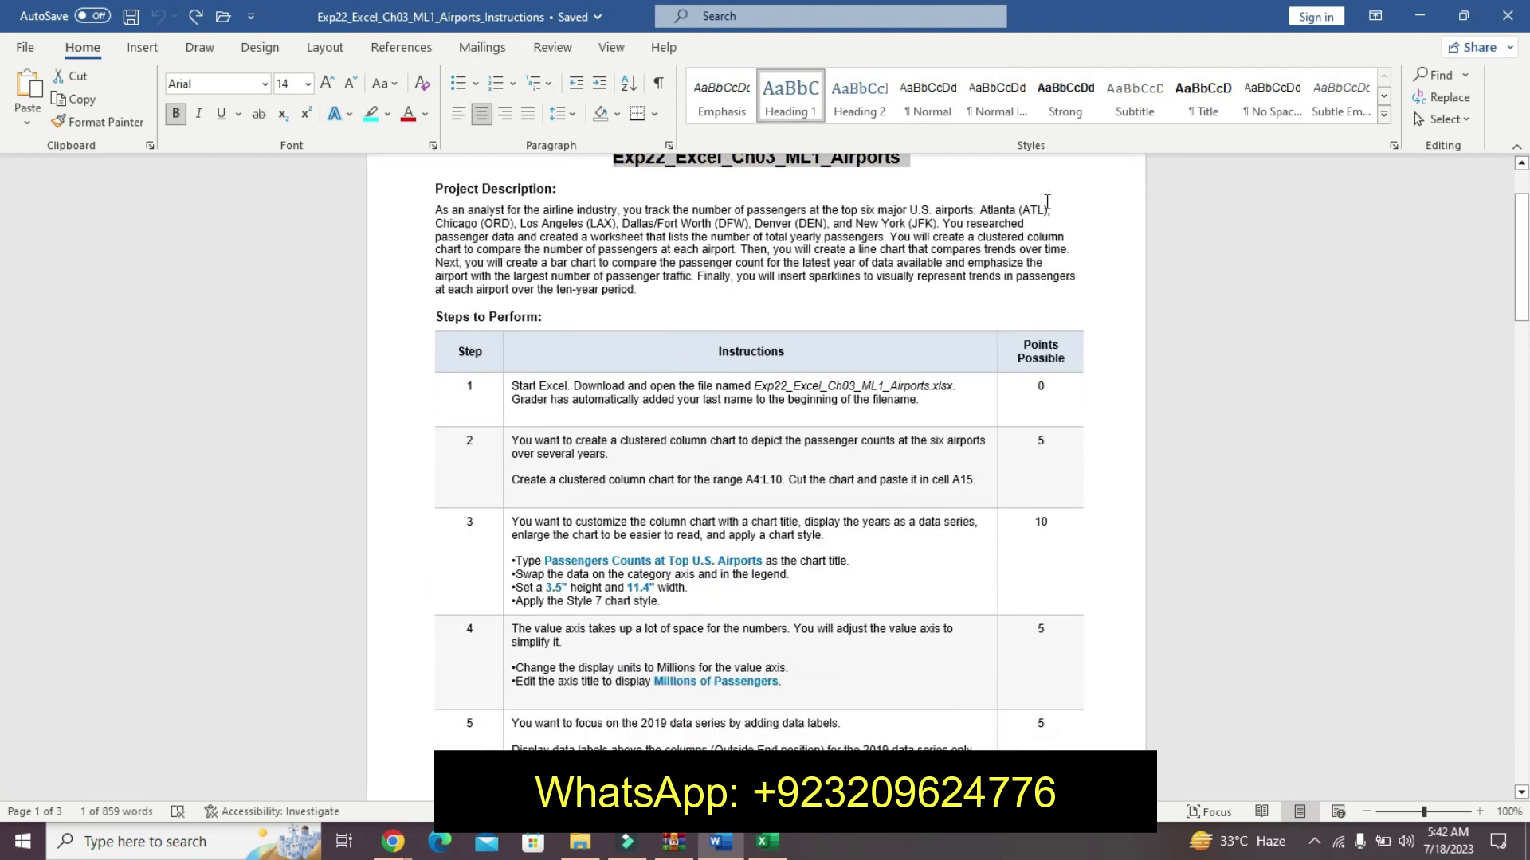
- Highlight the Step 1 instructions cell in turquoise
left_click(507, 396)
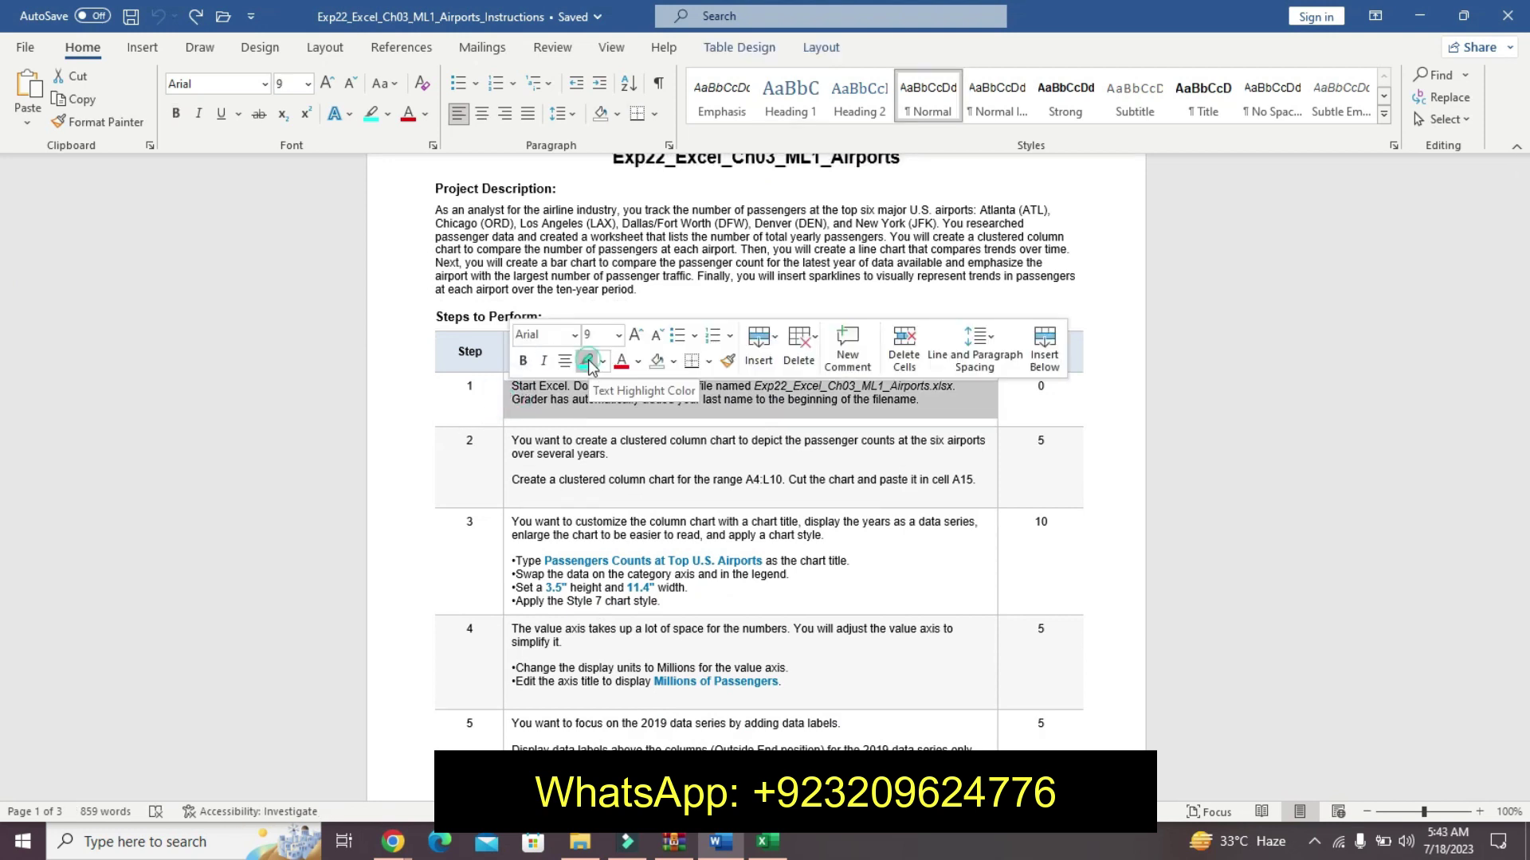
left_click(590, 363)
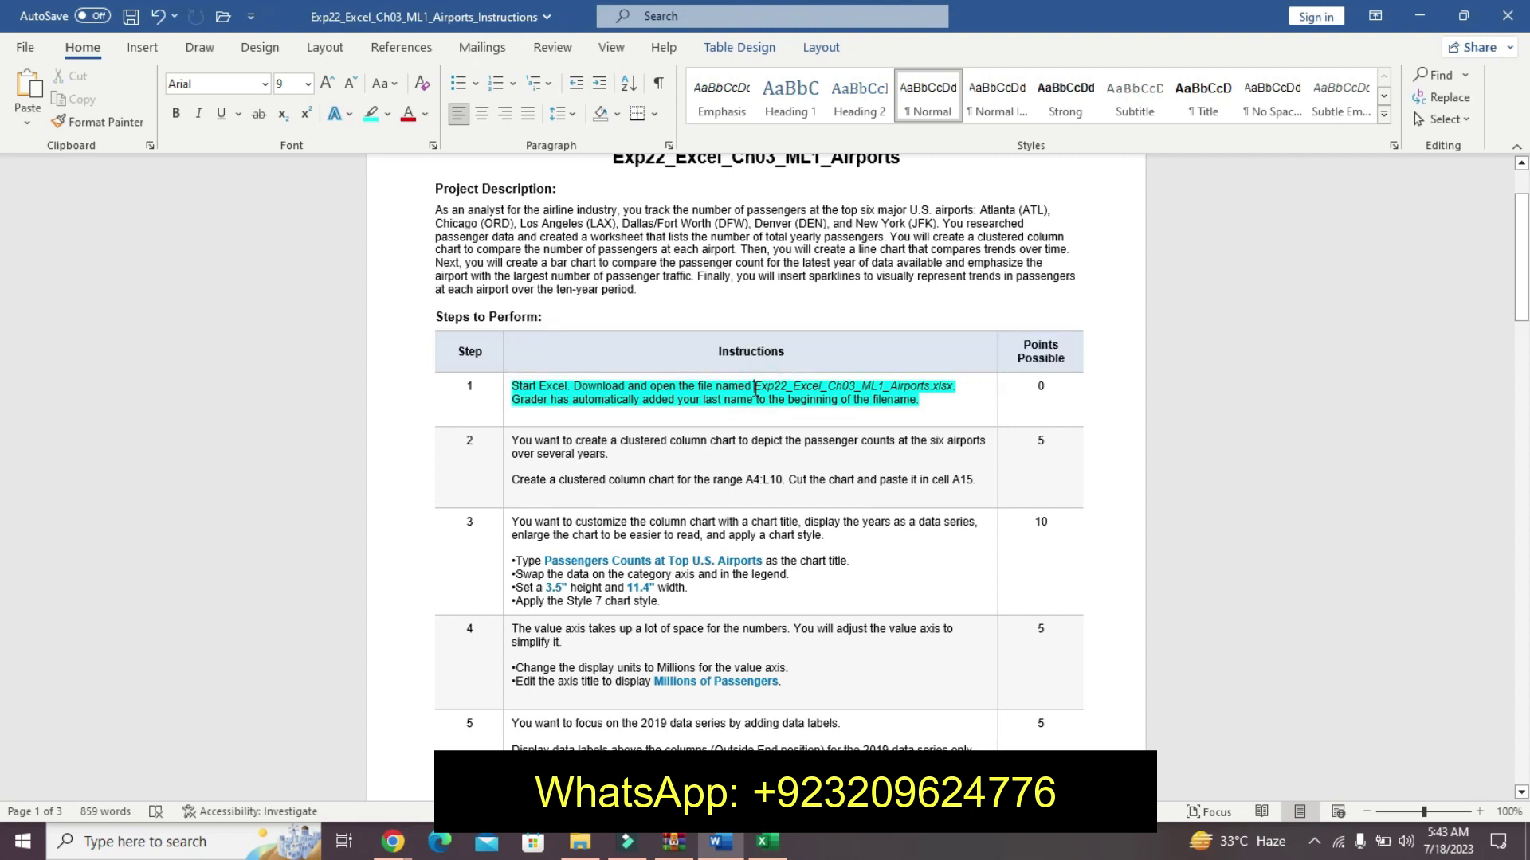
left_click(793, 355)
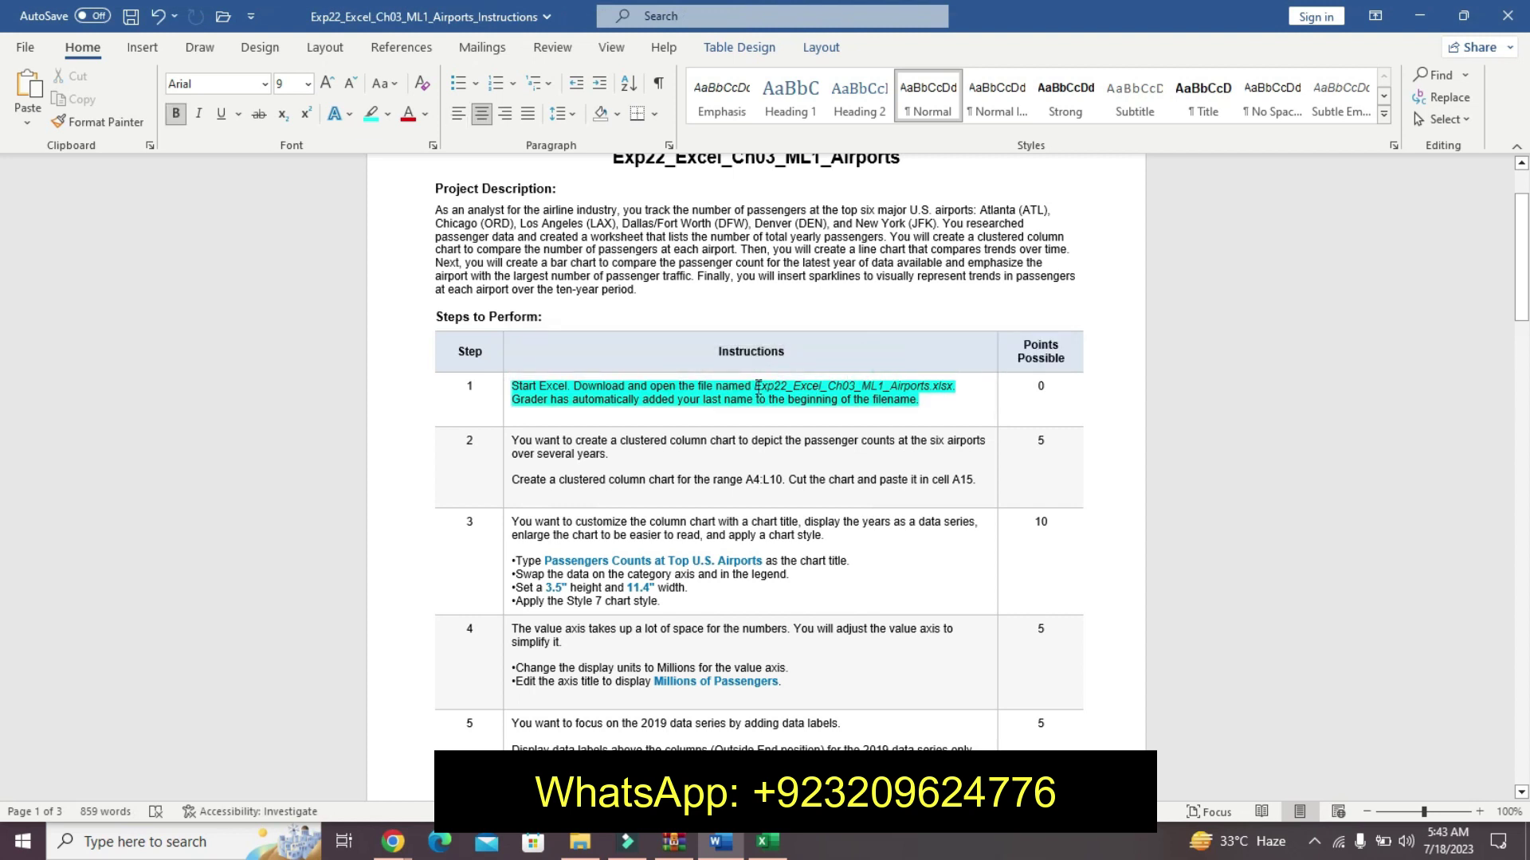
- Make Step 1's file name bold, 20 pt and yellow-highlighted
left_click_drag(754, 386, 960, 383)
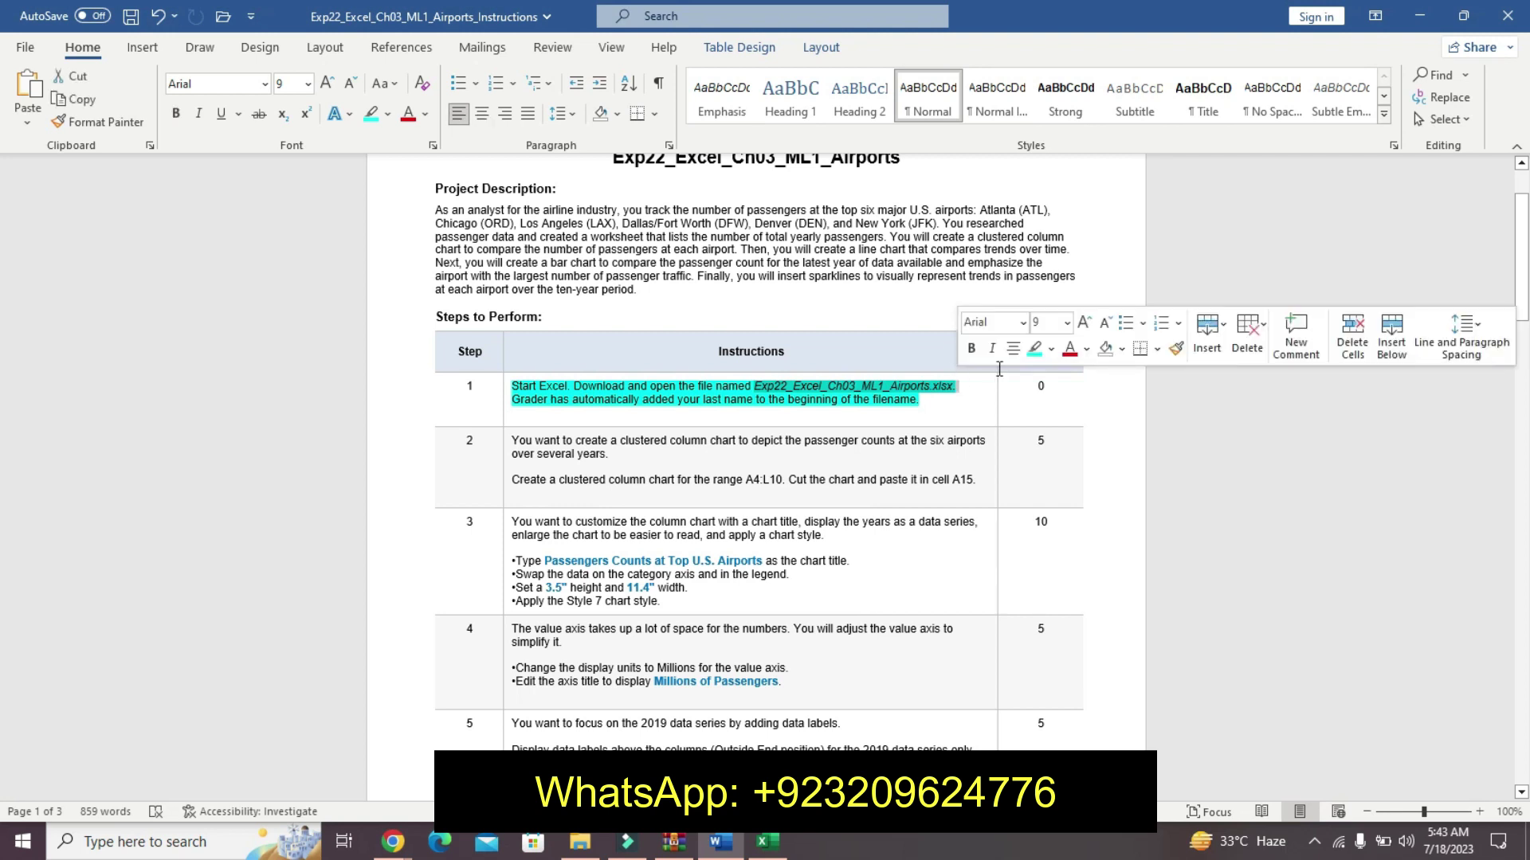
left_click(1066, 325)
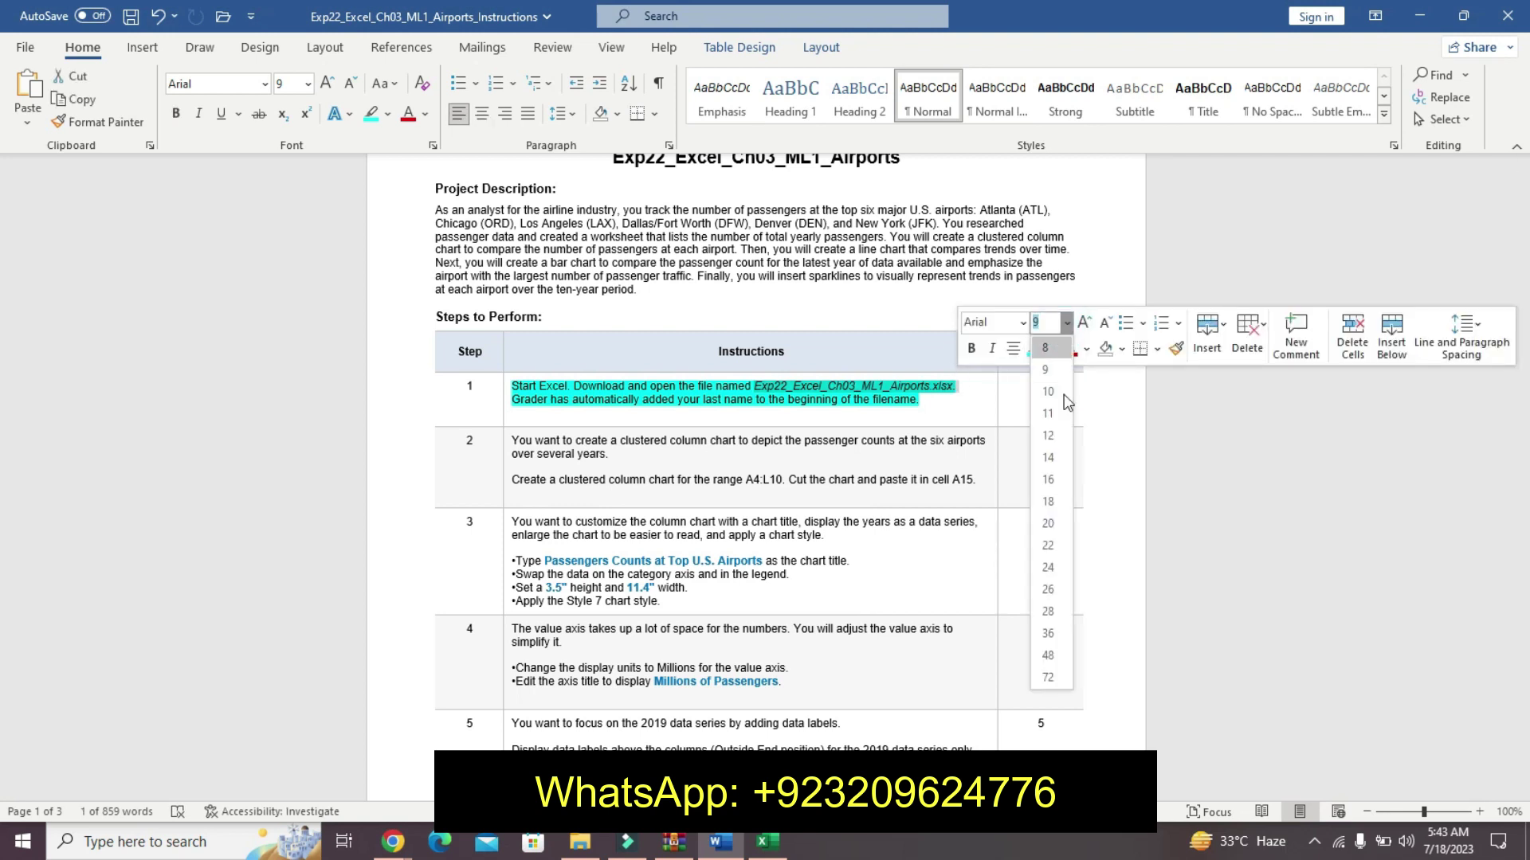
left_click(1048, 457)
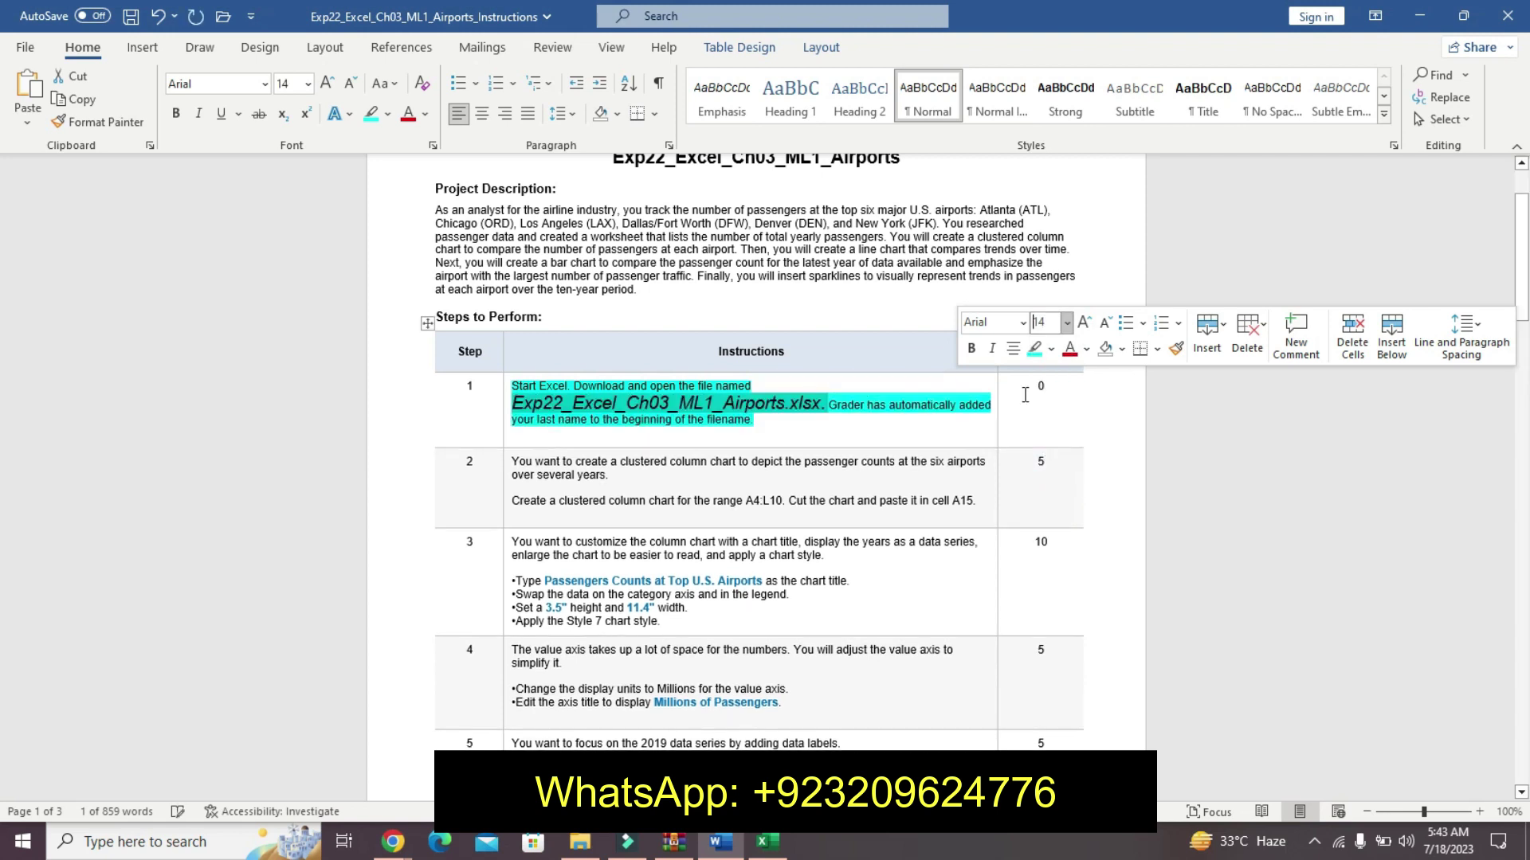
left_click(969, 351)
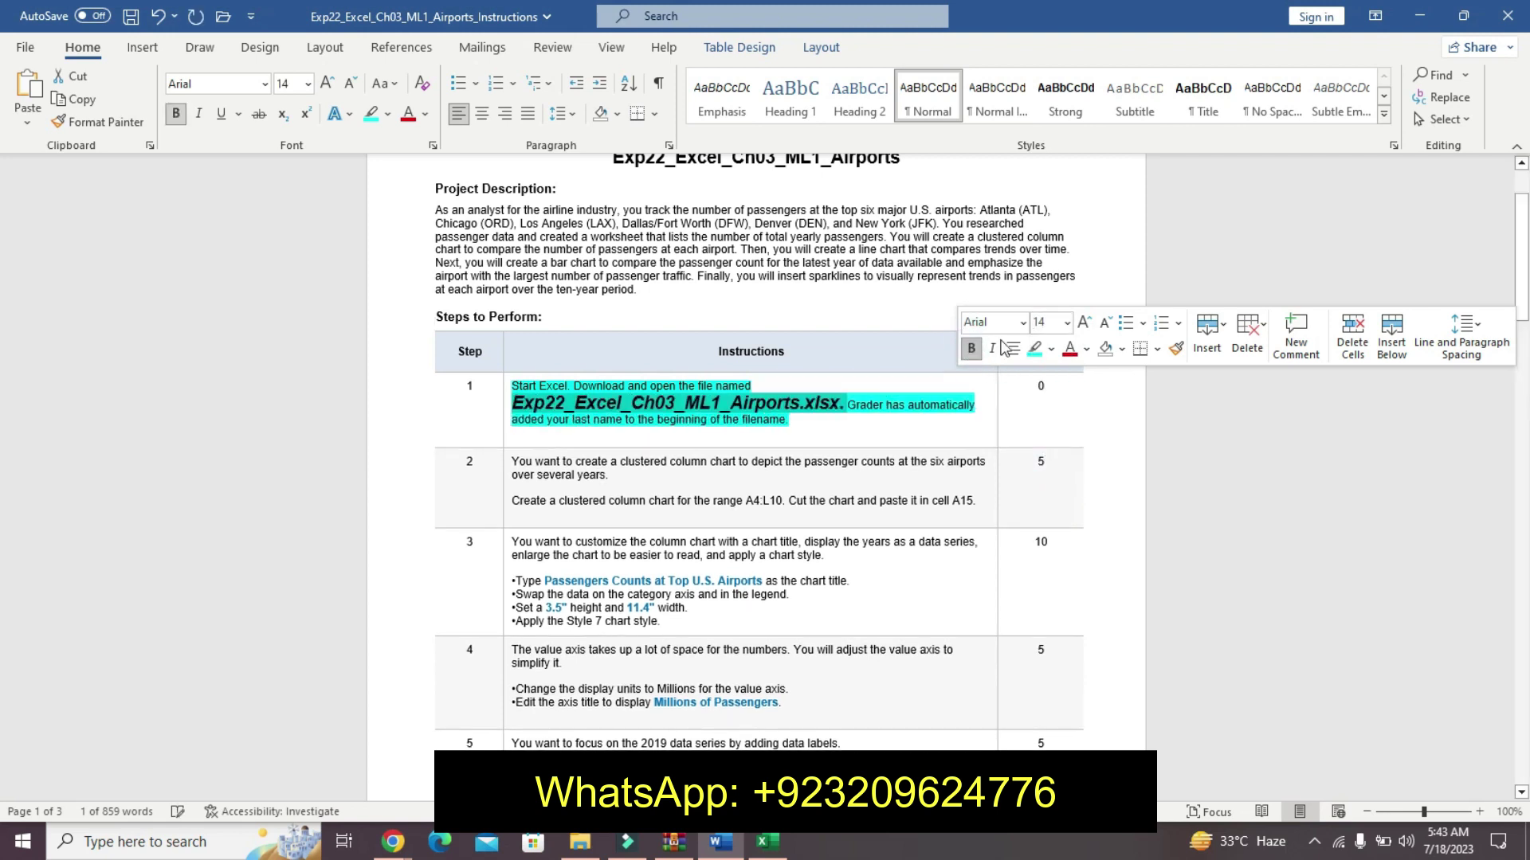
left_click(1066, 325)
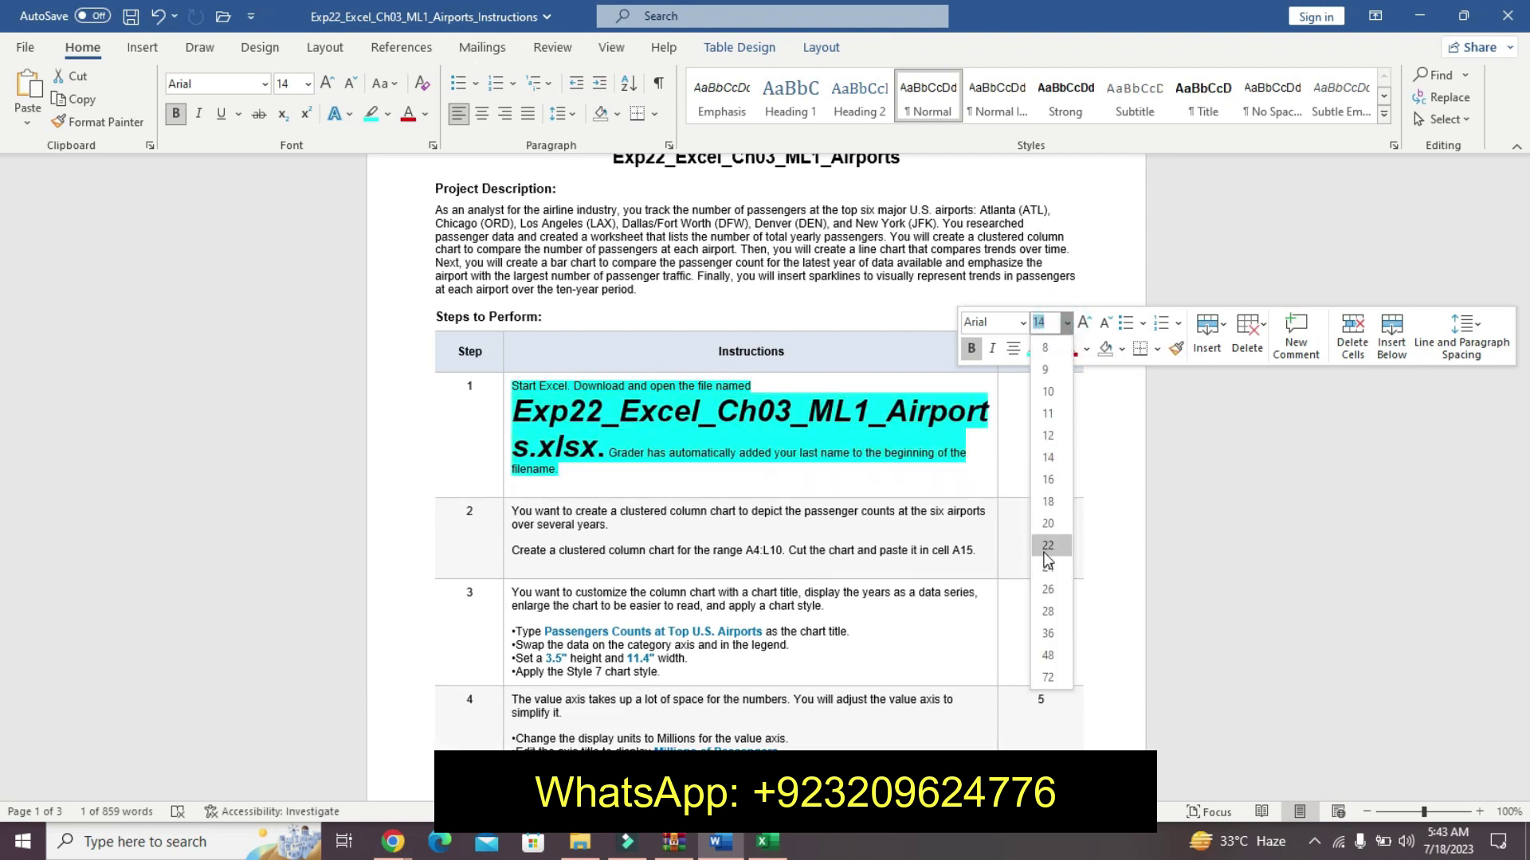
left_click(1049, 523)
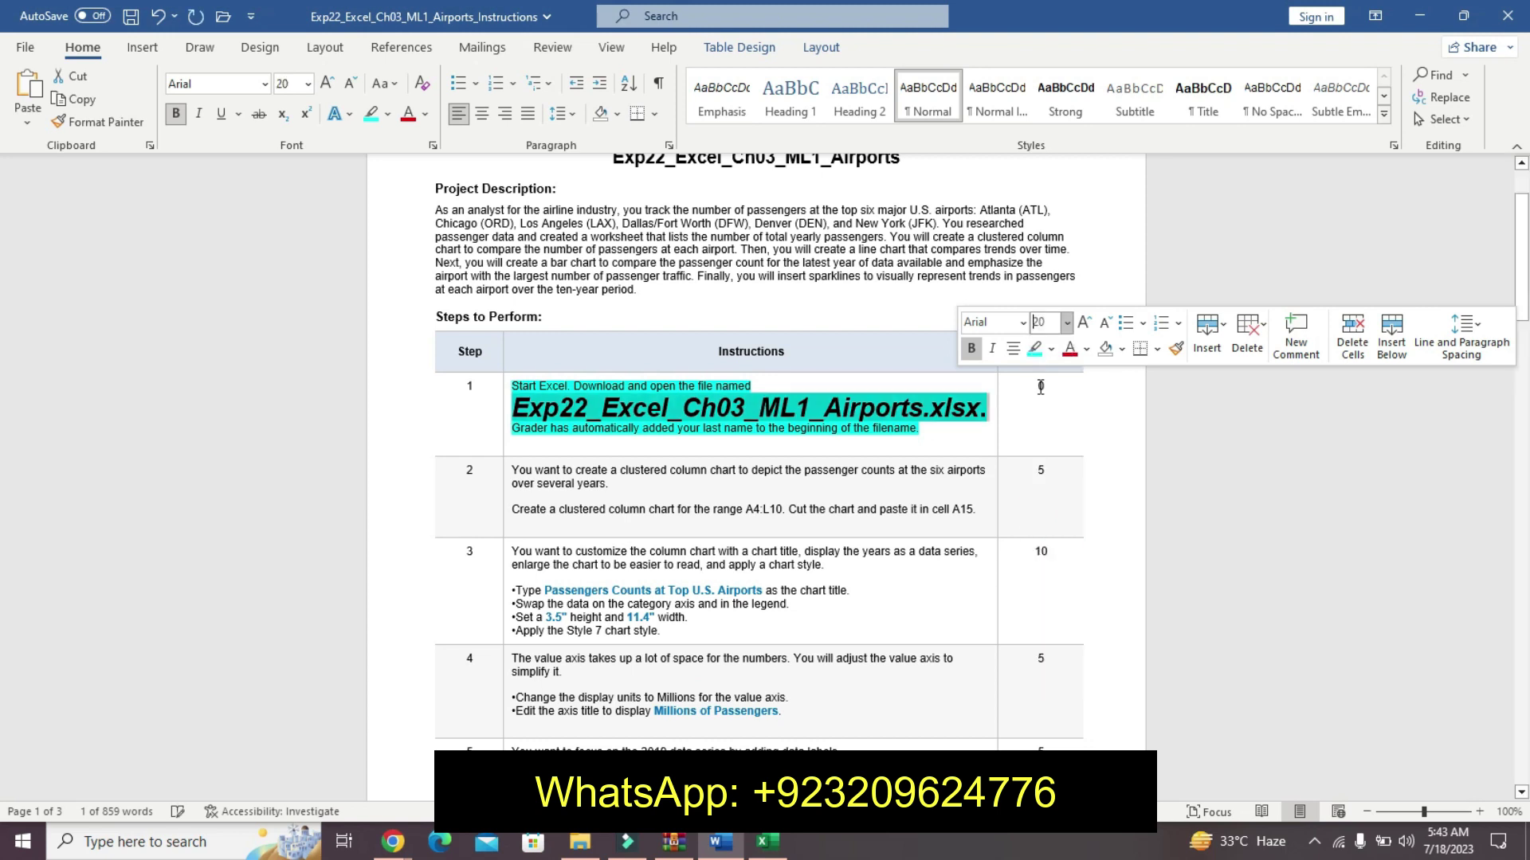
left_click(1051, 349)
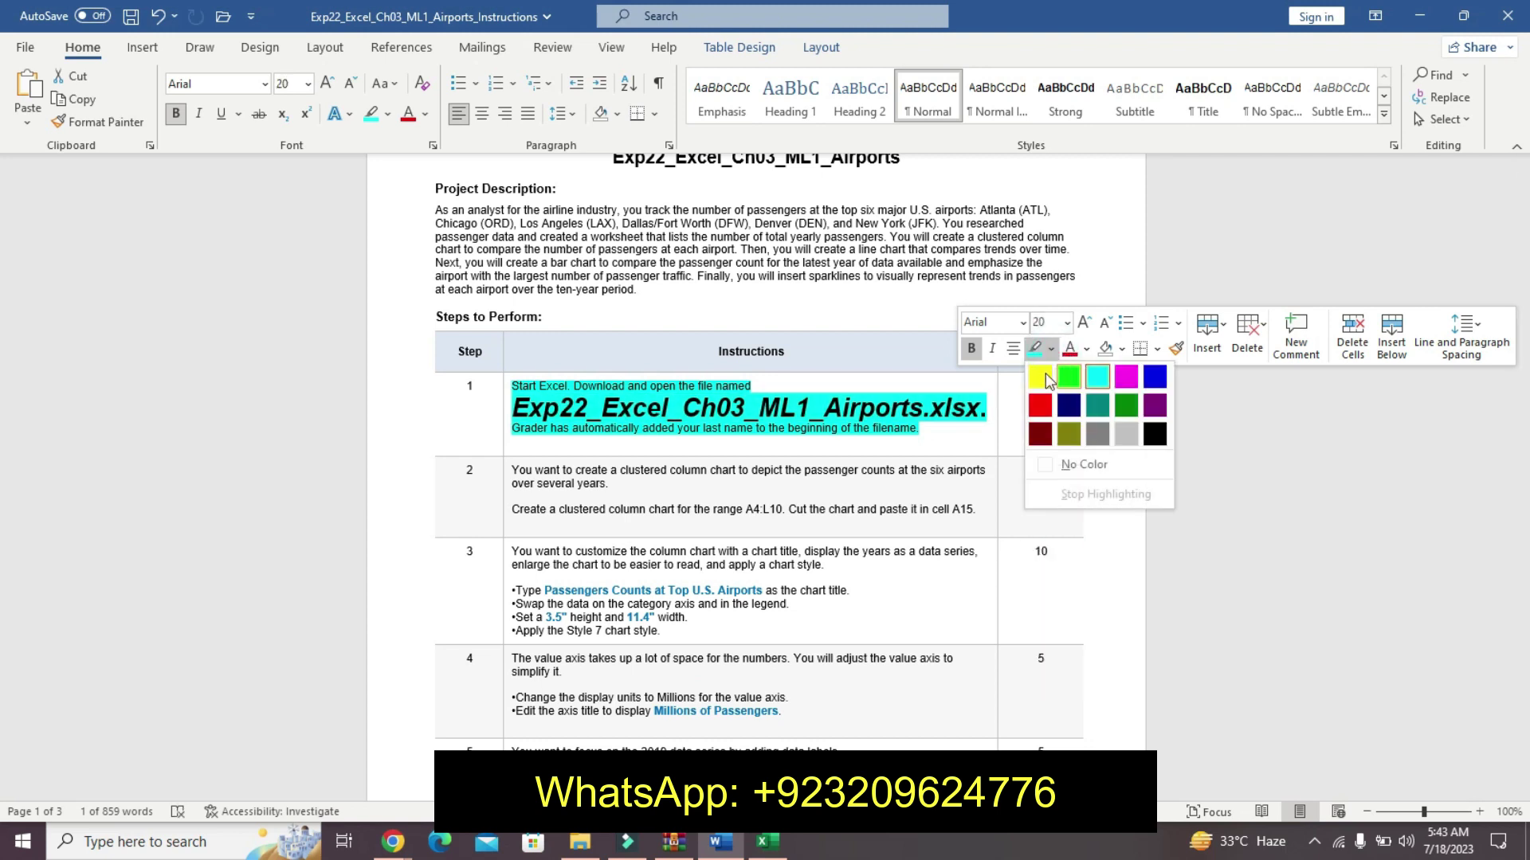
left_click(1040, 376)
left_click(708, 462)
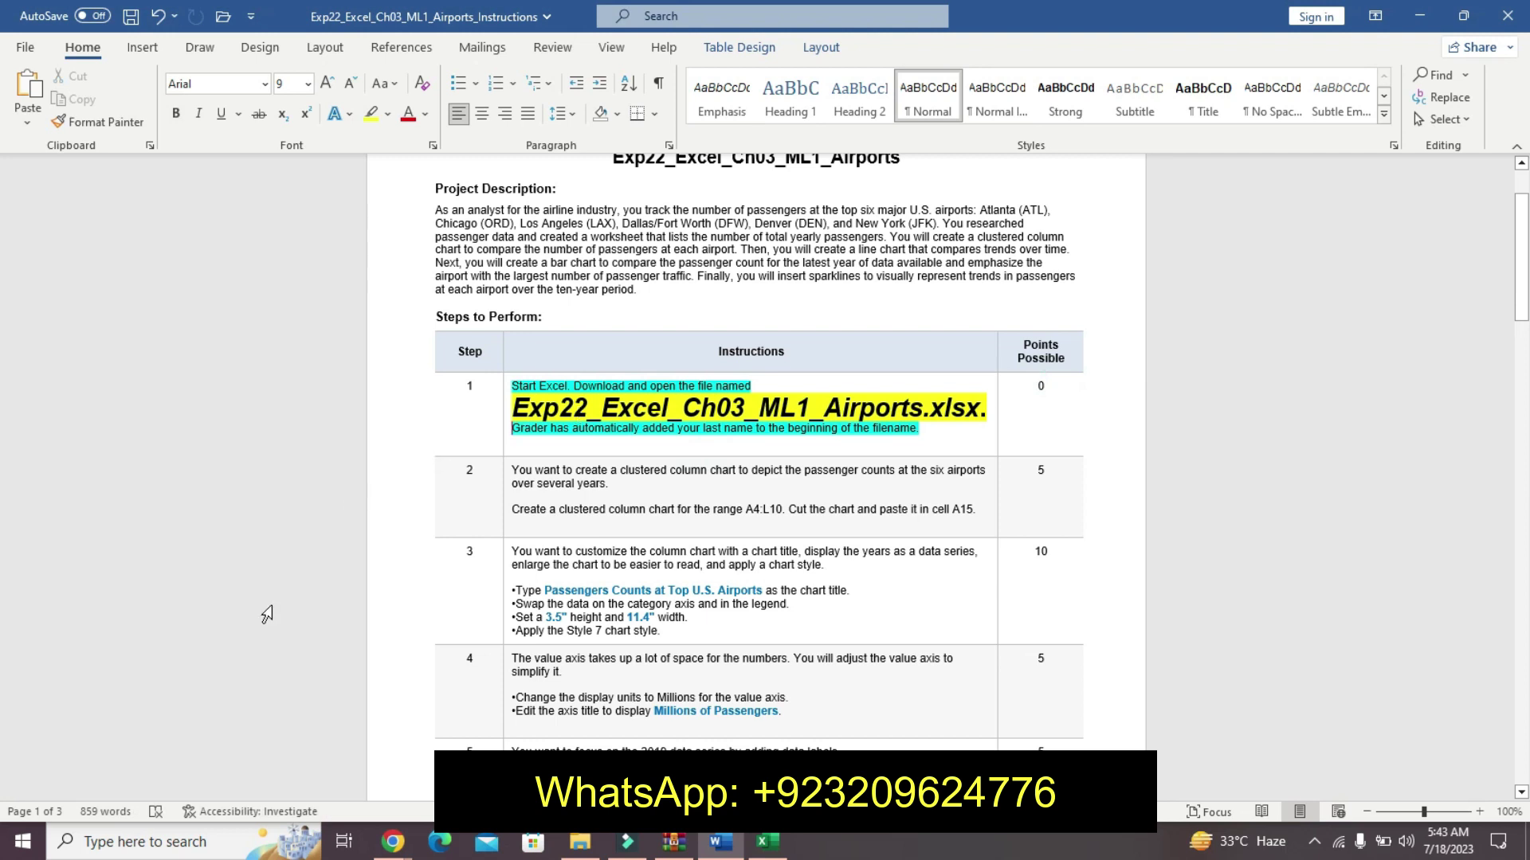
- Switch to the Excel airports workbook and click cells G10 and J15
left_click(767, 842)
left_click(708, 444)
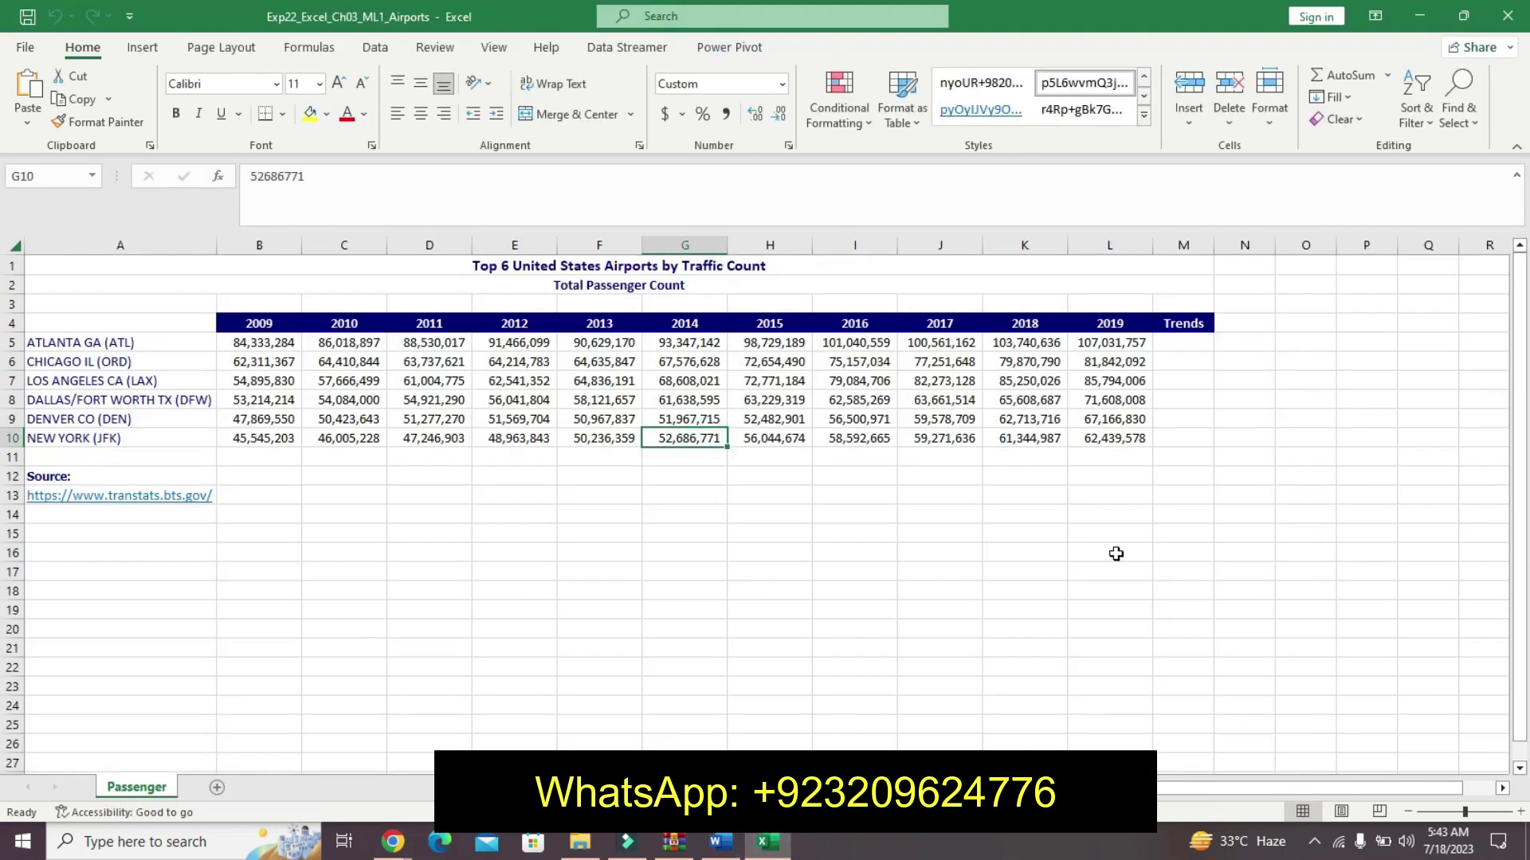
left_click(916, 535)
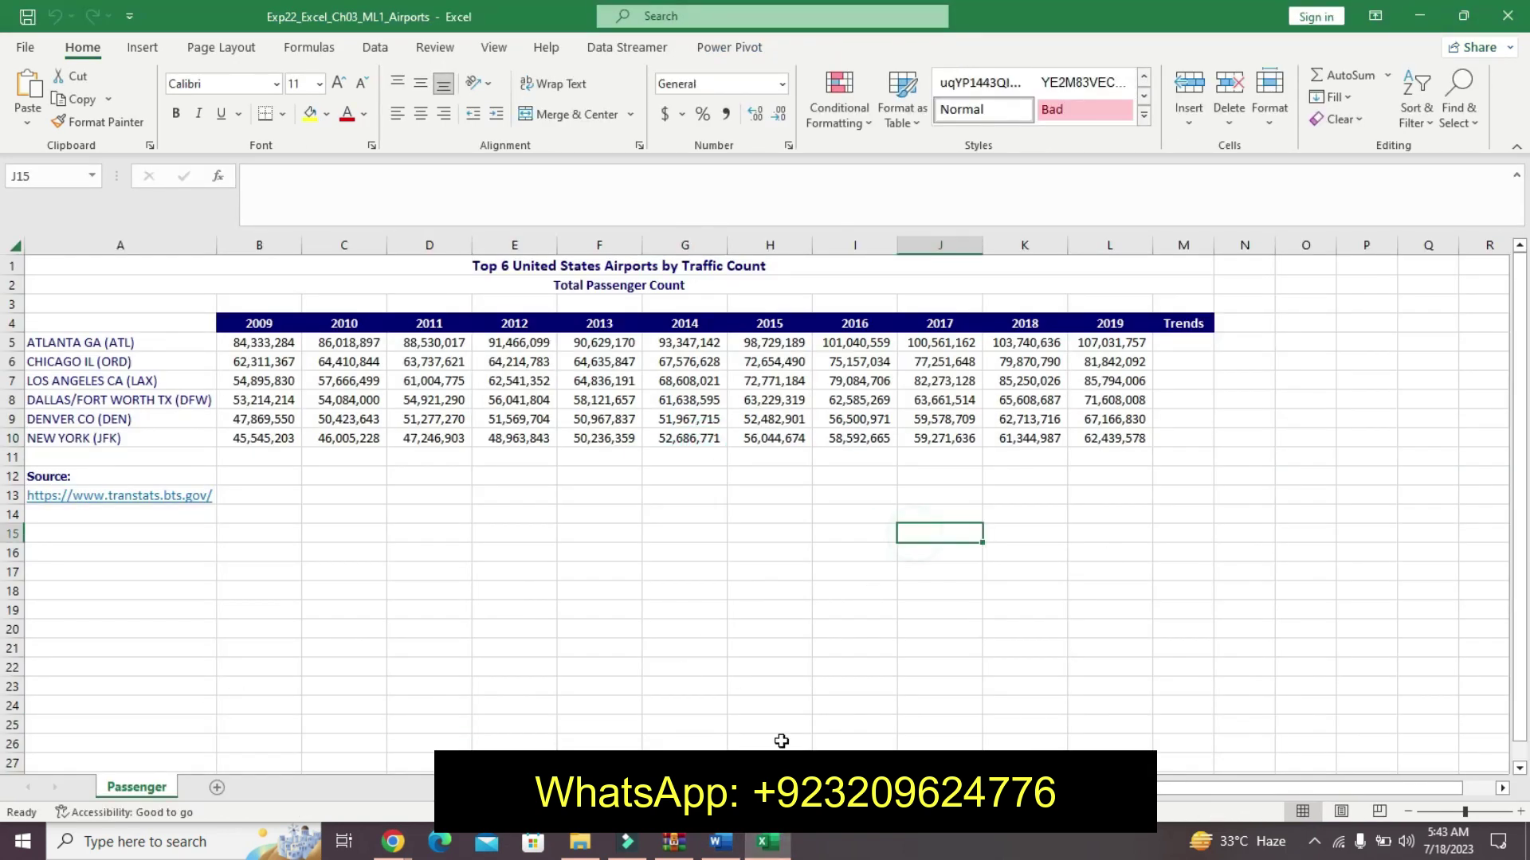
- Return to the Exp22_Excel_Ch03_ML1_Airports instructions in Word from the taskbar
left_click(720, 843)
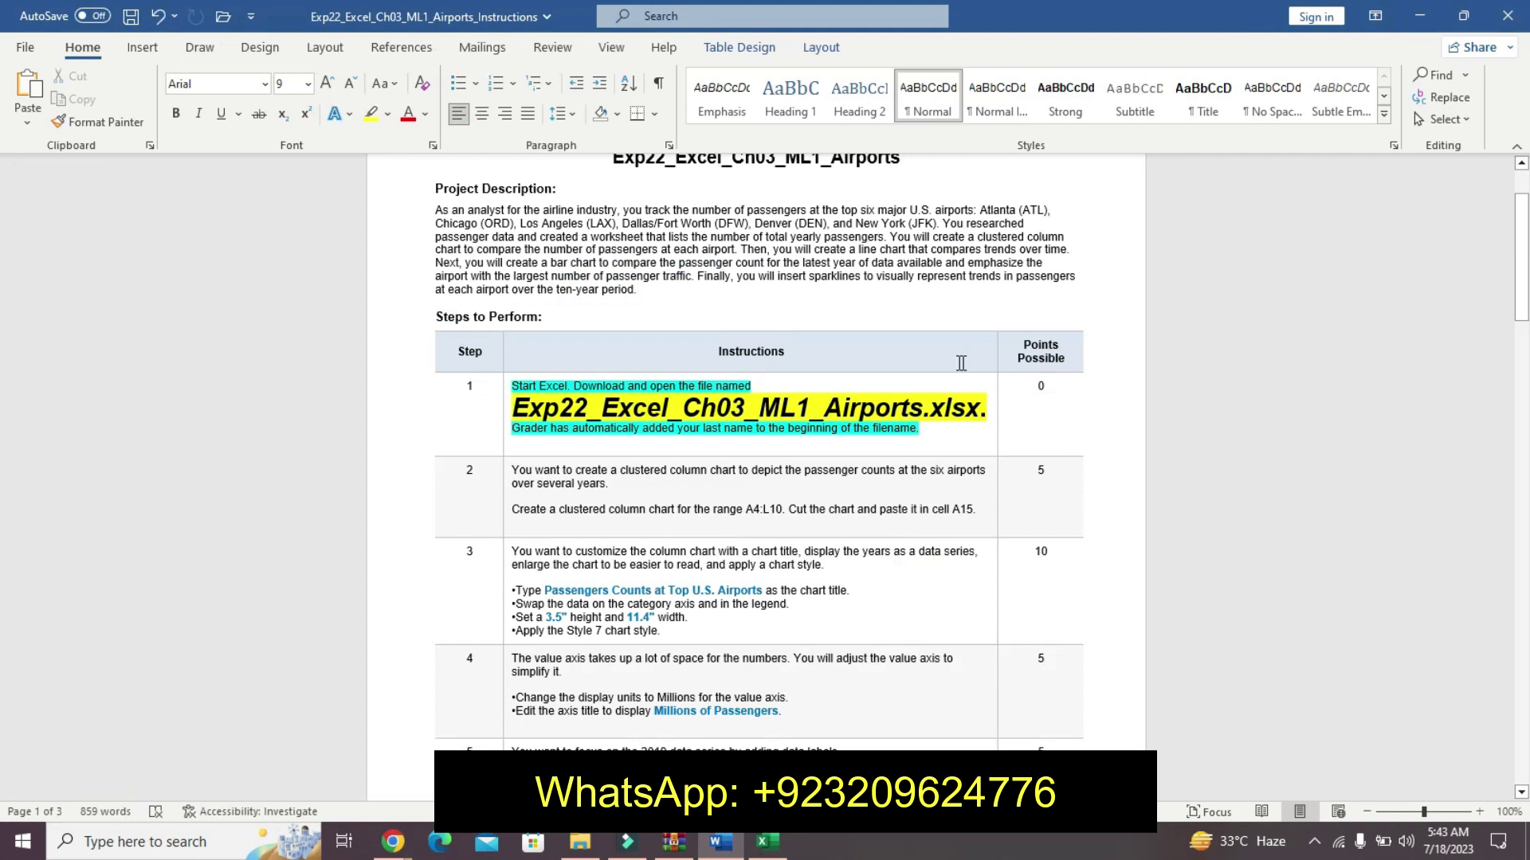
key("alt")
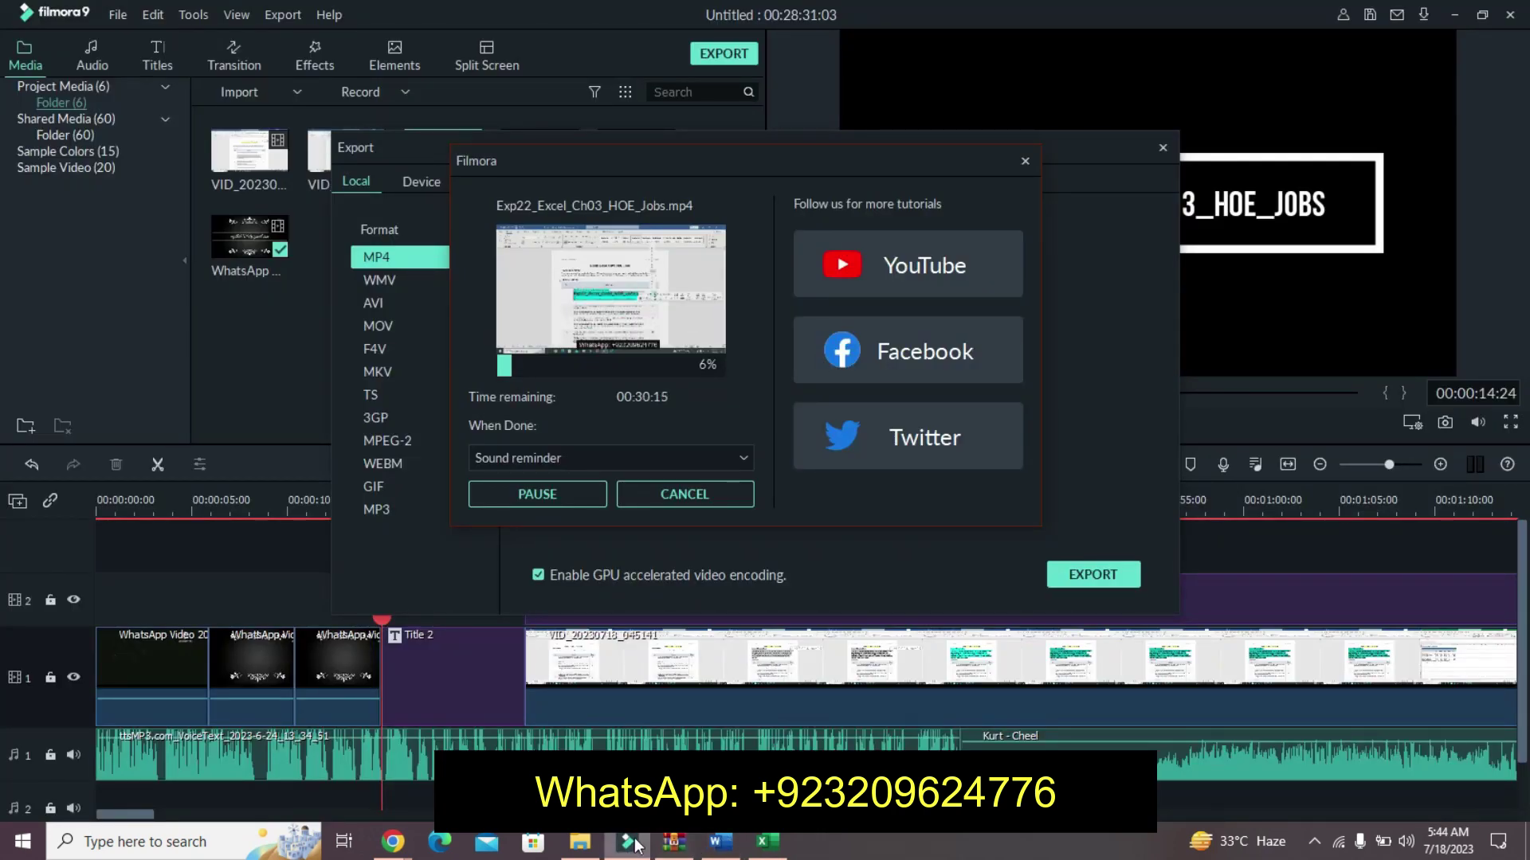
left_click(717, 843)
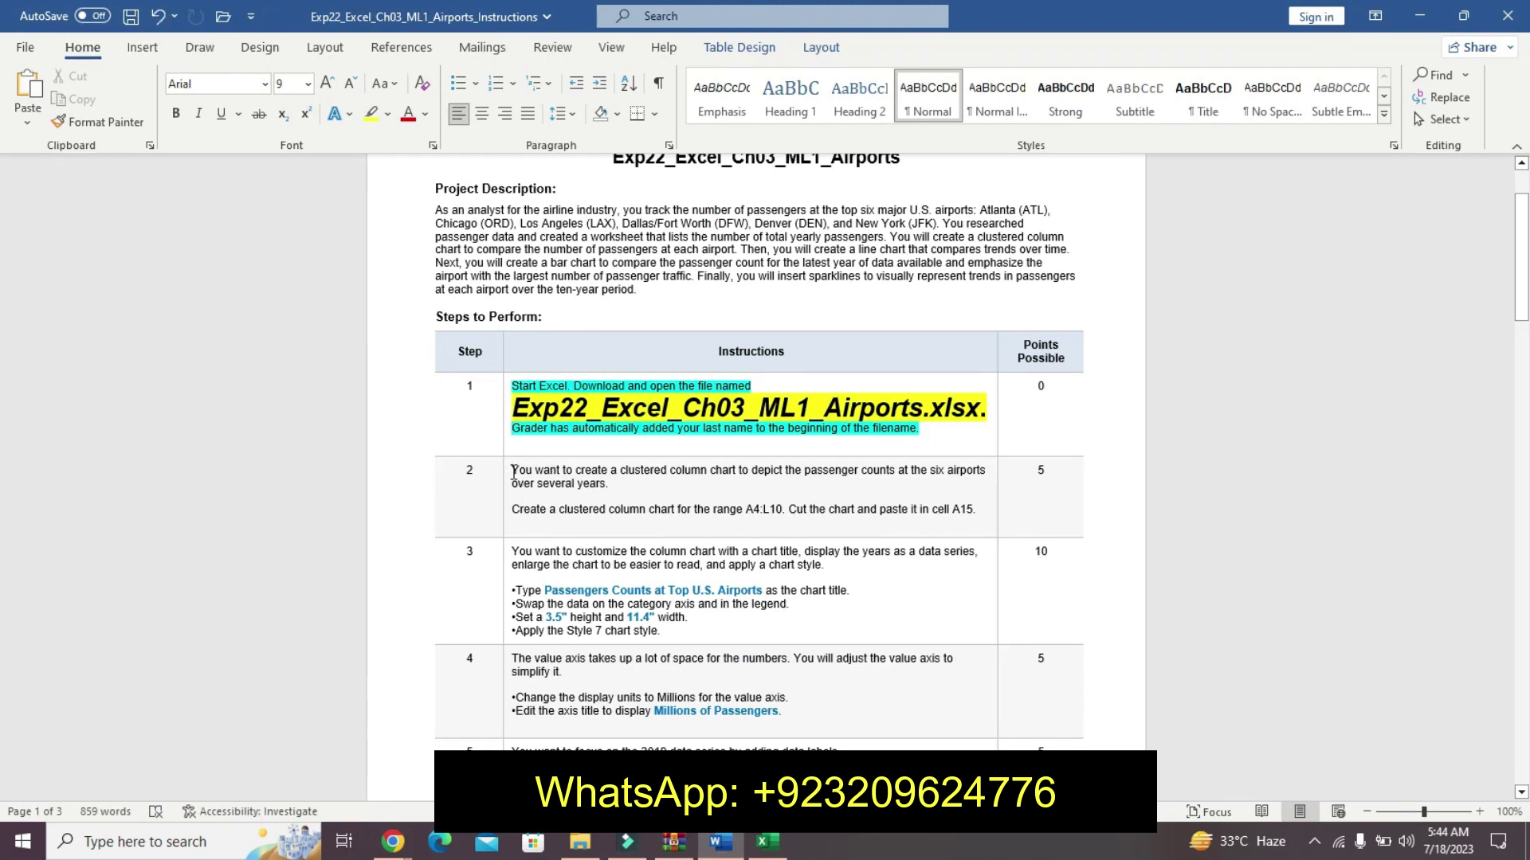
- Undo the file name formatting and highlight Step 2's first sentence in yellow
key("ctrl+z")
key("ctrl+z")
key("ctrl+z")
key("ctrl+z")
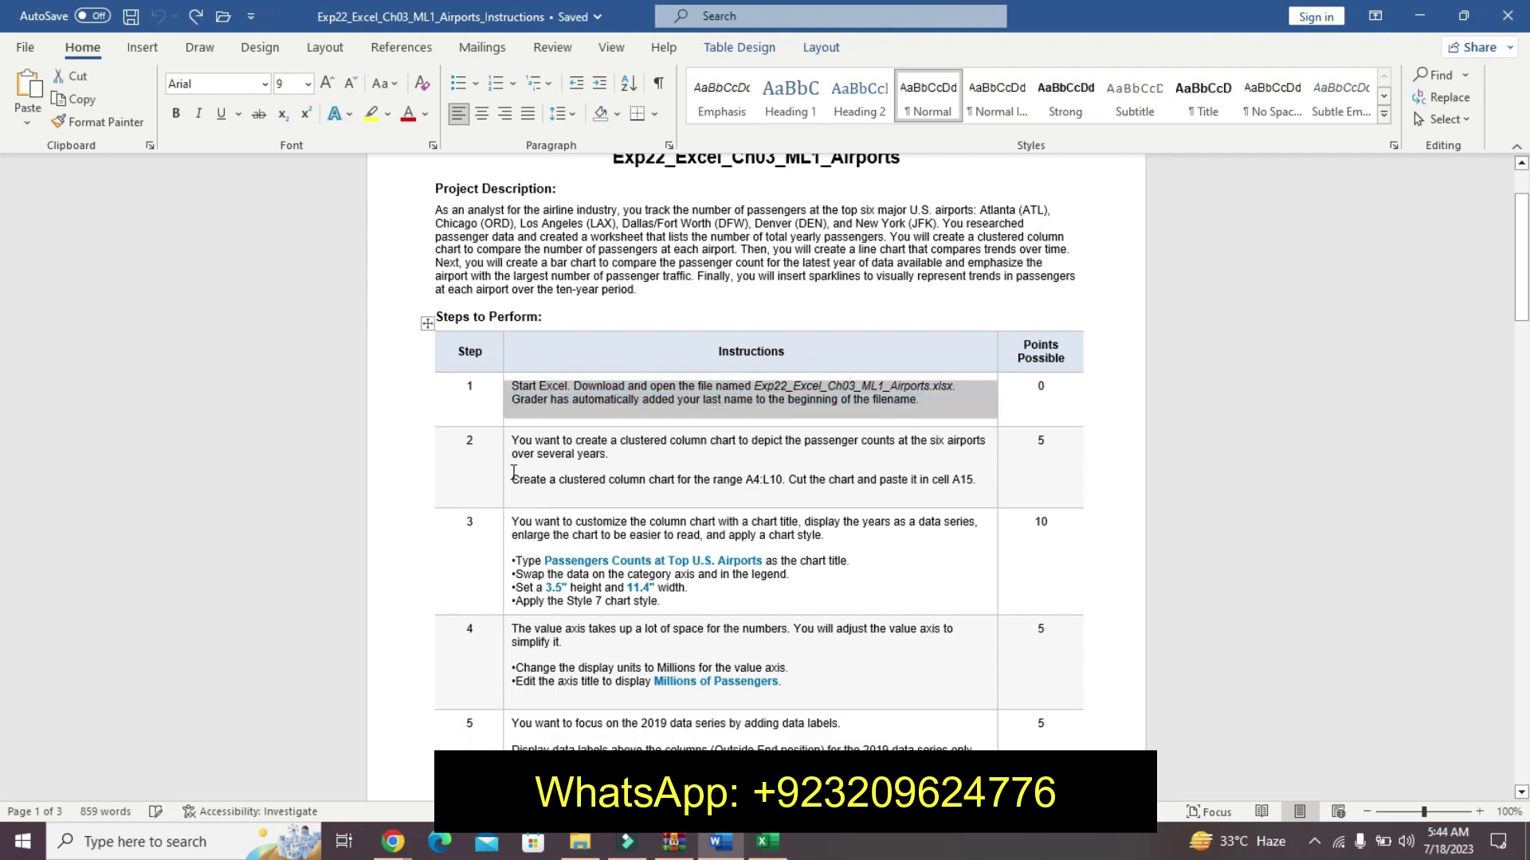
left_click_drag(512, 445, 621, 454)
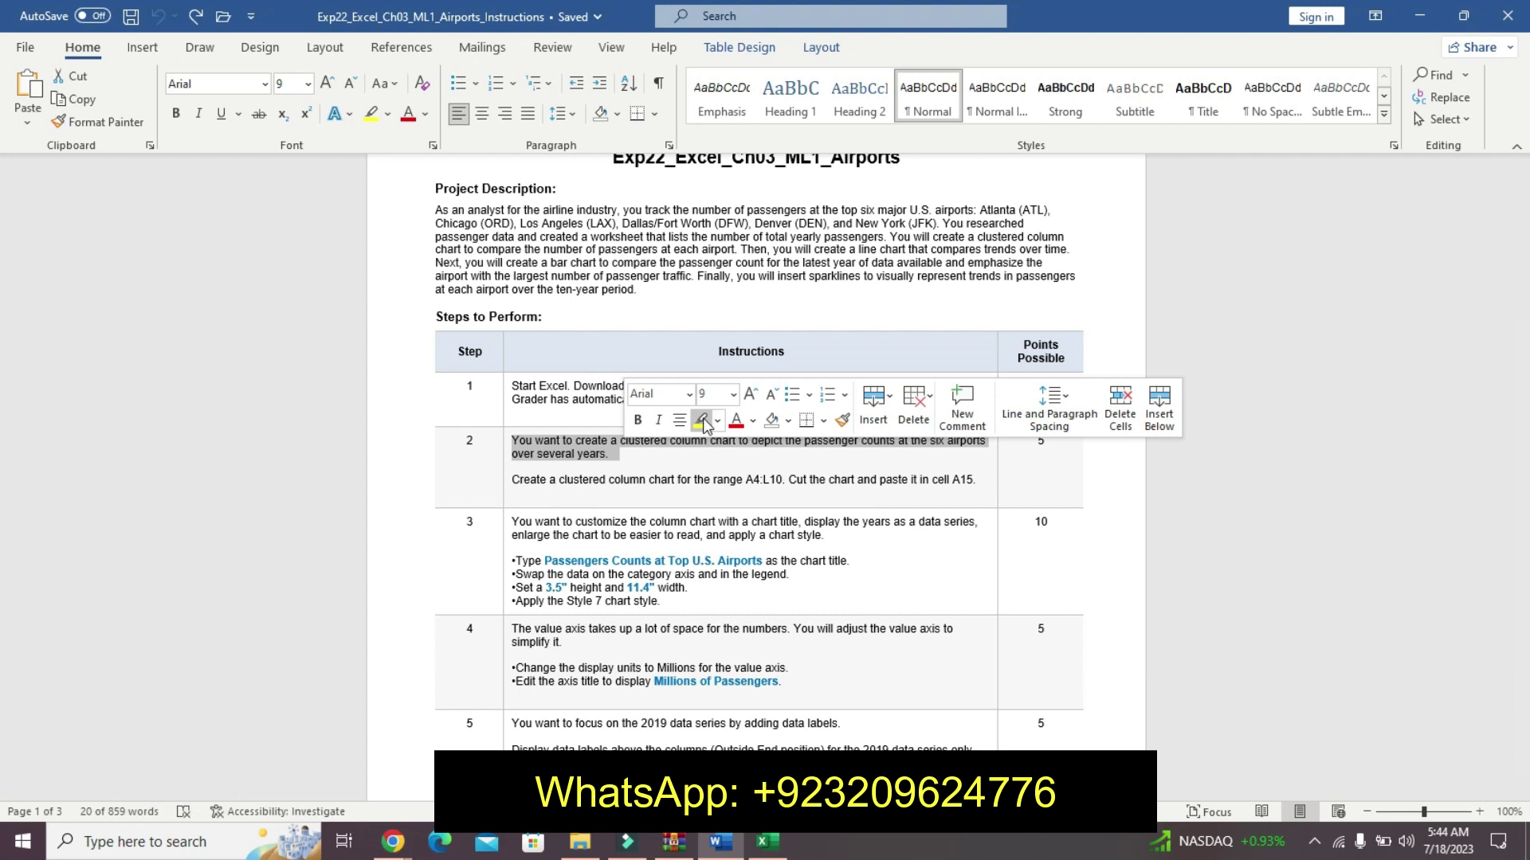
left_click(701, 420)
- Make Step 2's chart instruction sentence 20 pt, bold and turquoise-highlighted
left_click_drag(514, 478, 981, 484)
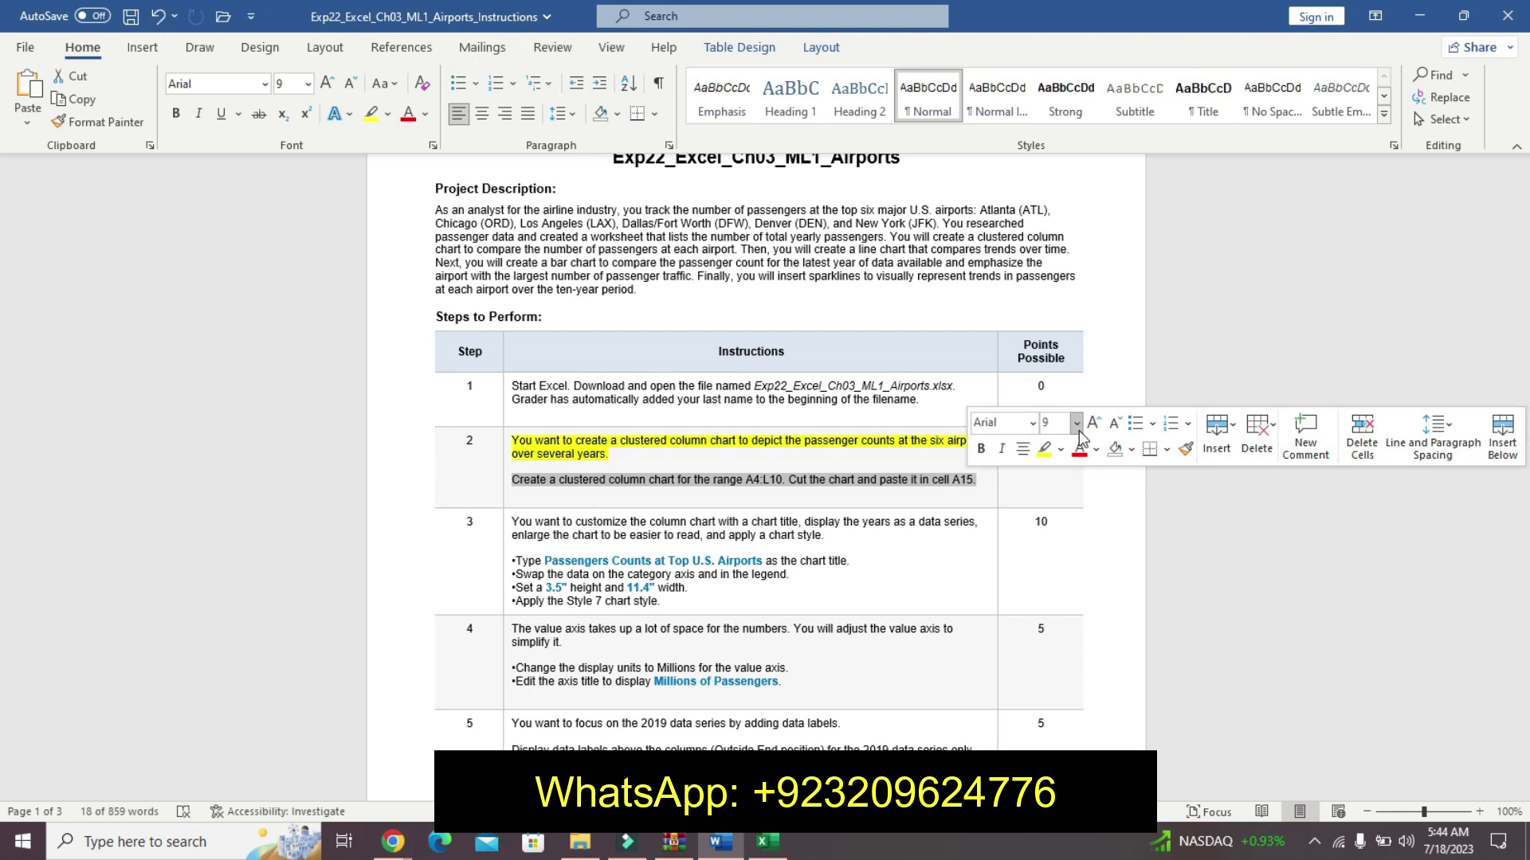
left_click(1076, 423)
left_click(1060, 614)
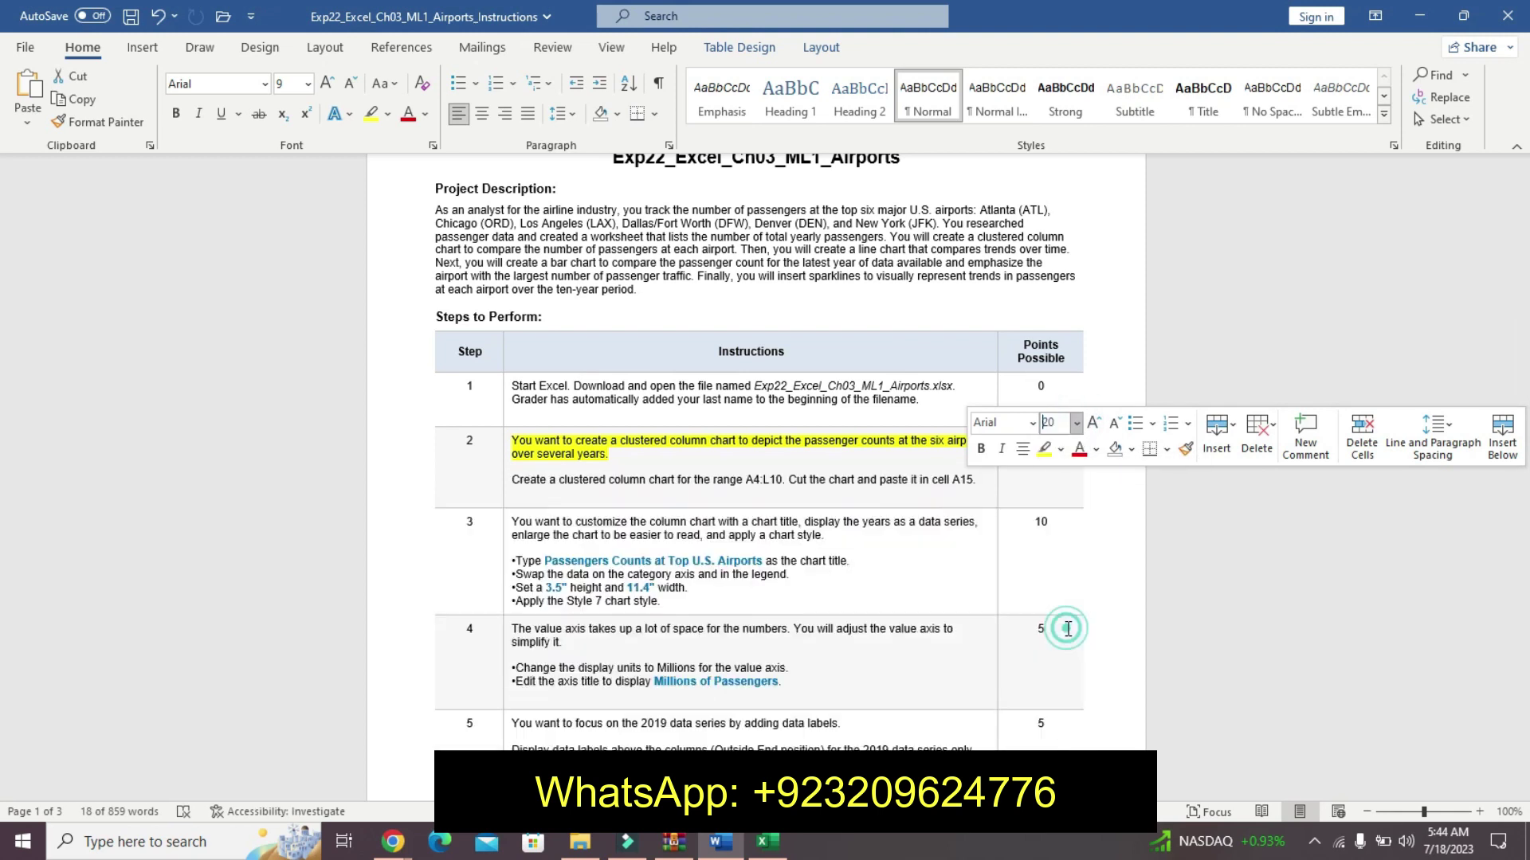
left_click(981, 449)
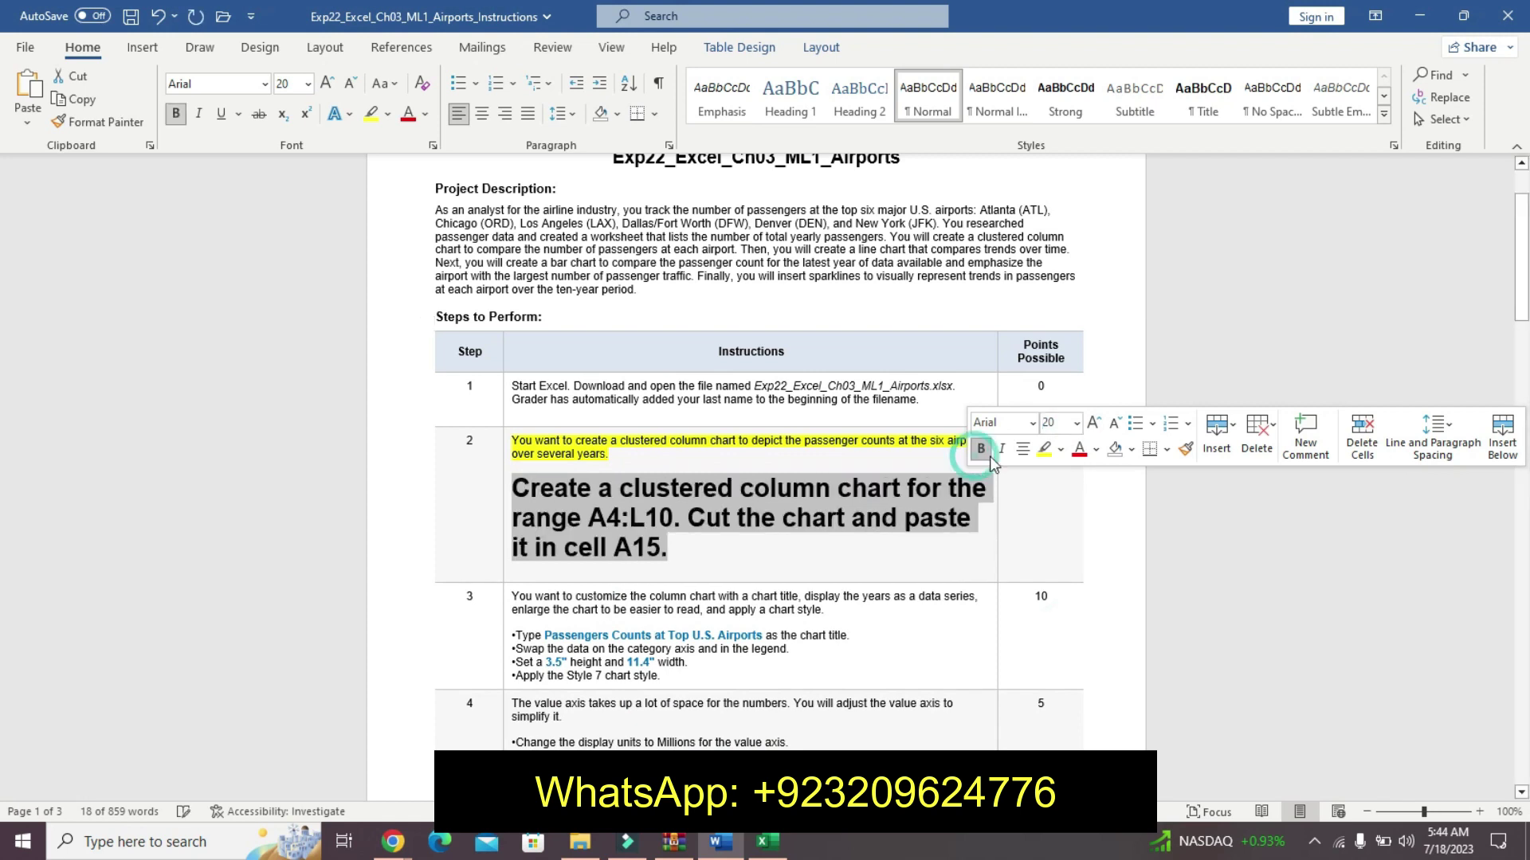
left_click(1061, 451)
left_click(1088, 472)
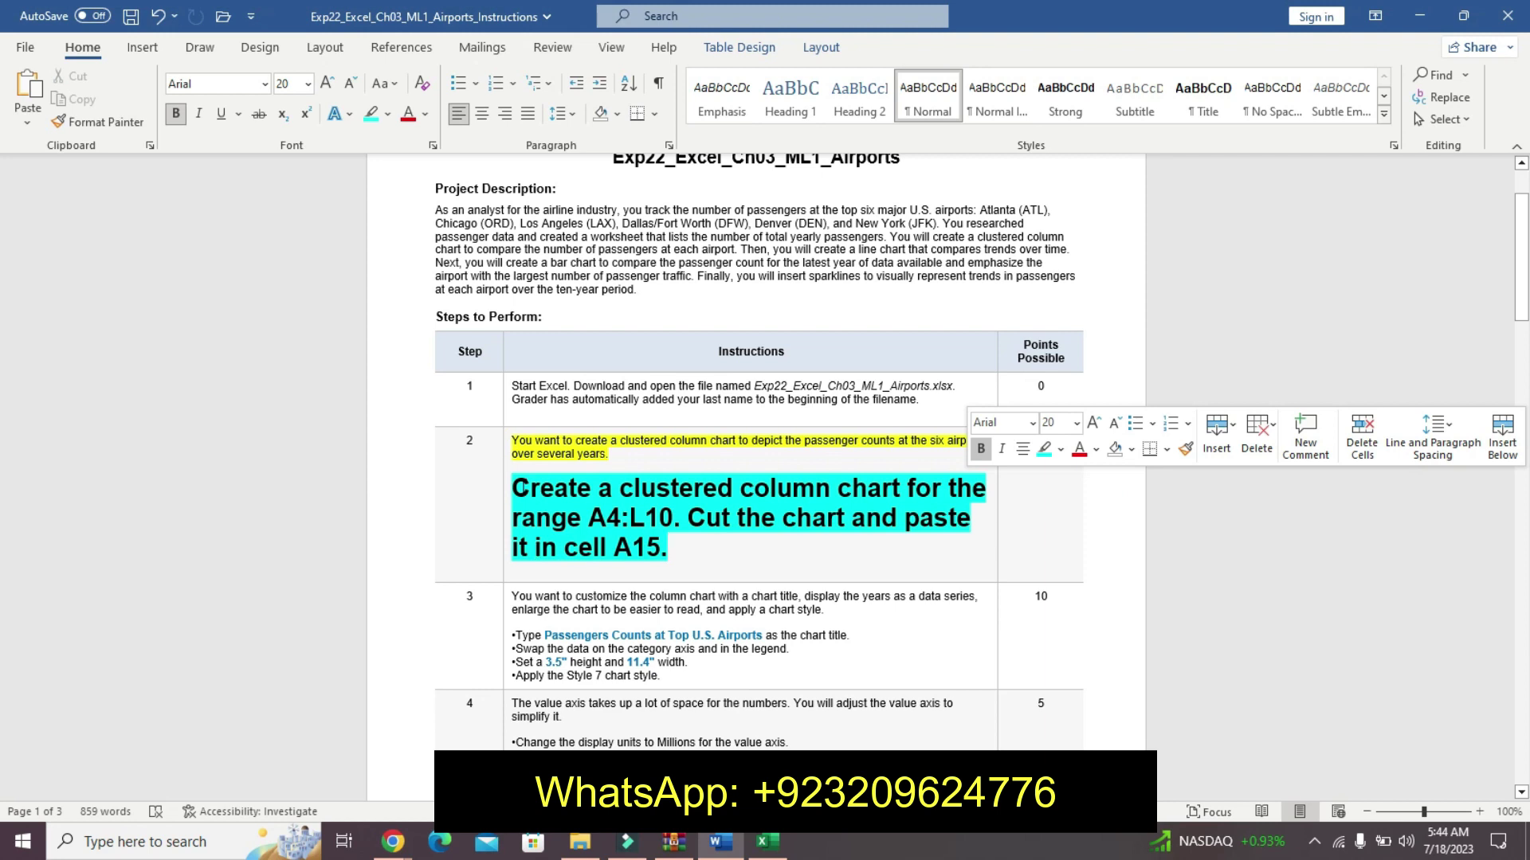
left_click(668, 549)
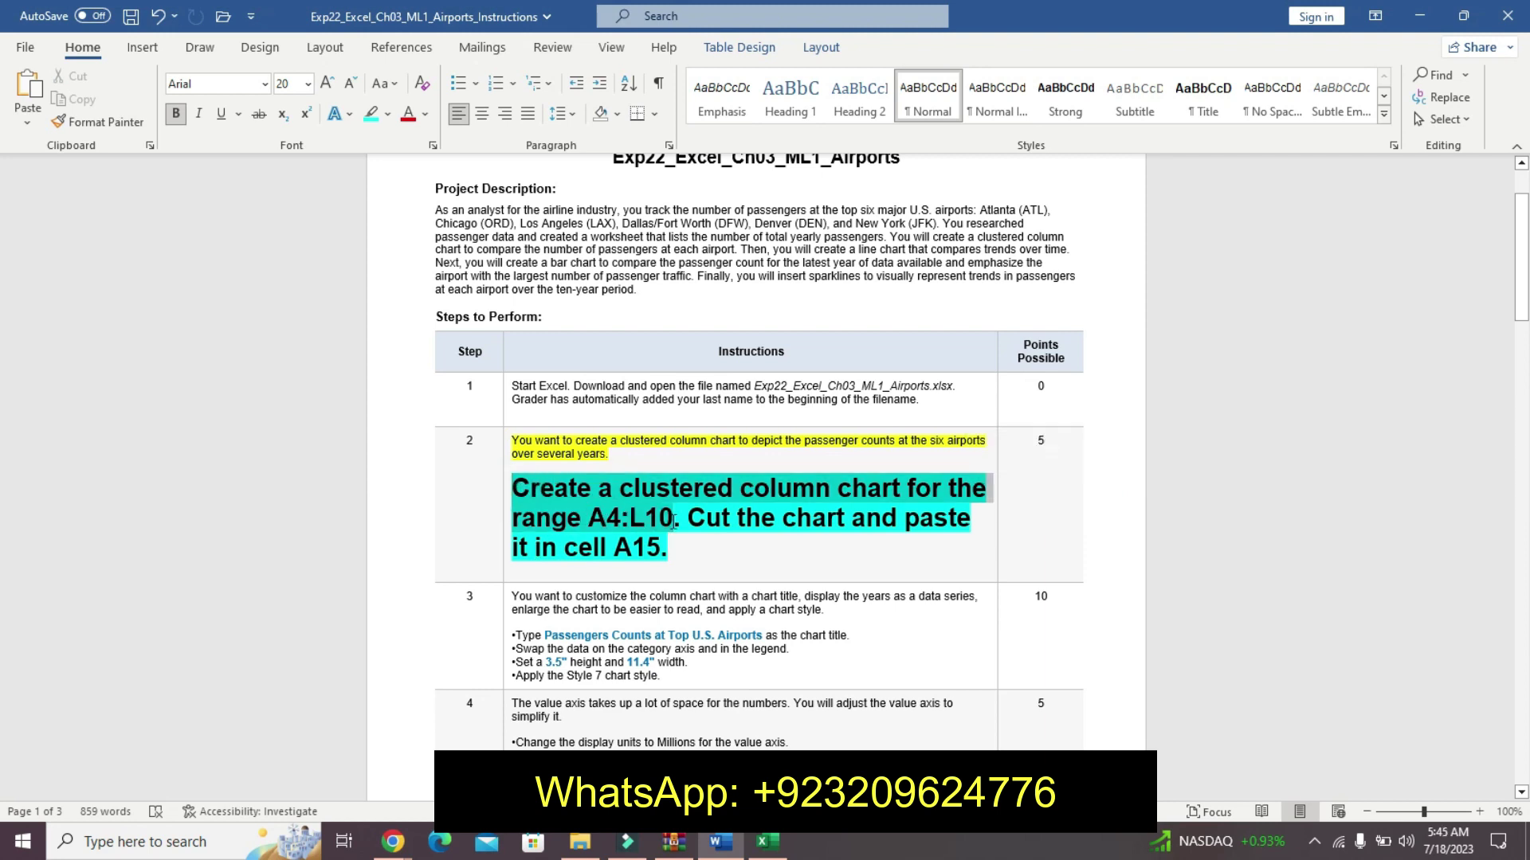
- Select the range A4:L10 on the Excel Passenger sheet using the Name Box
left_click_drag(589, 515, 674, 521)
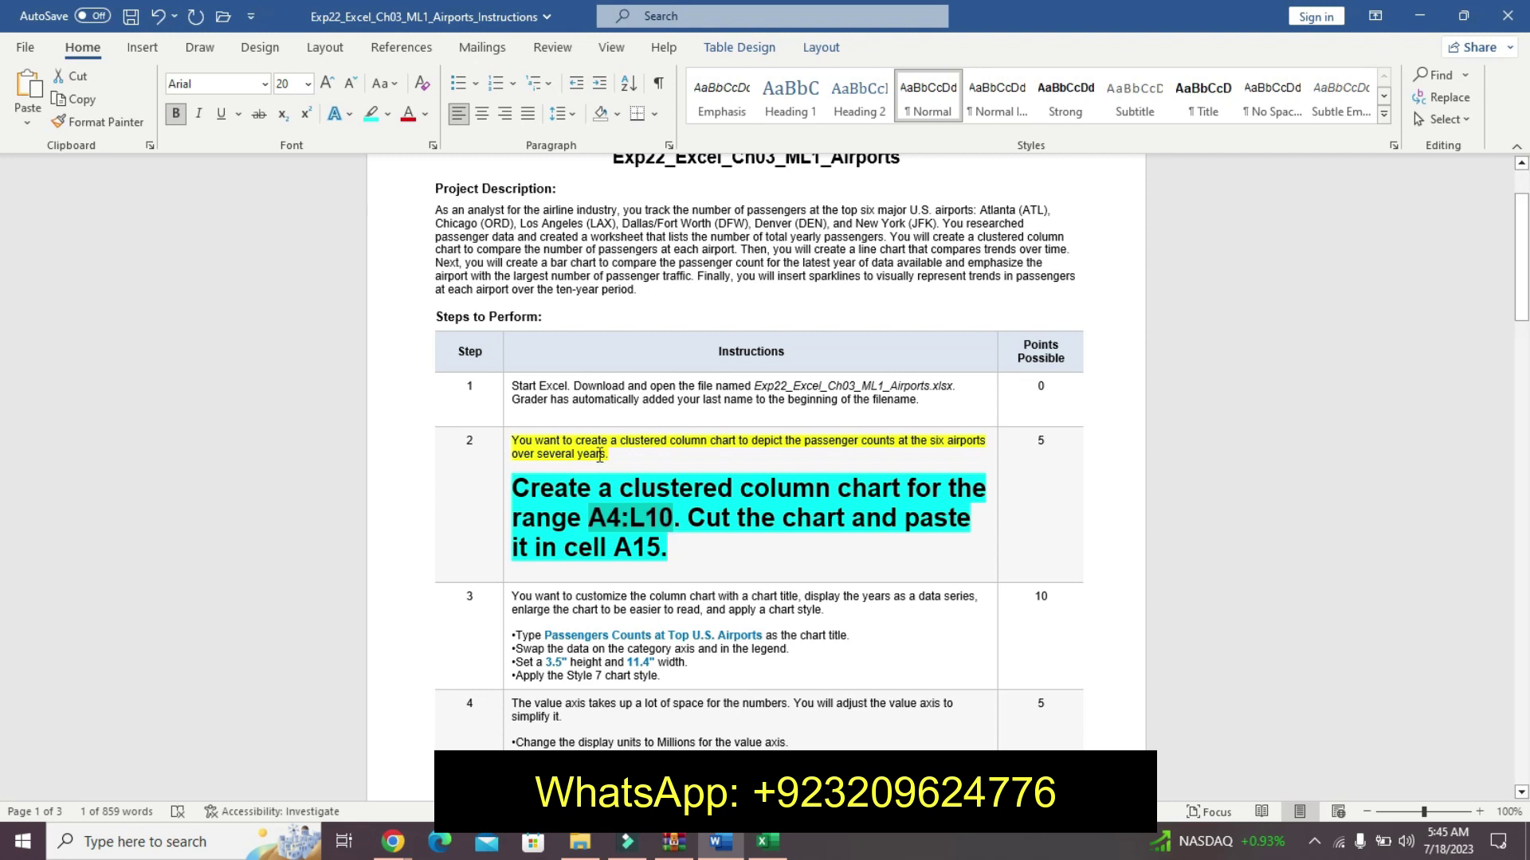
left_click(768, 841)
left_click(62, 169)
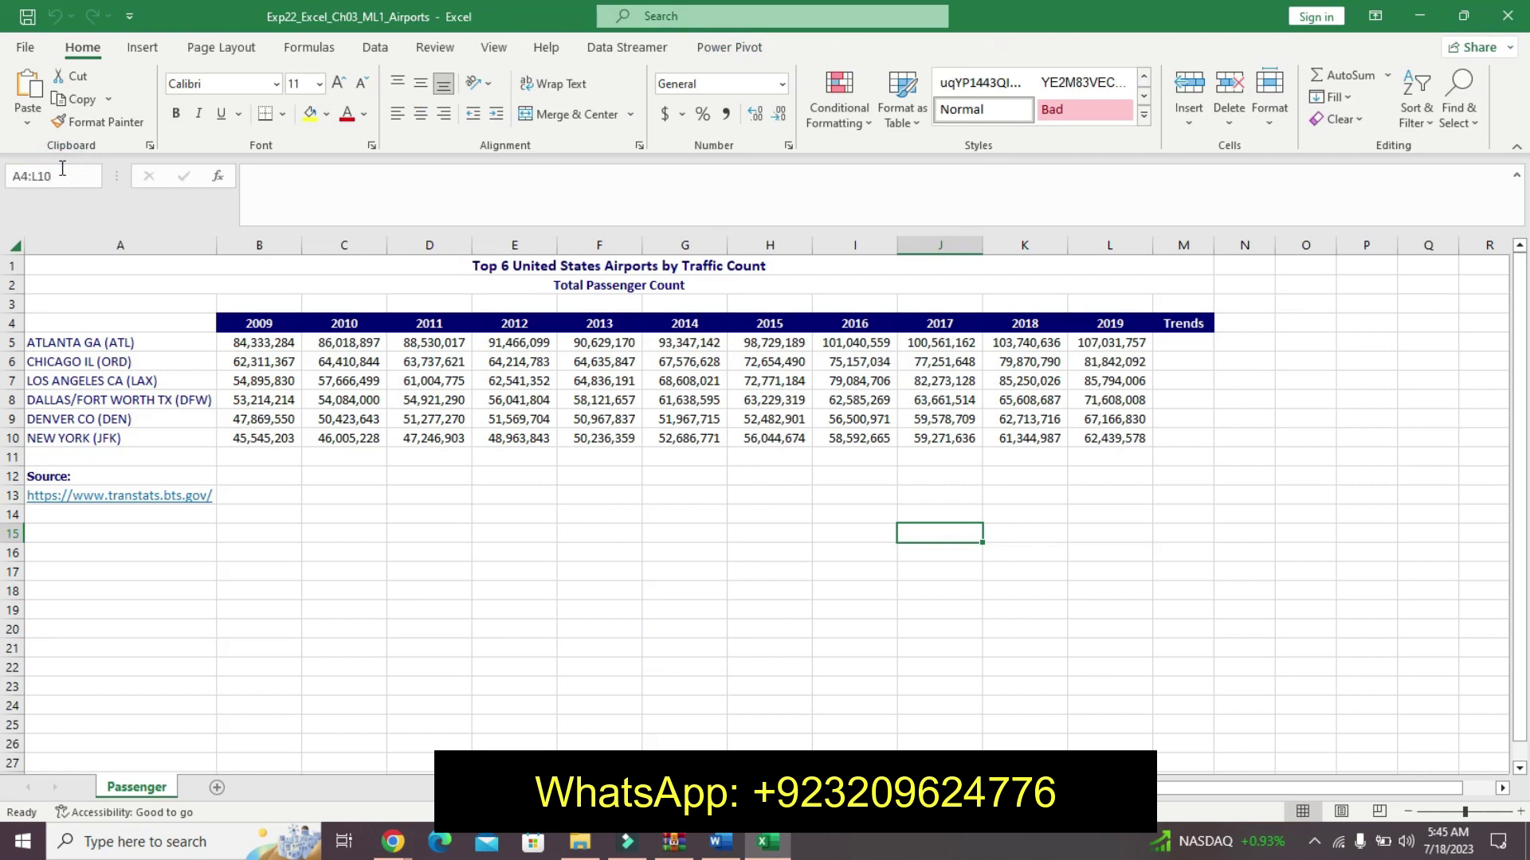
key("Return")
- Return to Word and mark 'clustered column chart' in step 2
left_click(721, 842)
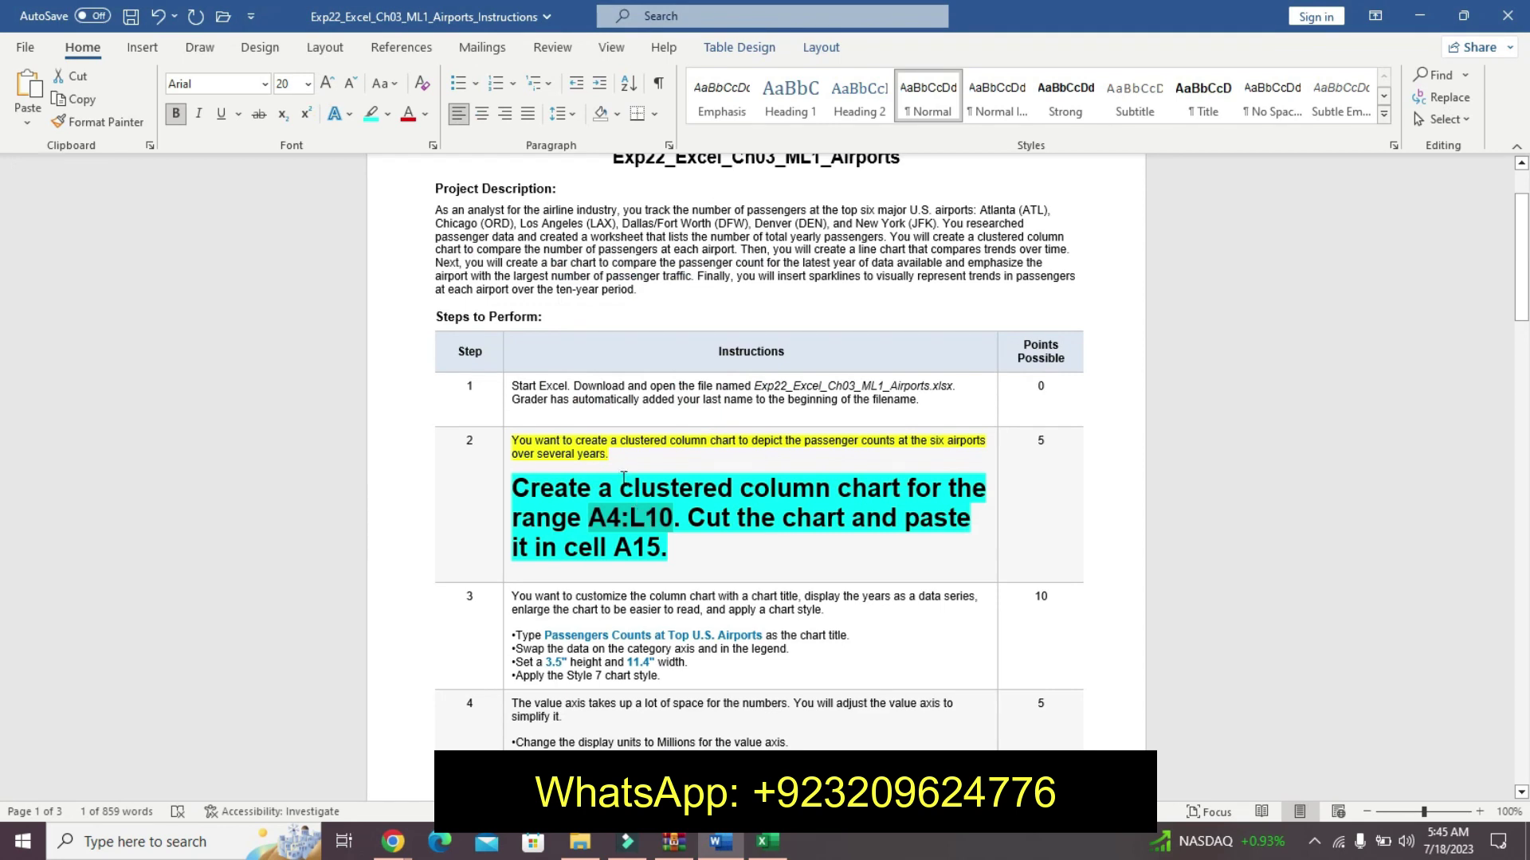
left_click_drag(621, 486, 900, 488)
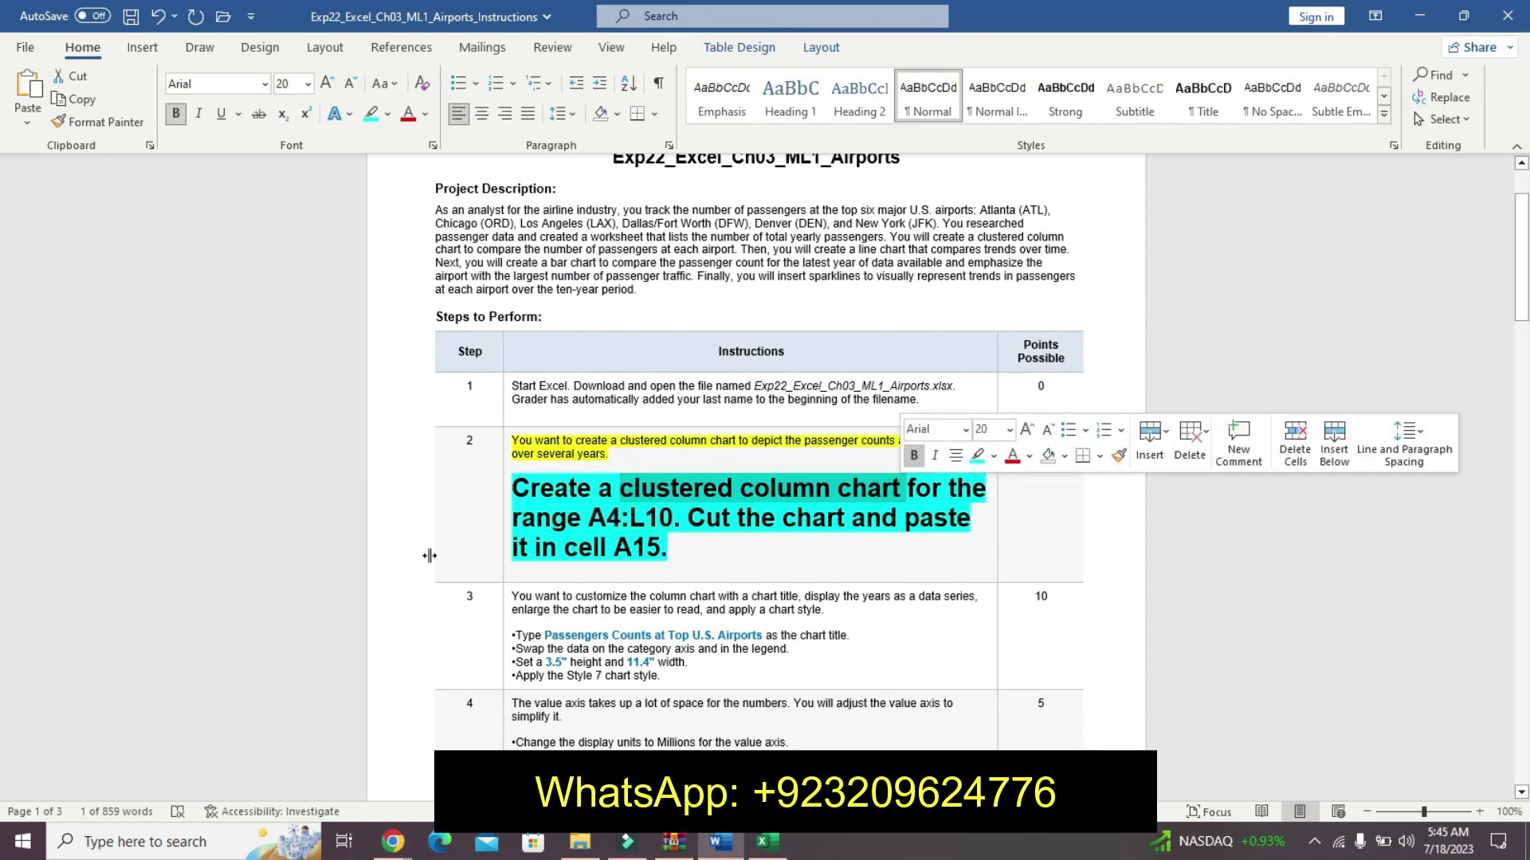
- Insert a Clustered Column chart from Recommended Charts for the A4:L10 airport data
left_click(785, 846)
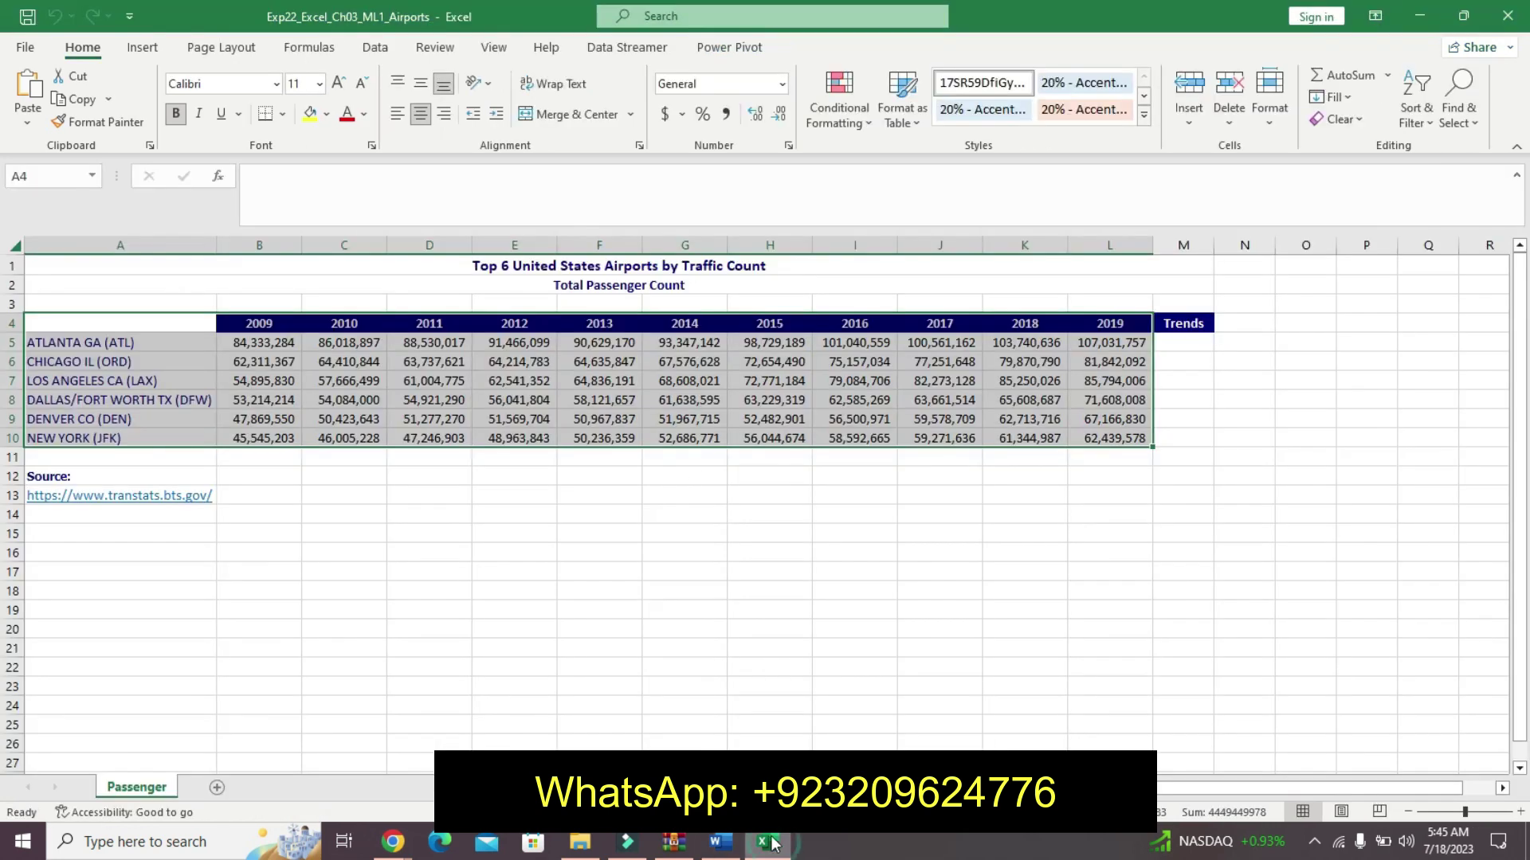
left_click(142, 47)
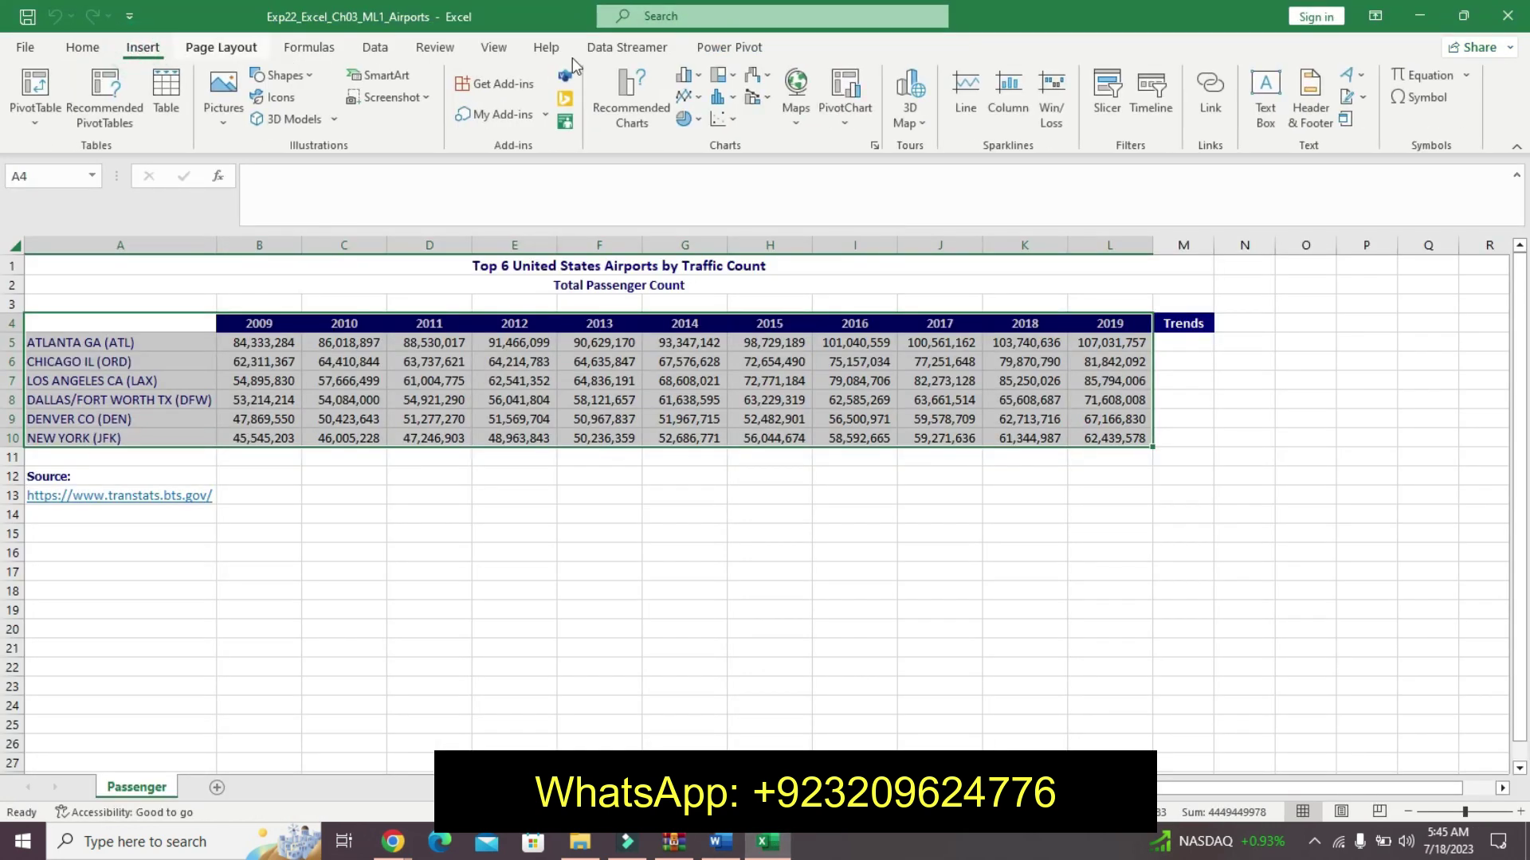
left_click(649, 88)
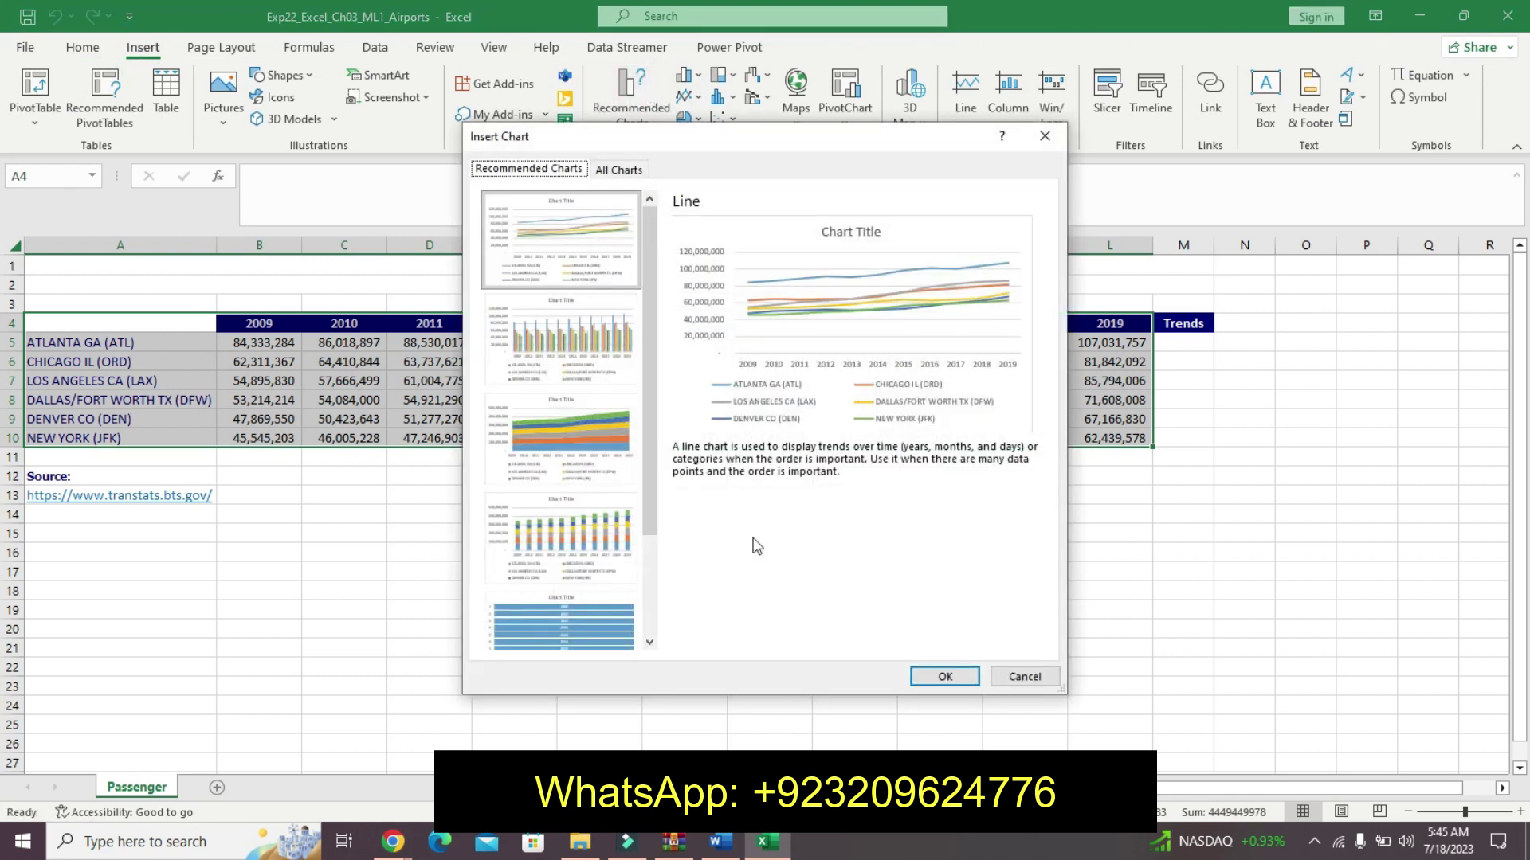
left_click(590, 381)
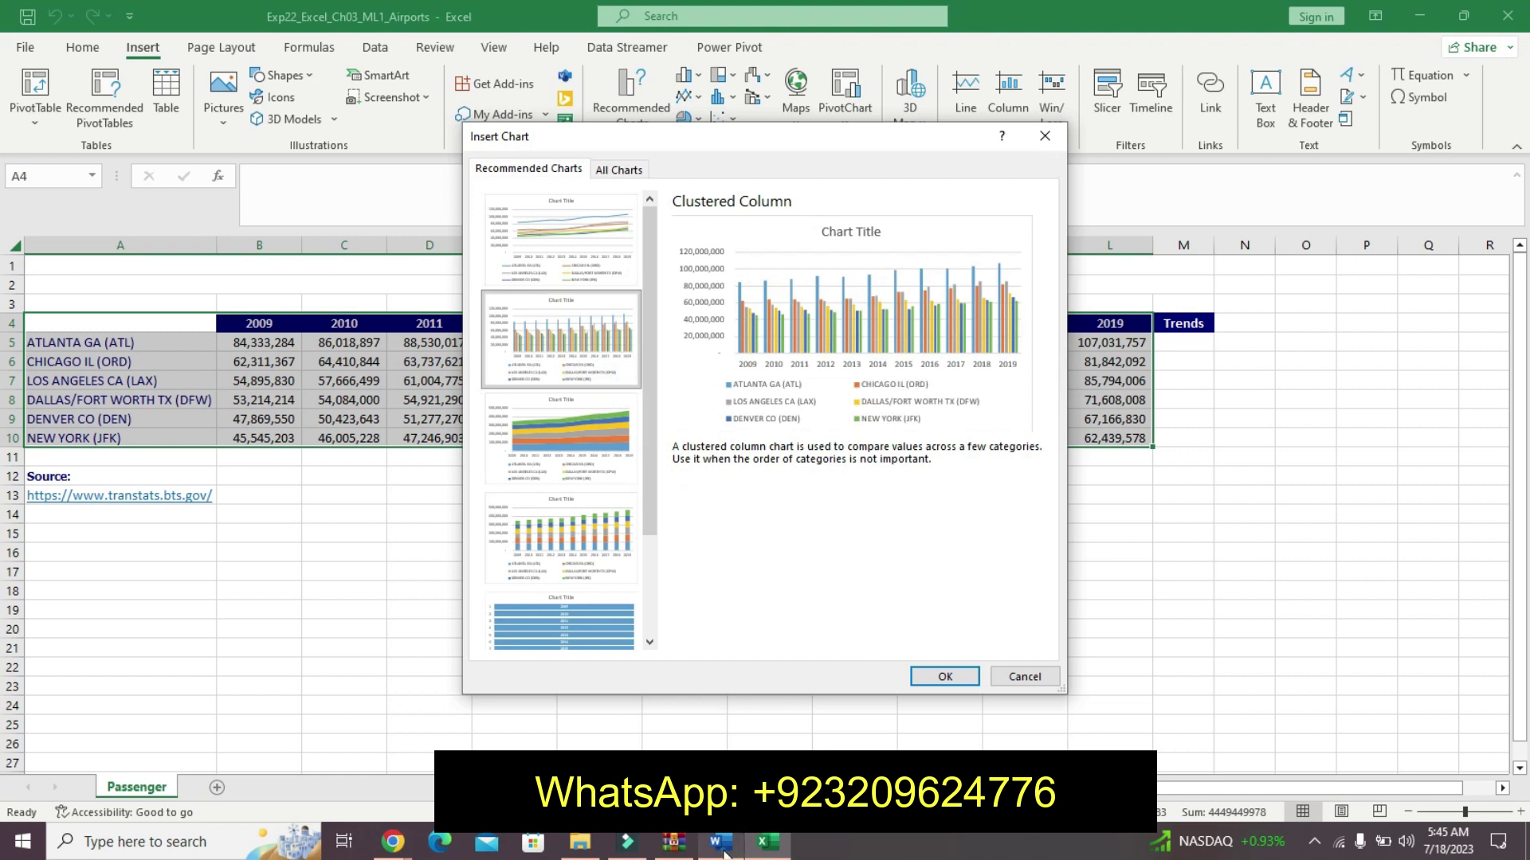
left_click(721, 842)
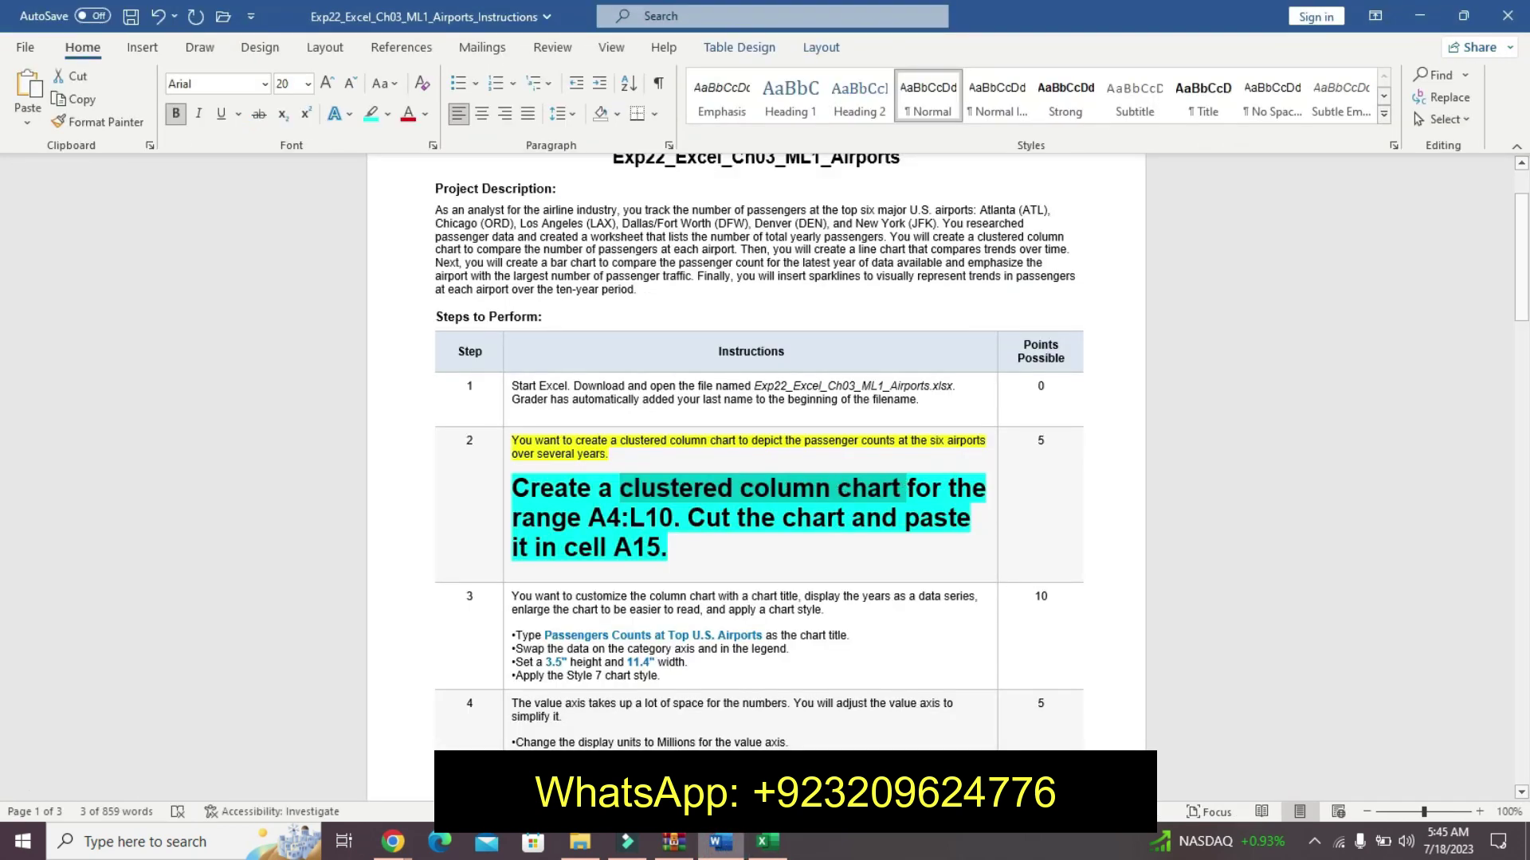
left_click(767, 842)
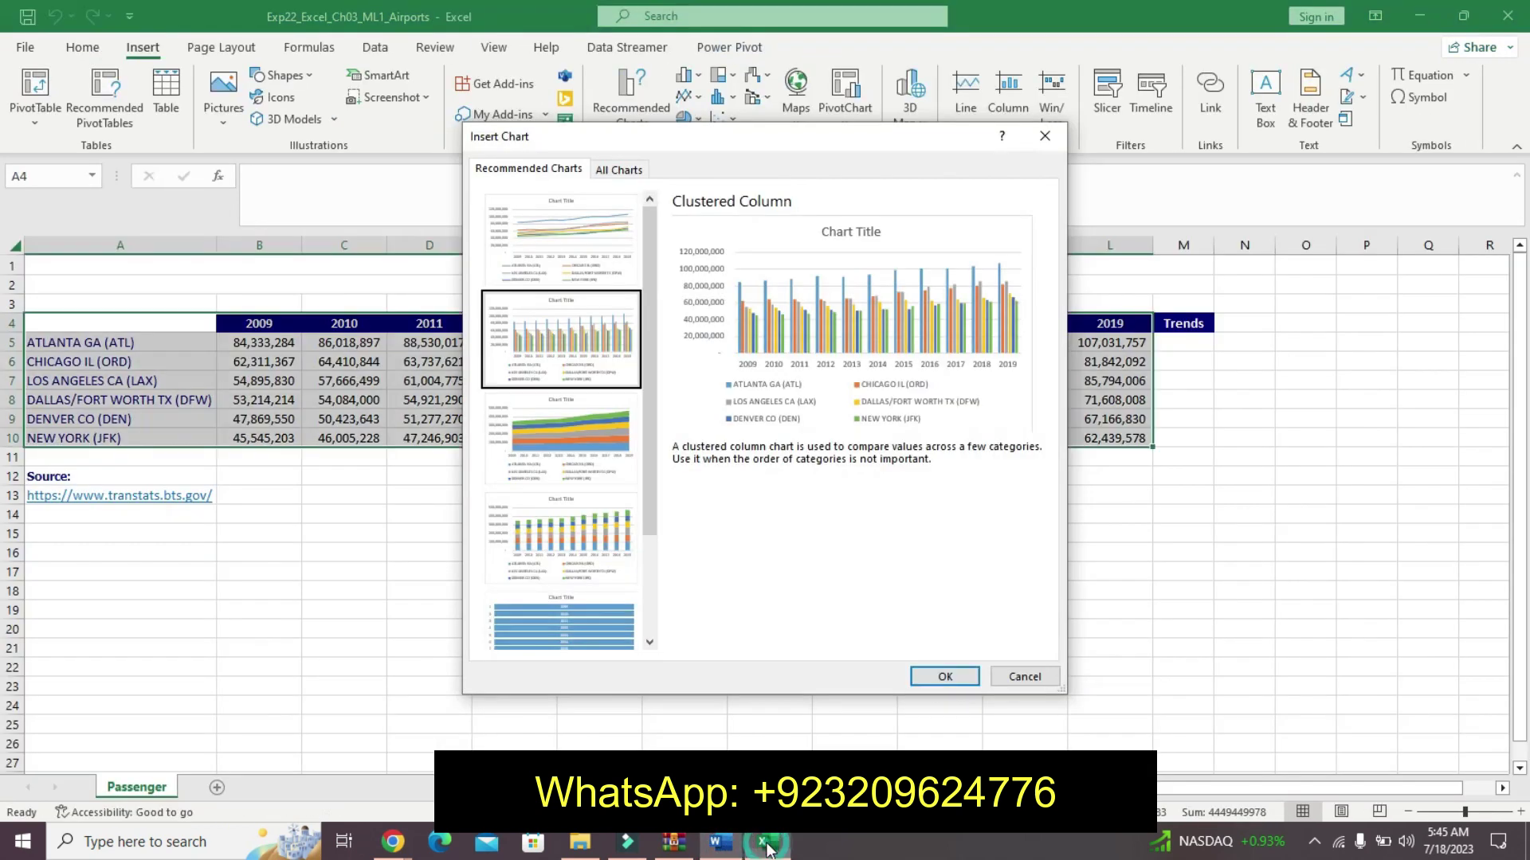
left_click(932, 677)
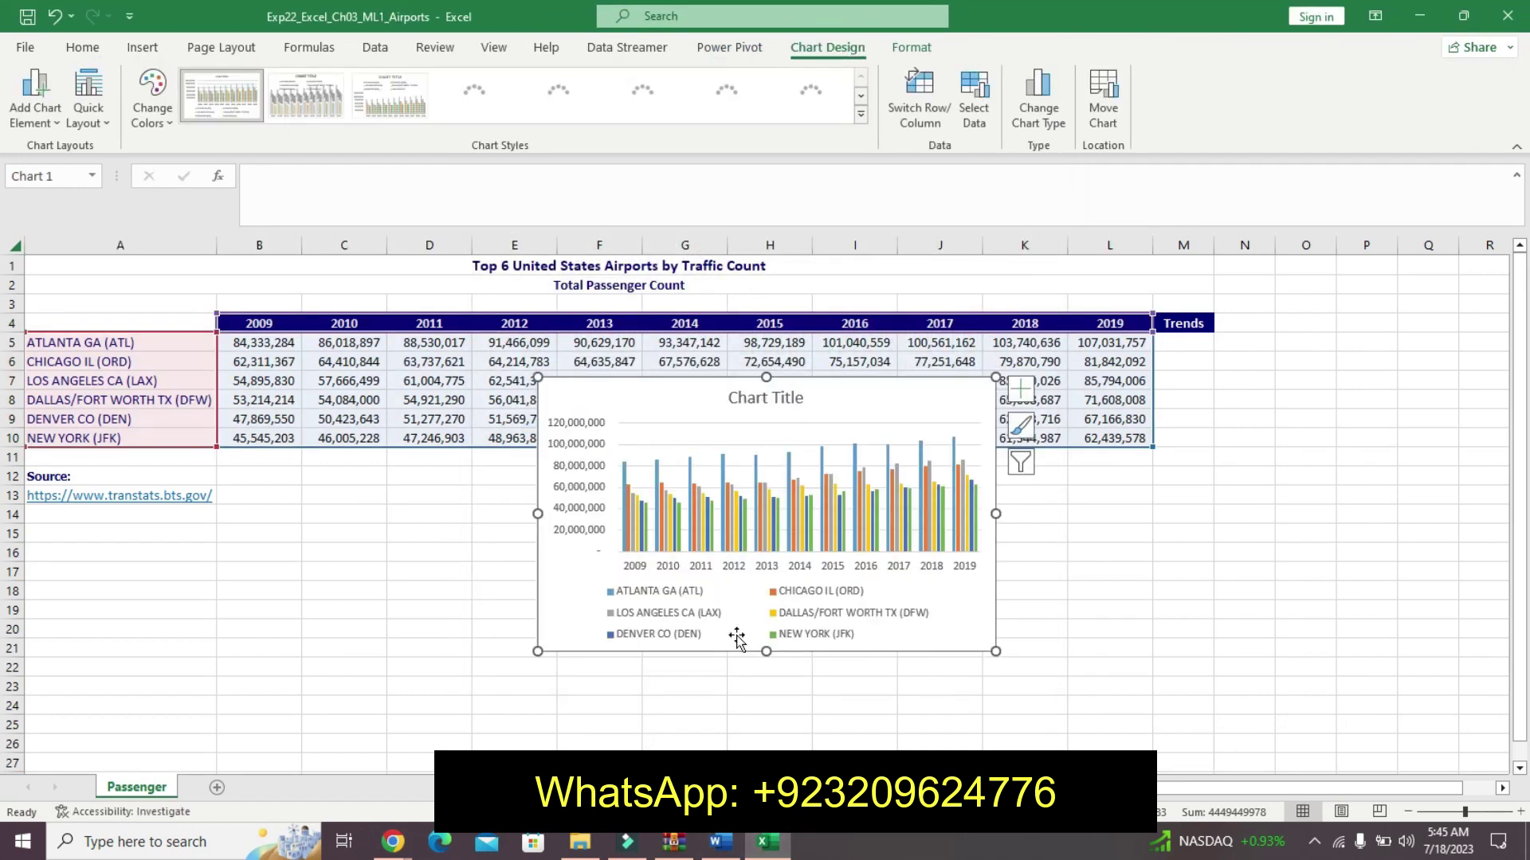
- Cut the clustered column chart and paste it at cell A15
key("alt+Tab")
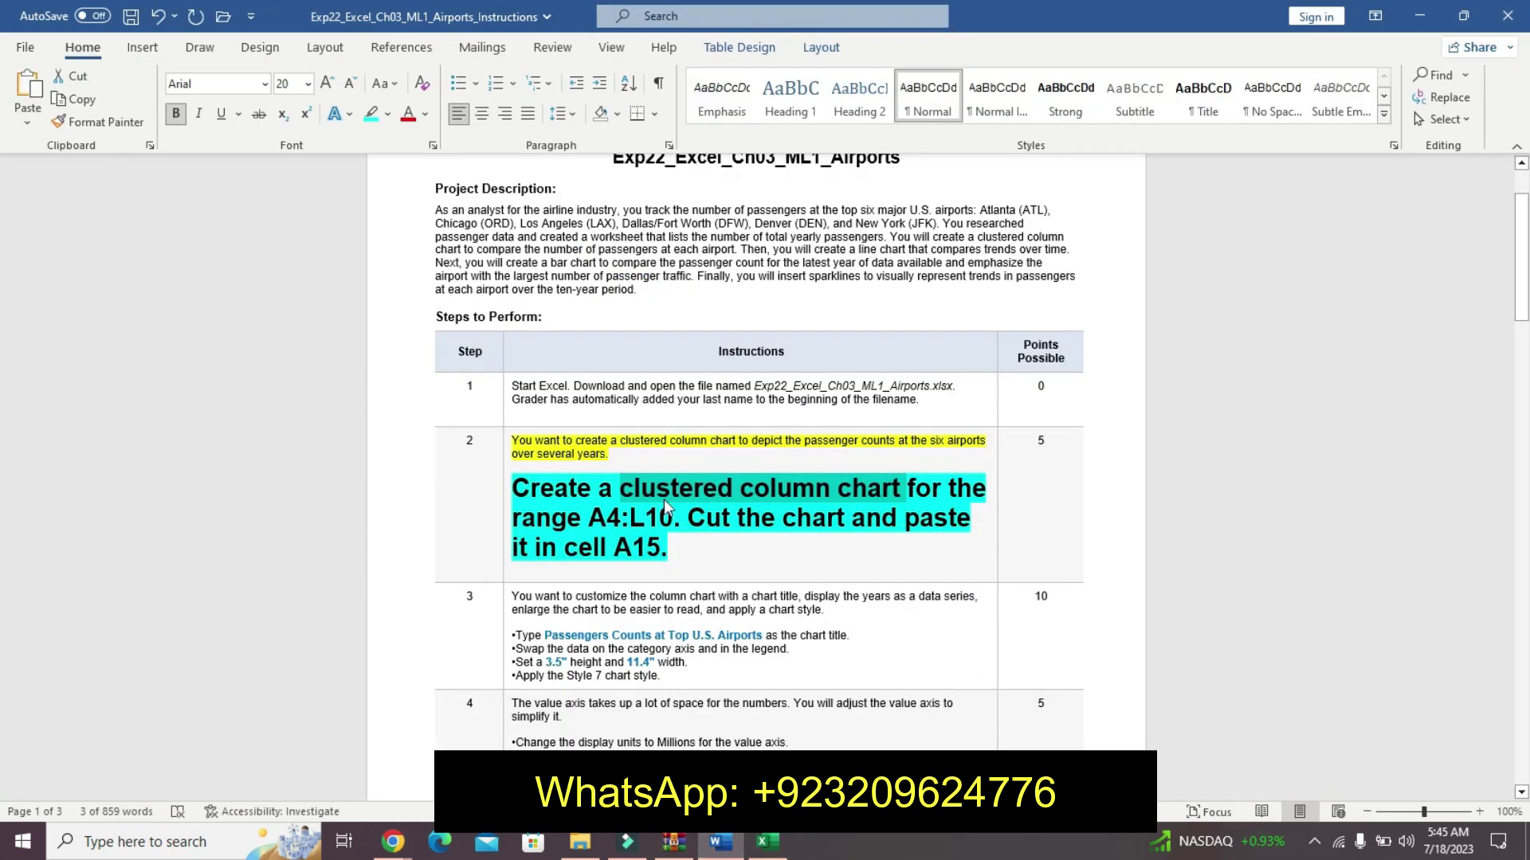
left_click_drag(689, 516, 805, 582)
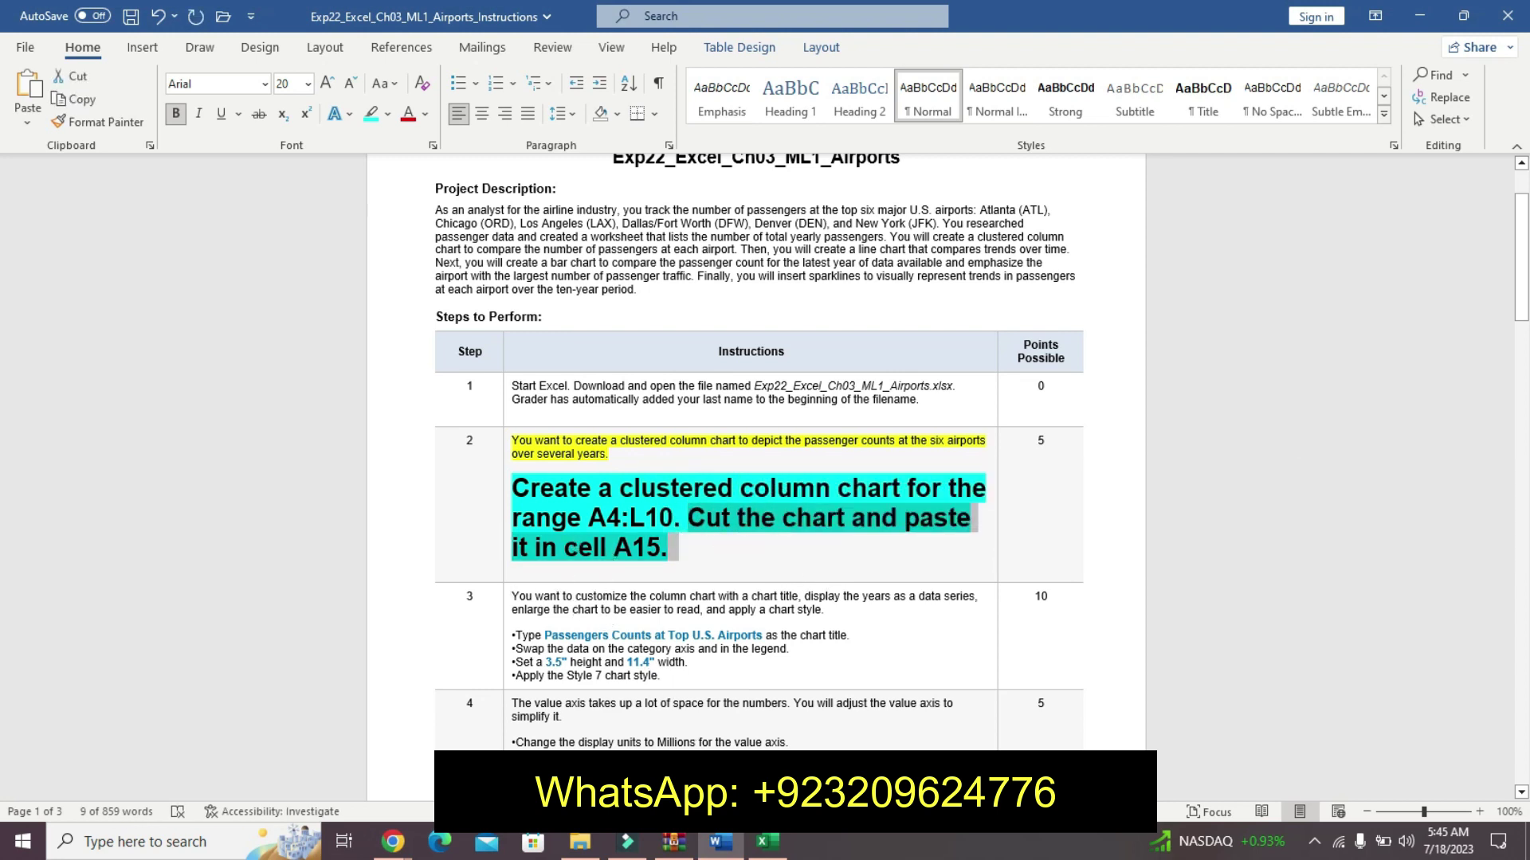
left_click(763, 842)
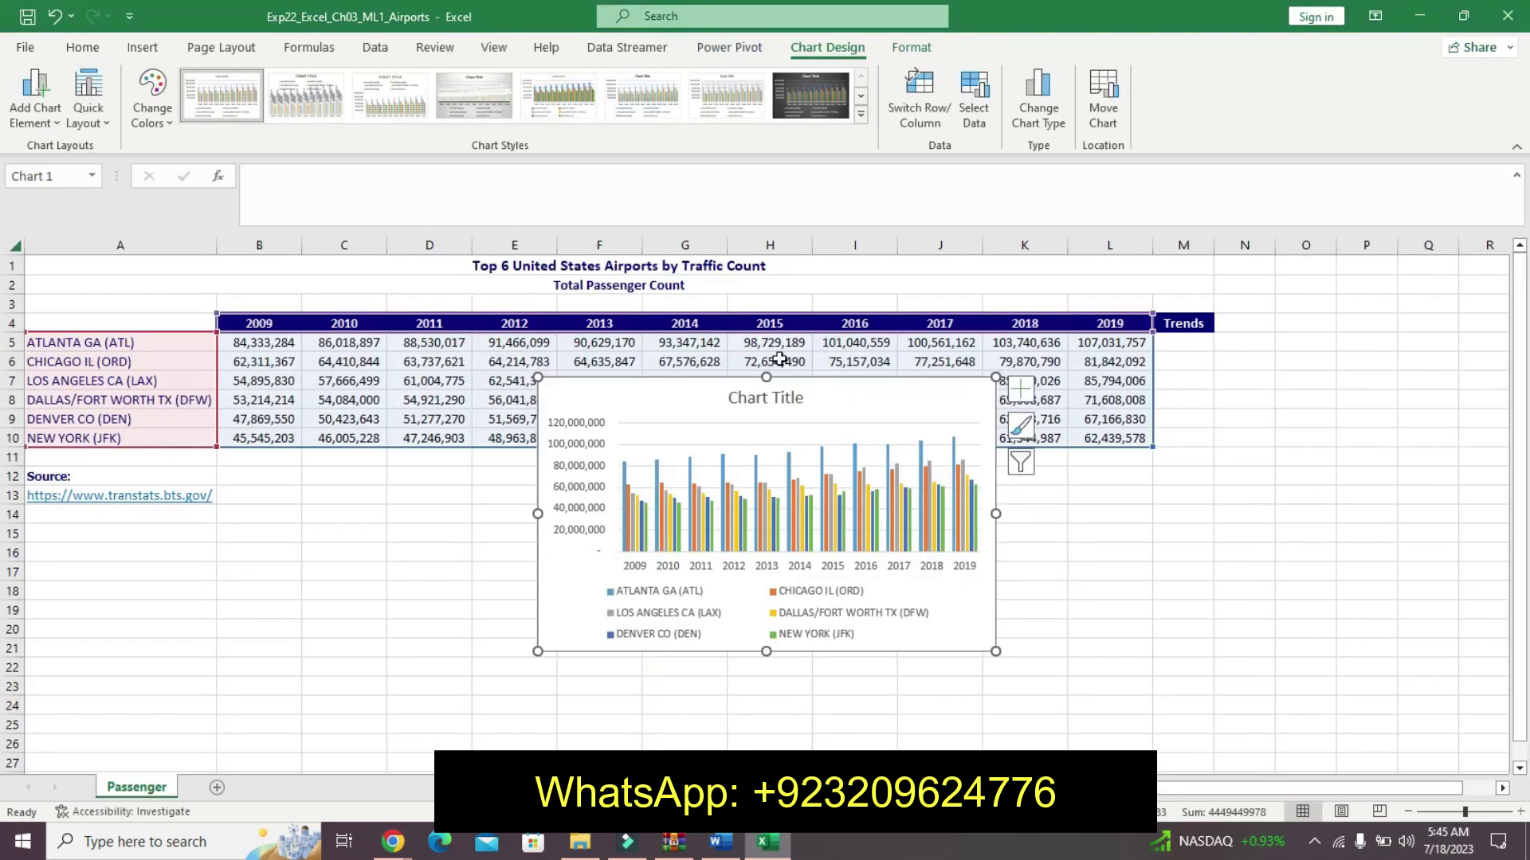
right_click(701, 410)
left_click(828, 261)
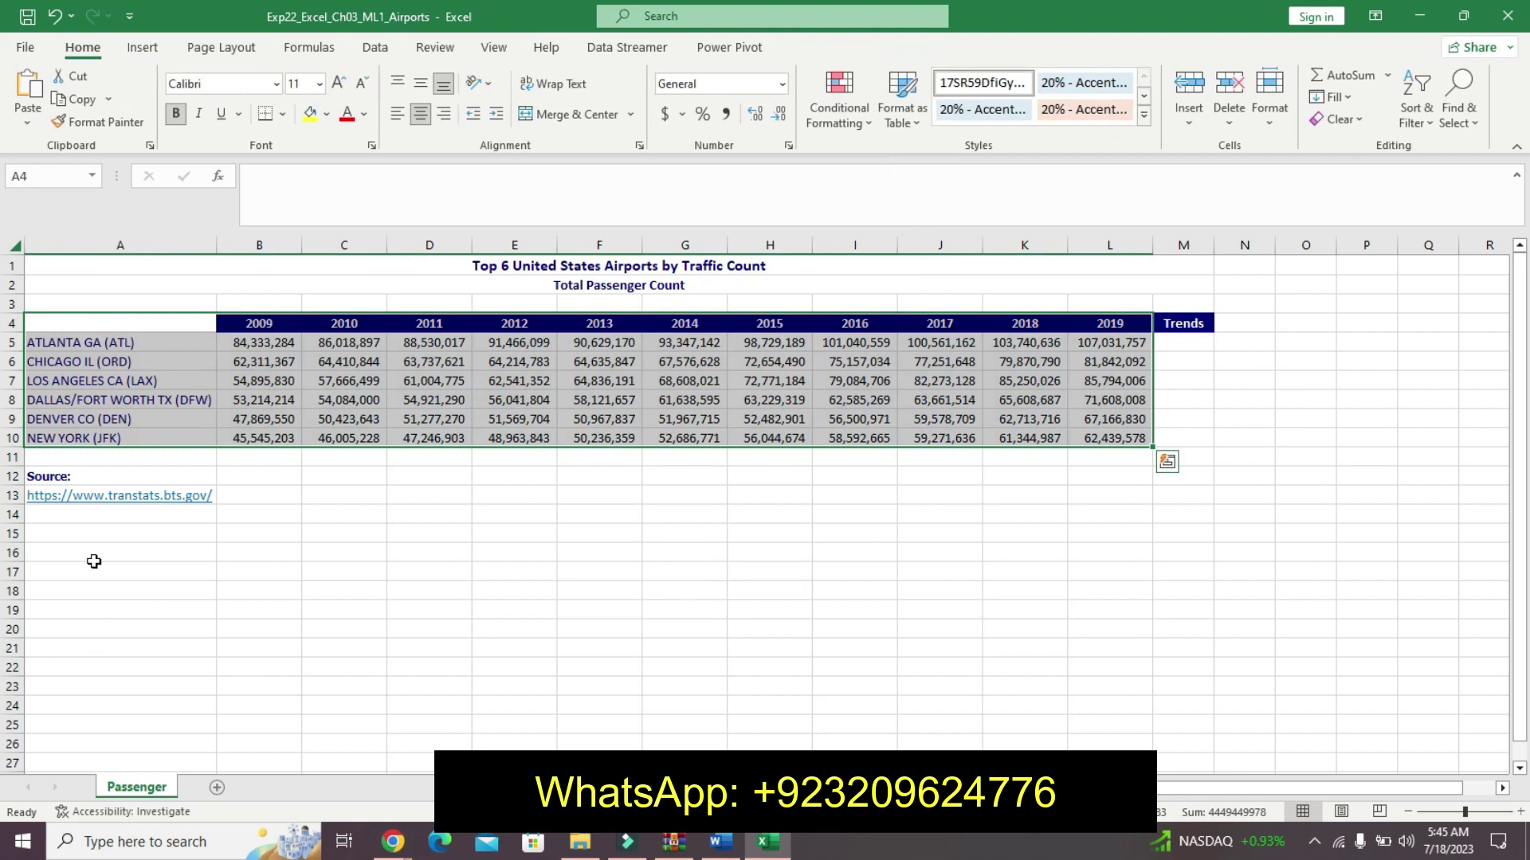
left_click(93, 530)
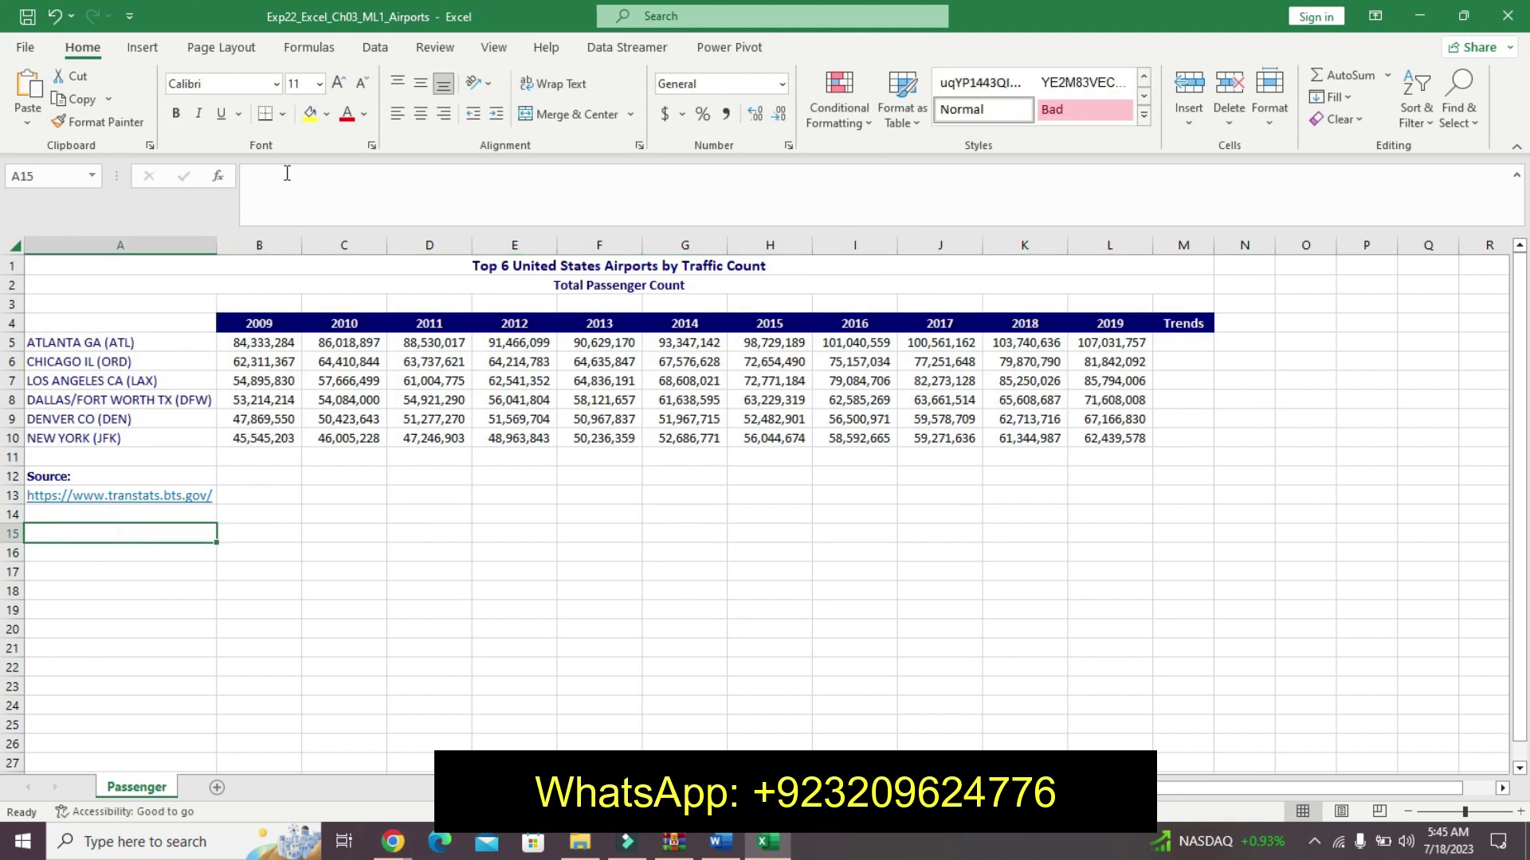
left_click(28, 87)
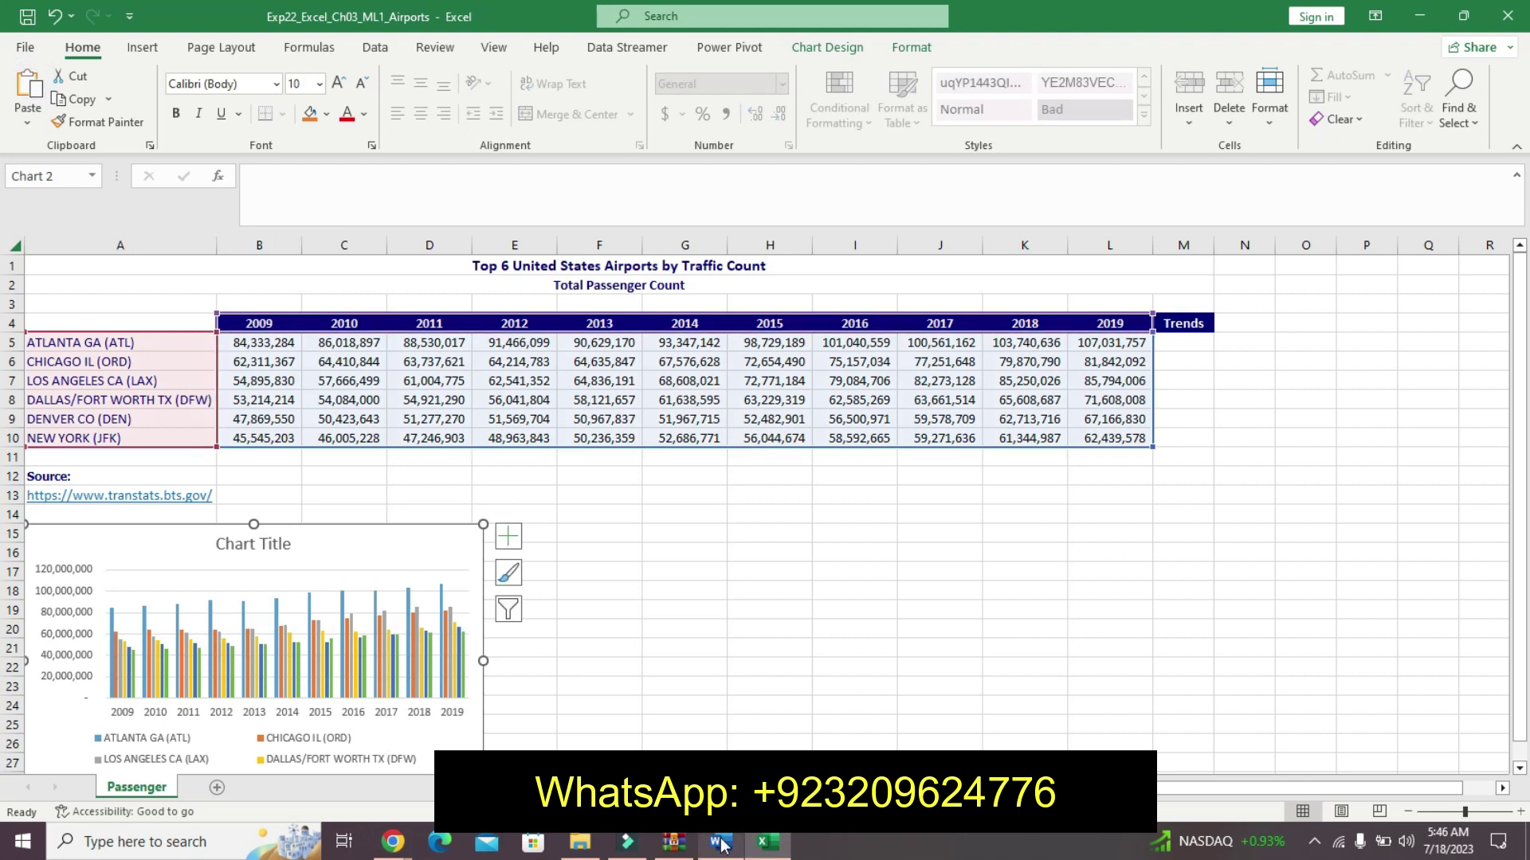
- Recheck the Word instructions, deselect the chart in Excel, and go back to Word
left_click(720, 842)
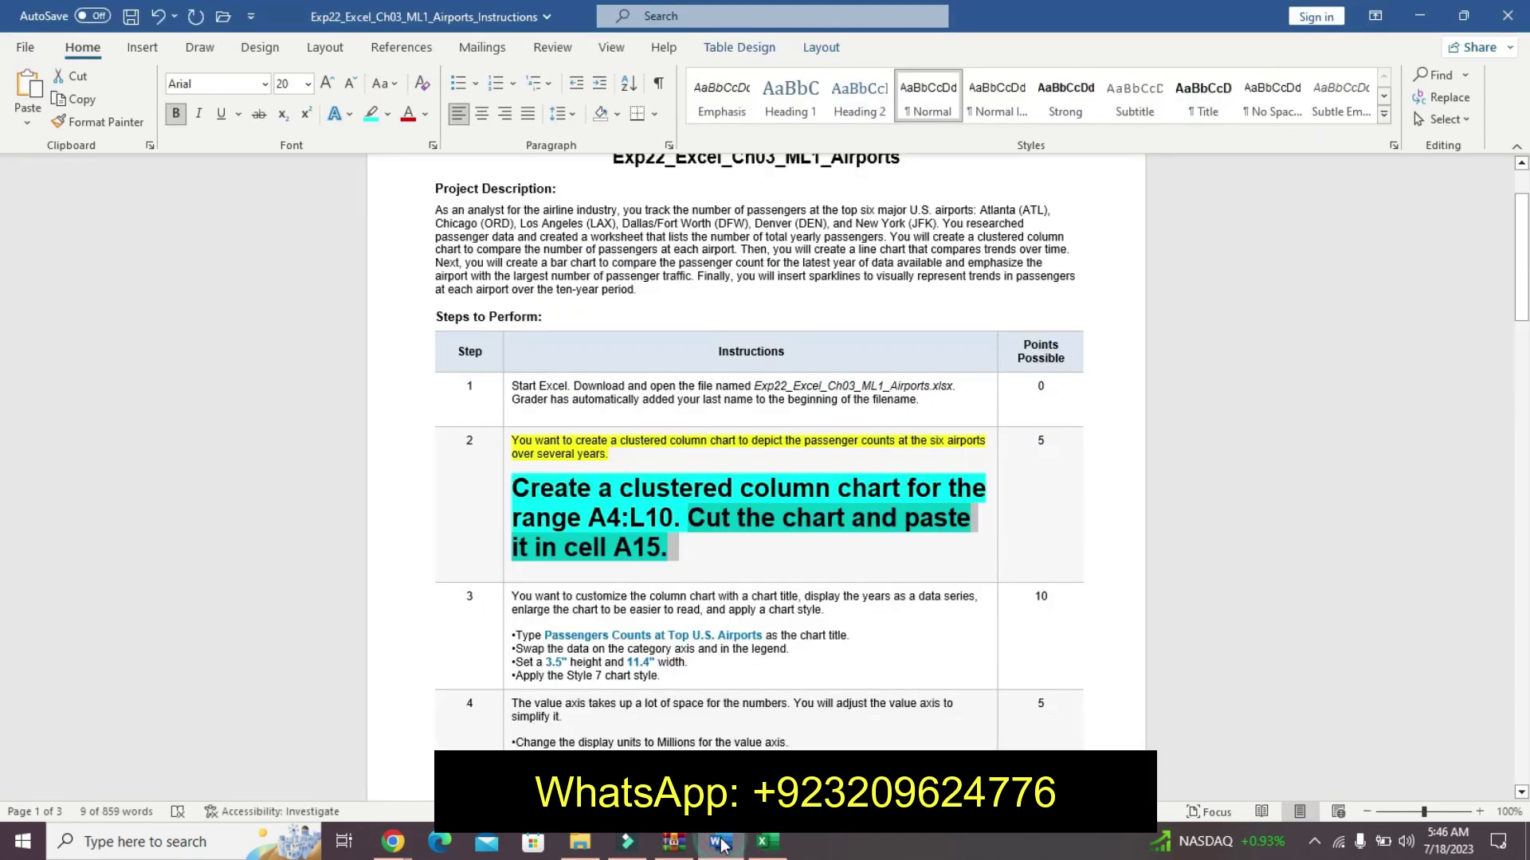
left_click(767, 842)
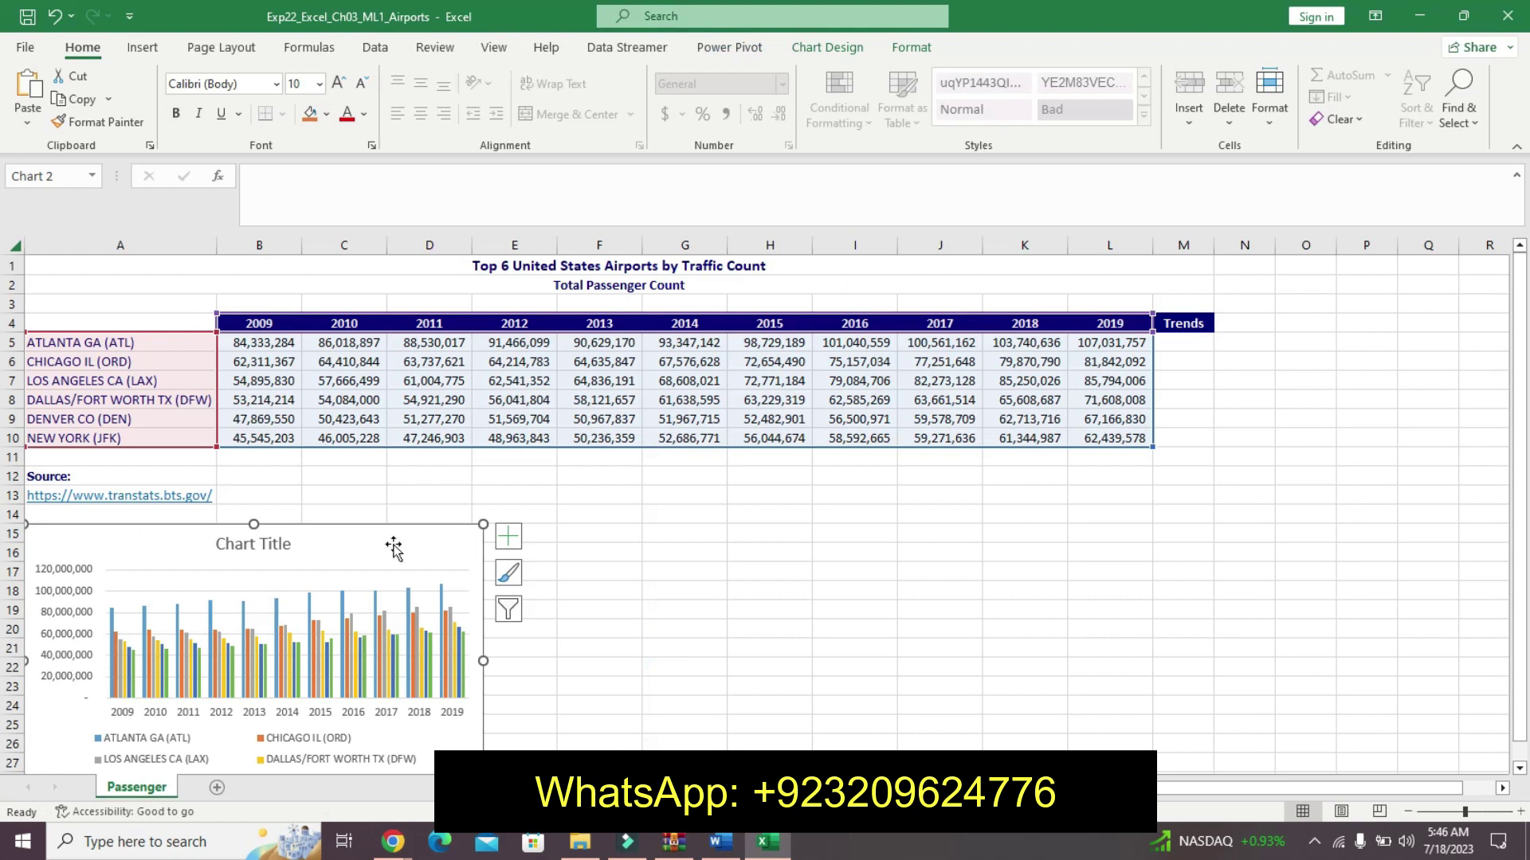
left_click(542, 536)
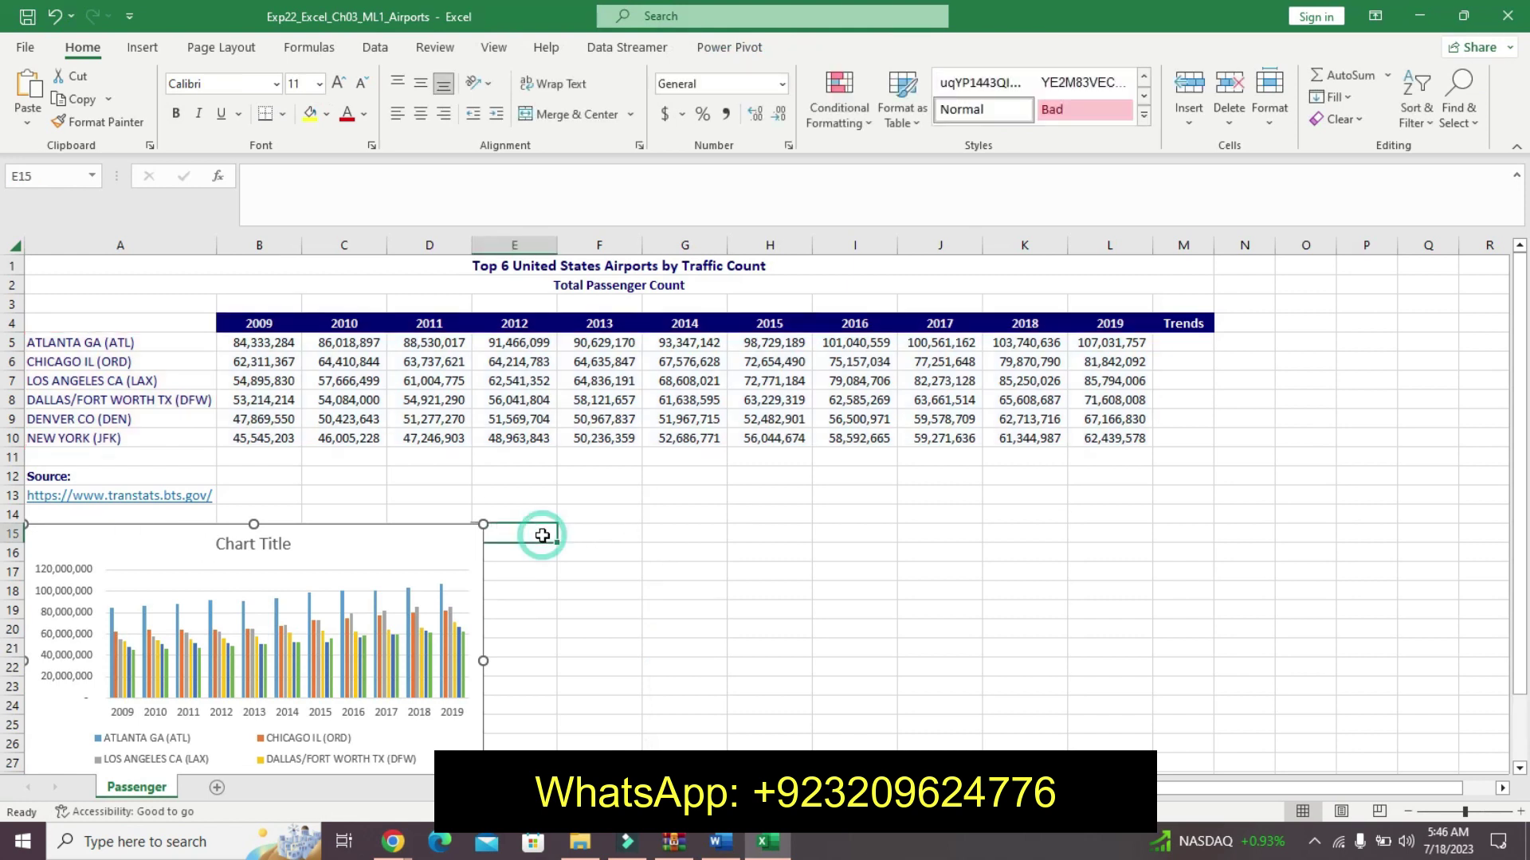
left_click(728, 848)
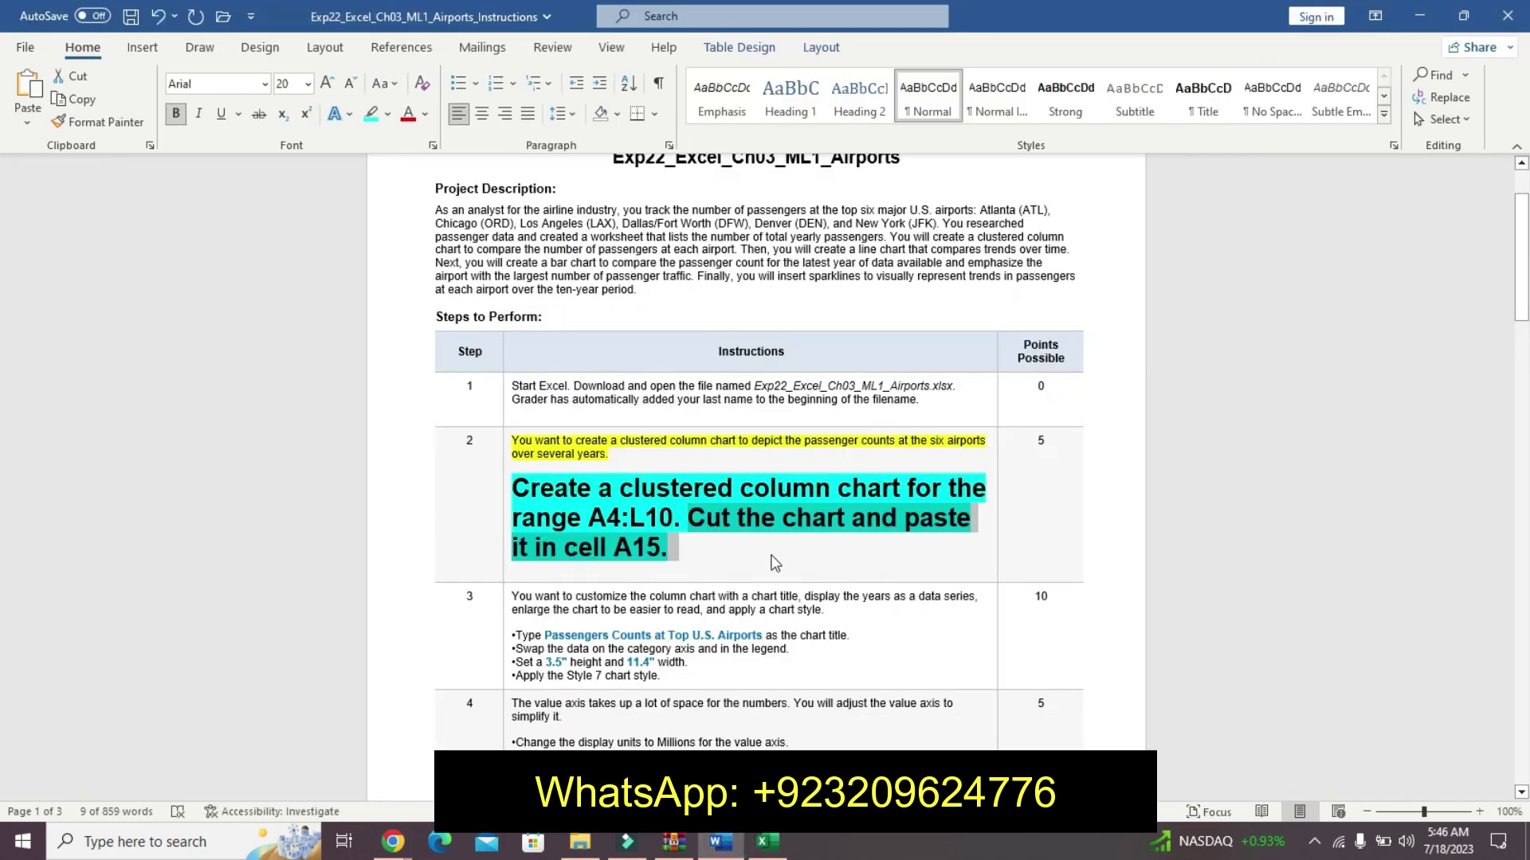
- Undo Step 2's formatting and highlight Step 3's first paragraph in yellow
left_click(757, 847)
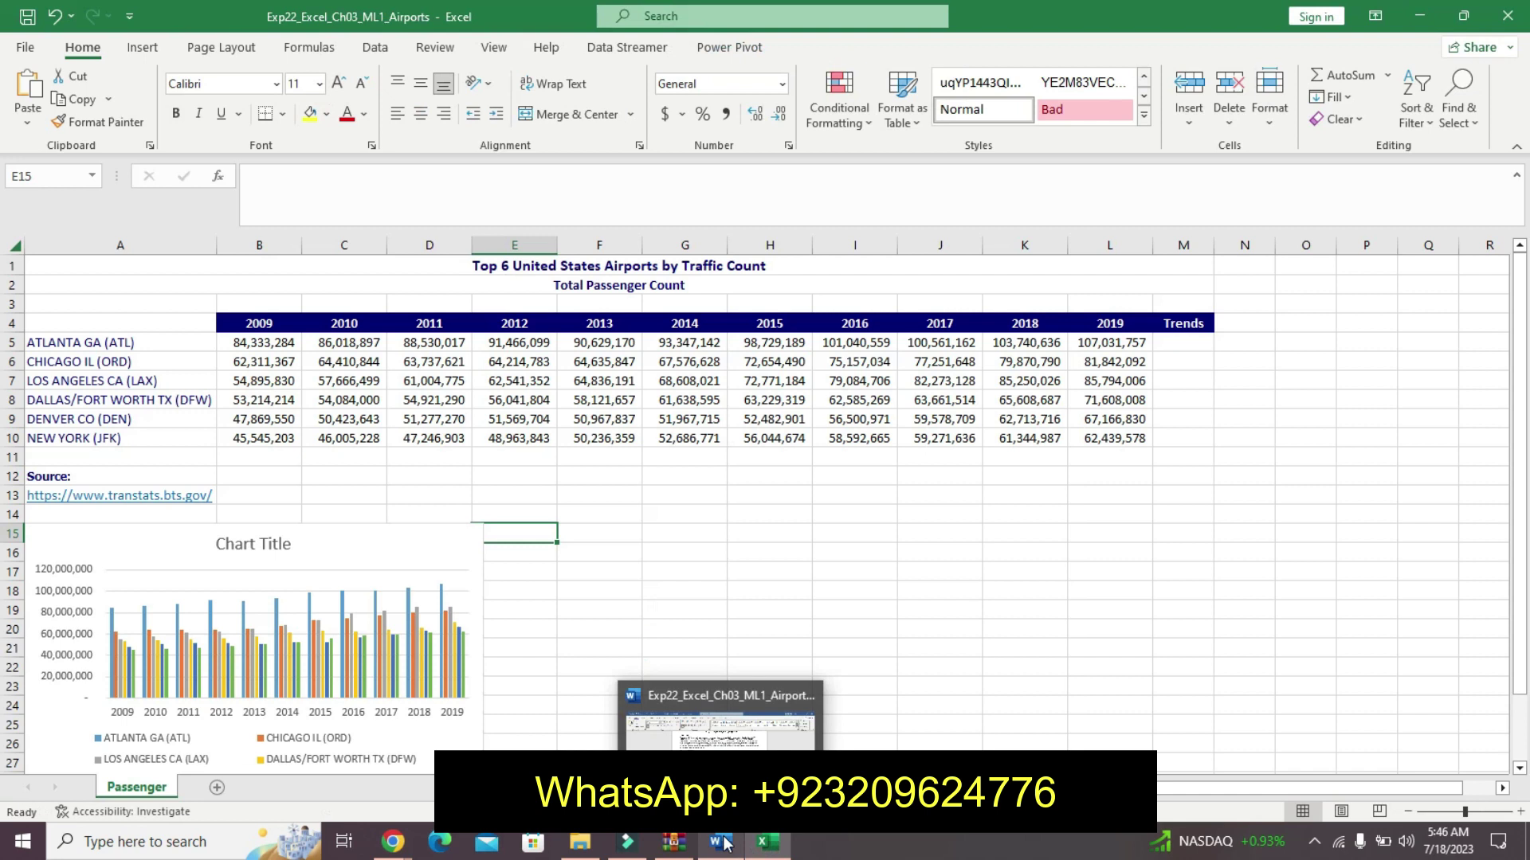
mouse_move(717, 843)
left_click(732, 846)
key("ctrl+z")
key("ctrl+z")
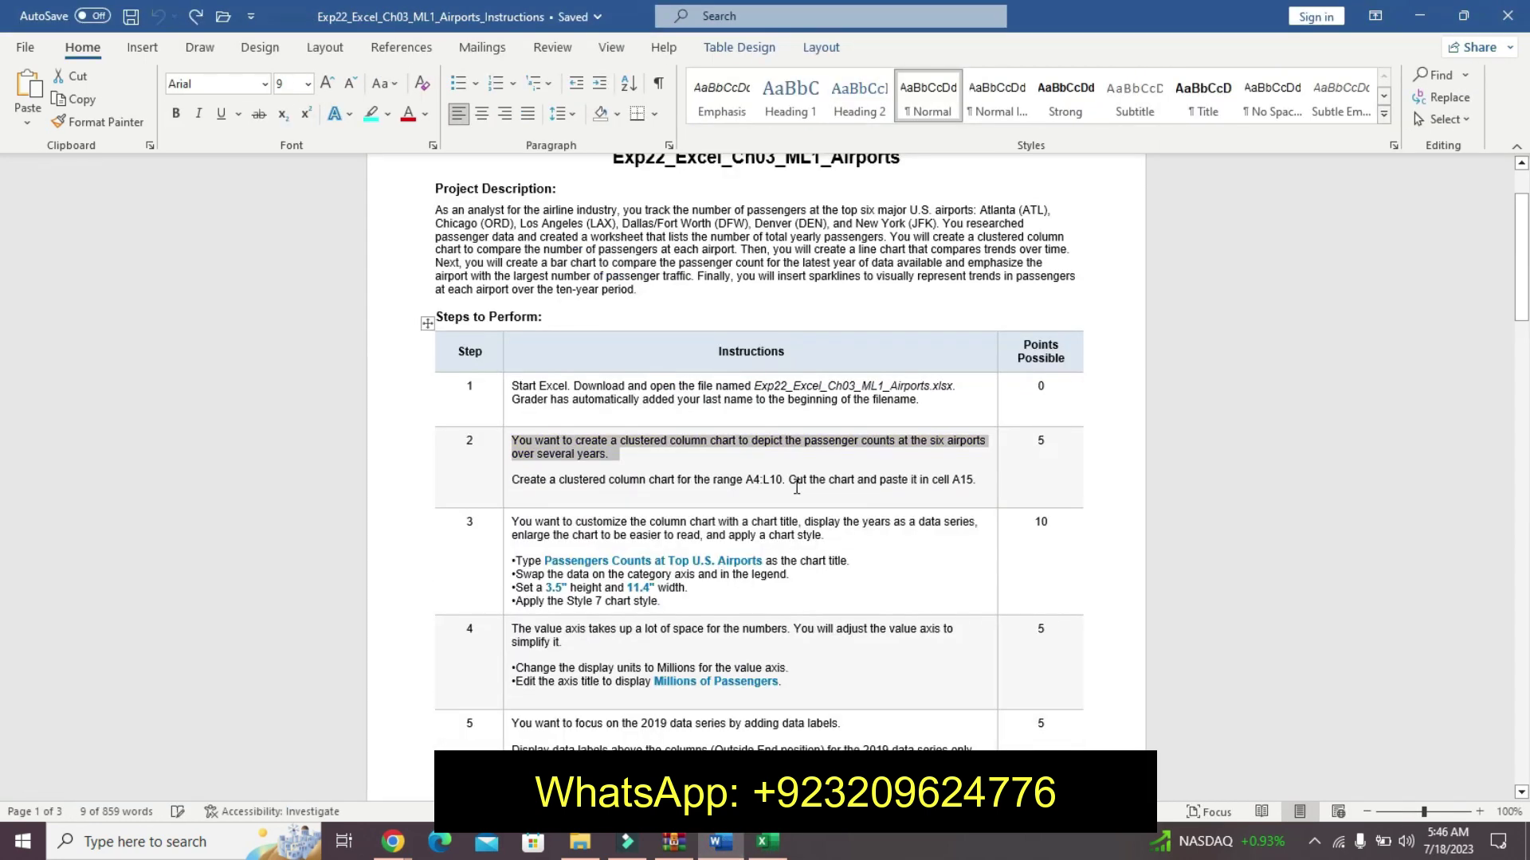
scroll(3, 326, "down", 1)
left_click_drag(1521, 299, 1521, 310)
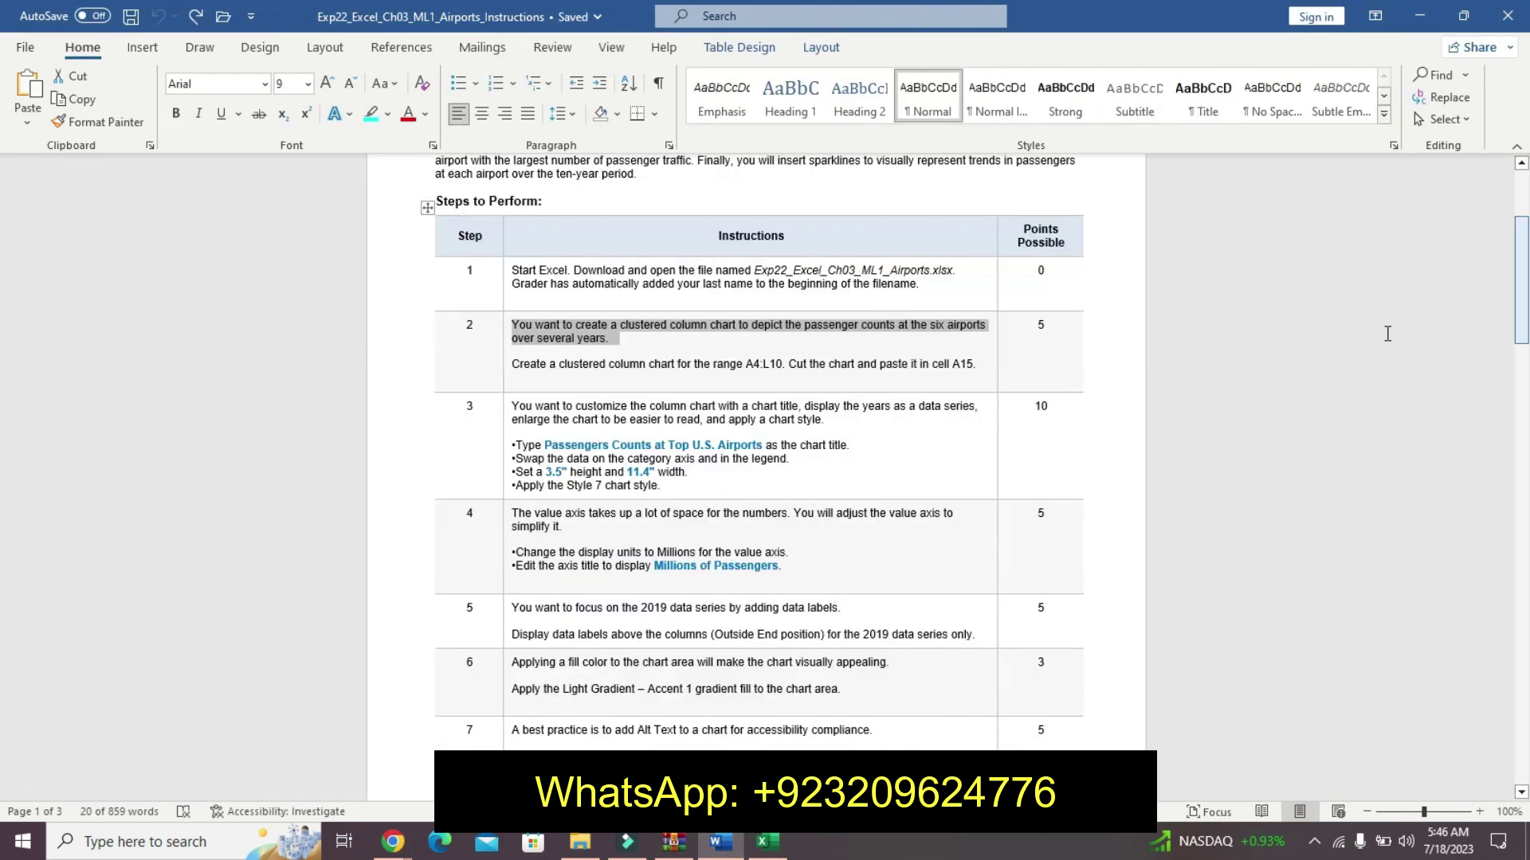
left_click_drag(517, 403, 824, 421)
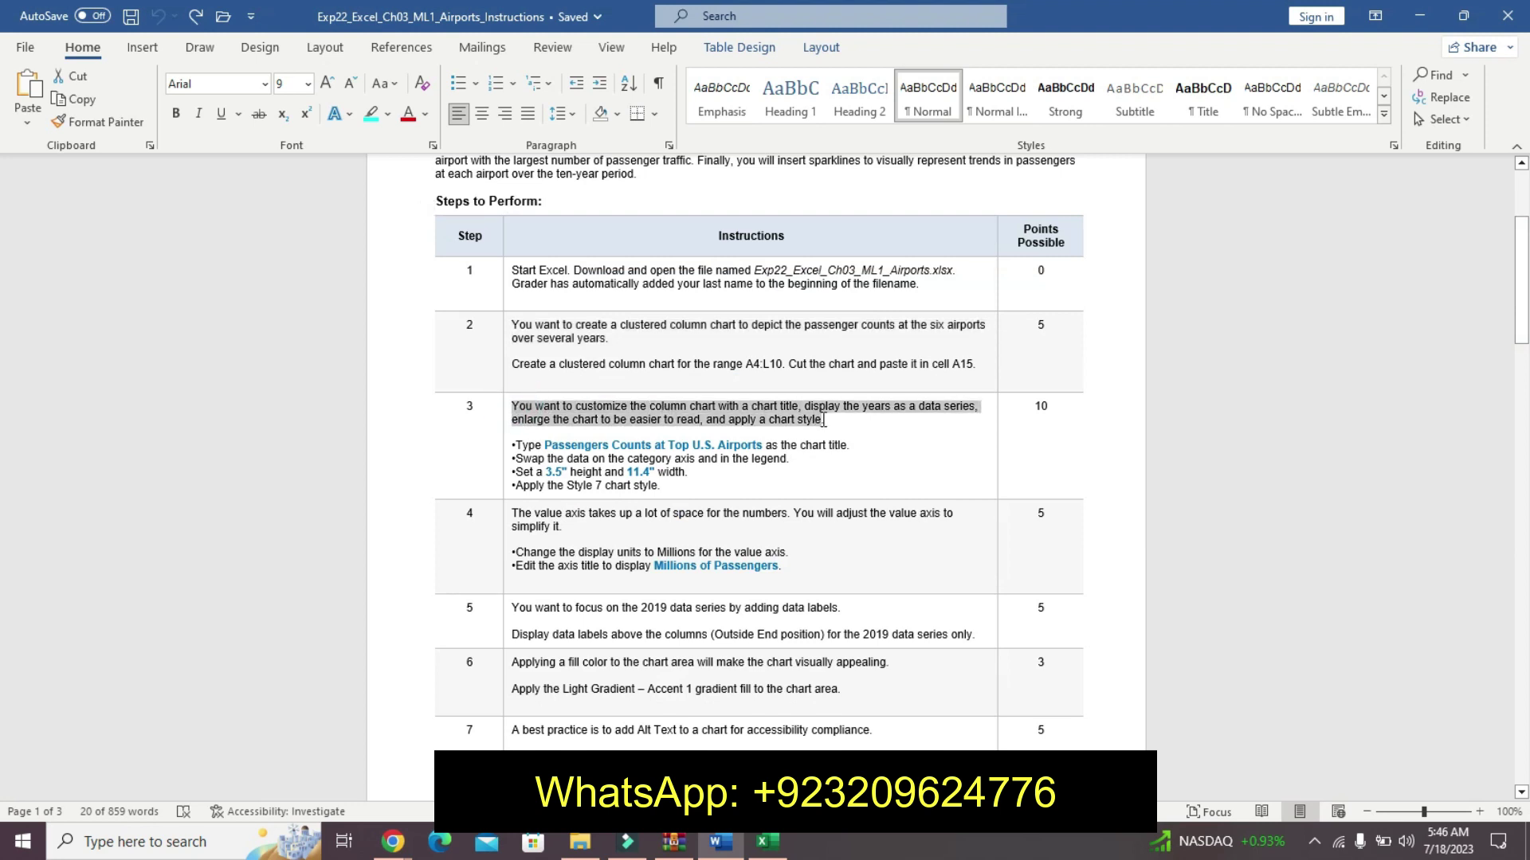
left_click(915, 387)
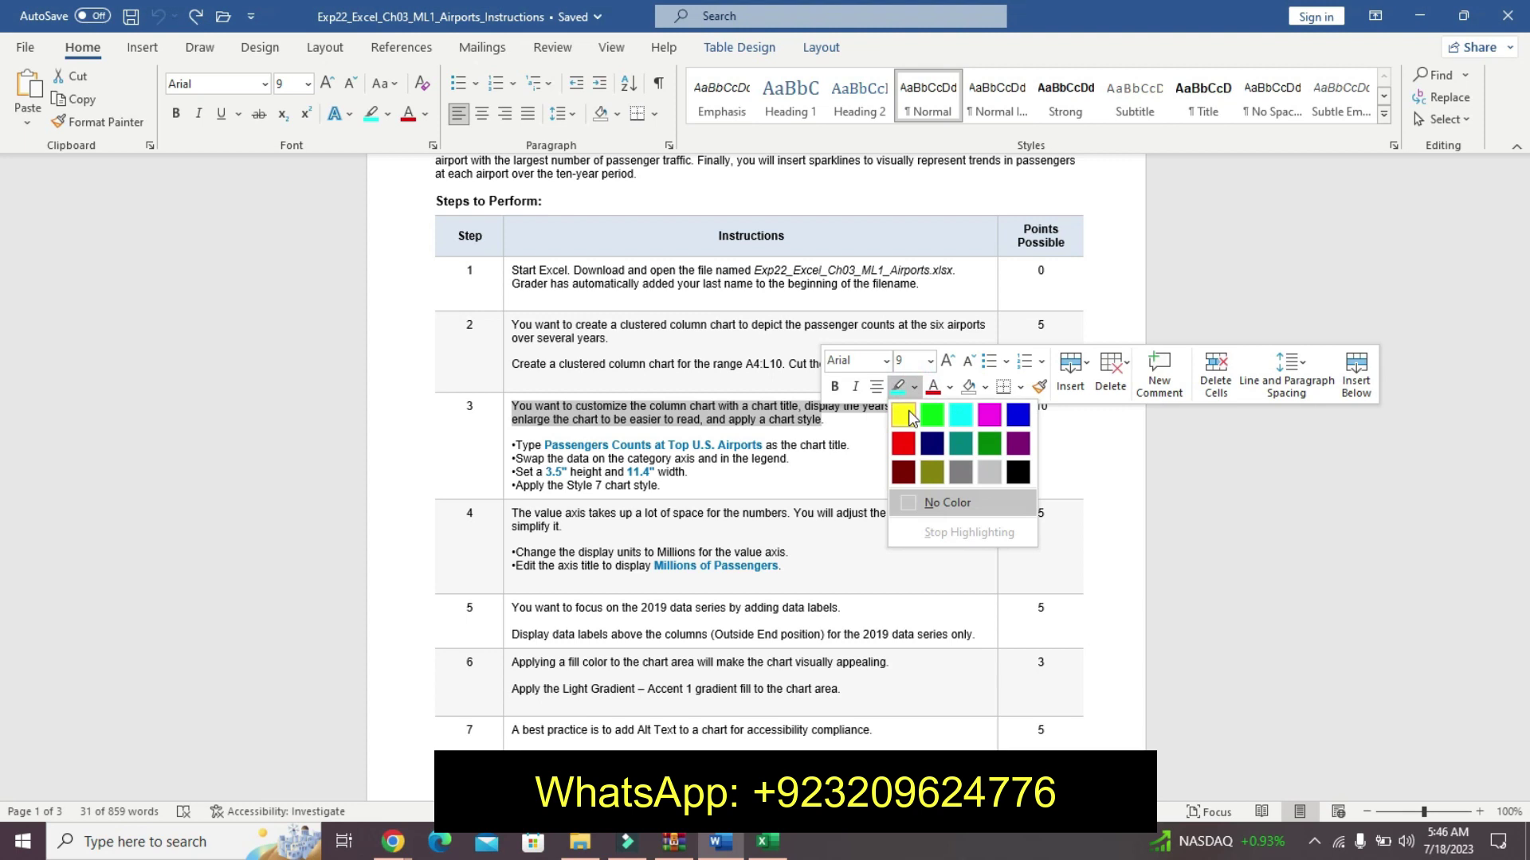
left_click(905, 416)
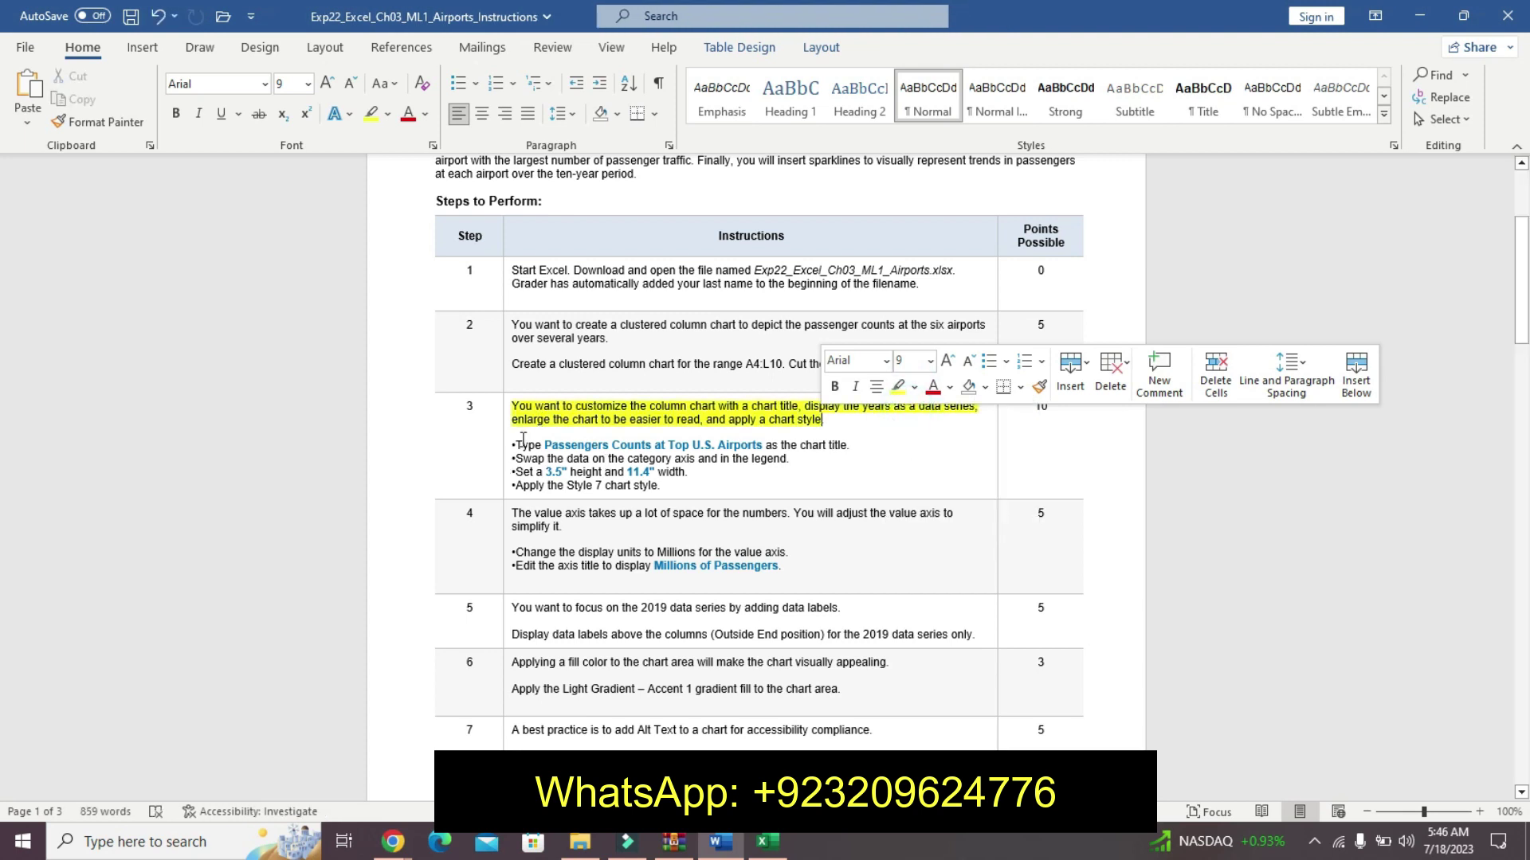
- Make Step 3's bullet instructions 20 pt, bold and turquoise-highlighted
left_click_drag(512, 445, 662, 487)
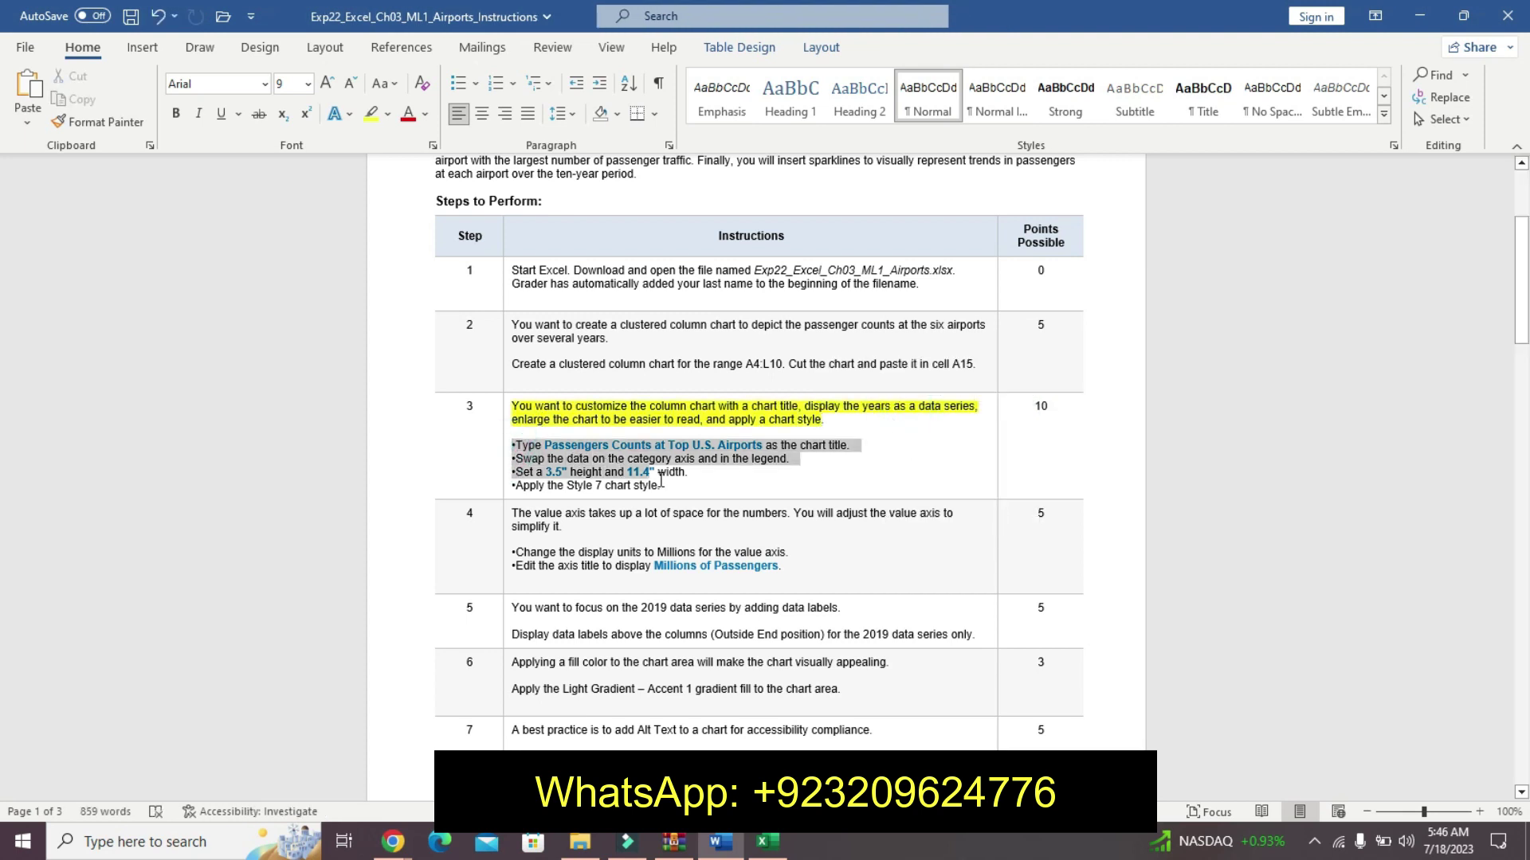
left_click(779, 425)
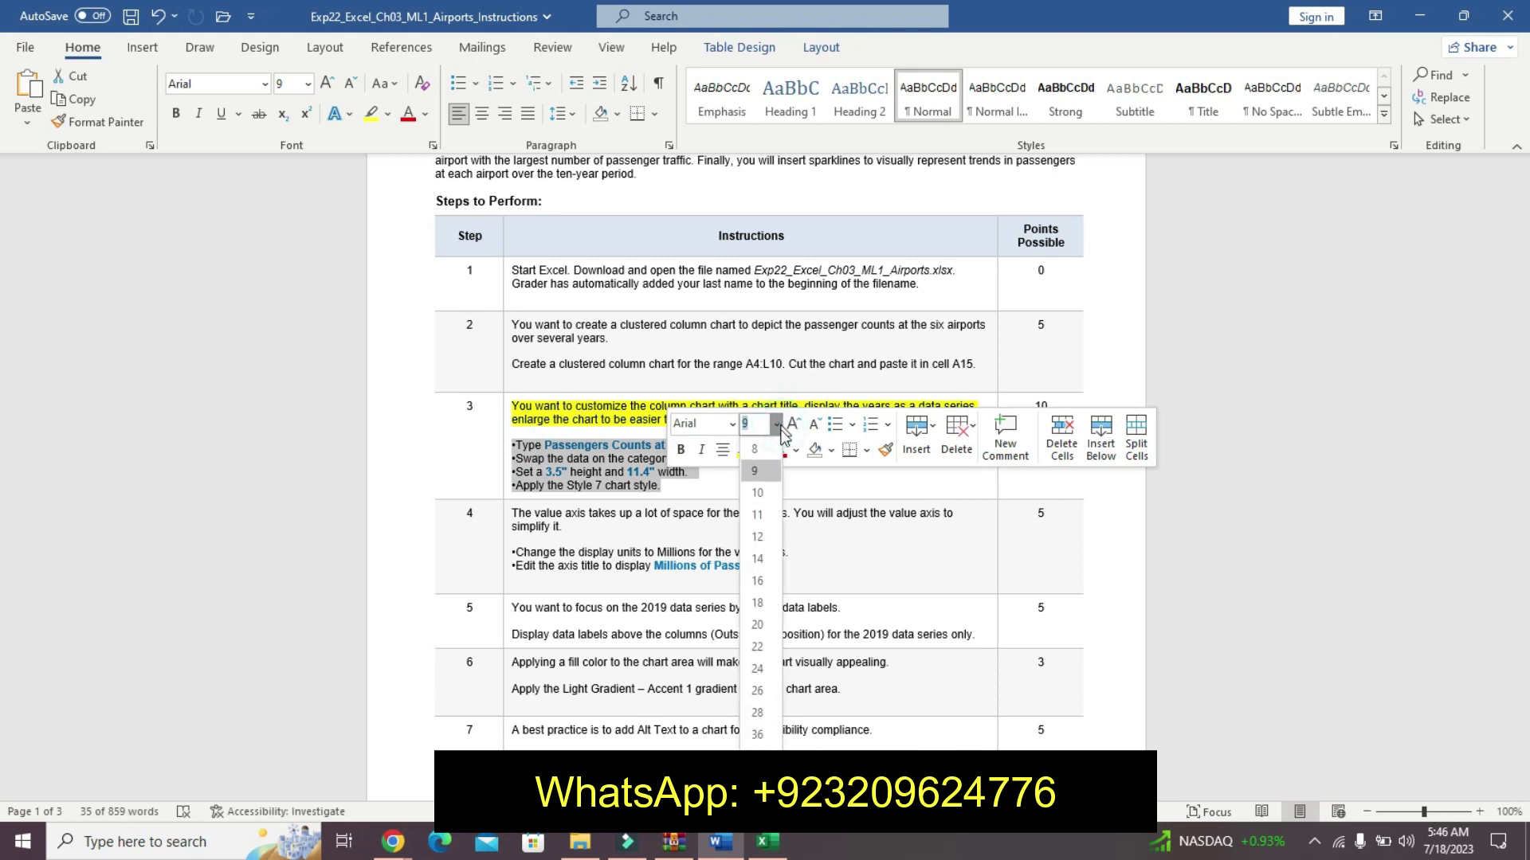
left_click(761, 601)
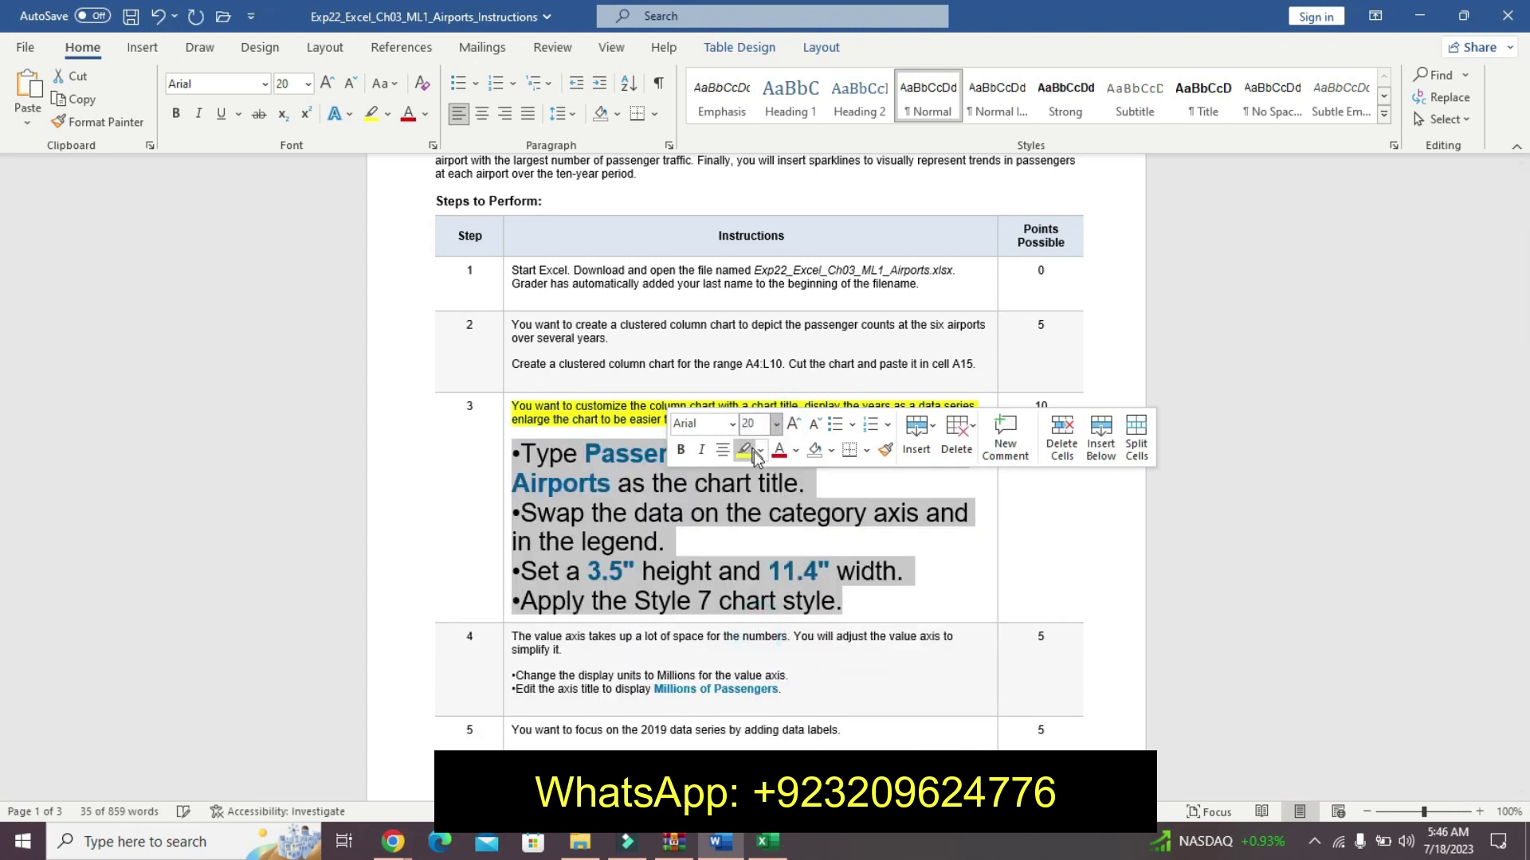
left_click(680, 451)
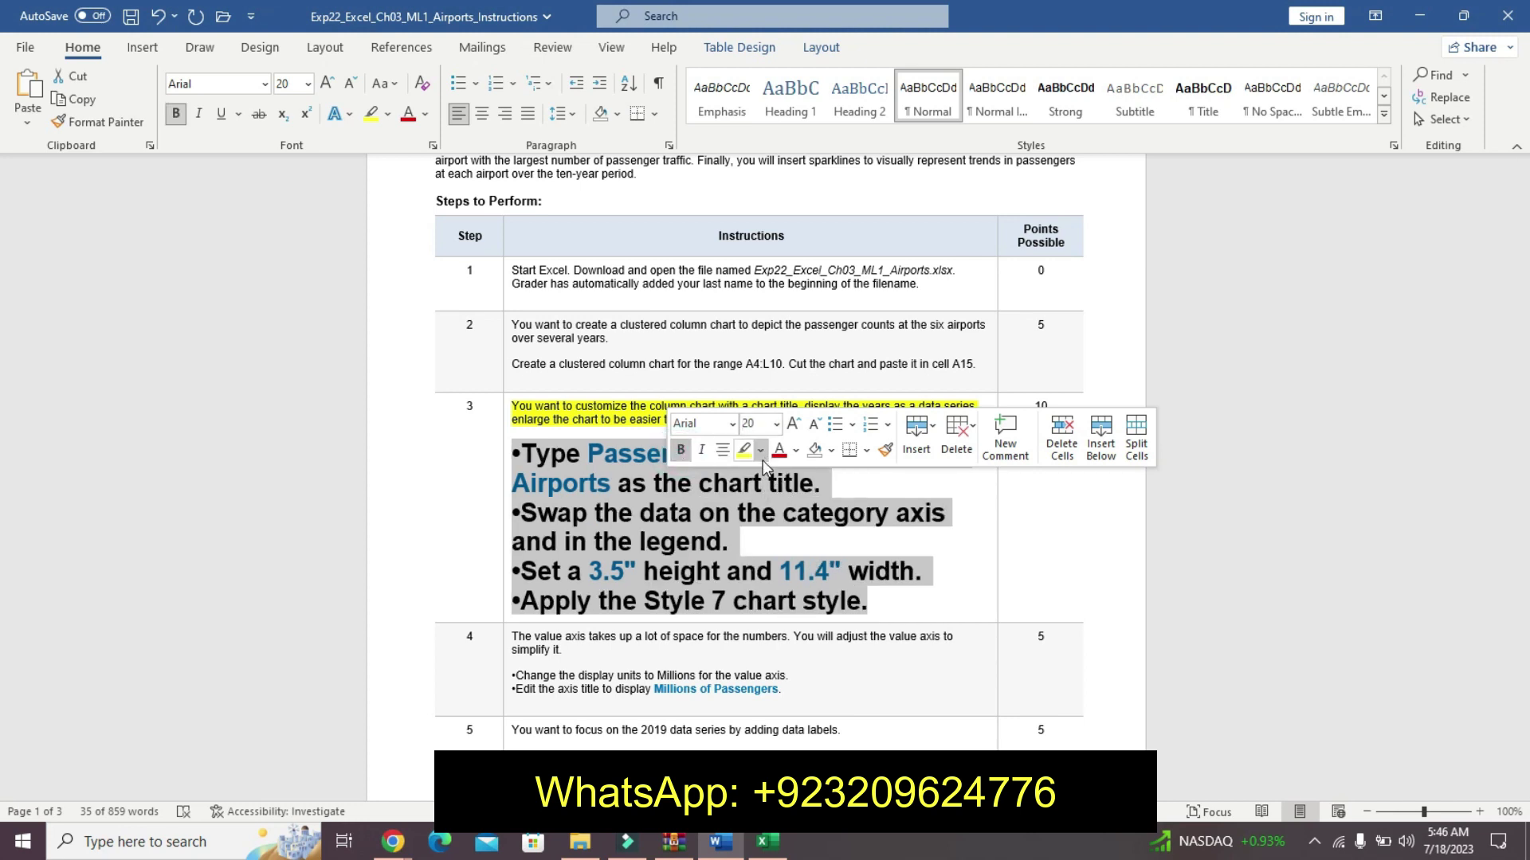
left_click(762, 453)
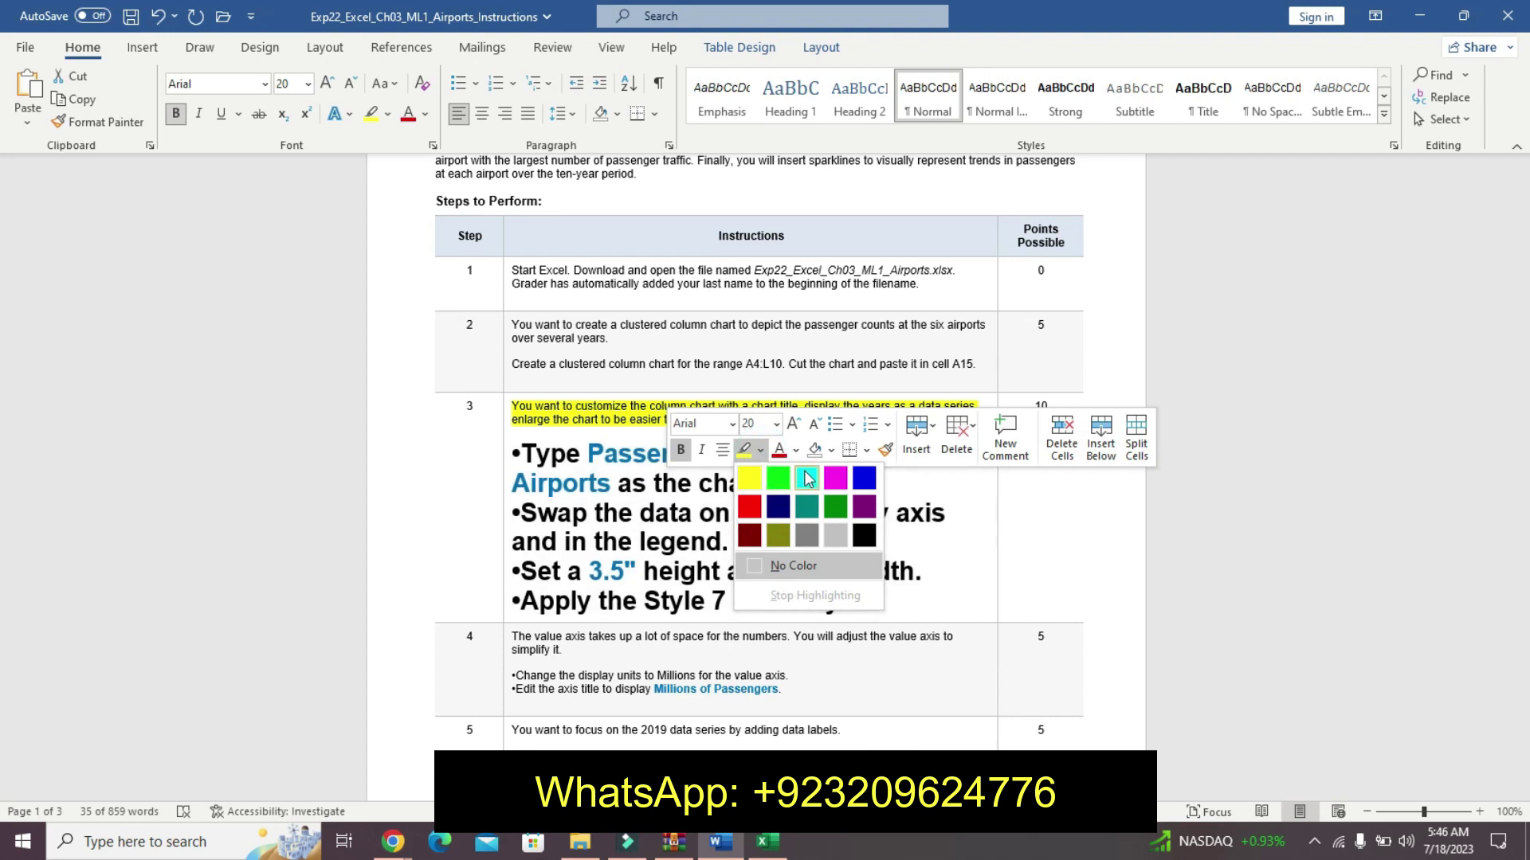
left_click(807, 478)
left_click(597, 484)
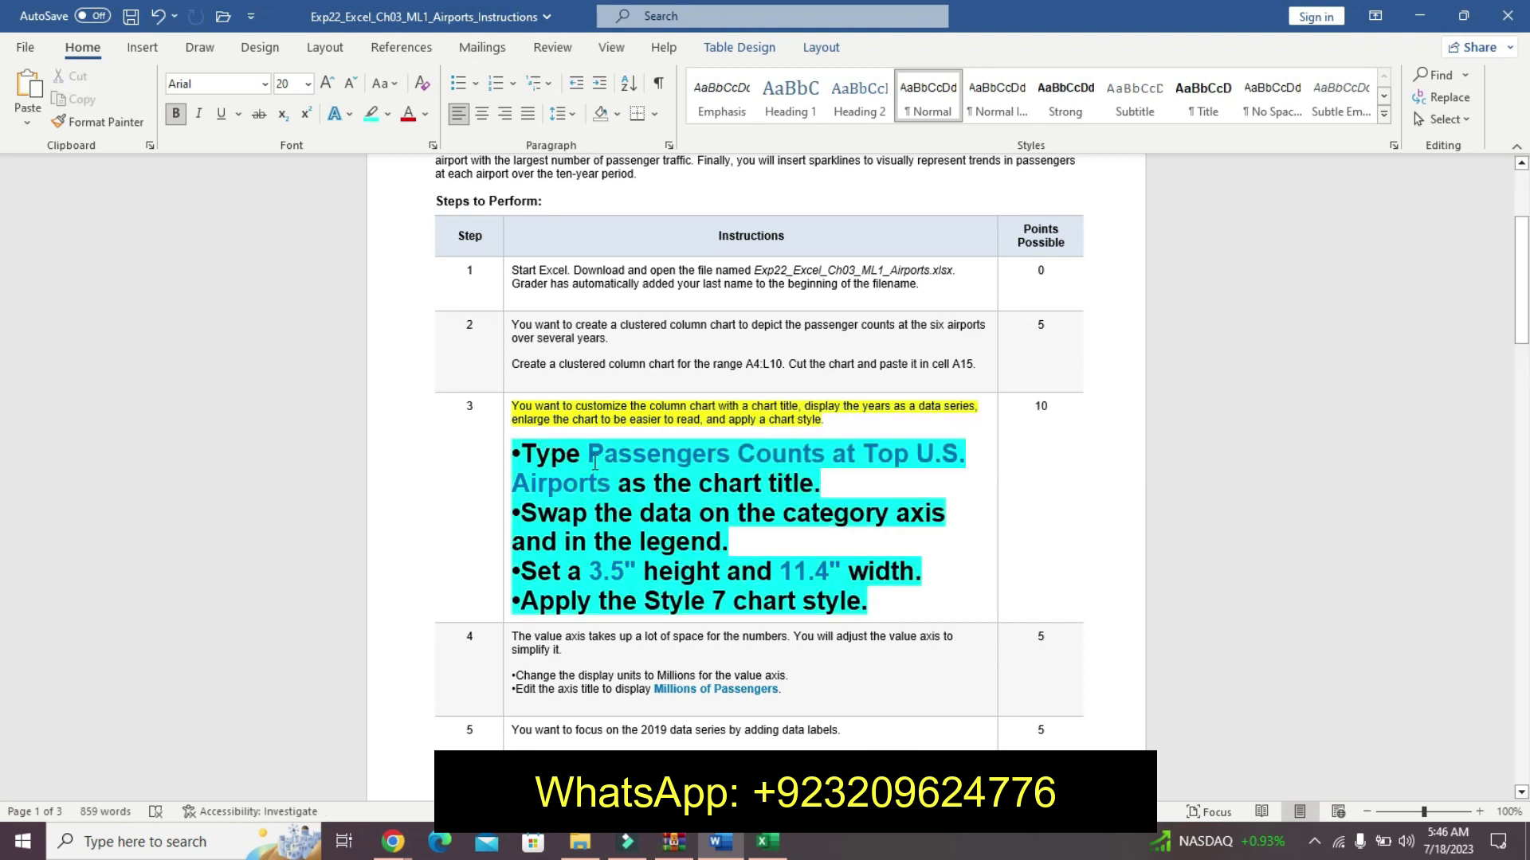
- Copy the title text 'Passengers Counts at Top U.S. Airports' and return to Excel
left_click_drag(595, 454, 604, 474)
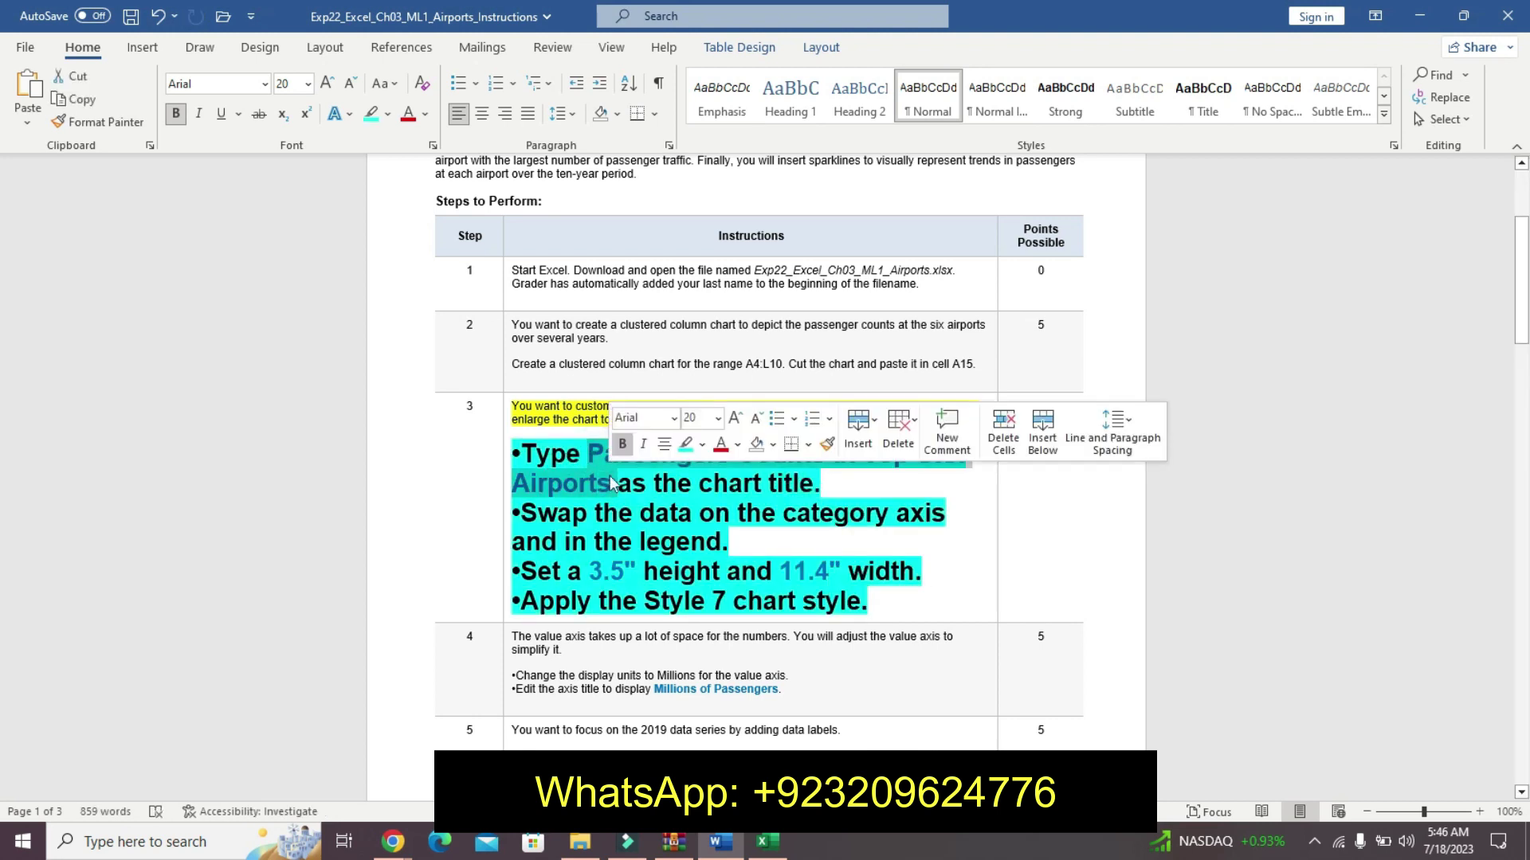
key("ctrl+c")
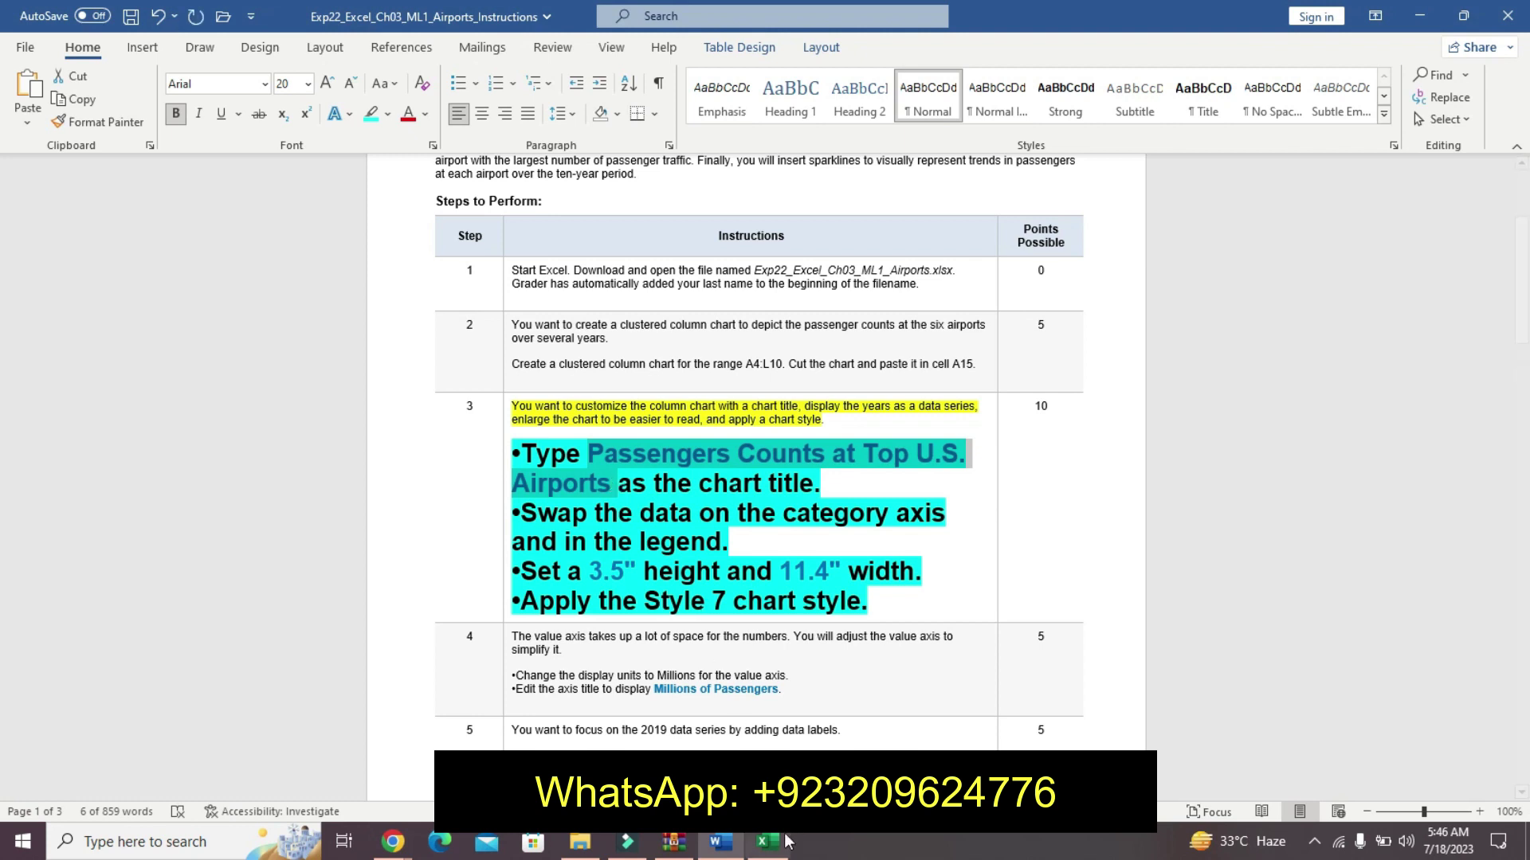
left_click(778, 847)
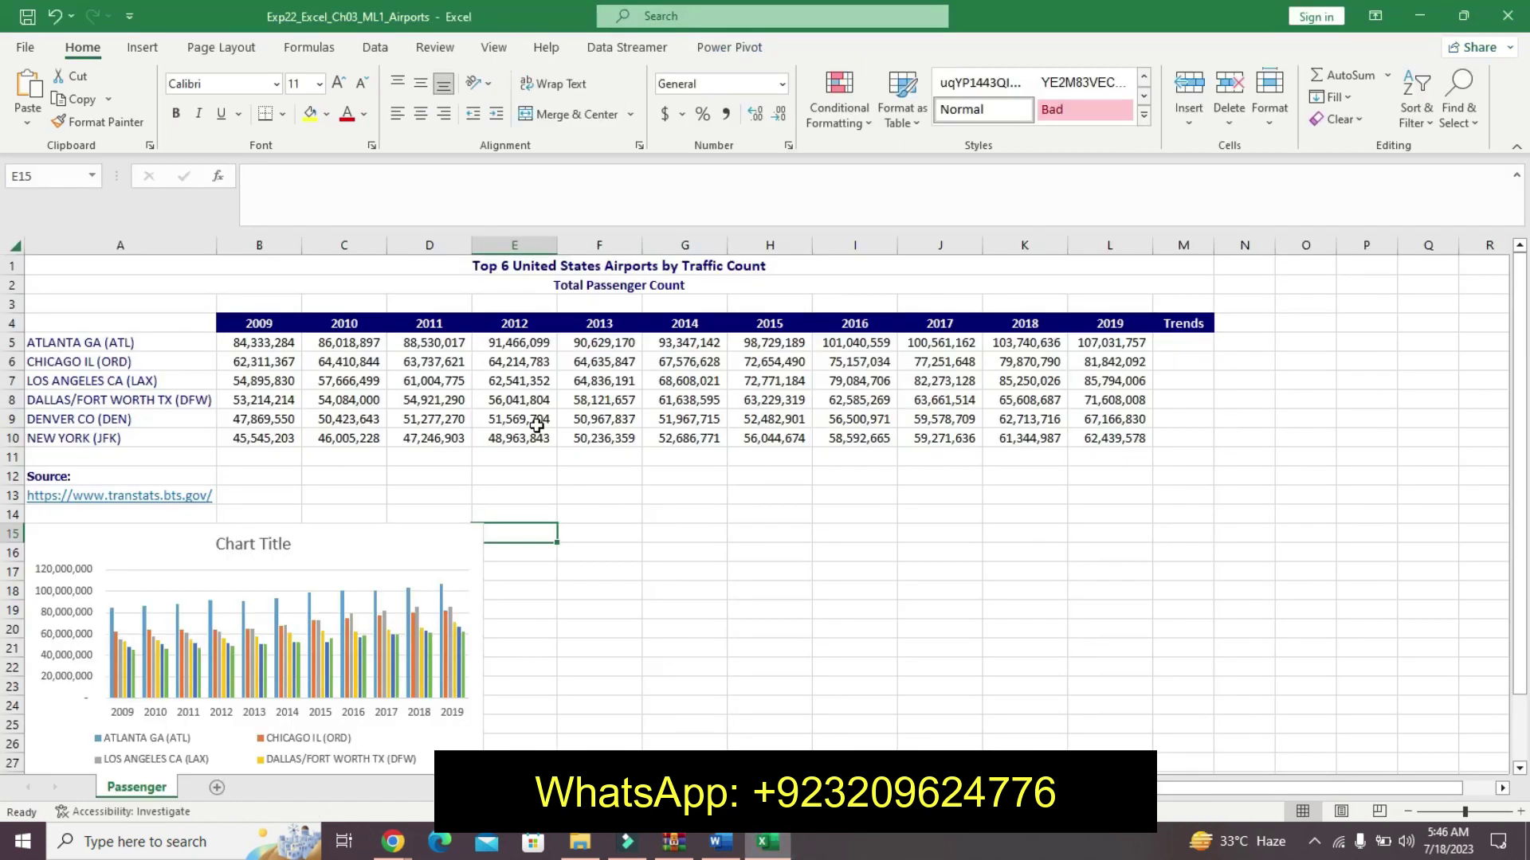
- Set the chart title to 'Passengers Counts at Top U.S. Airports' via the formula bar
left_click(282, 548)
left_click(429, 196)
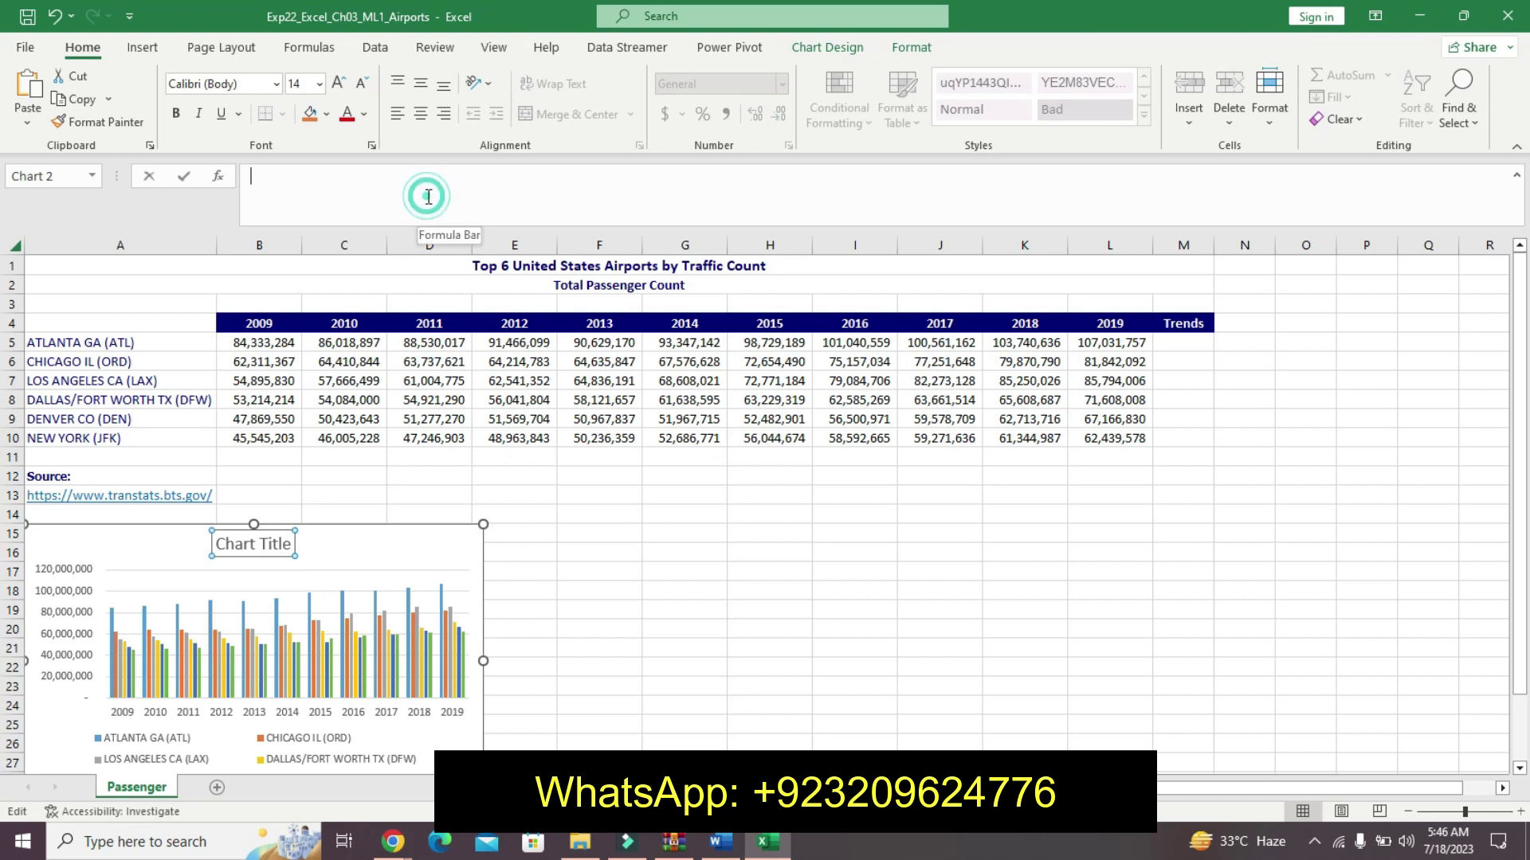
type("Passengers Counts at Top U.S. Airports")
key("Return")
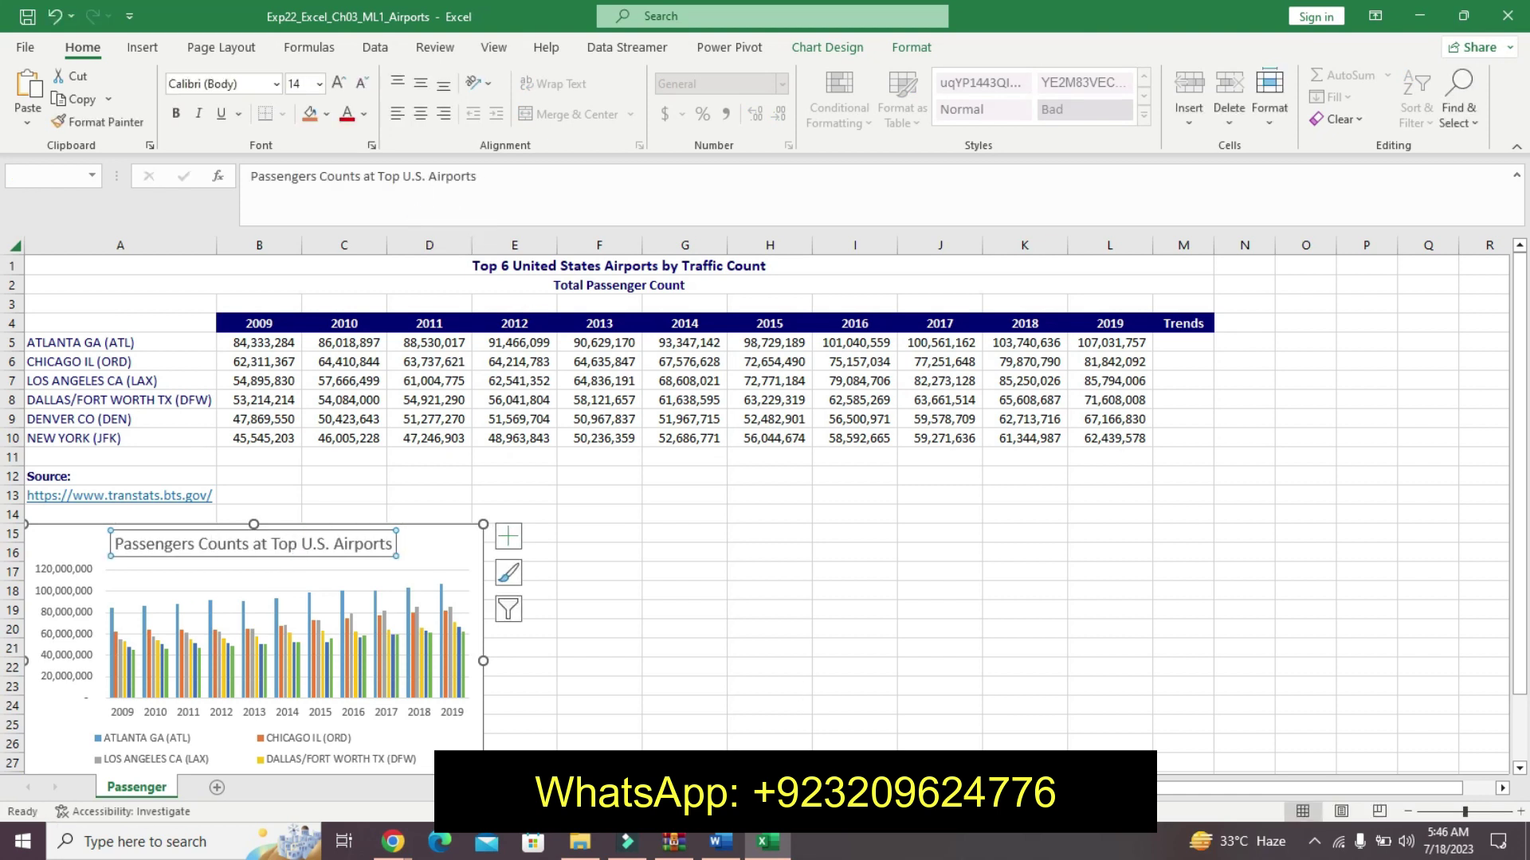
- Mark the Word bullet about swapping the axis data, then return to Excel
left_click(725, 844)
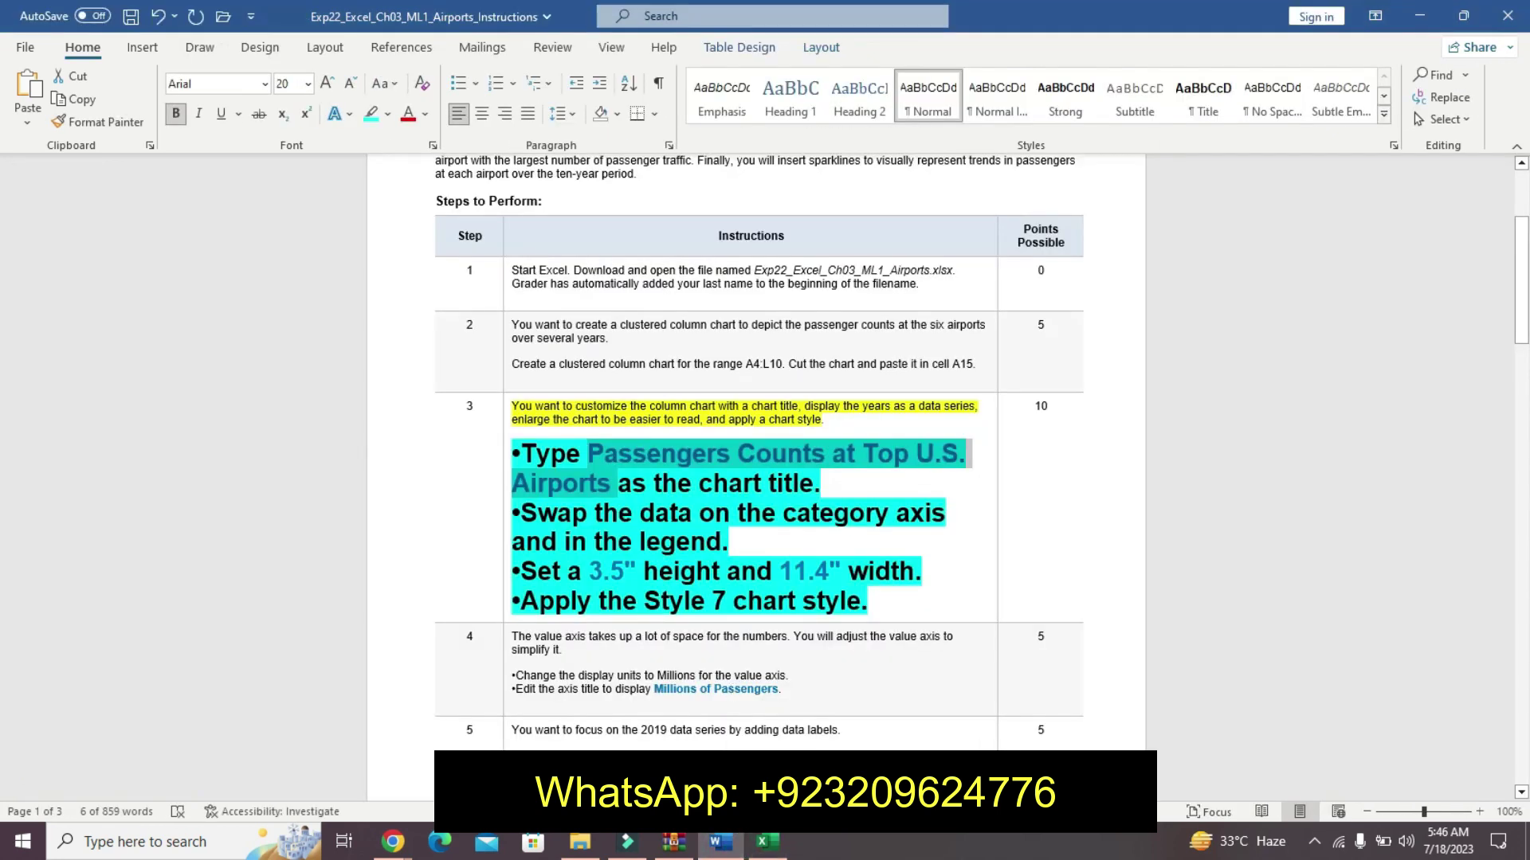
left_click(605, 539)
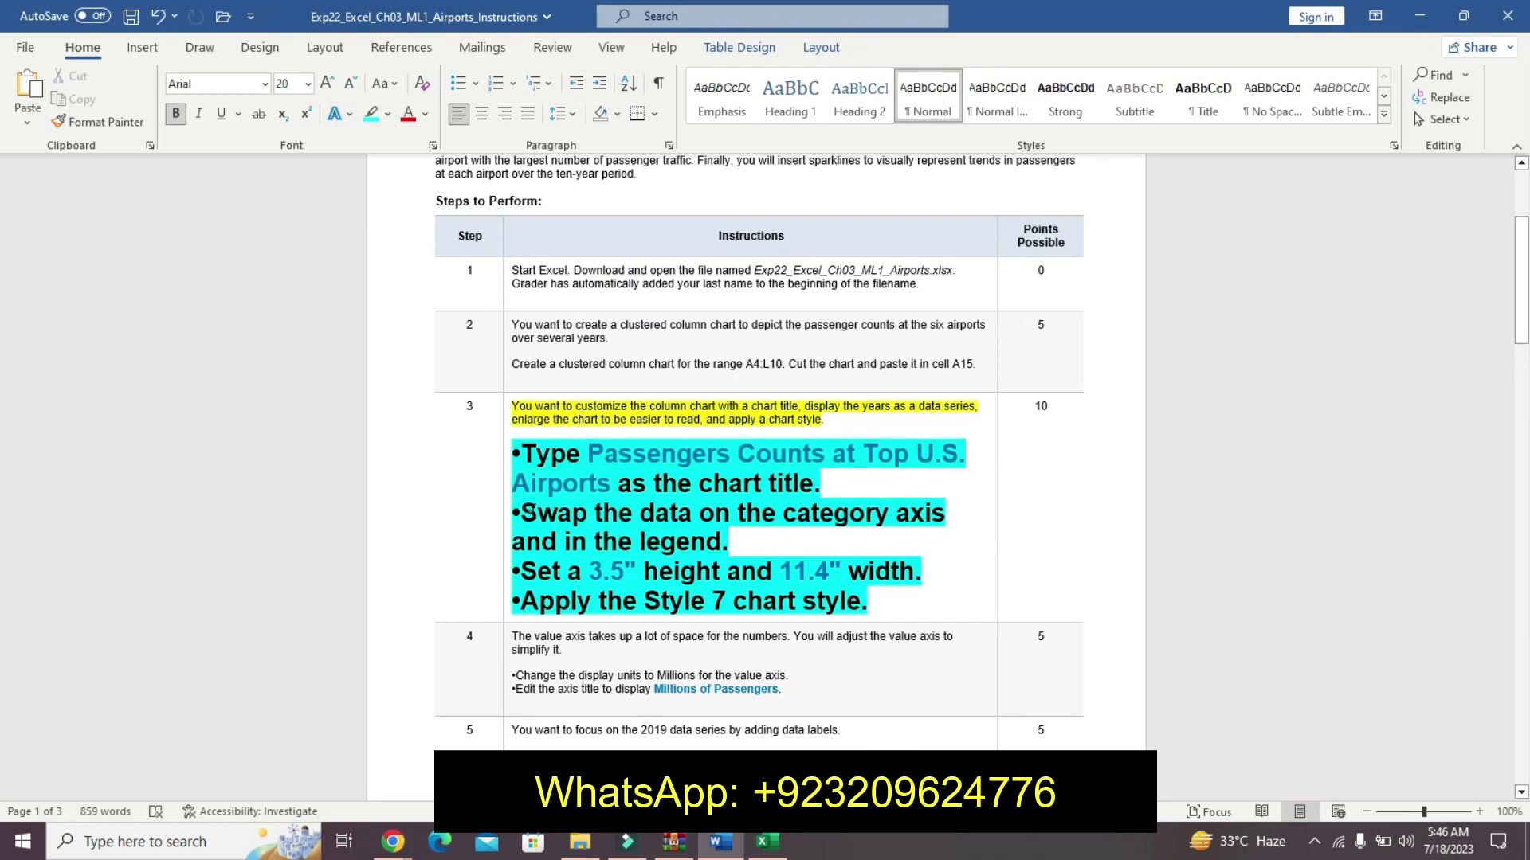
left_click_drag(514, 513, 771, 530)
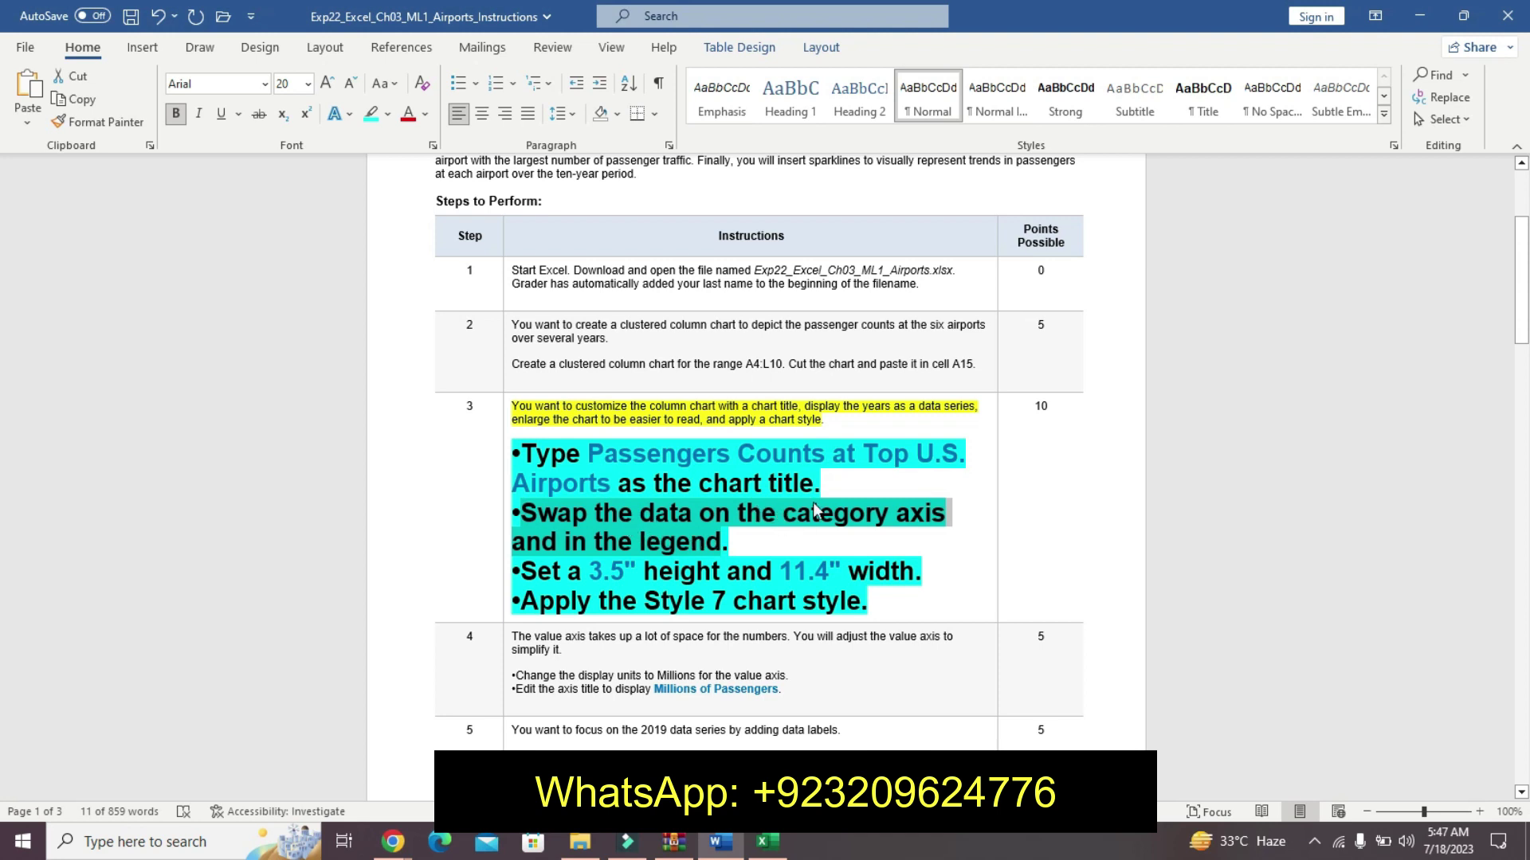
left_click(767, 842)
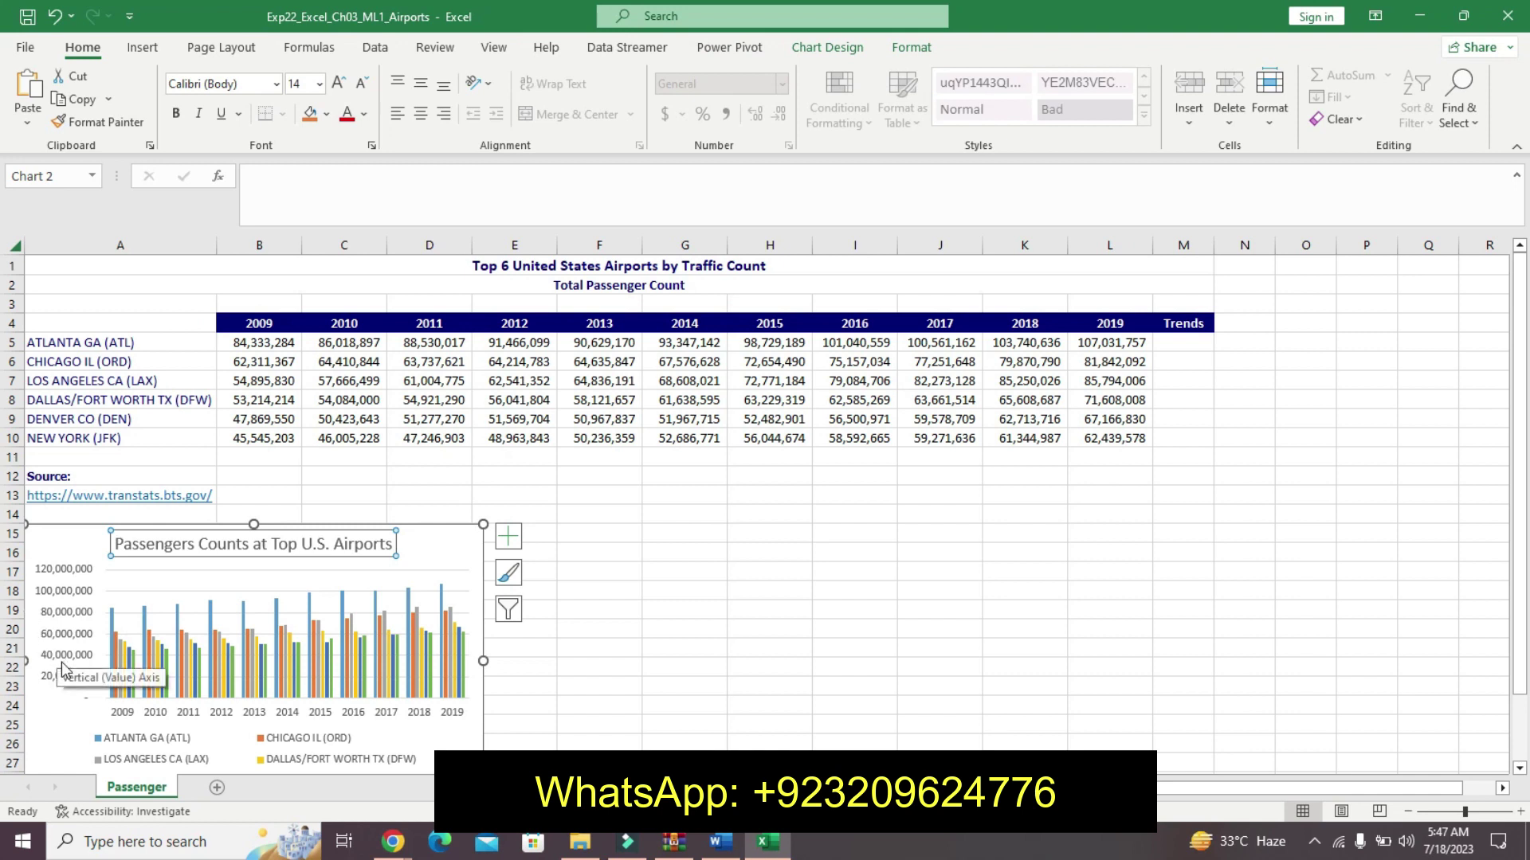
- Select the chart's horizontal axis and open Chart Elements to view the legend position choices
left_click(289, 717)
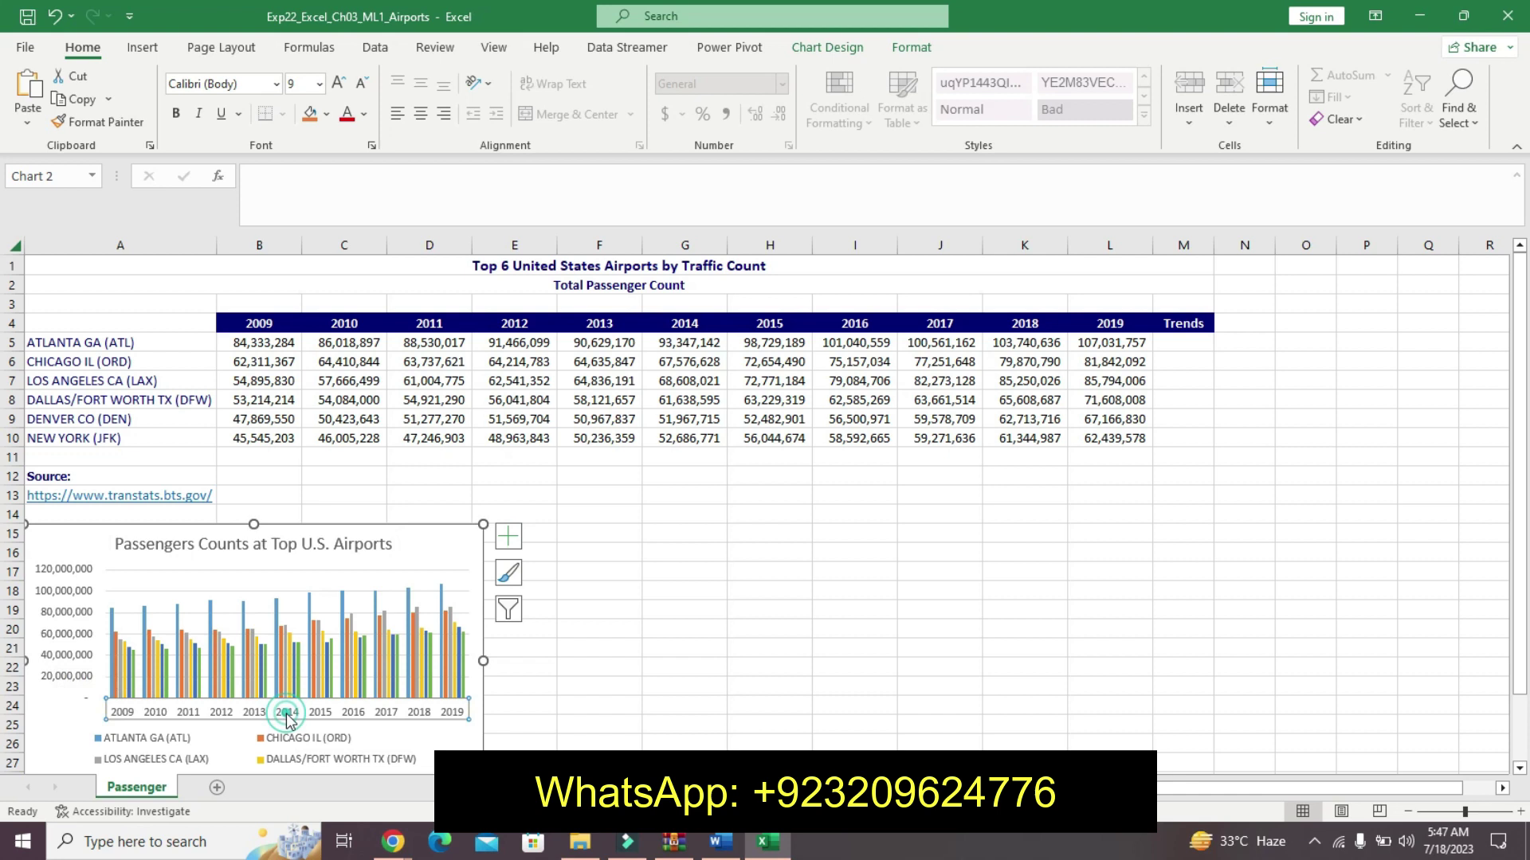
left_click(516, 540)
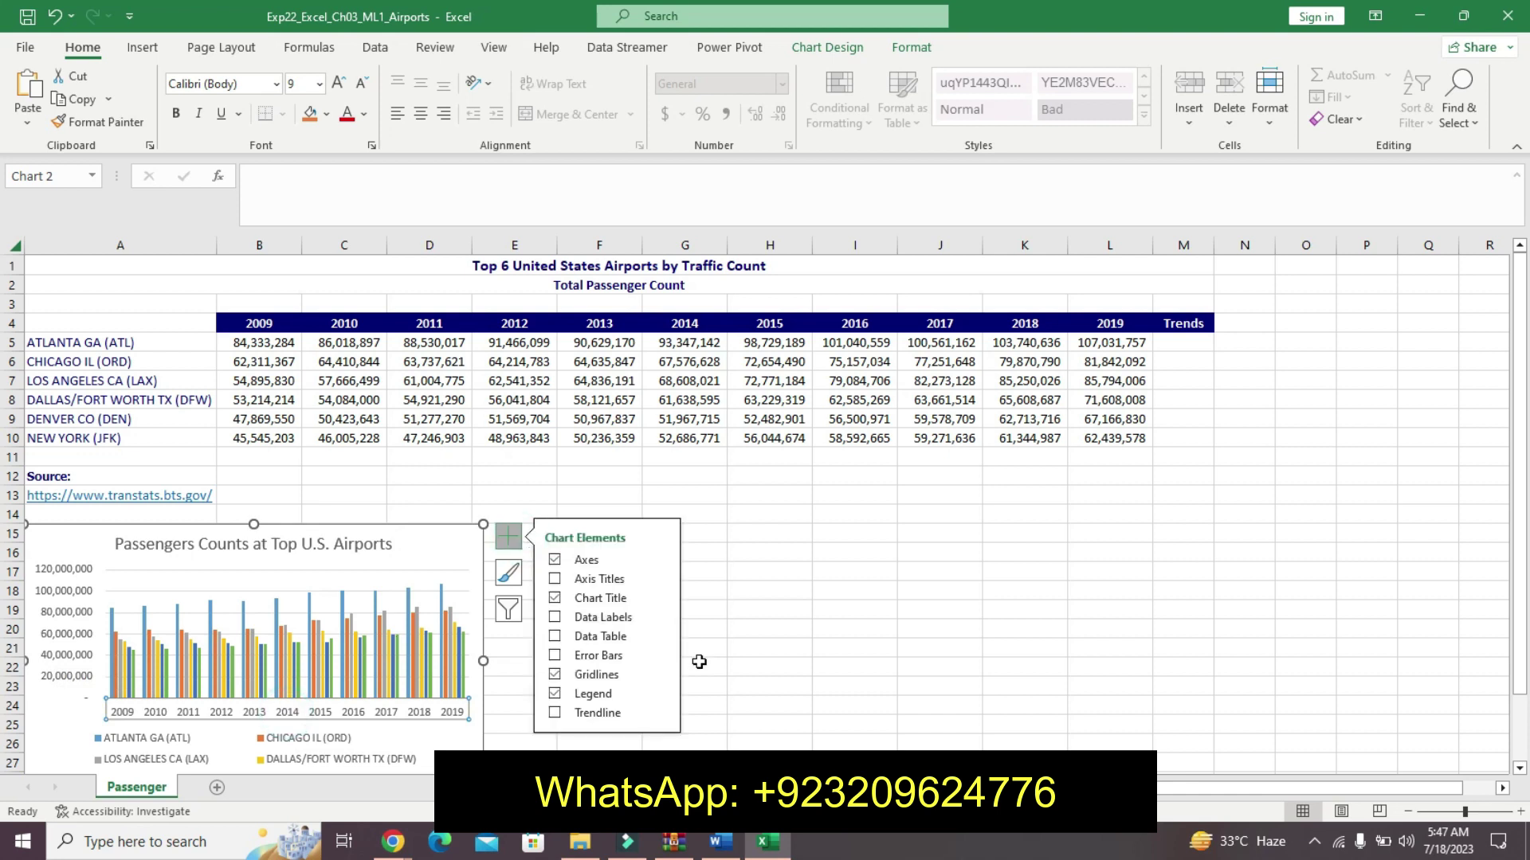
left_click(662, 694)
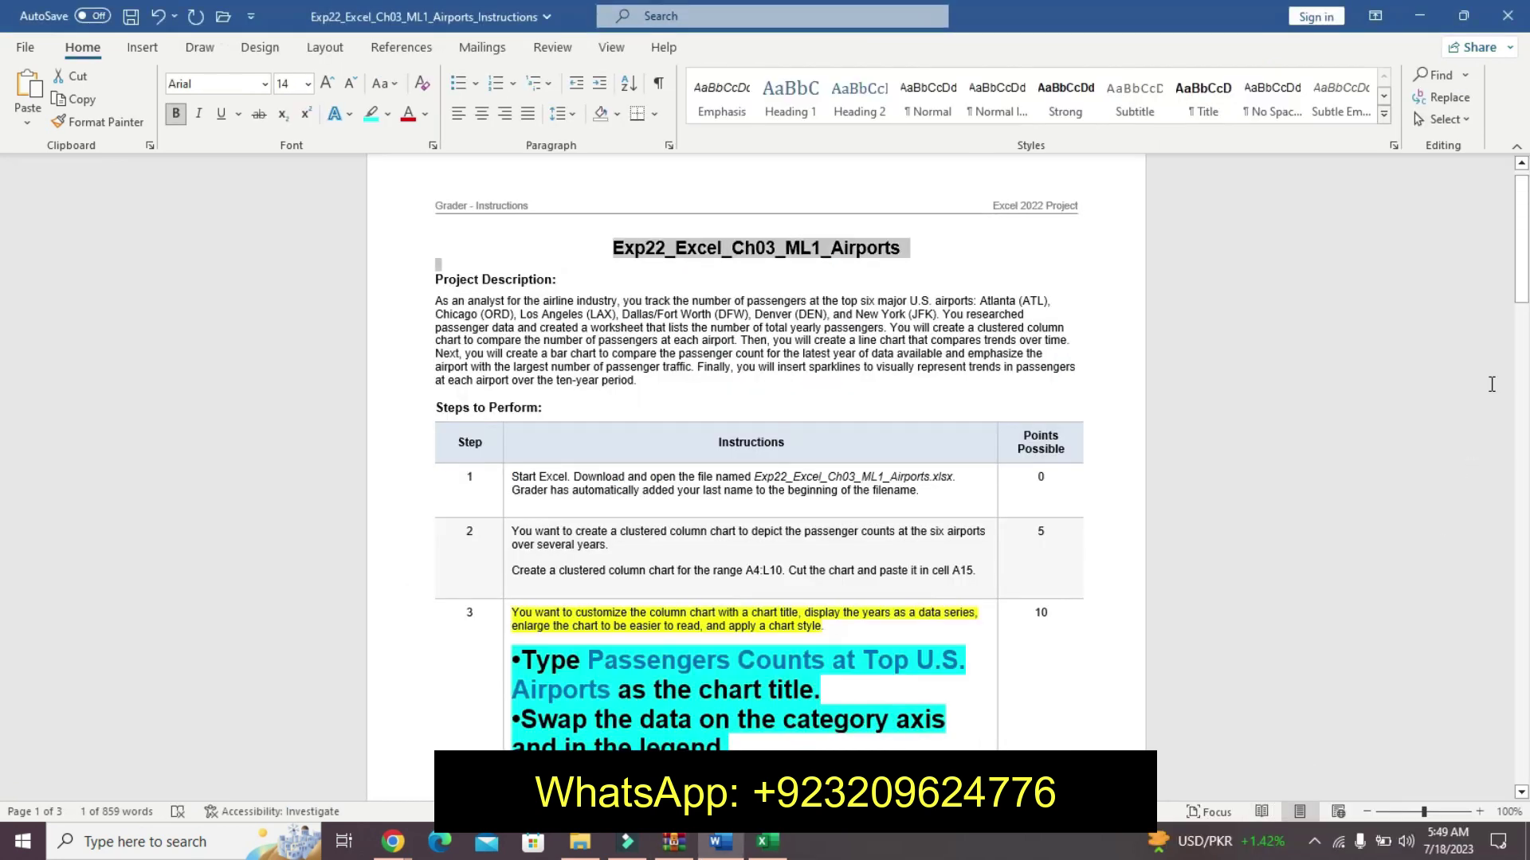
scroll(1520, 321, "down", 3)
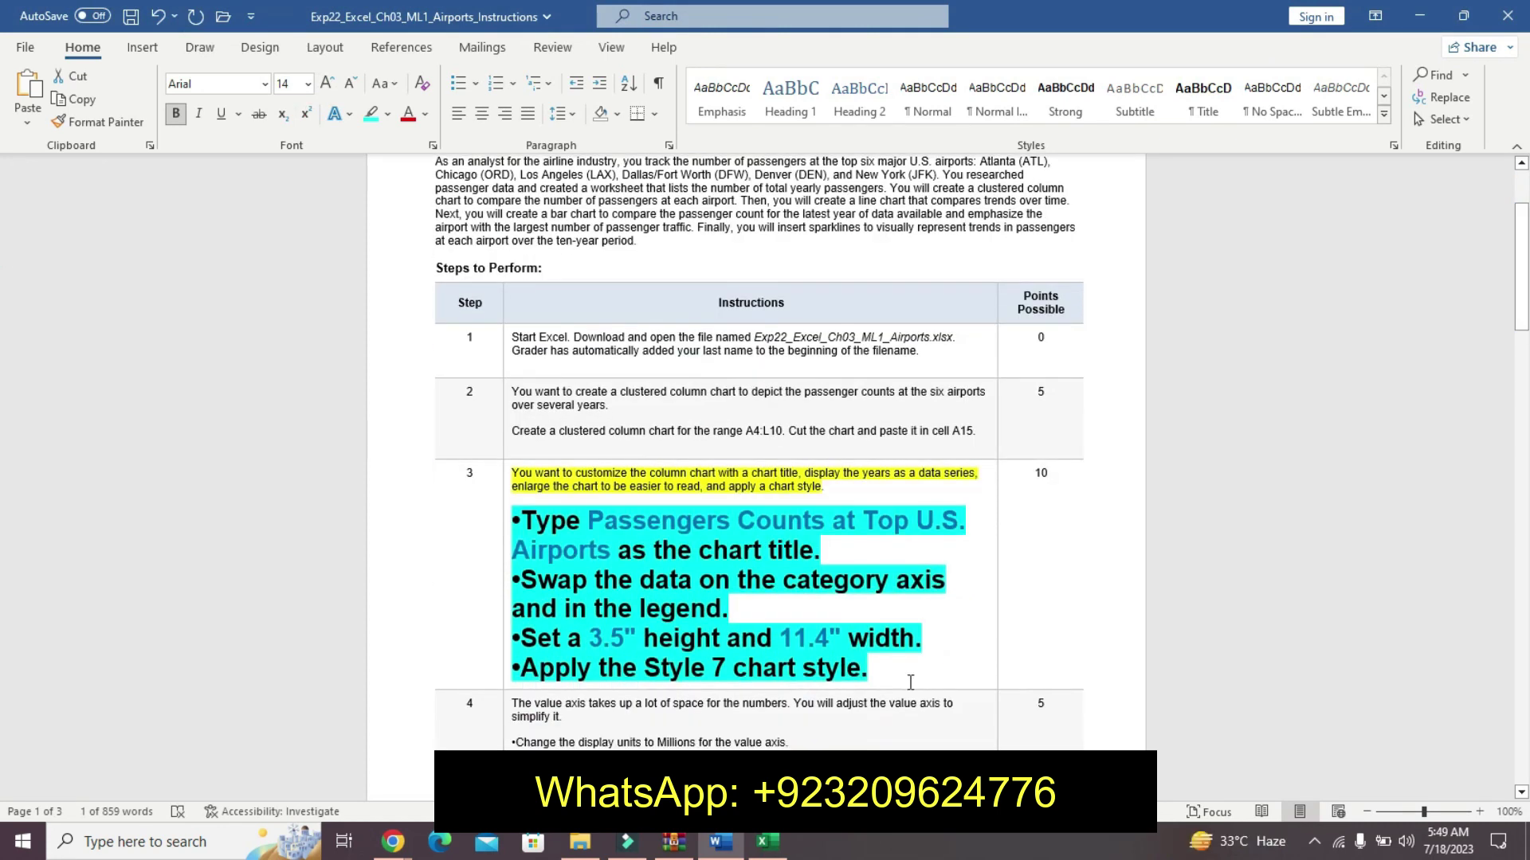
left_click(766, 841)
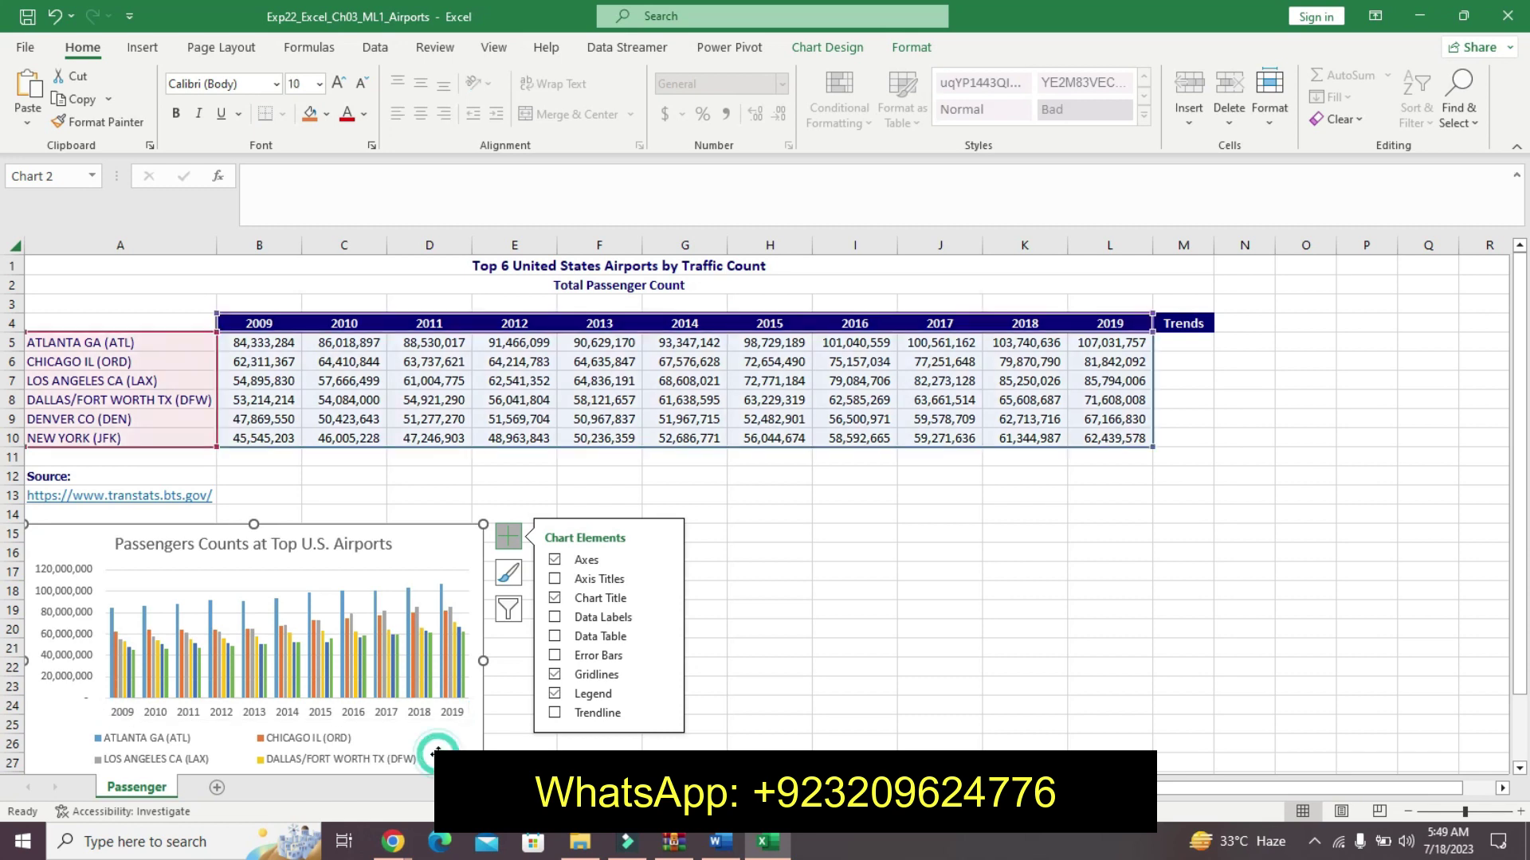
- Open the Select Data Source dialog from the DFW series' shortcut menu
right_click(429, 721)
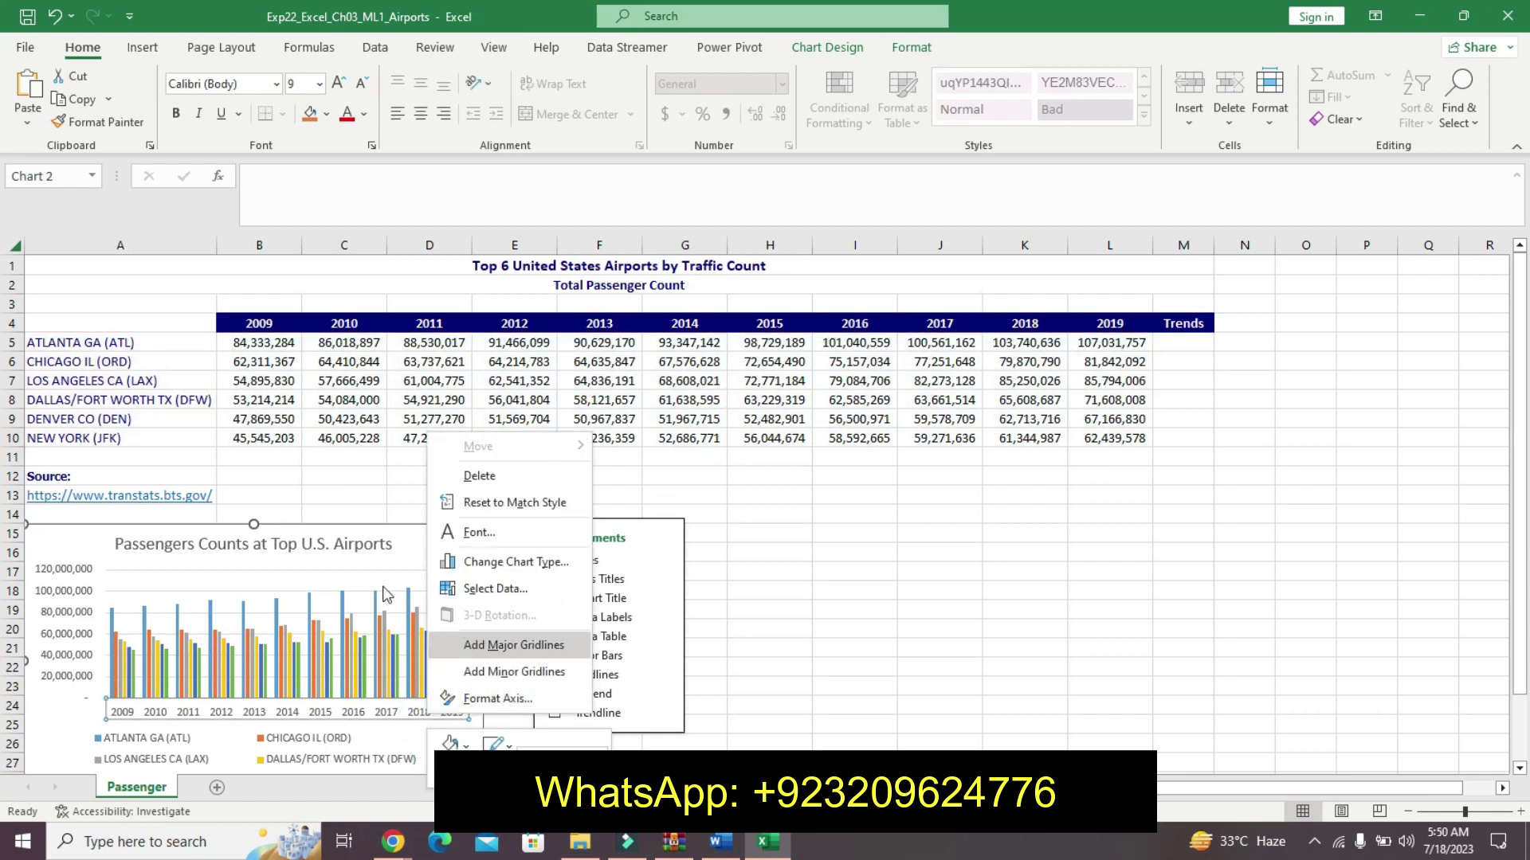
left_click(81, 719)
right_click(82, 719)
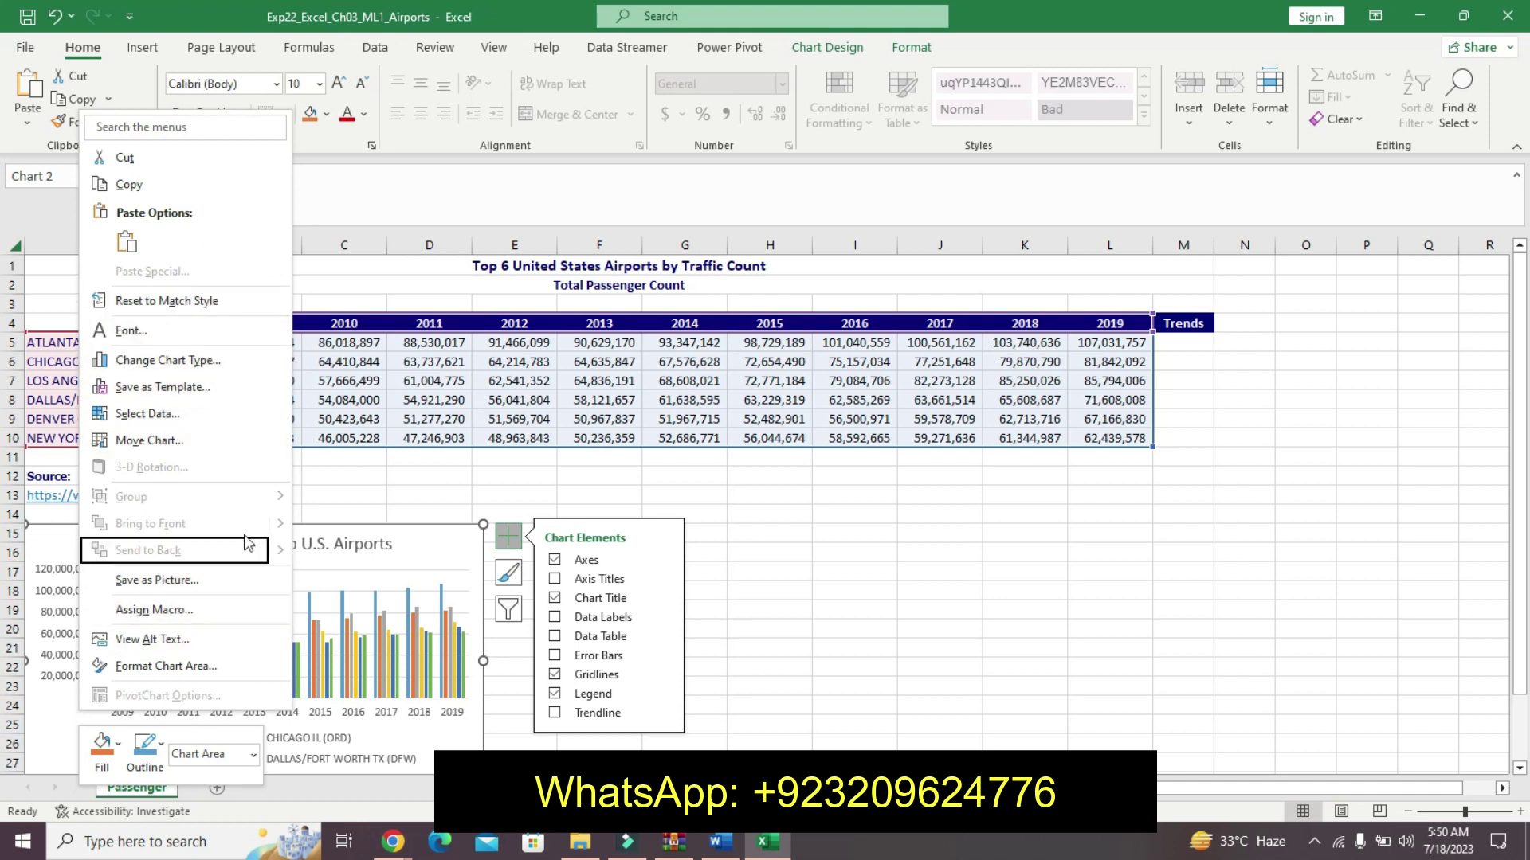
left_click(720, 842)
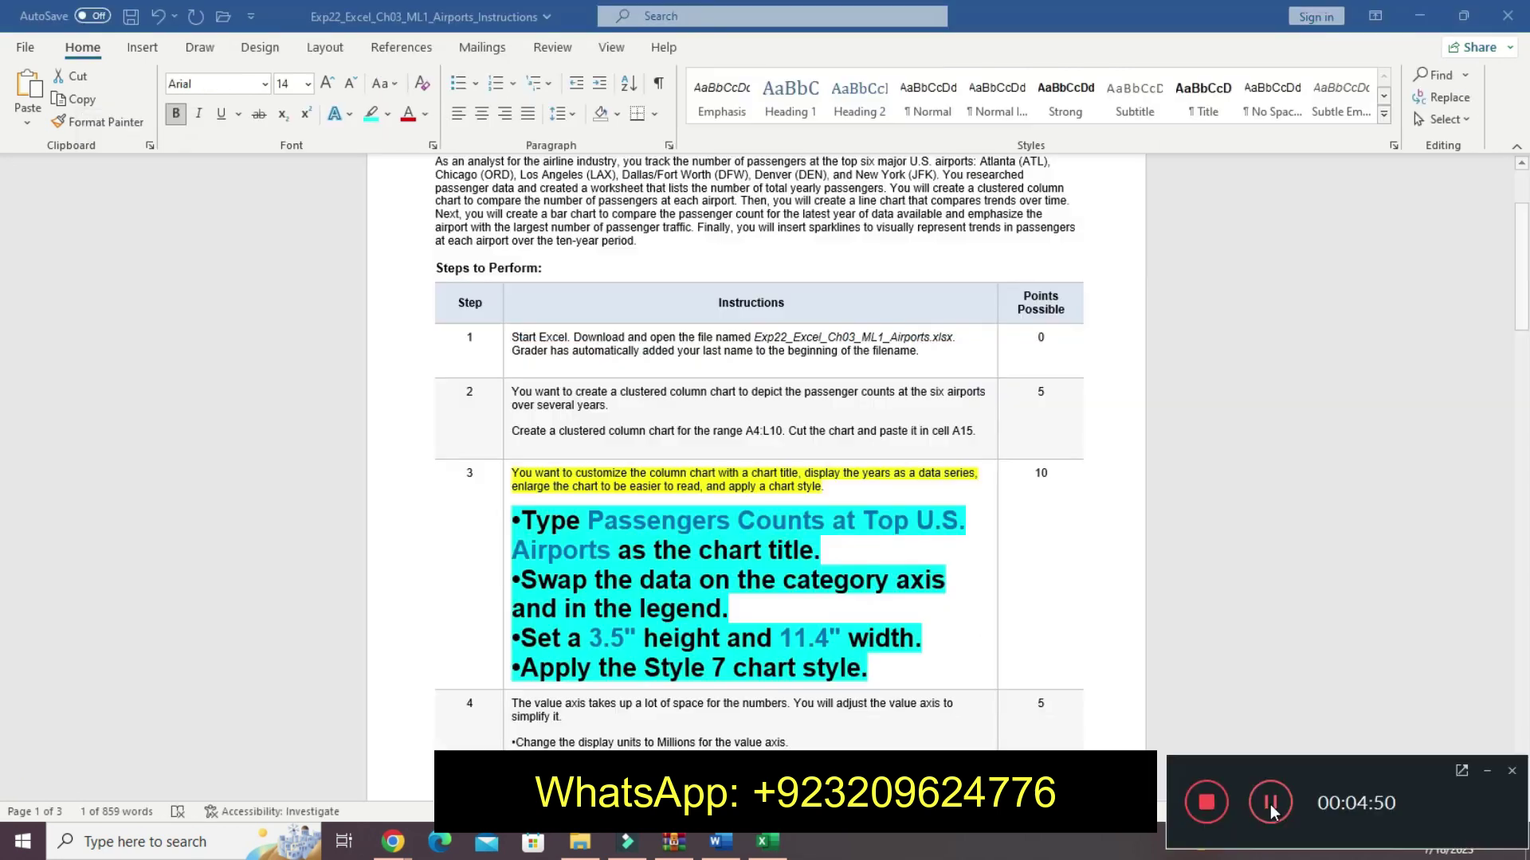
left_click(766, 847)
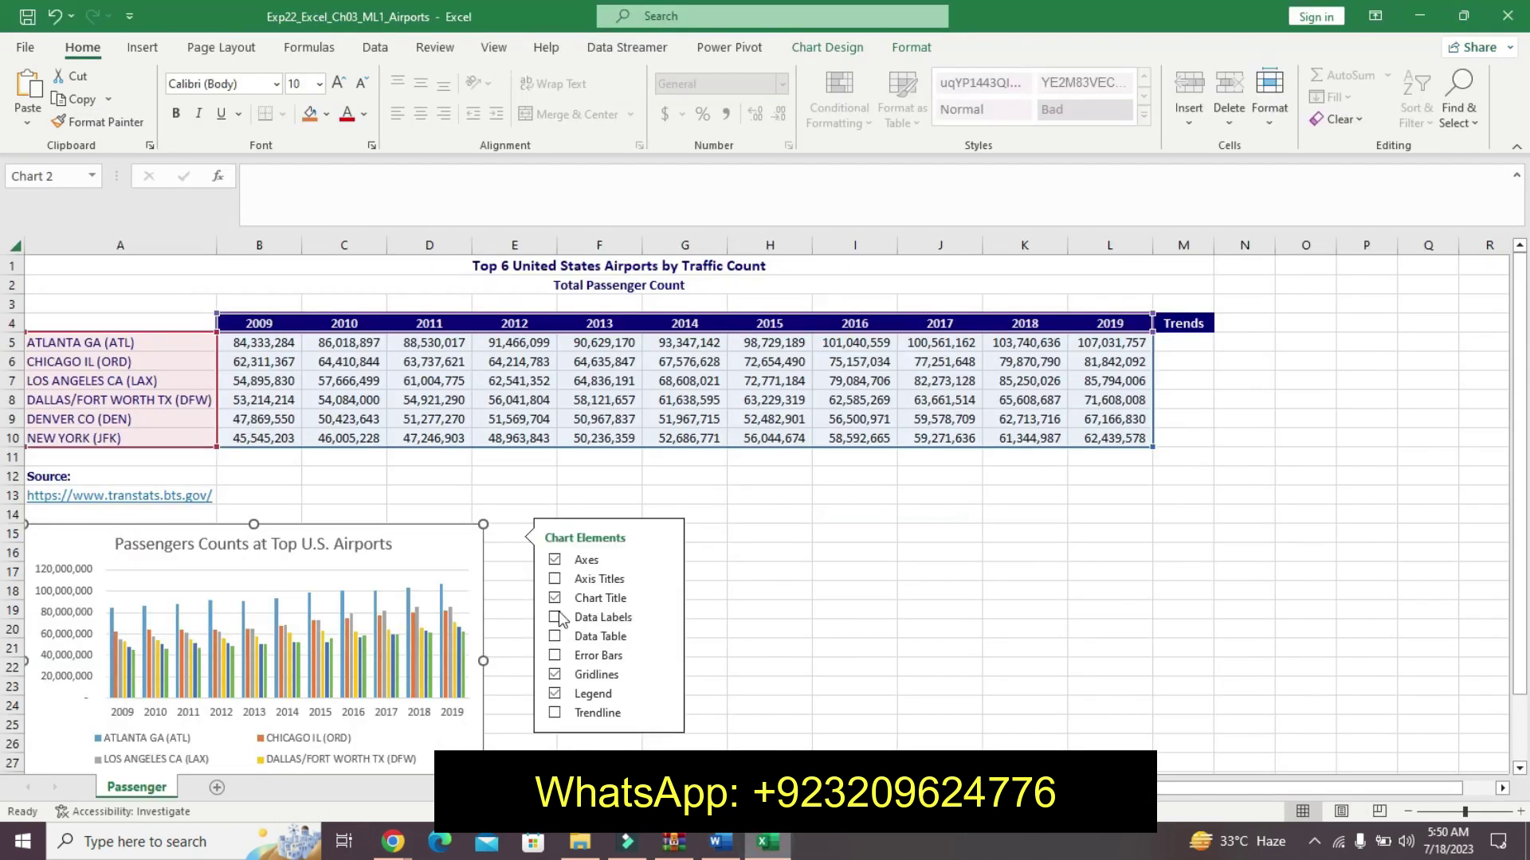
left_click(352, 649)
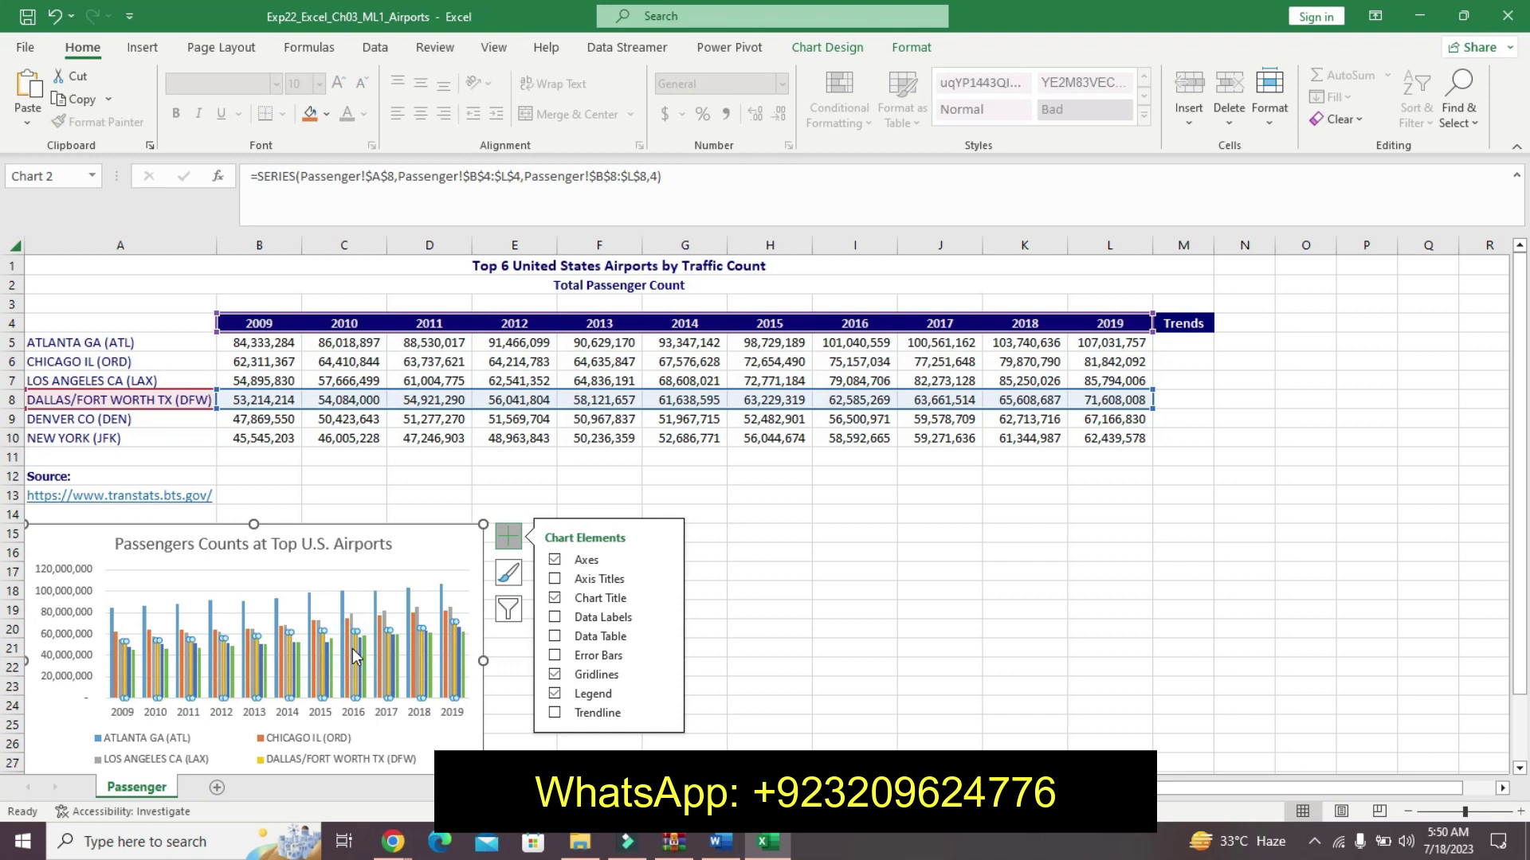
left_click(206, 609)
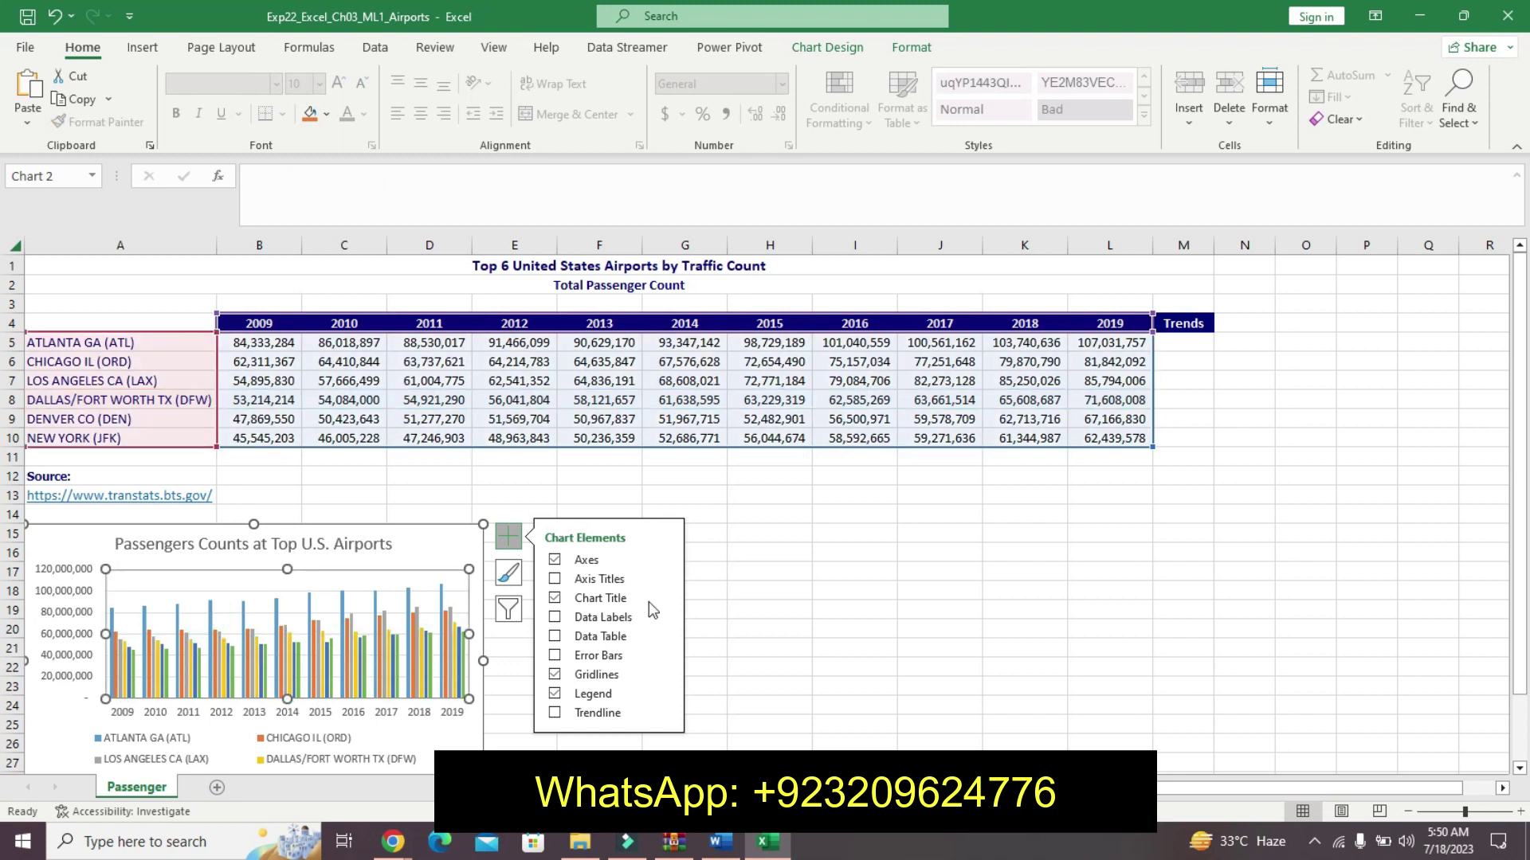
right_click(387, 650)
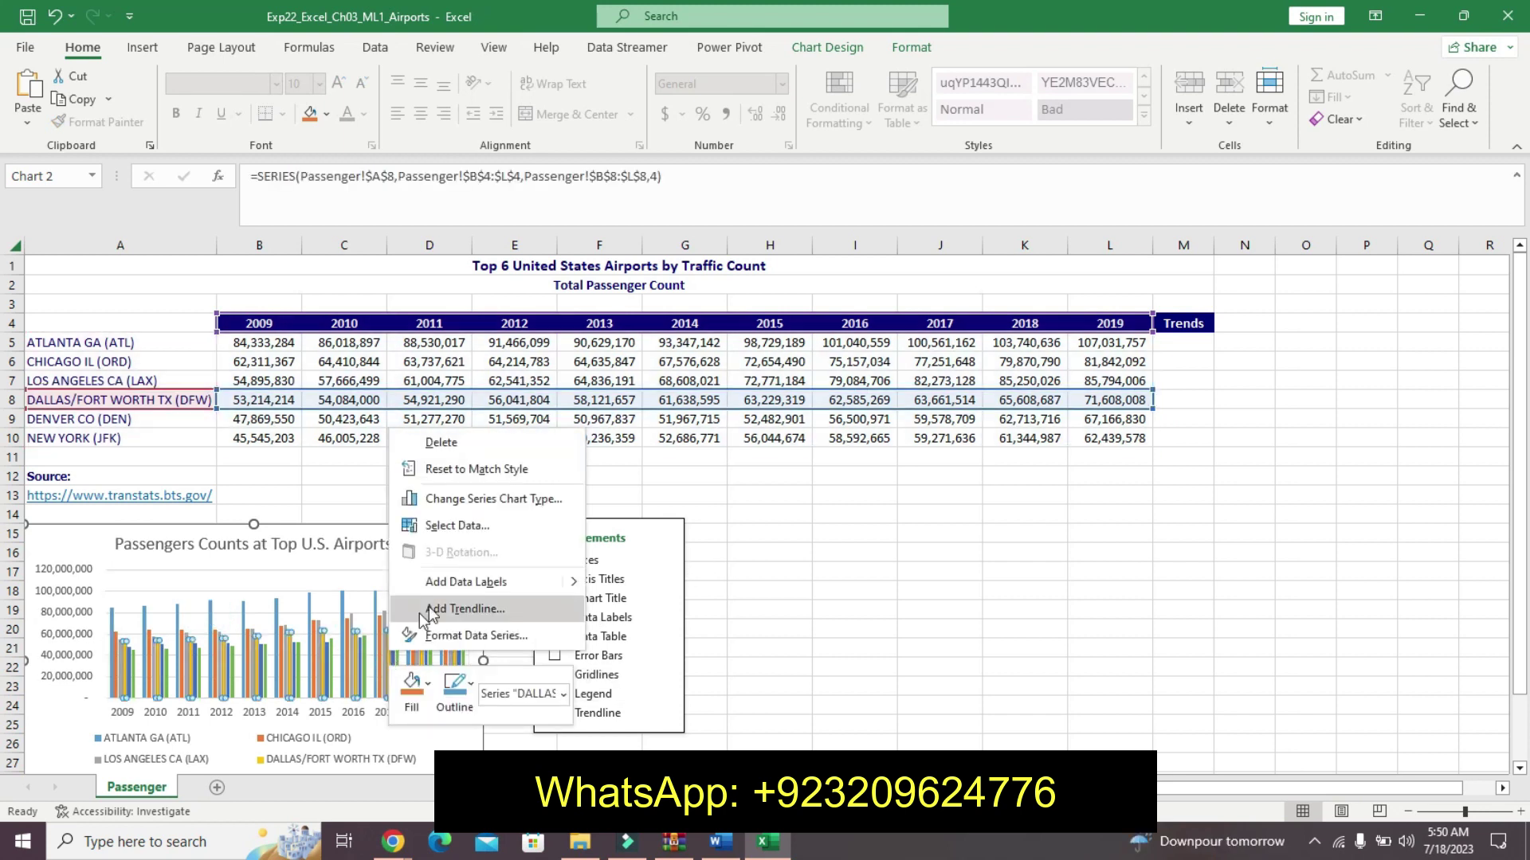
left_click(486, 526)
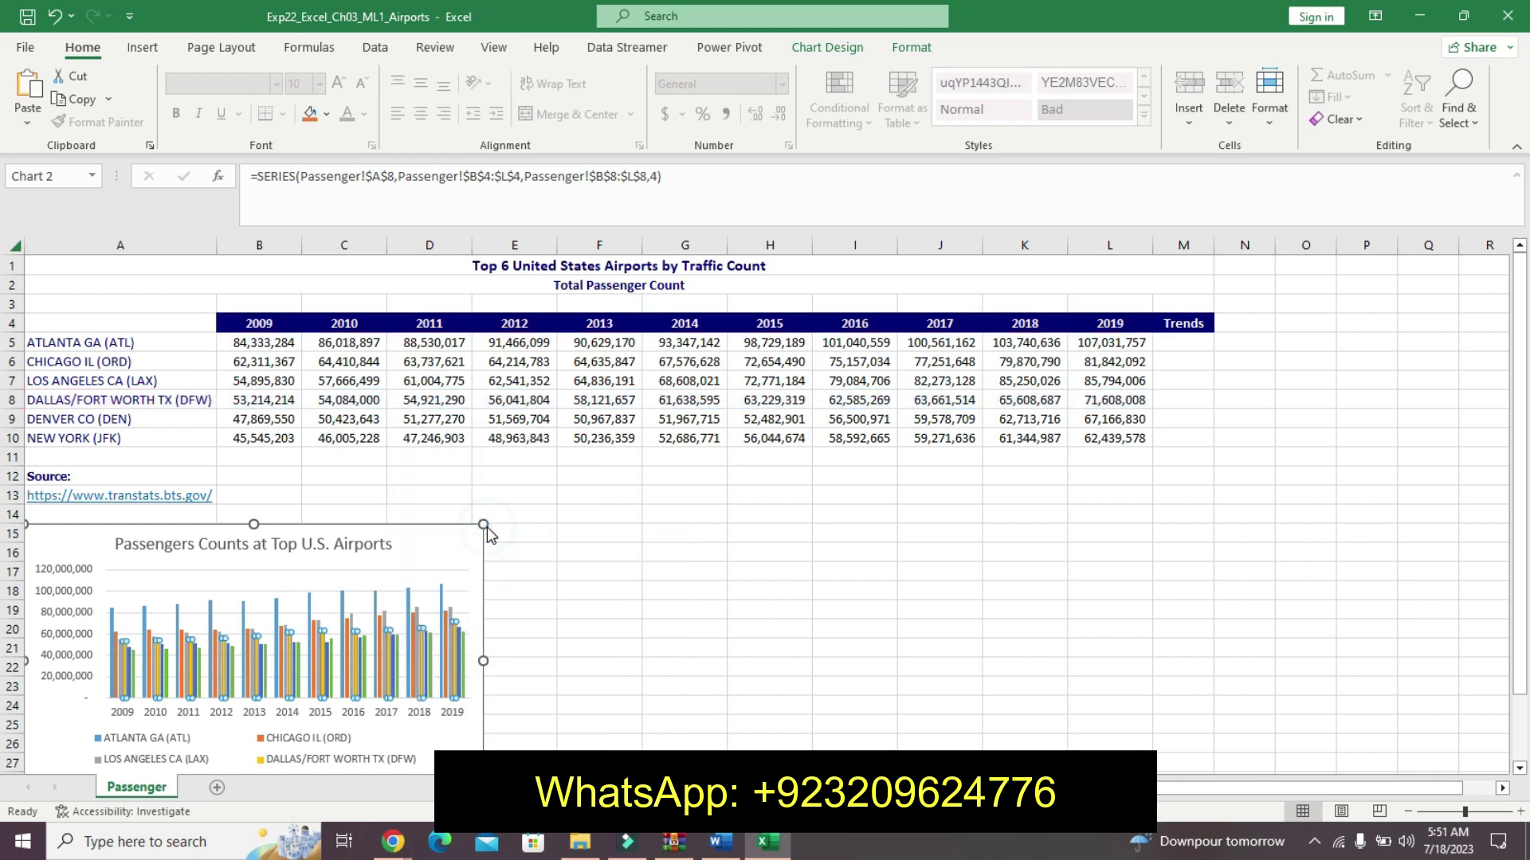
left_click(761, 443)
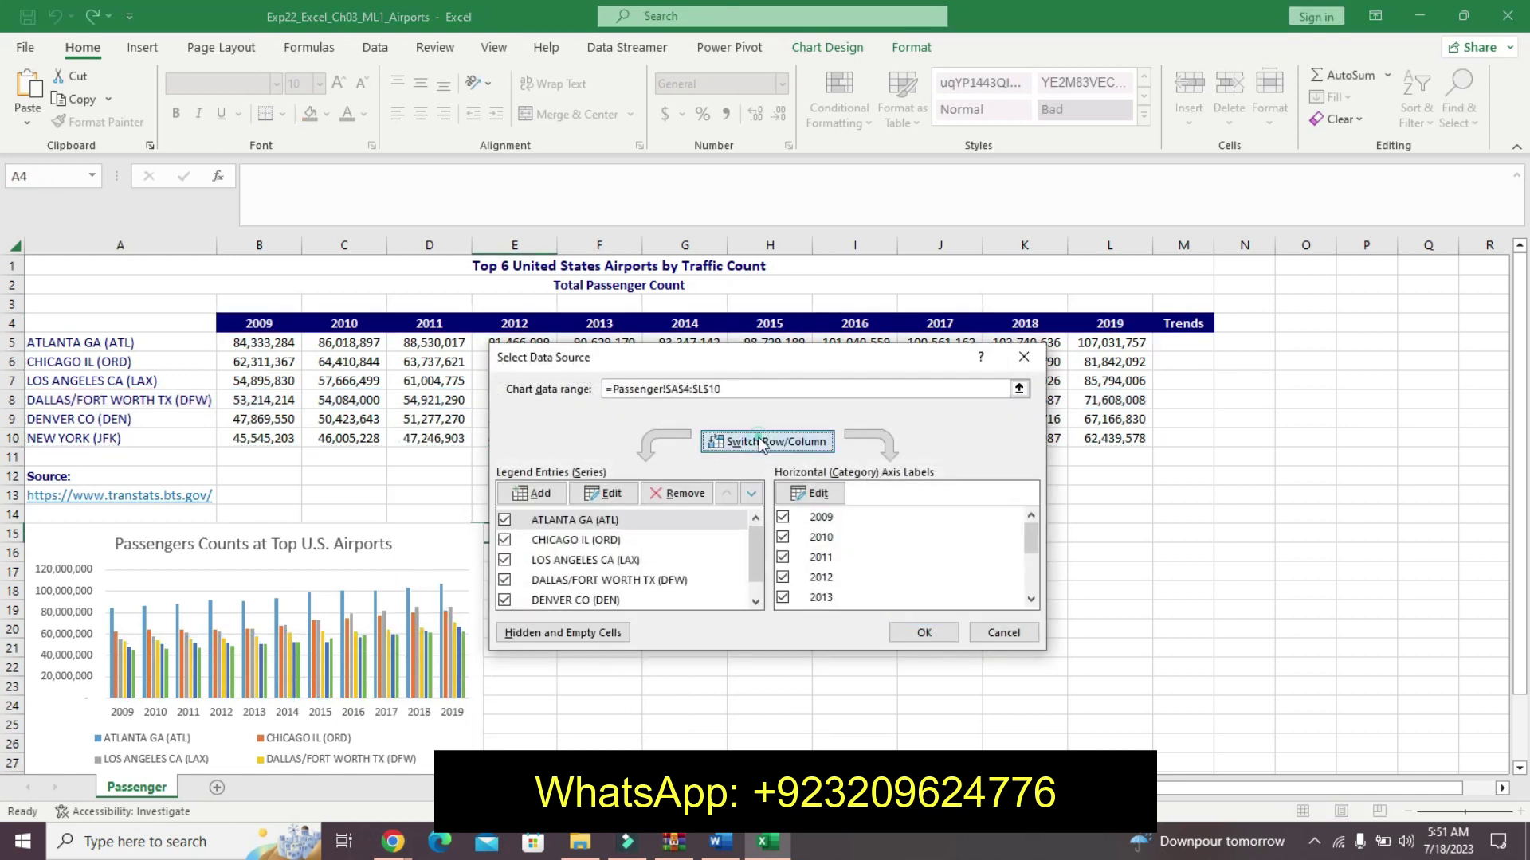
left_click(937, 634)
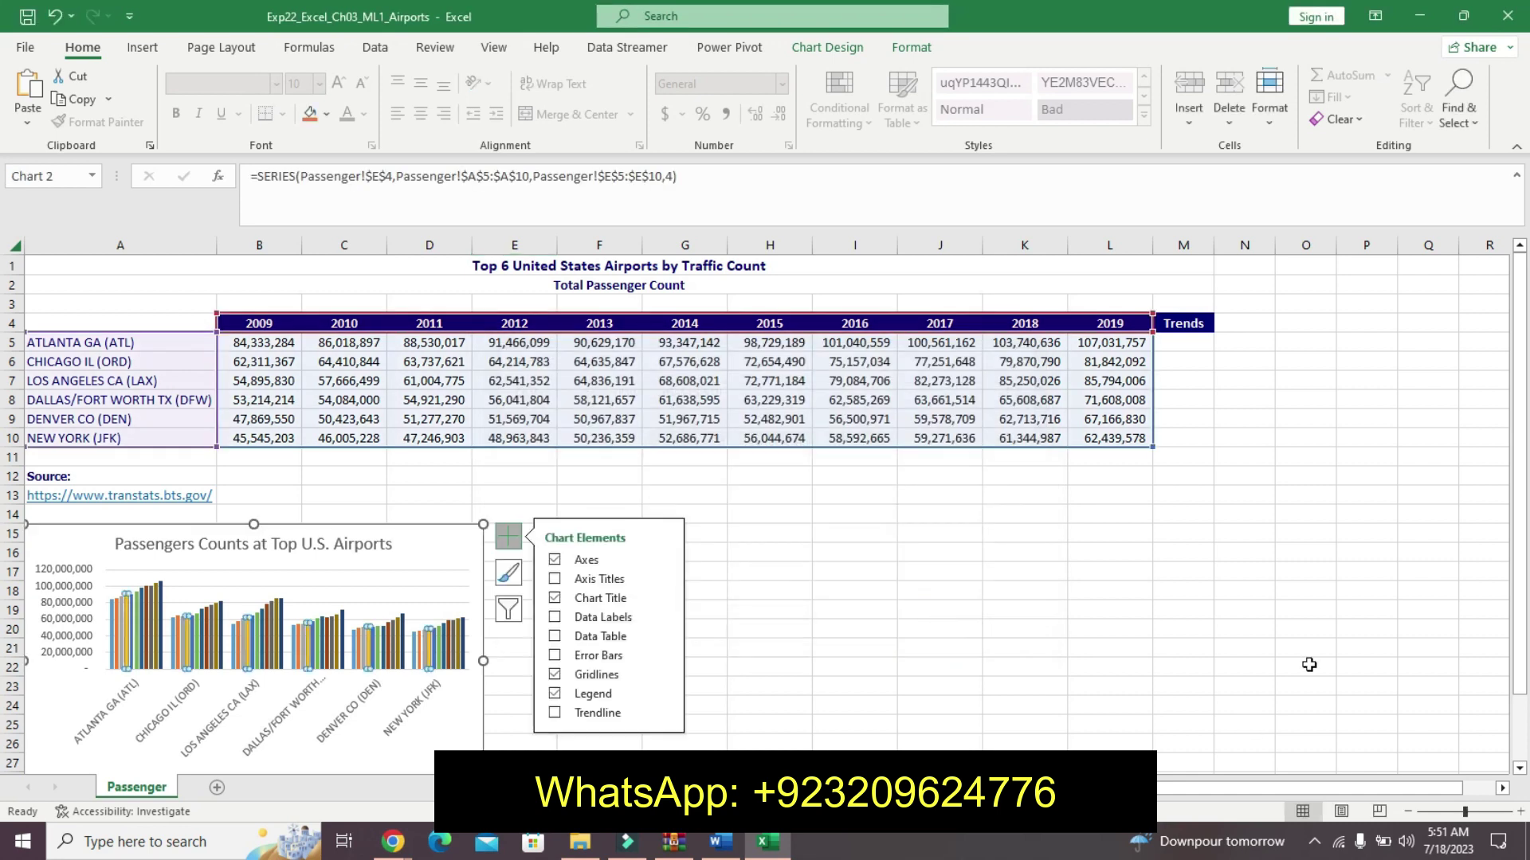
scroll(1519, 504, "down", 2)
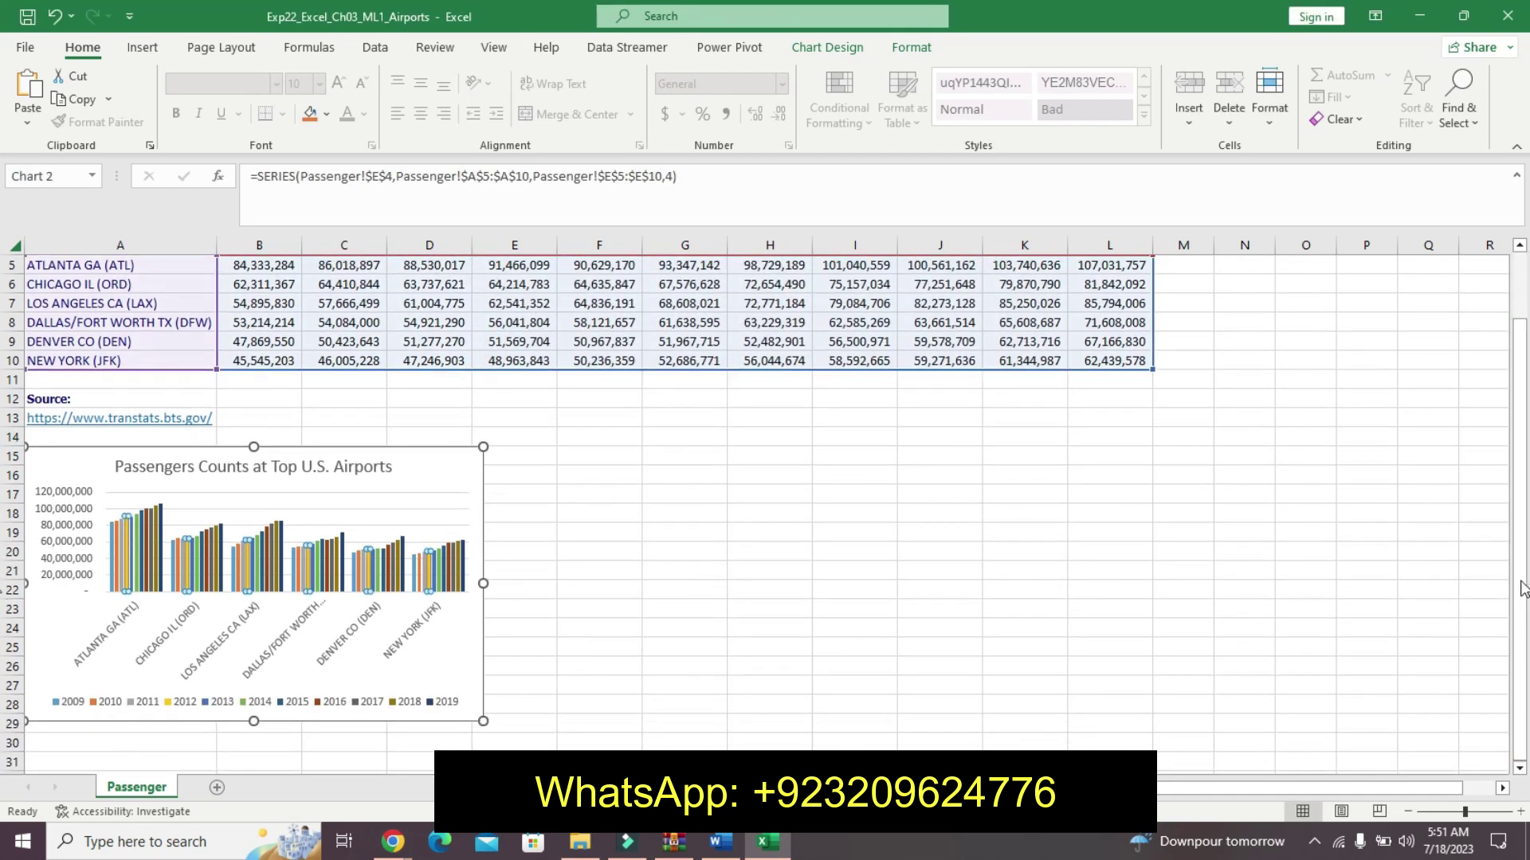
left_click(715, 844)
left_click(715, 850)
left_click_drag(669, 478, 876, 677)
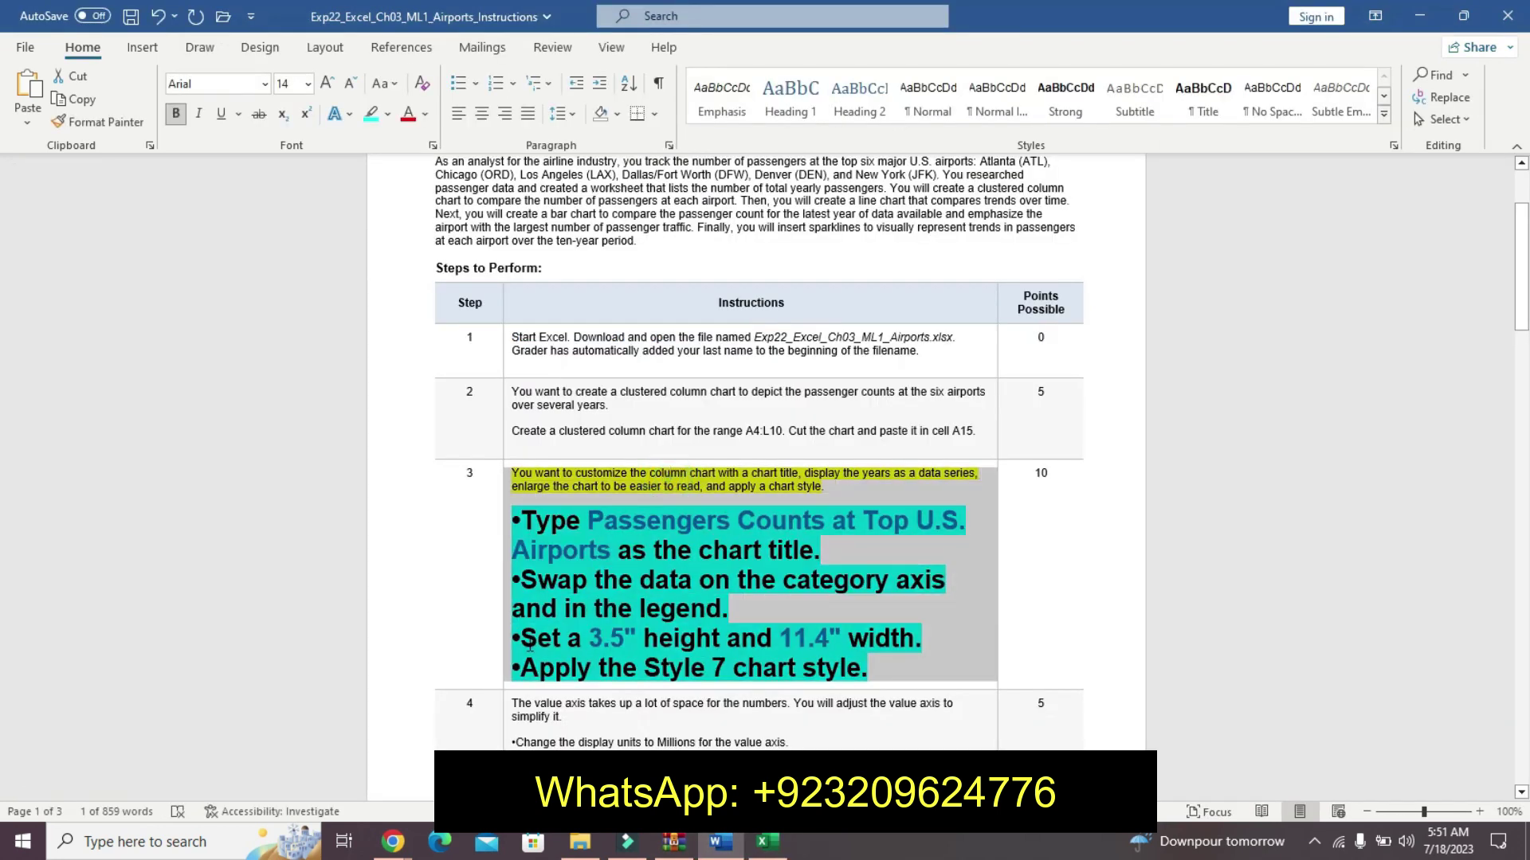
left_click(518, 637)
left_click_drag(519, 640, 900, 640)
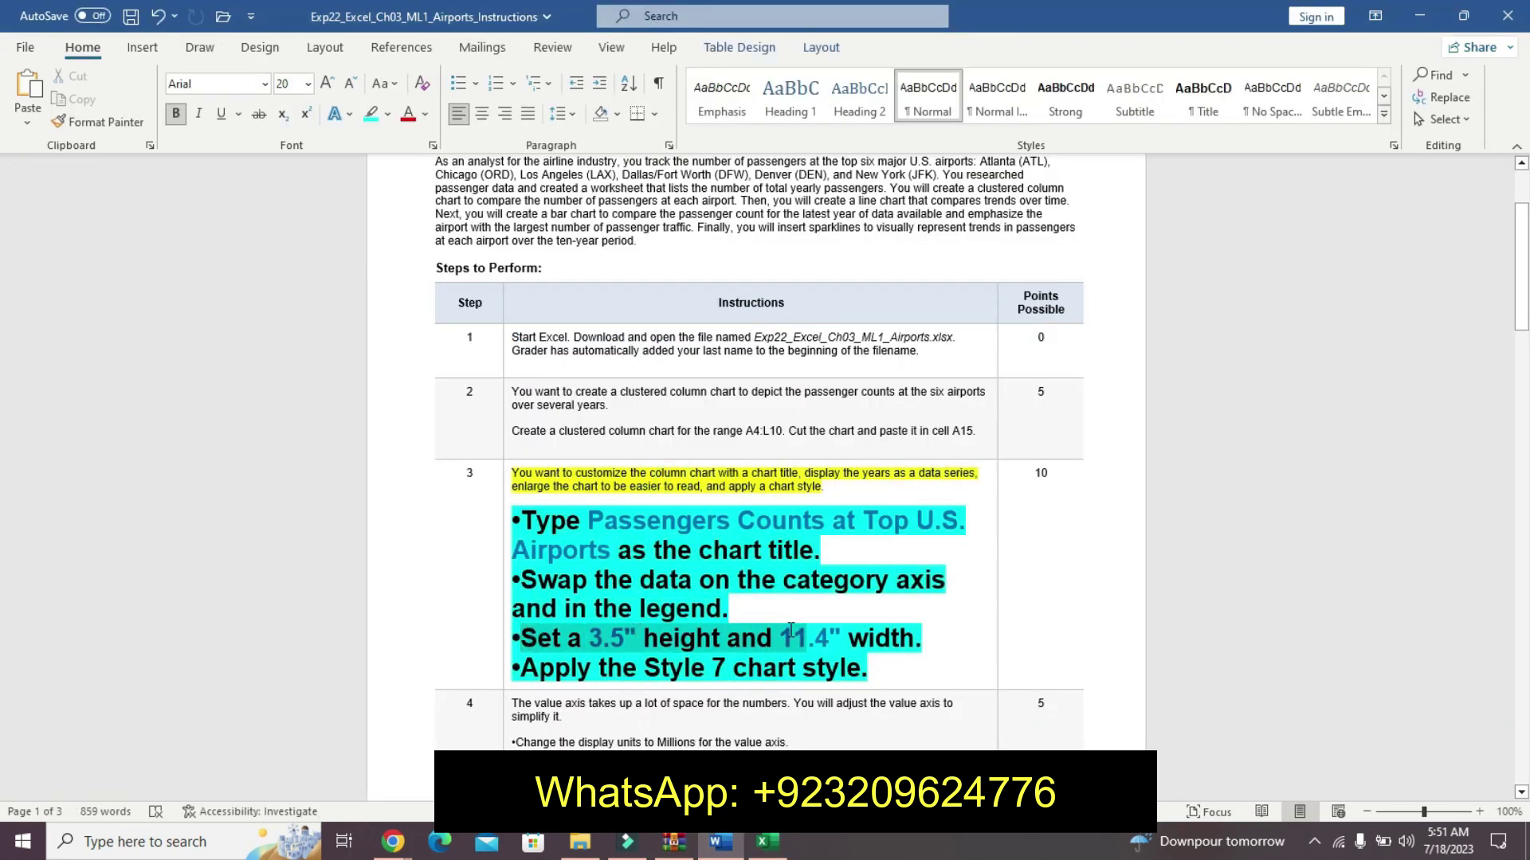
left_click(767, 843)
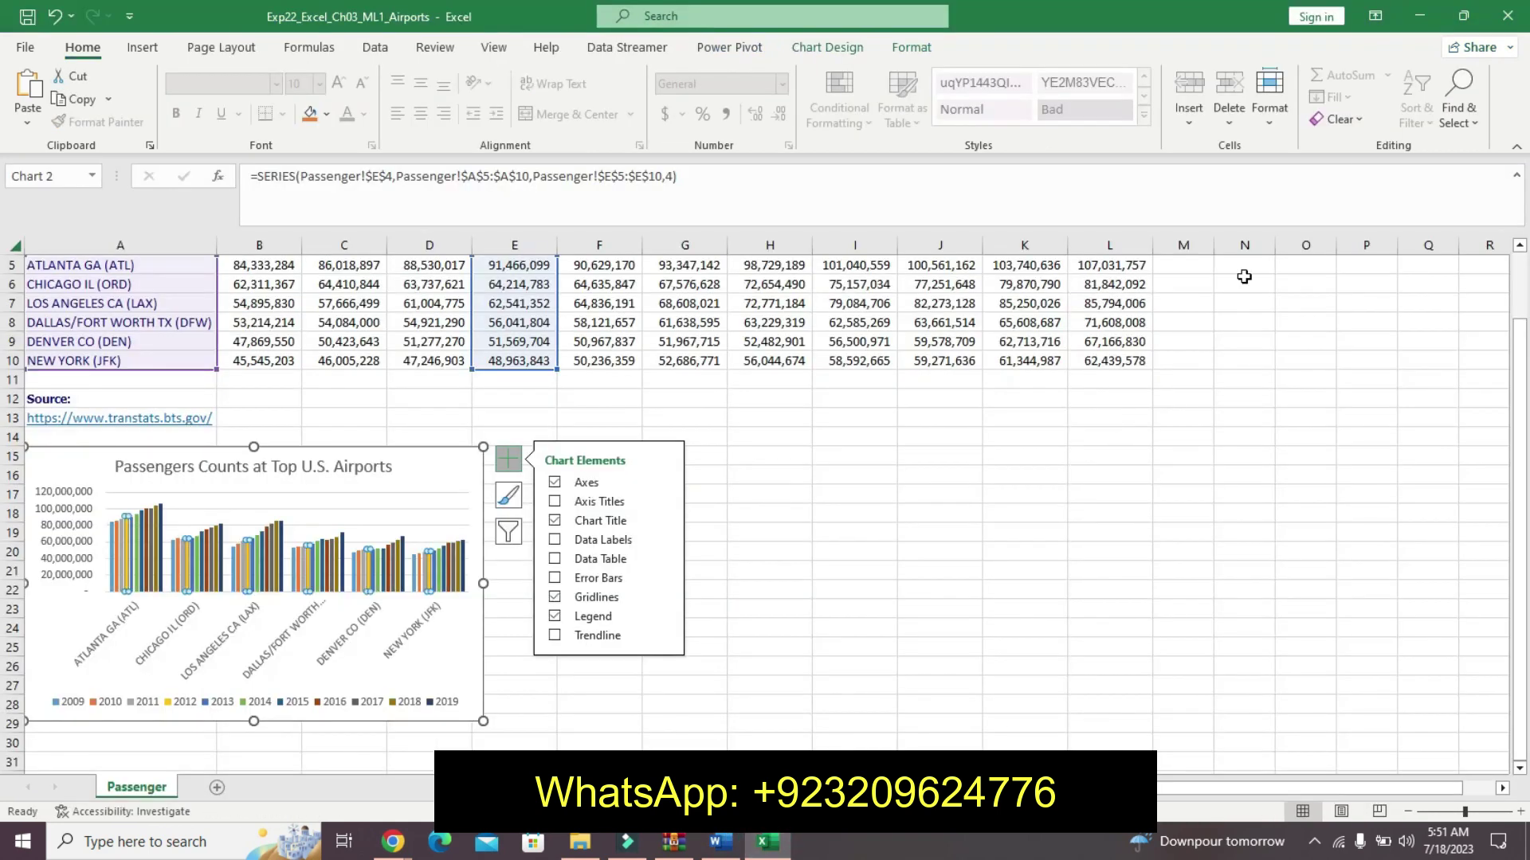
- Select the chart and set its height to 3.5" on Chart Format
left_click(910, 47)
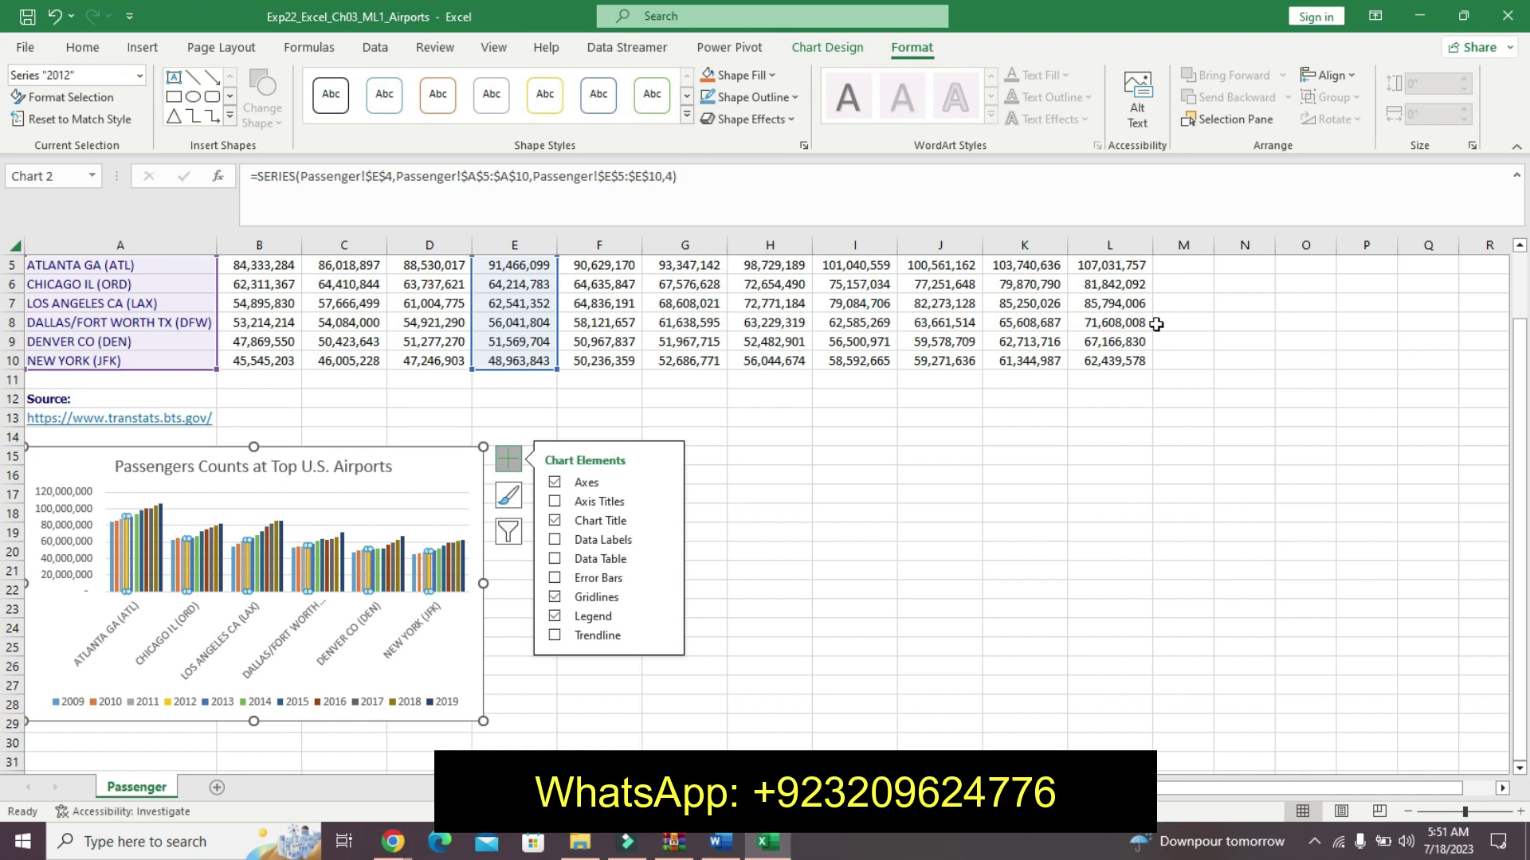
left_click(364, 478)
left_click(438, 471)
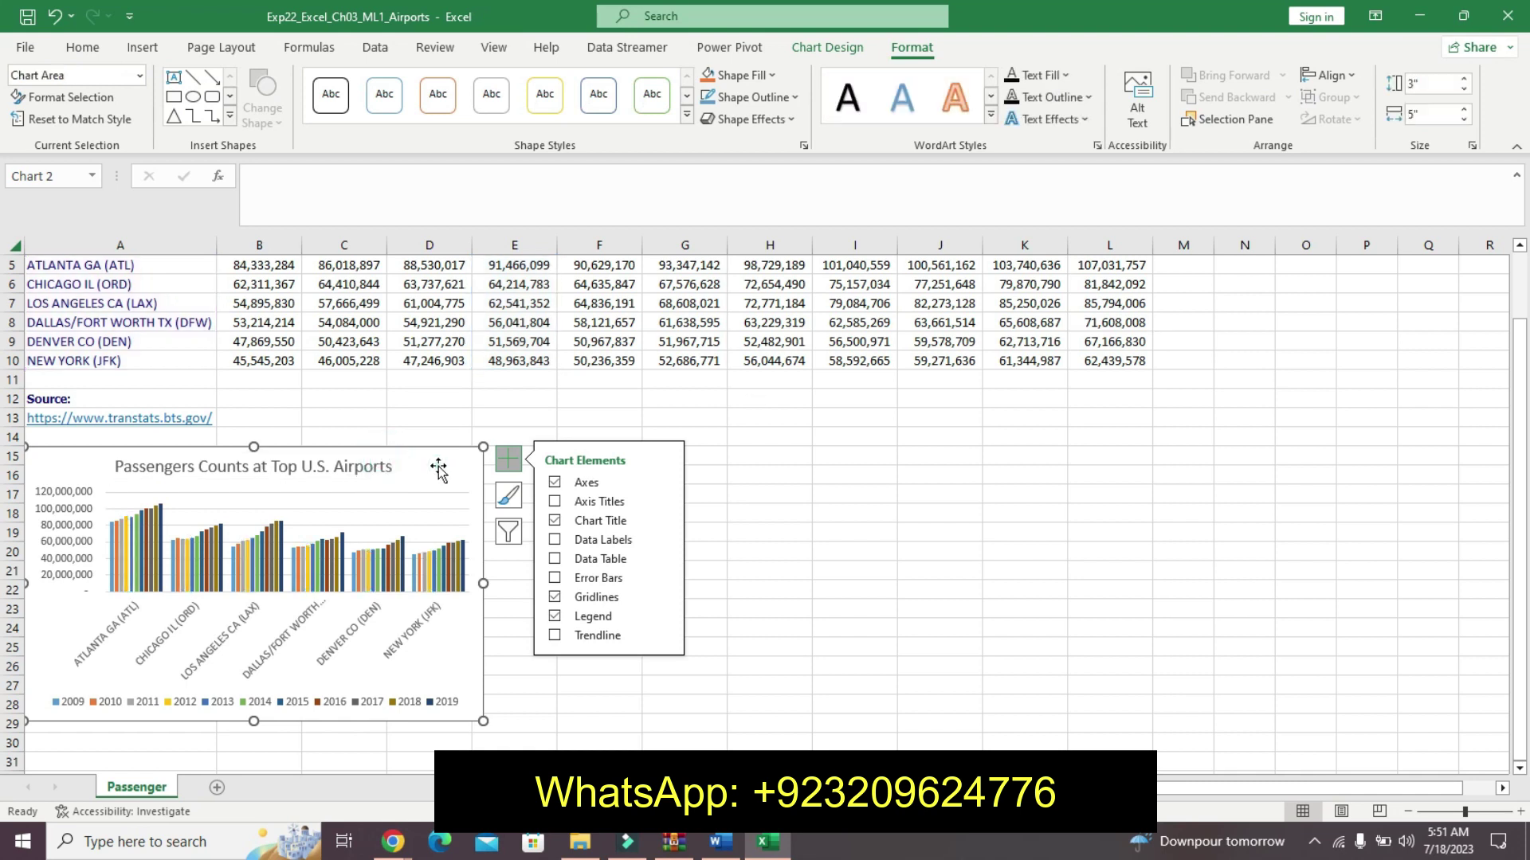
double_click(438, 470)
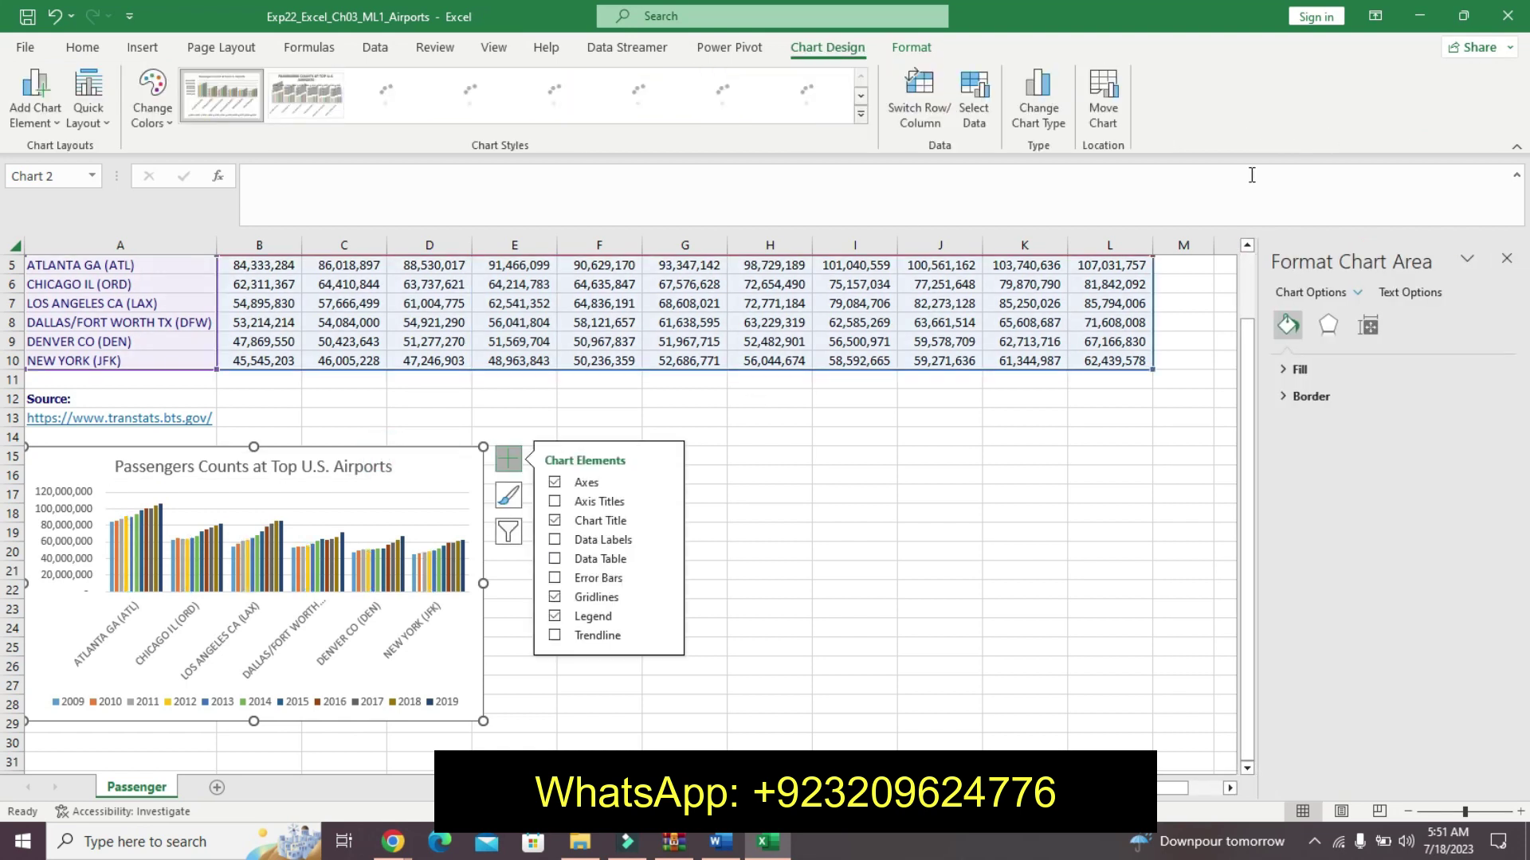
left_click(905, 587)
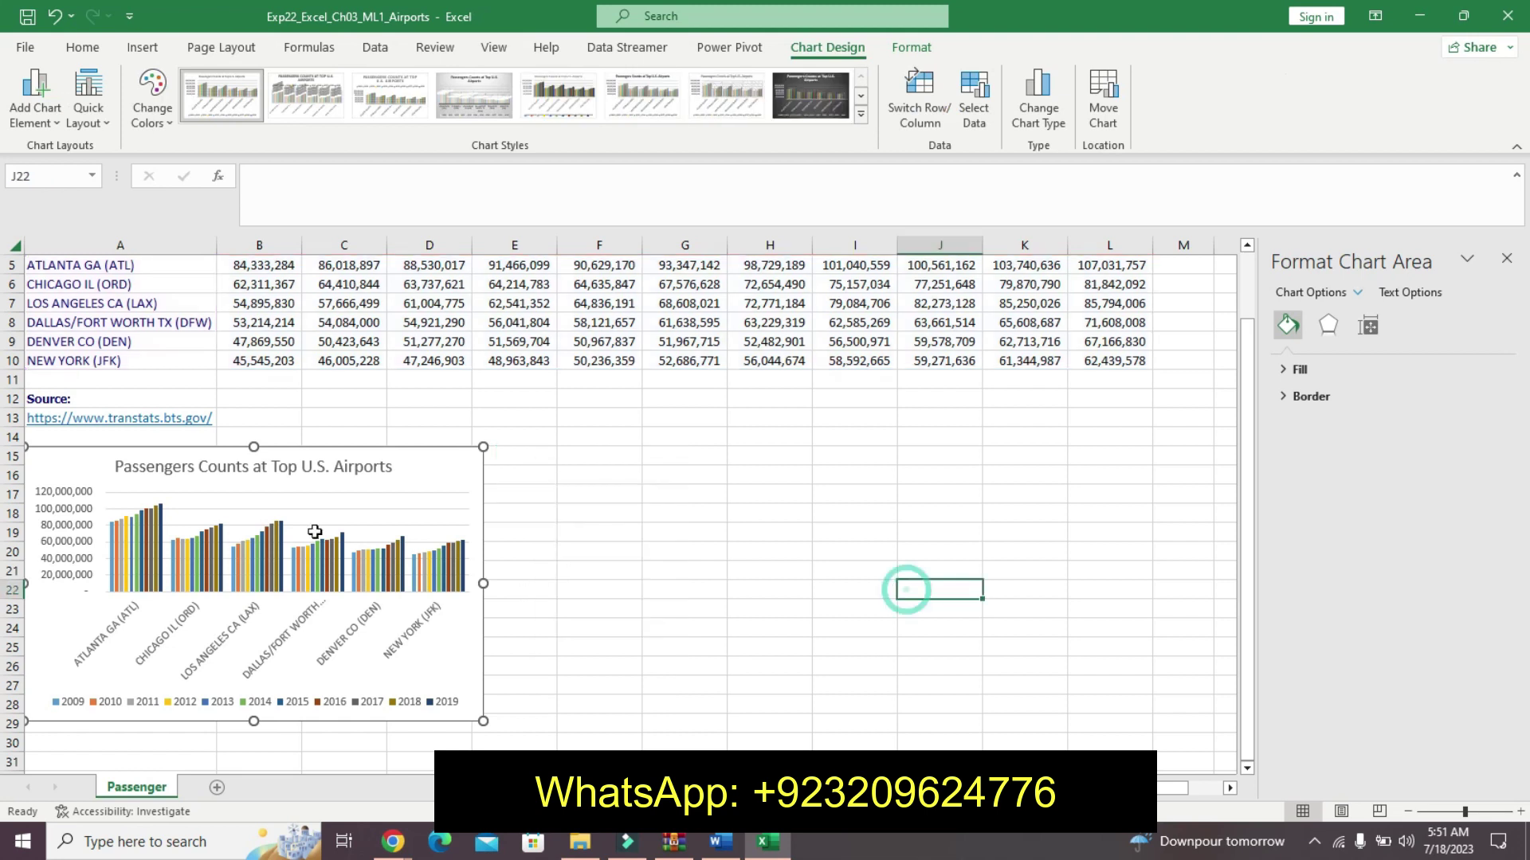
left_click(427, 486)
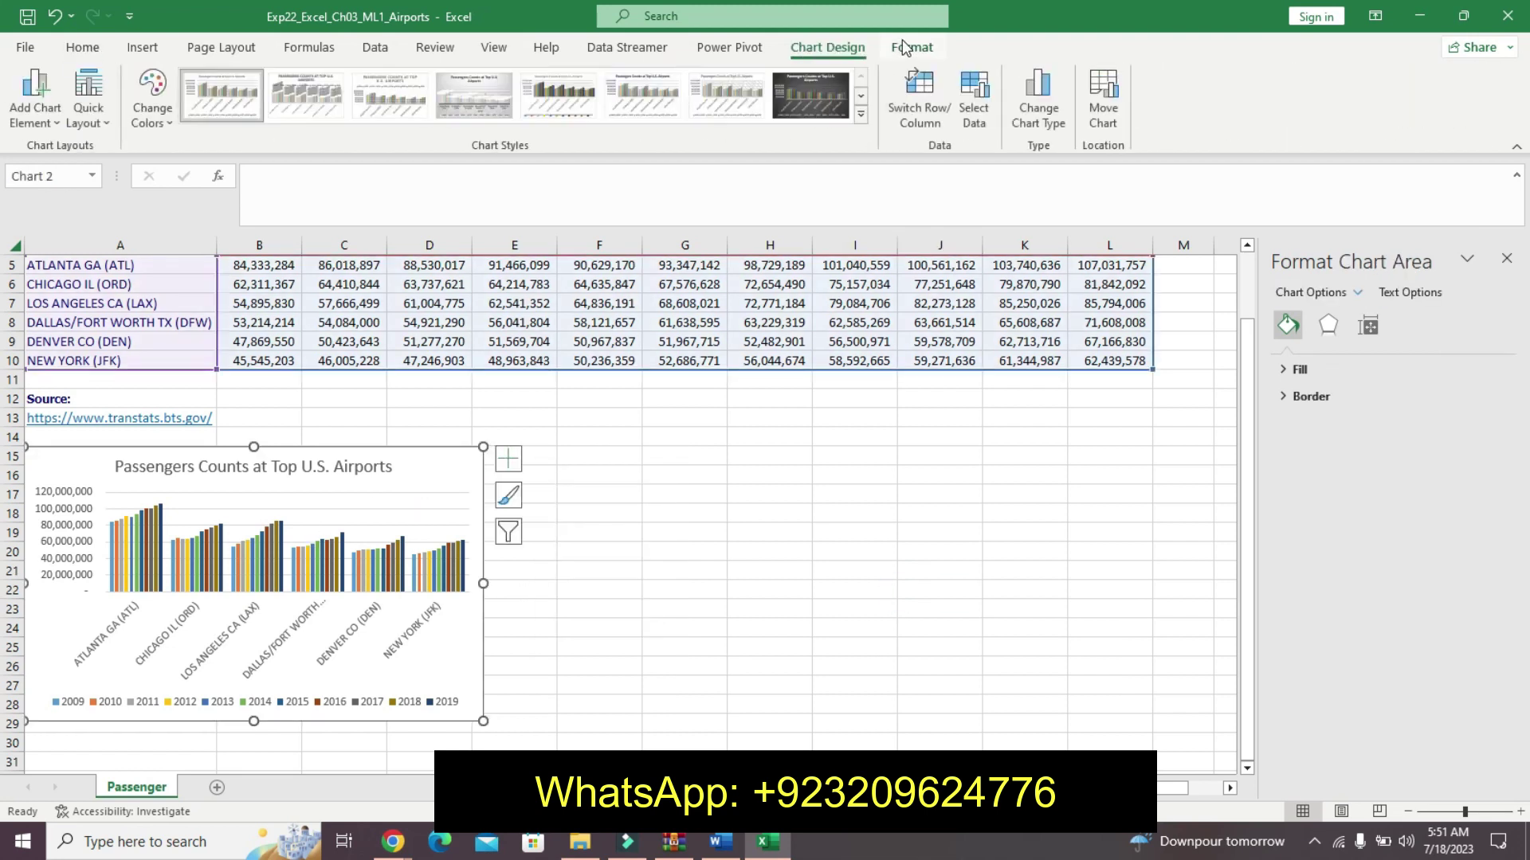
left_click(905, 48)
left_click(1465, 77)
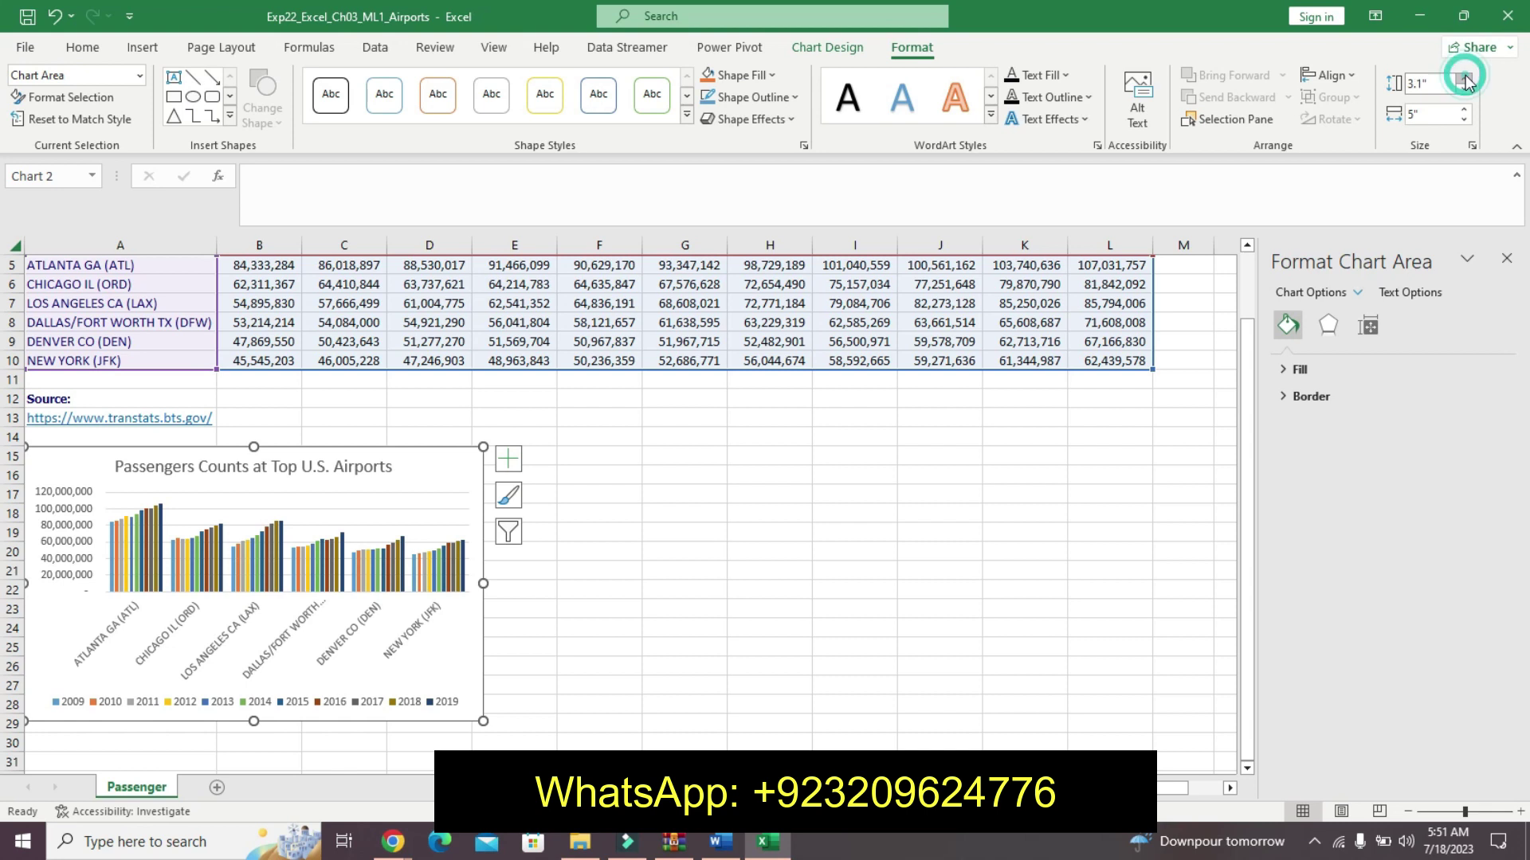
left_click(1465, 77)
left_click(1466, 78)
left_click(1465, 78)
left_click(1465, 77)
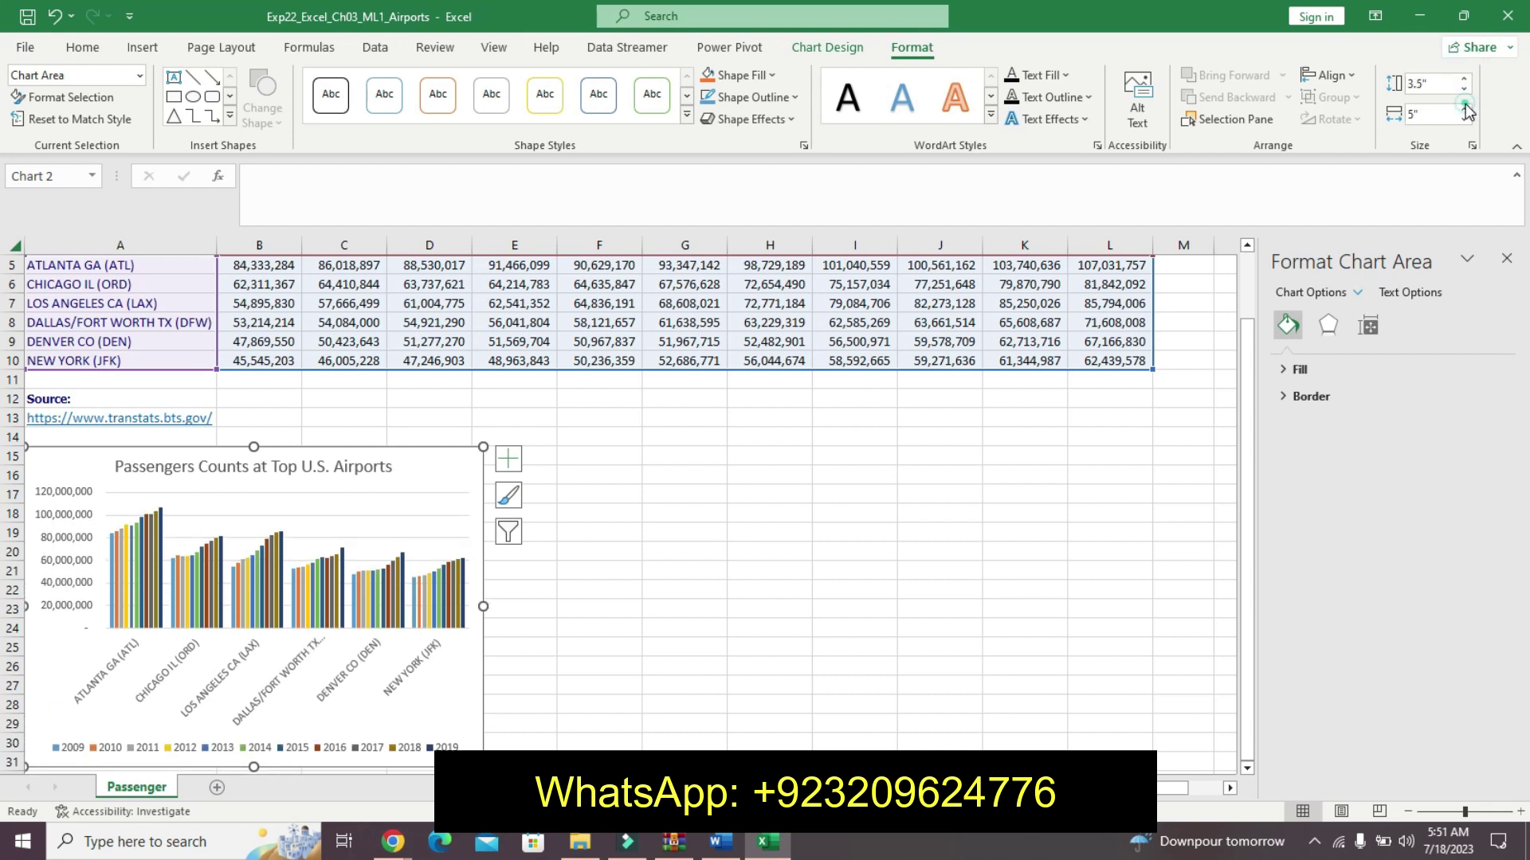
- Set the chart width to 11.4" with the width spinner
left_click(1465, 110)
left_click(1466, 110)
left_click(1465, 110)
left_click(1466, 109)
left_click(1465, 110)
left_click(1465, 110)
left_click(1465, 109)
left_click(1466, 110)
double_click(1465, 110)
triple_click(1465, 110)
left_click(1465, 110)
triple_click(1466, 110)
double_click(1465, 110)
double_click(1466, 110)
double_click(1465, 110)
double_click(1465, 110)
double_click(1465, 110)
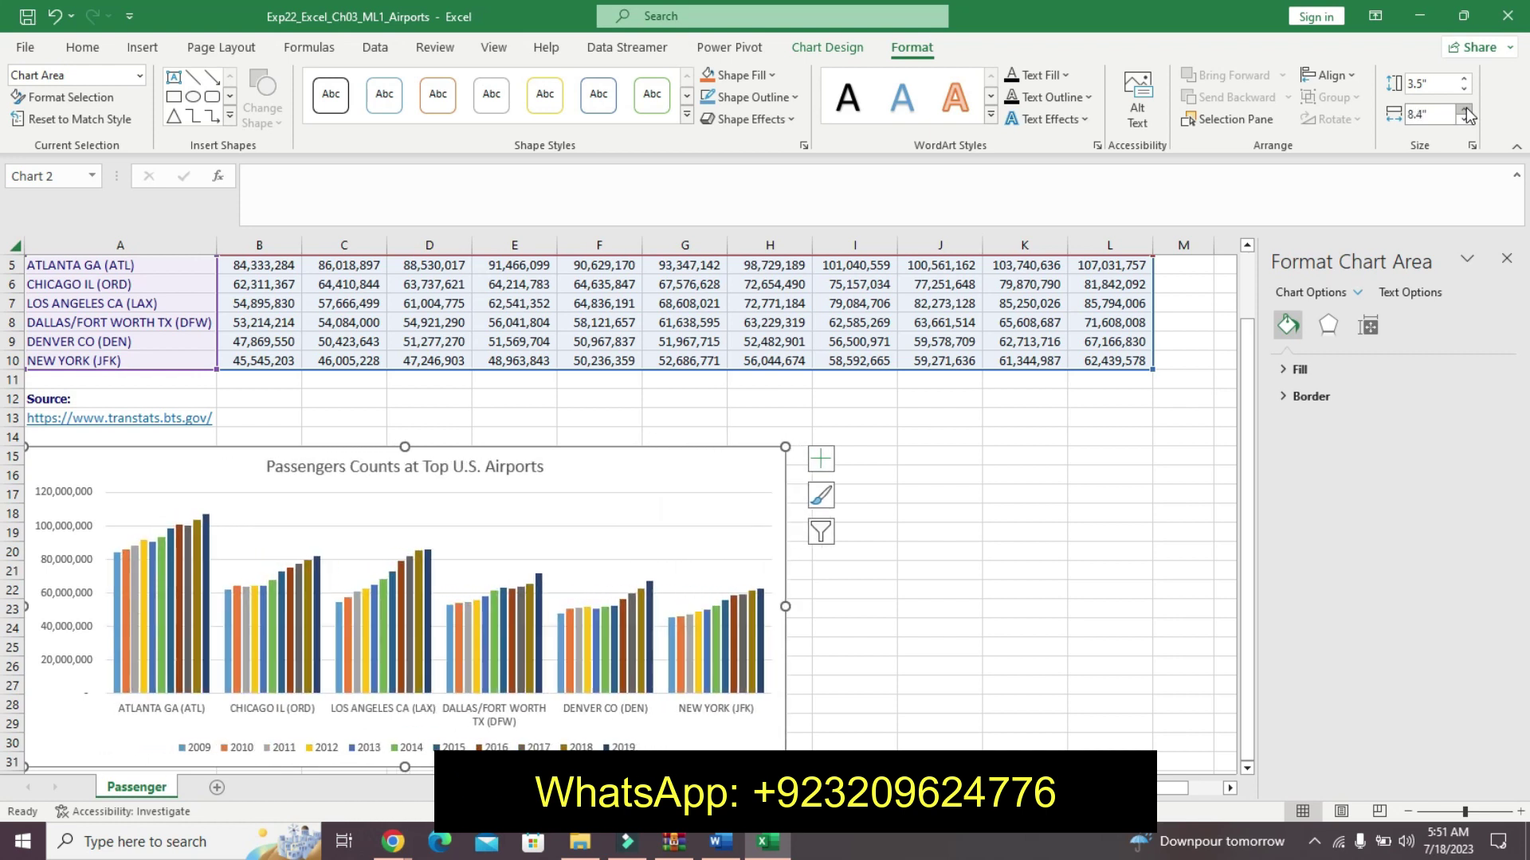
left_click(1465, 110)
triple_click(1465, 110)
triple_click(1465, 110)
double_click(1465, 110)
double_click(1465, 110)
double_click(1465, 110)
triple_click(1466, 110)
double_click(1466, 110)
double_click(1465, 110)
double_click(1465, 110)
double_click(1465, 109)
double_click(1465, 110)
double_click(1466, 110)
left_click(1465, 110)
left_click(1465, 110)
left_click(1465, 110)
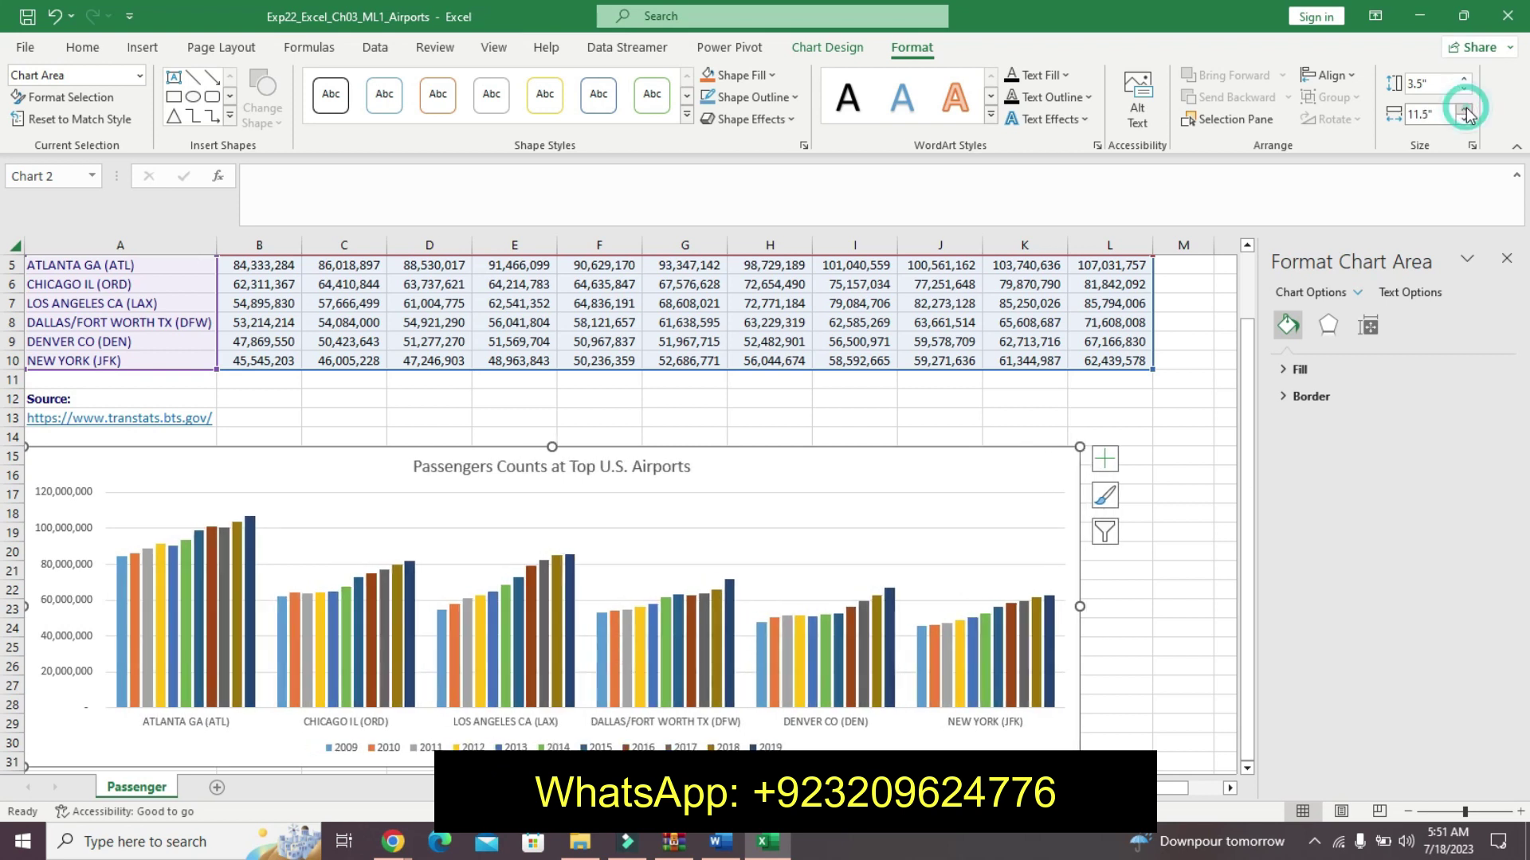
left_click(732, 848)
mouse_move(766, 843)
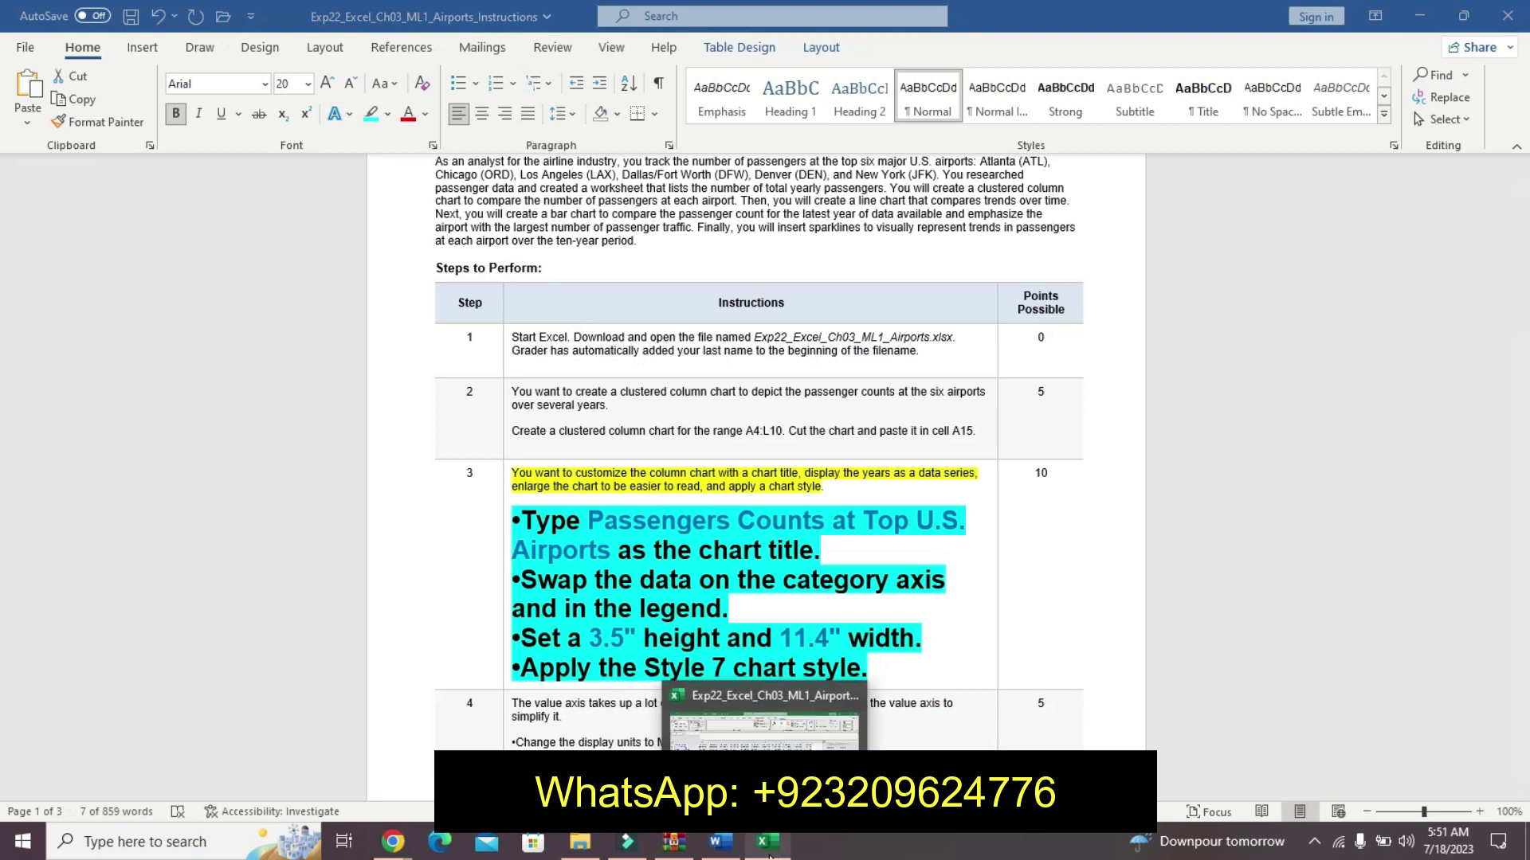
left_click(767, 844)
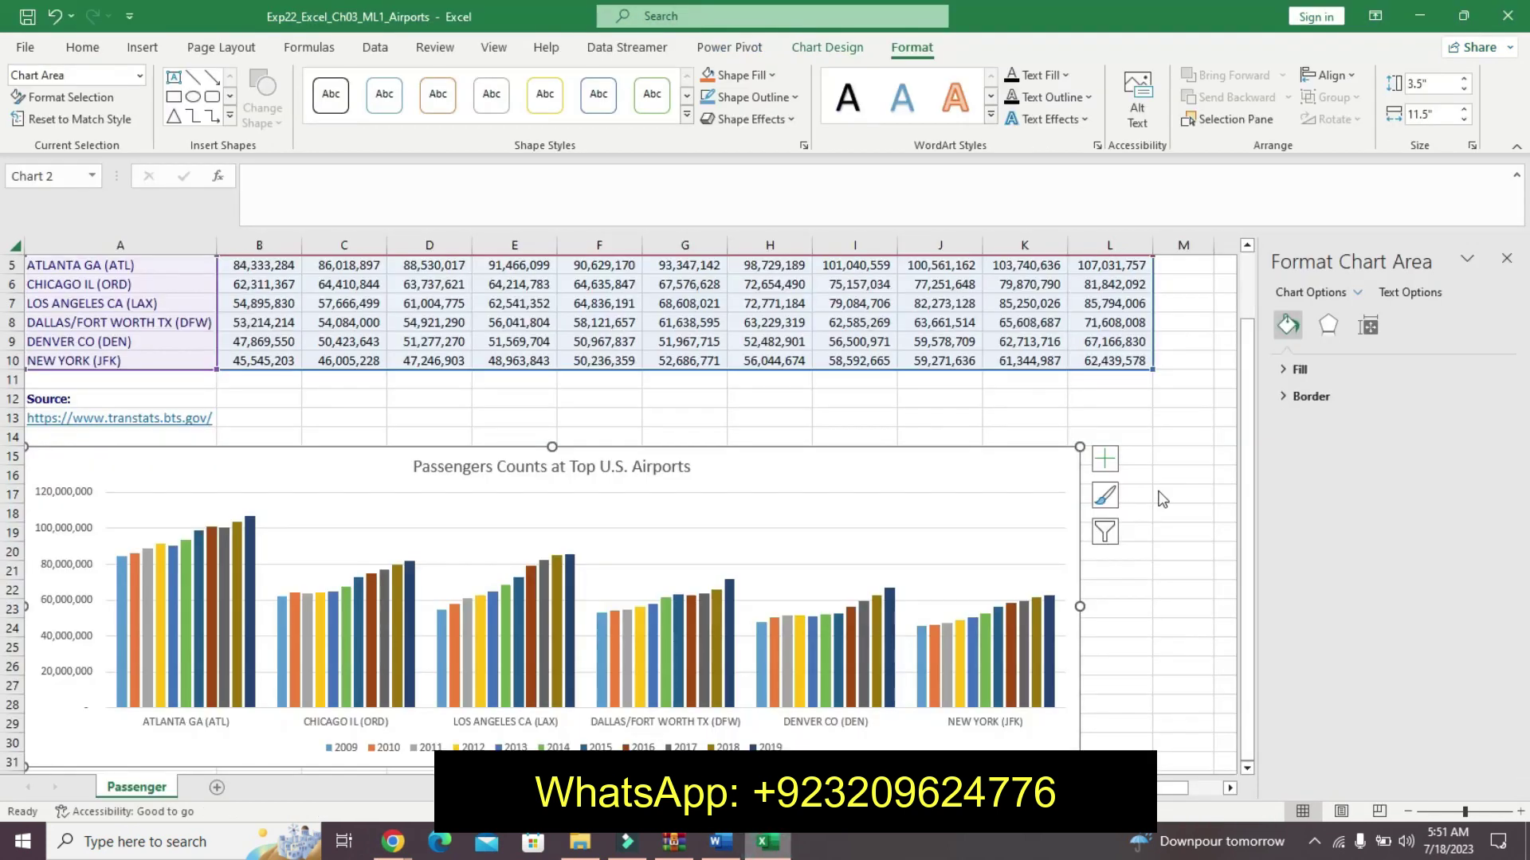
left_click(1464, 120)
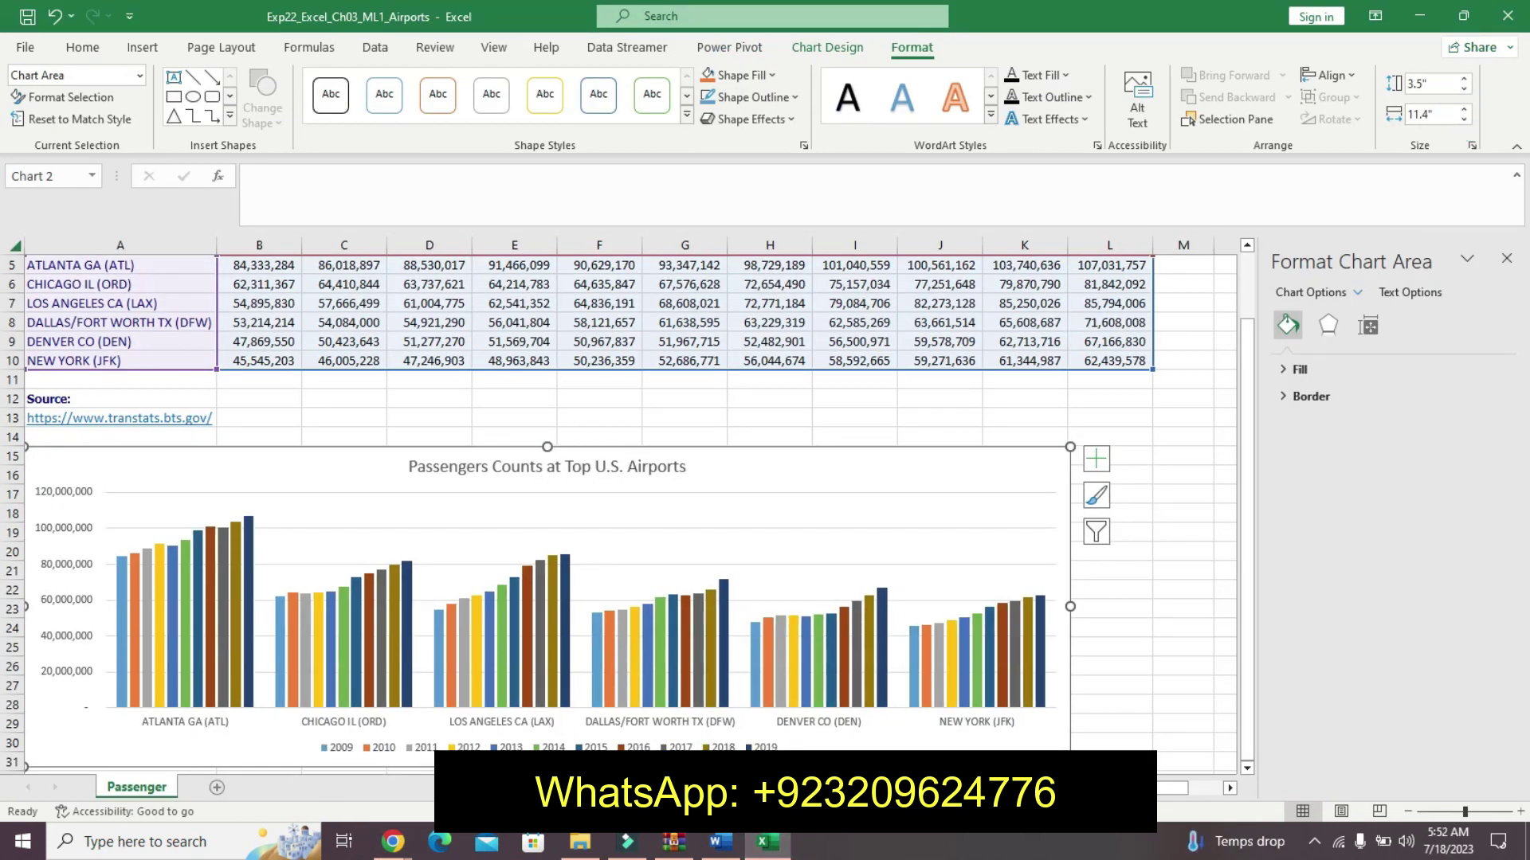
- Select the step 3 chart style bullet in the Word instructions
left_click(715, 847)
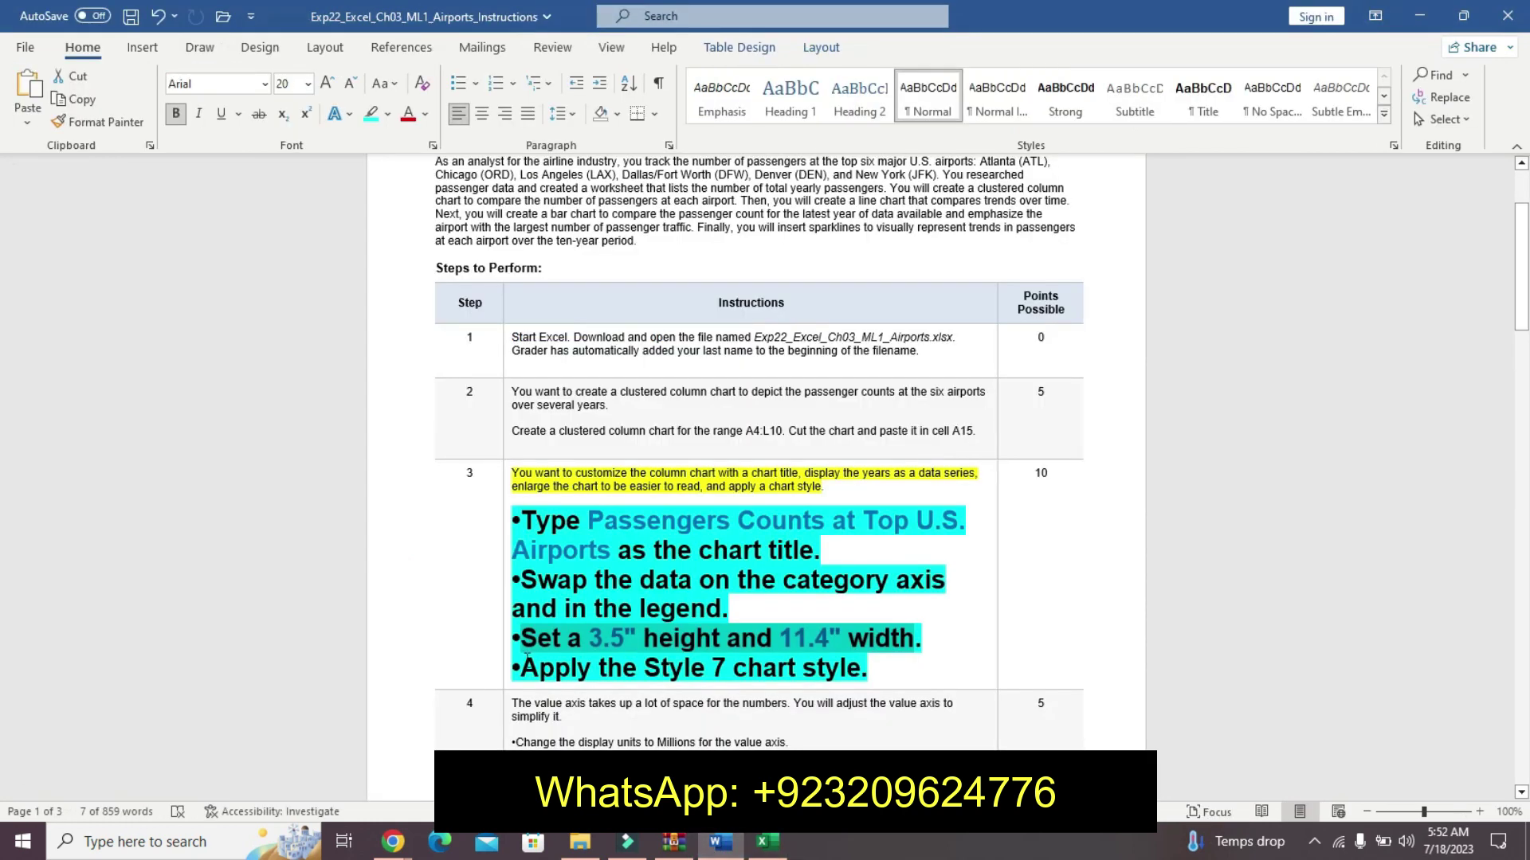
left_click(524, 663)
left_click_drag(526, 668, 868, 668)
left_click(763, 840)
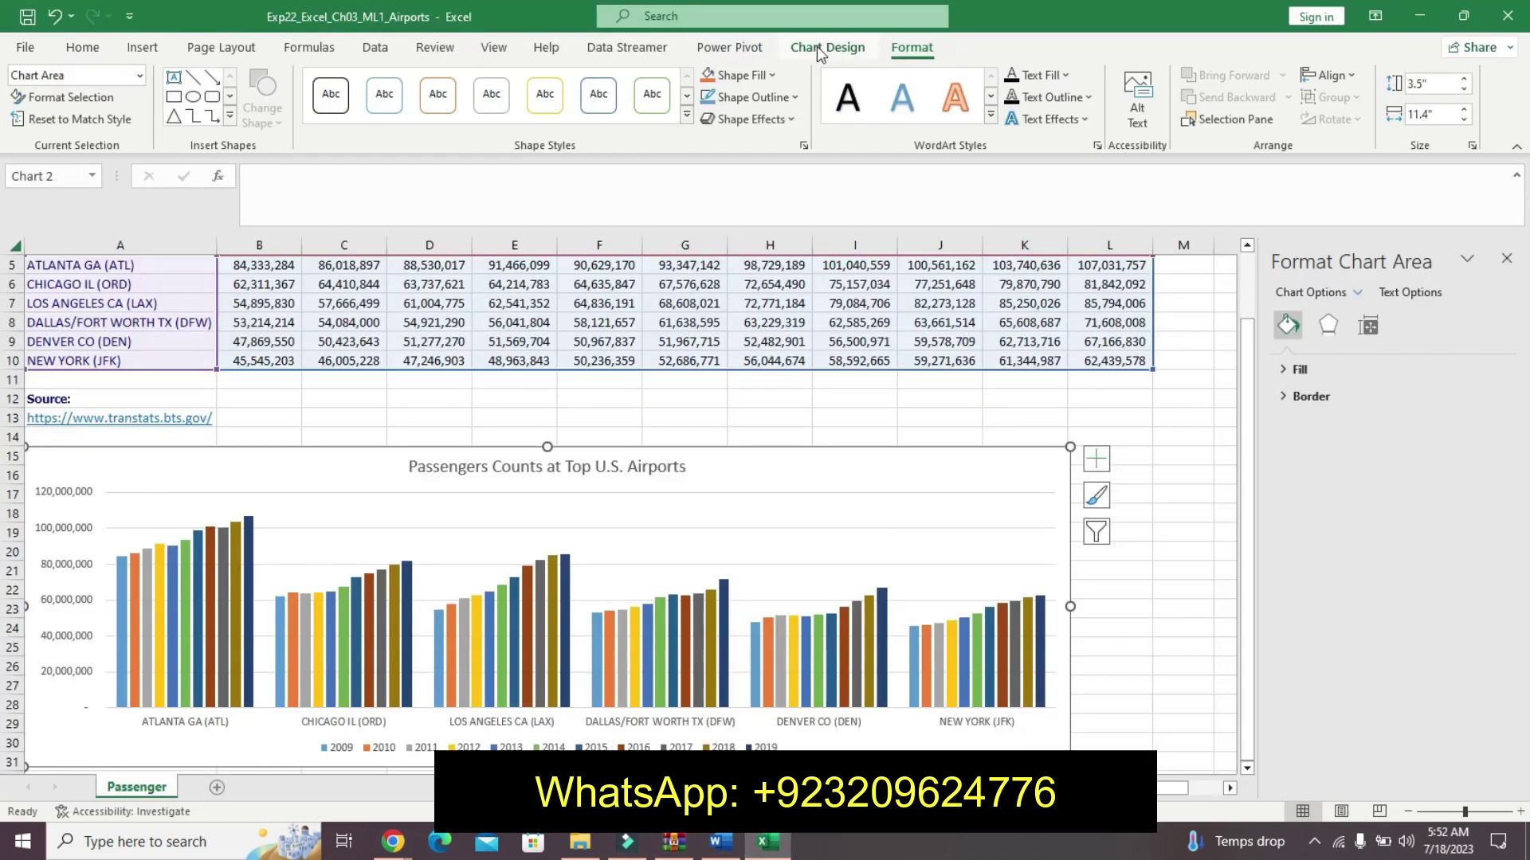
- Apply Style 7 from the Chart Design styles gallery and switch to Word
left_click(819, 51)
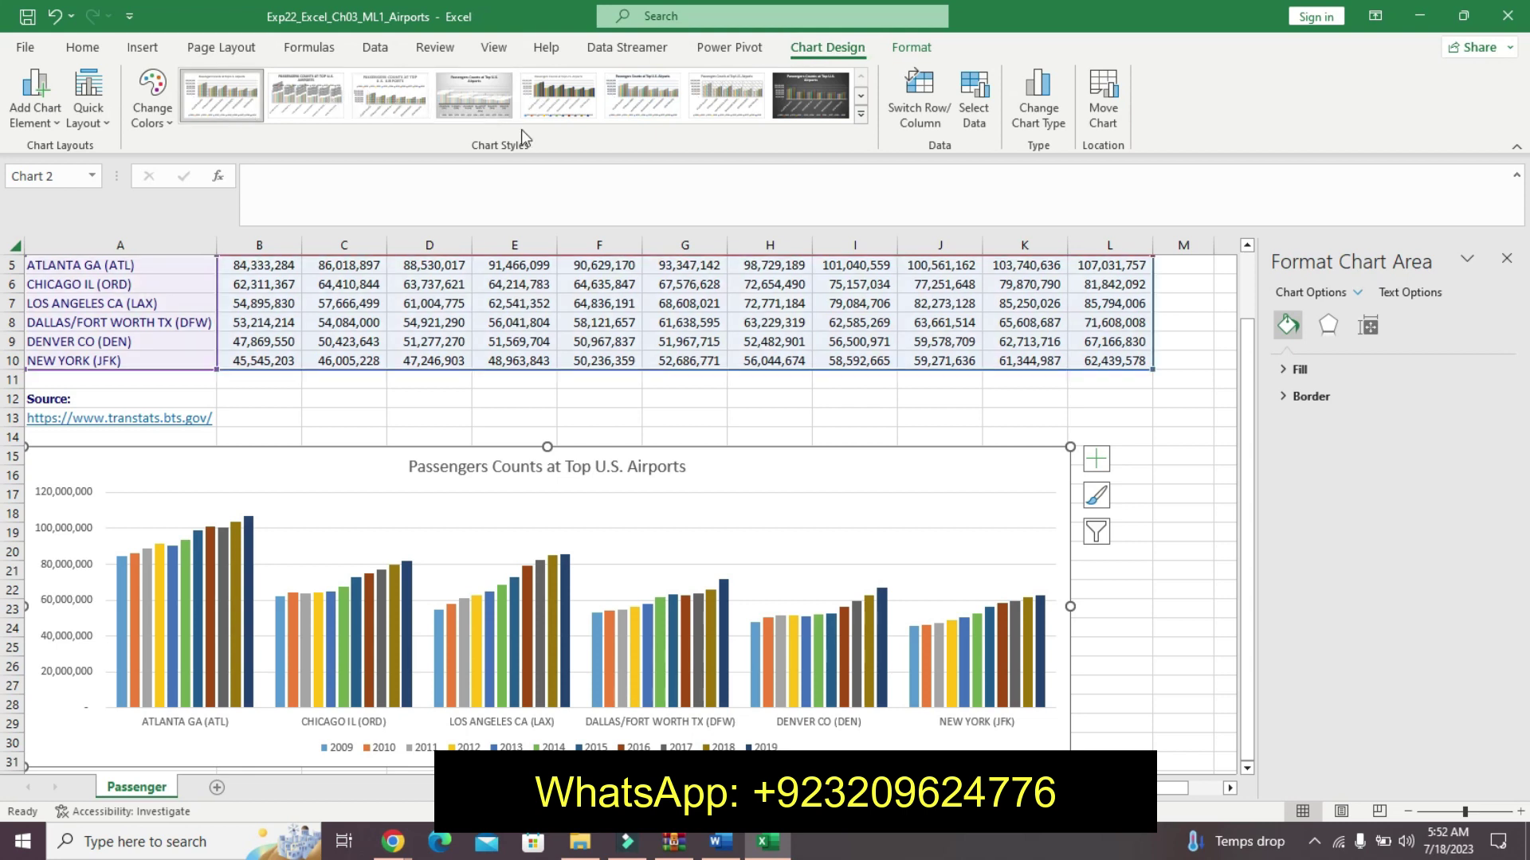
left_click(863, 114)
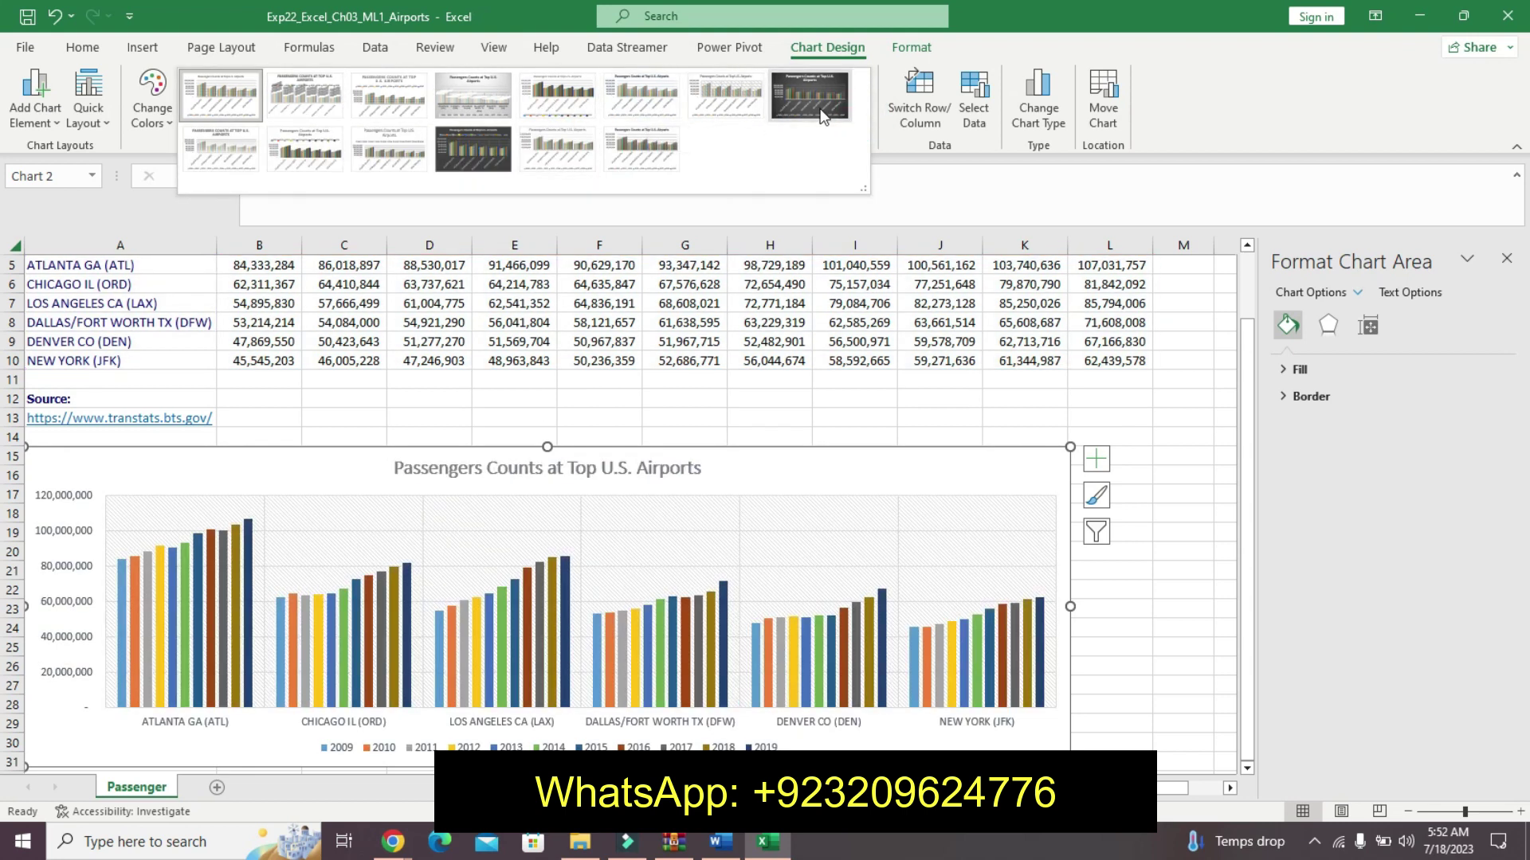
left_click(751, 104)
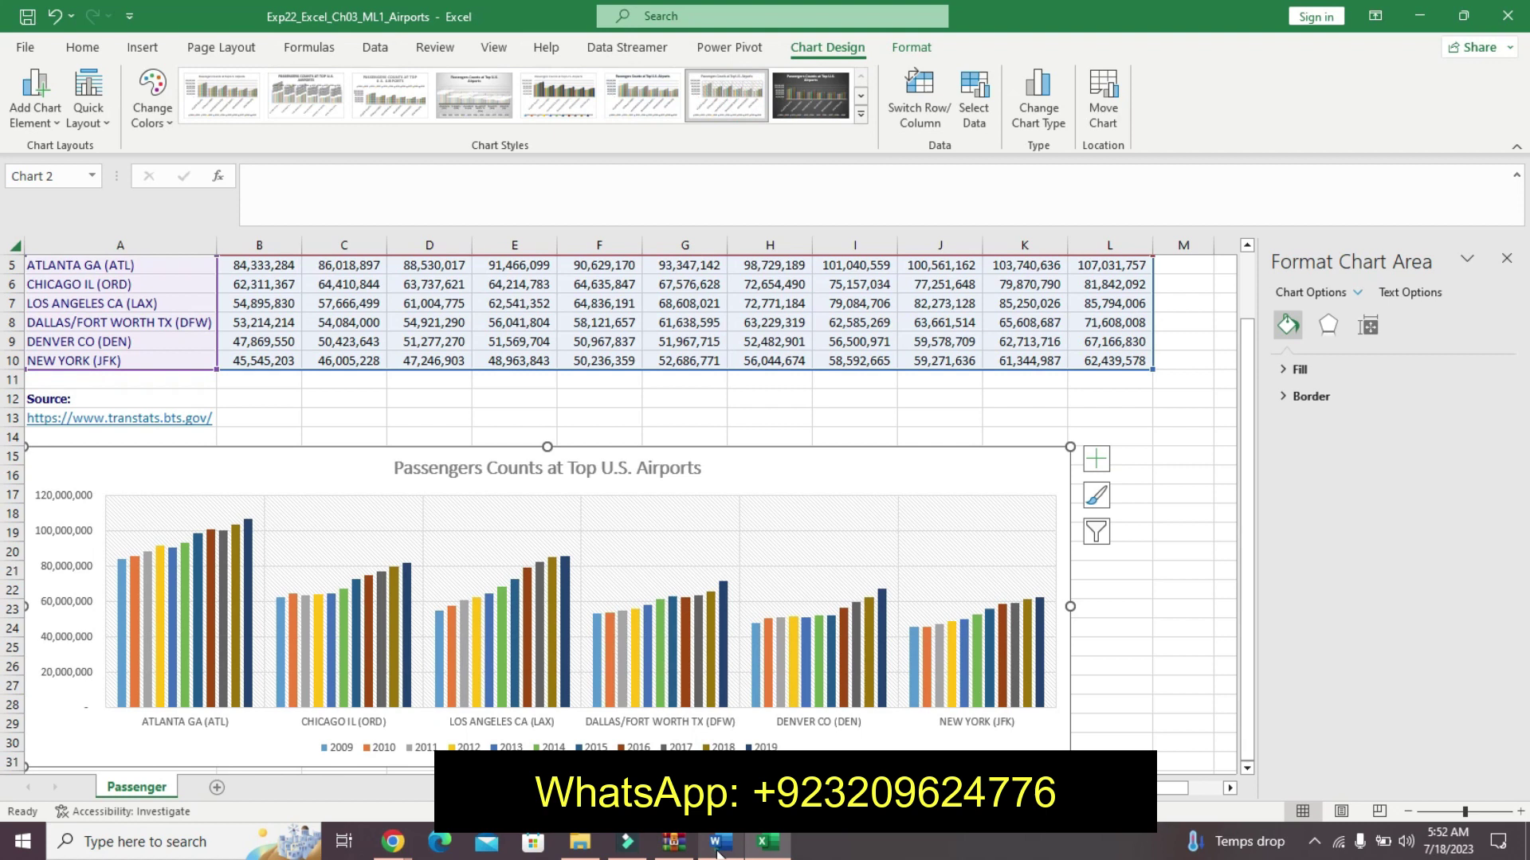
left_click(709, 851)
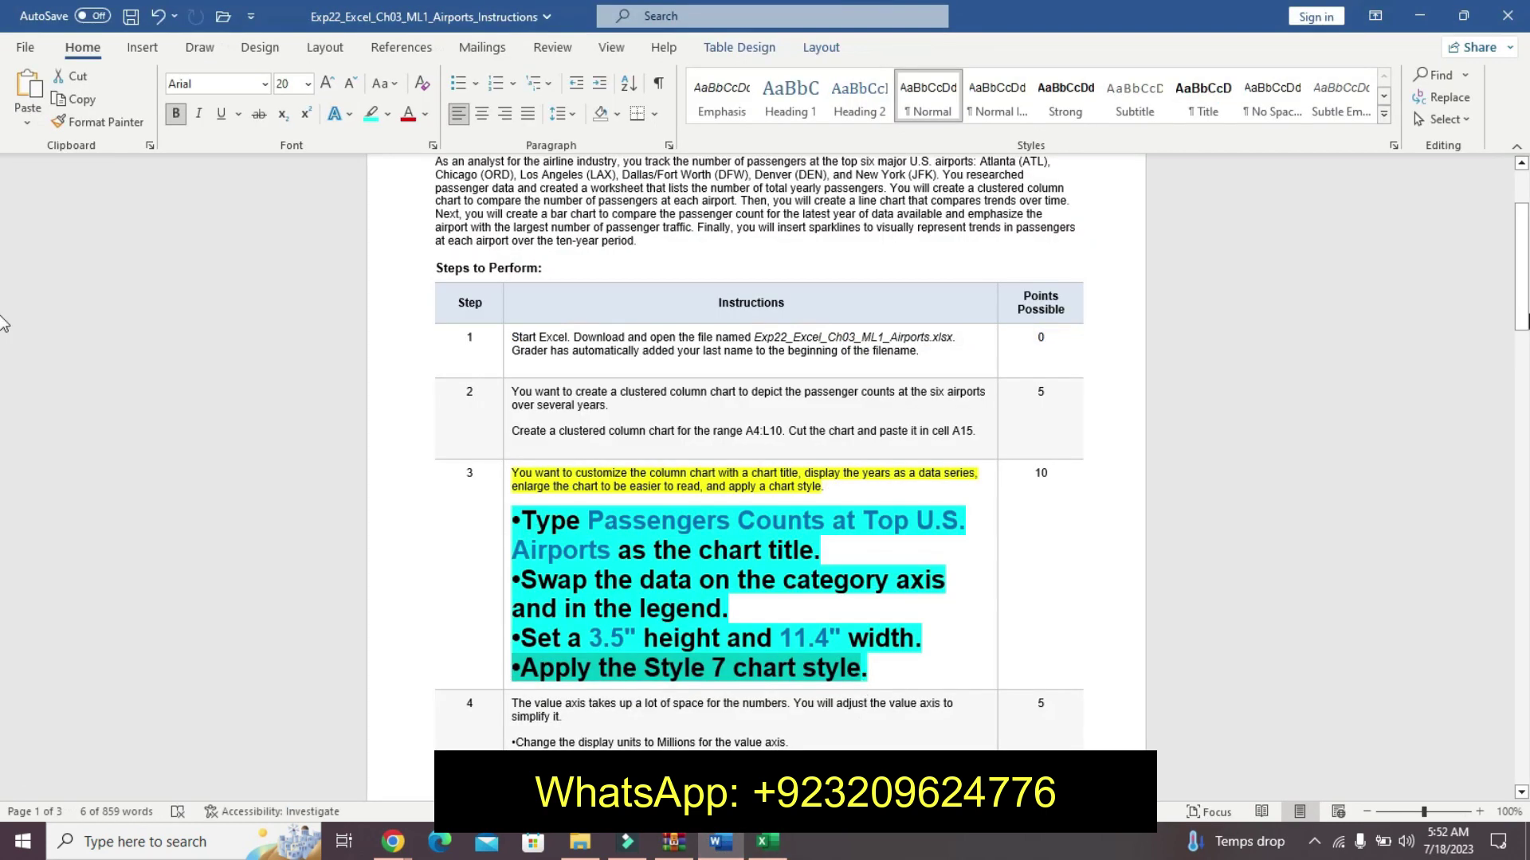
- Undo step 3's formatting and highlight step 4's intro sentence yellow
left_click_drag(1522, 271, 1522, 323)
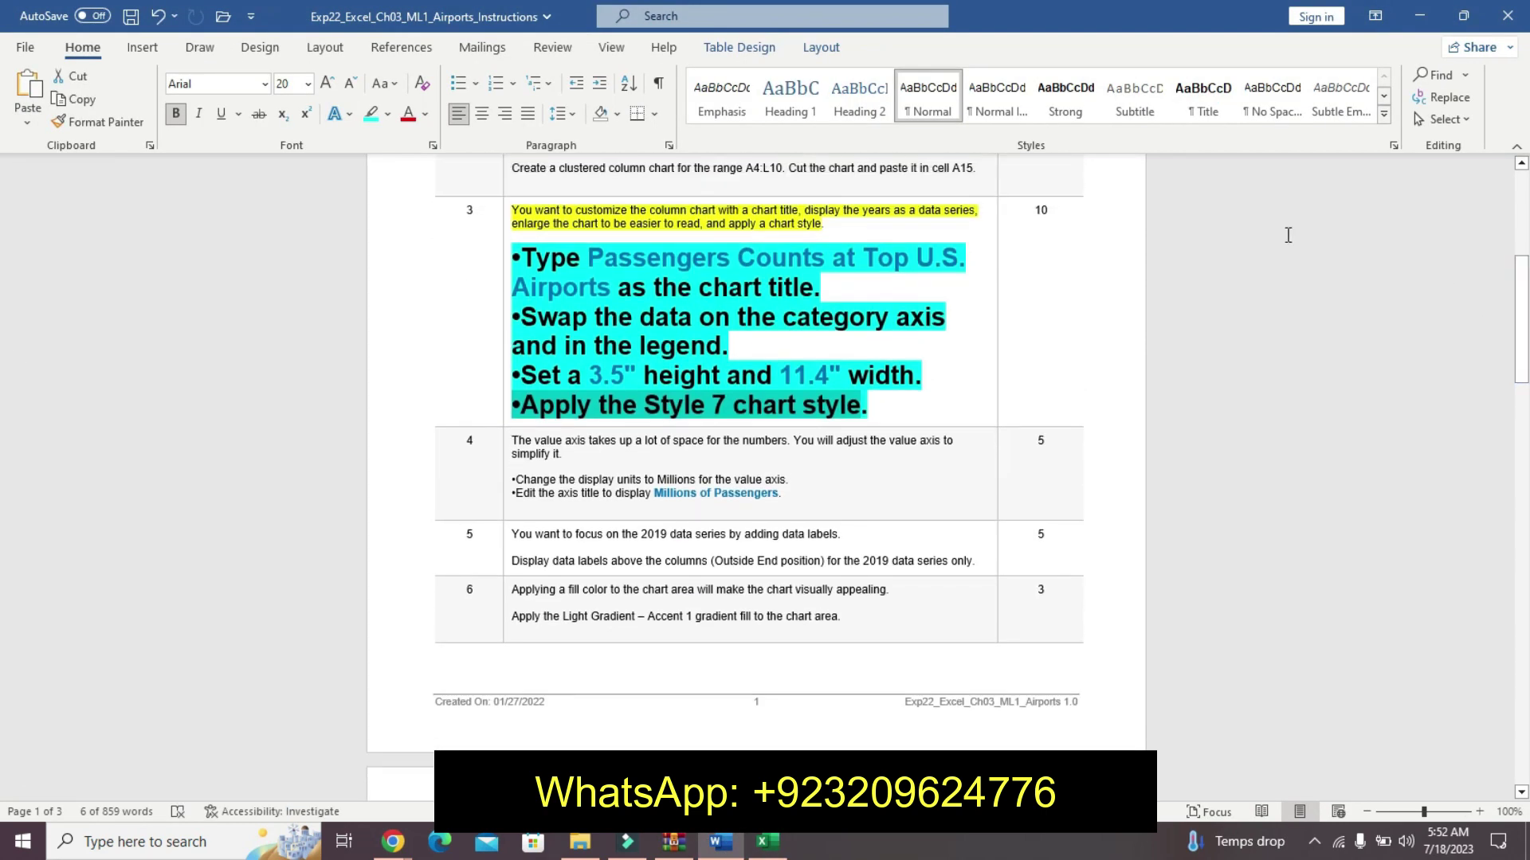
key("ctrl+z")
key("ctrl+z")
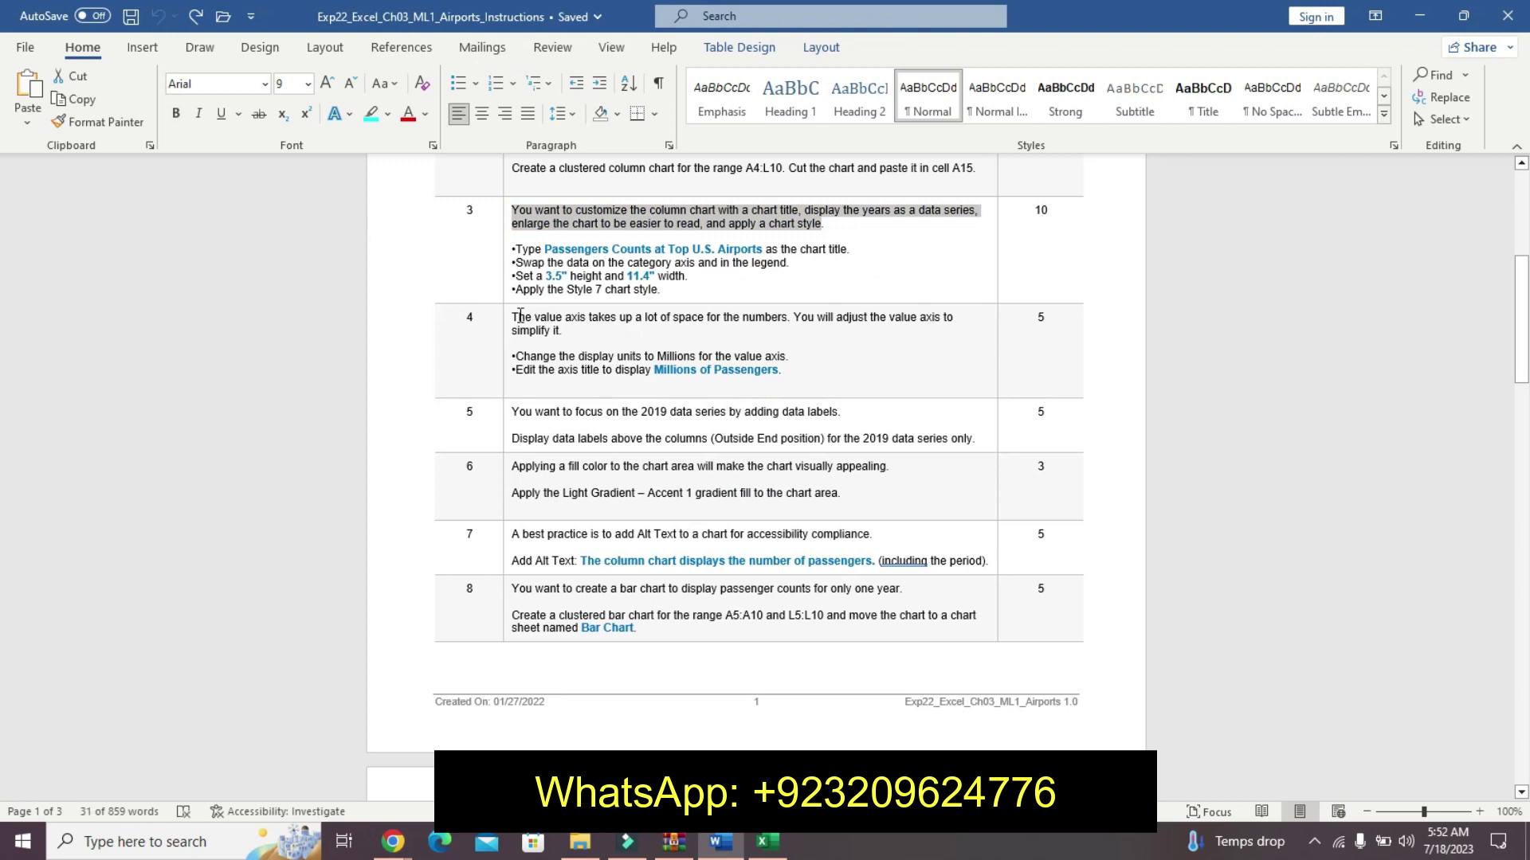
left_click_drag(514, 319, 564, 332)
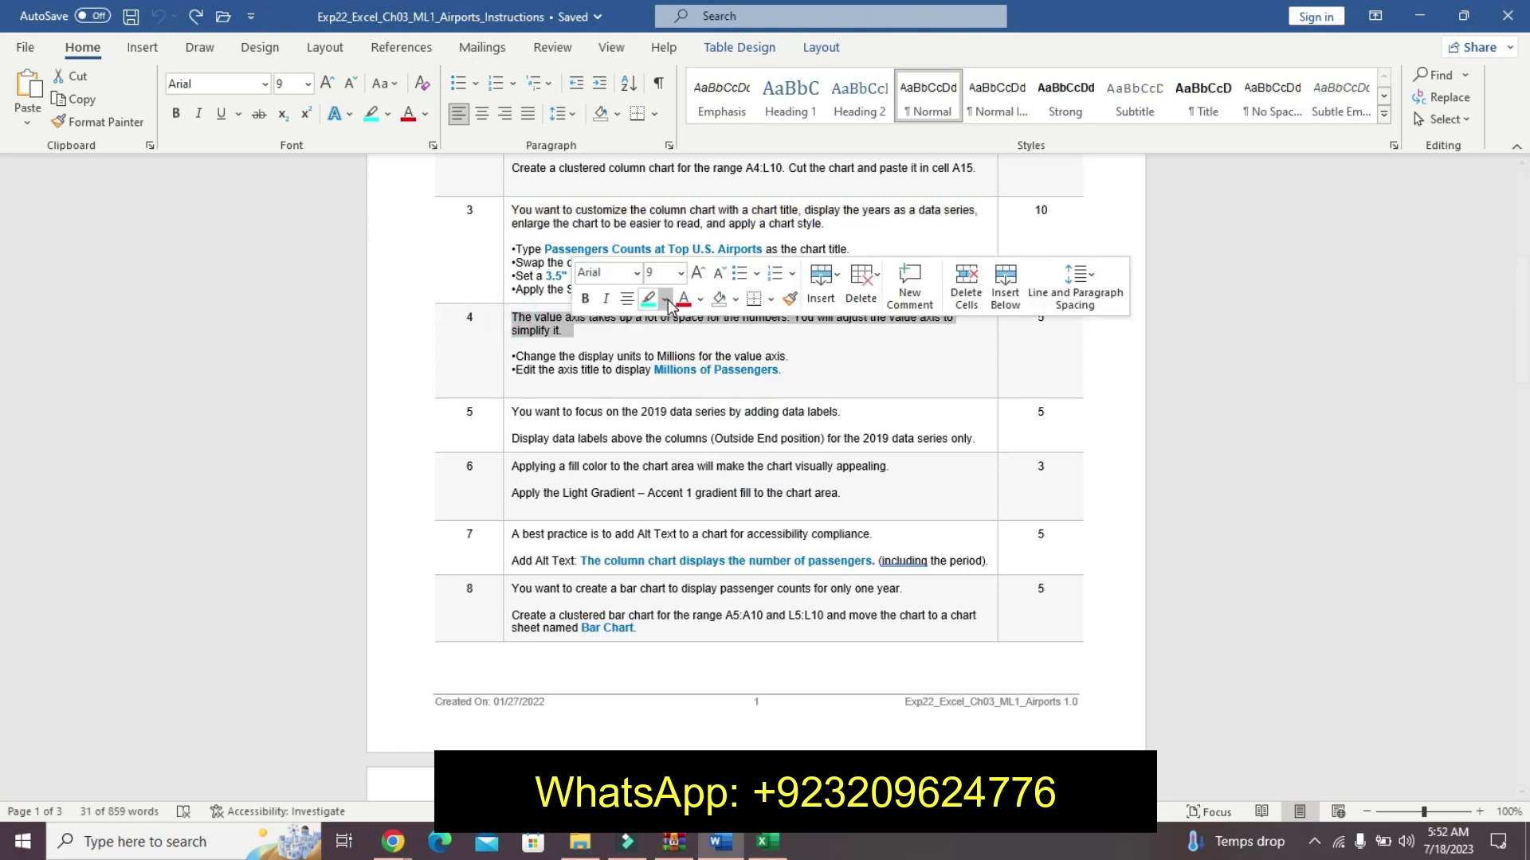
left_click(668, 306)
left_click(652, 327)
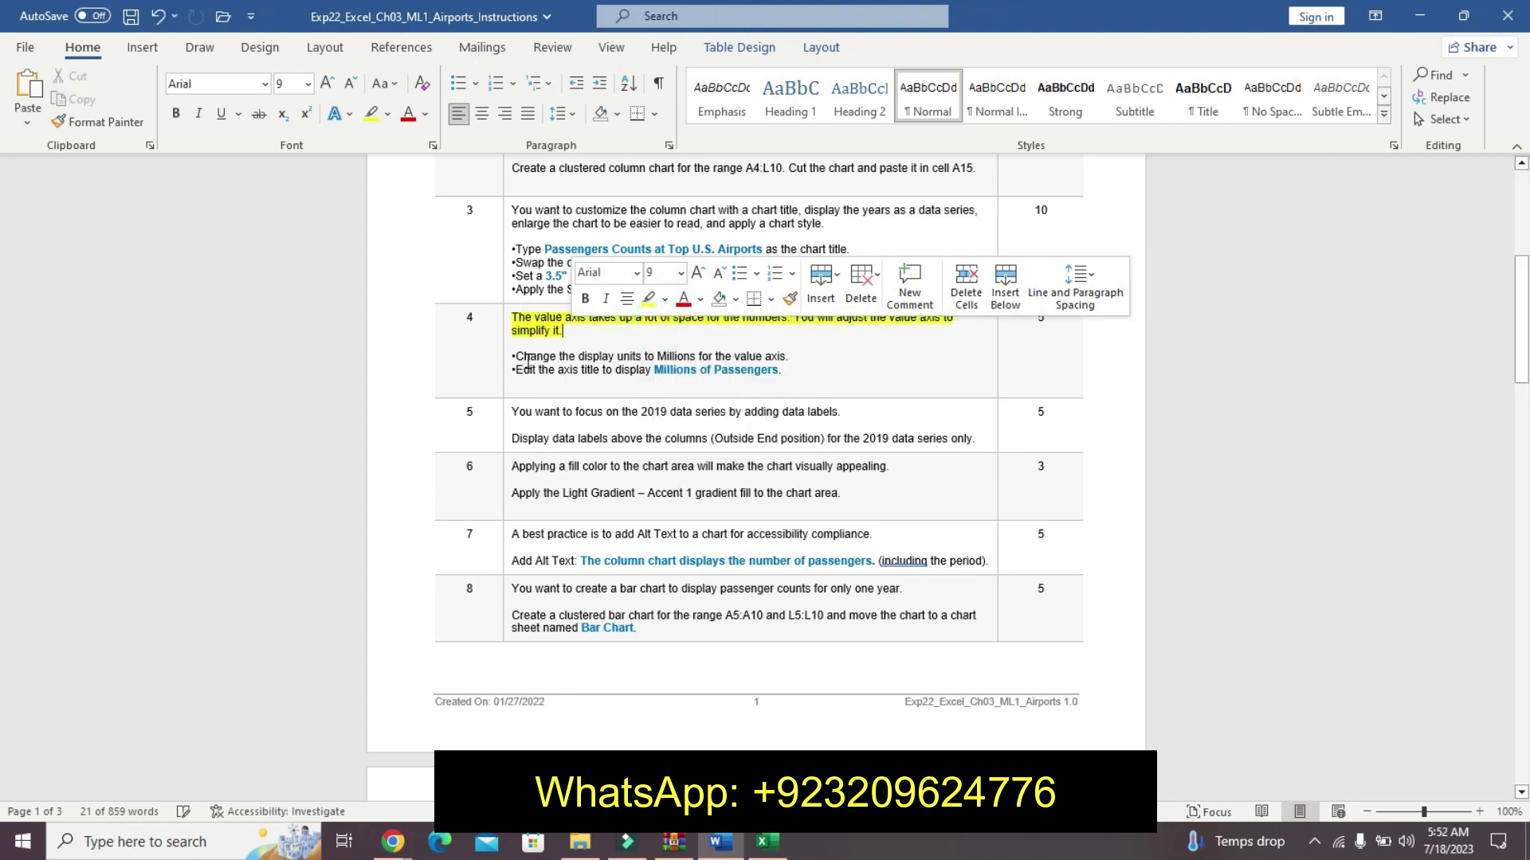
- Make step 4's bullet lines 22 pt, bold and turquoise-highlighted
left_click_drag(514, 357, 797, 372)
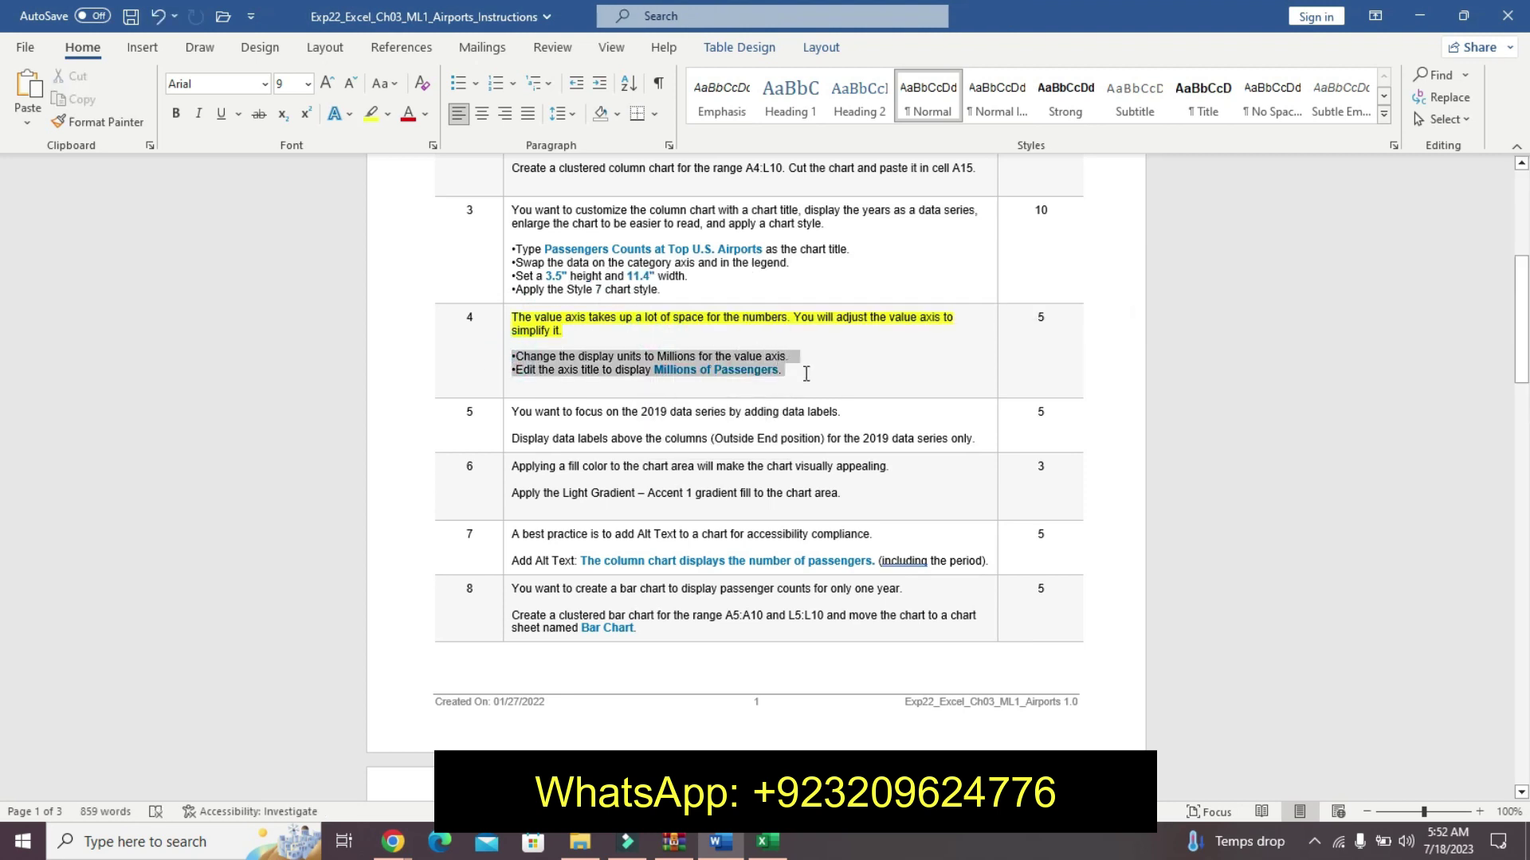
left_click(913, 315)
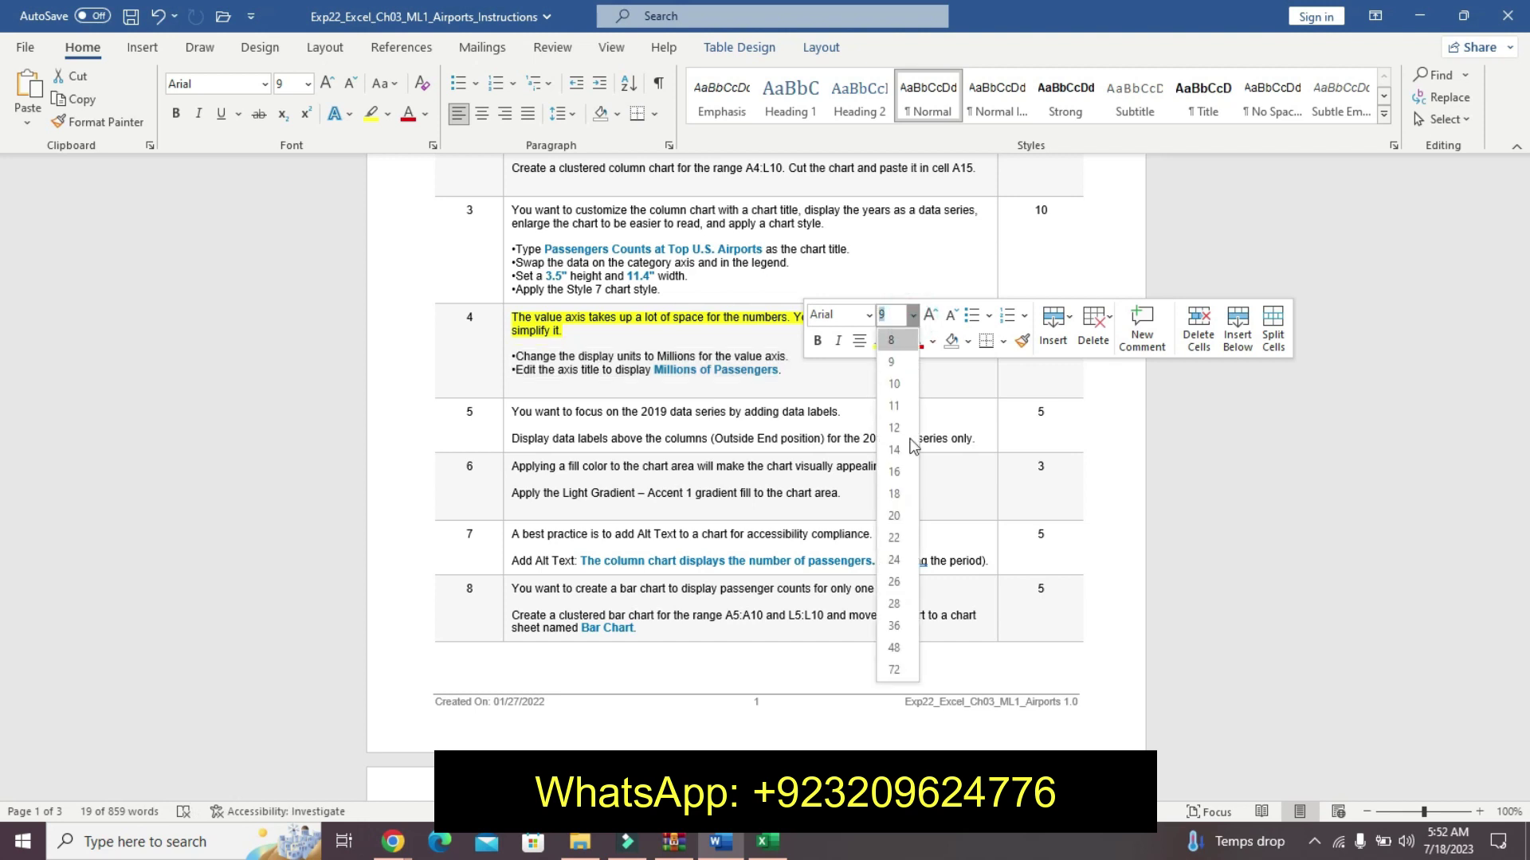
left_click(892, 538)
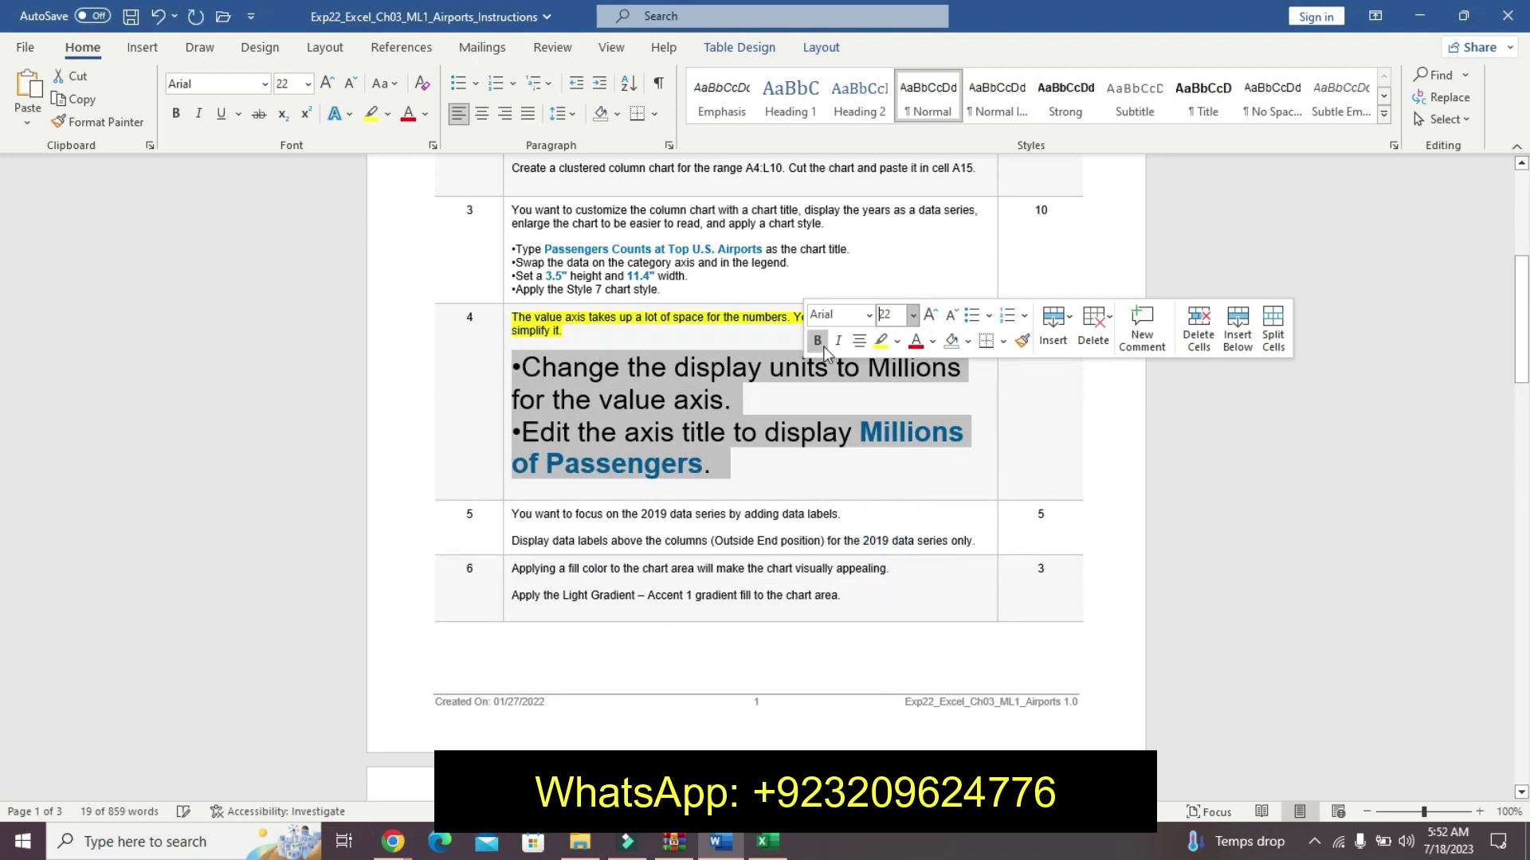
left_click(817, 341)
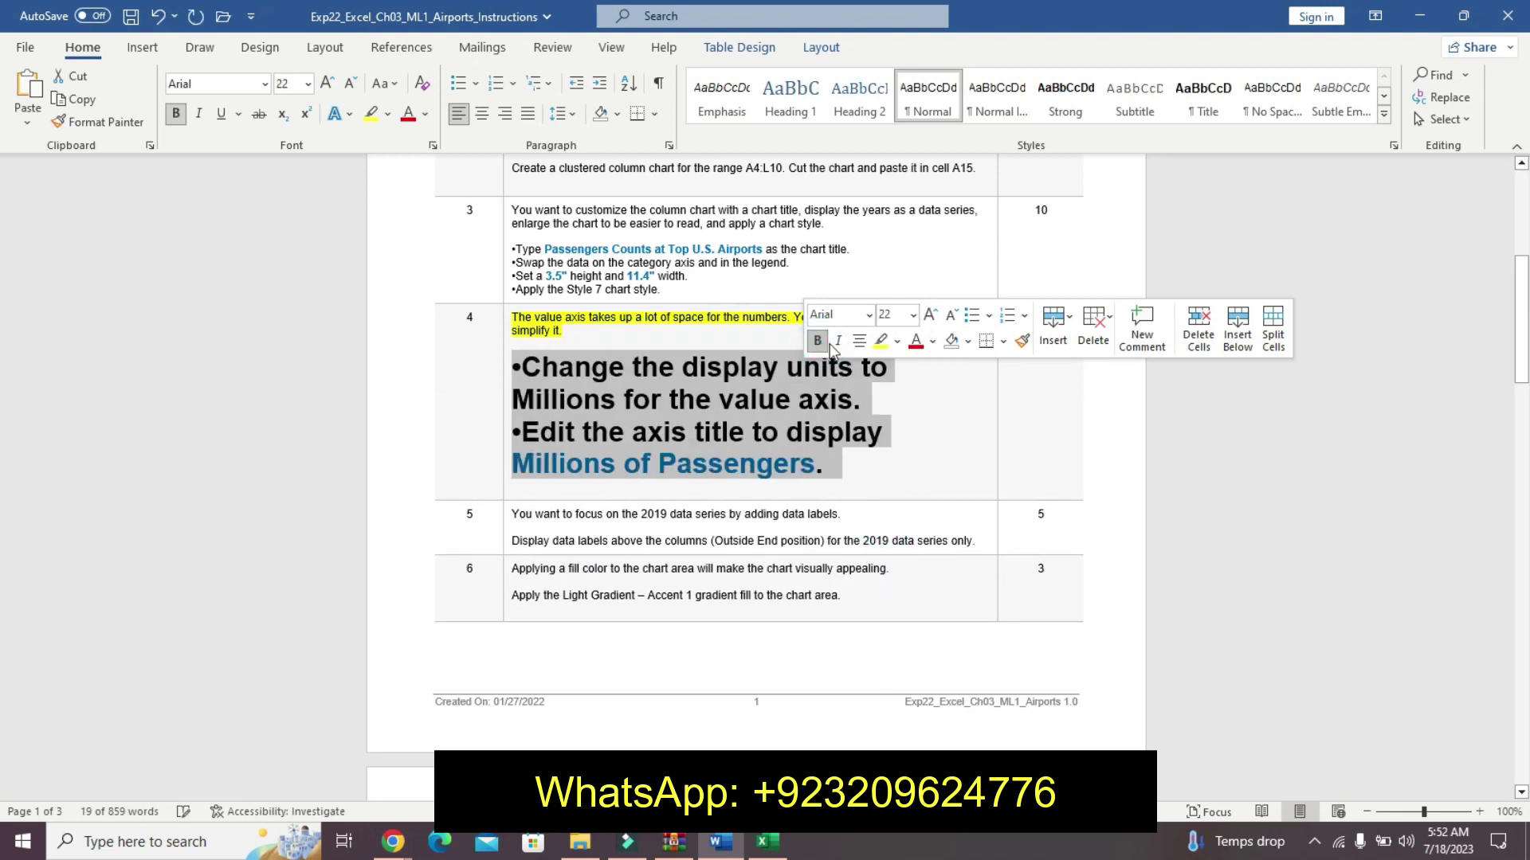
left_click(897, 343)
left_click(951, 373)
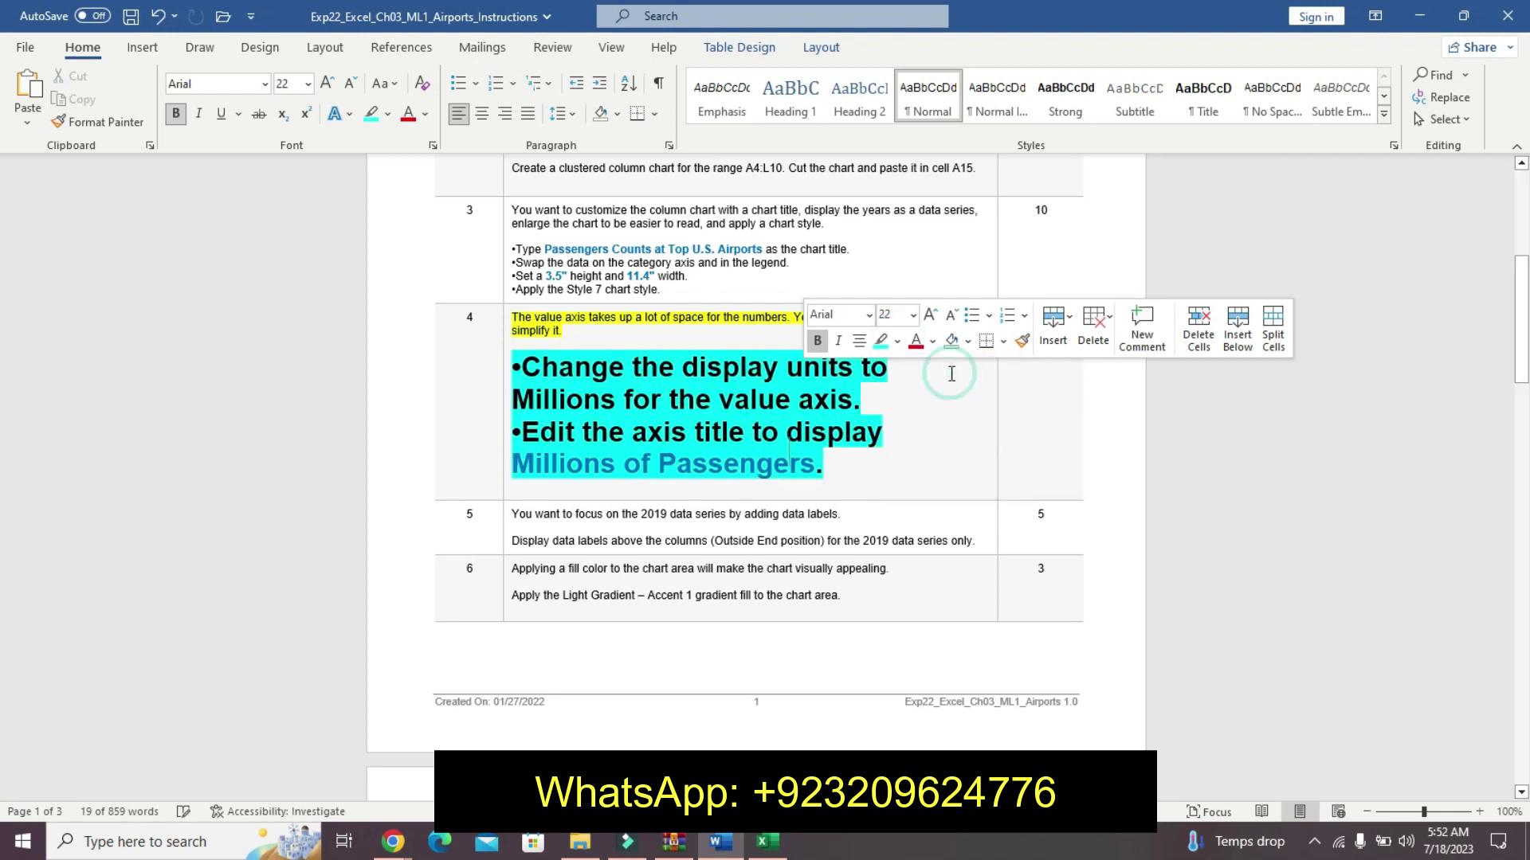
left_click_drag(523, 368, 806, 354)
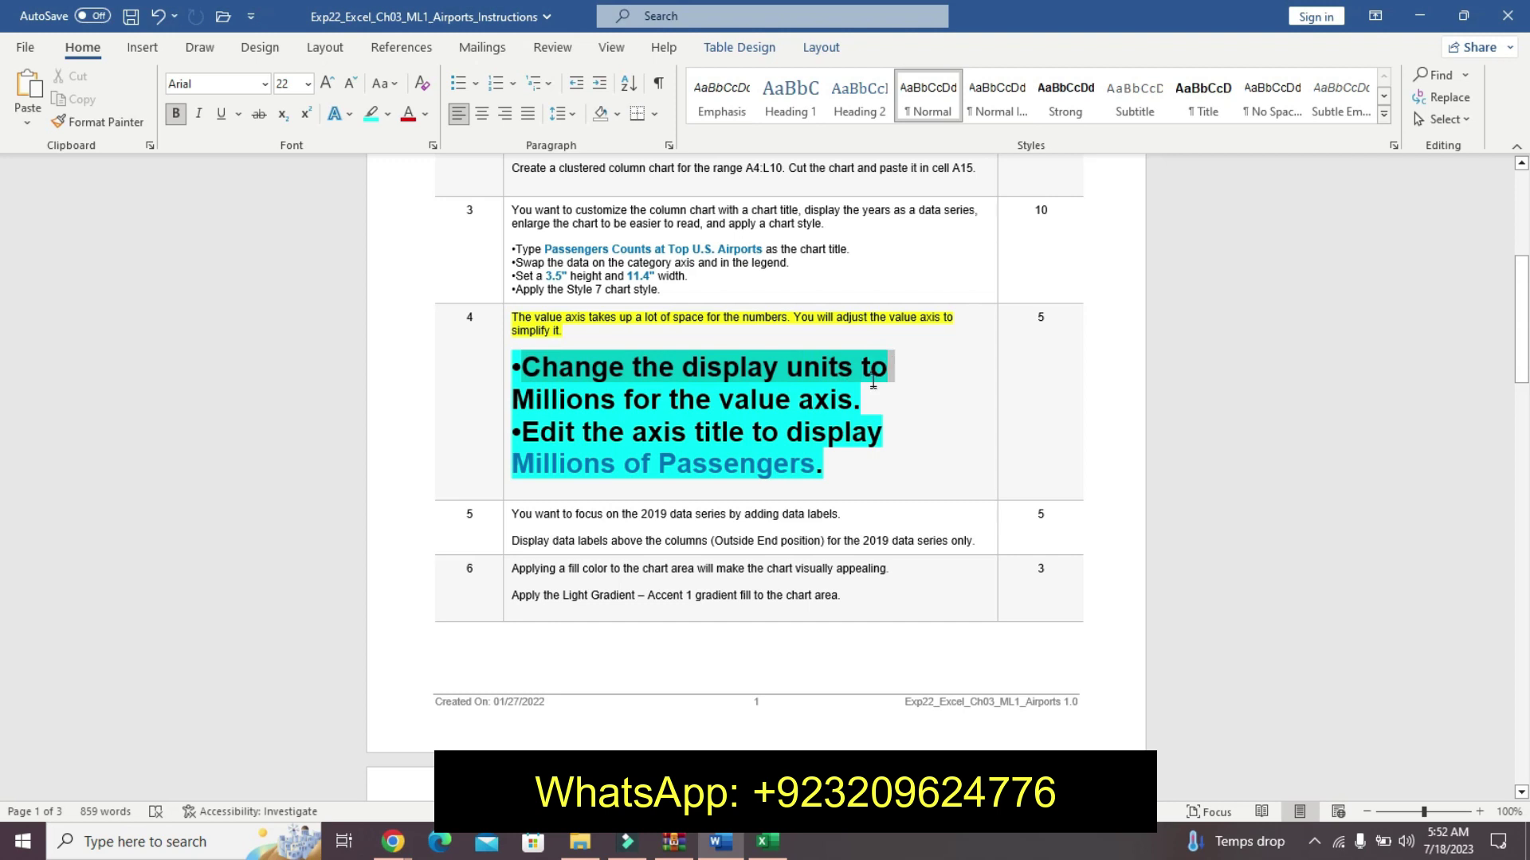
left_click_drag(846, 371, 876, 395)
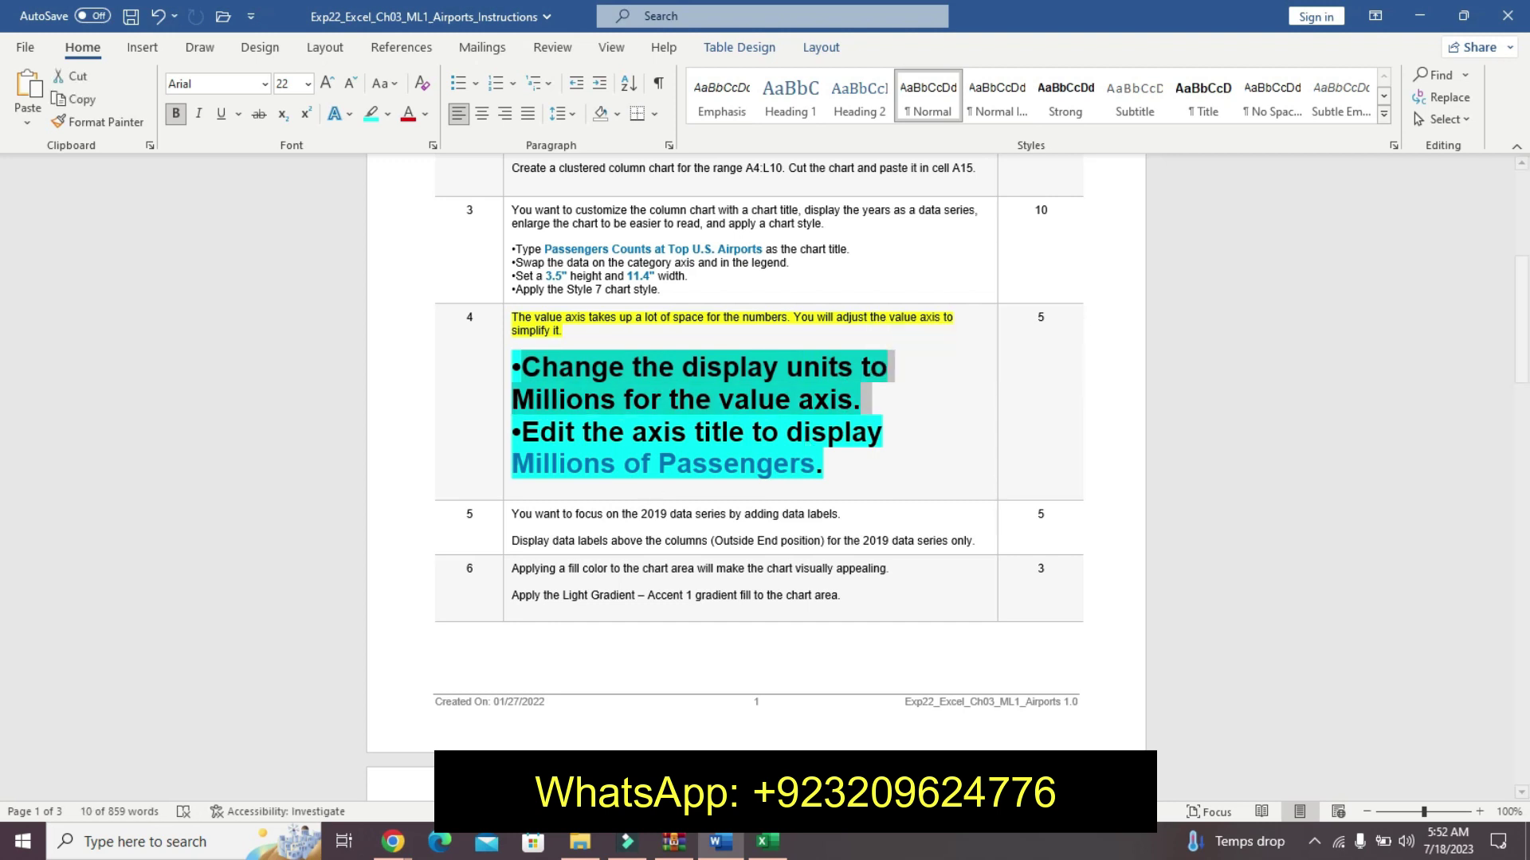
- Set the value axis display units to 10000000 in Format Axis, then switch to Word
left_click(767, 841)
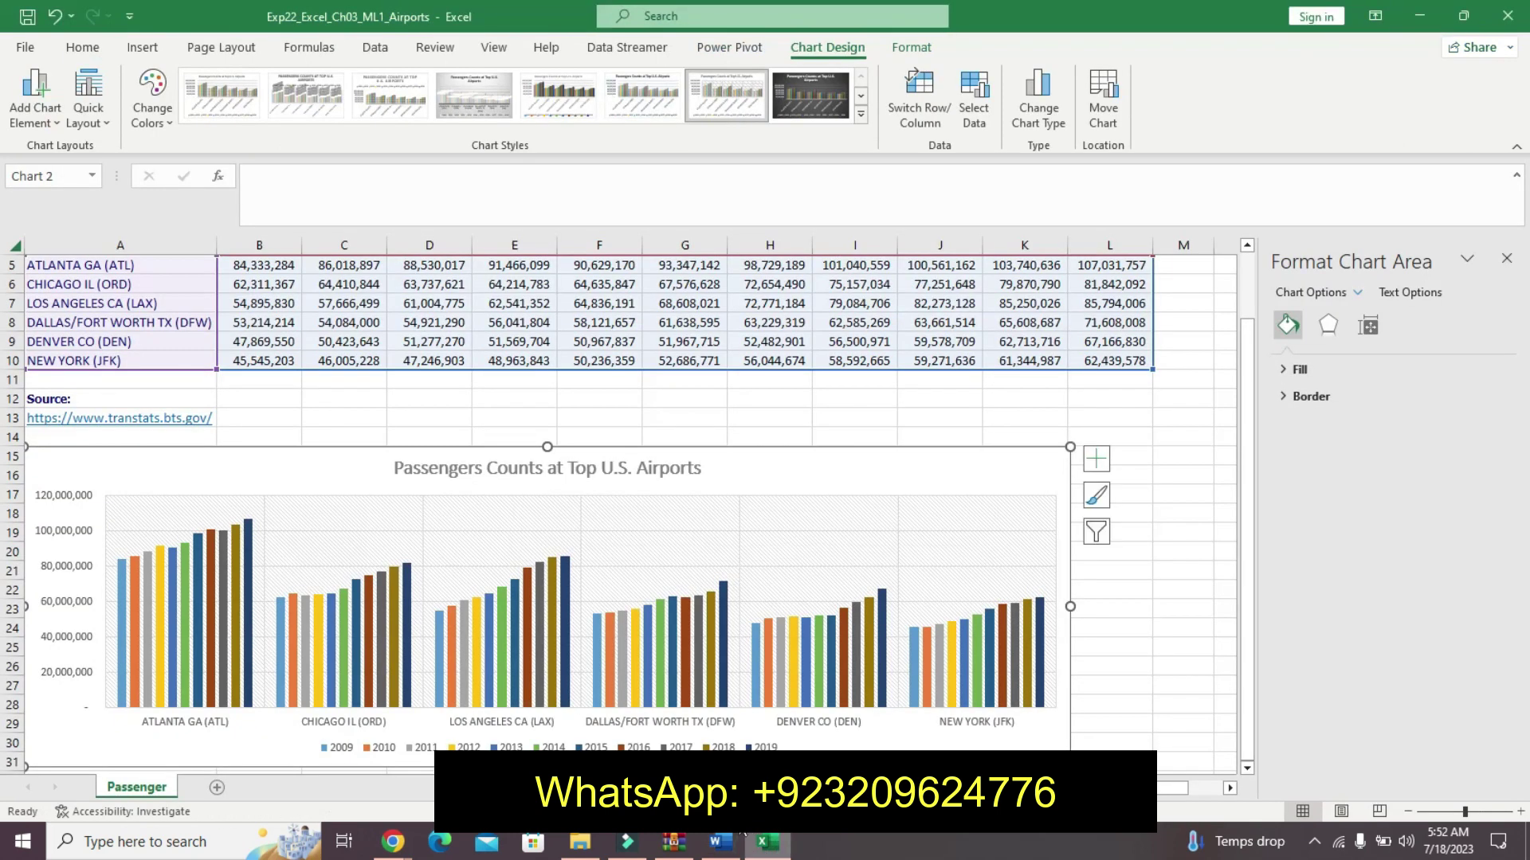
left_click(79, 645)
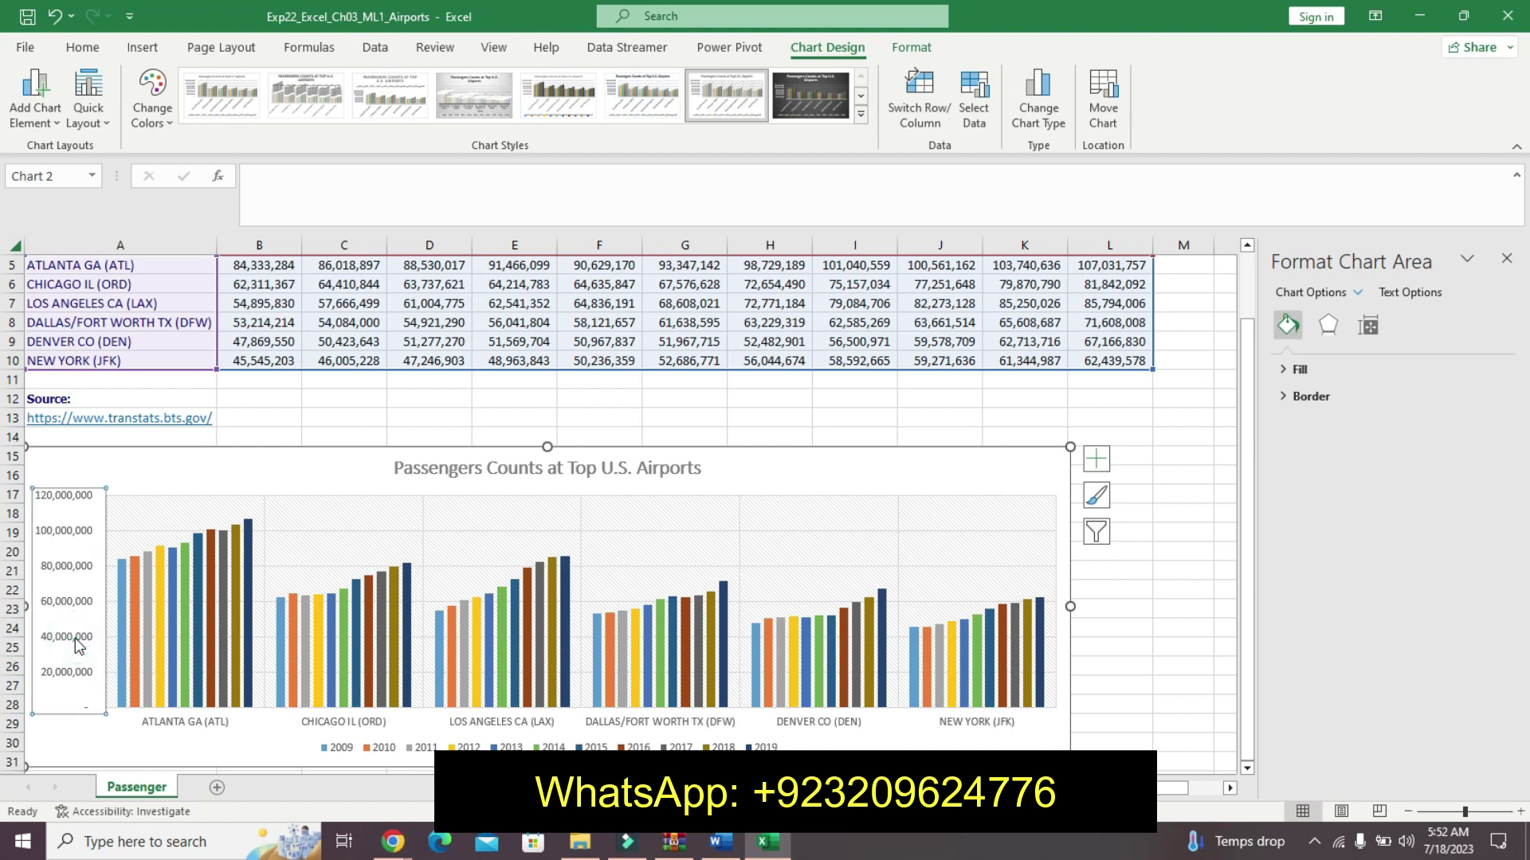
right_click(78, 642)
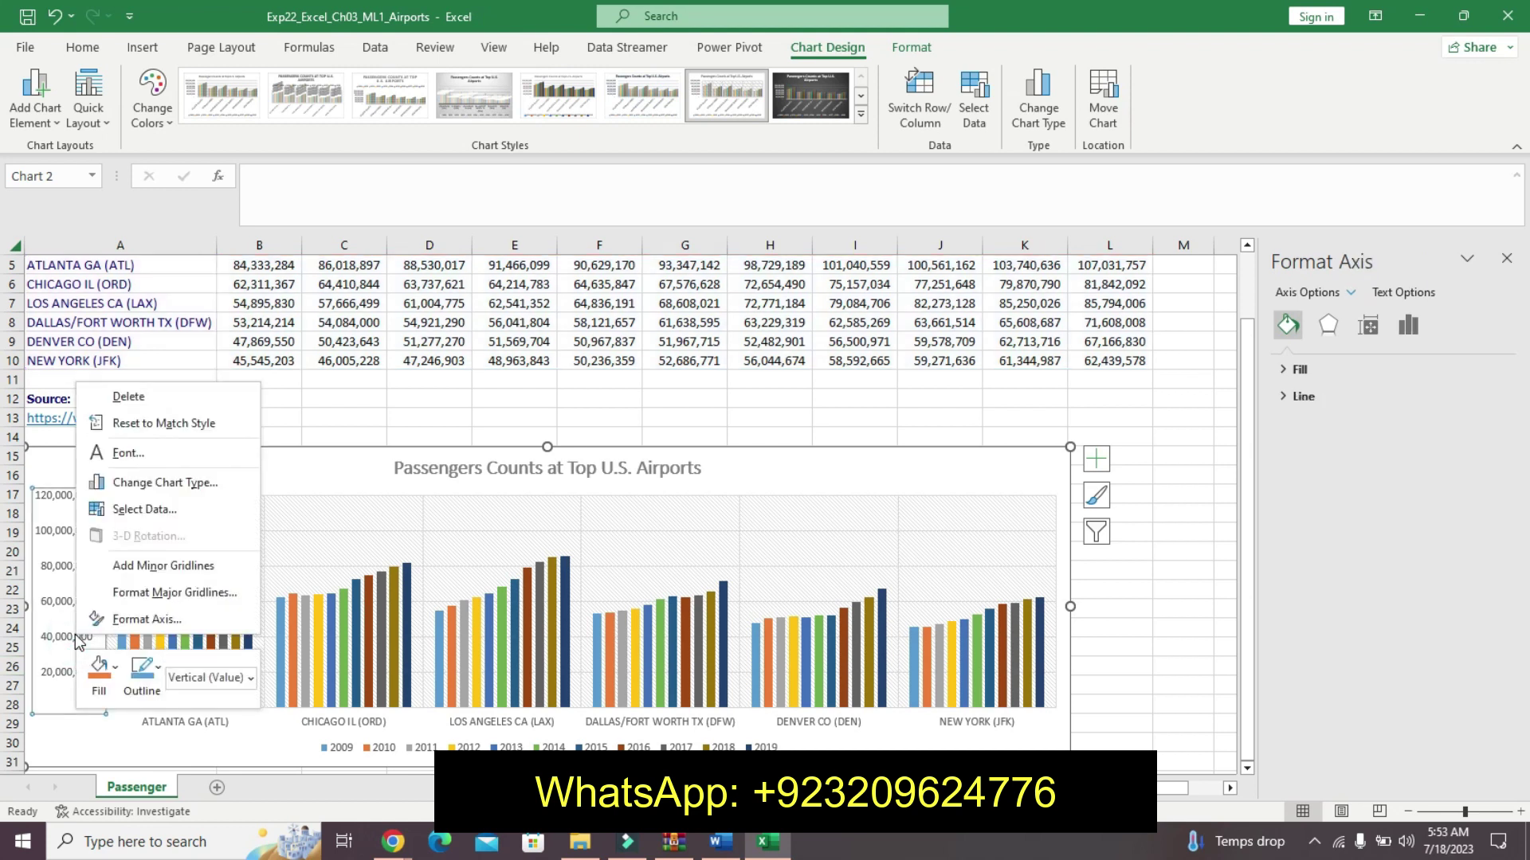
left_click(132, 619)
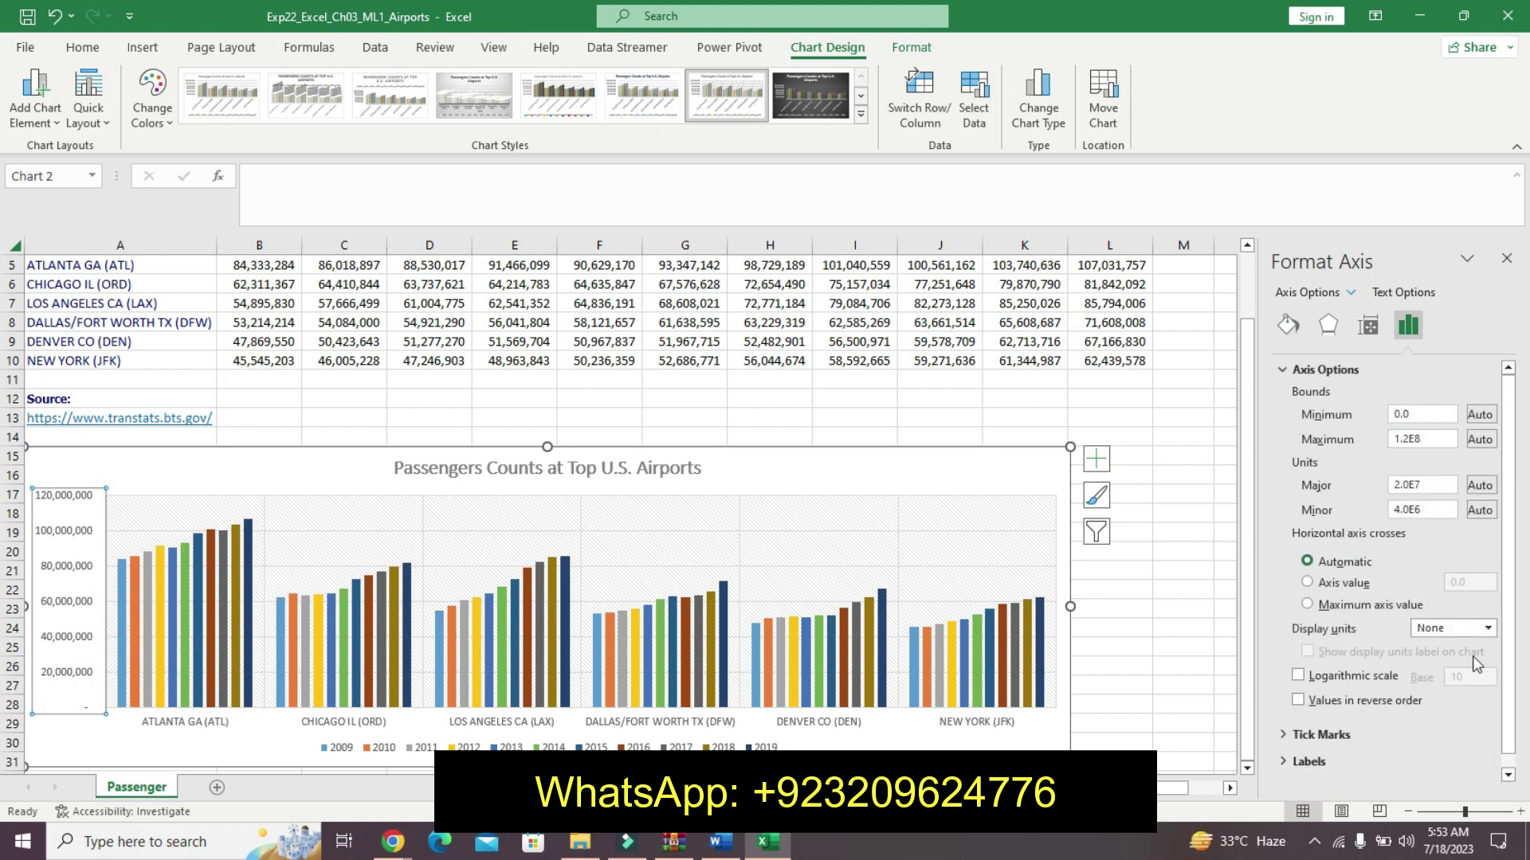
left_click(1487, 628)
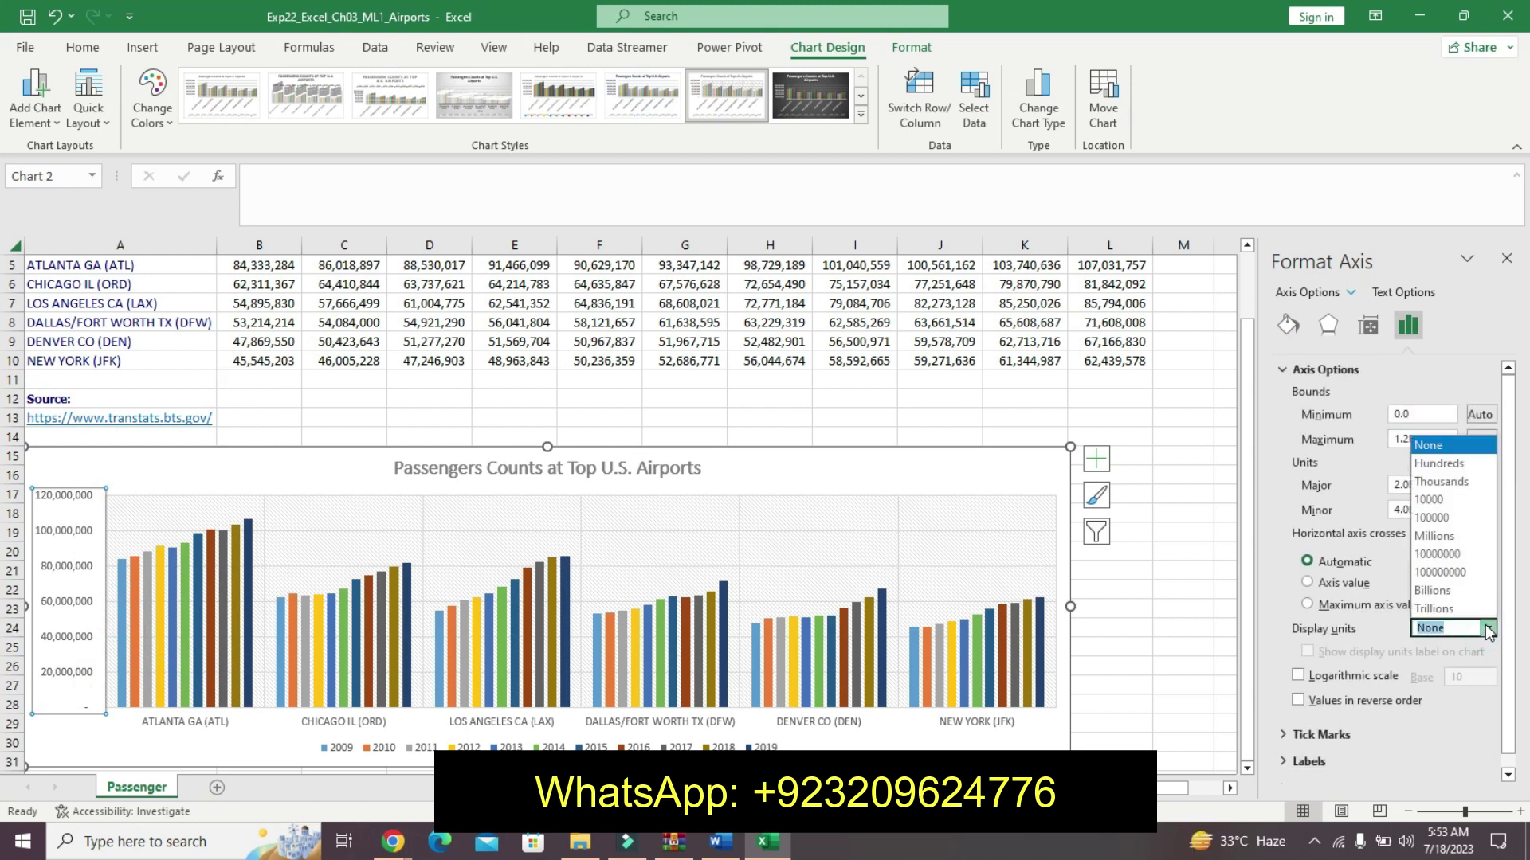
left_click(1475, 549)
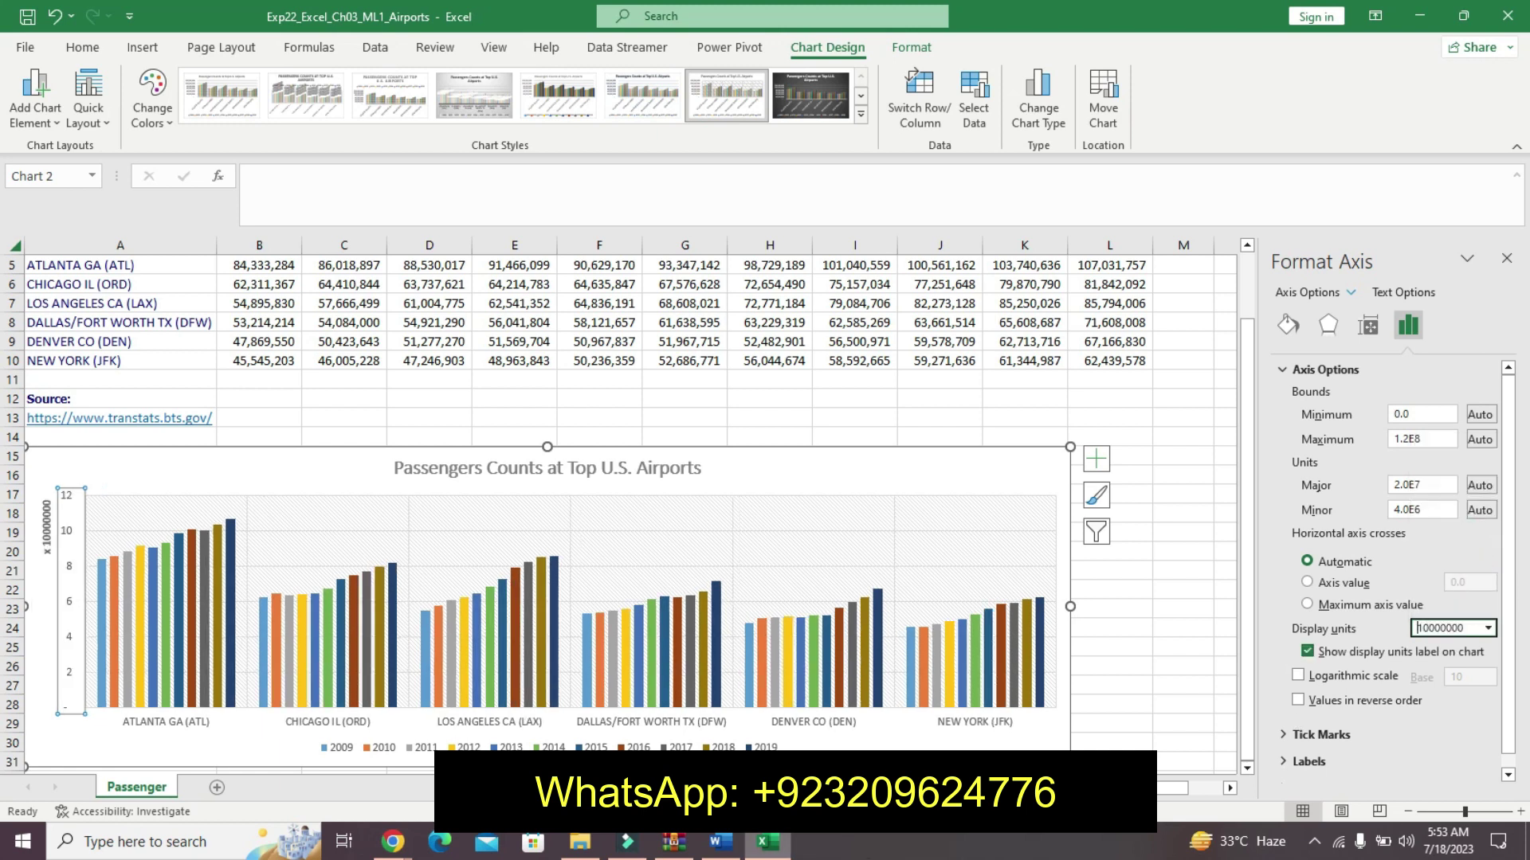
left_click(720, 842)
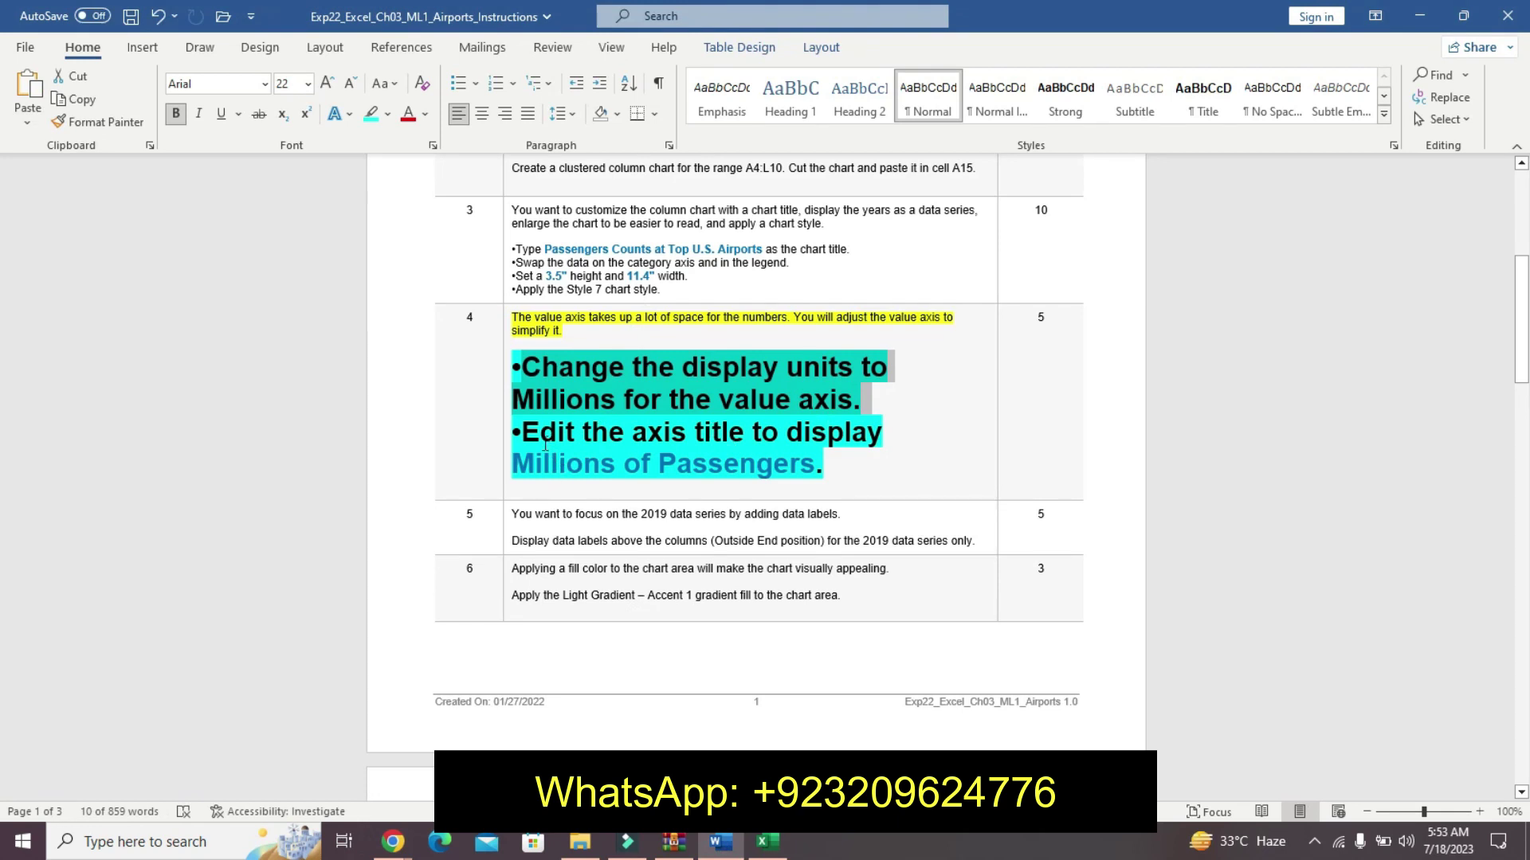
- Copy 'Millions of Passengers' from the instructions and return to Excel
left_click(739, 464)
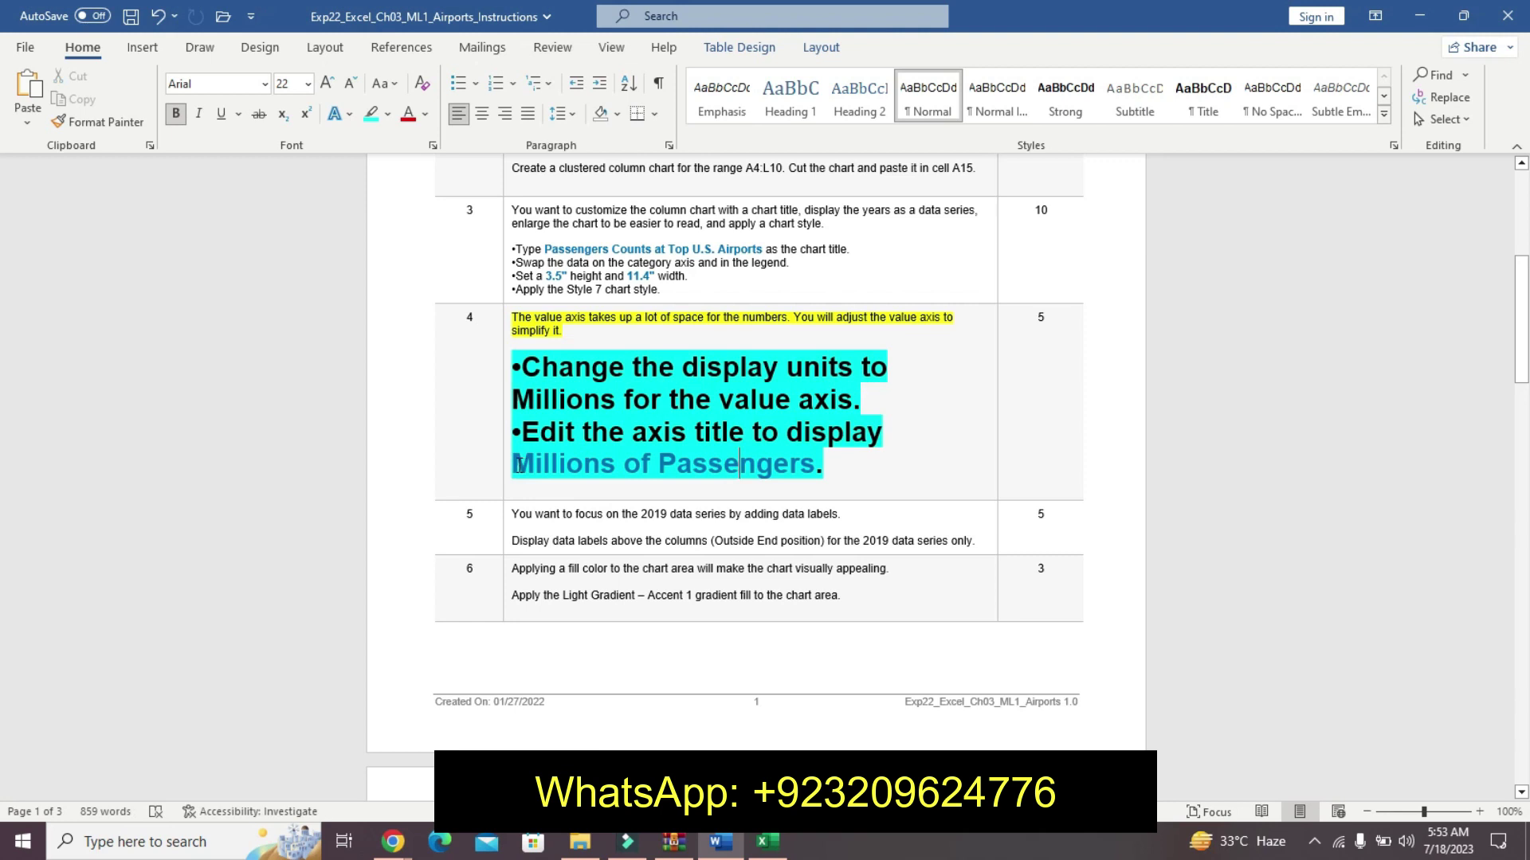
left_click_drag(513, 469, 751, 460)
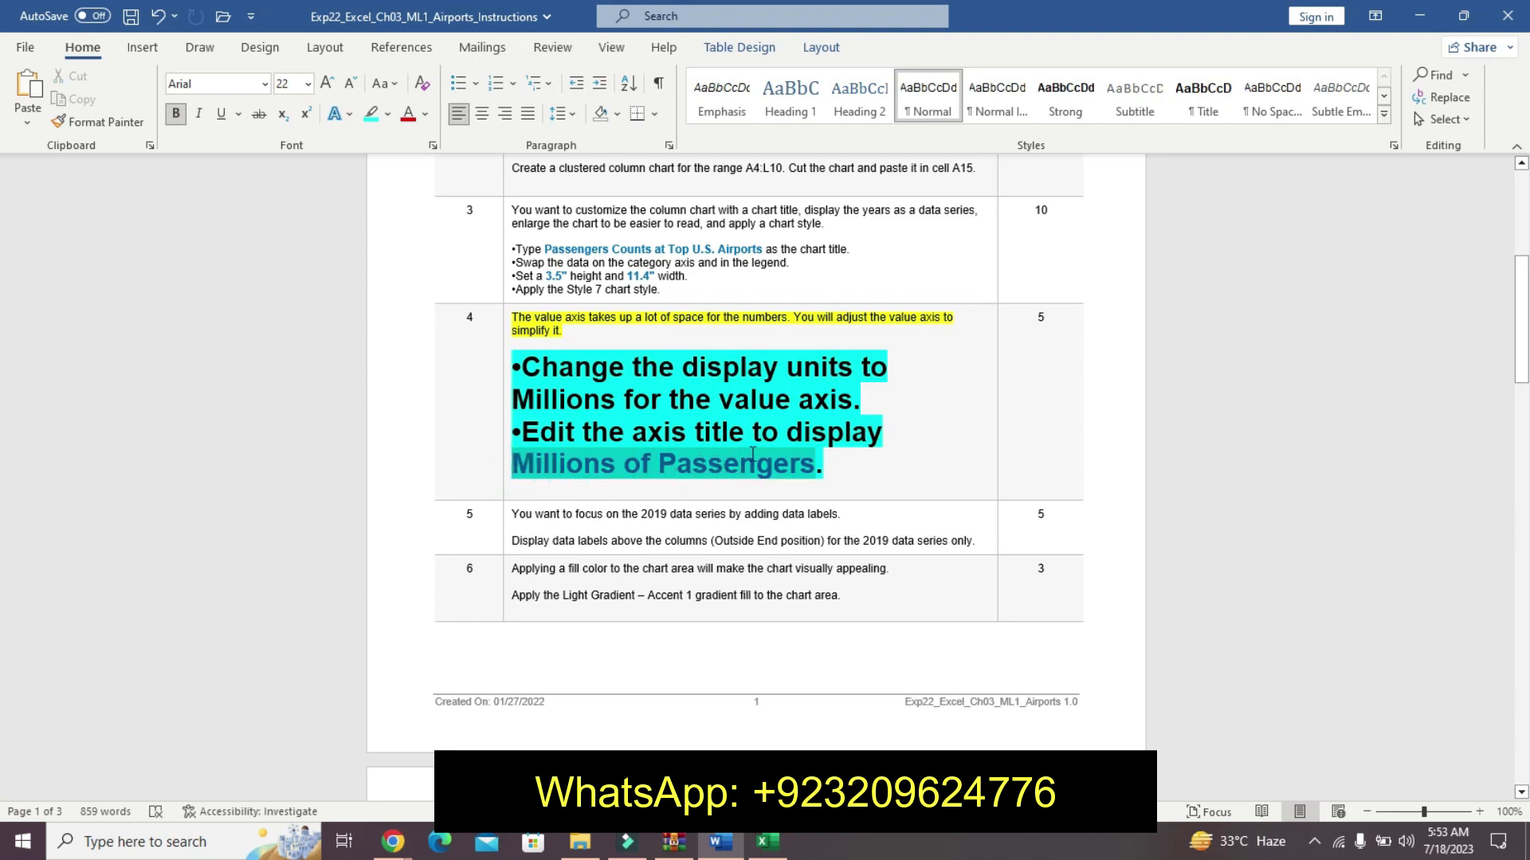
key("ctrl+c")
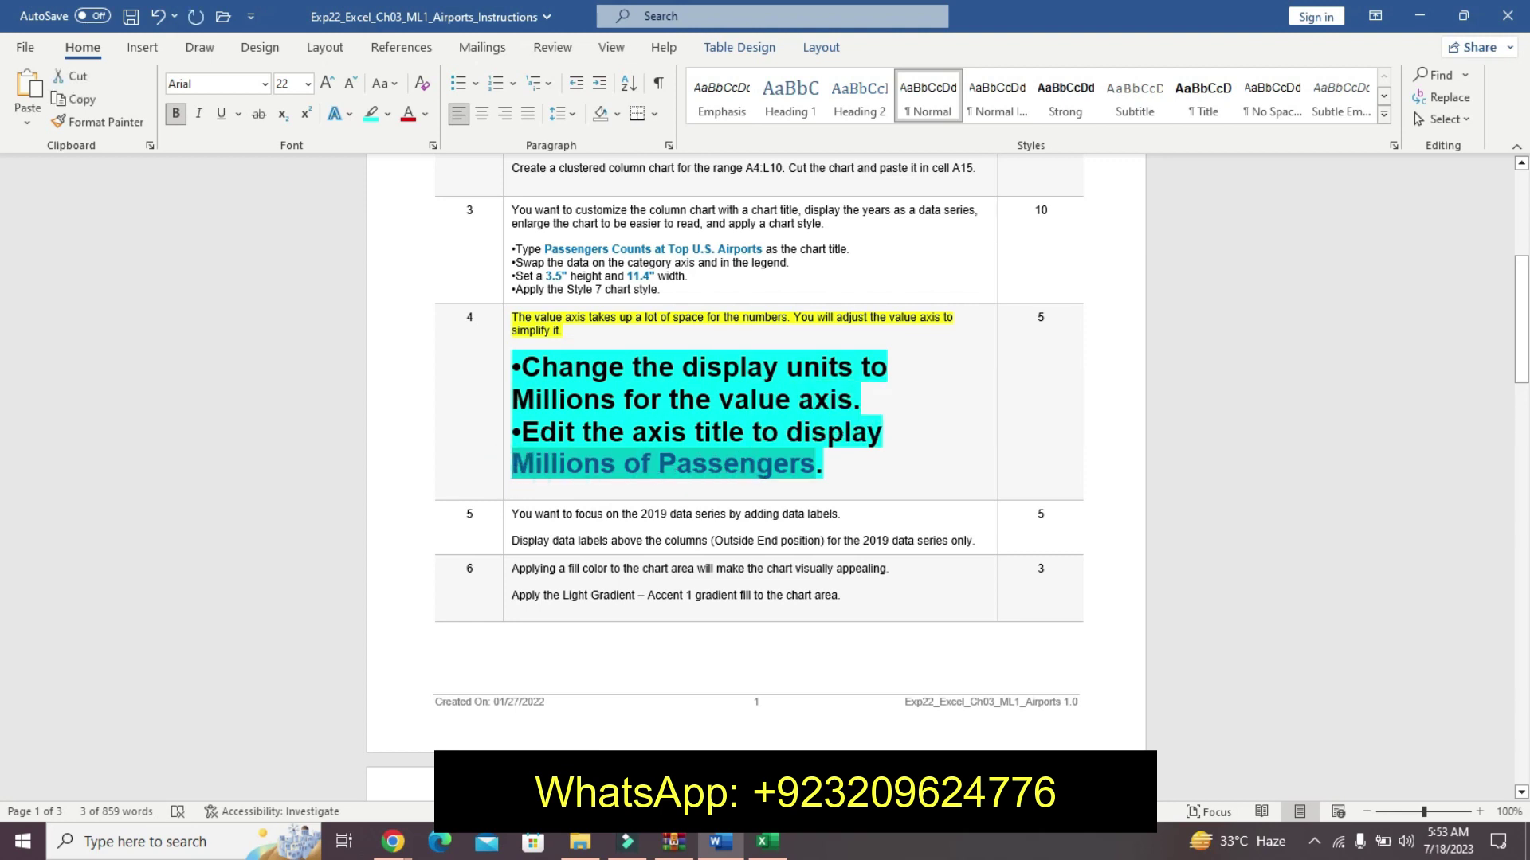
left_click(767, 841)
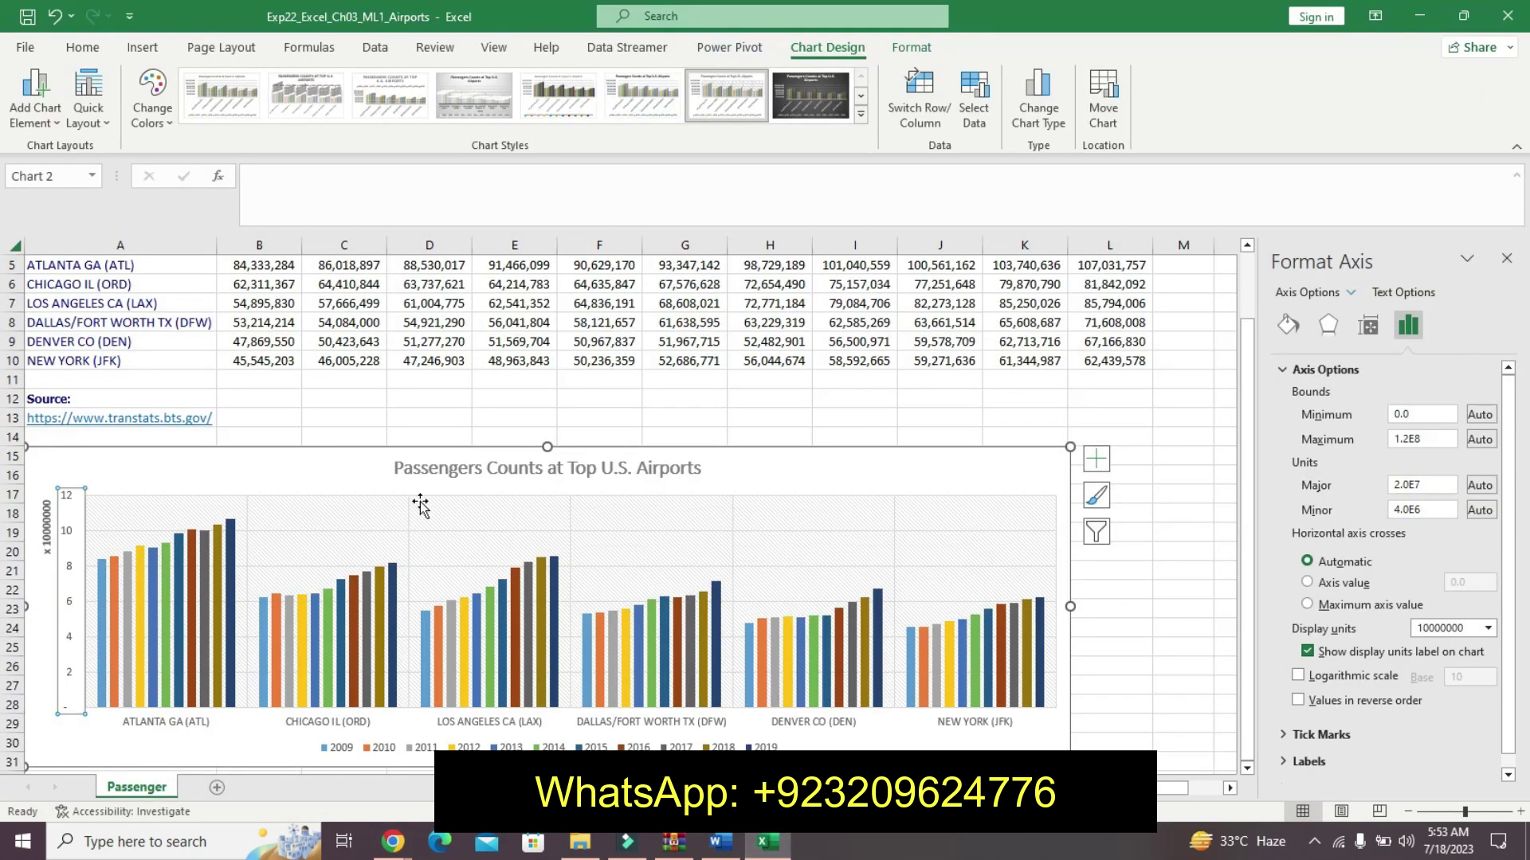
- Paste 'Millions of Passengers' into the axis display units label via the formula bar
left_click(47, 527)
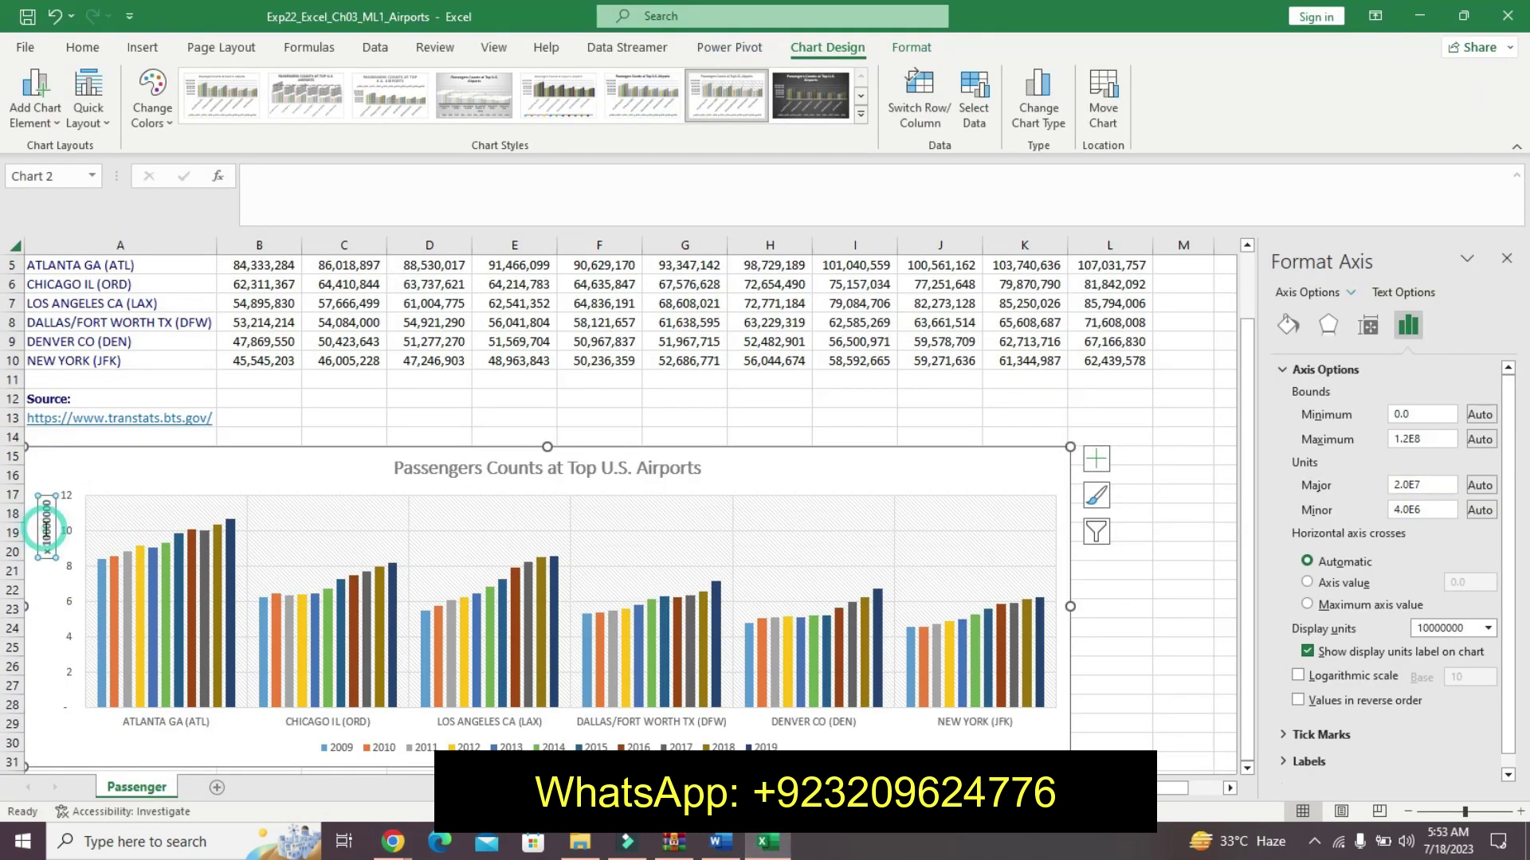
left_click(301, 188)
key("ctrl+v")
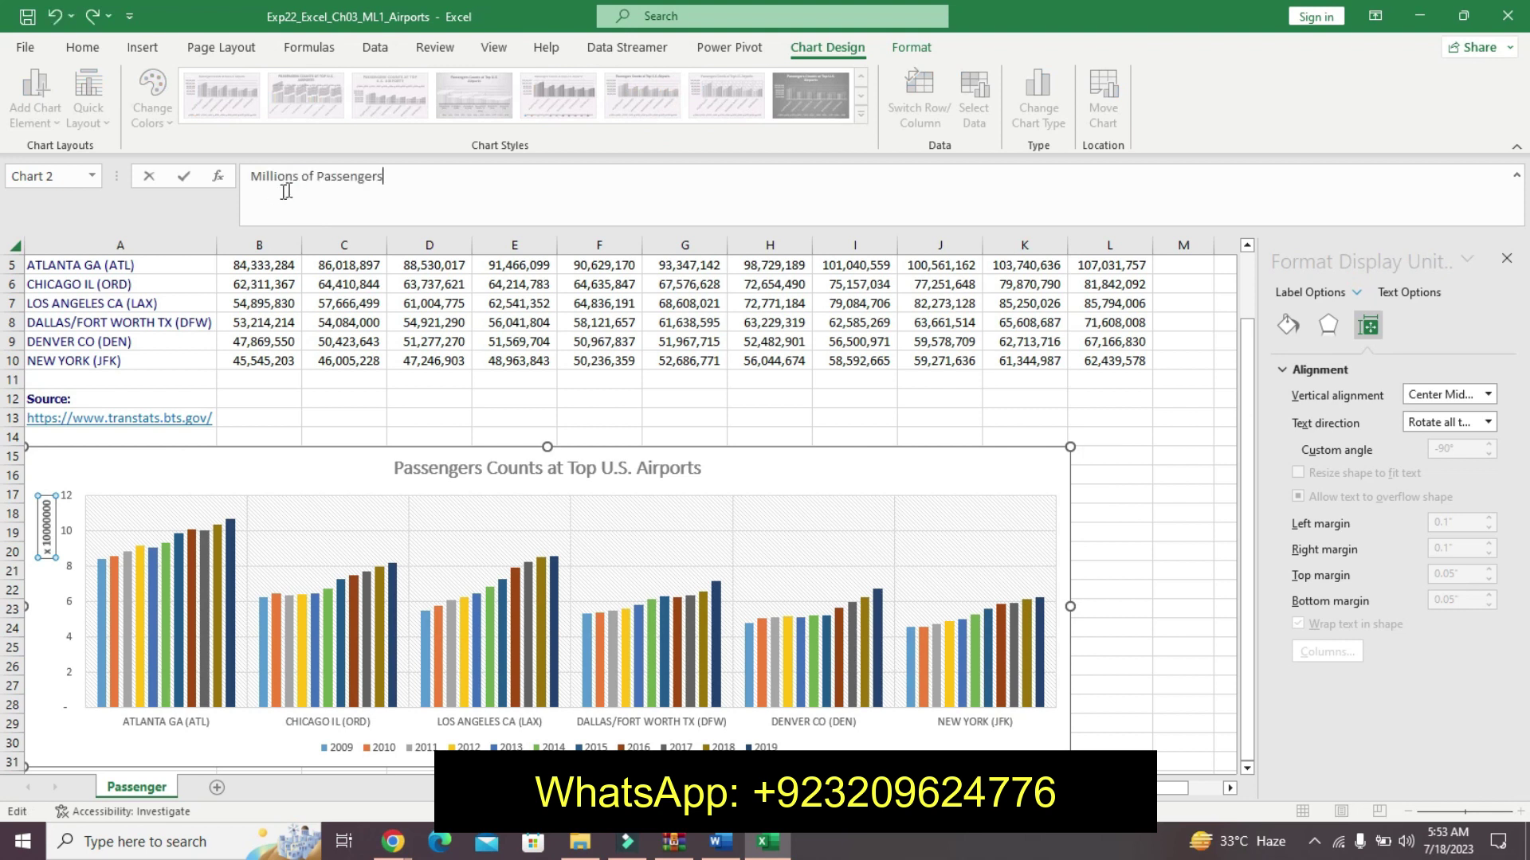
key("Return")
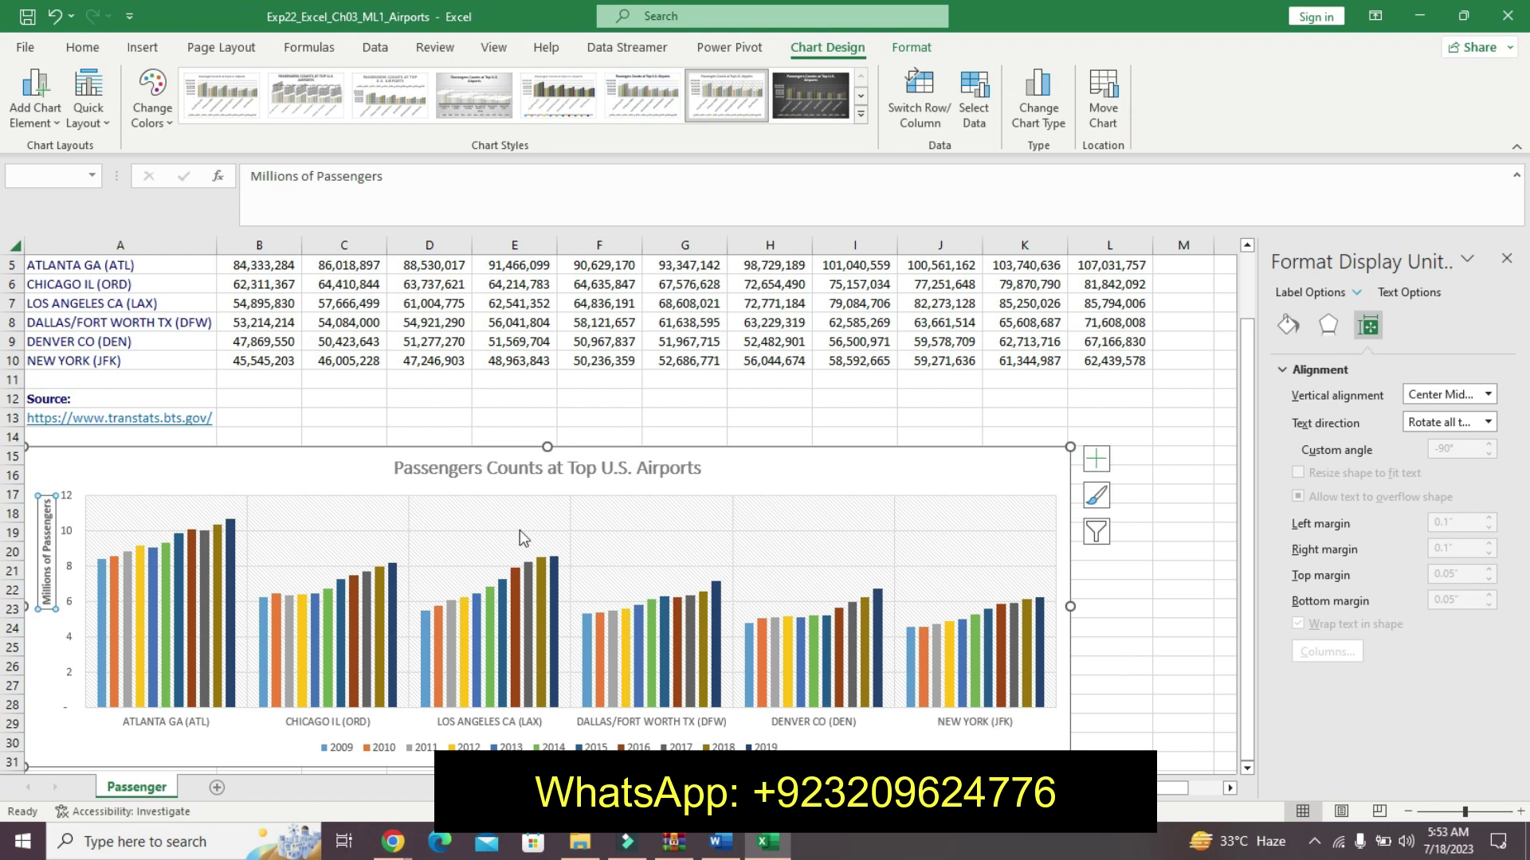
left_click(75, 612)
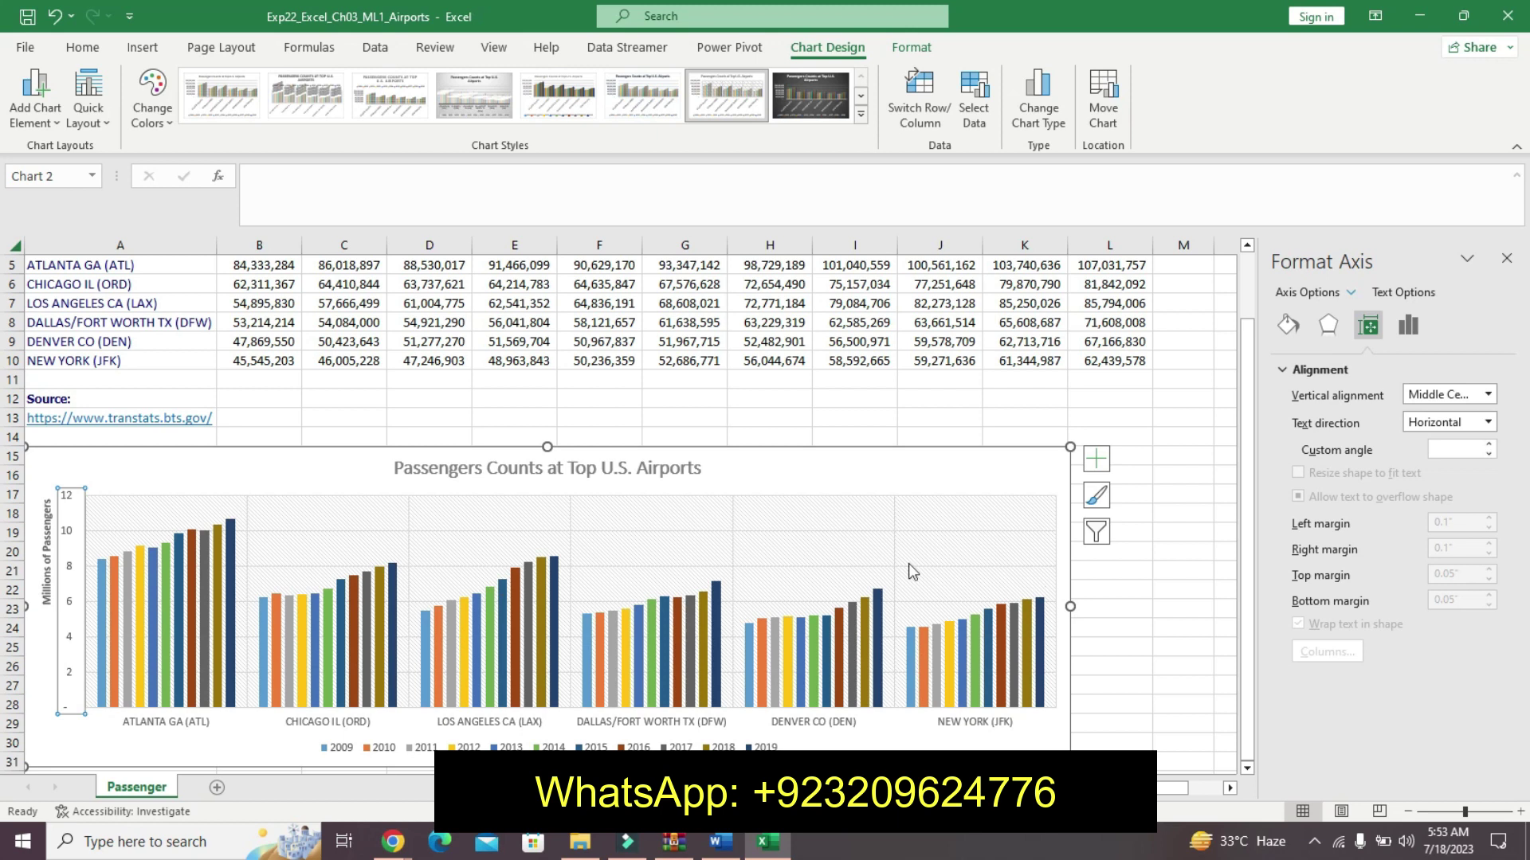
- Reopen Format Axis and browse its Effects, Fill and Size tabs back to Axis Options
right_click(81, 596)
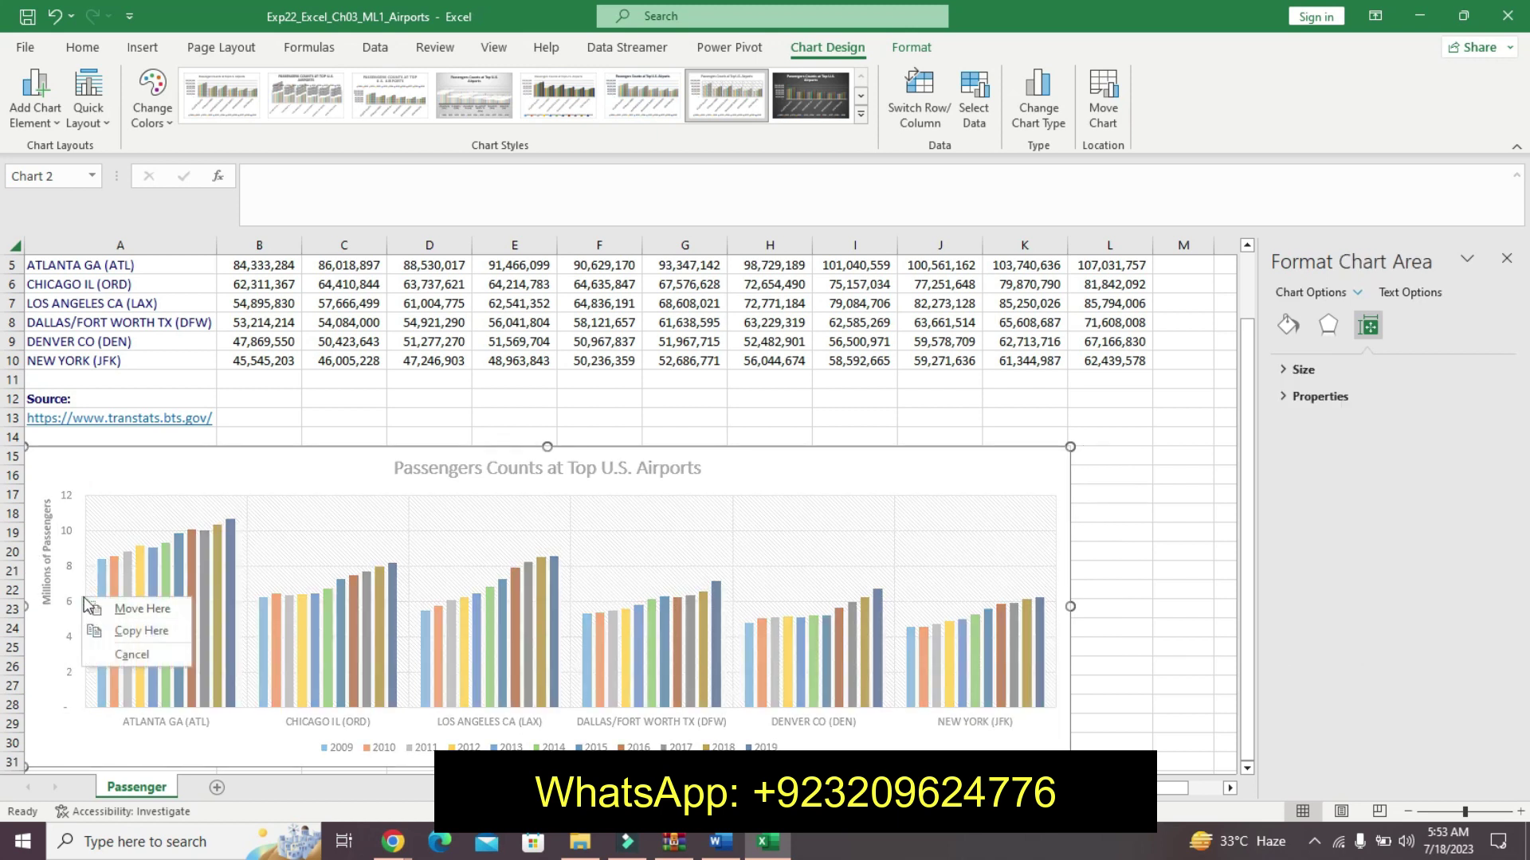
left_click(156, 485)
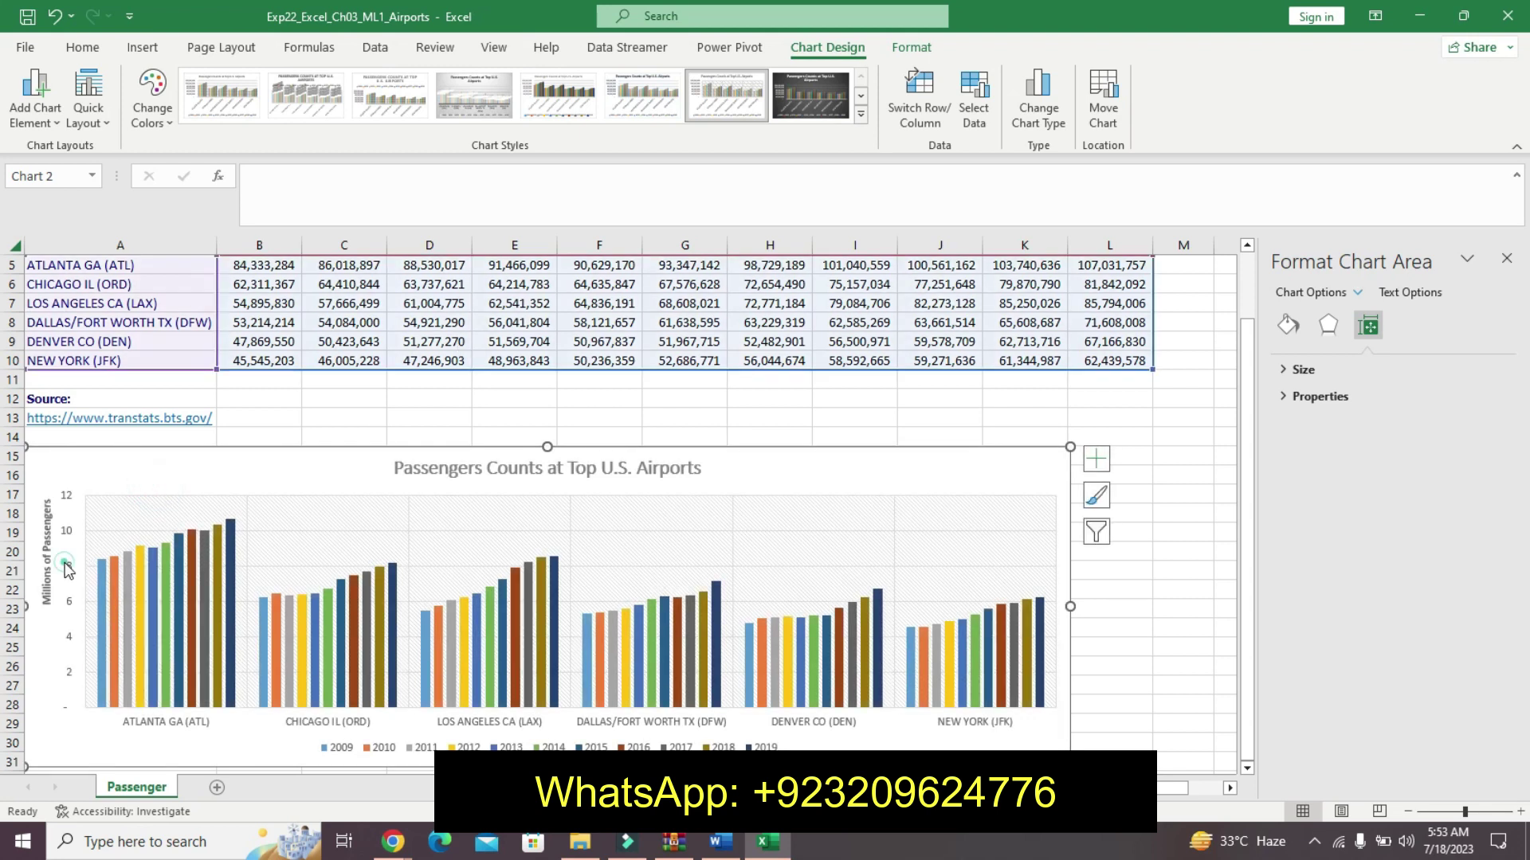
left_click(66, 567)
right_click(67, 567)
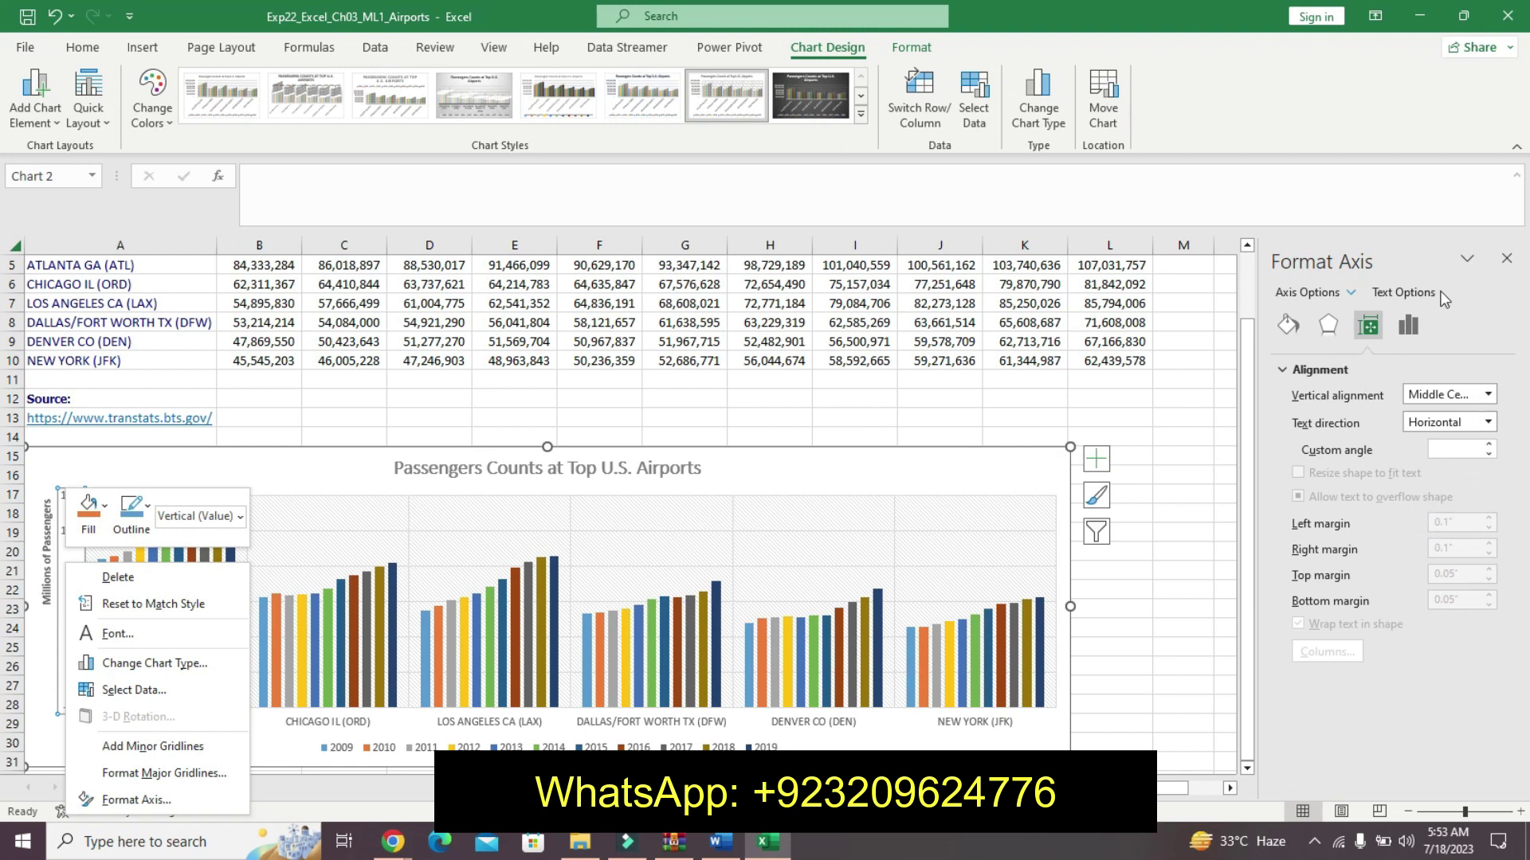
left_click(1320, 325)
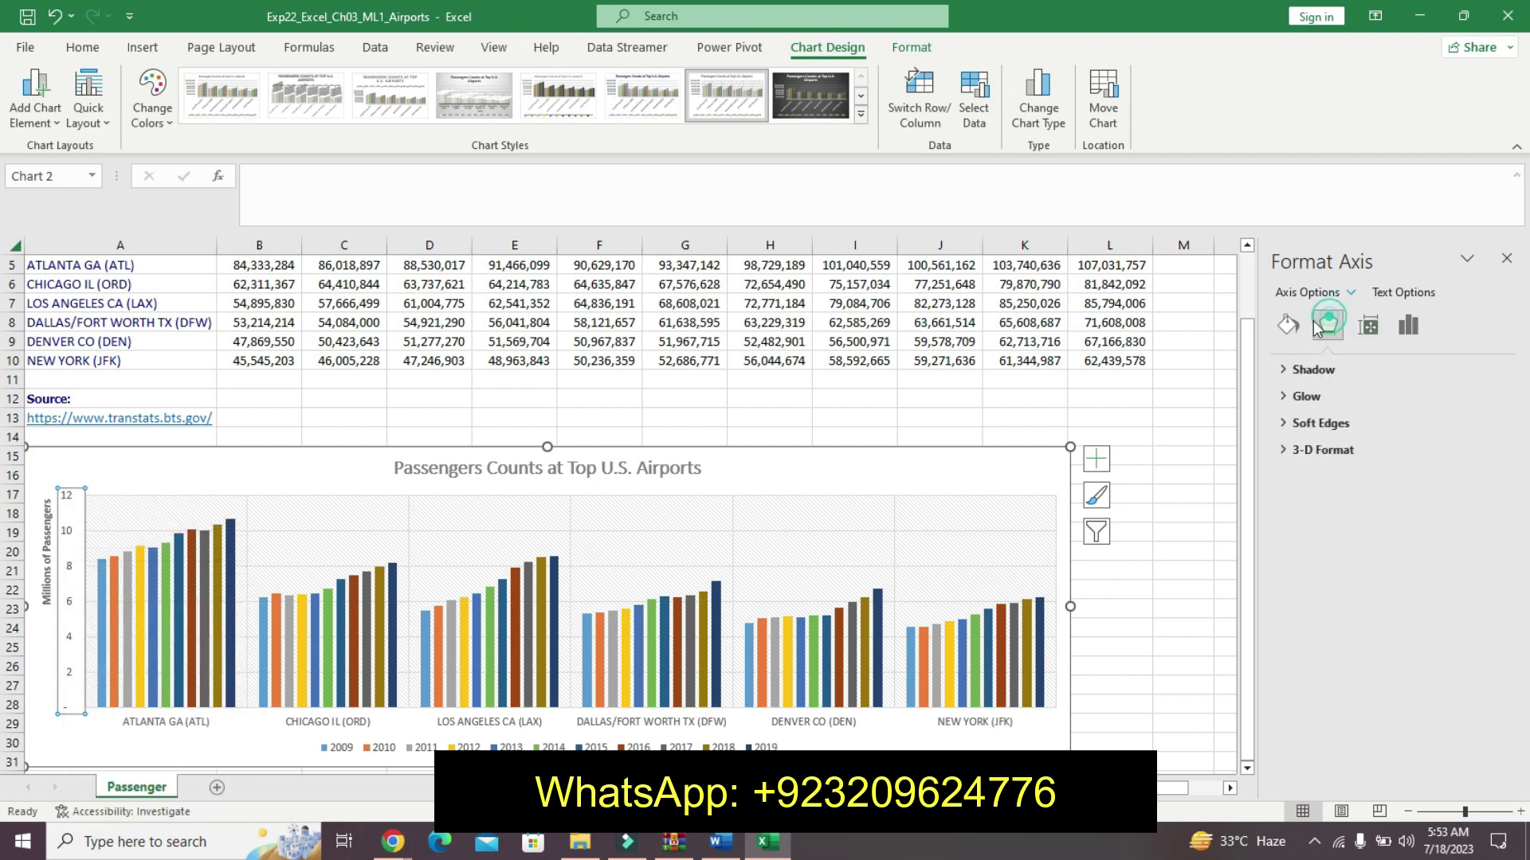
left_click(1289, 324)
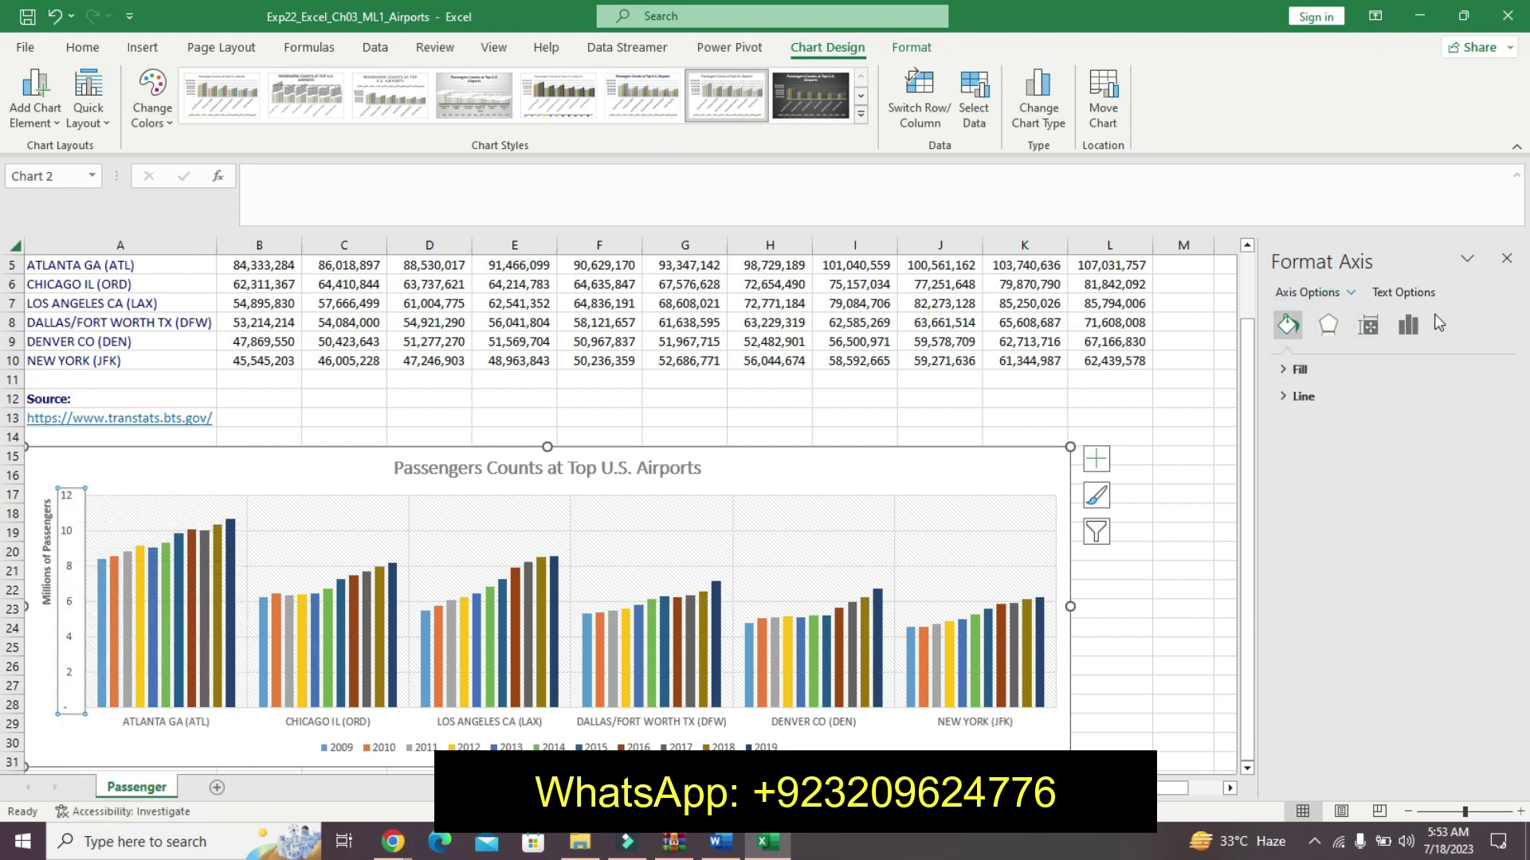
left_click(1301, 371)
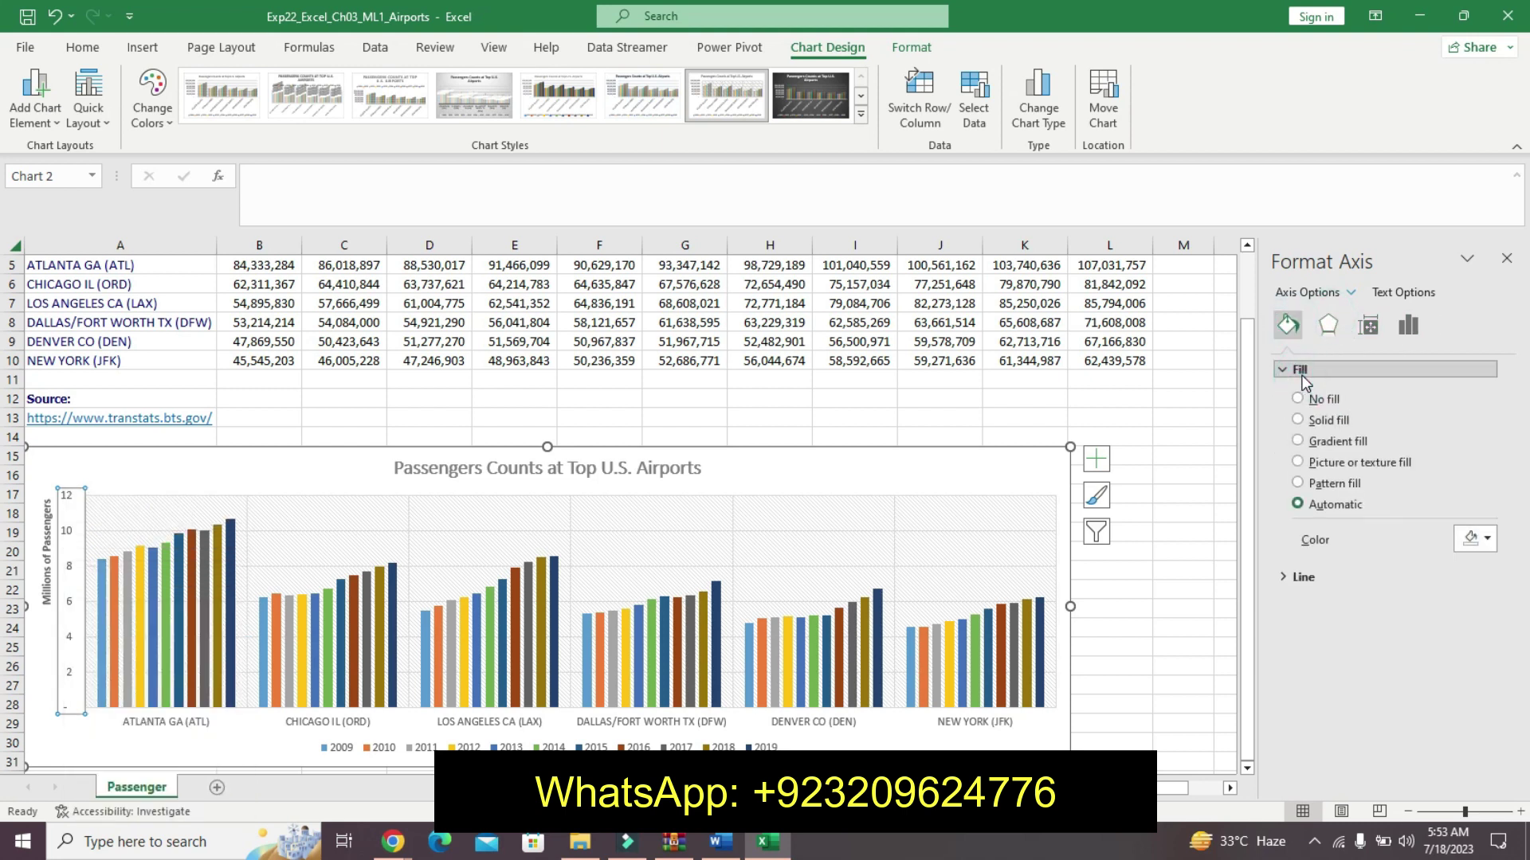
left_click(1327, 325)
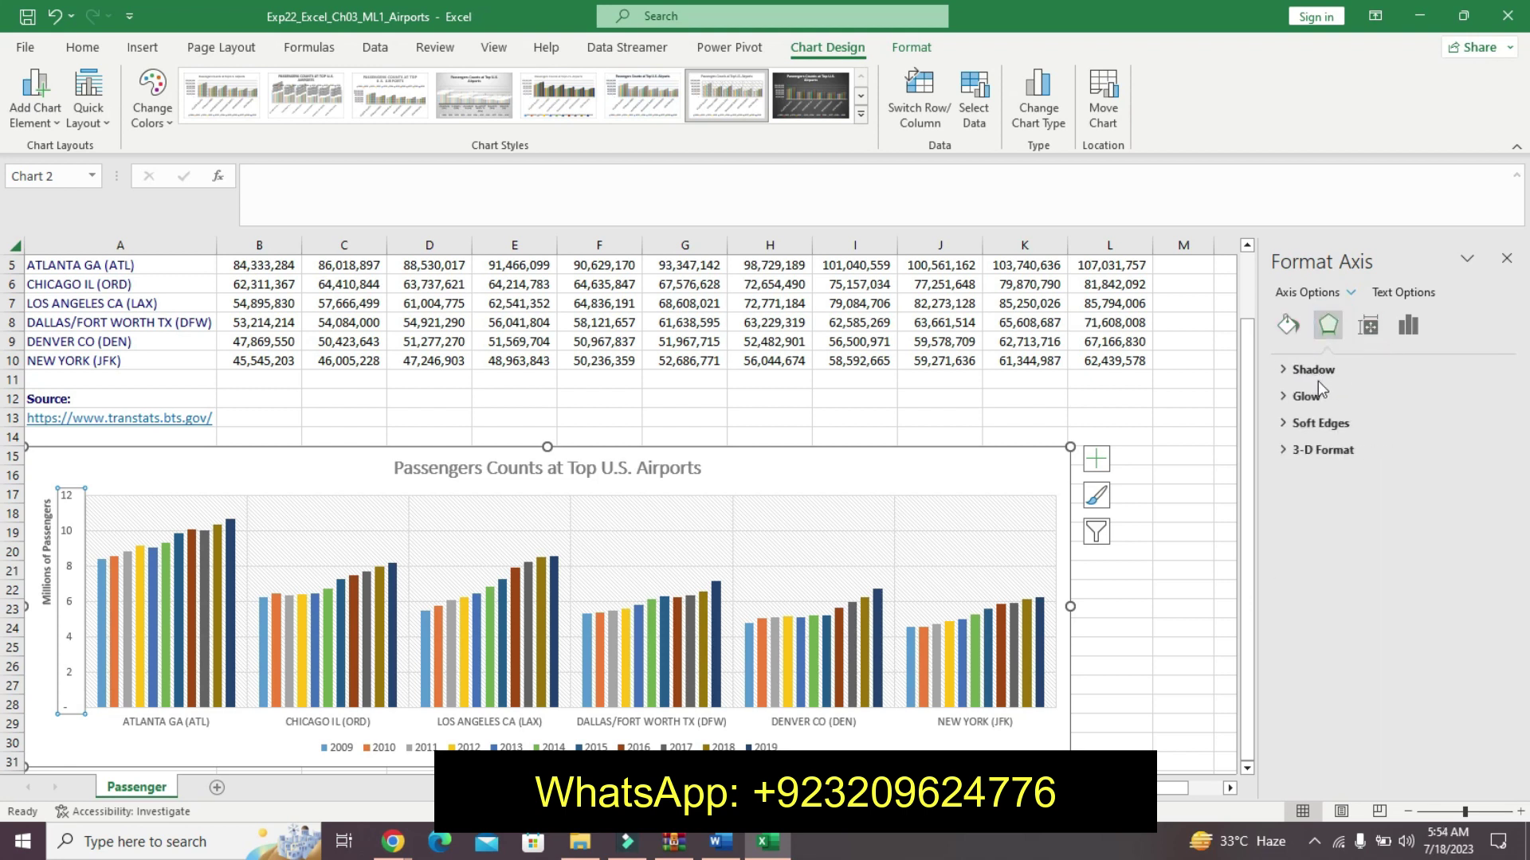
left_click(1368, 325)
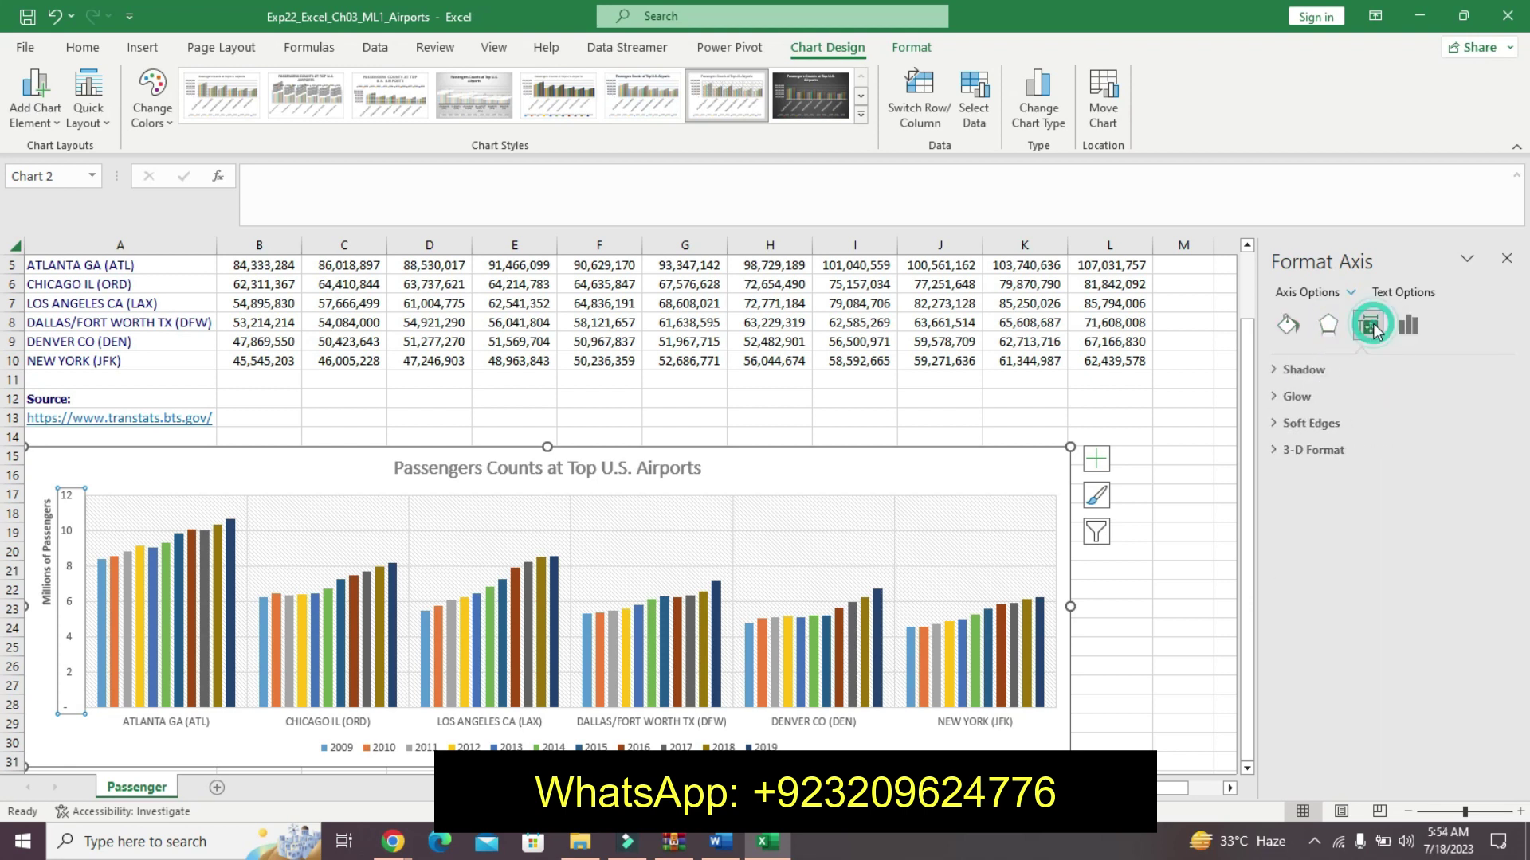
left_click(1405, 327)
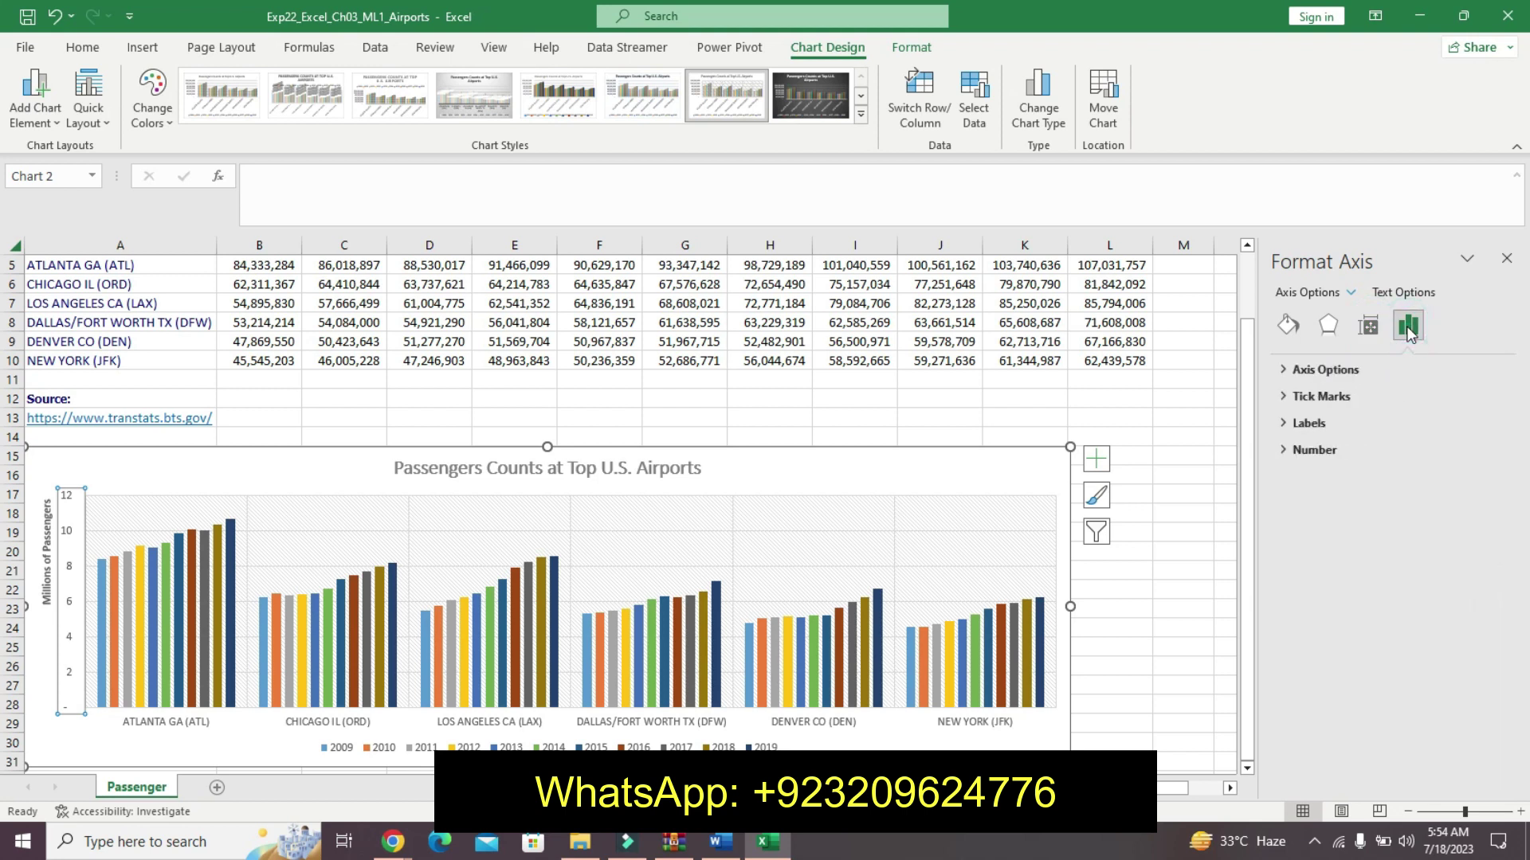
- Change display units to Millions and retitle the units label 'Millions of Passengers'
left_click(1360, 372)
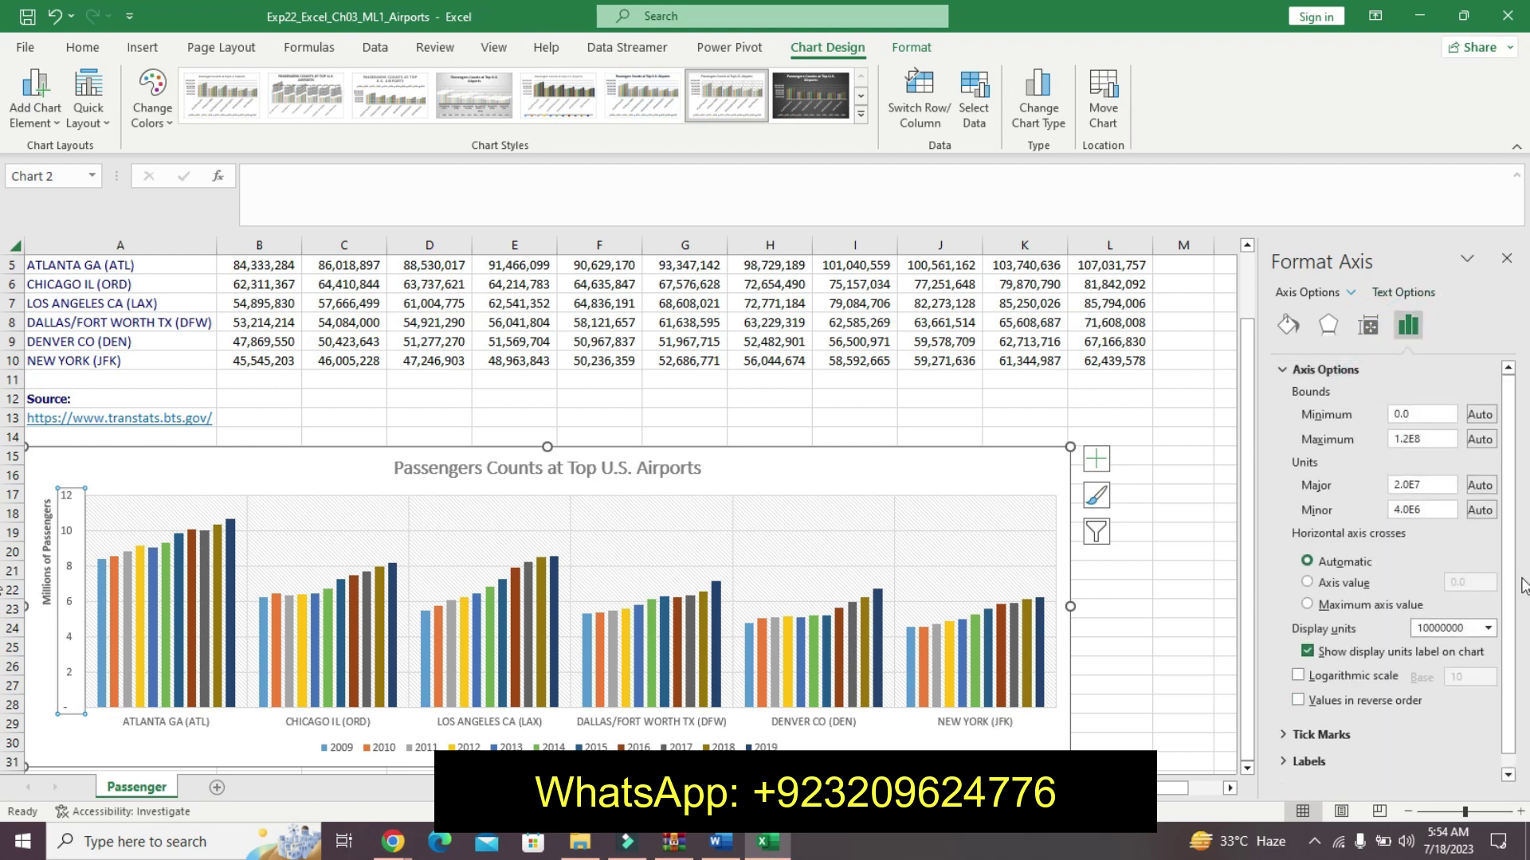
left_click(1489, 631)
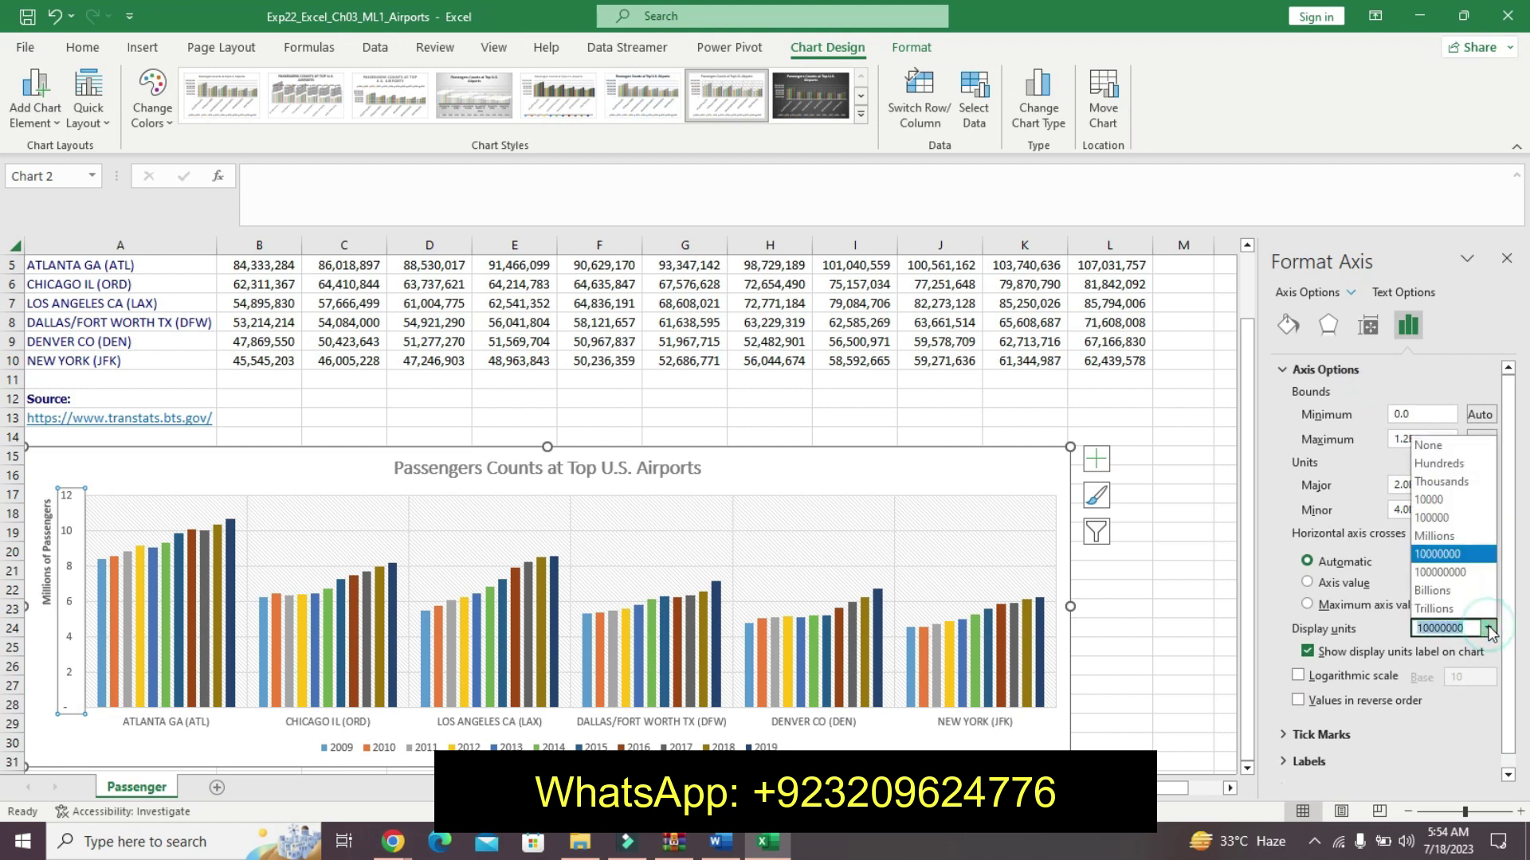
left_click(1471, 538)
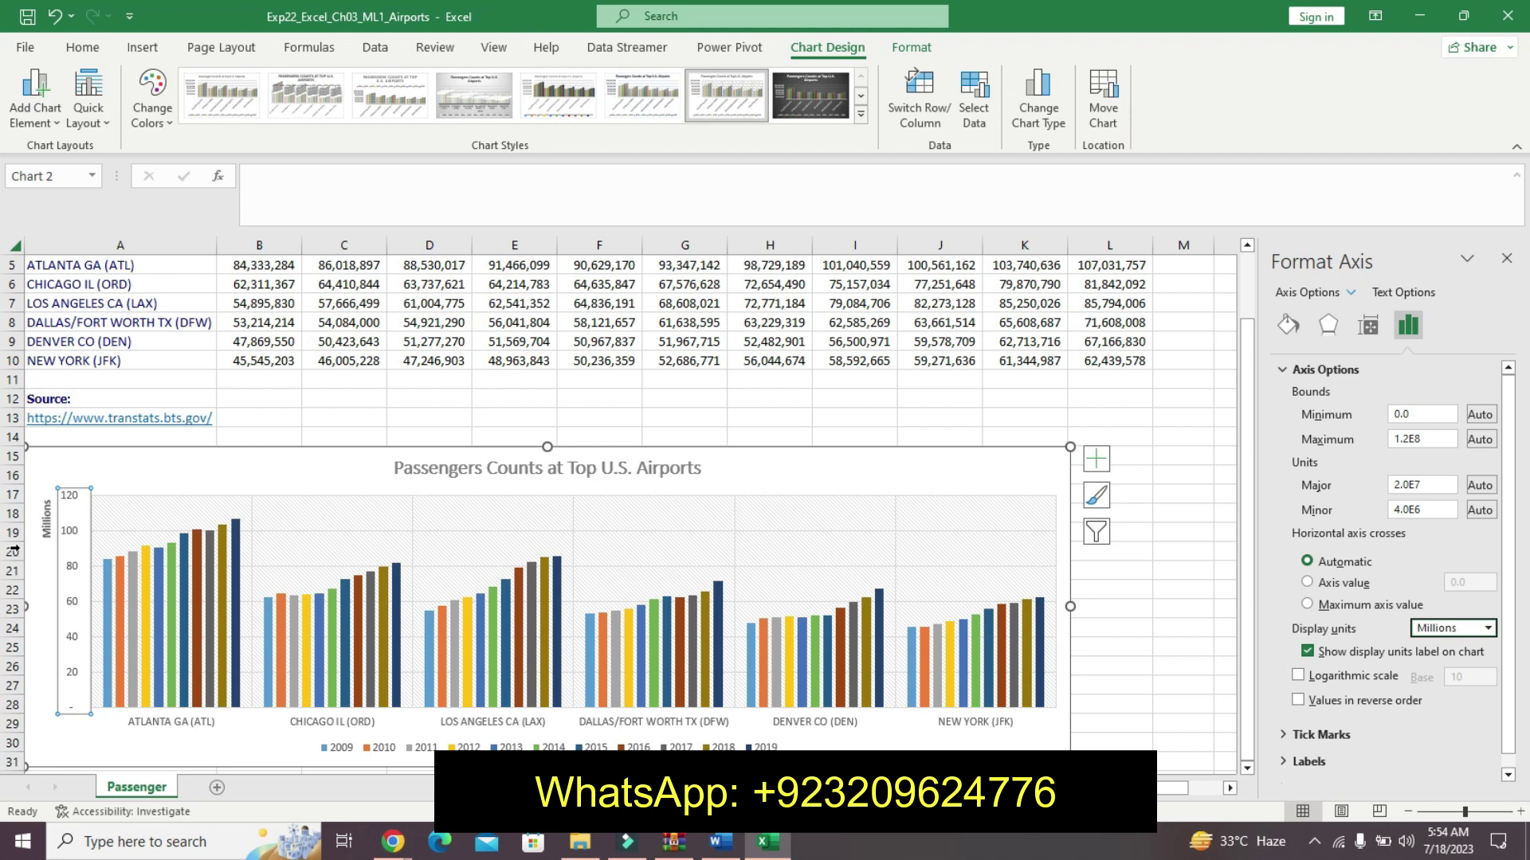
left_click(46, 519)
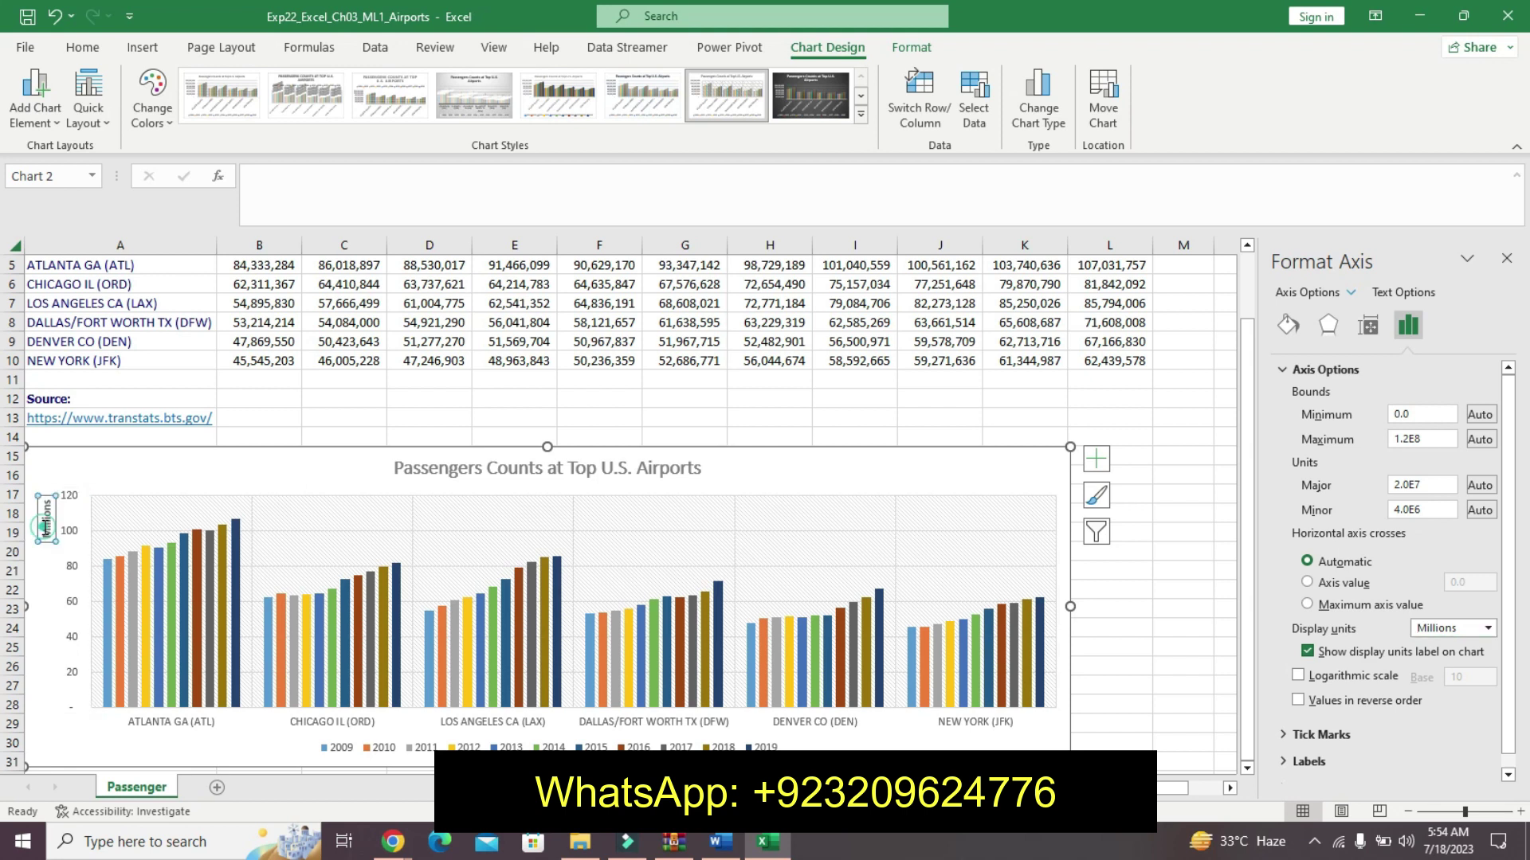
left_click(296, 207)
type("Millions of Passengers")
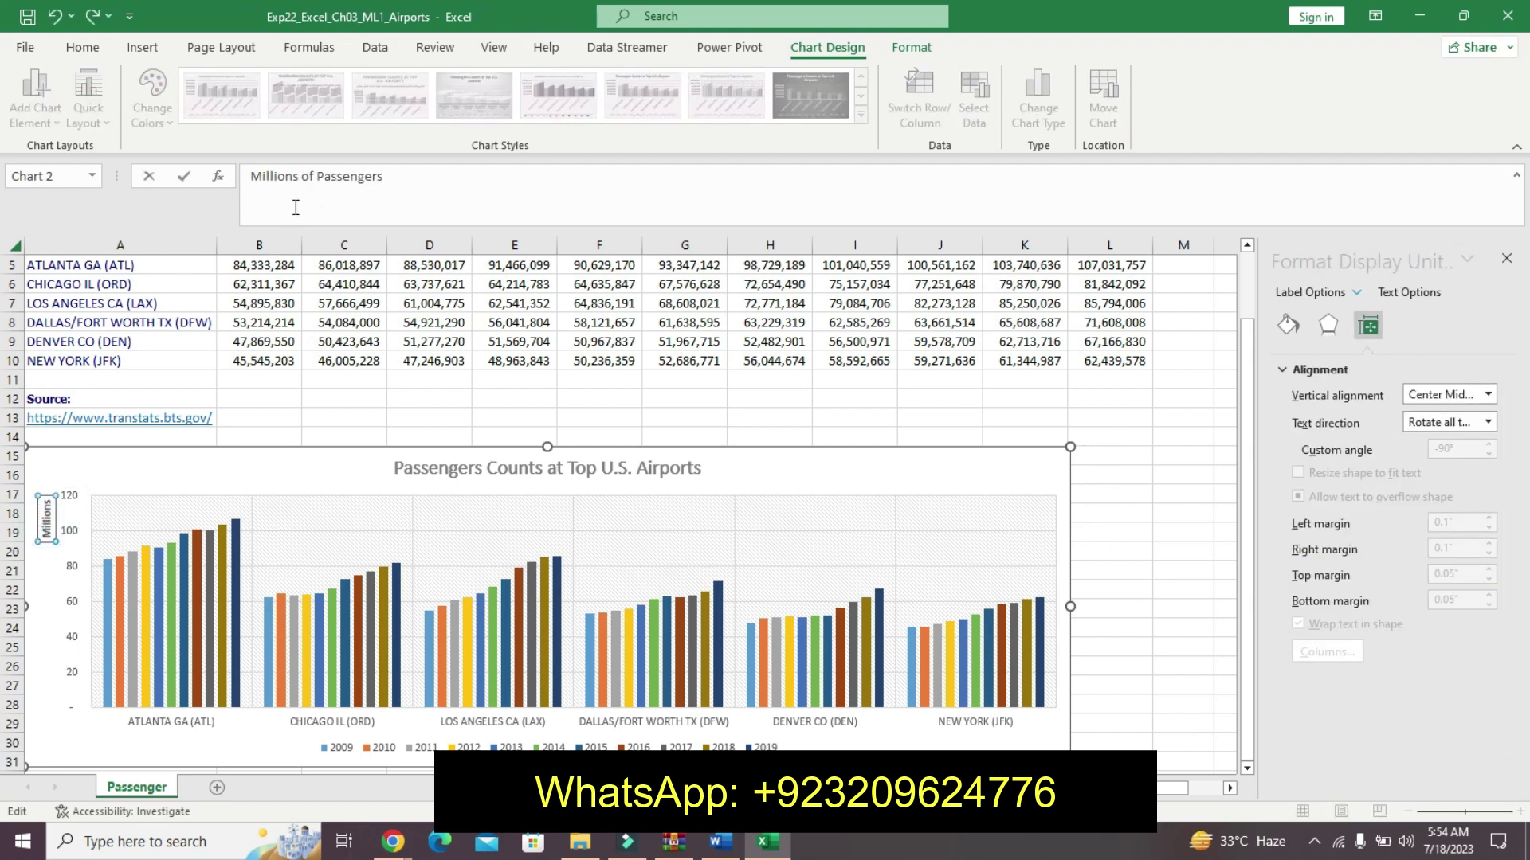
key("Return")
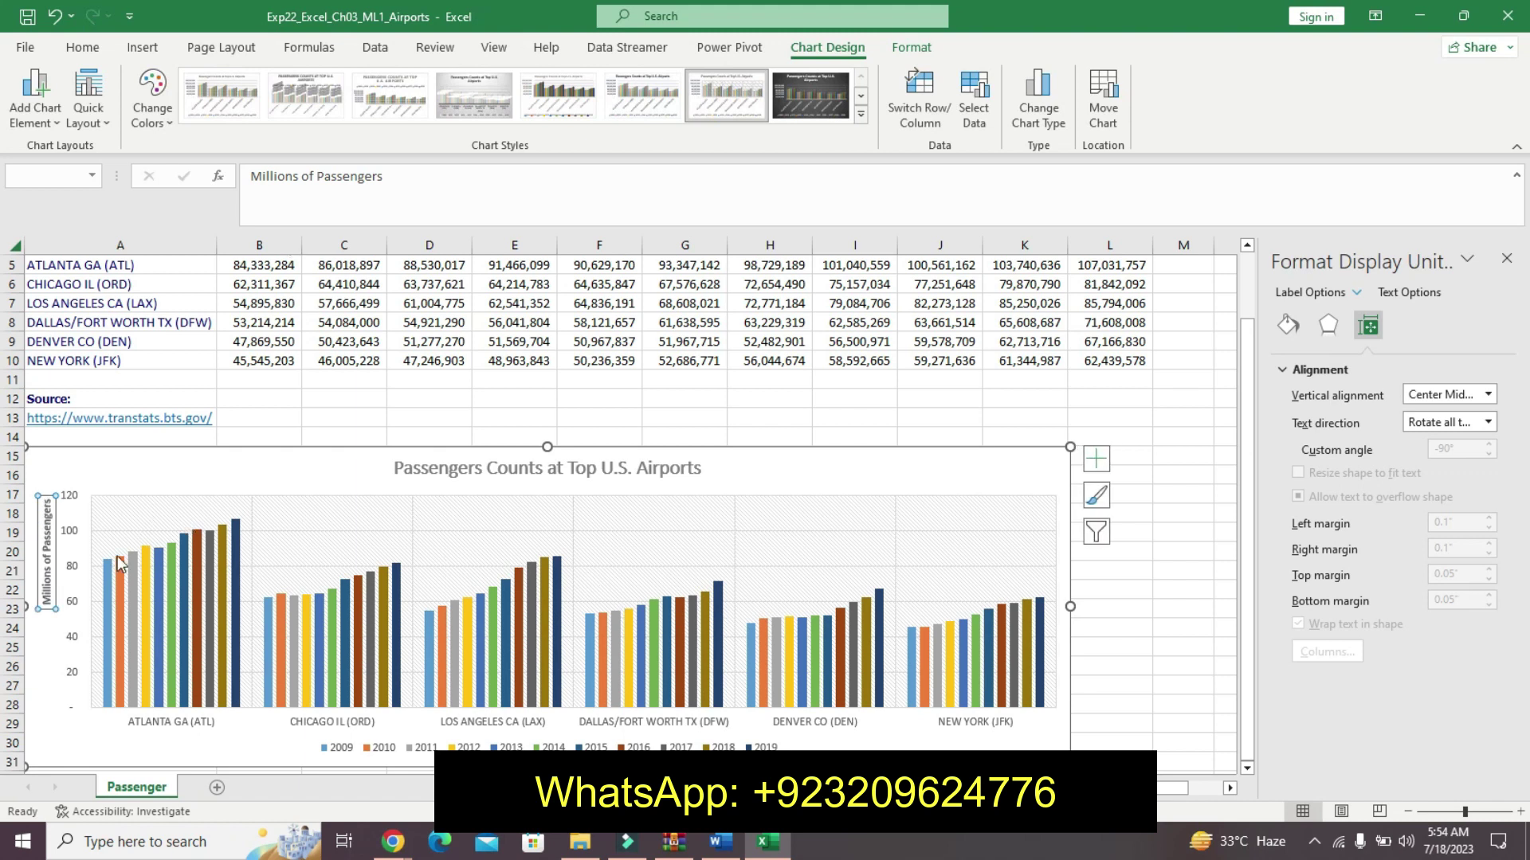
- Reselect the value axis and expand its Axis Options settings
left_click(78, 606)
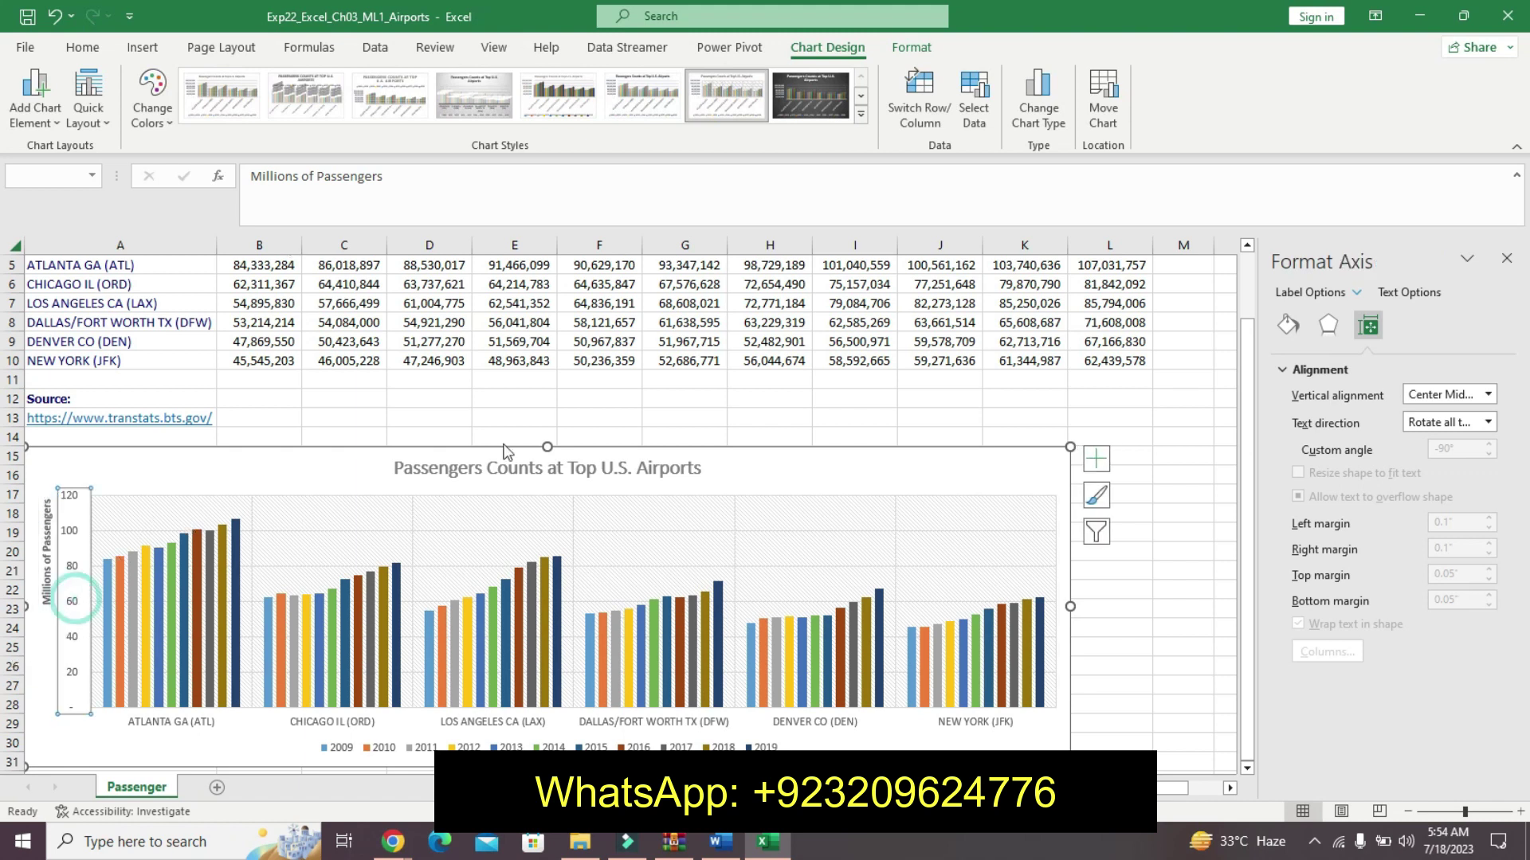
left_click(1329, 338)
left_click(1369, 327)
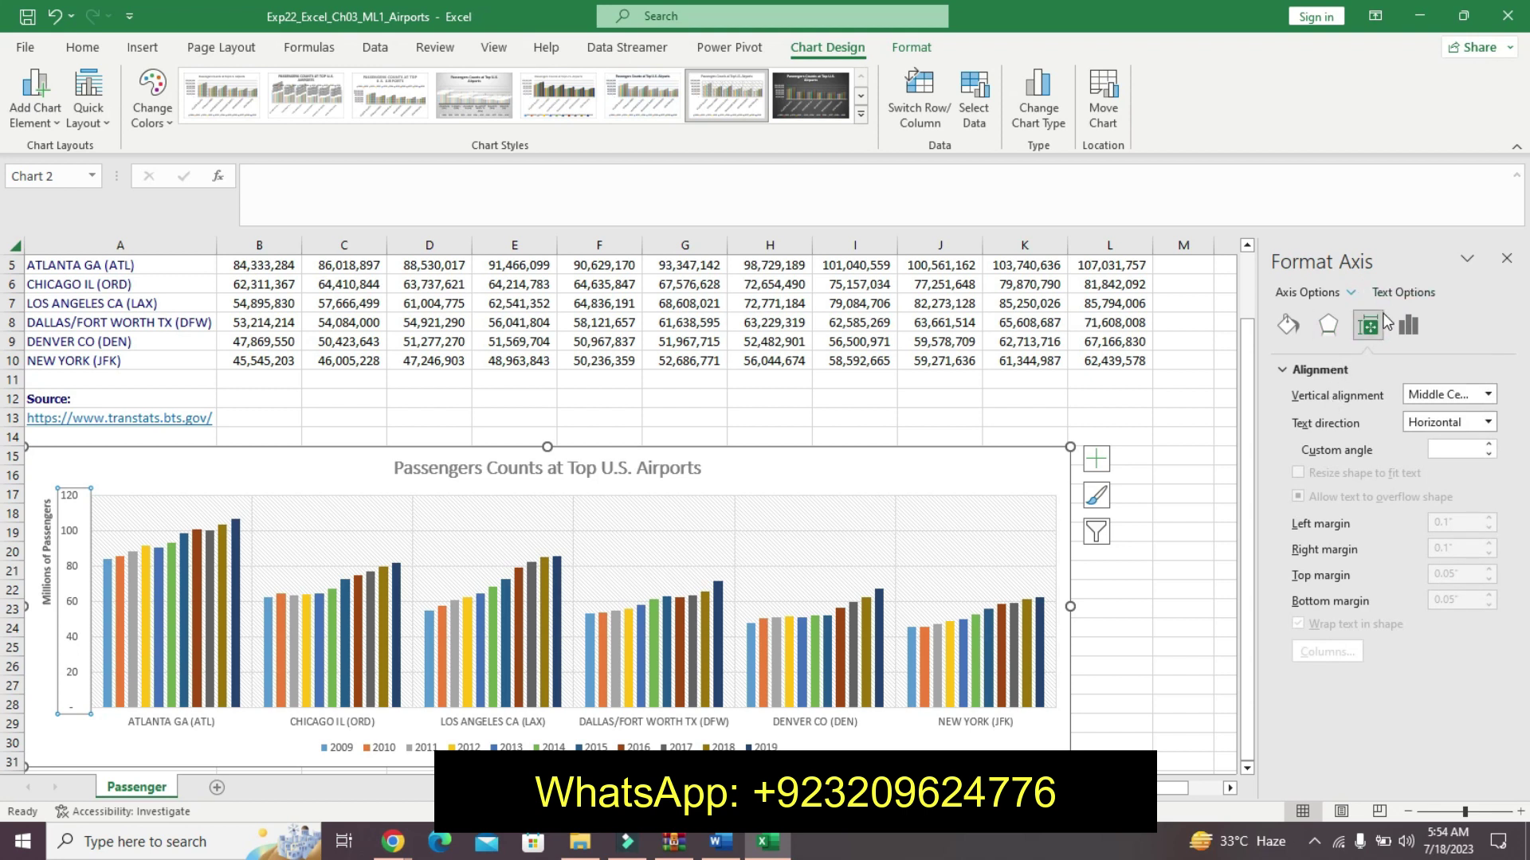
left_click(1409, 324)
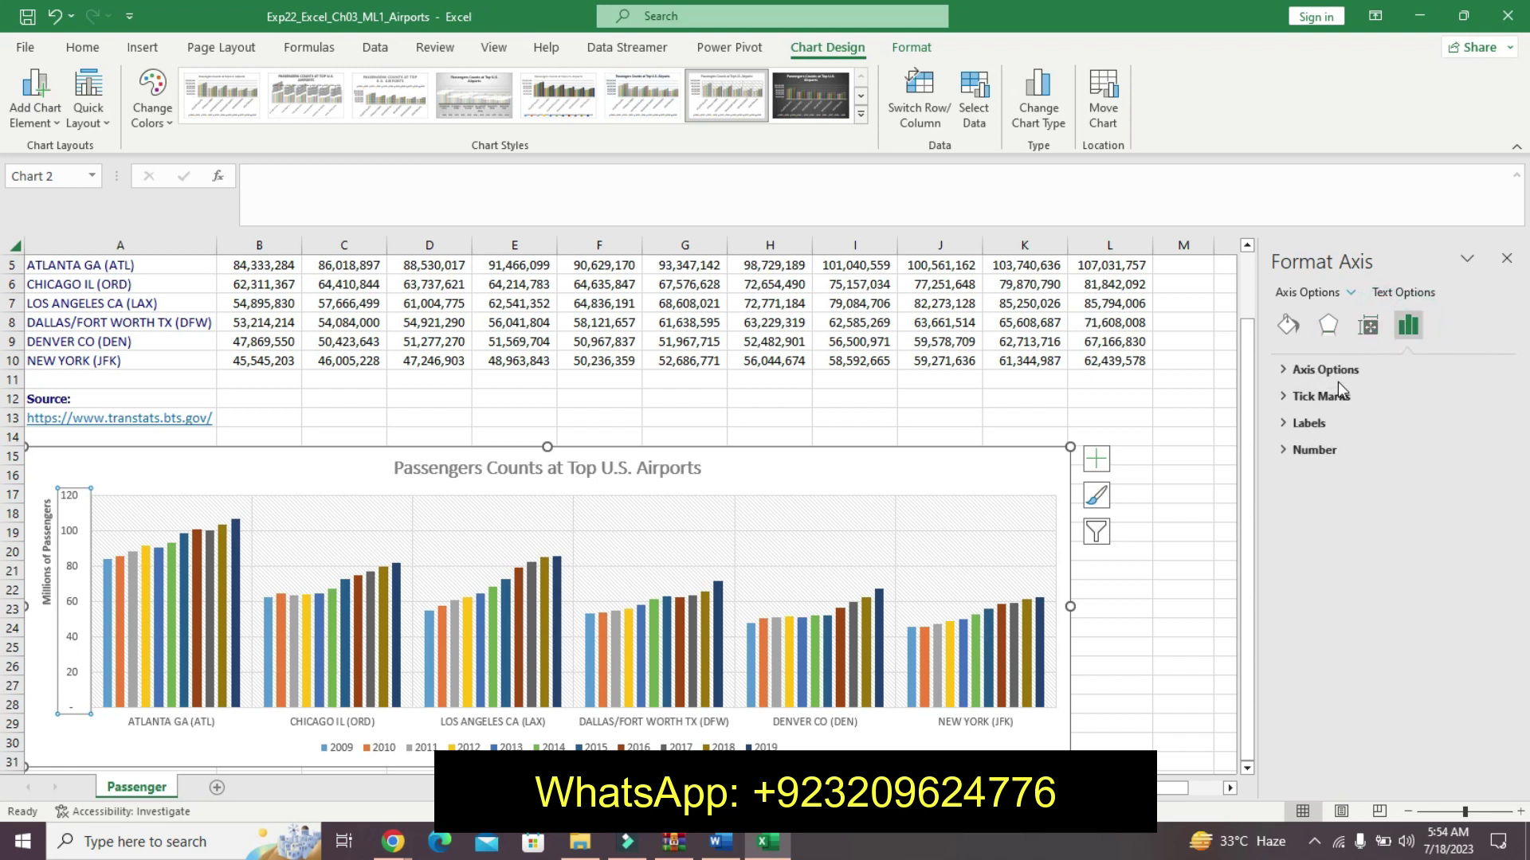
left_click(1334, 372)
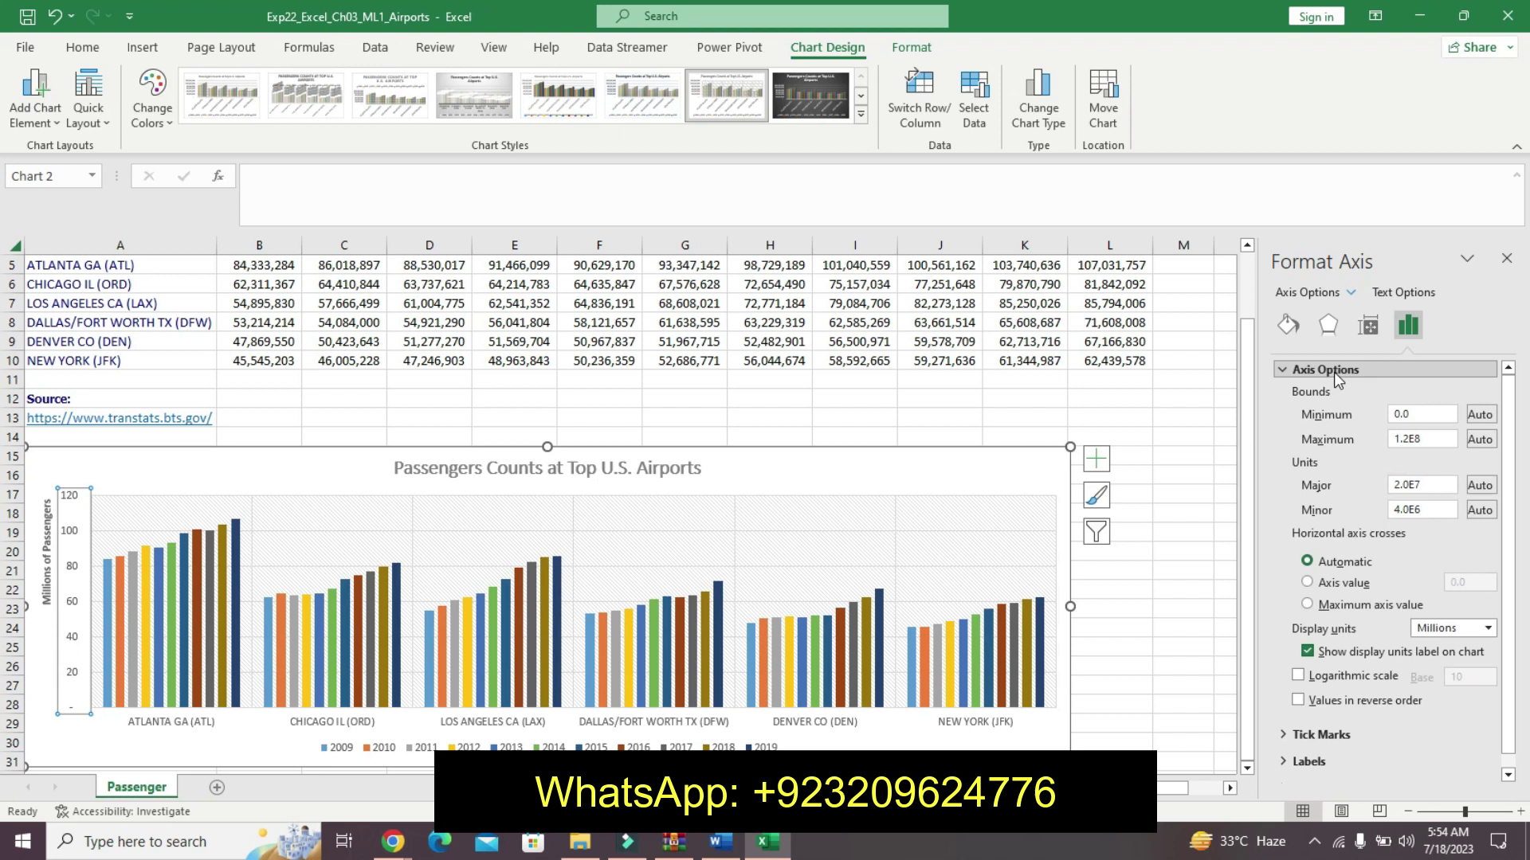
- Undo step 4's emphasis and highlight step 5's first line yellow
left_click(720, 846)
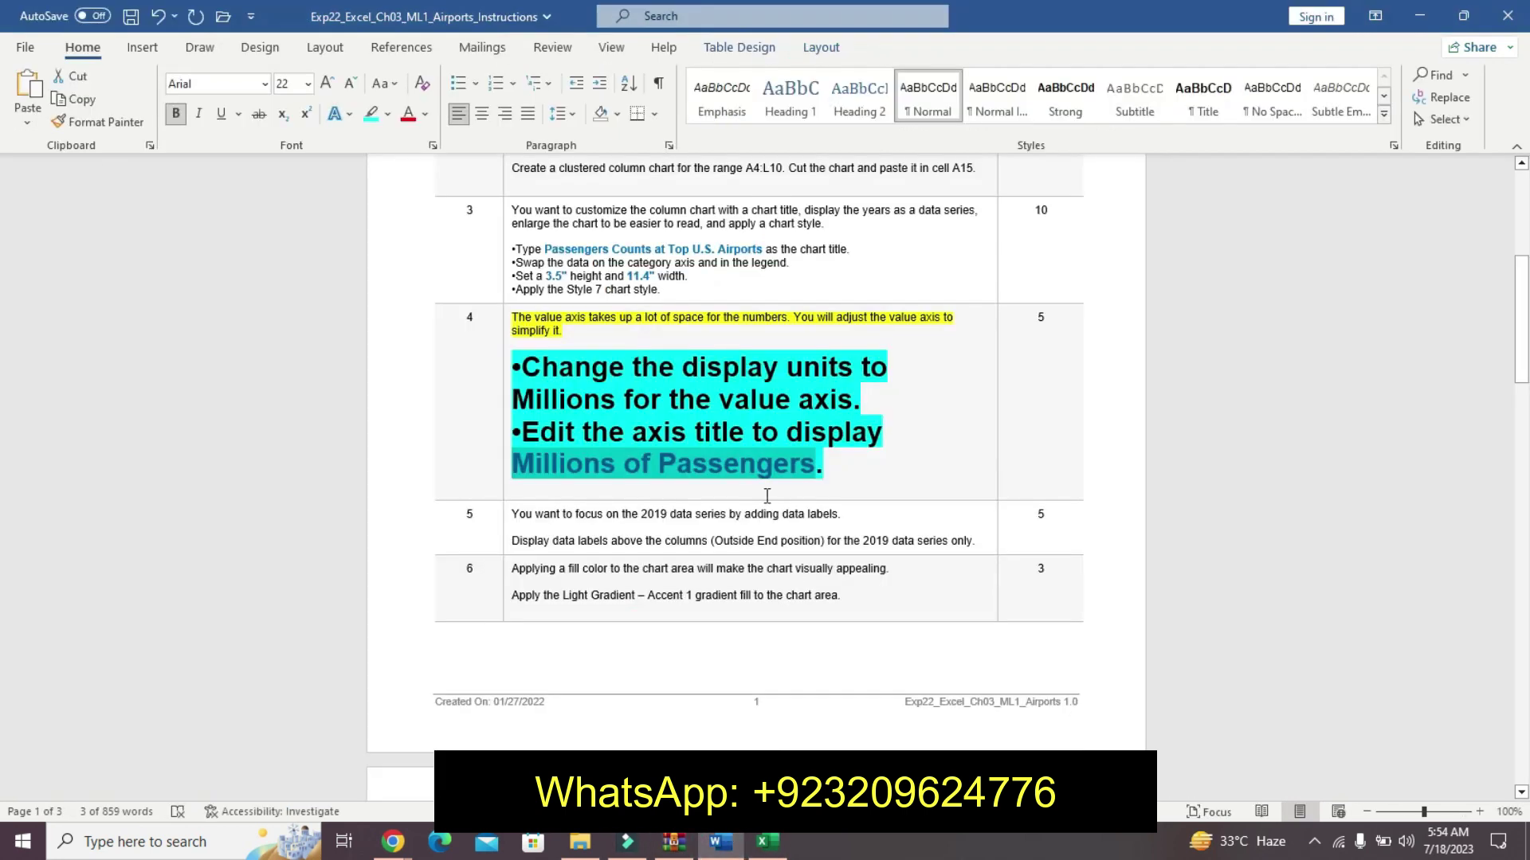
key("ctrl+z")
key("ctrl+z")
key("ctrl+z")
key("ctrl+z")
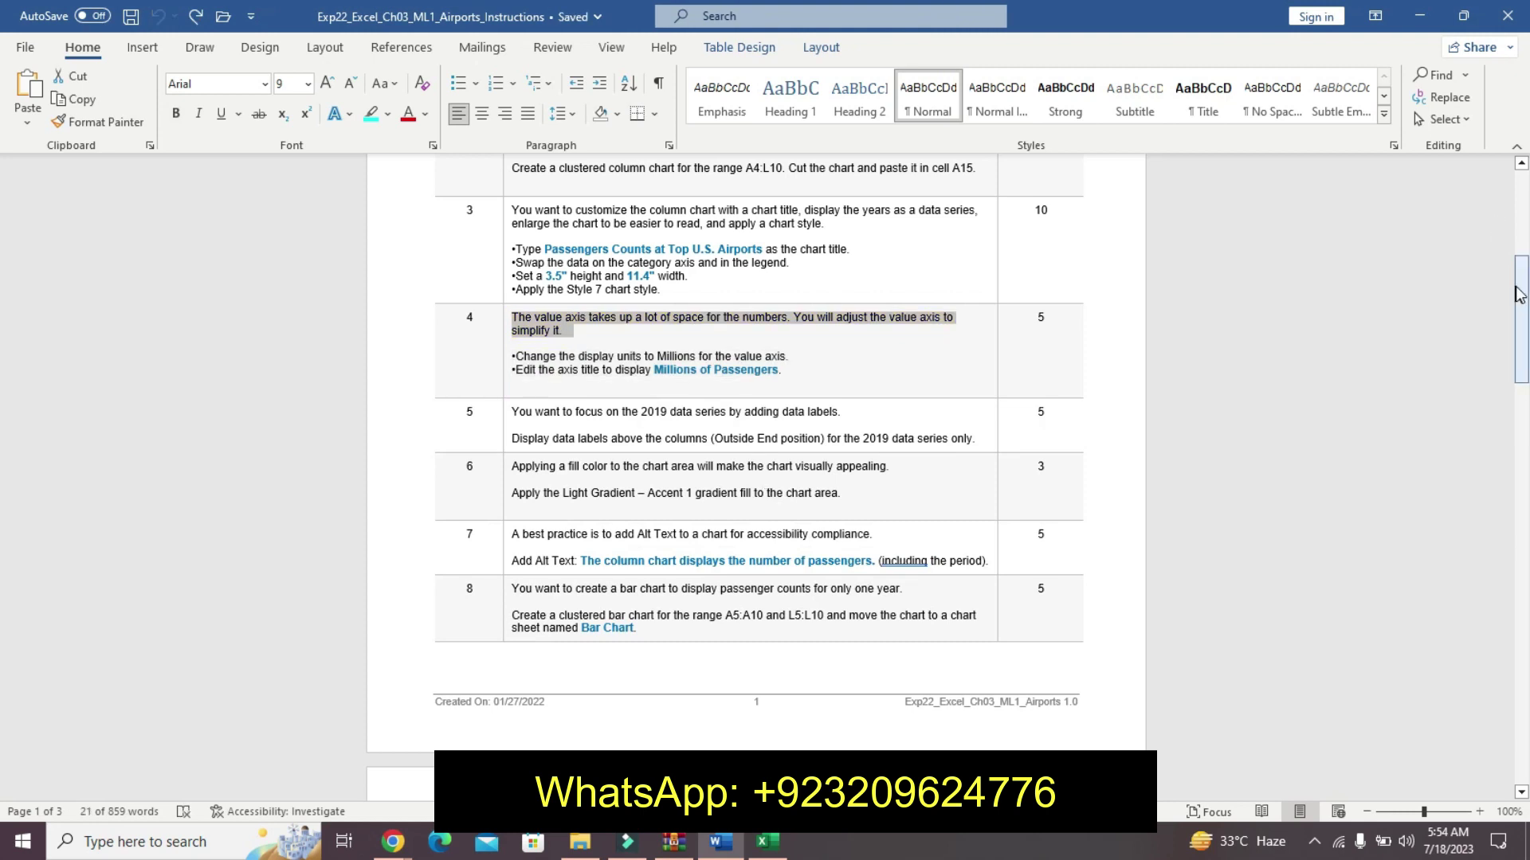
left_click_drag(1522, 296, 1521, 307)
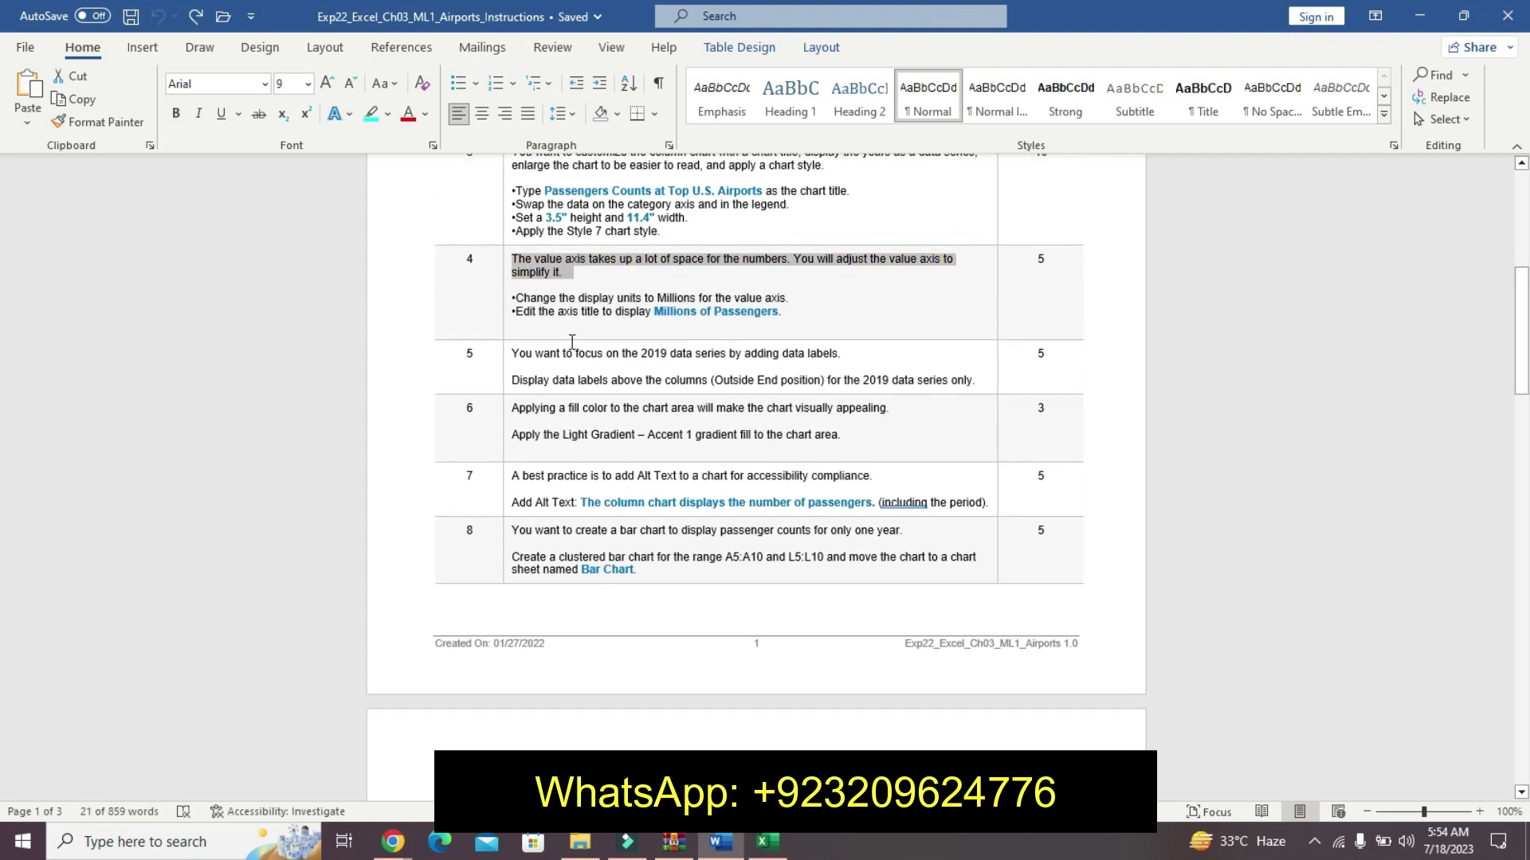
left_click_drag(514, 356, 851, 355)
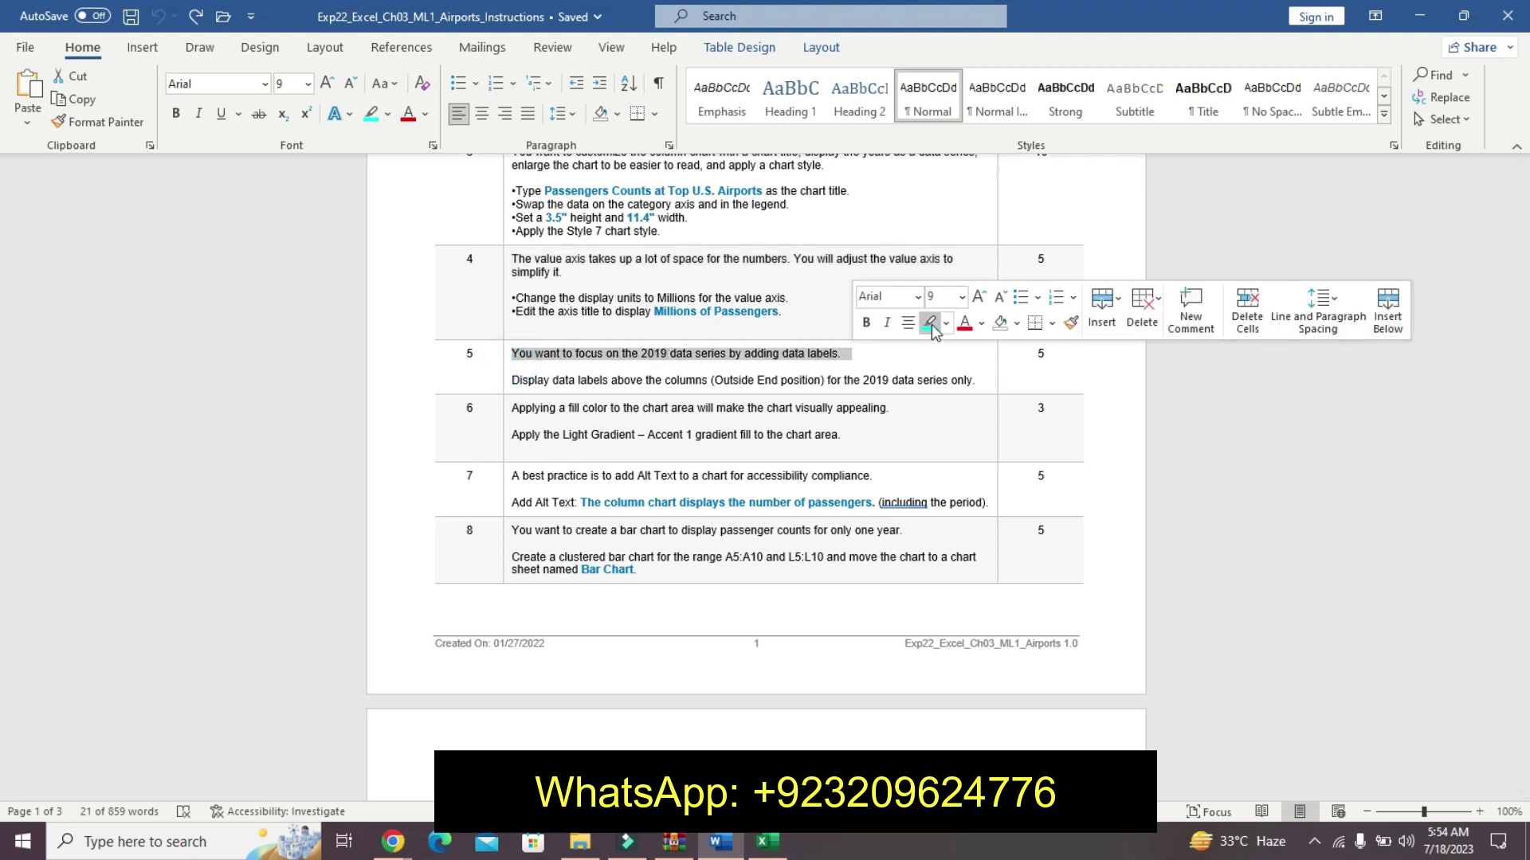
left_click(946, 323)
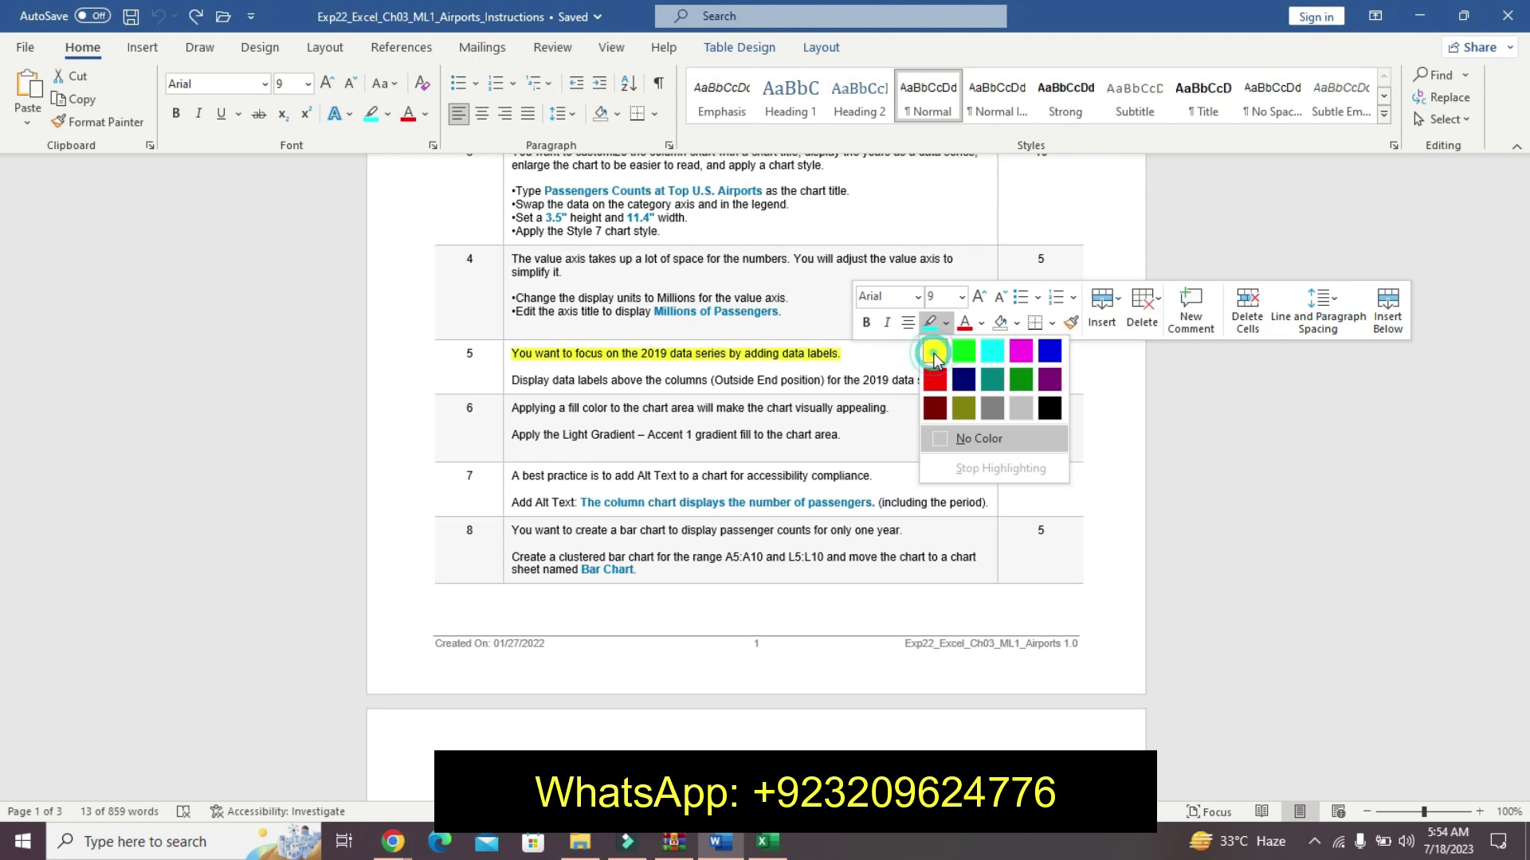
left_click(934, 350)
- Make step 5's data labels sentence 16 pt, bold, with turquoise highlight
left_click_drag(516, 381, 976, 380)
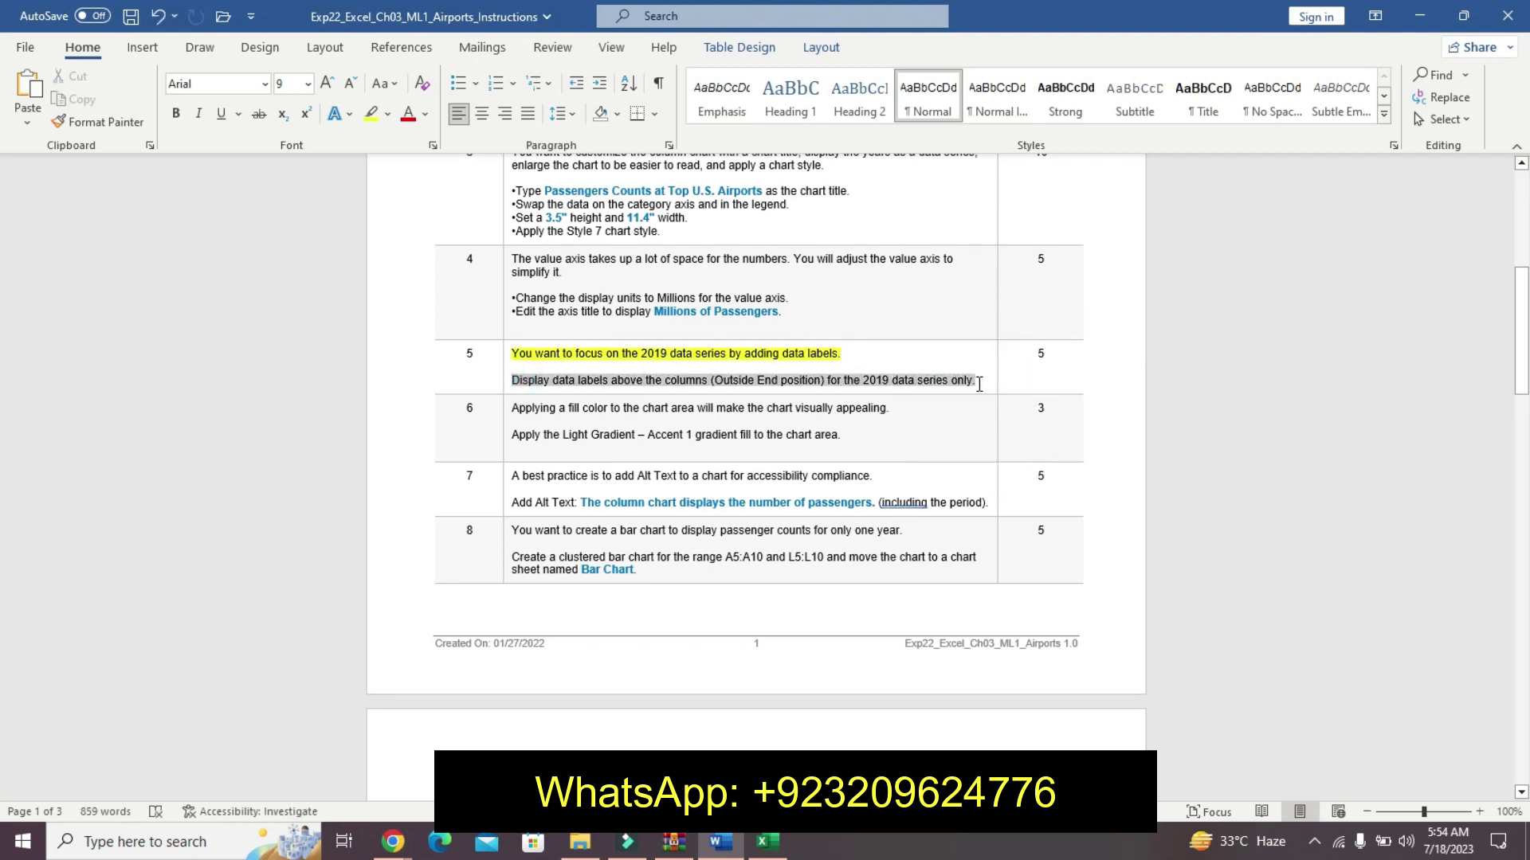
left_click(1086, 327)
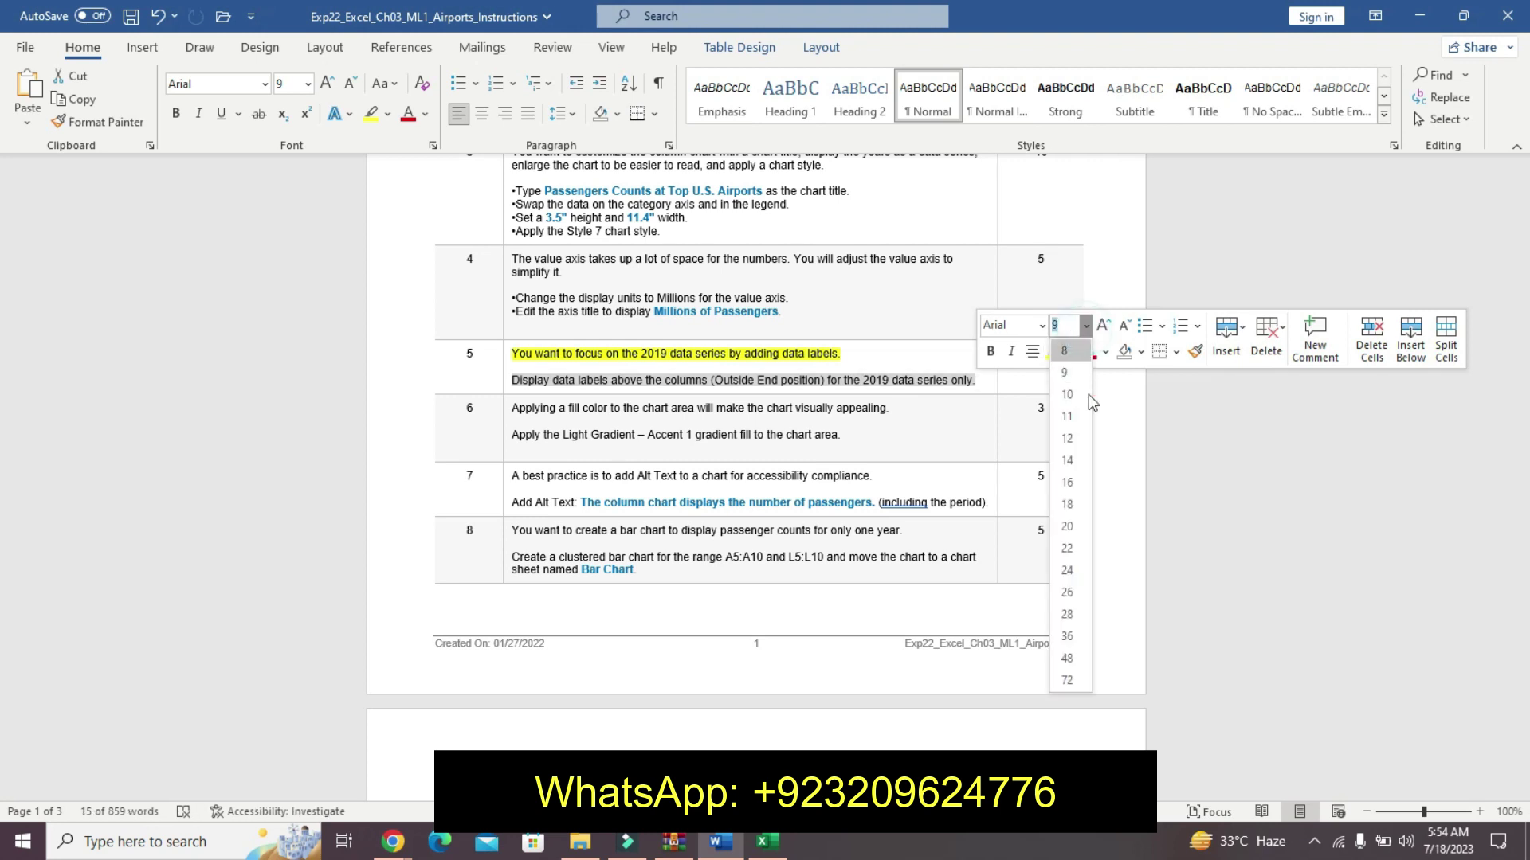
left_click(1069, 489)
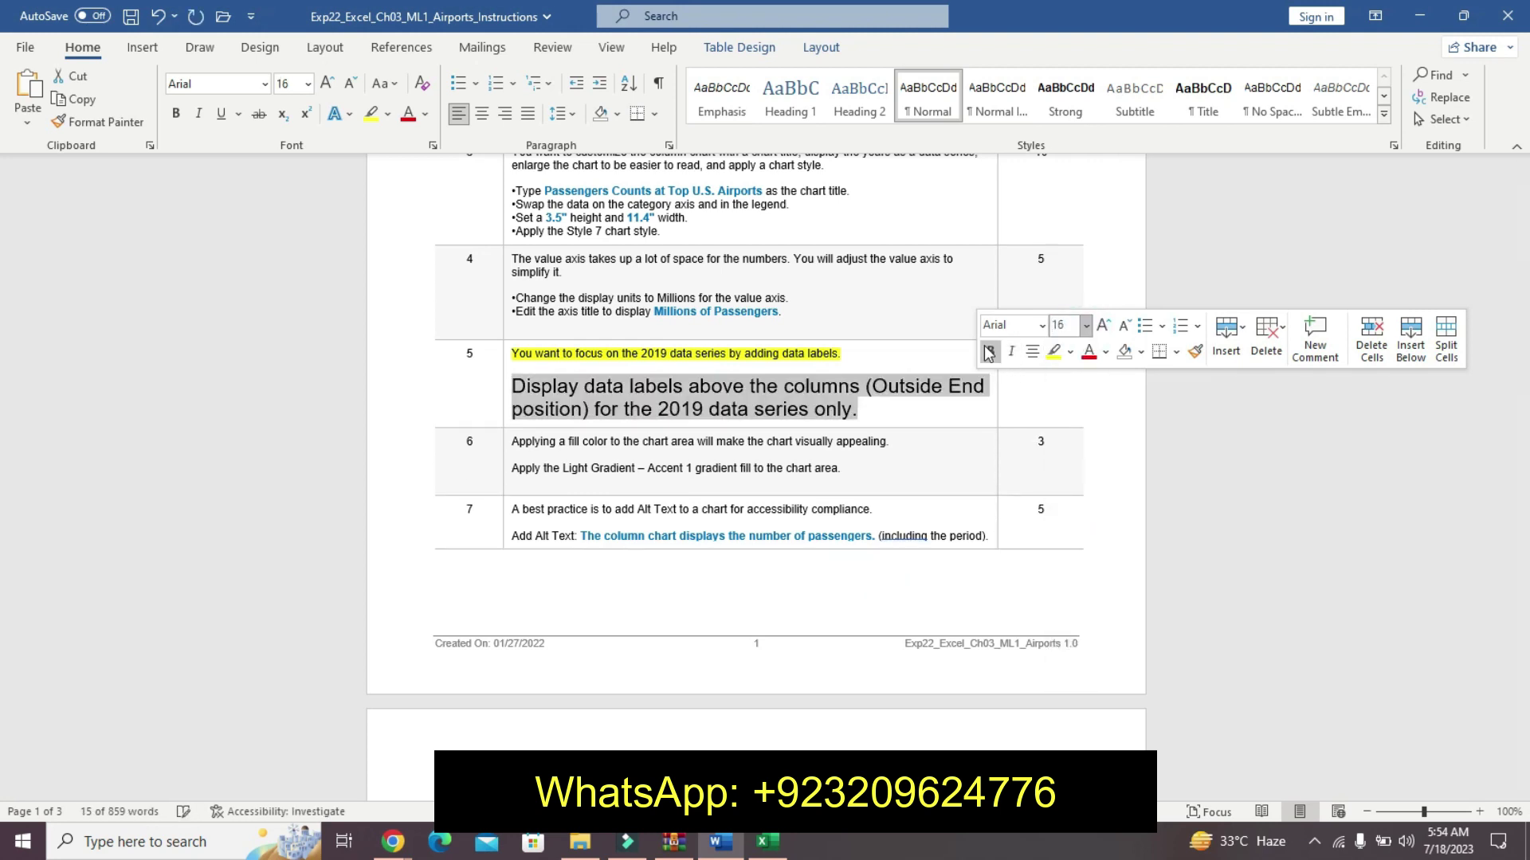
left_click(990, 352)
left_click(1070, 355)
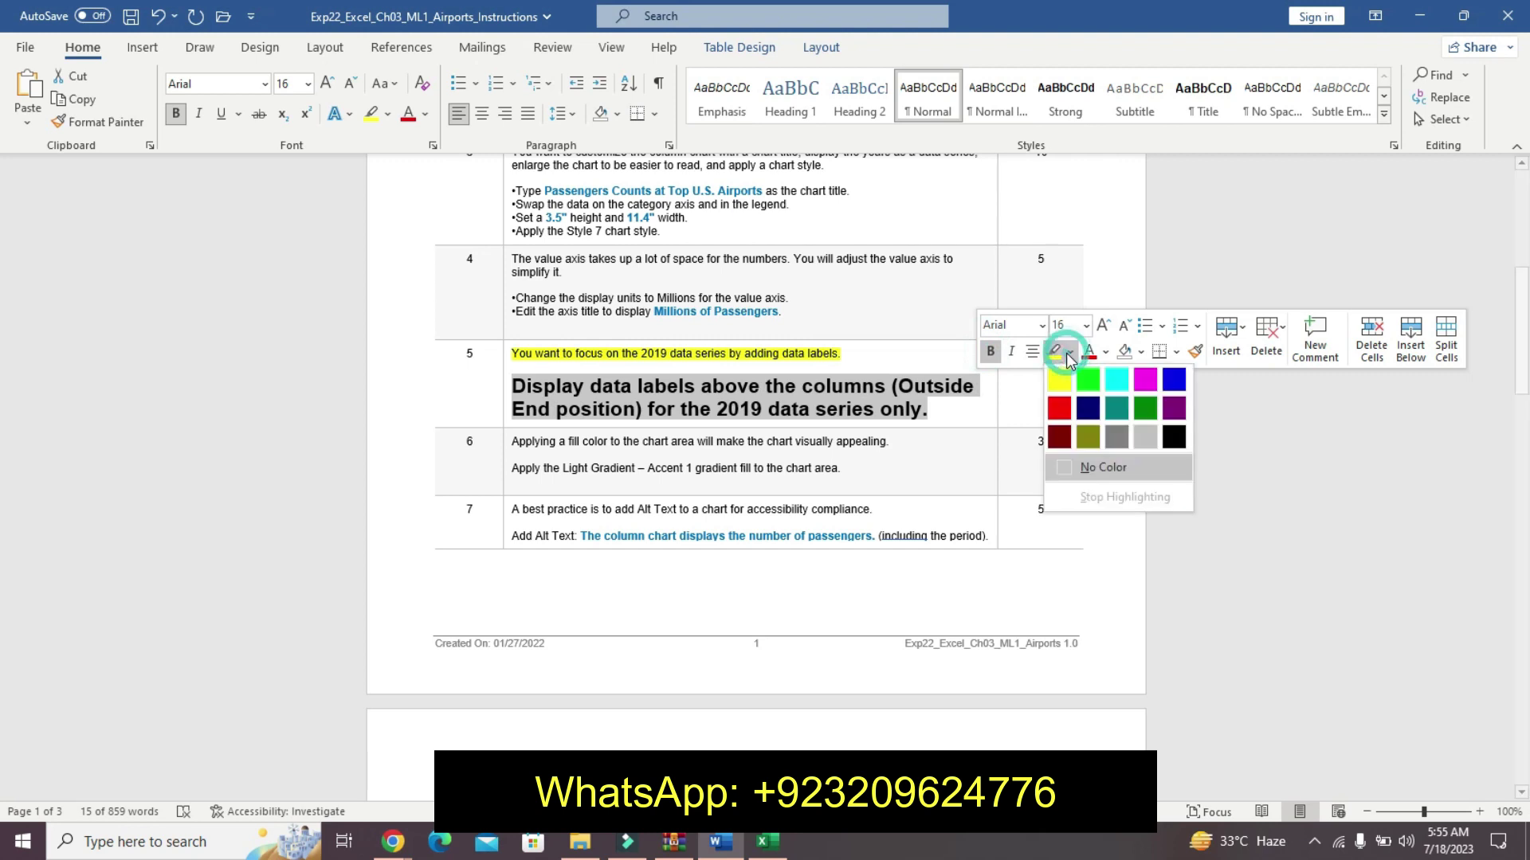
left_click(1111, 384)
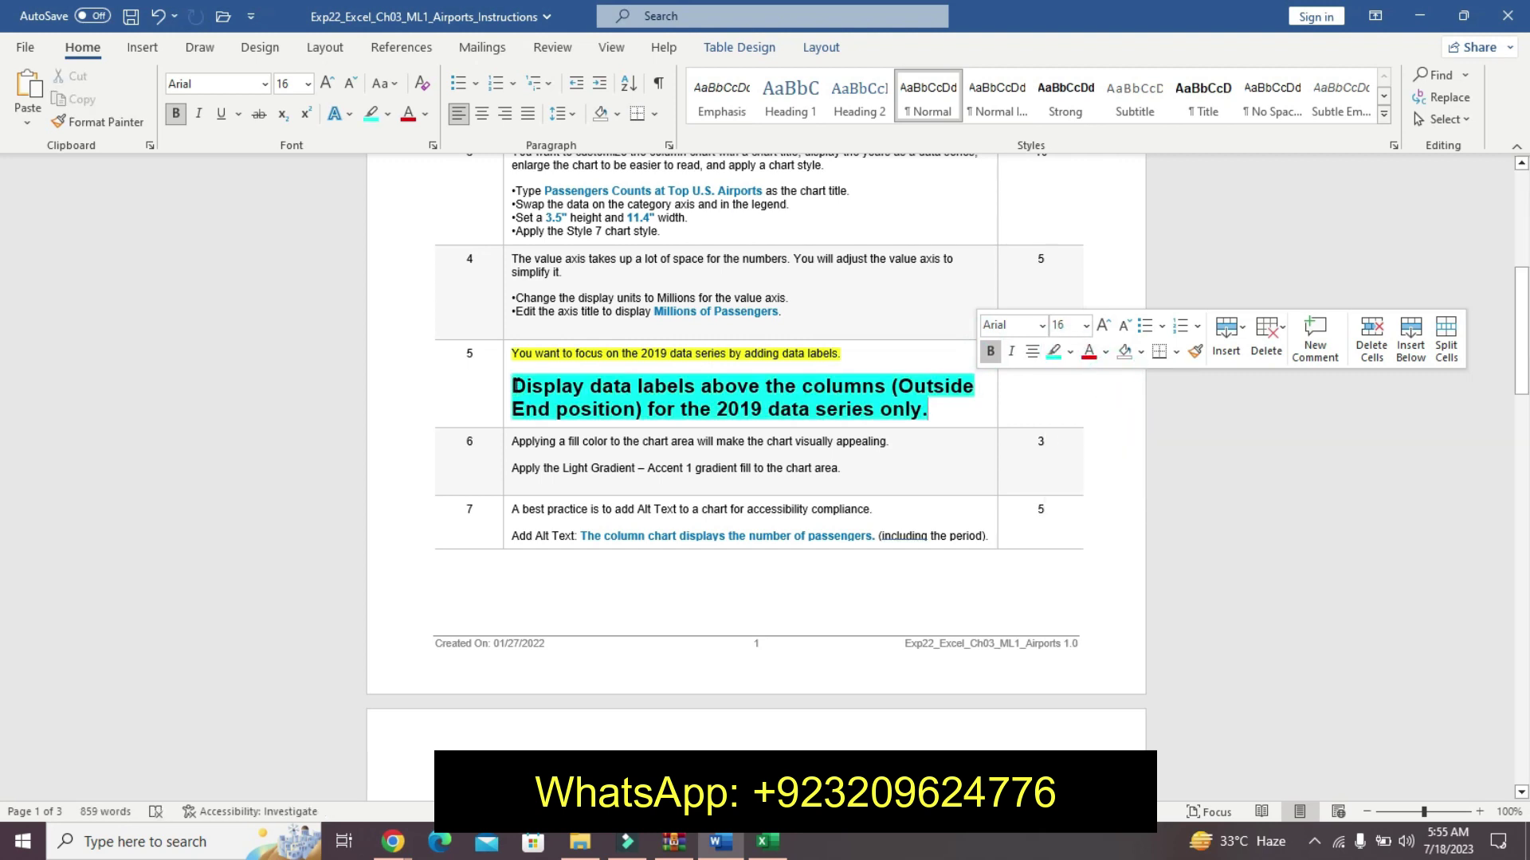
mouse_move(766, 843)
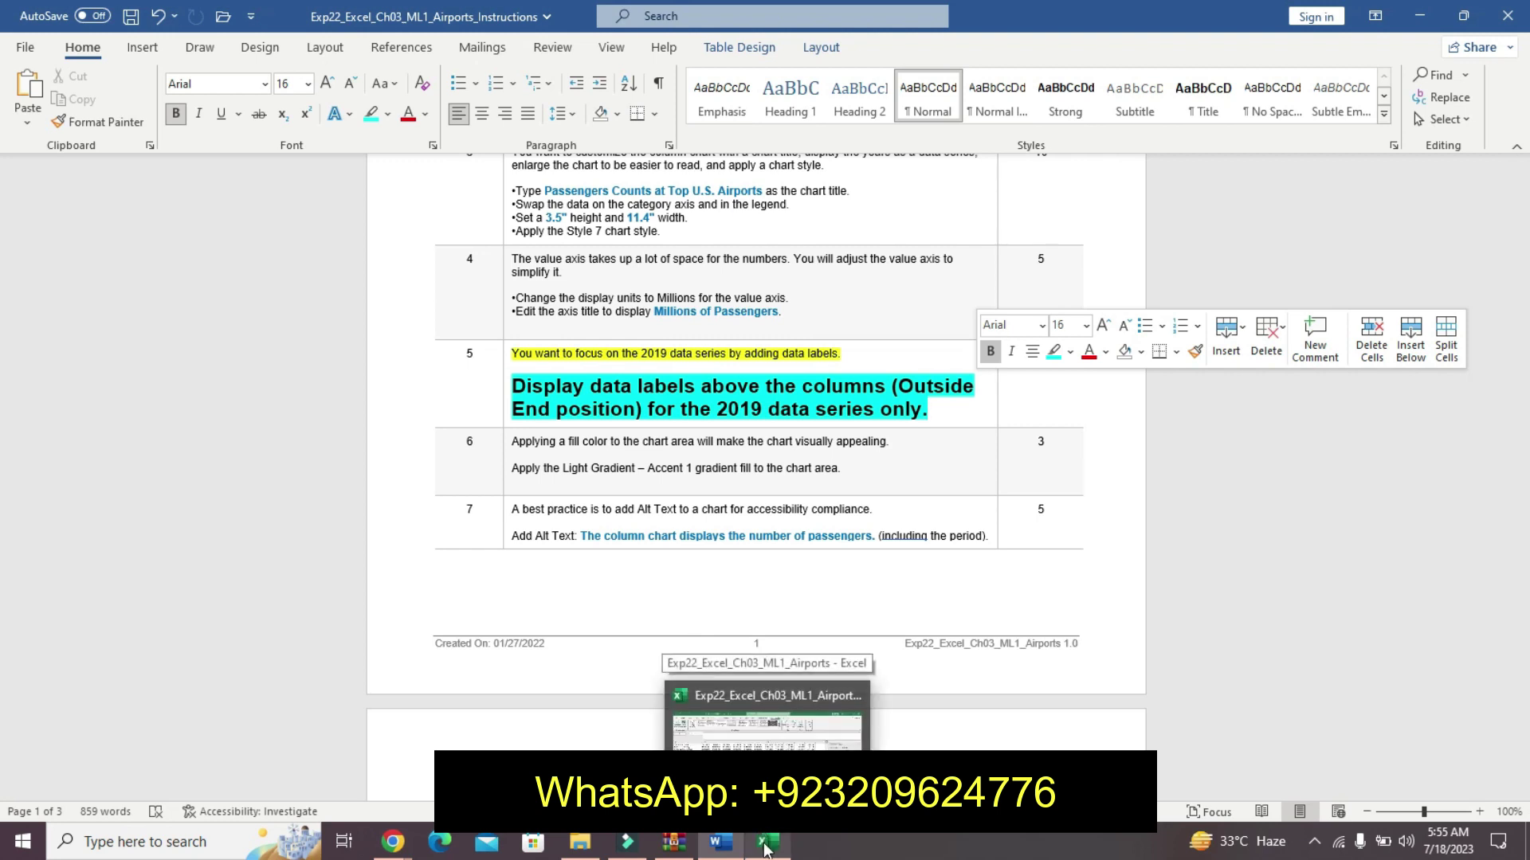
- Back in Excel, select the chart's 2019 legend entry and open the Chart Elements list
left_click(764, 846)
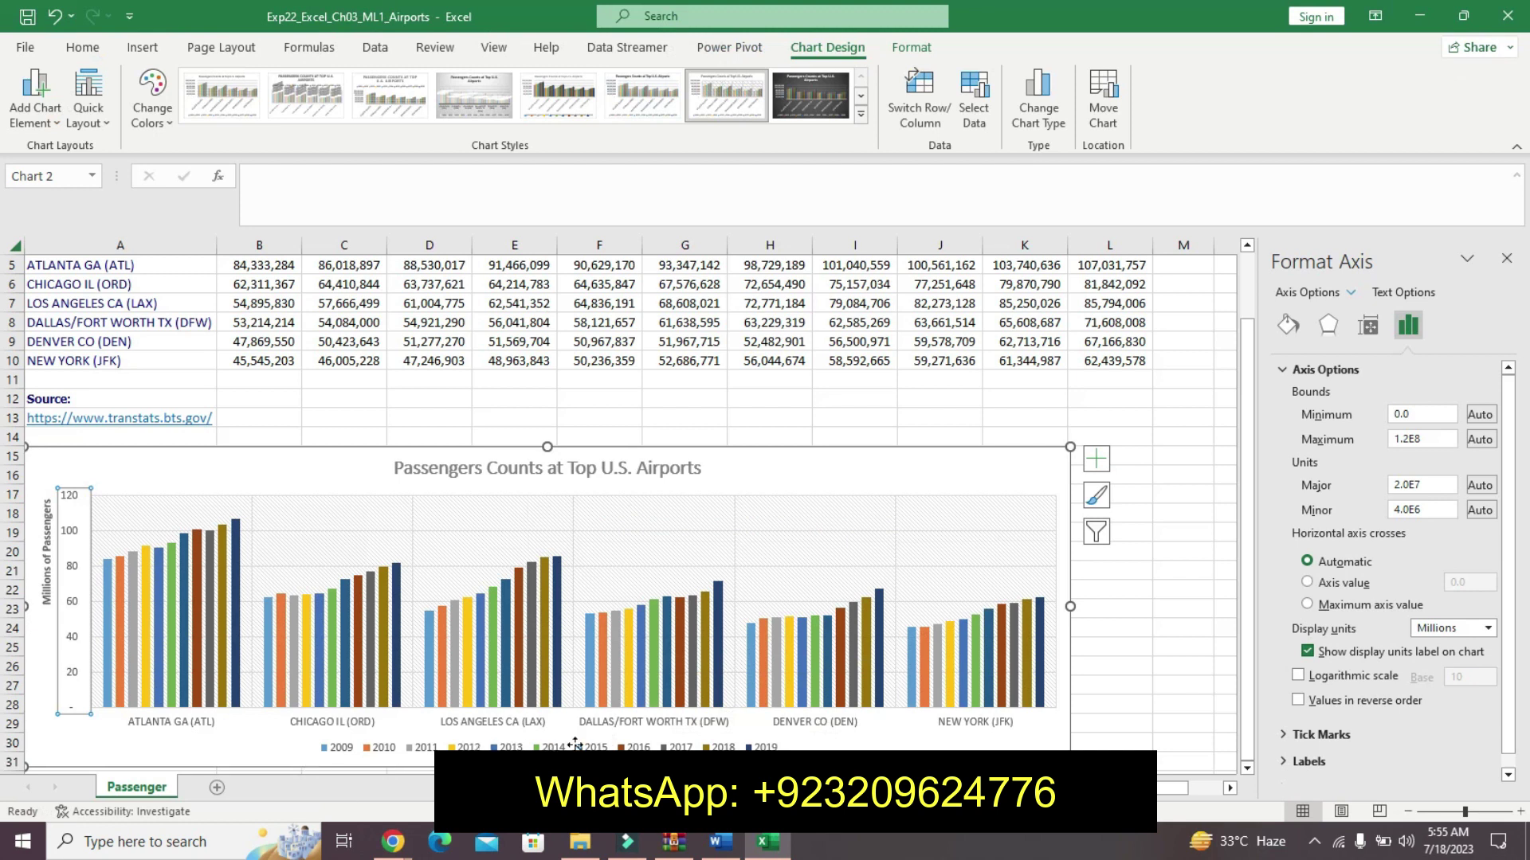
left_click(763, 747)
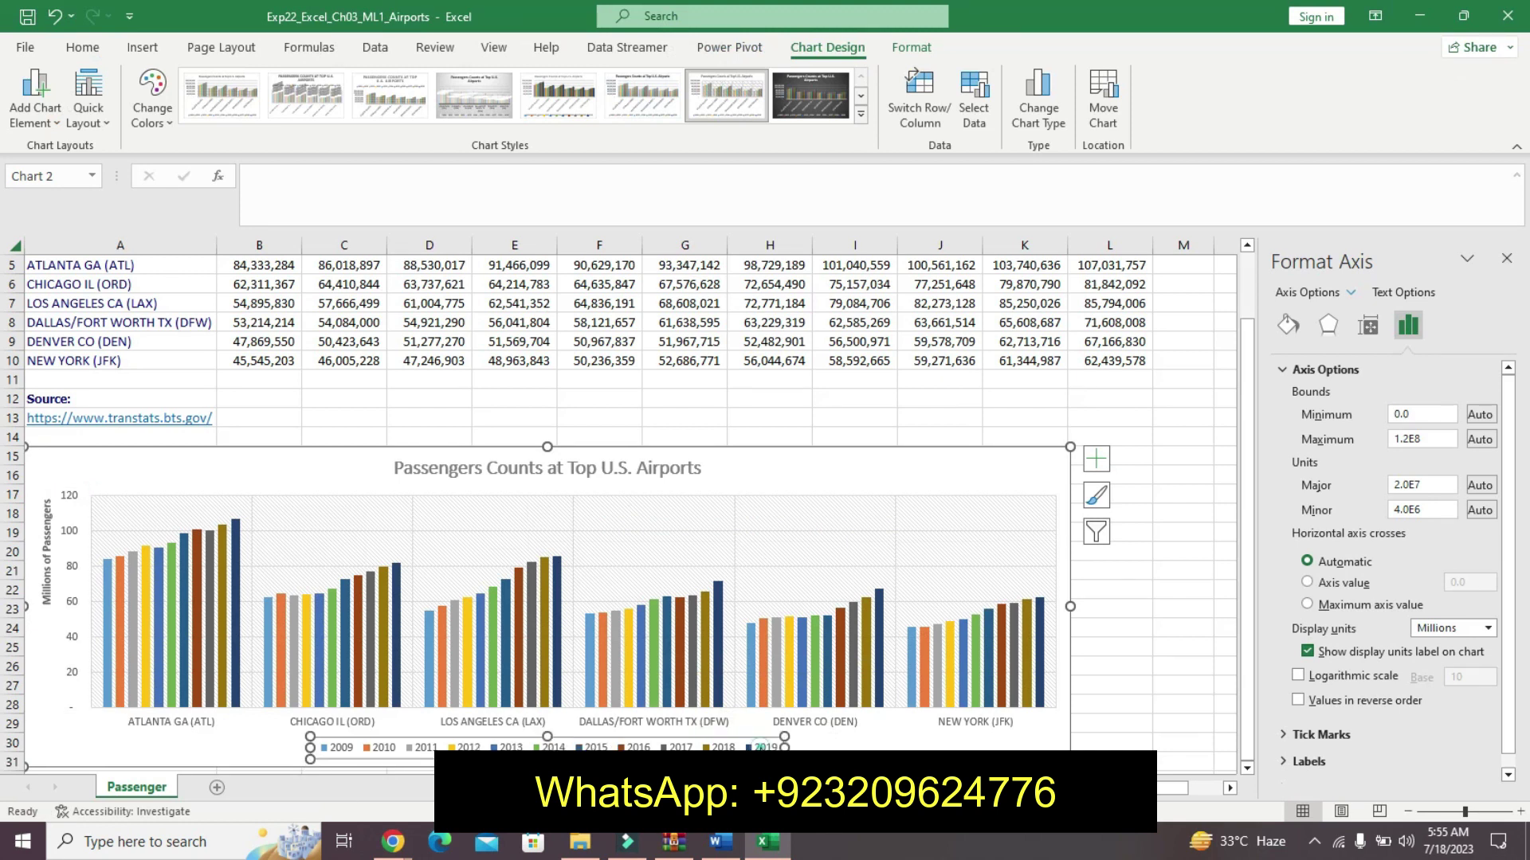
left_click(763, 748)
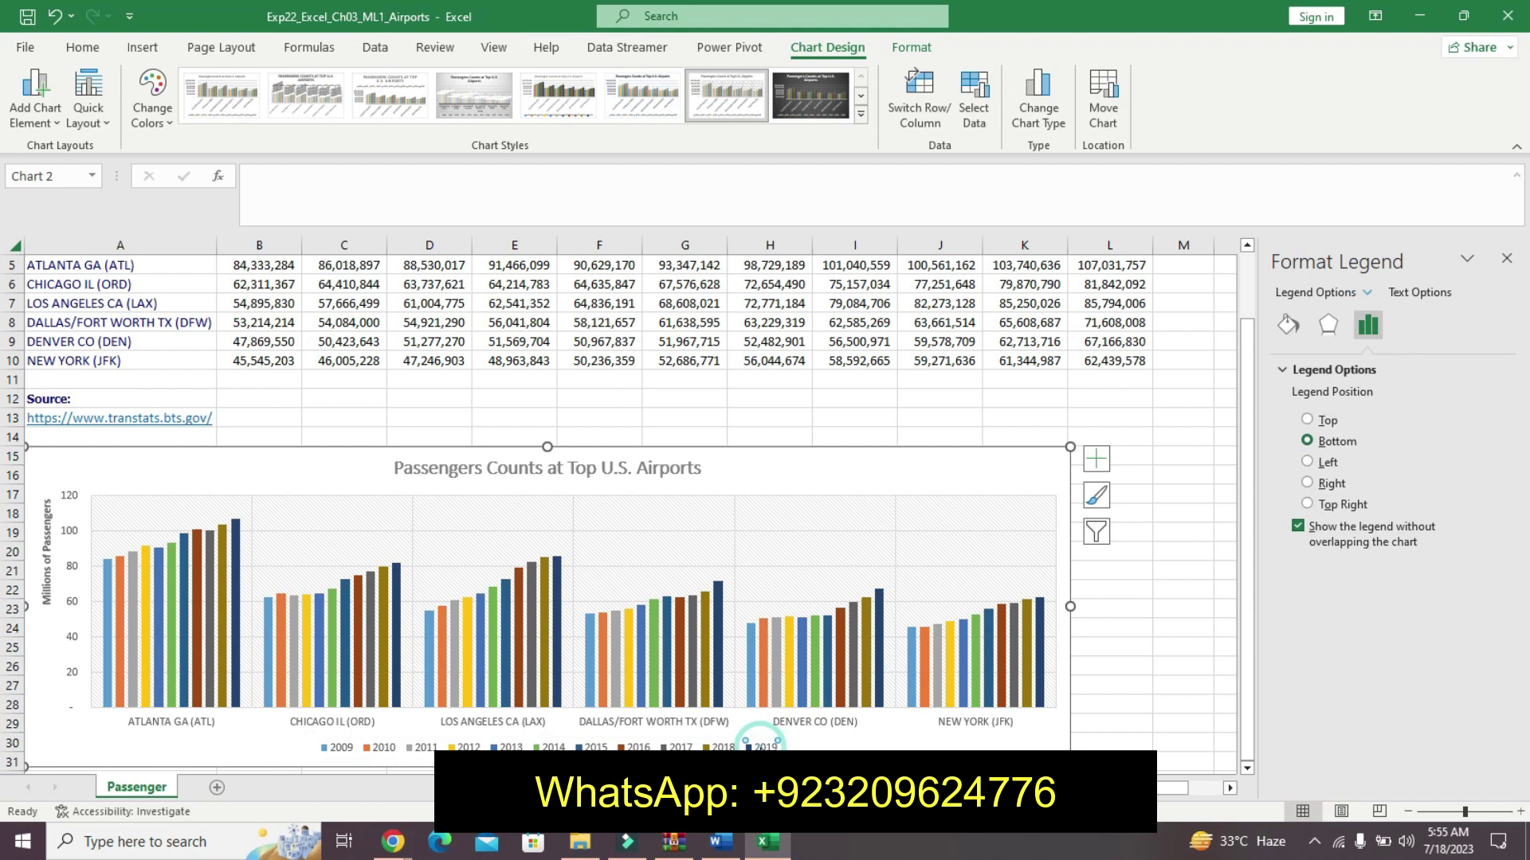
left_click(1097, 459)
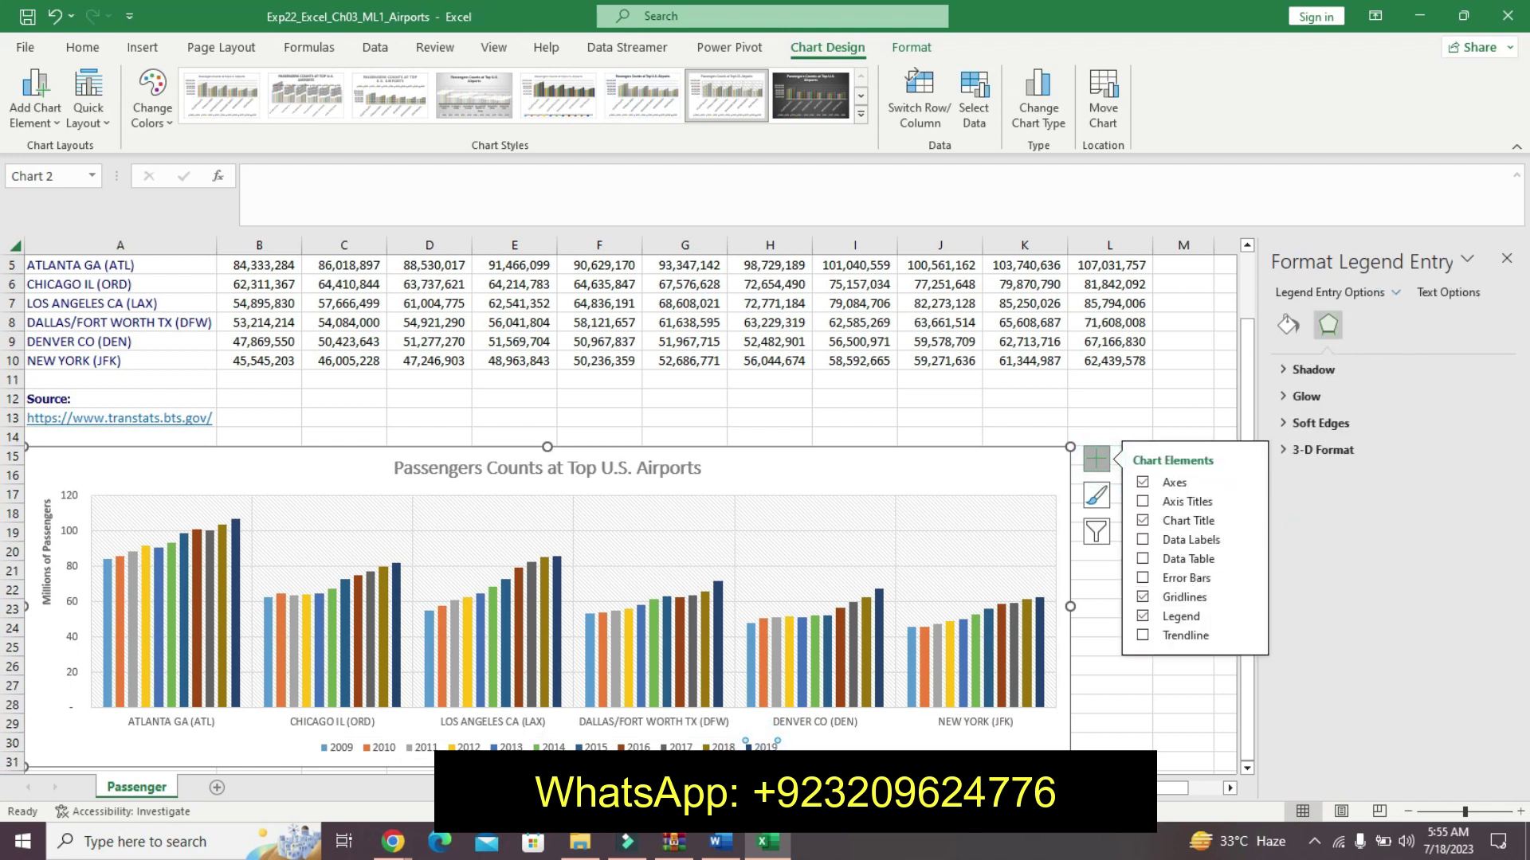
left_click(721, 842)
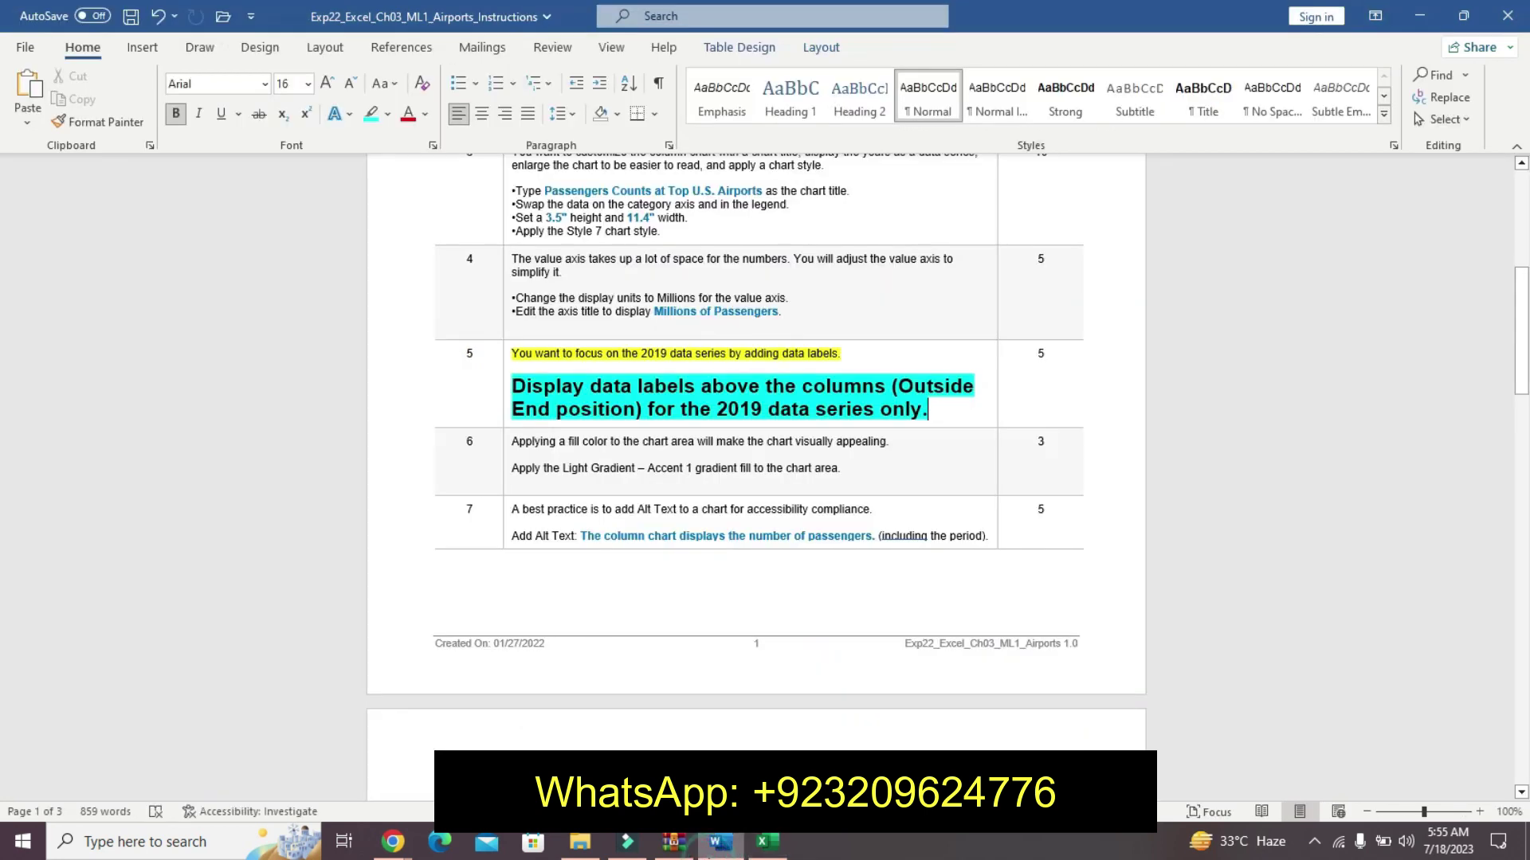
left_click(762, 845)
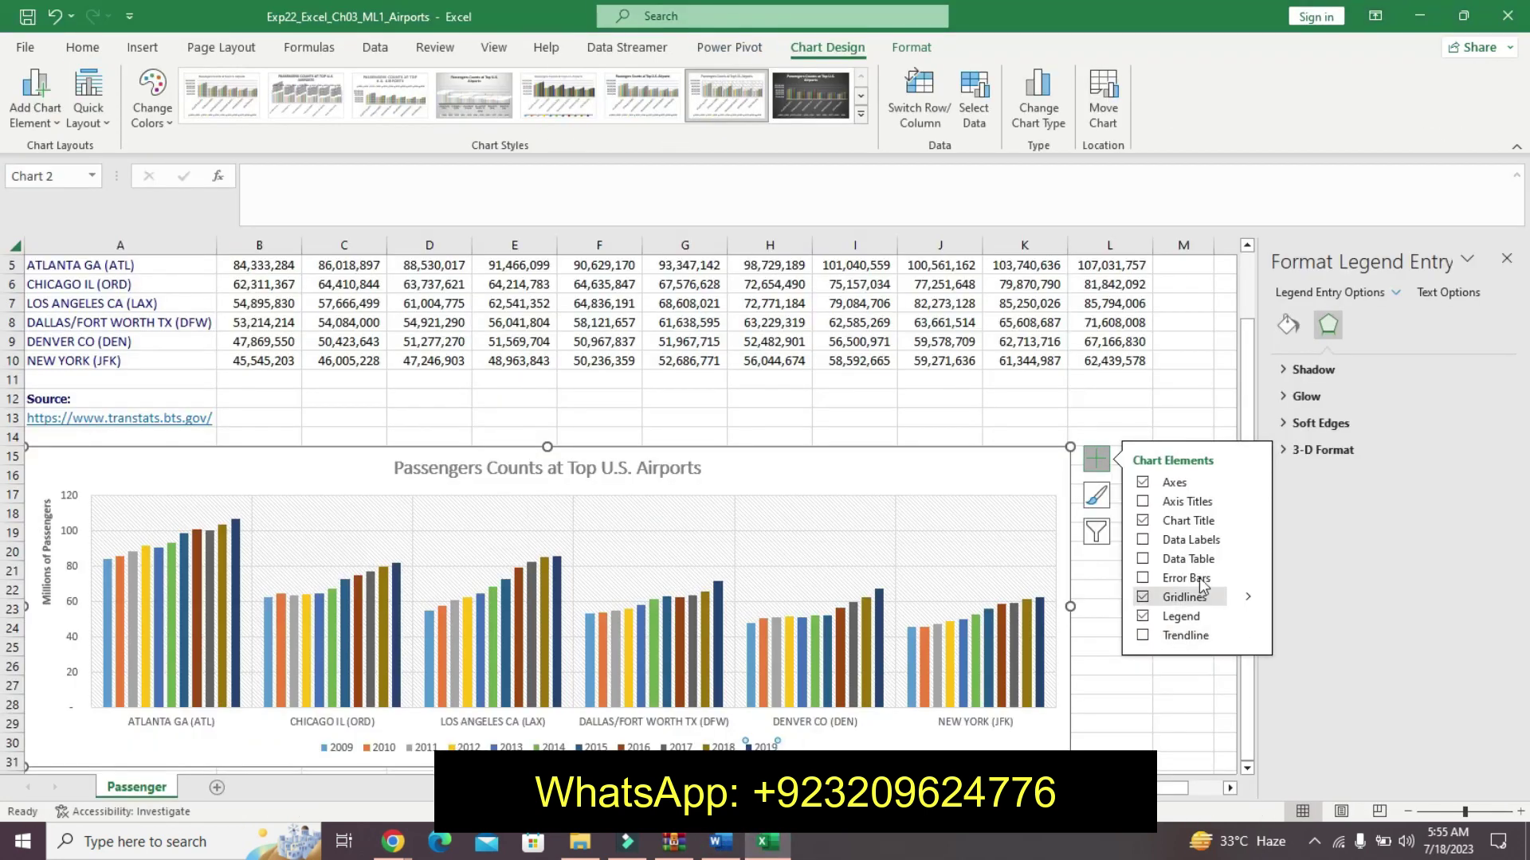
- Toggle the Data Table element on and off, leaving no data table and Chart Elements open
left_click(1249, 559)
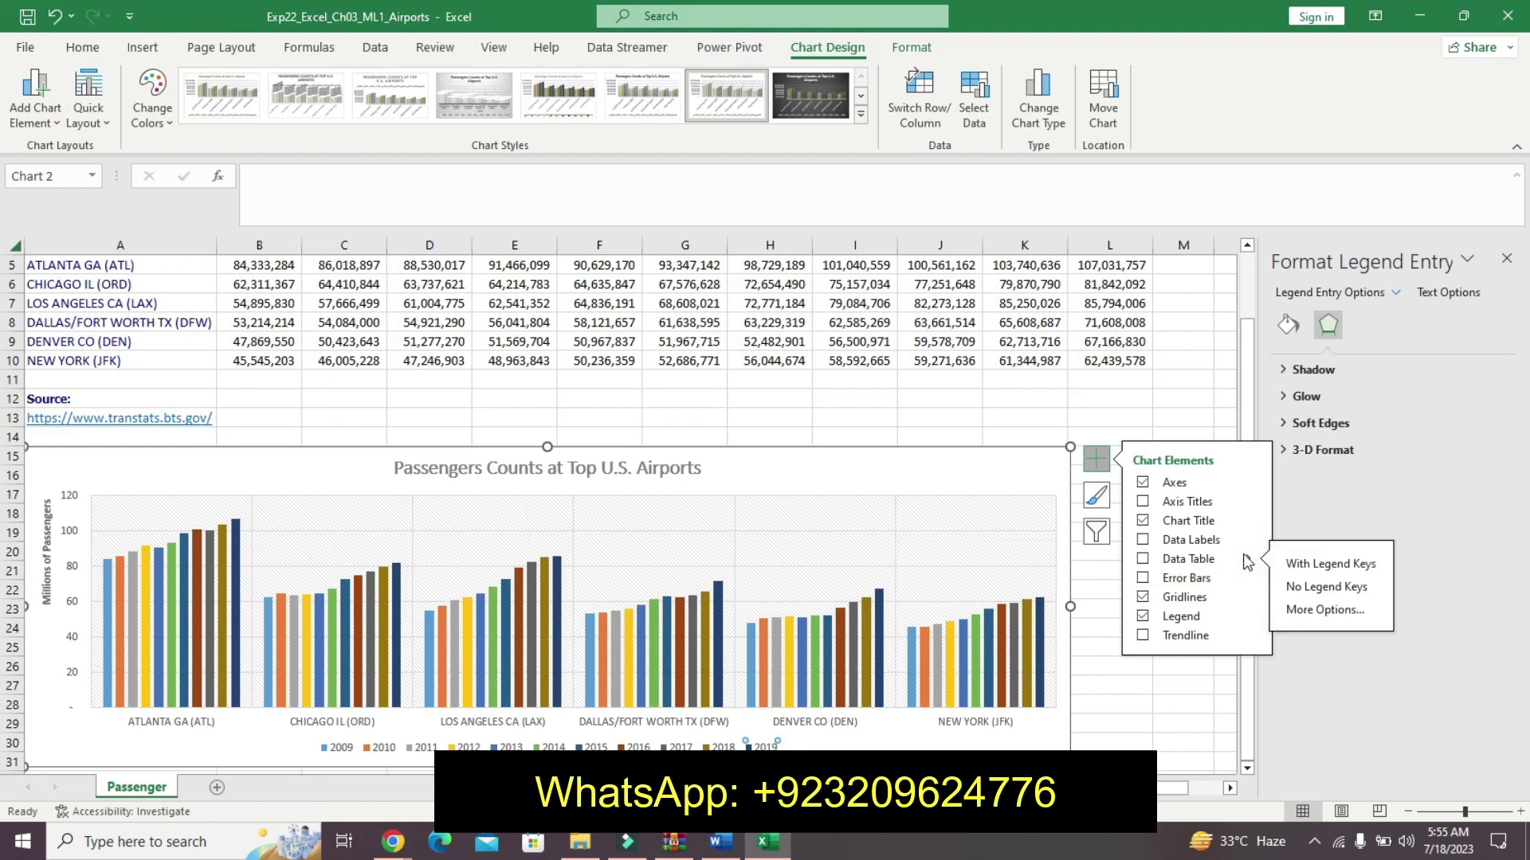
left_click(1247, 563)
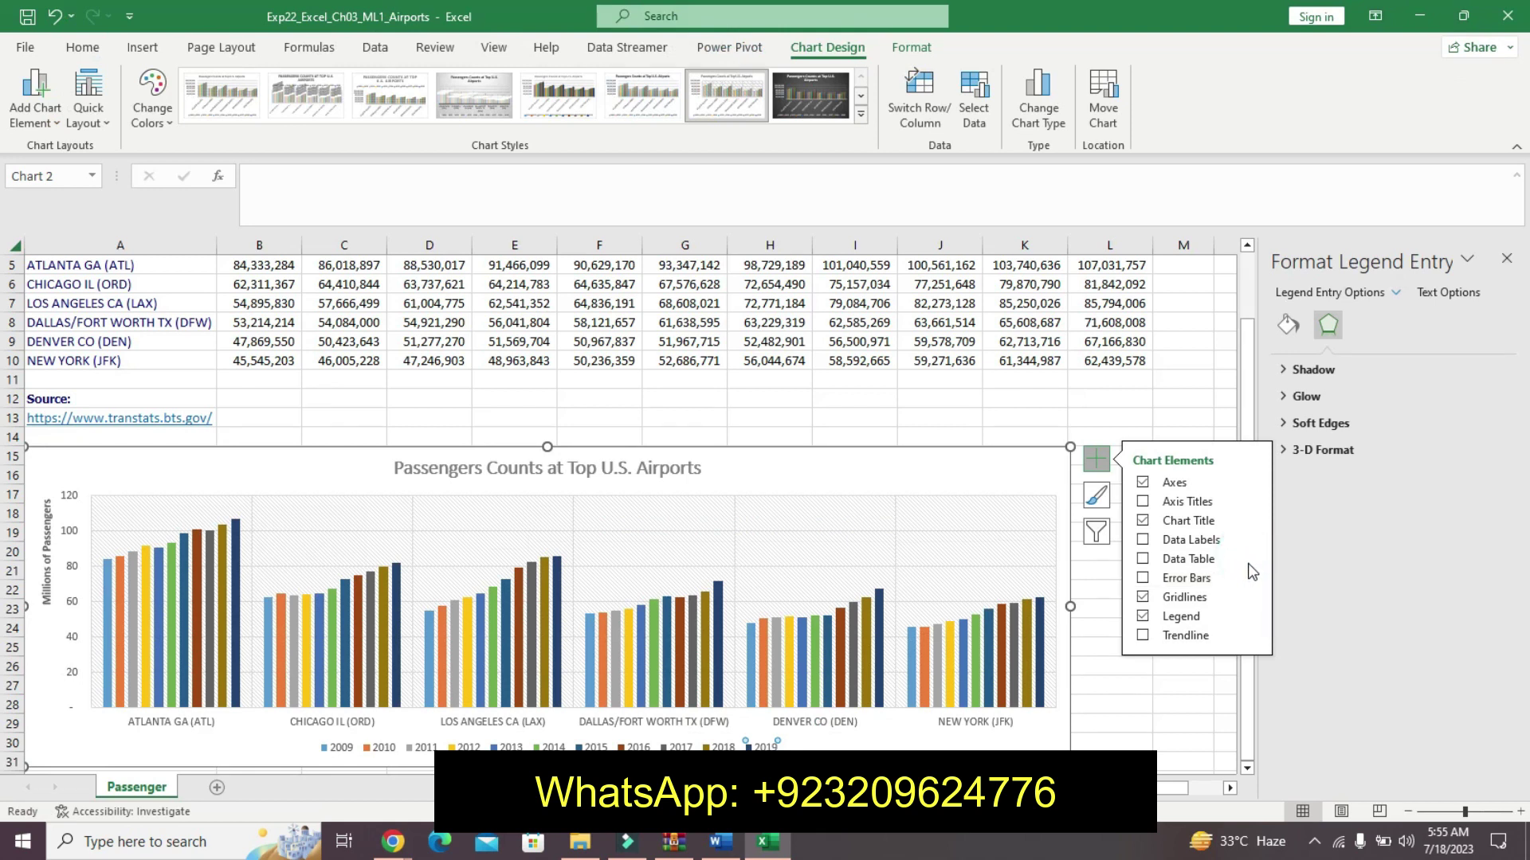
left_click(1248, 560)
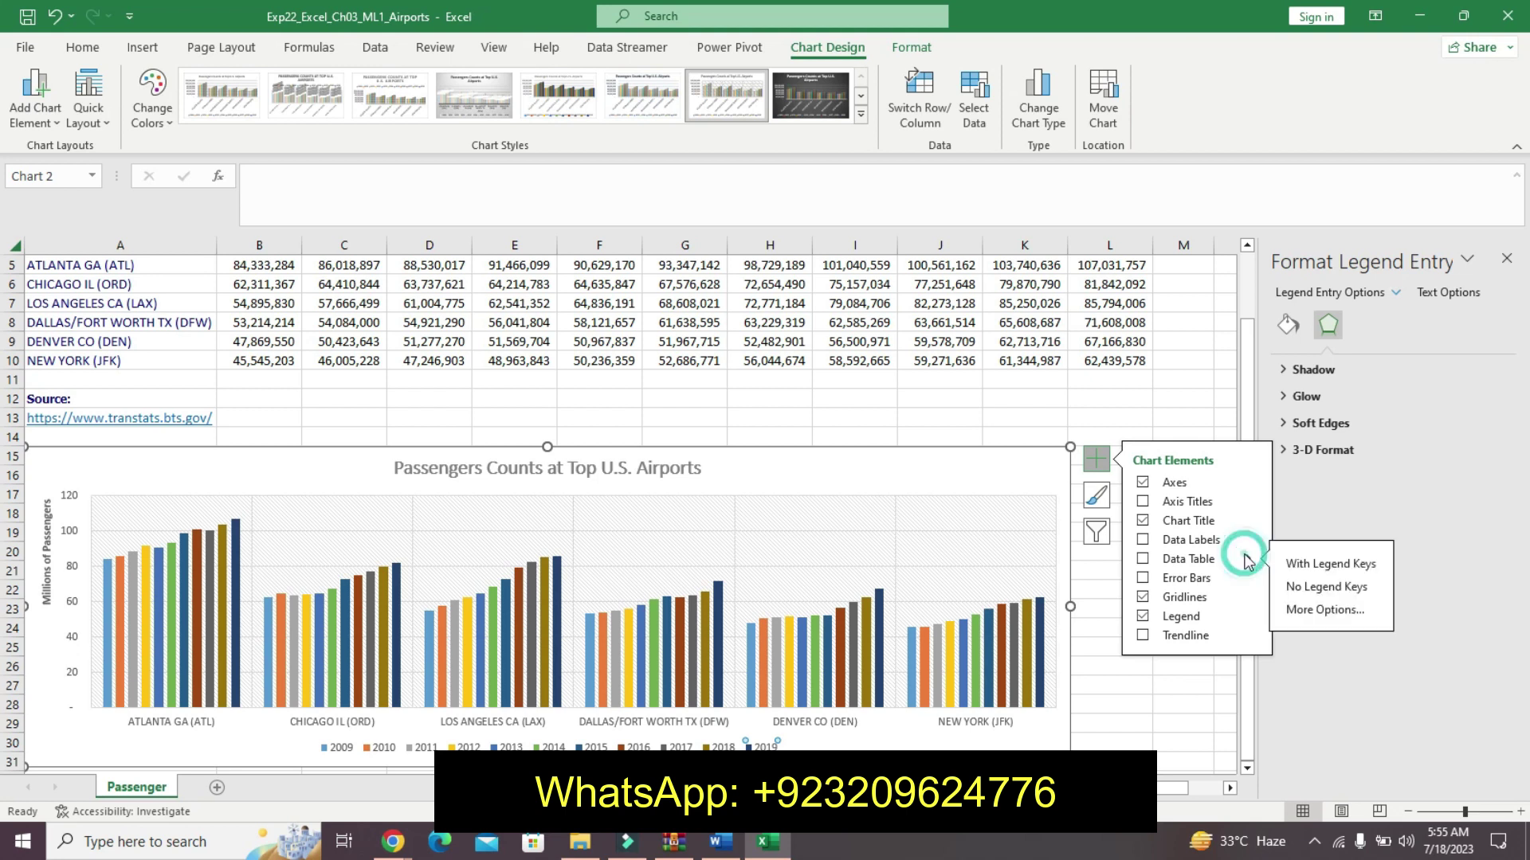
left_click(1169, 564)
left_click(1168, 562)
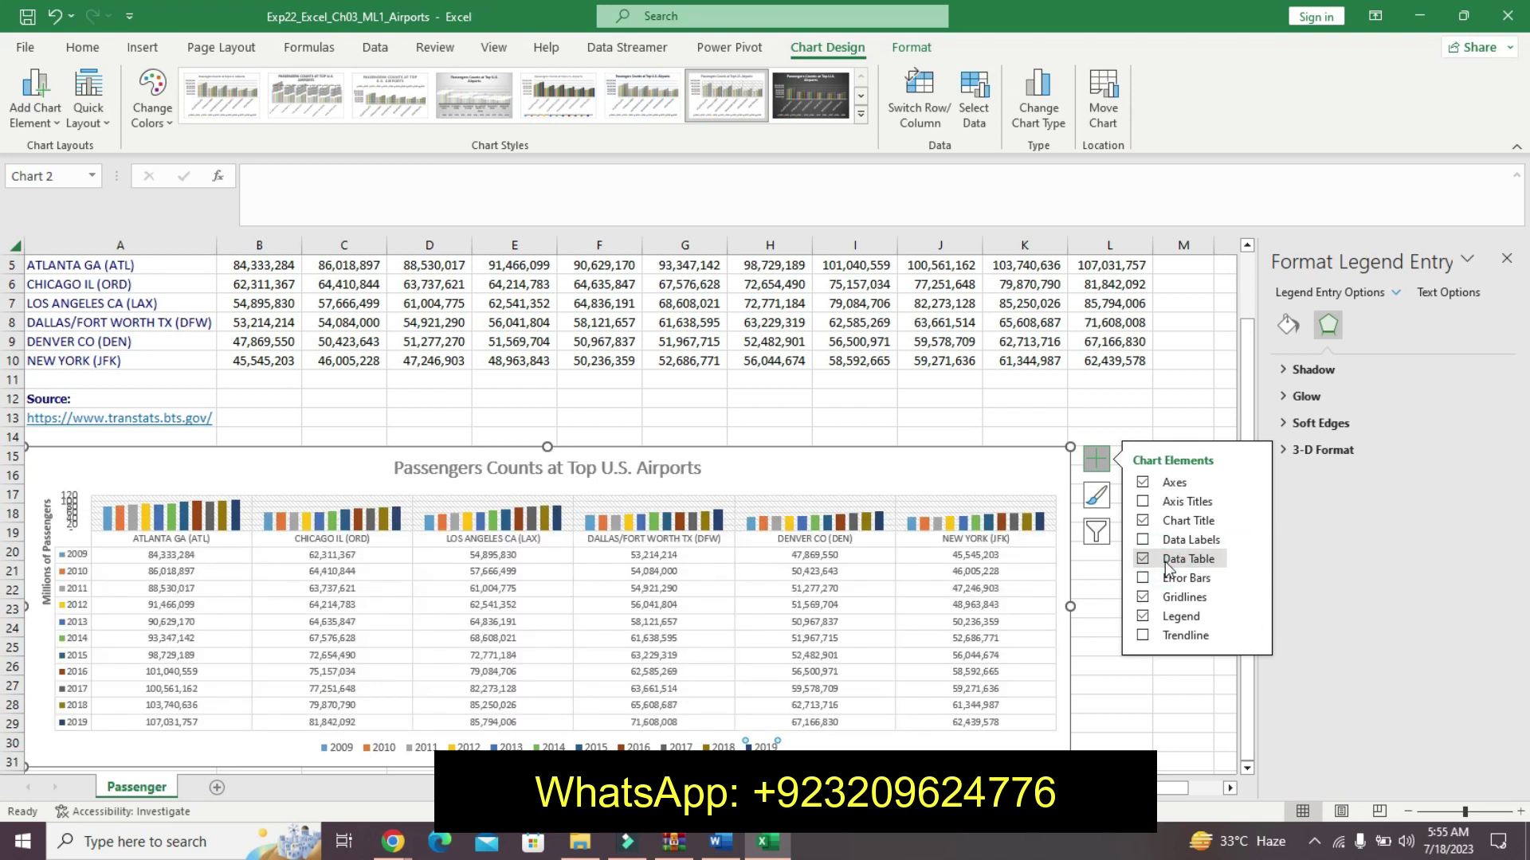
left_click(1165, 562)
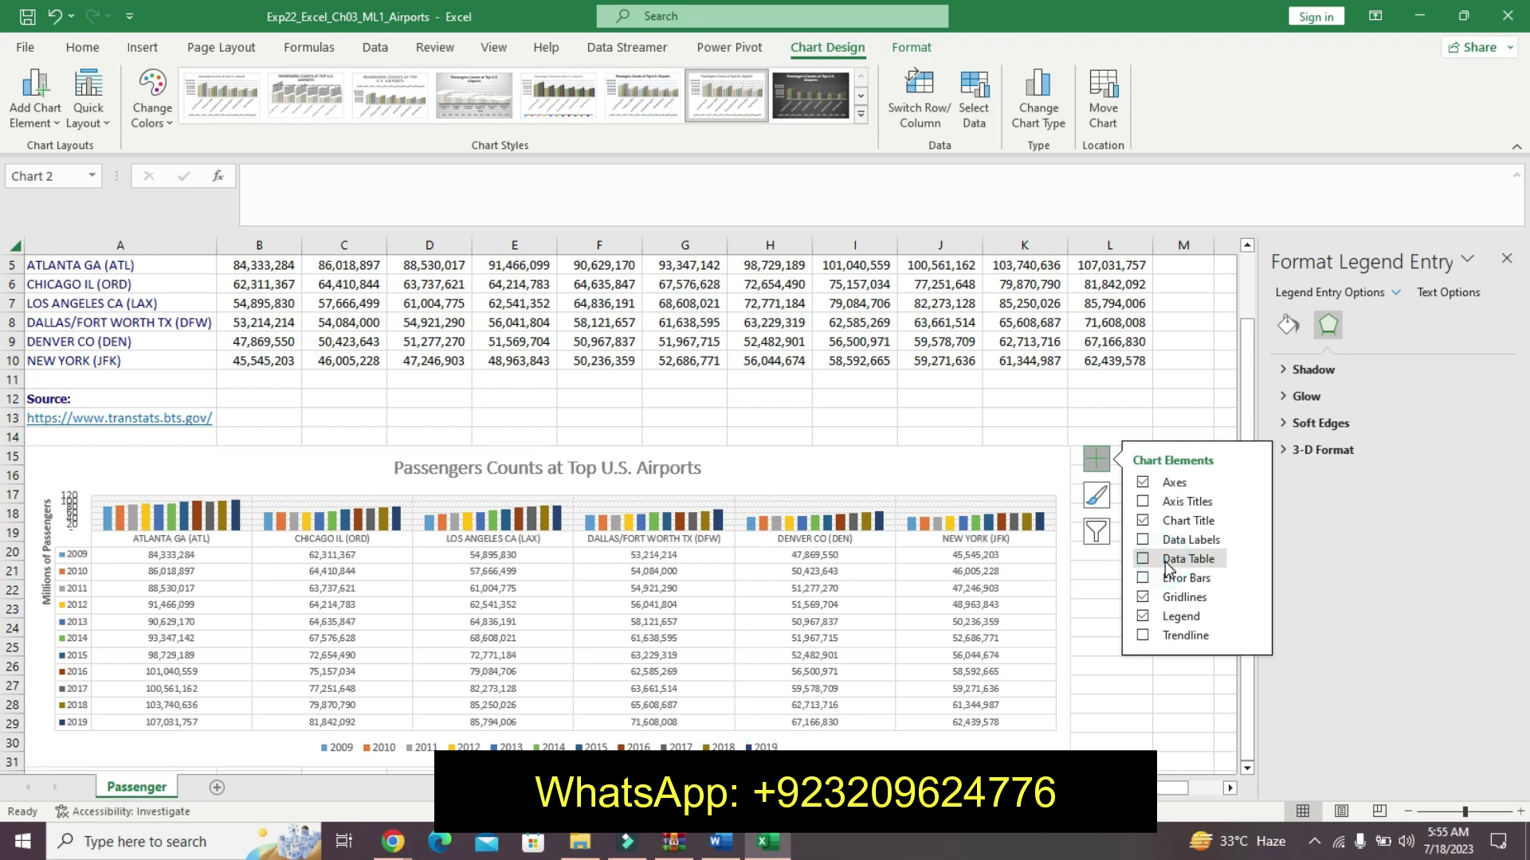
left_click(1248, 562)
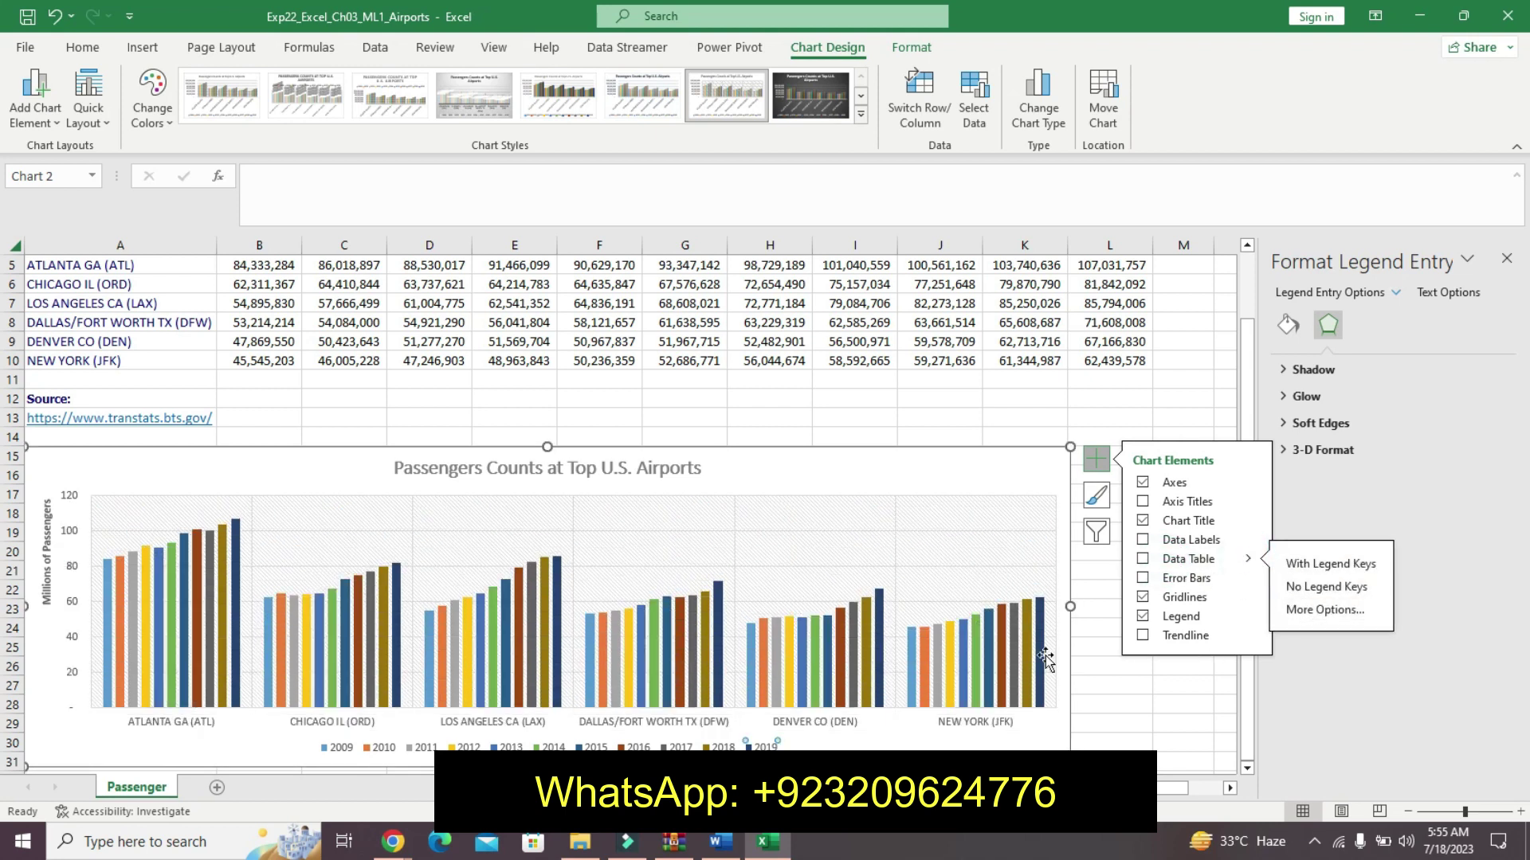
left_click(929, 745)
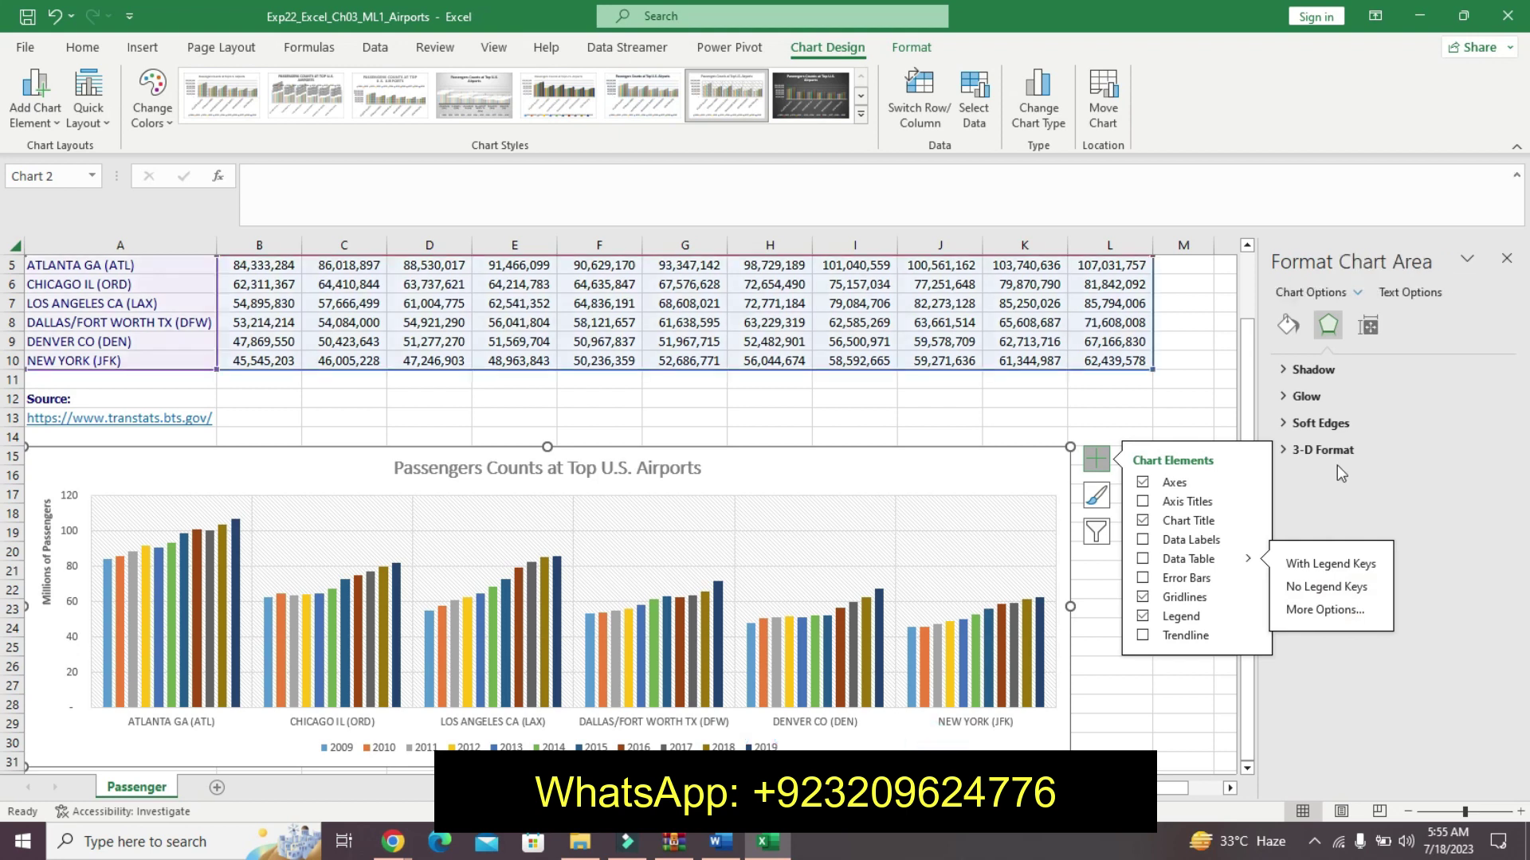
left_click(1311, 611)
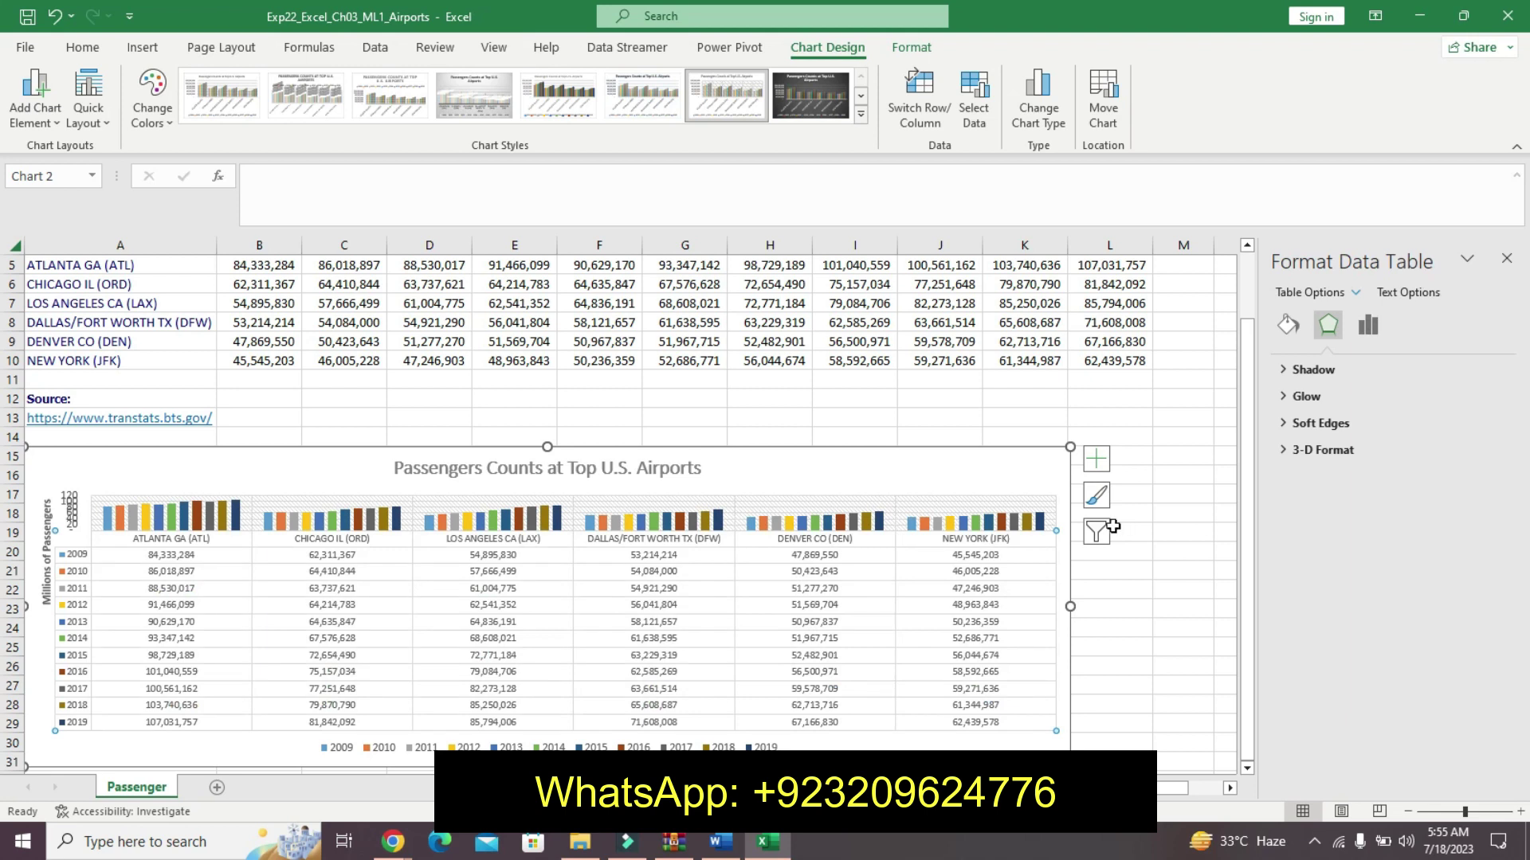
left_click(1095, 457)
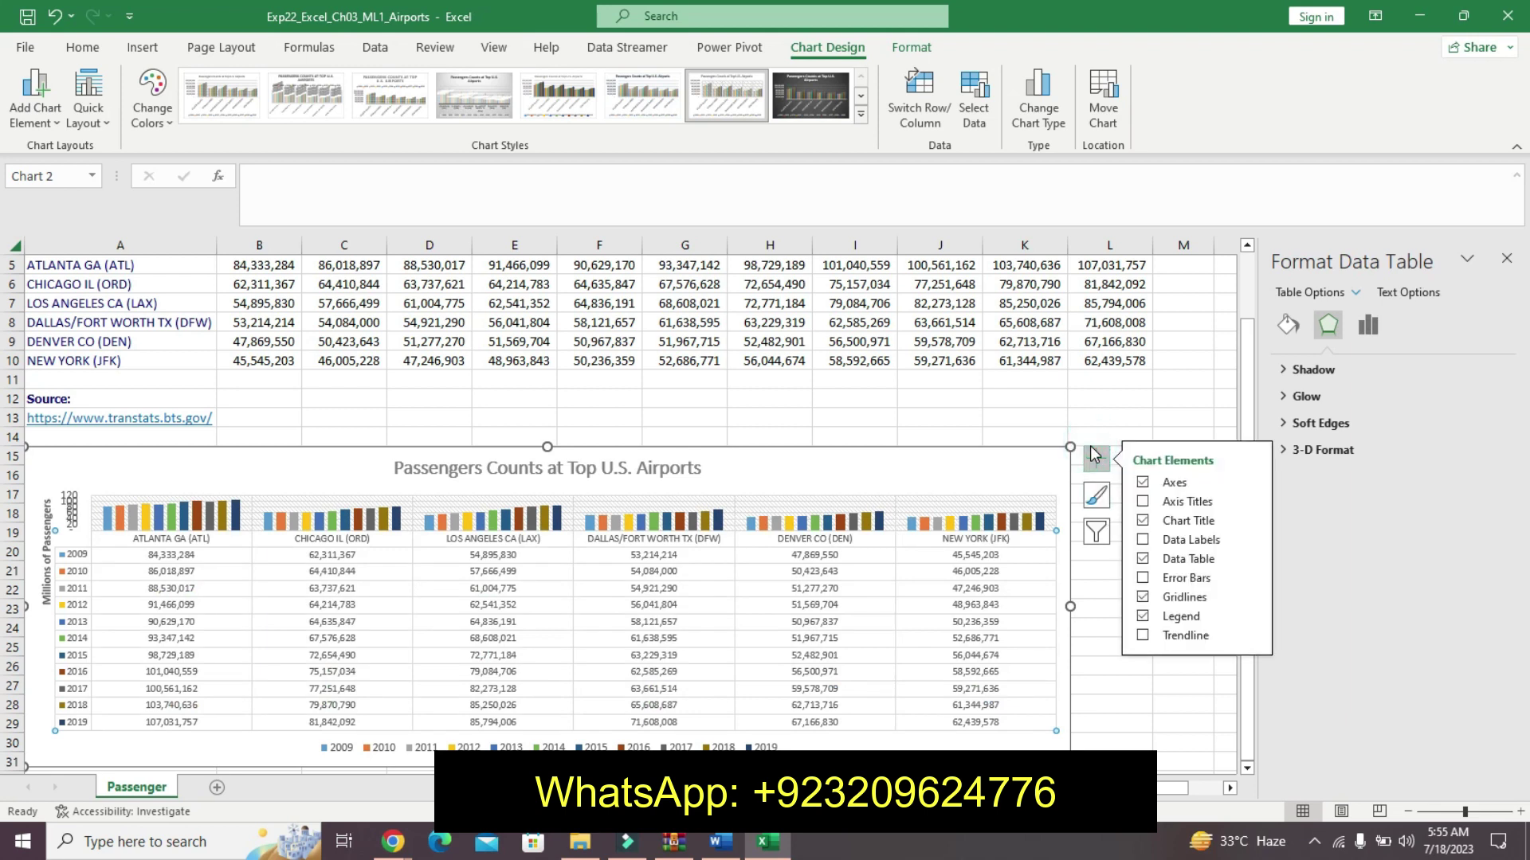
left_click(1248, 559)
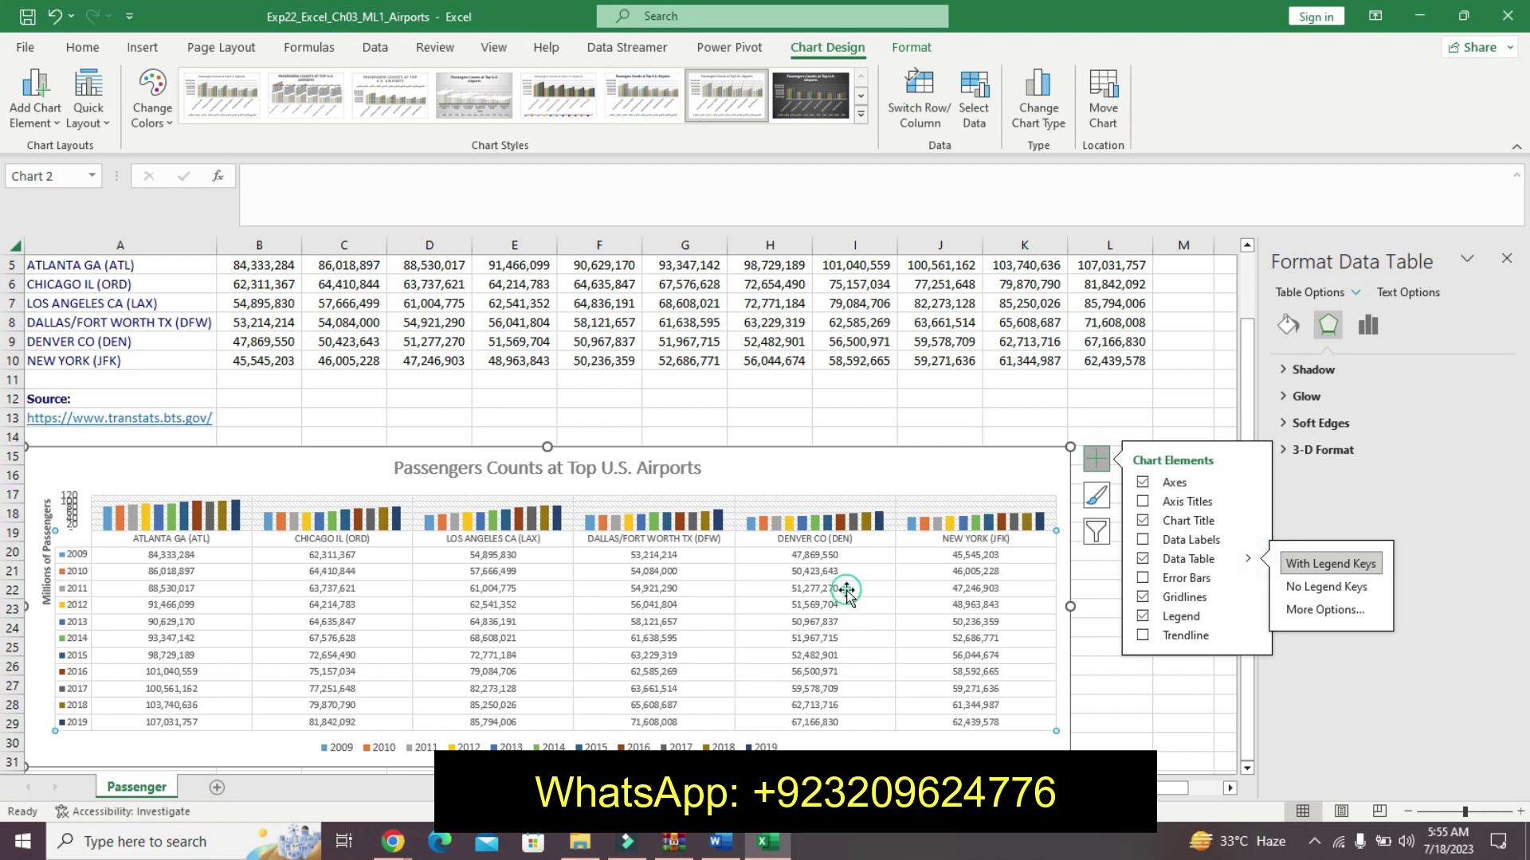
left_click(1144, 559)
- Clear the data table and place data labels at Outside End on every year's columns
left_click(1143, 559)
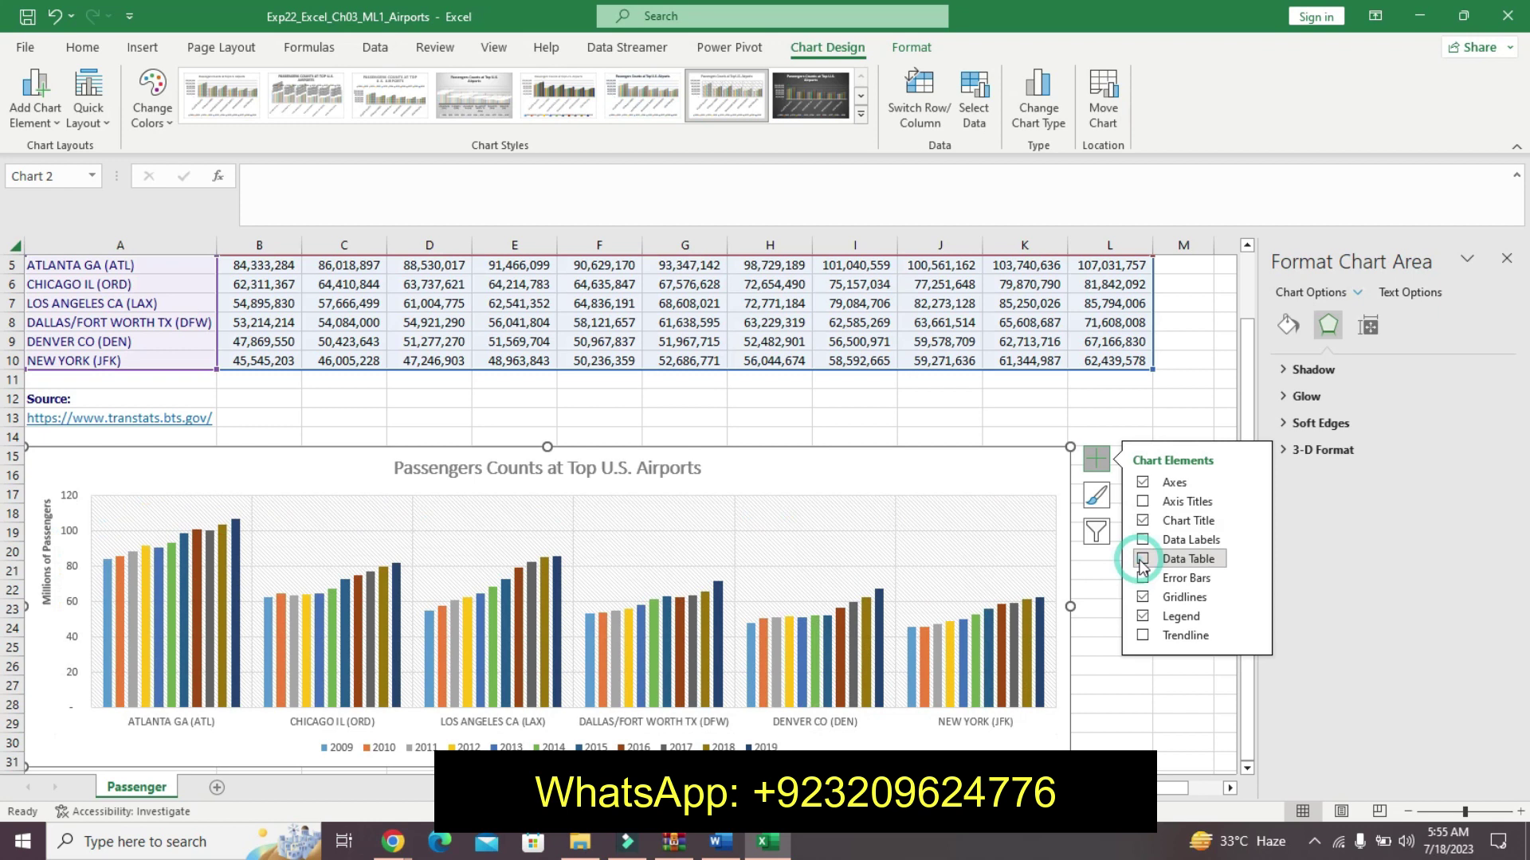
left_click(1143, 561)
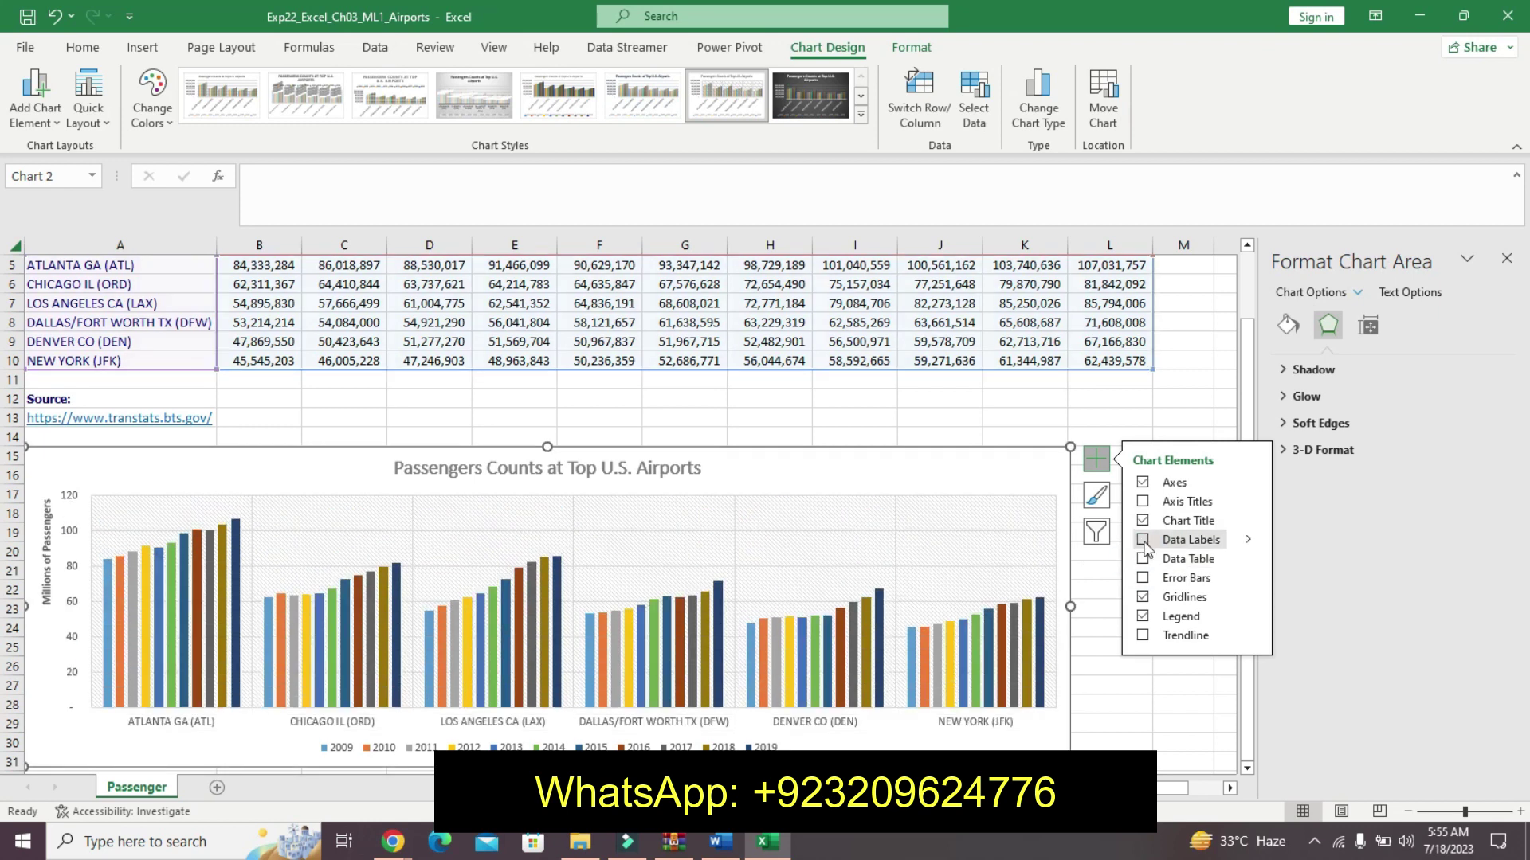
left_click(1246, 540)
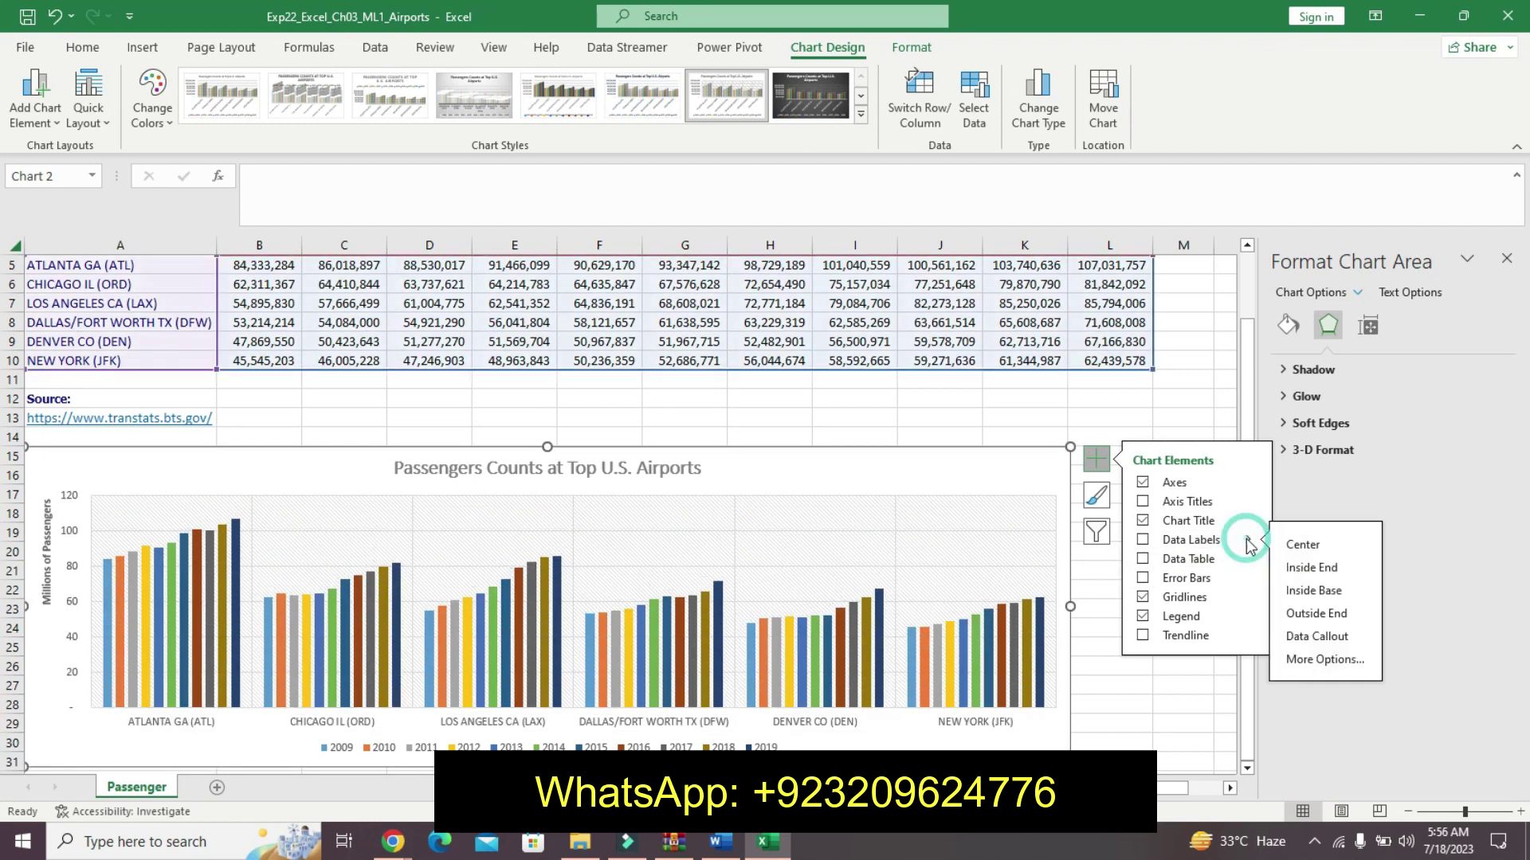
left_click(764, 748)
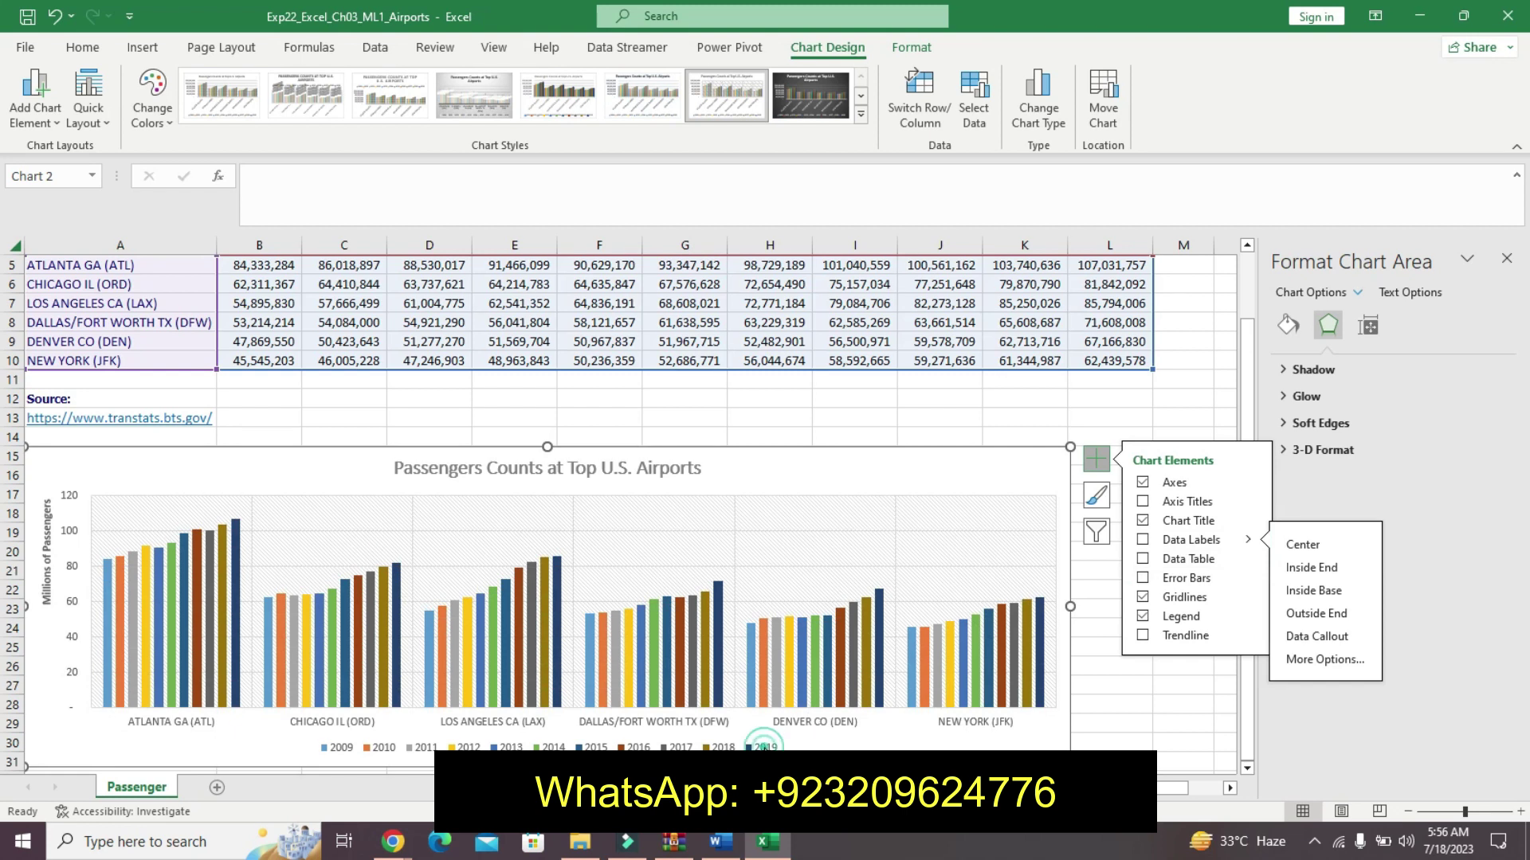
left_click(763, 747)
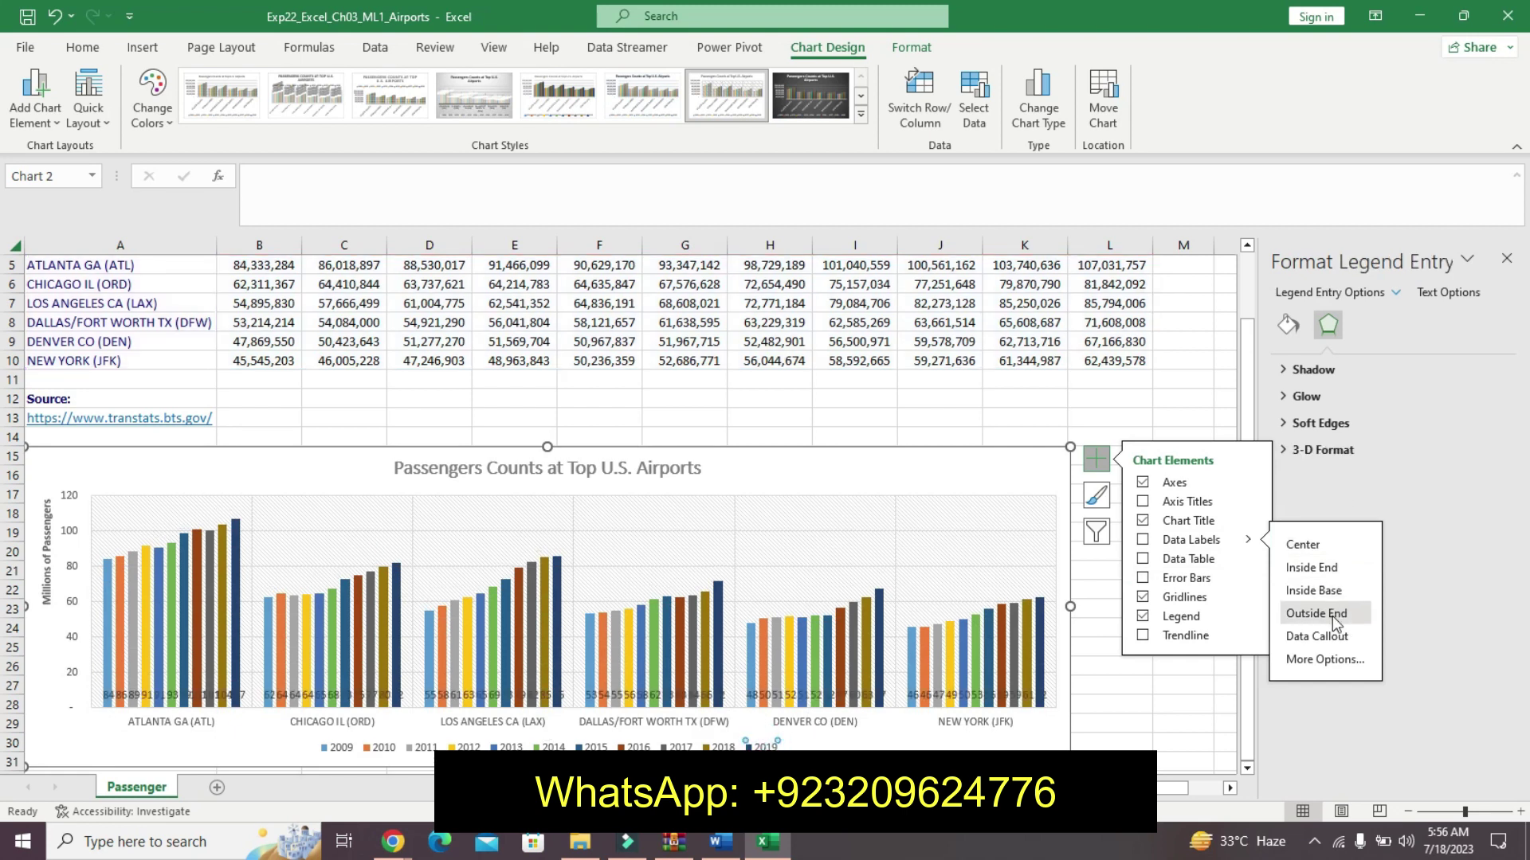
left_click(1333, 615)
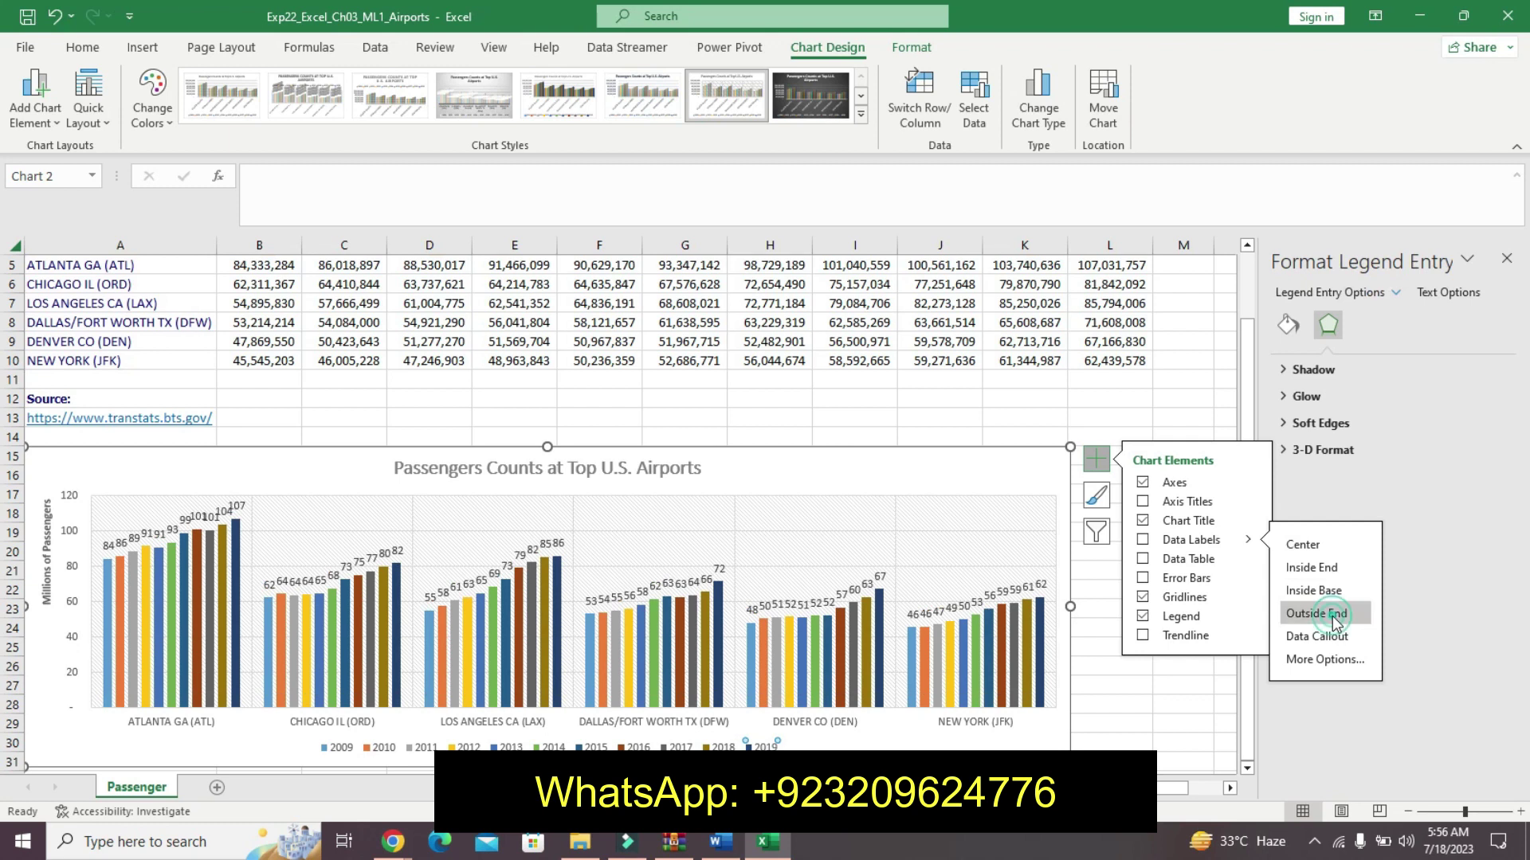
left_click(719, 842)
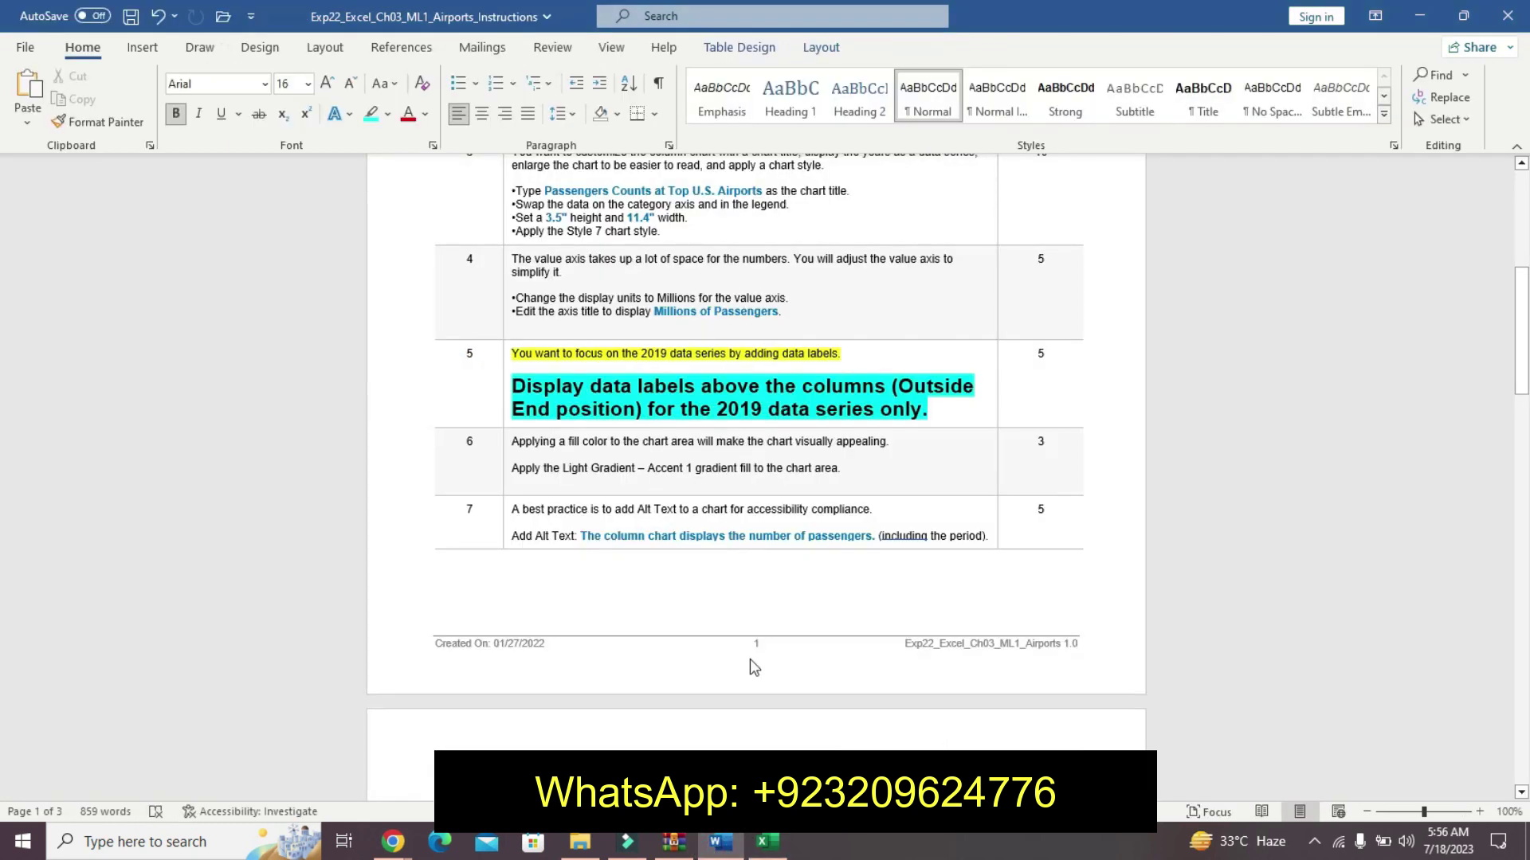
left_click(767, 842)
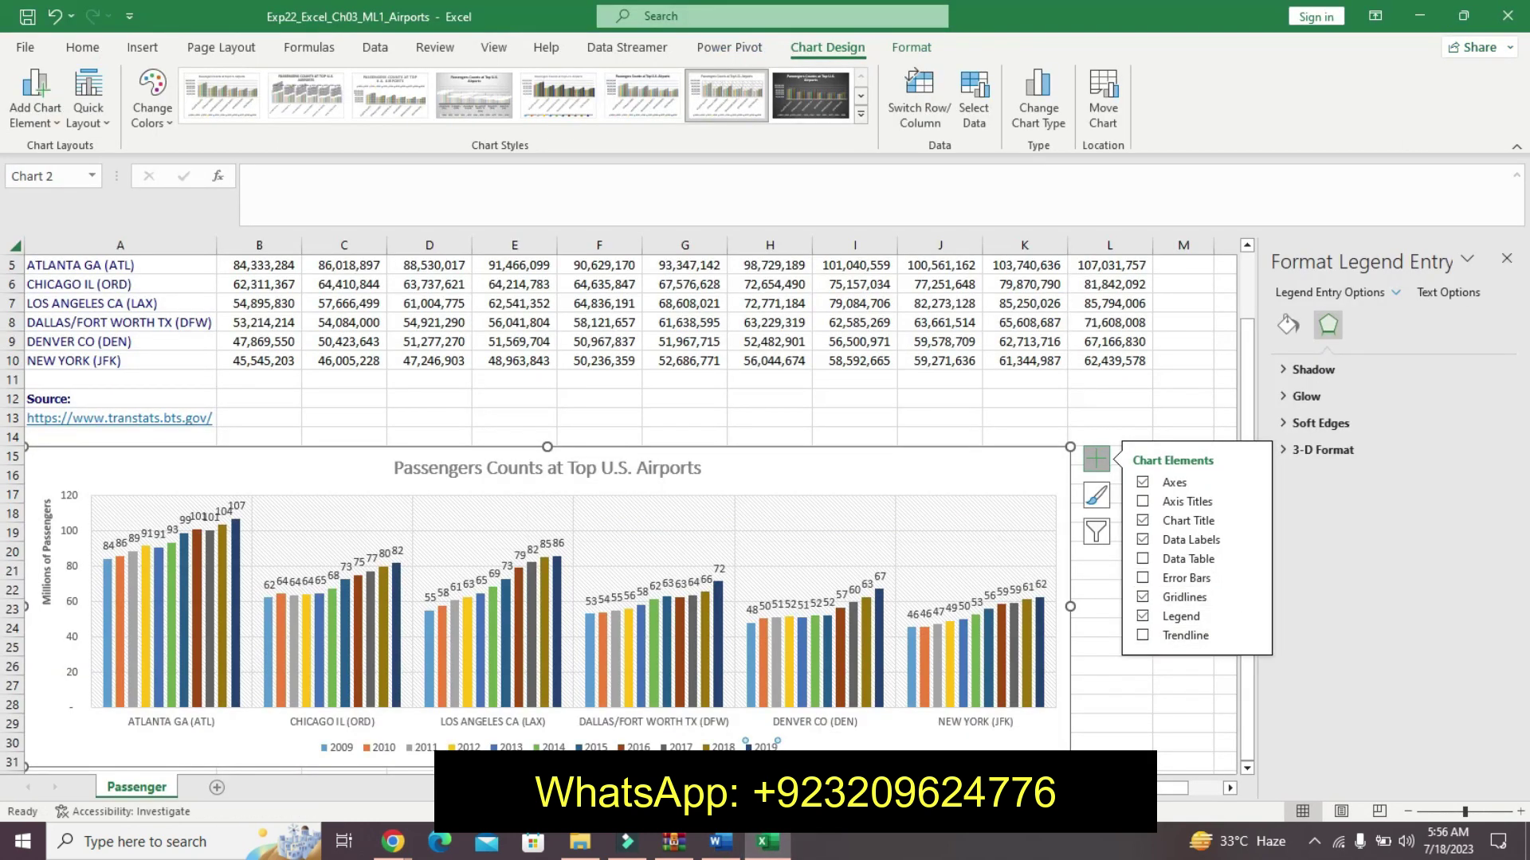
left_click(1249, 539)
left_click(1300, 615)
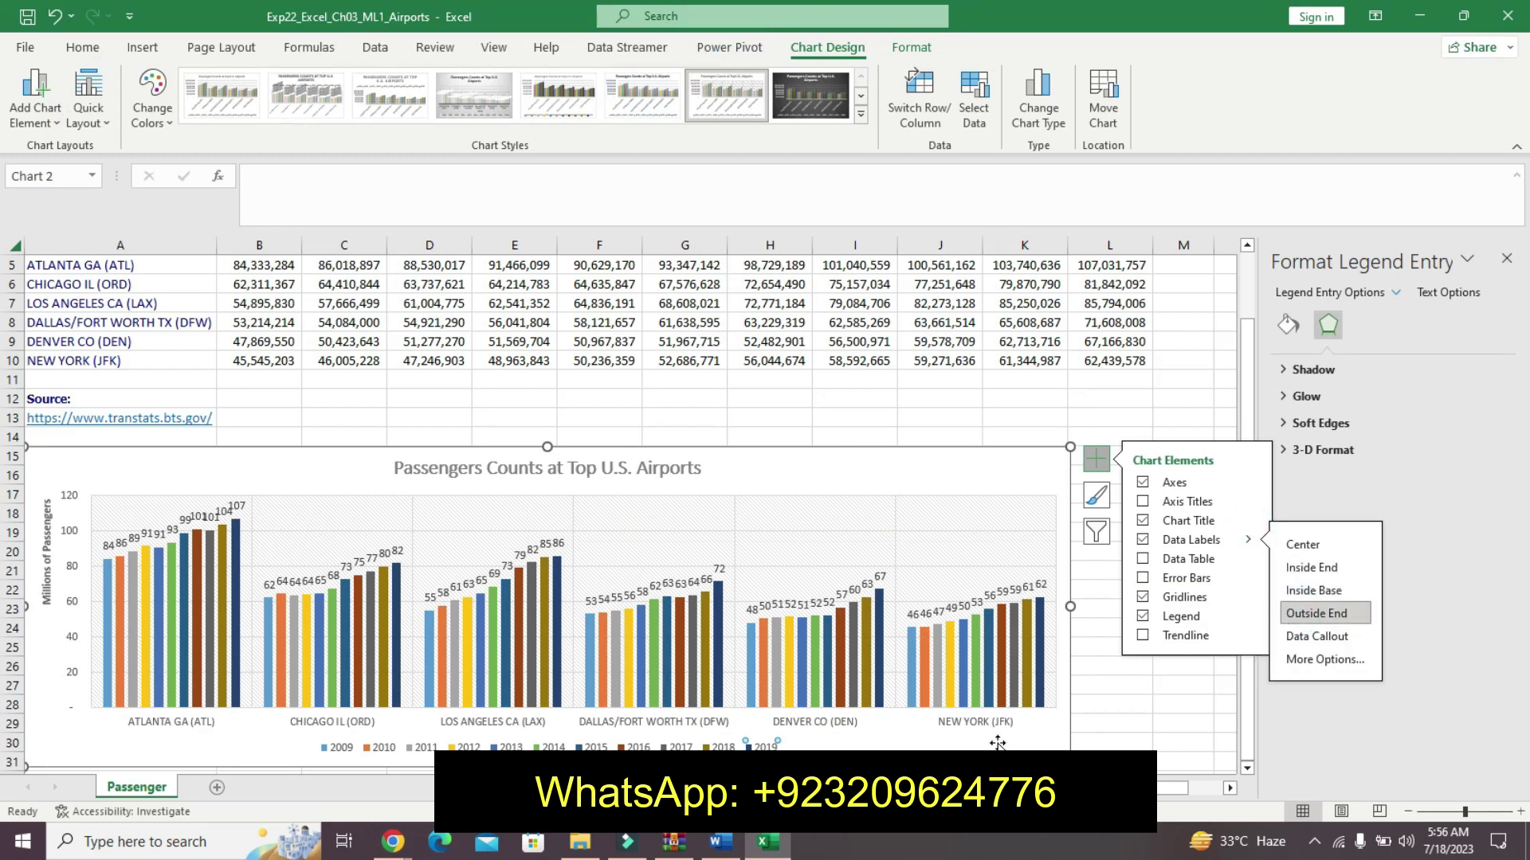
left_click(720, 842)
- Undo step 5's emphasis and highlight step 6's introductory sentence in yellow
key("ctrl+z")
key("ctrl+z")
key("ctrl+z")
key("ctrl+z")
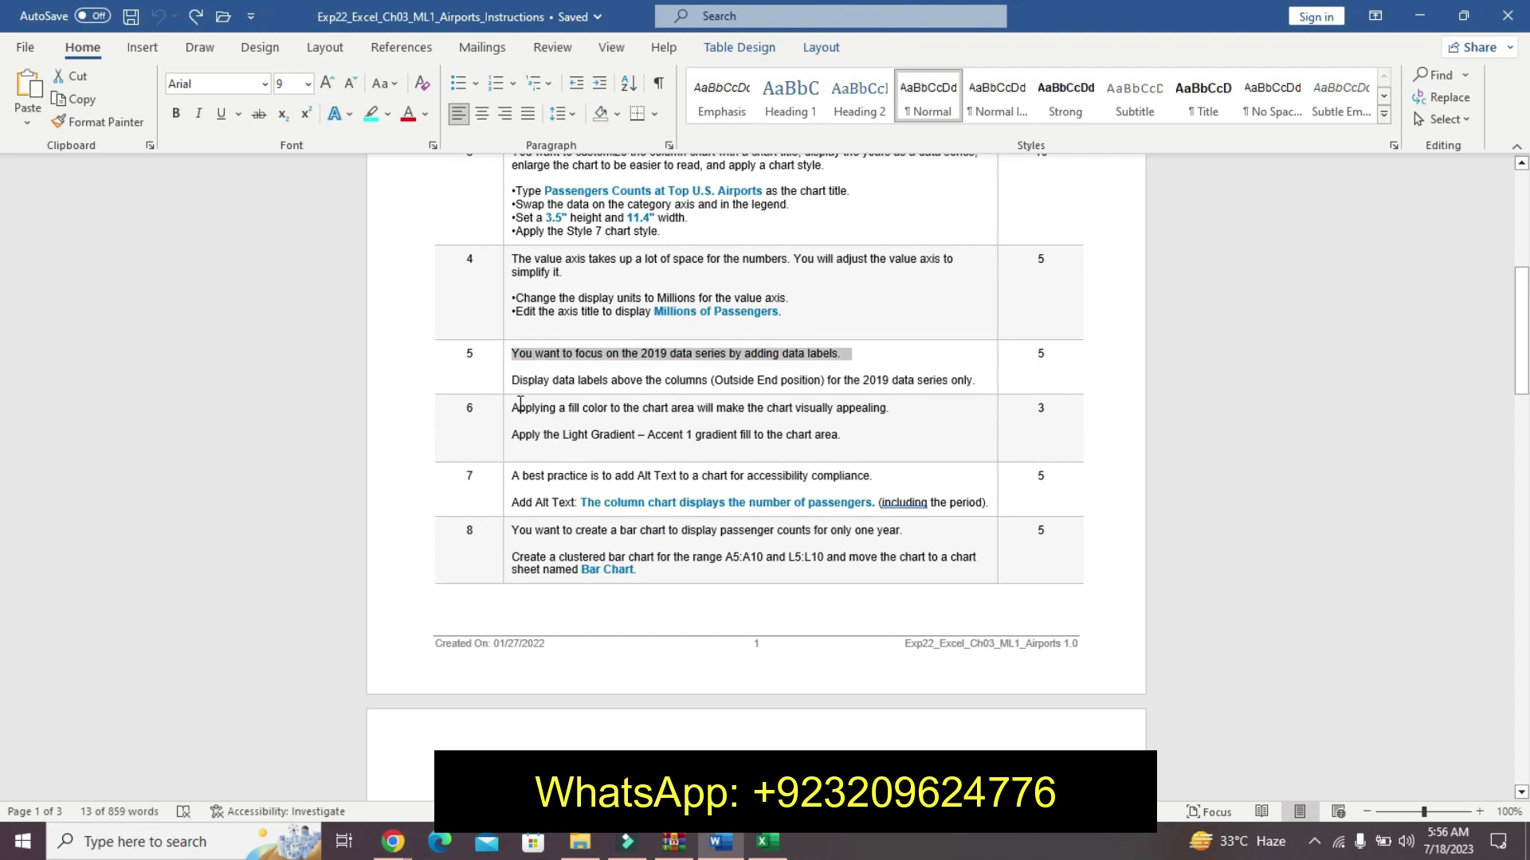
left_click_drag(514, 409, 701, 429)
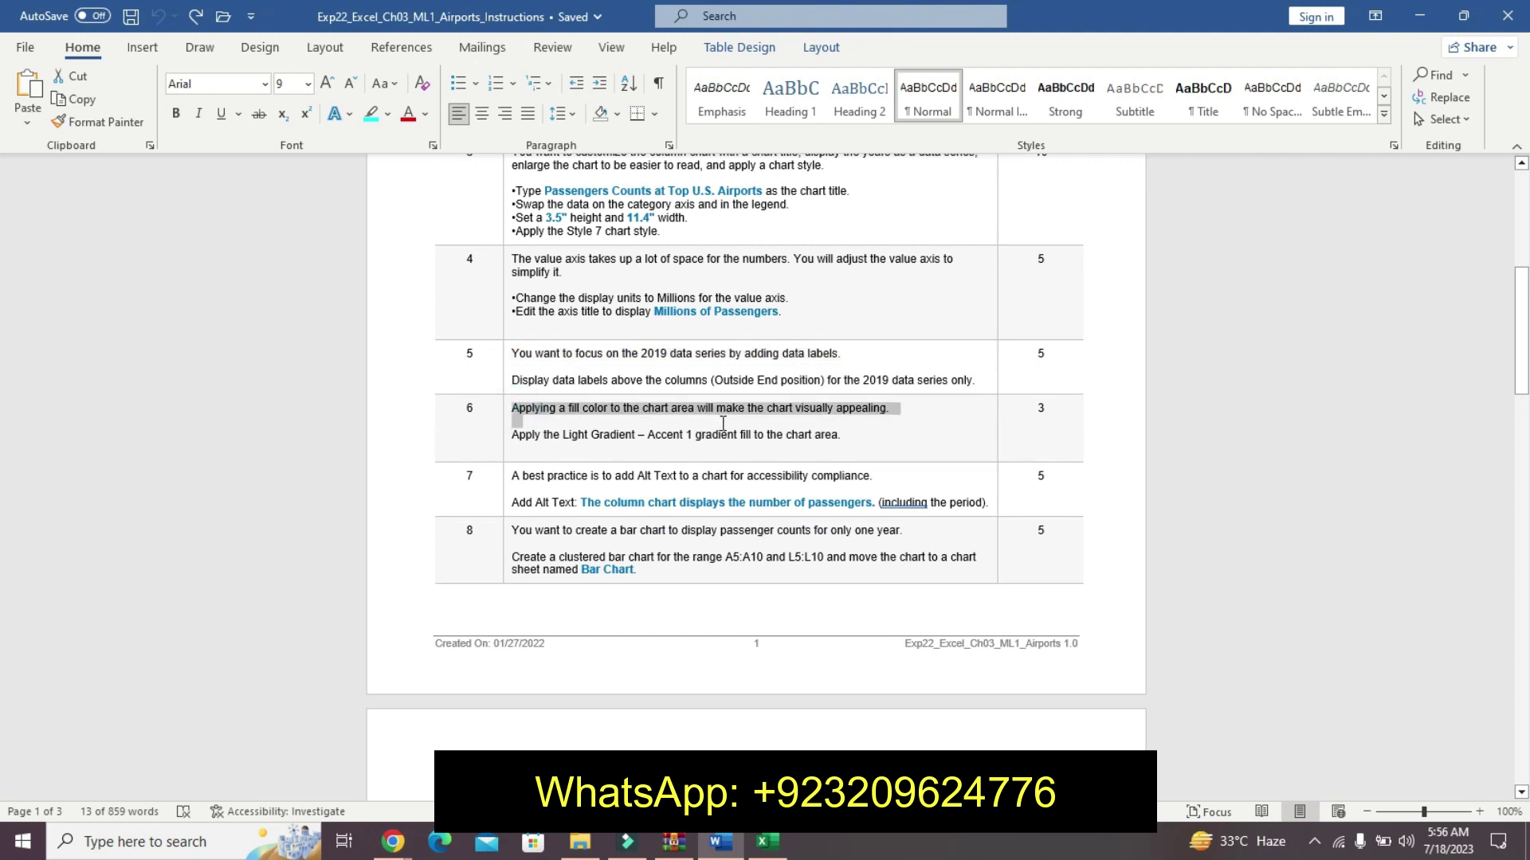
left_click(814, 391)
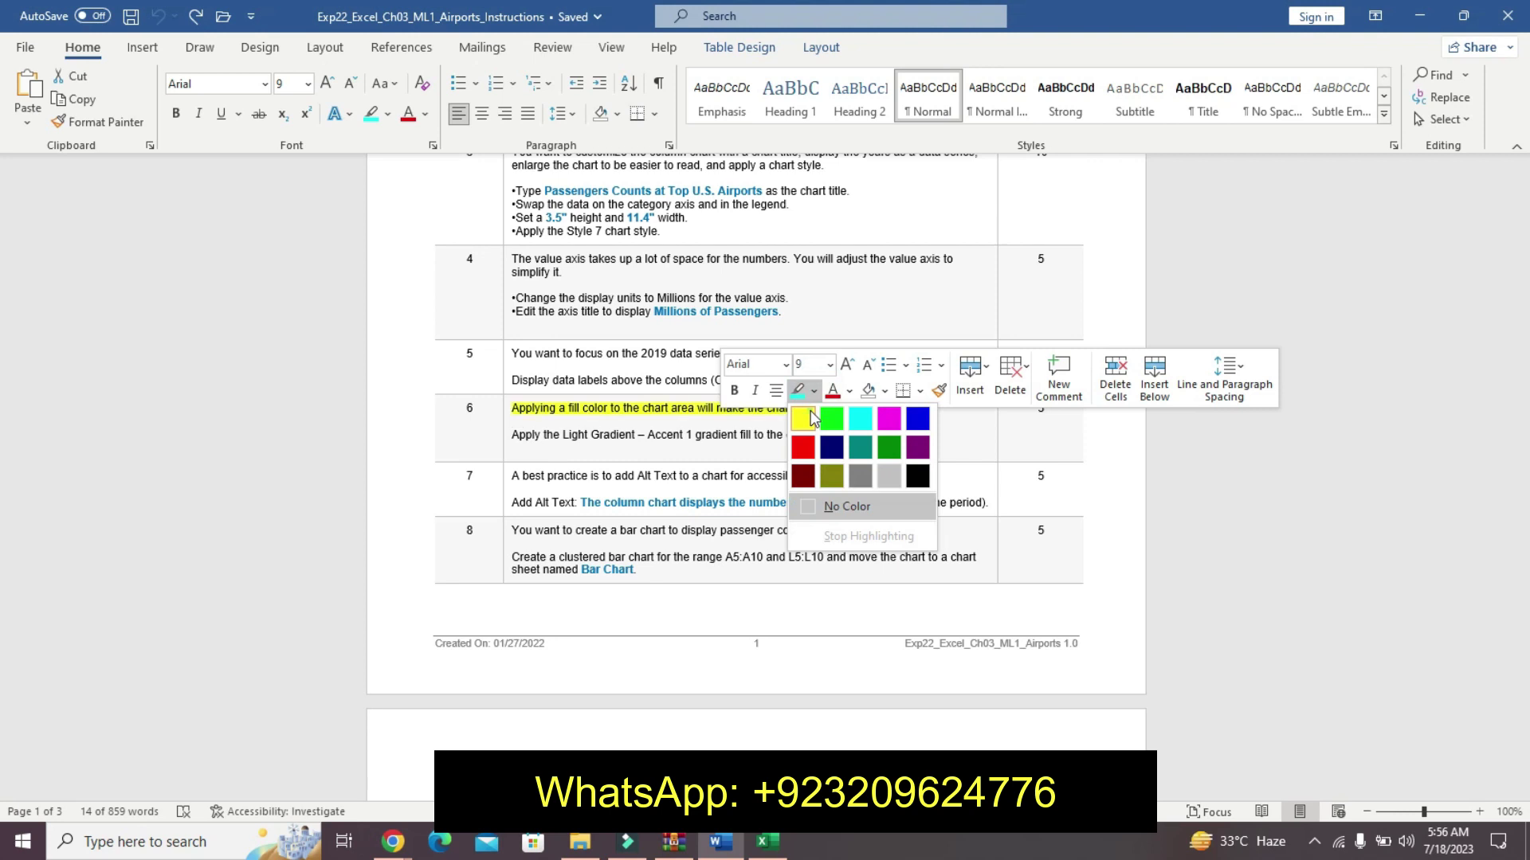
left_click(810, 418)
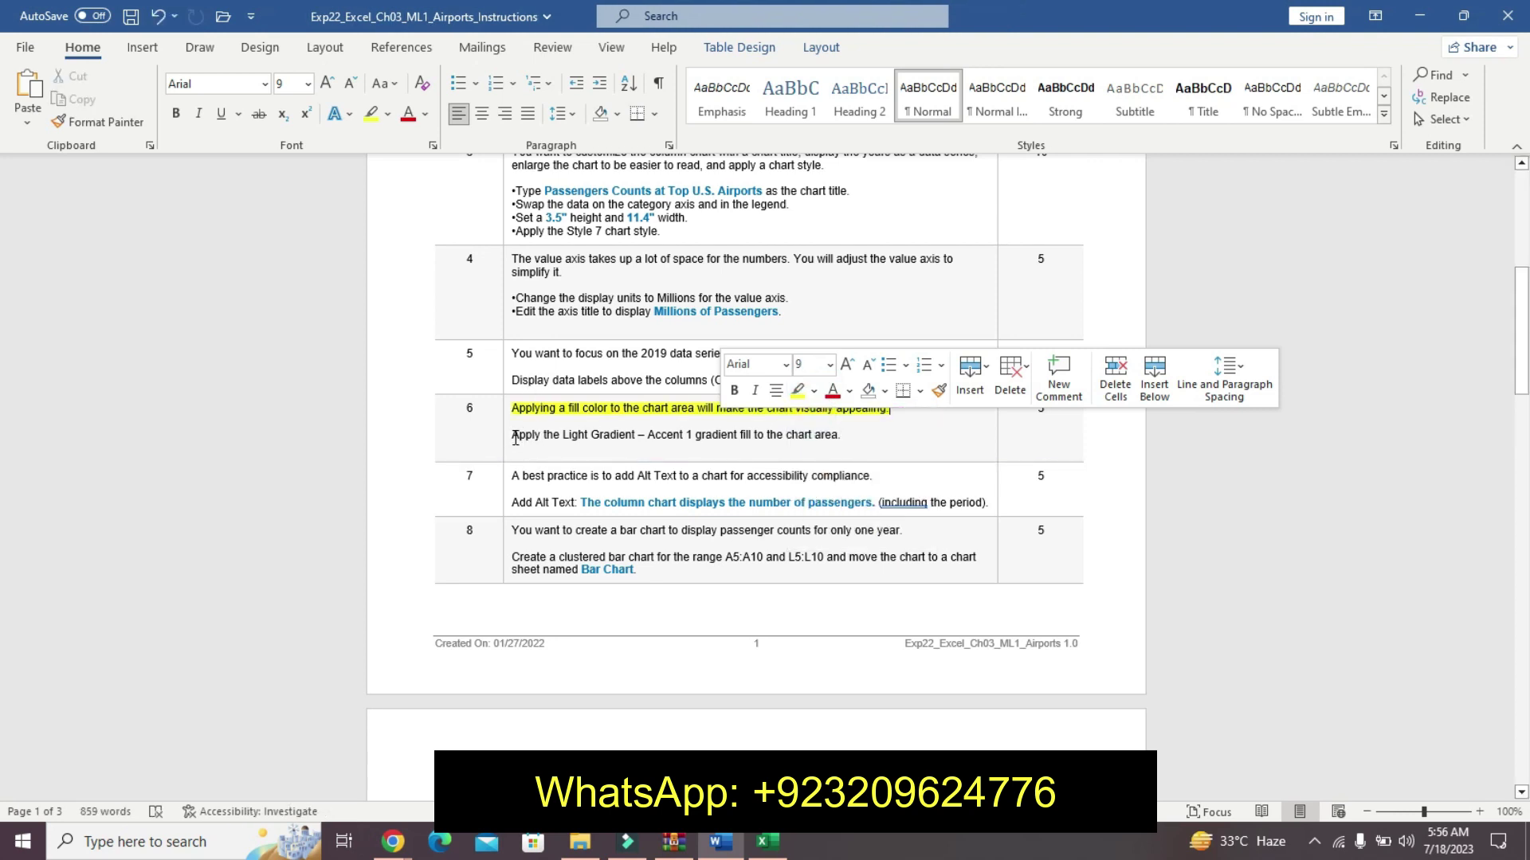
- Make the Light Gradient instruction line 20 pt, bold and cyan-highlighted
left_click_drag(514, 437, 850, 437)
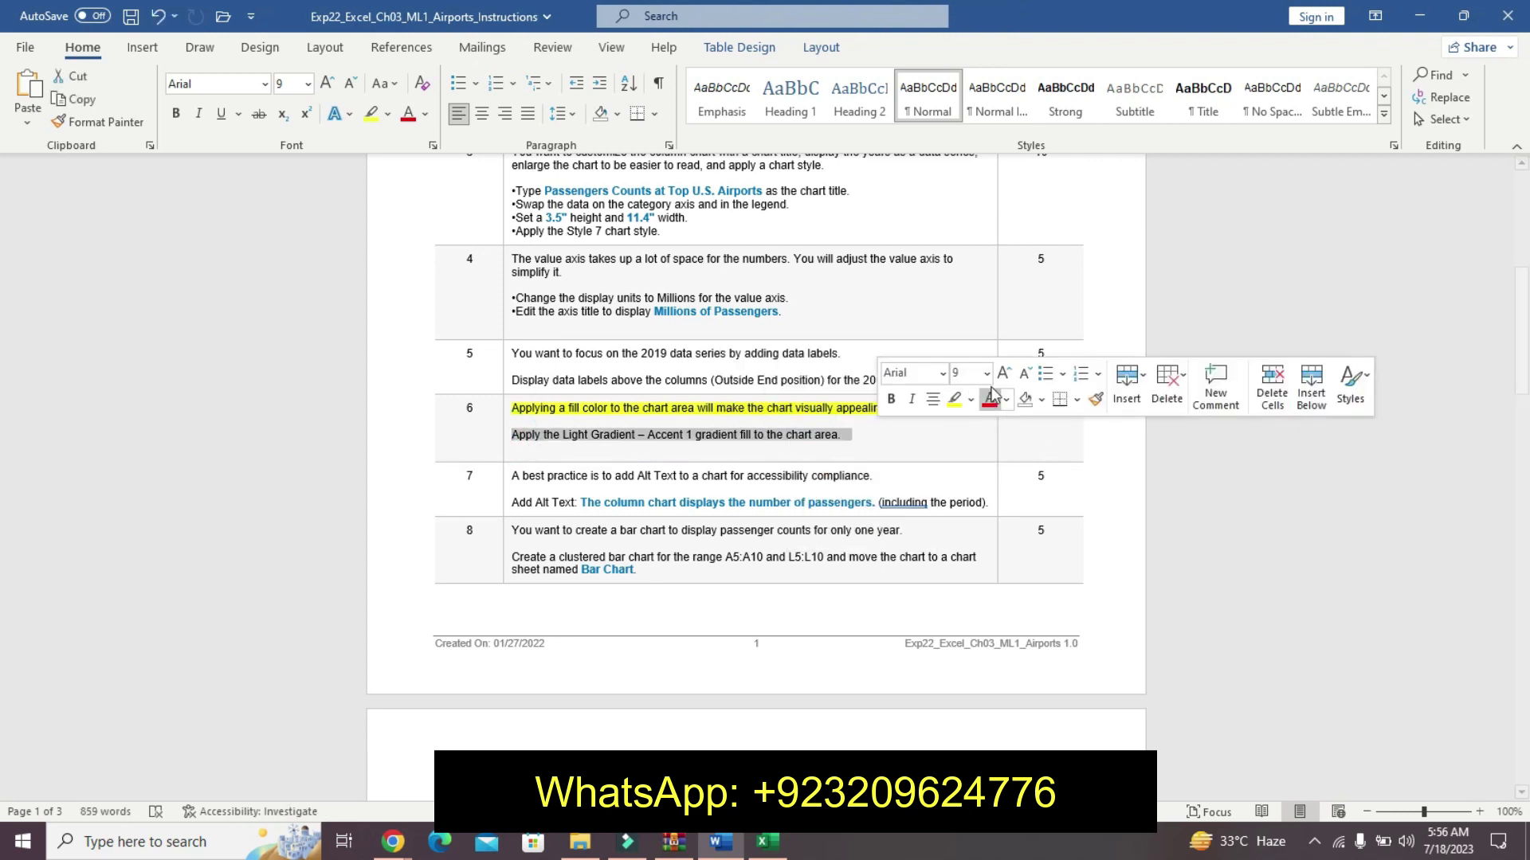
left_click(987, 373)
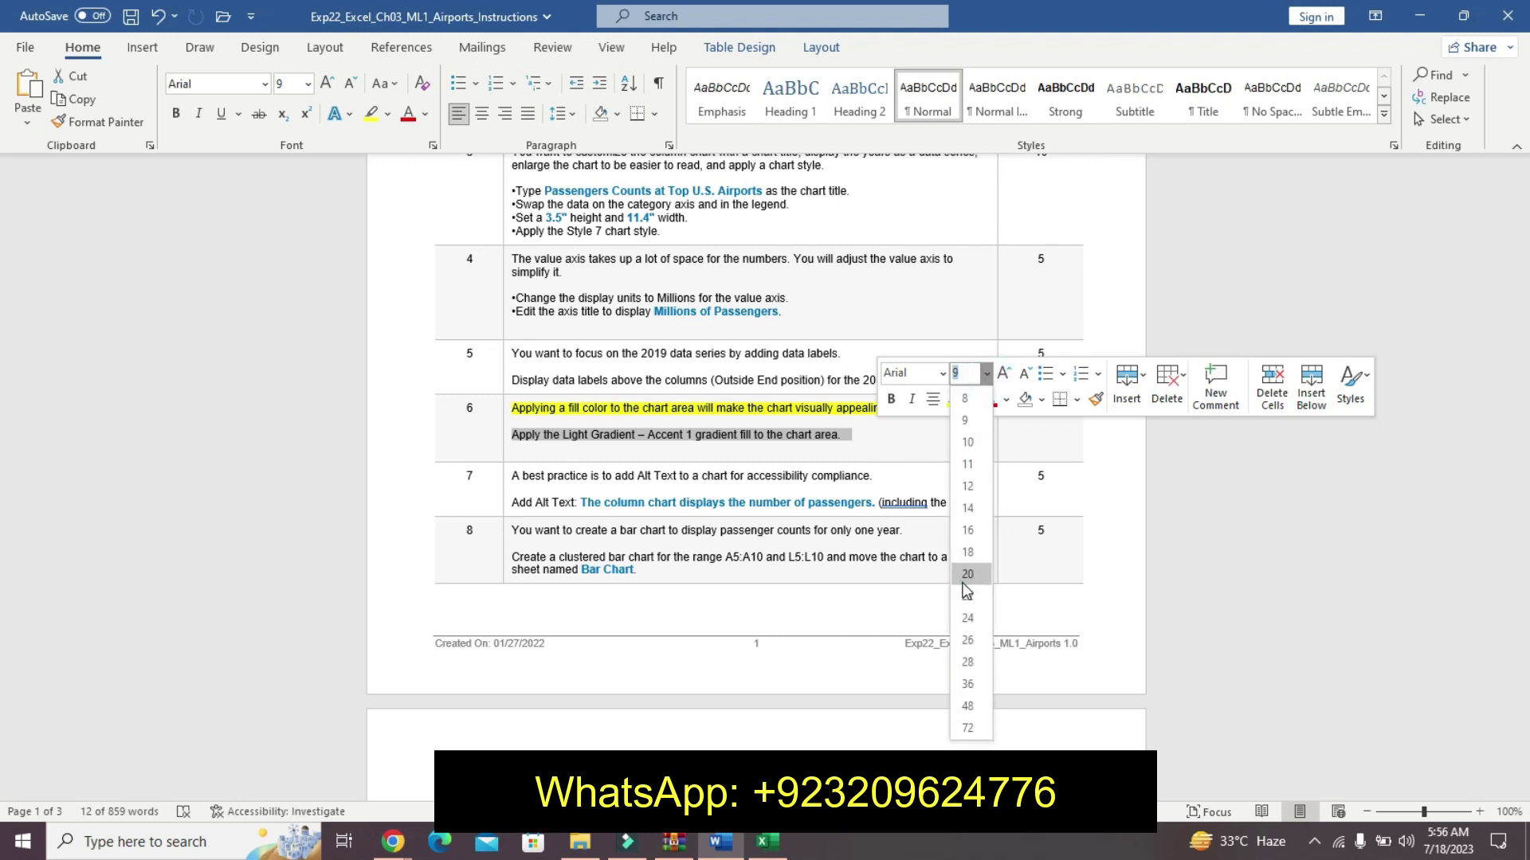
left_click(967, 575)
left_click(891, 398)
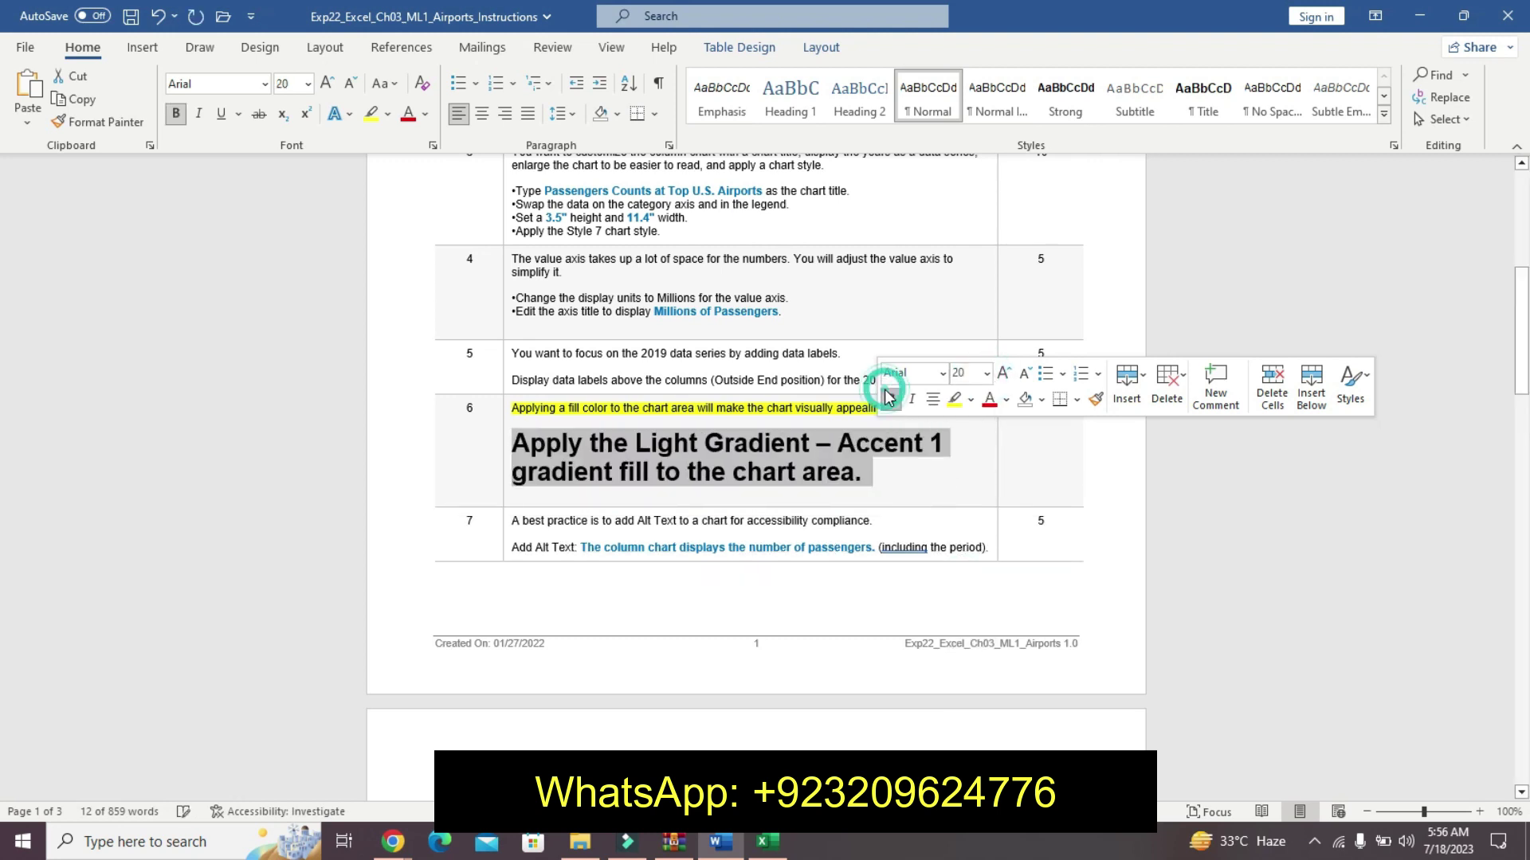
left_click(970, 401)
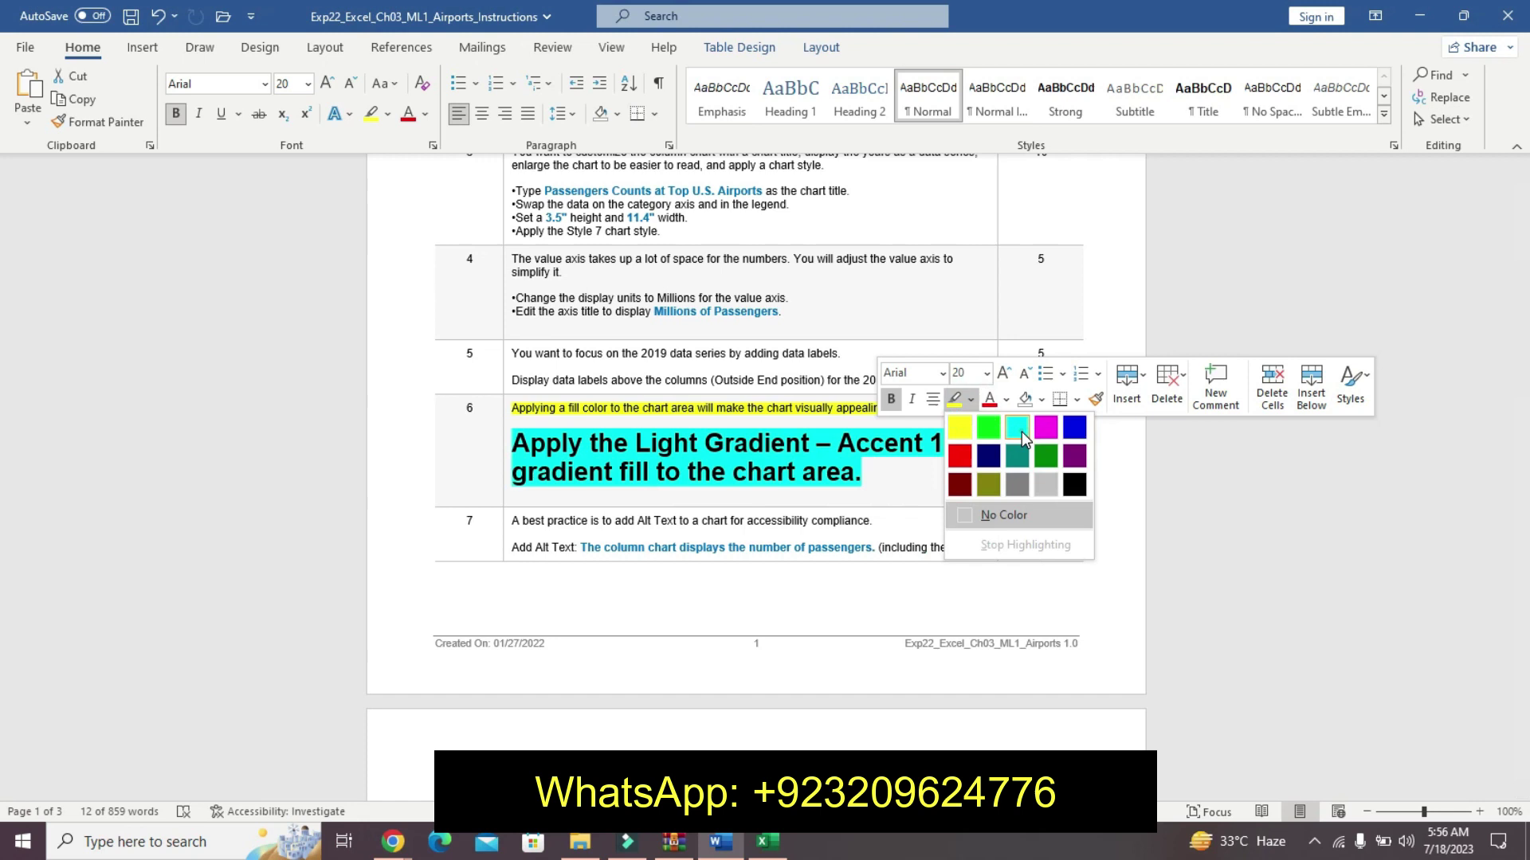
left_click(1017, 431)
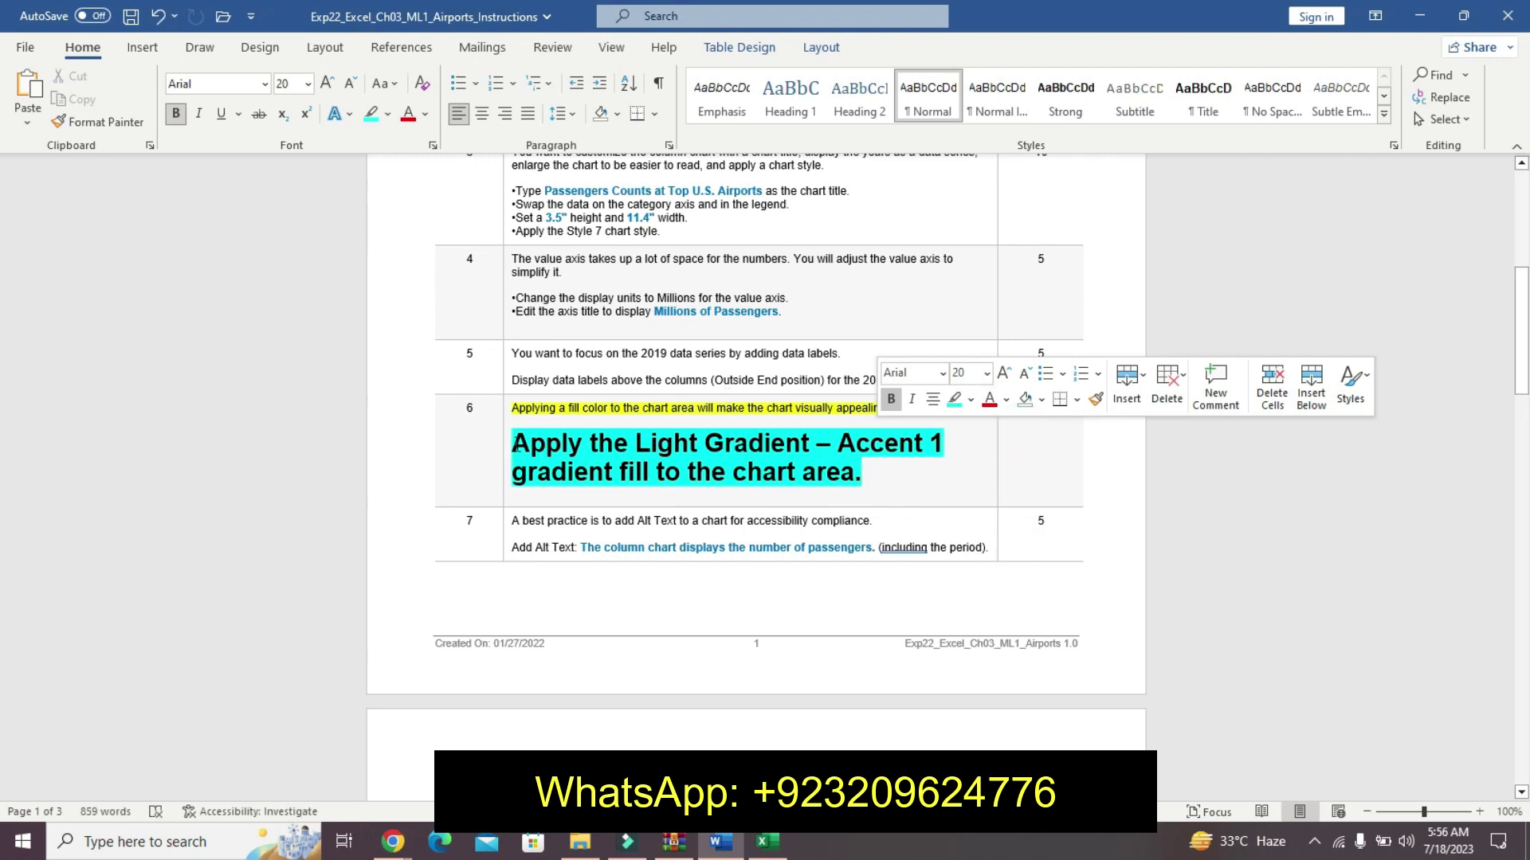
- Select the full Light Gradient instruction, then select the Excel chart's plot area
left_click_drag(517, 449, 780, 451)
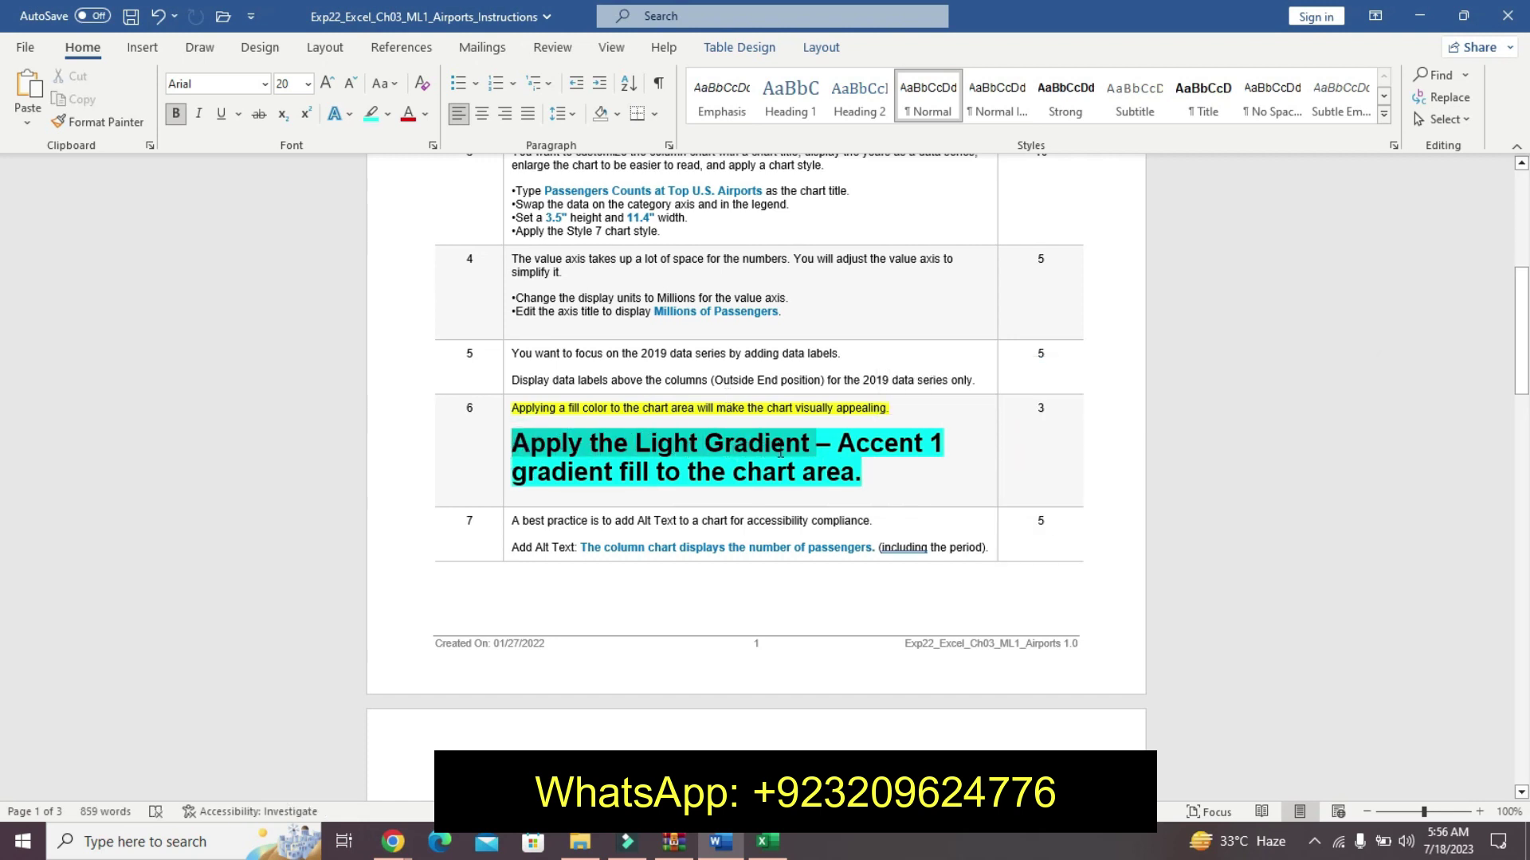
left_click_drag(813, 444, 892, 436)
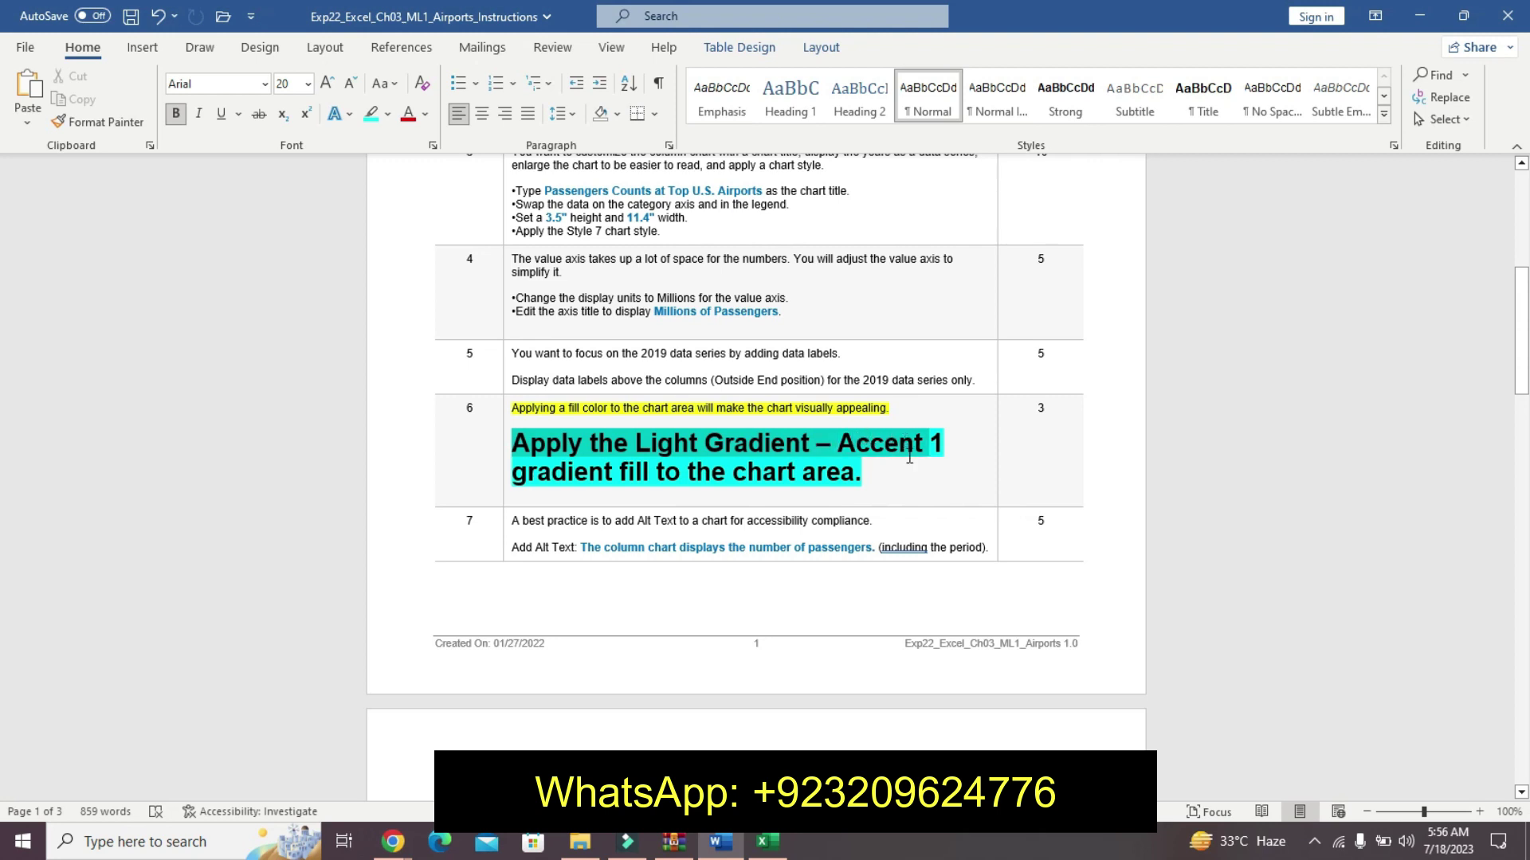
left_click_drag(909, 458, 872, 474)
key("alt+Tab")
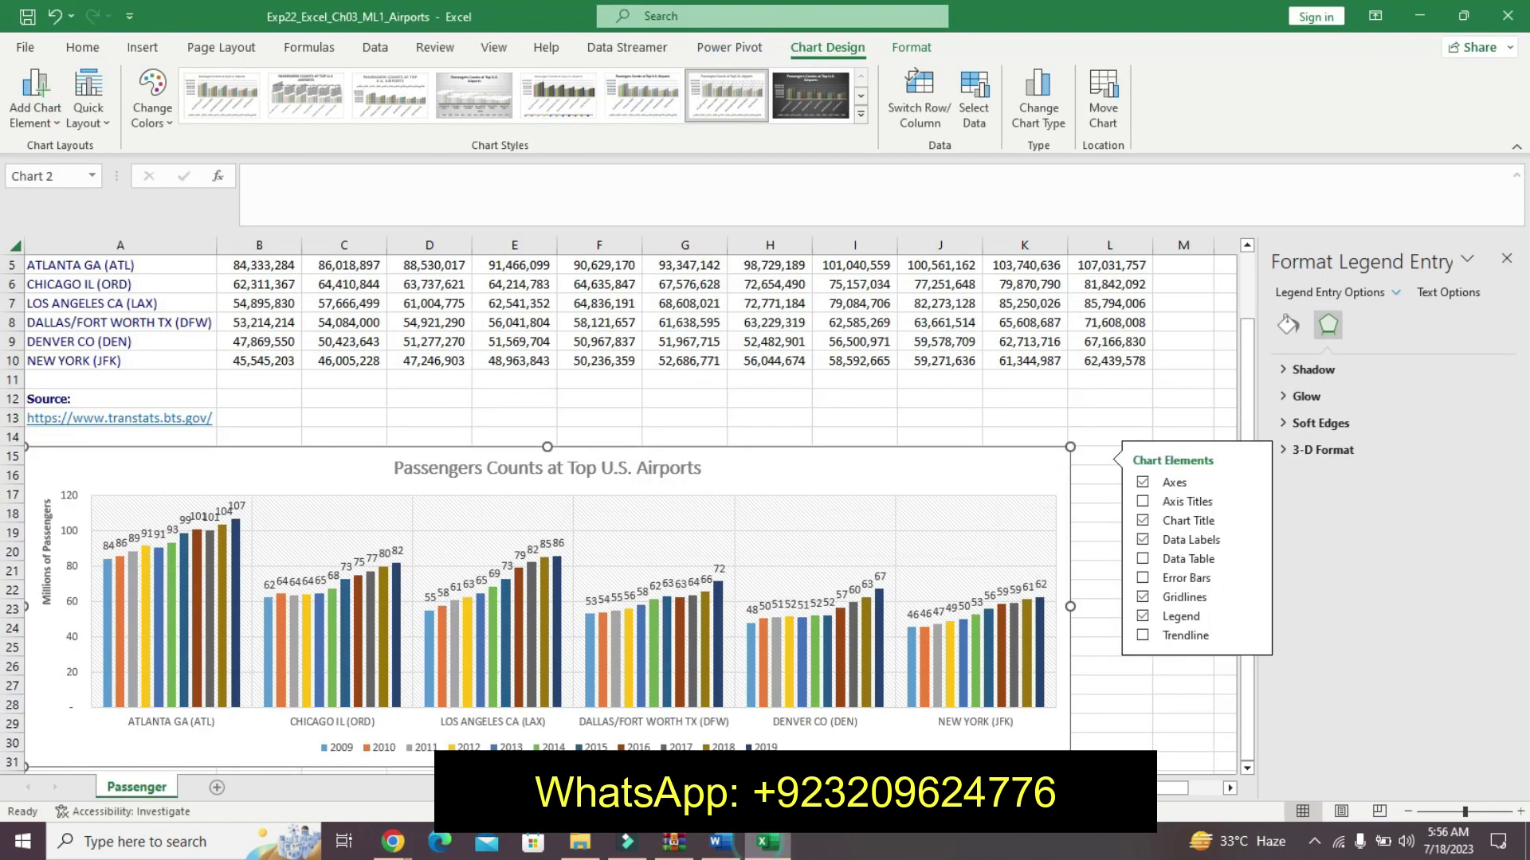
left_click(737, 539)
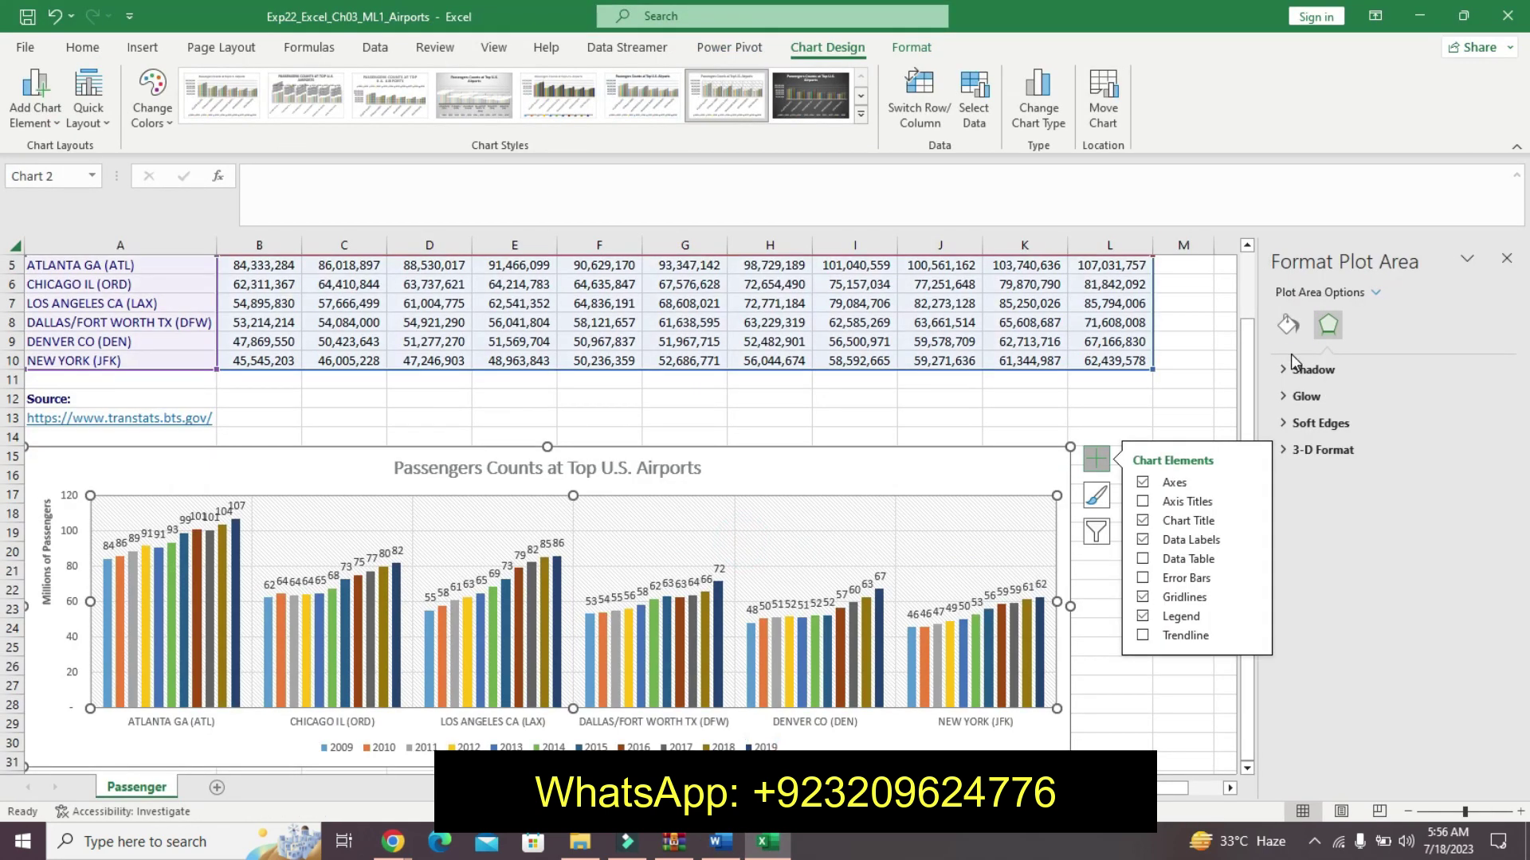
- Switch the plot area's fill to Gradient fill in Format Plot Area
left_click(930, 529)
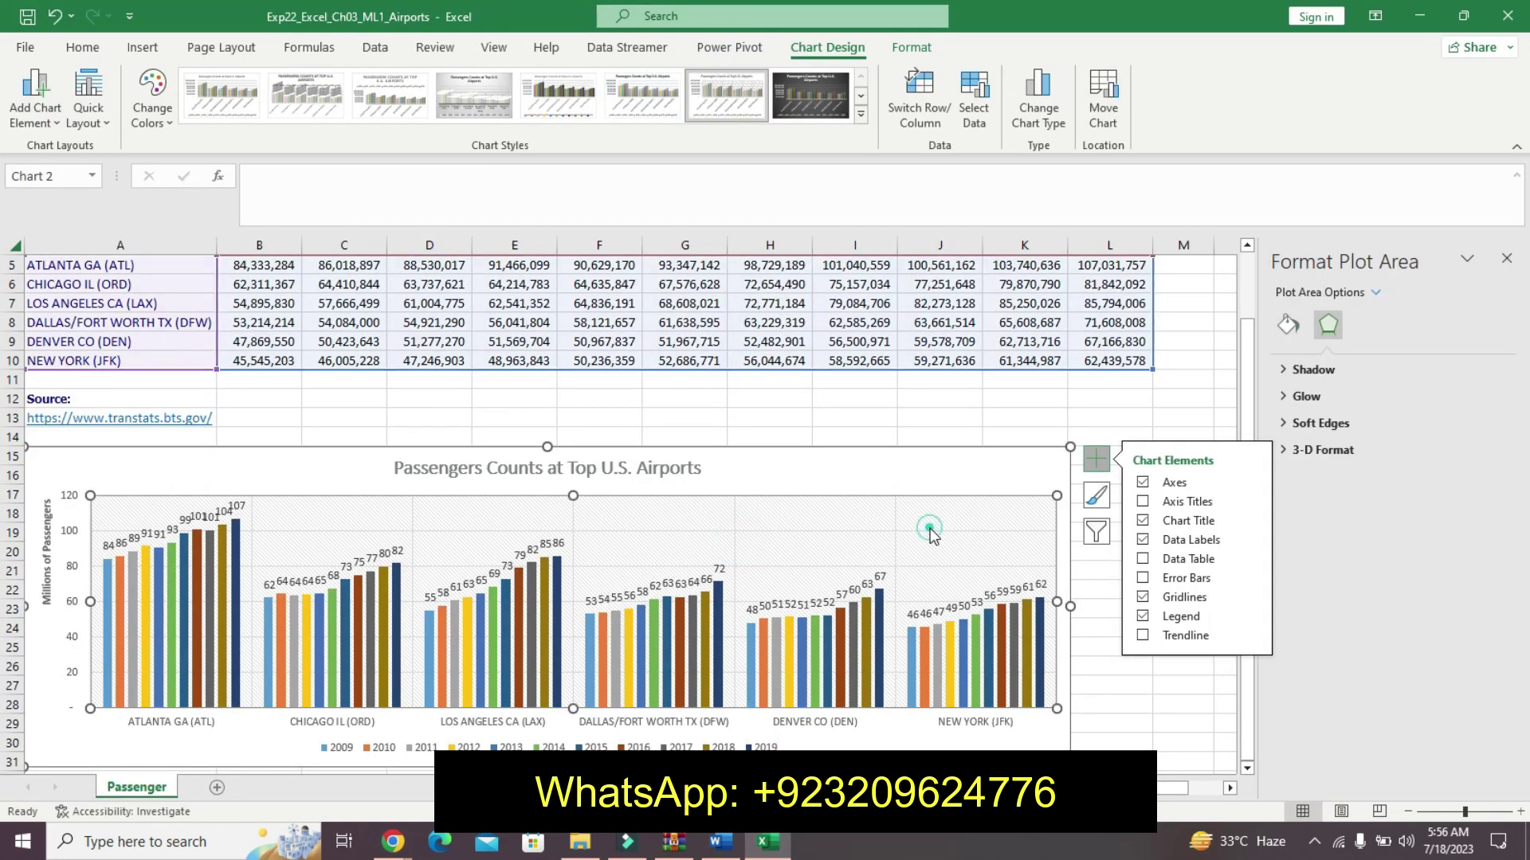
left_click(1289, 325)
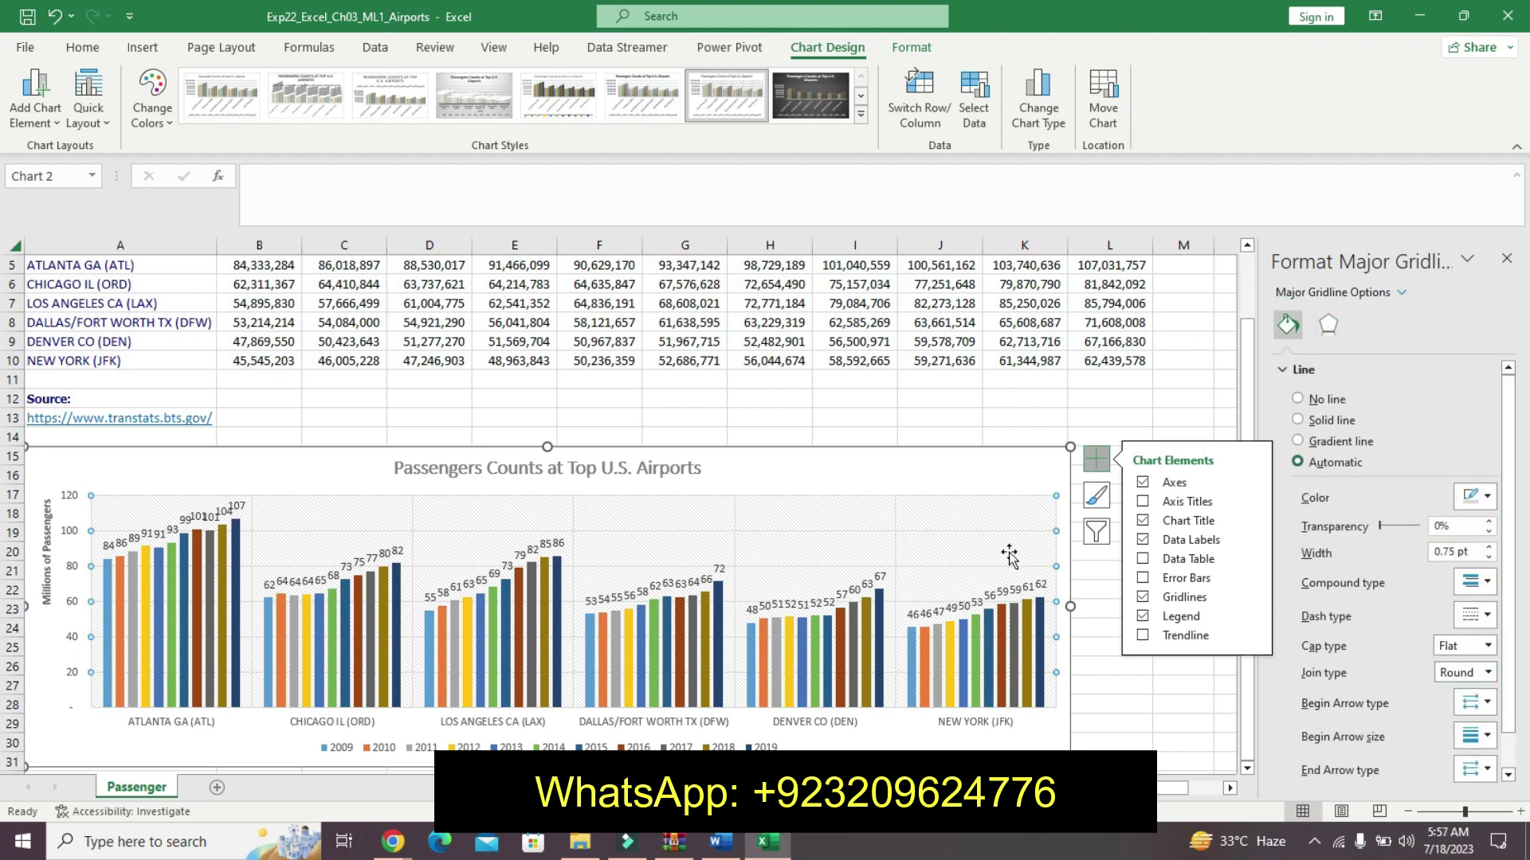
left_click(877, 542)
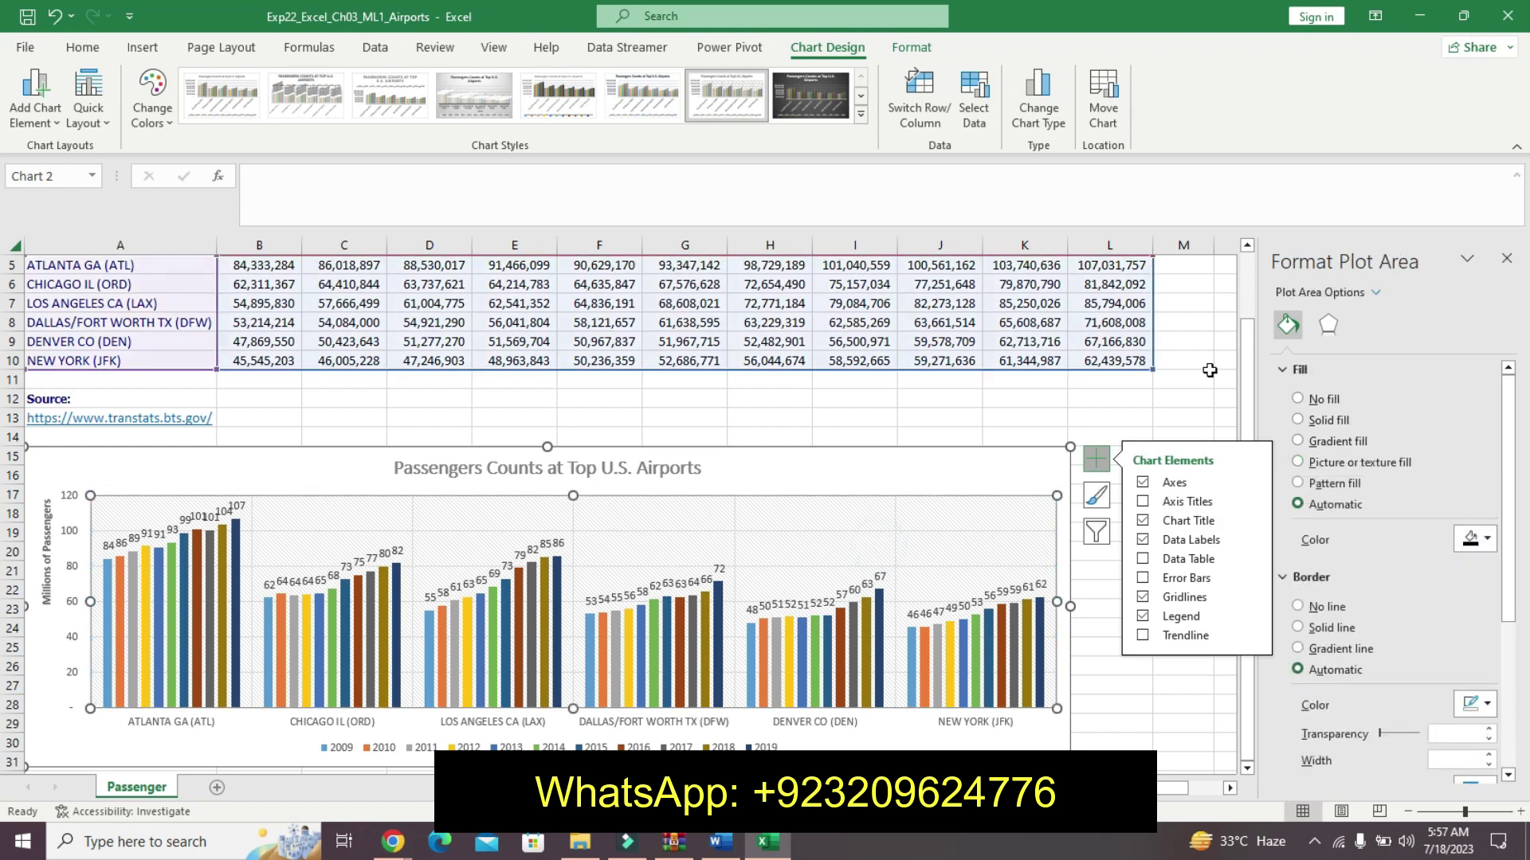
left_click(1298, 442)
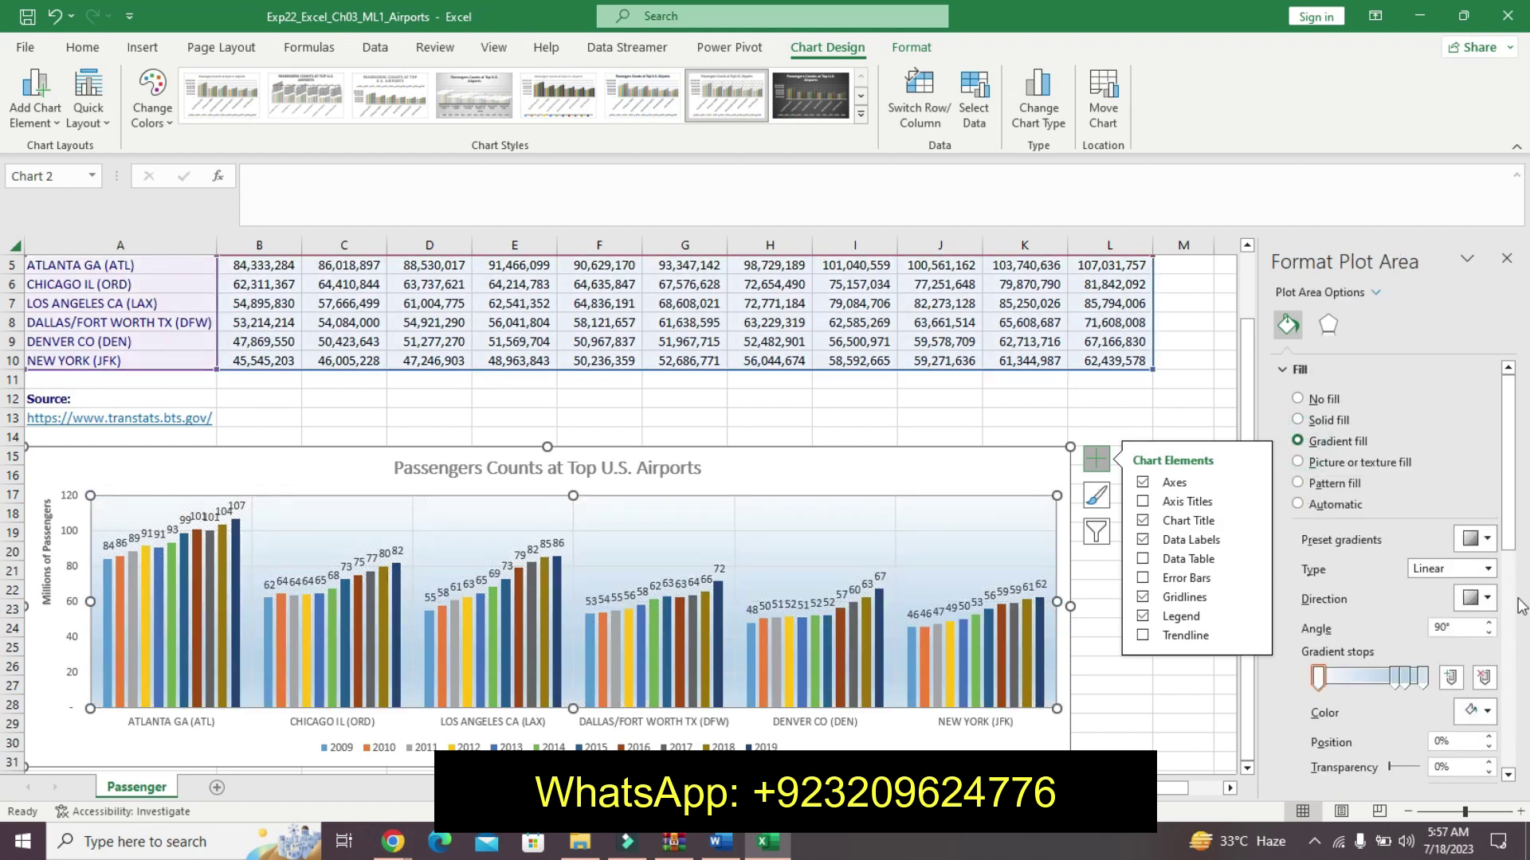
left_click(1486, 540)
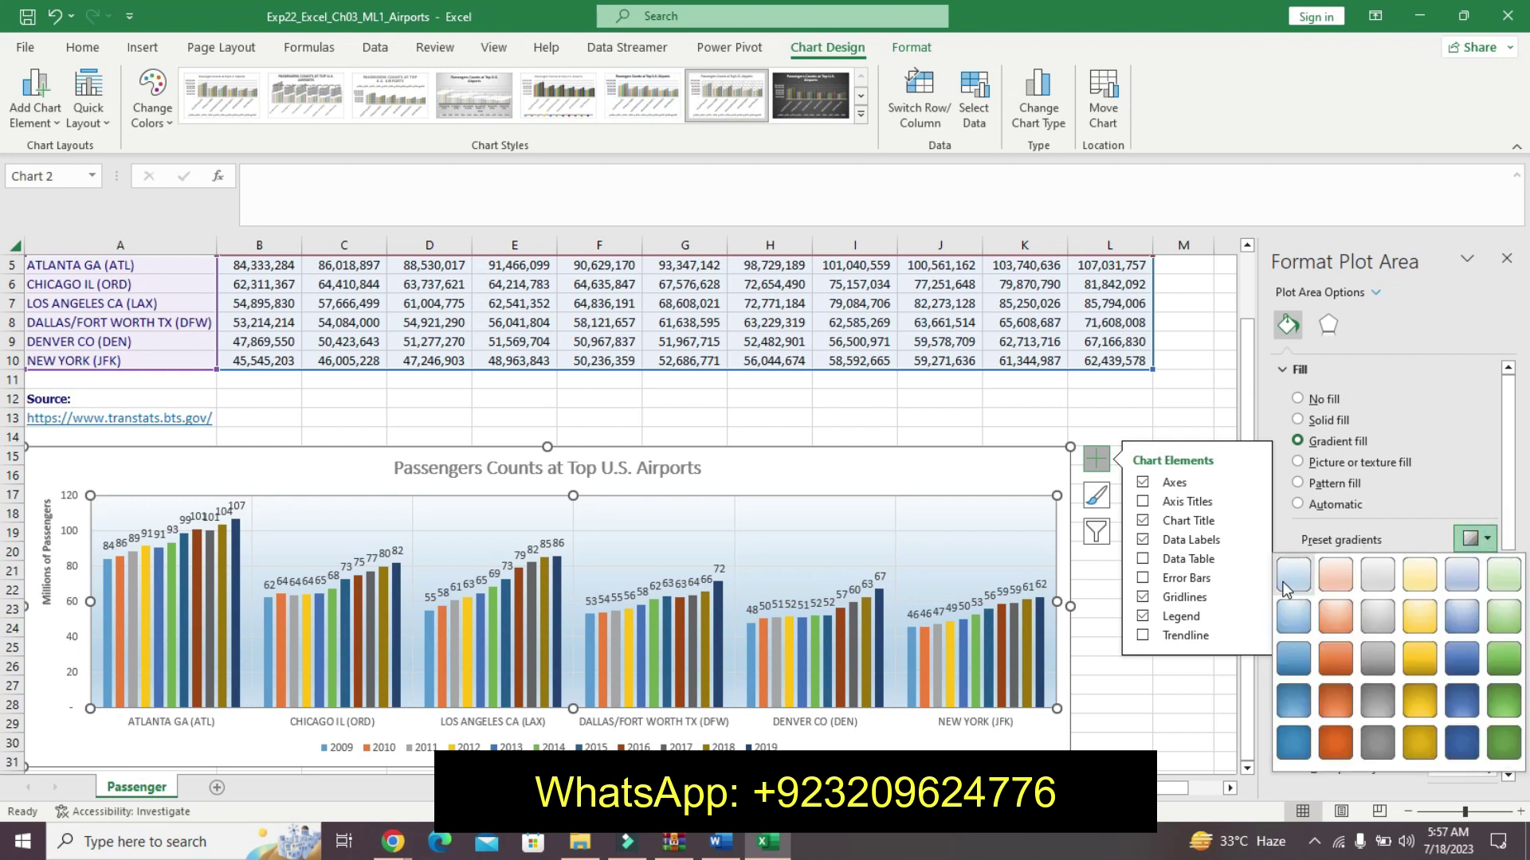
- Apply the Light Gradient – Accent 1 preset to the plot area
left_click(721, 842)
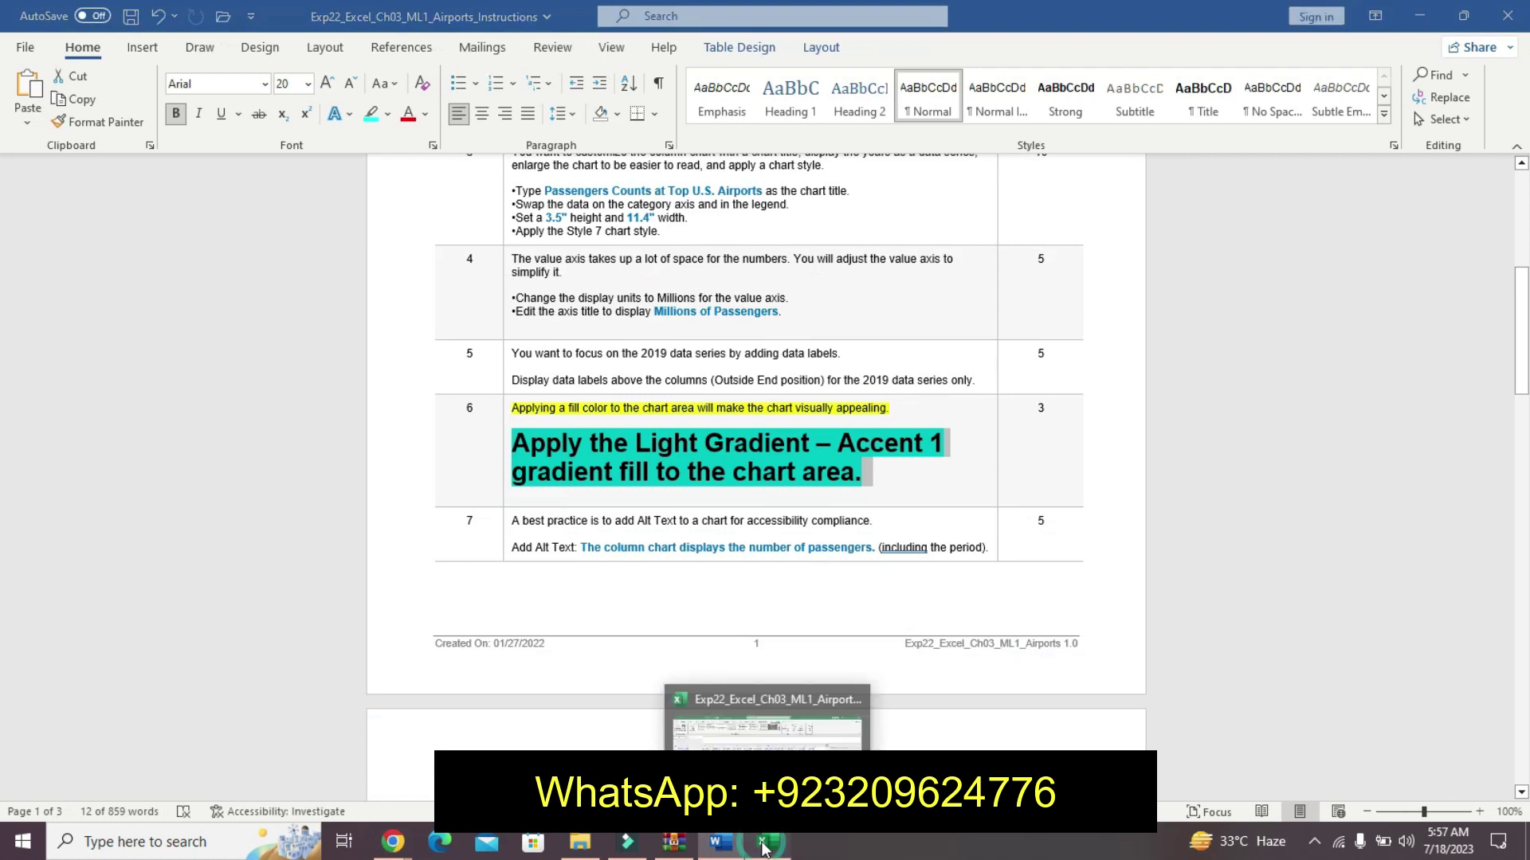
left_click(763, 844)
left_click(1494, 545)
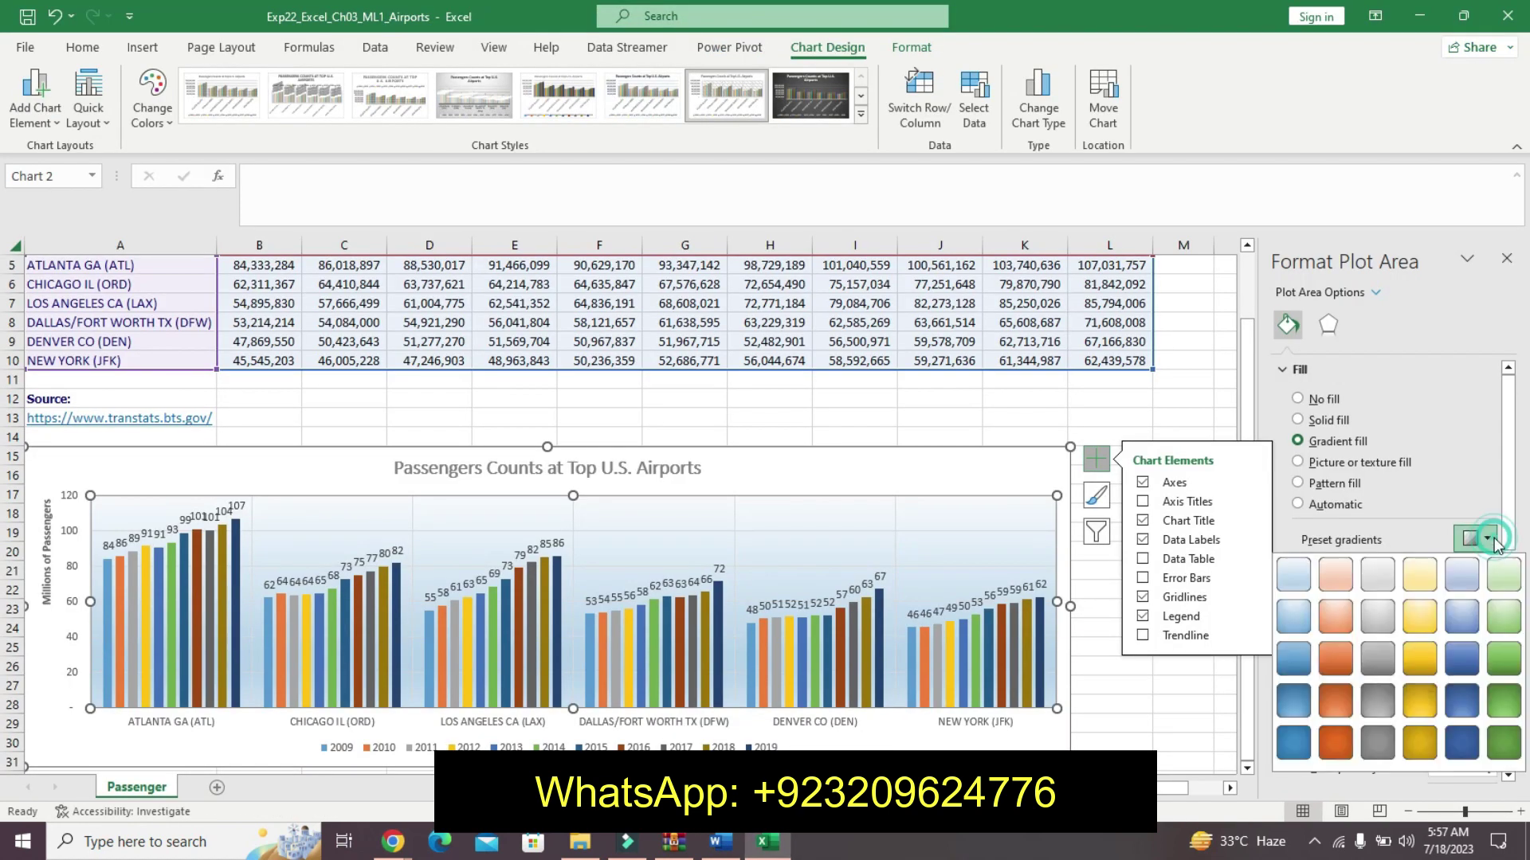
left_click(1281, 577)
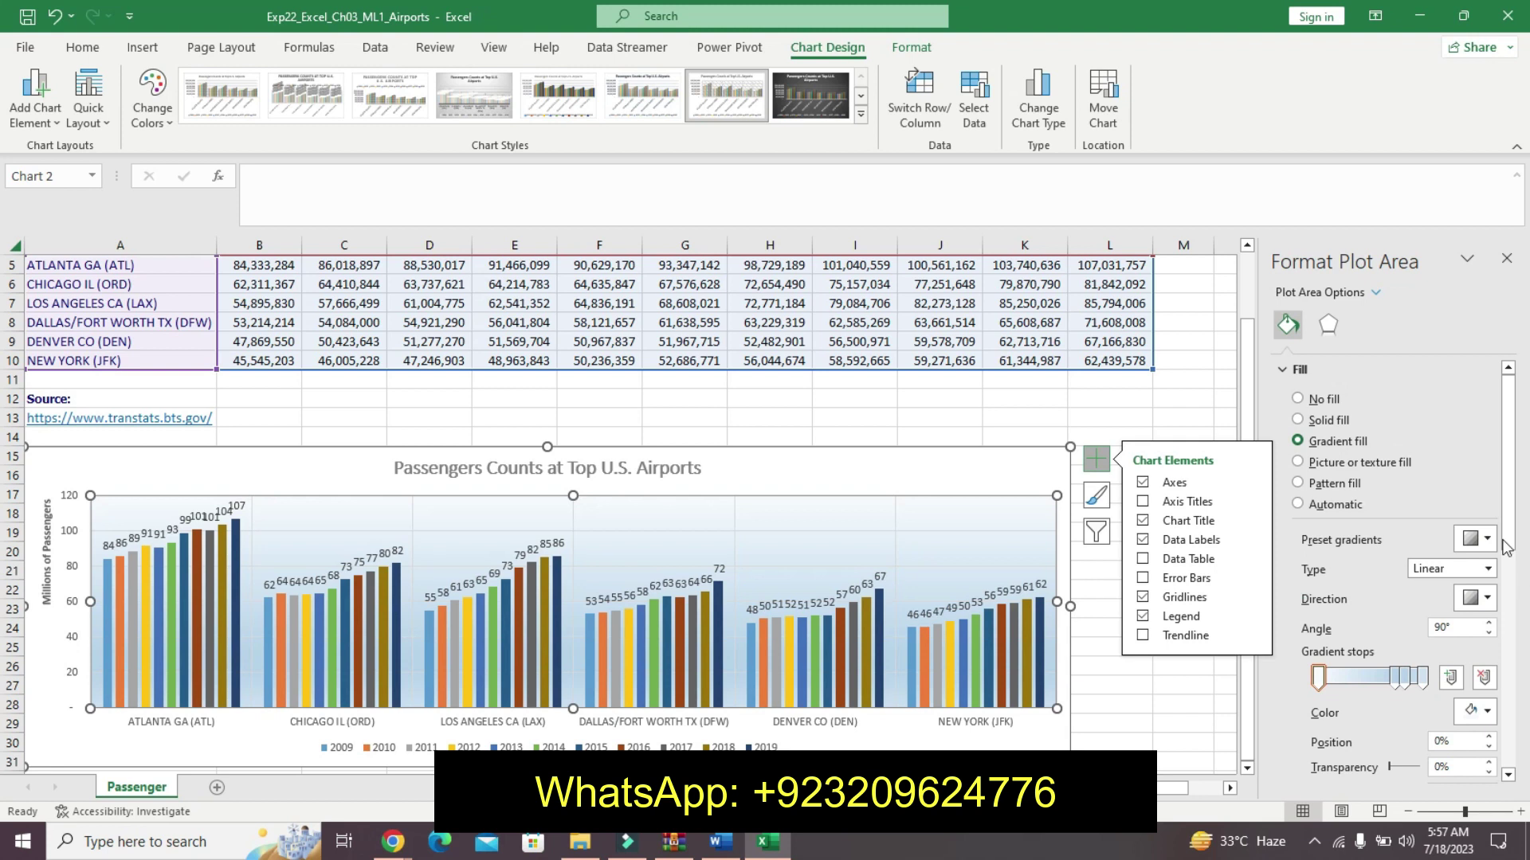
left_click(1478, 538)
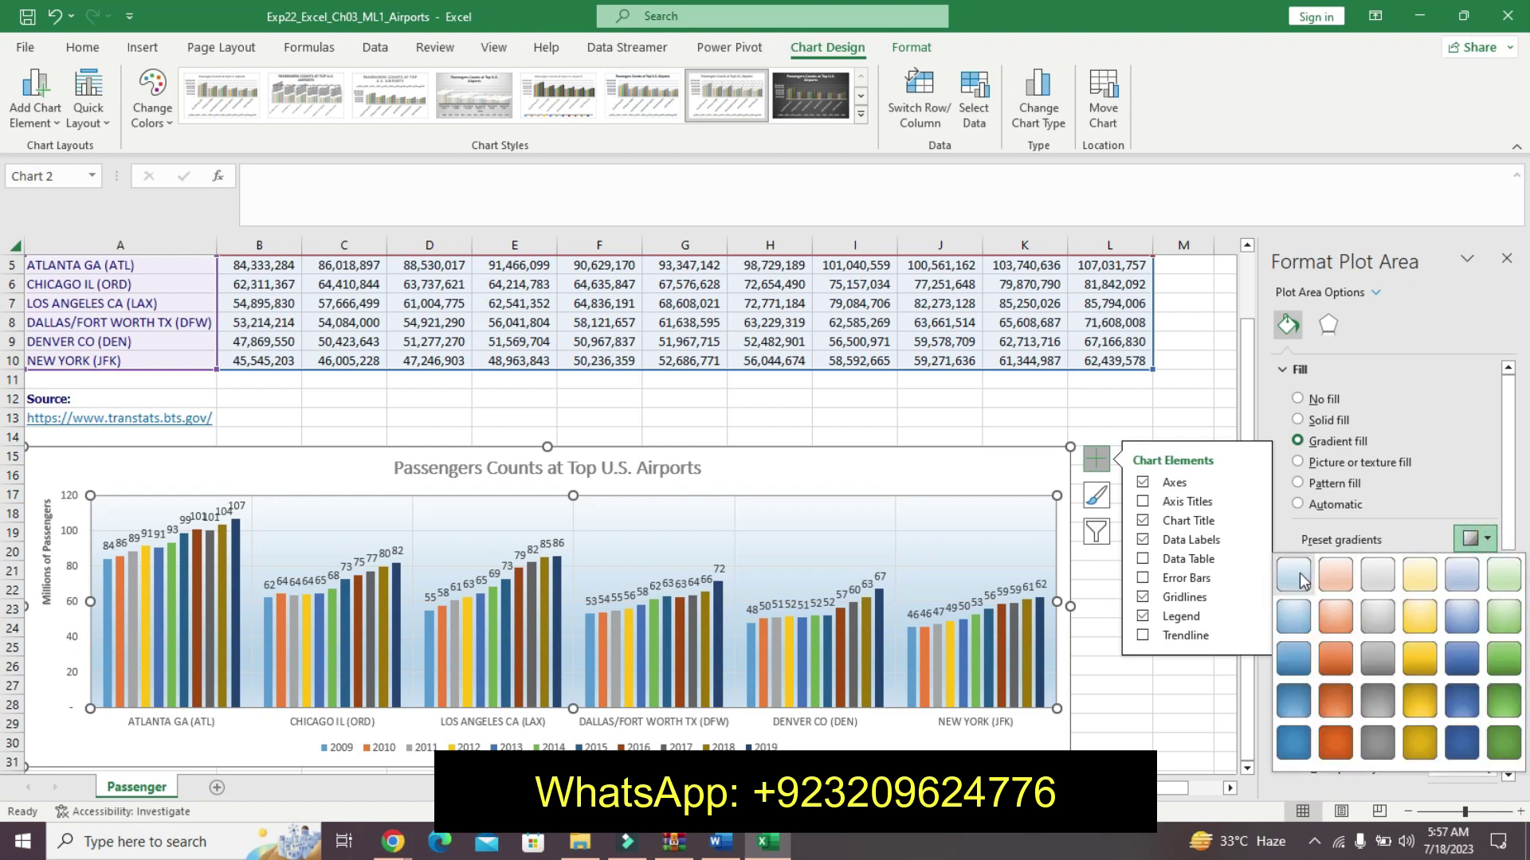
left_click(1298, 576)
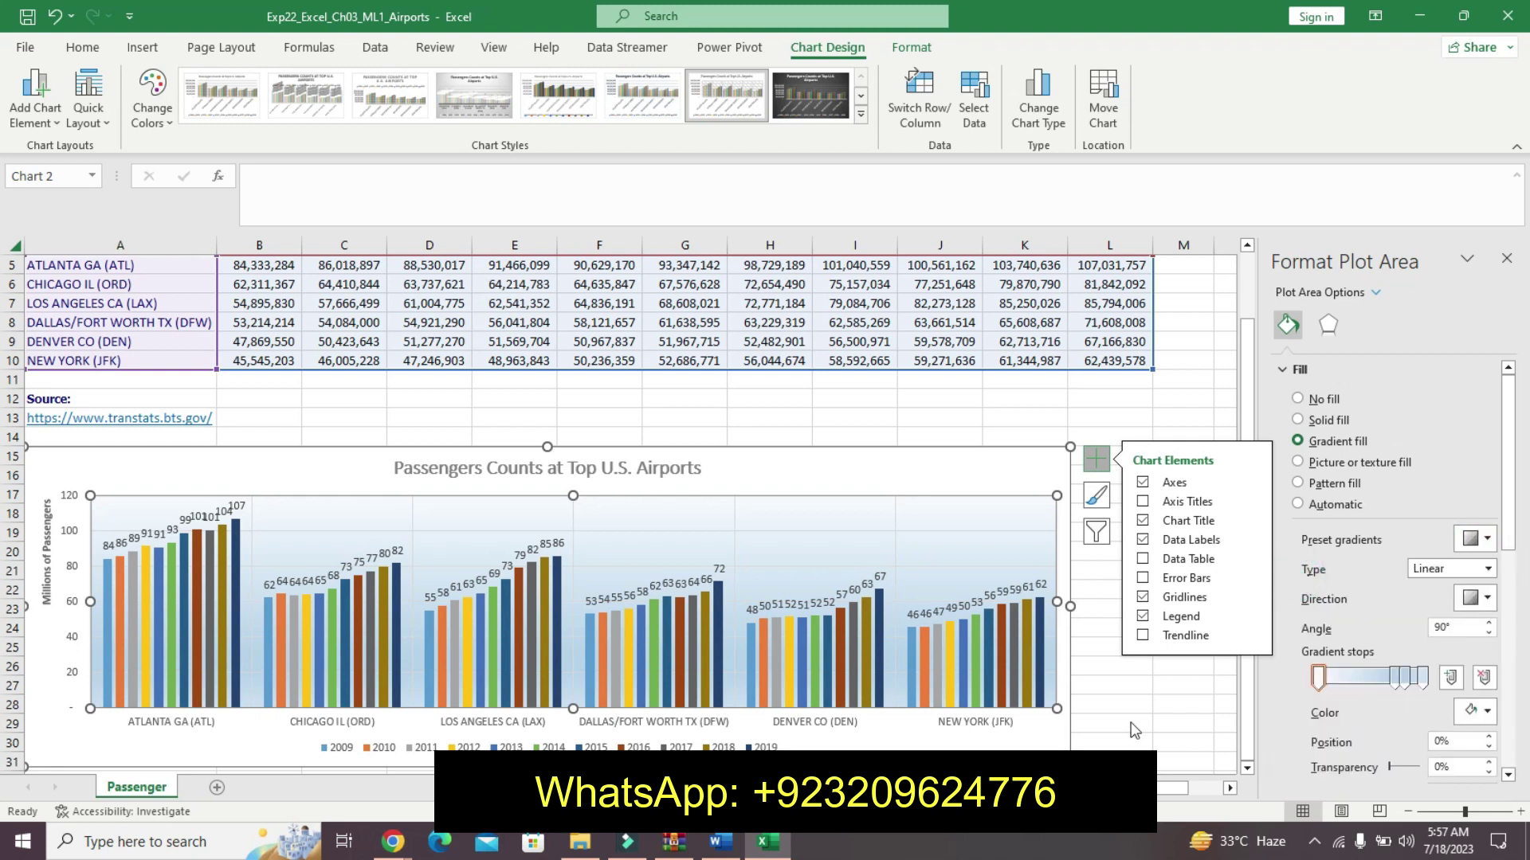
left_click(1109, 742)
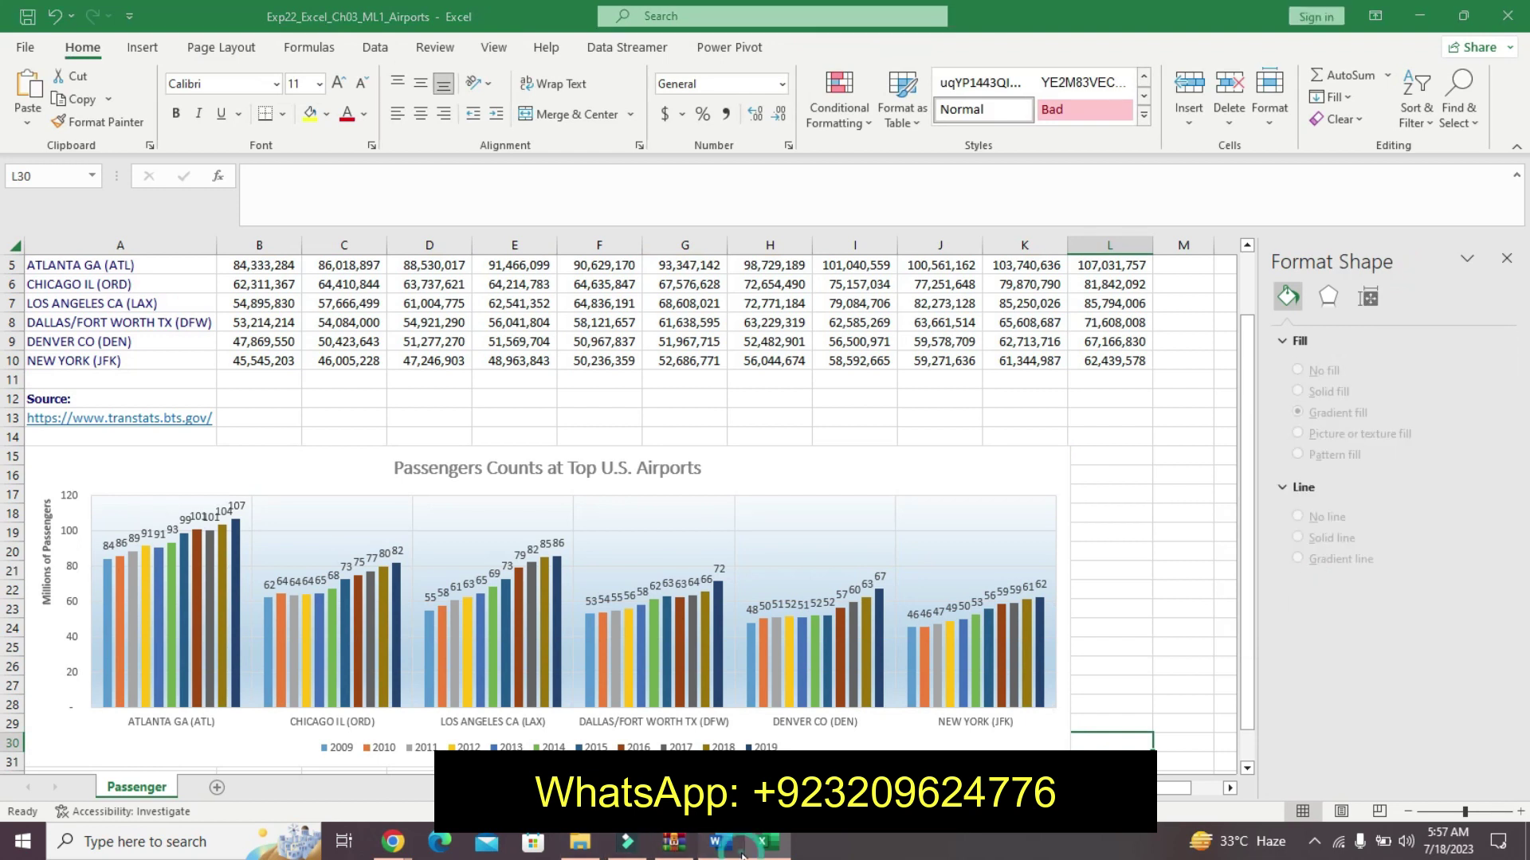
- In Word, undo step 6's emphasis and highlight step 7's first line in yellow
left_click(720, 841)
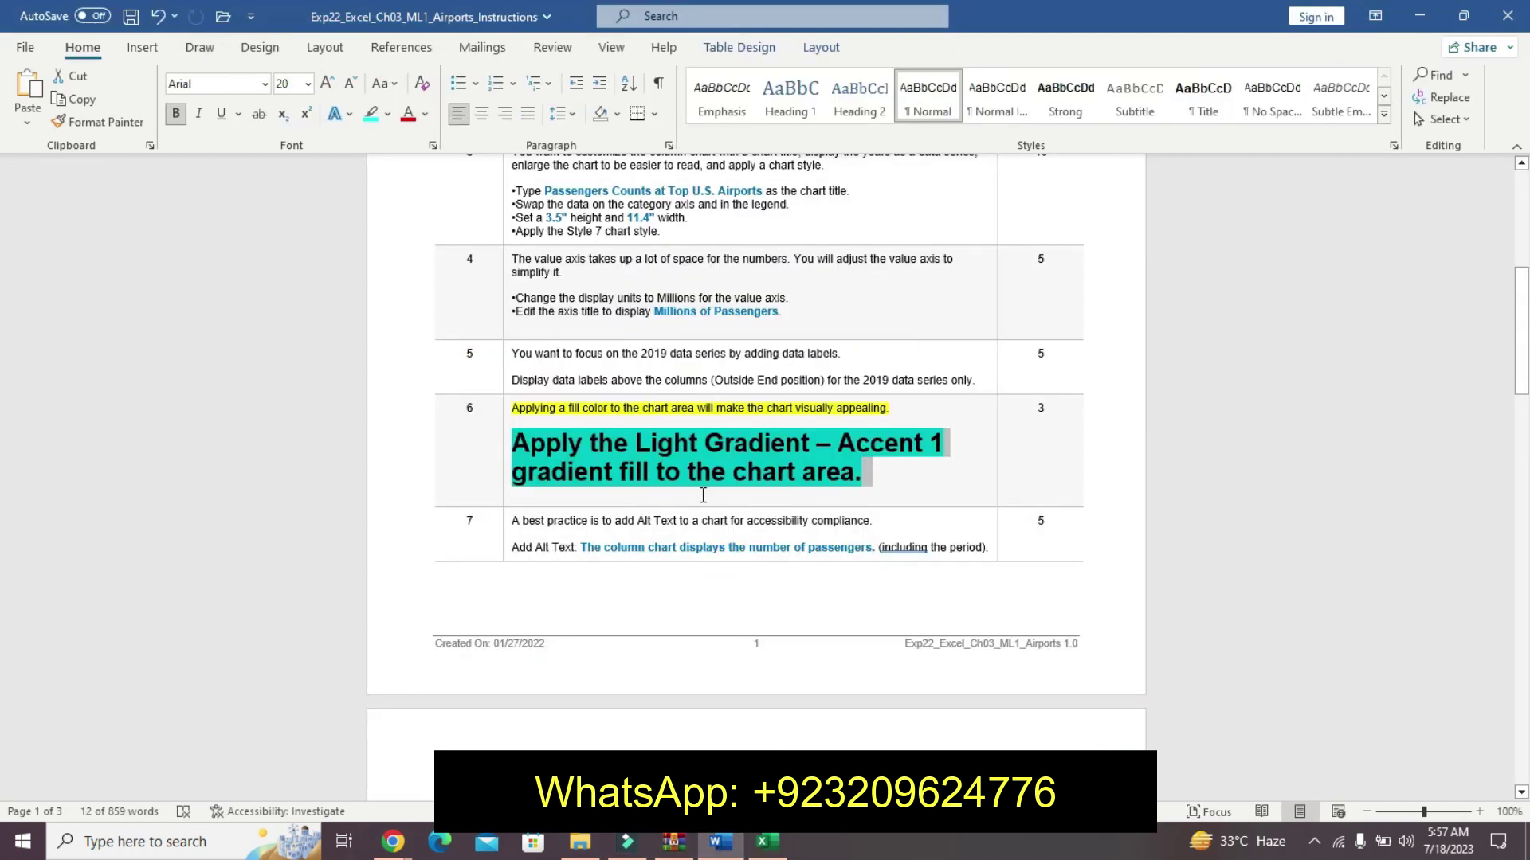
key("ctrl+z")
key("ctrl+z")
key("ctrl+z")
left_click_drag(1520, 390, 1527, 599)
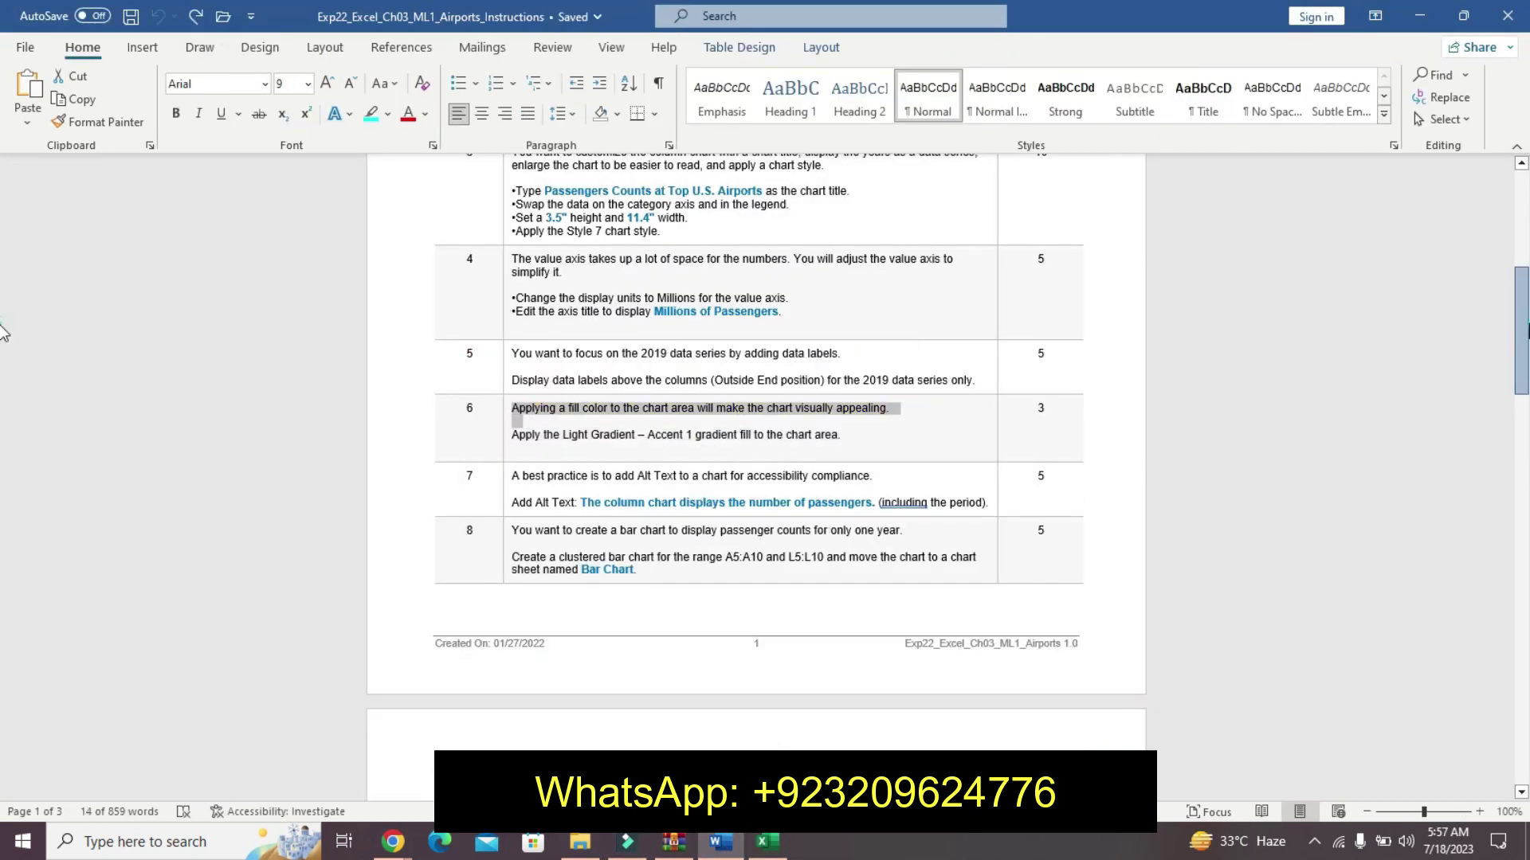
left_click_drag(2, 599, 808, 313)
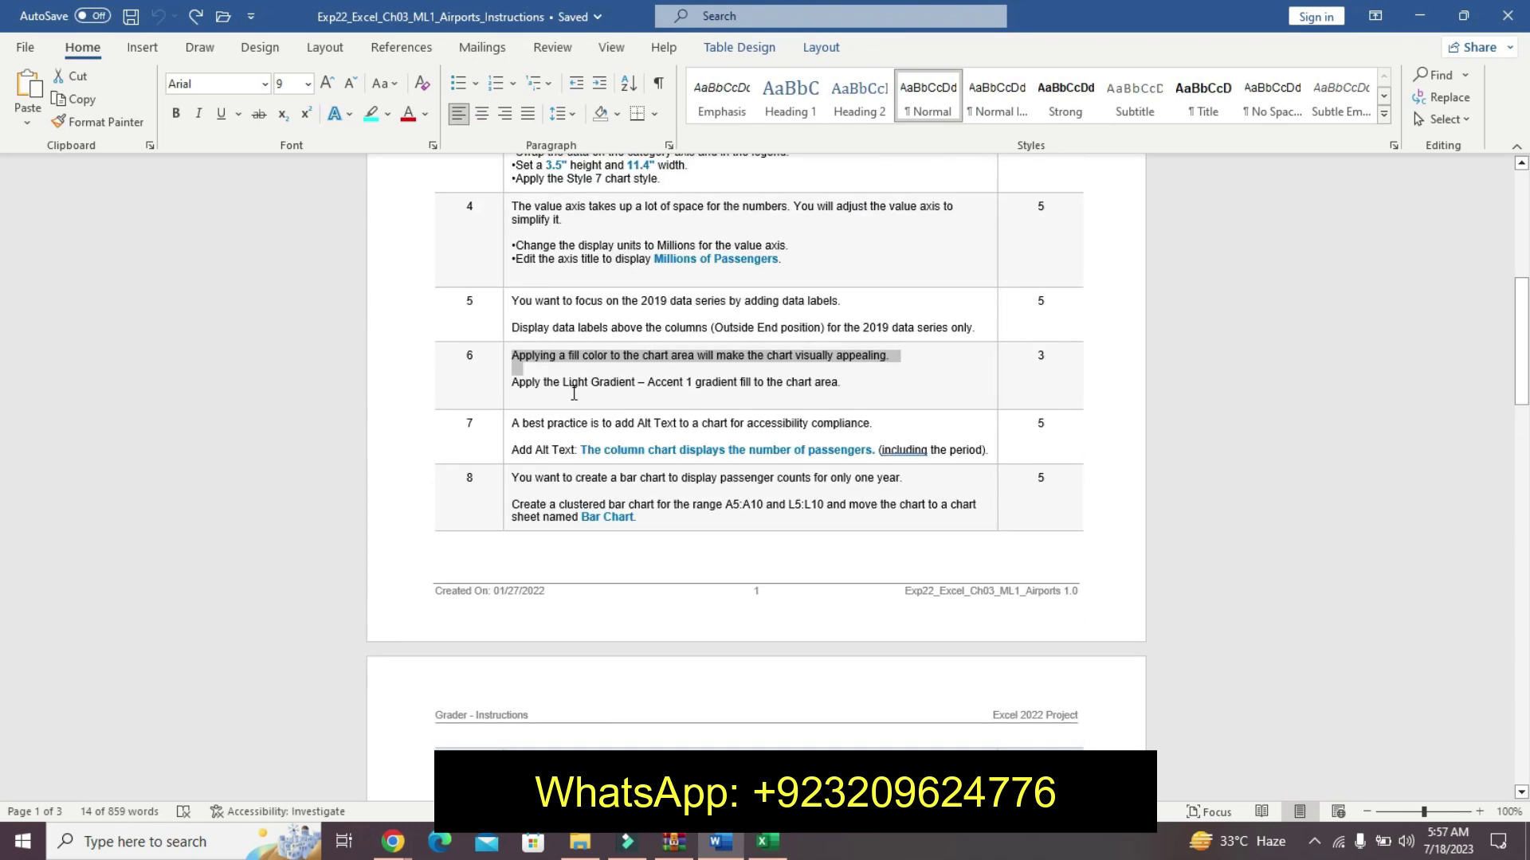
left_click_drag(517, 423, 896, 426)
left_click(992, 402)
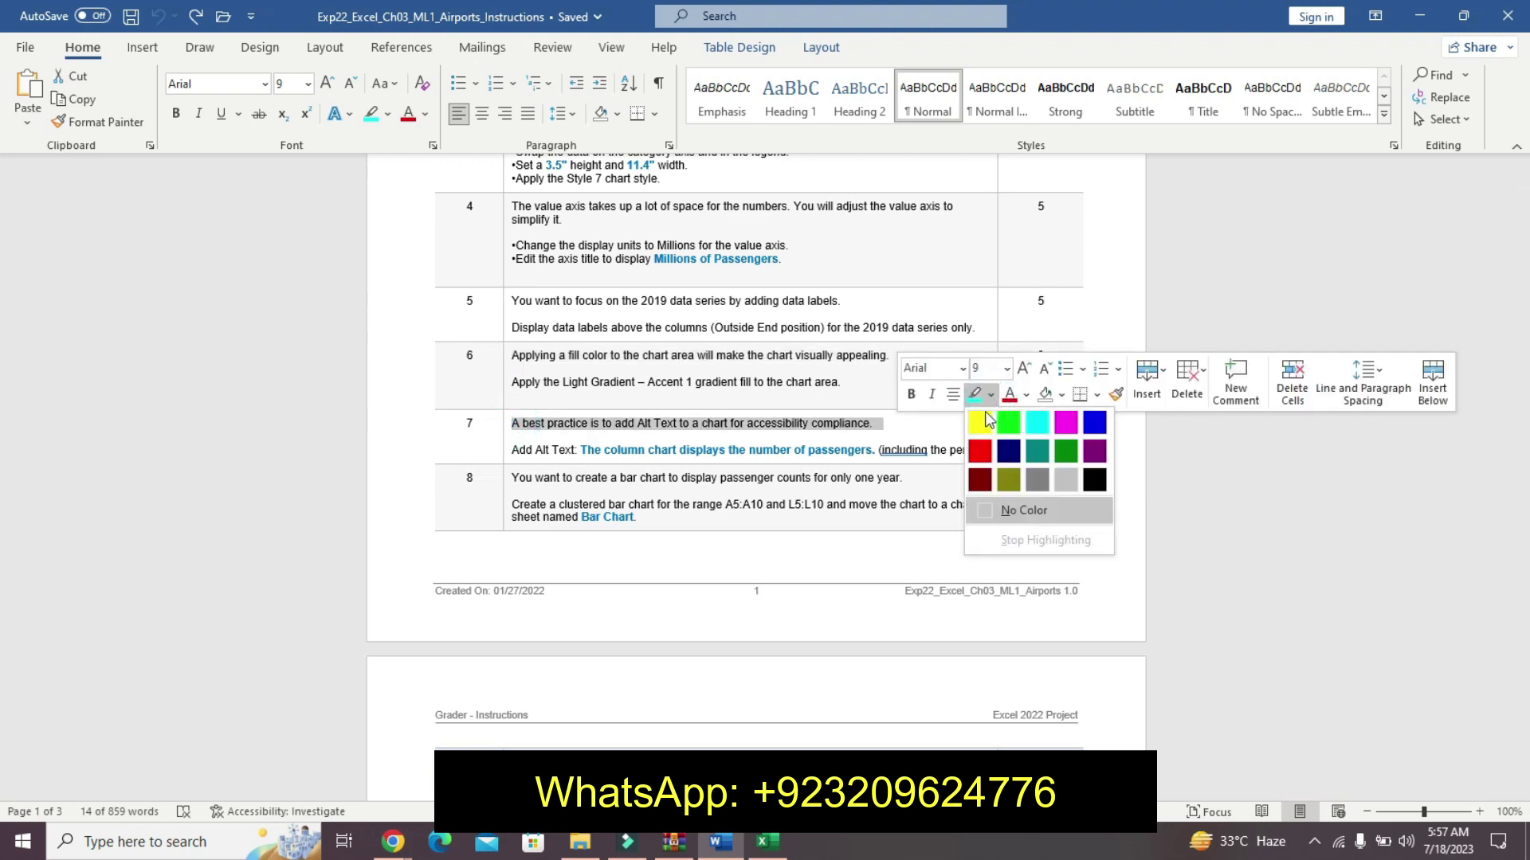
left_click(975, 430)
left_click(579, 470)
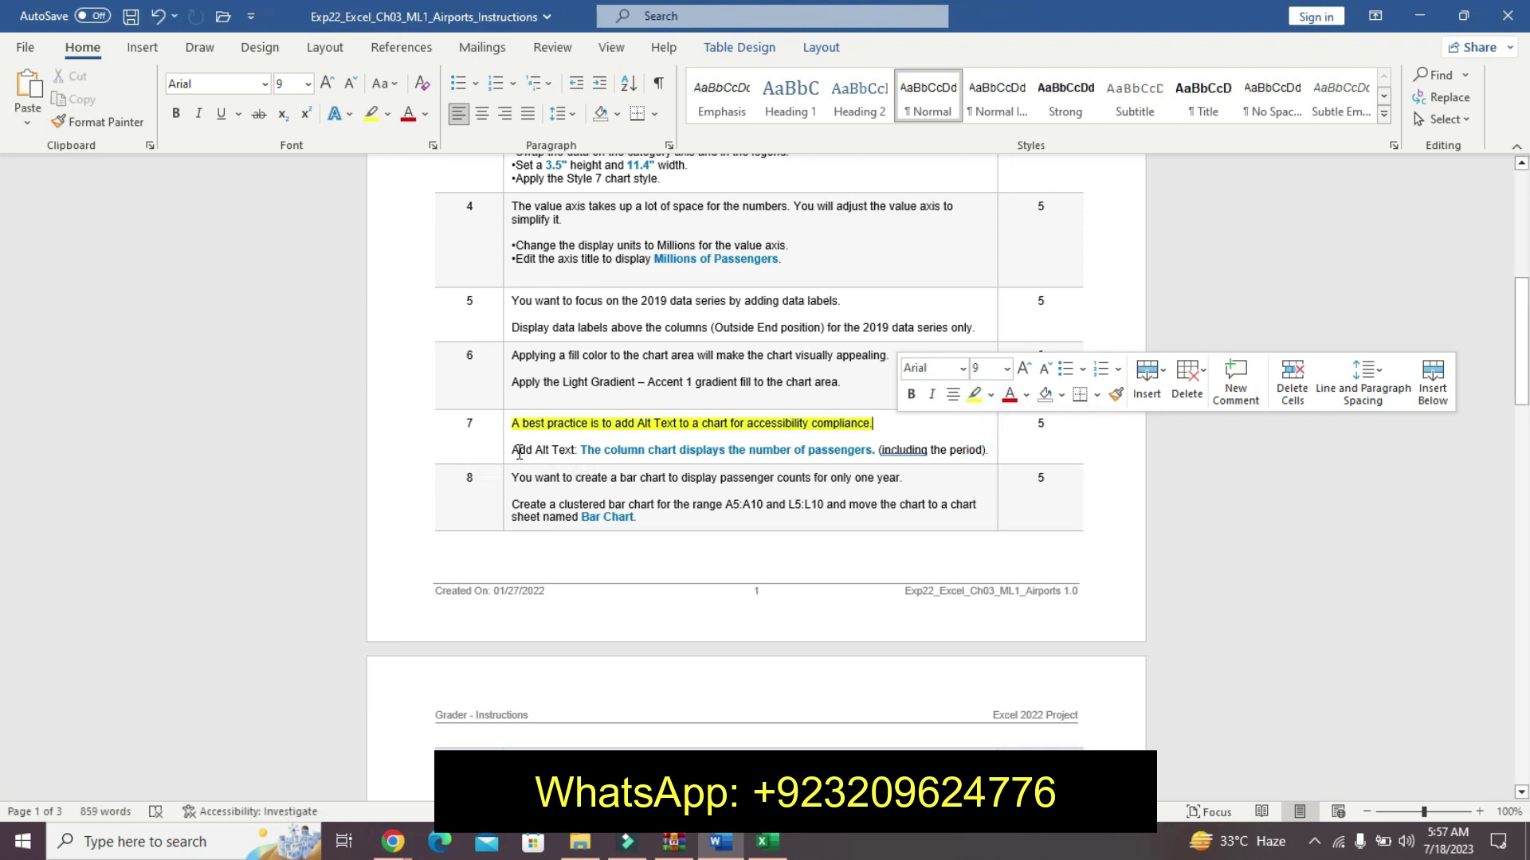
- Make the Add Alt Text line 16 pt, bold and turquoise-highlighted
left_click_drag(513, 452, 994, 448)
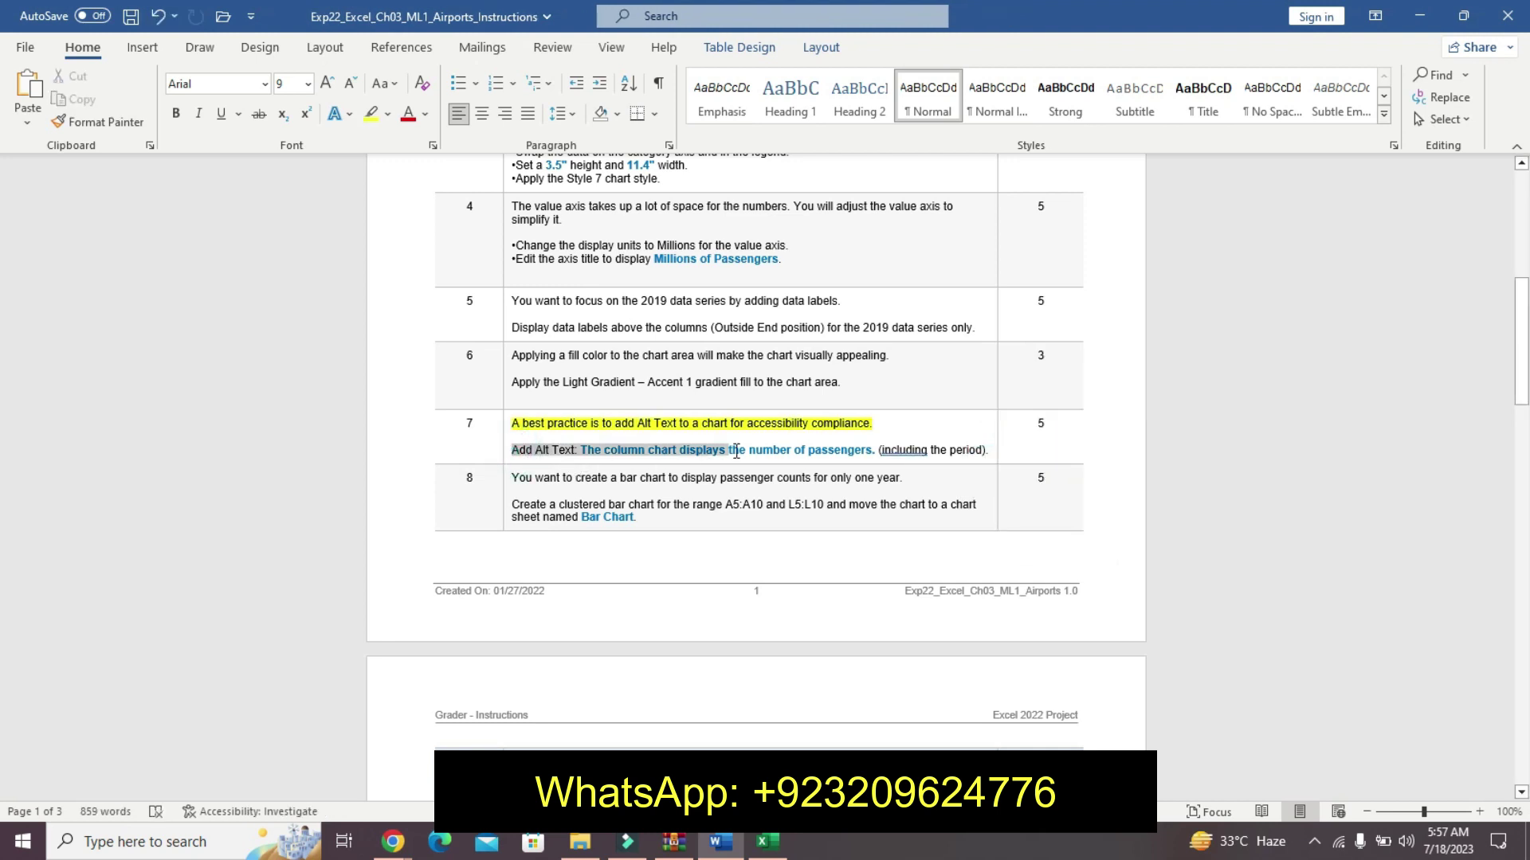
left_click(995, 448, "shift")
left_click(1101, 390)
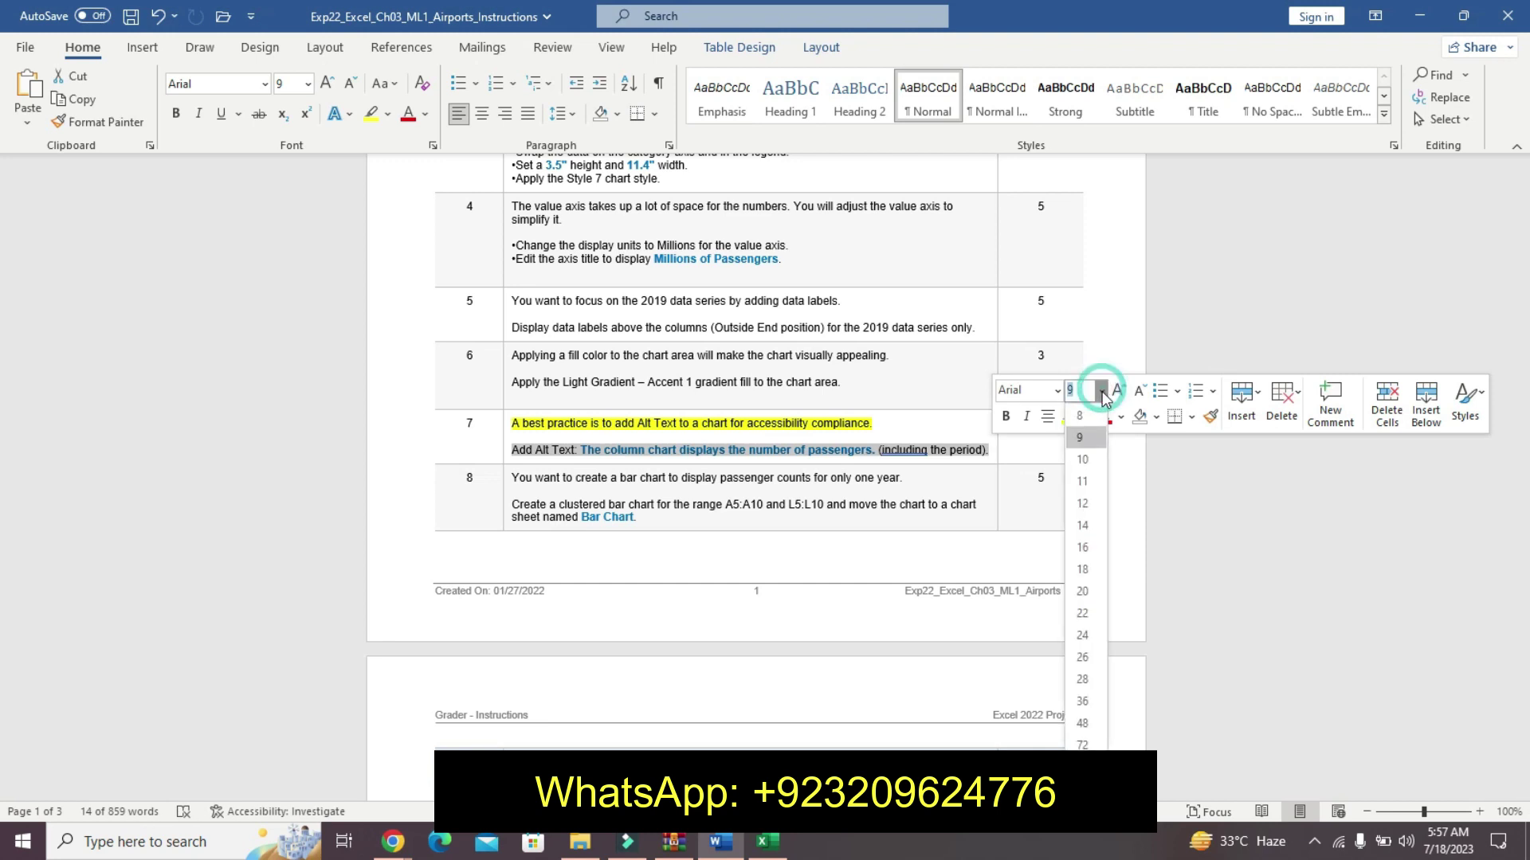
left_click(1082, 547)
left_click(1006, 418)
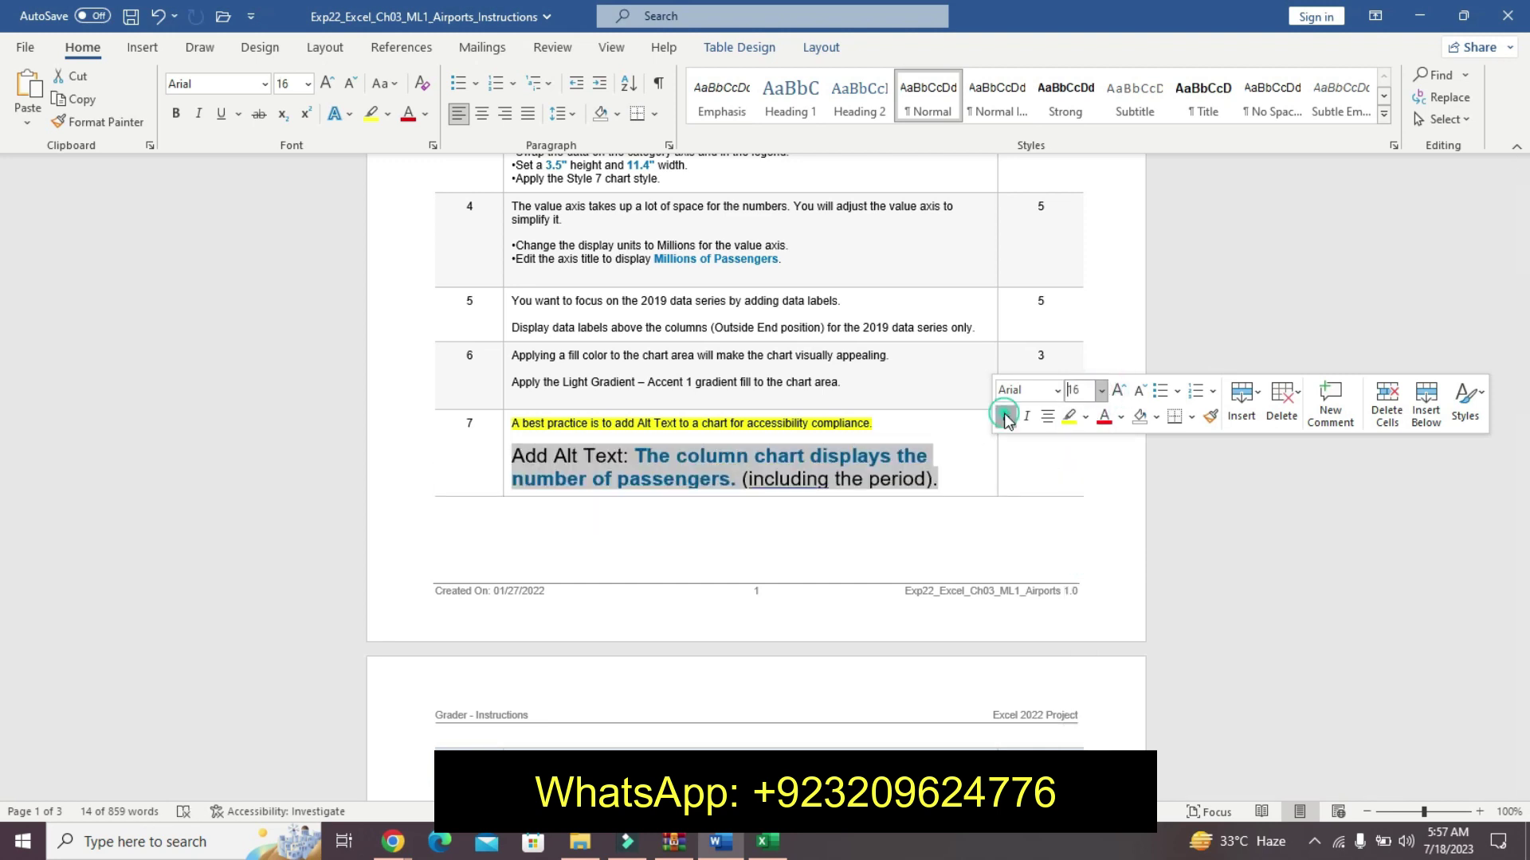
left_click(1085, 417)
left_click(1104, 445)
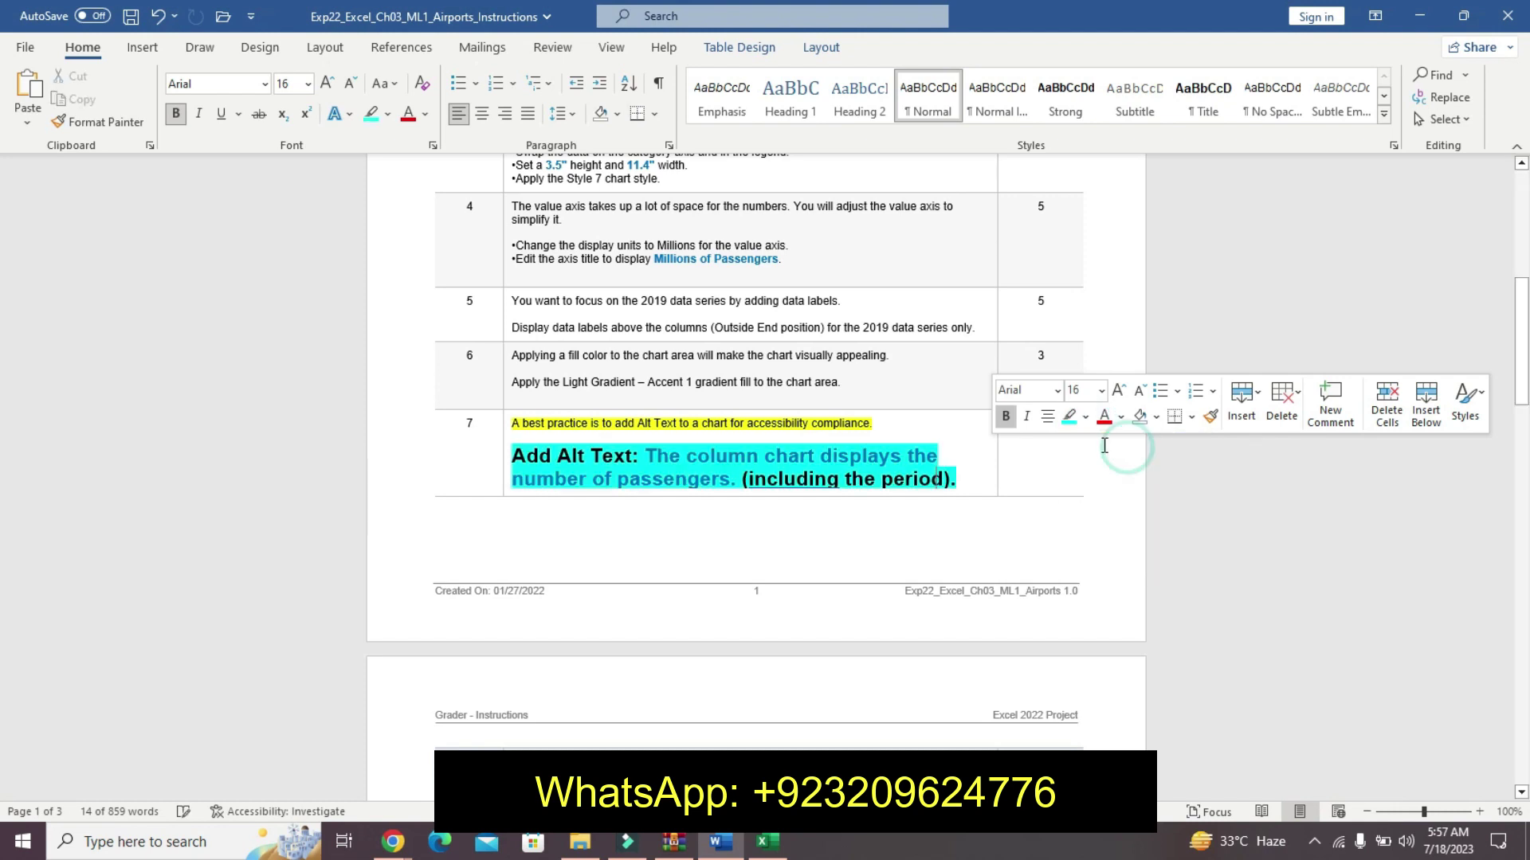
- Select the alt text sentence to copy it
left_click_drag(647, 458, 699, 477)
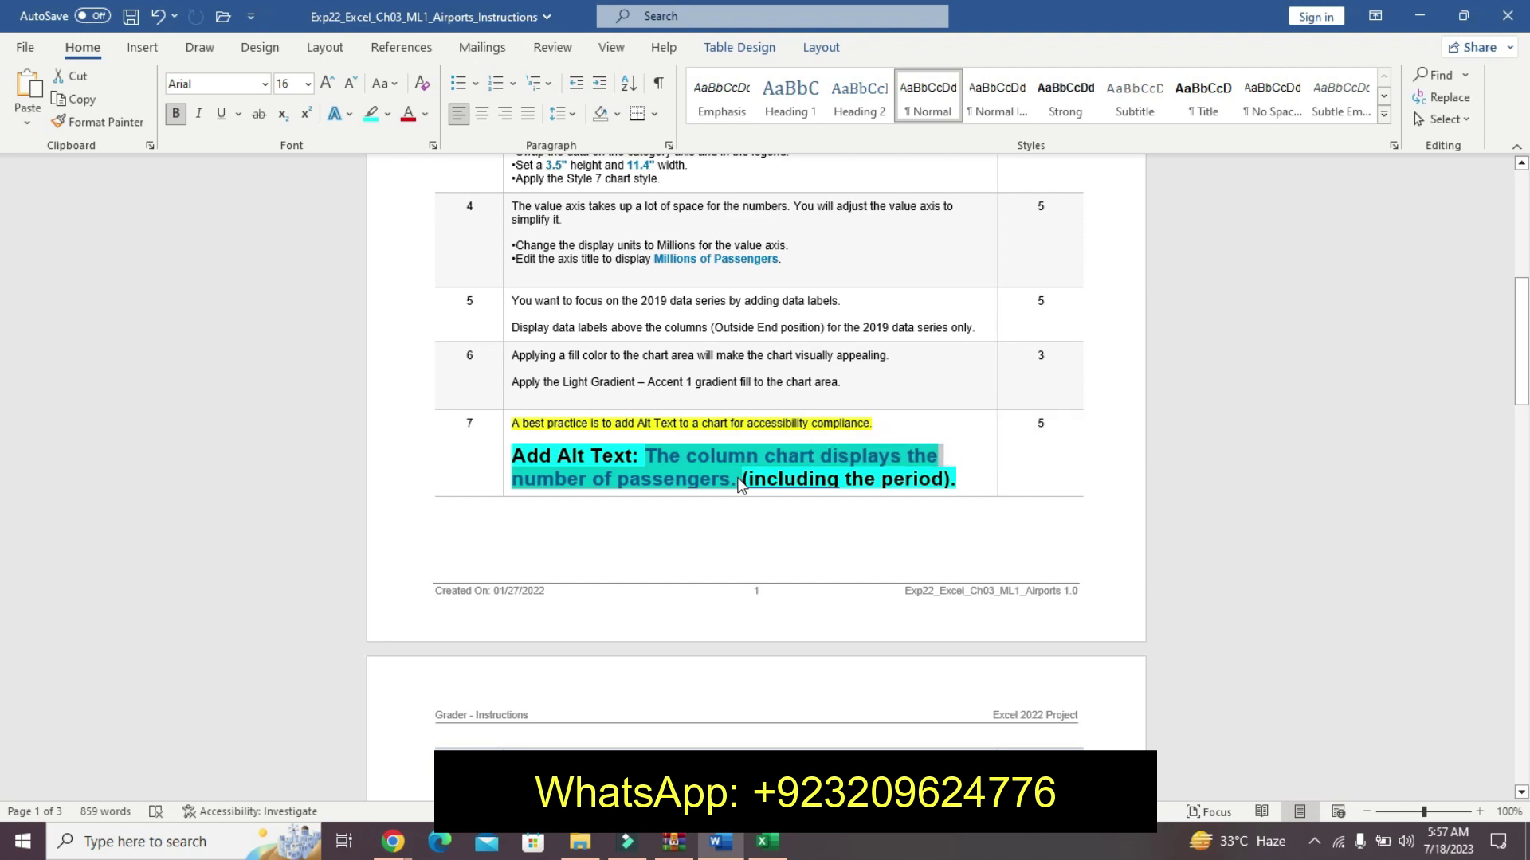
key("ctrl+z")
key("ctrl+y")
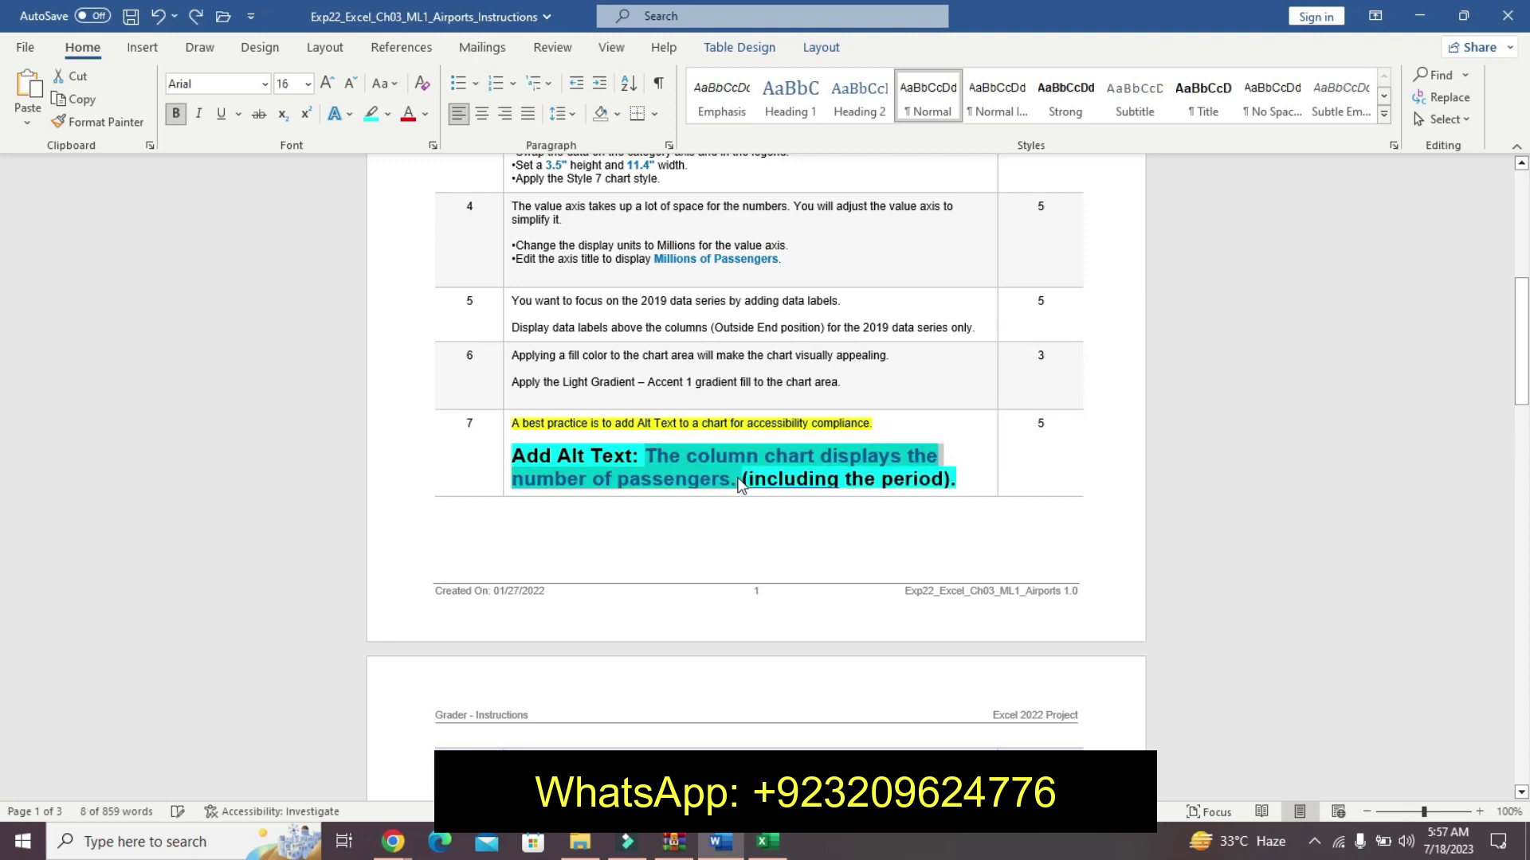
- Add the chart alt text 'The column chart displays the number of passengers.', then return to Word
left_click(767, 841)
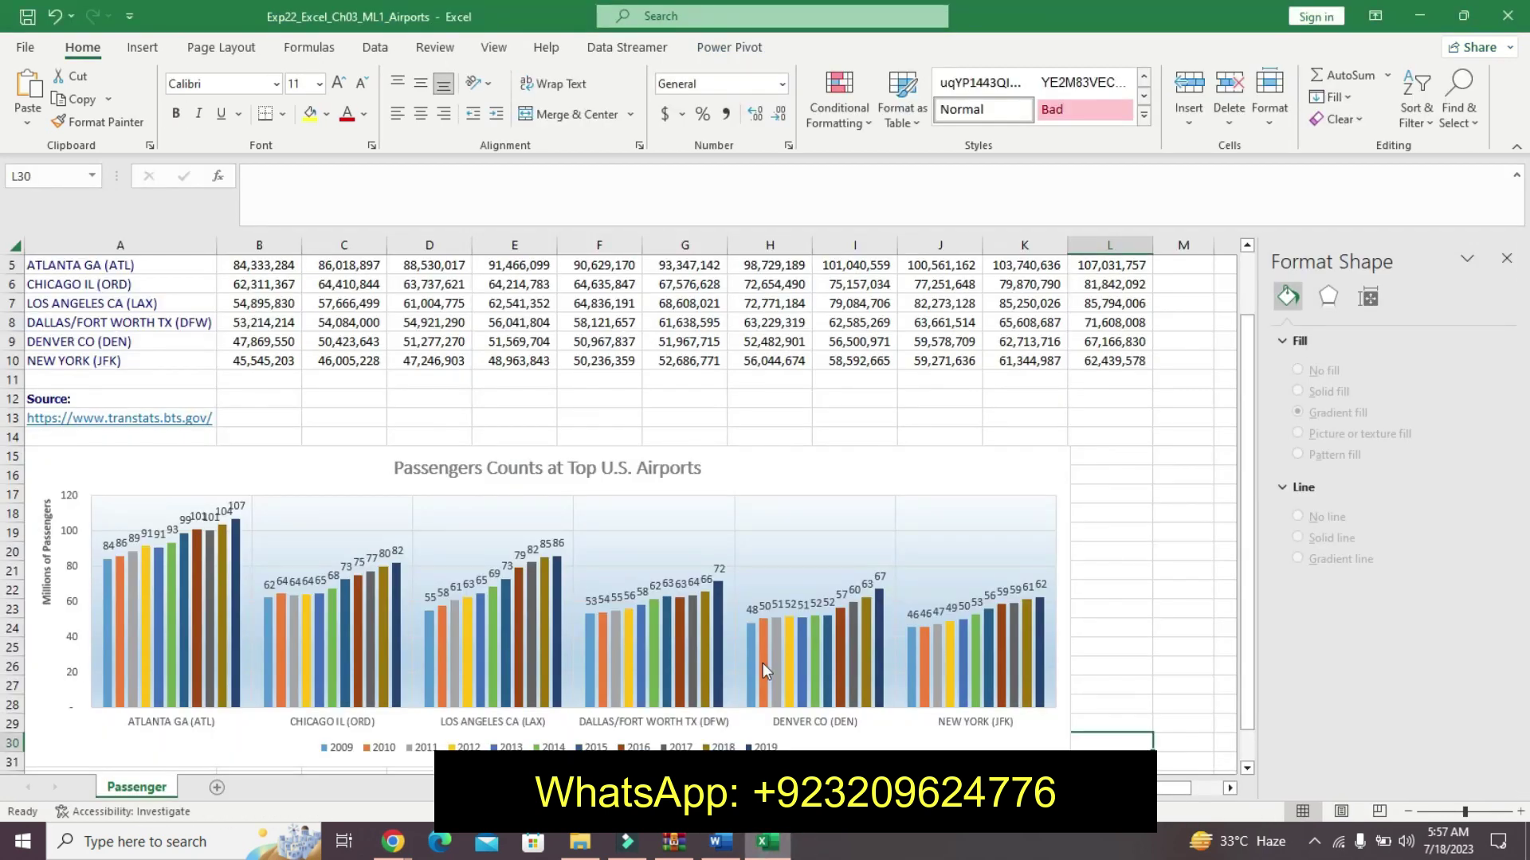
left_click(806, 479)
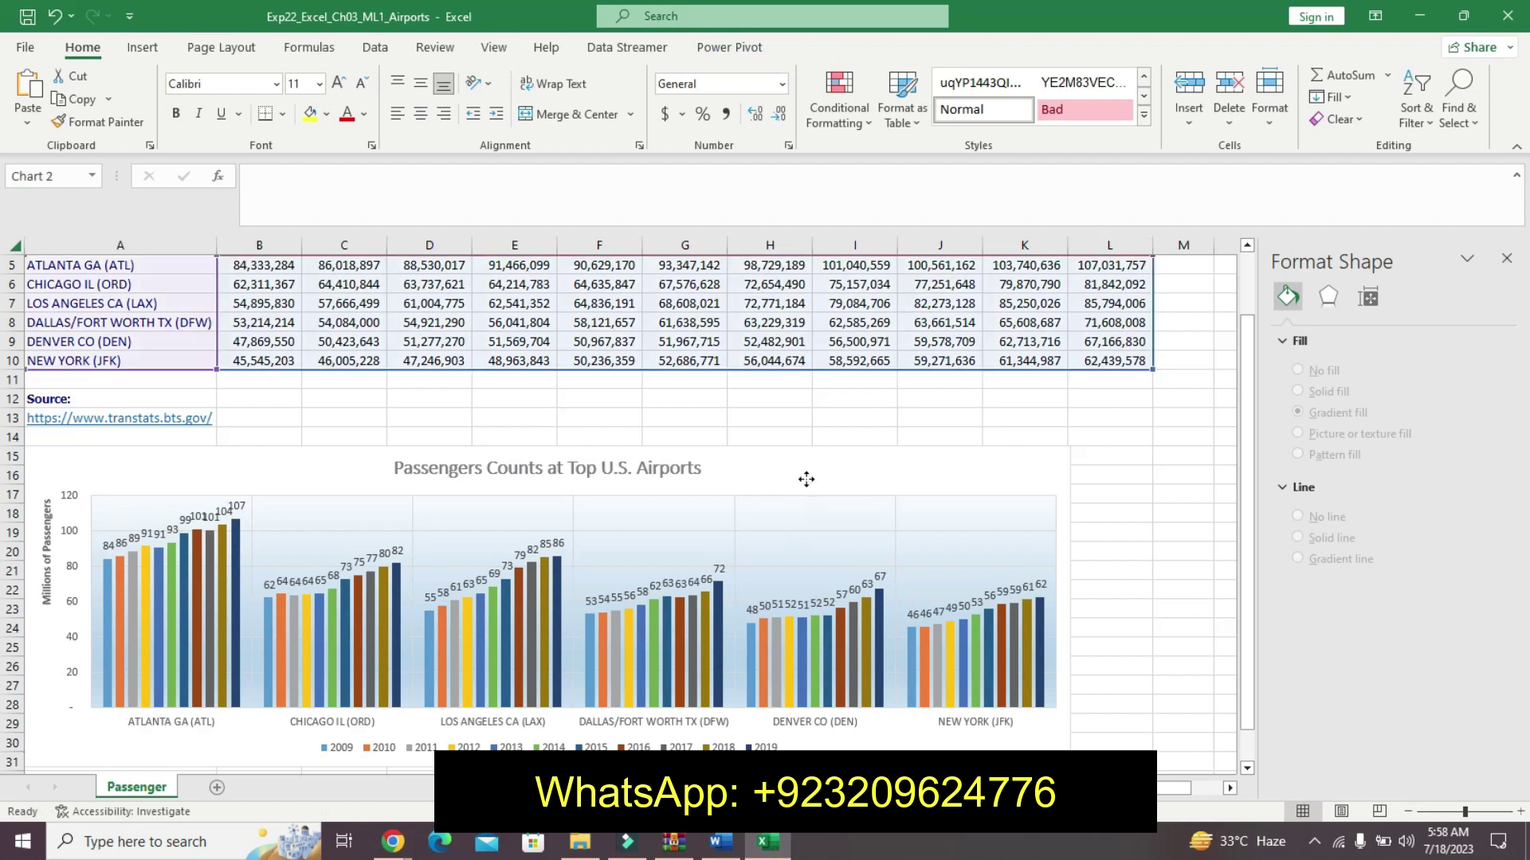
right_click(806, 479)
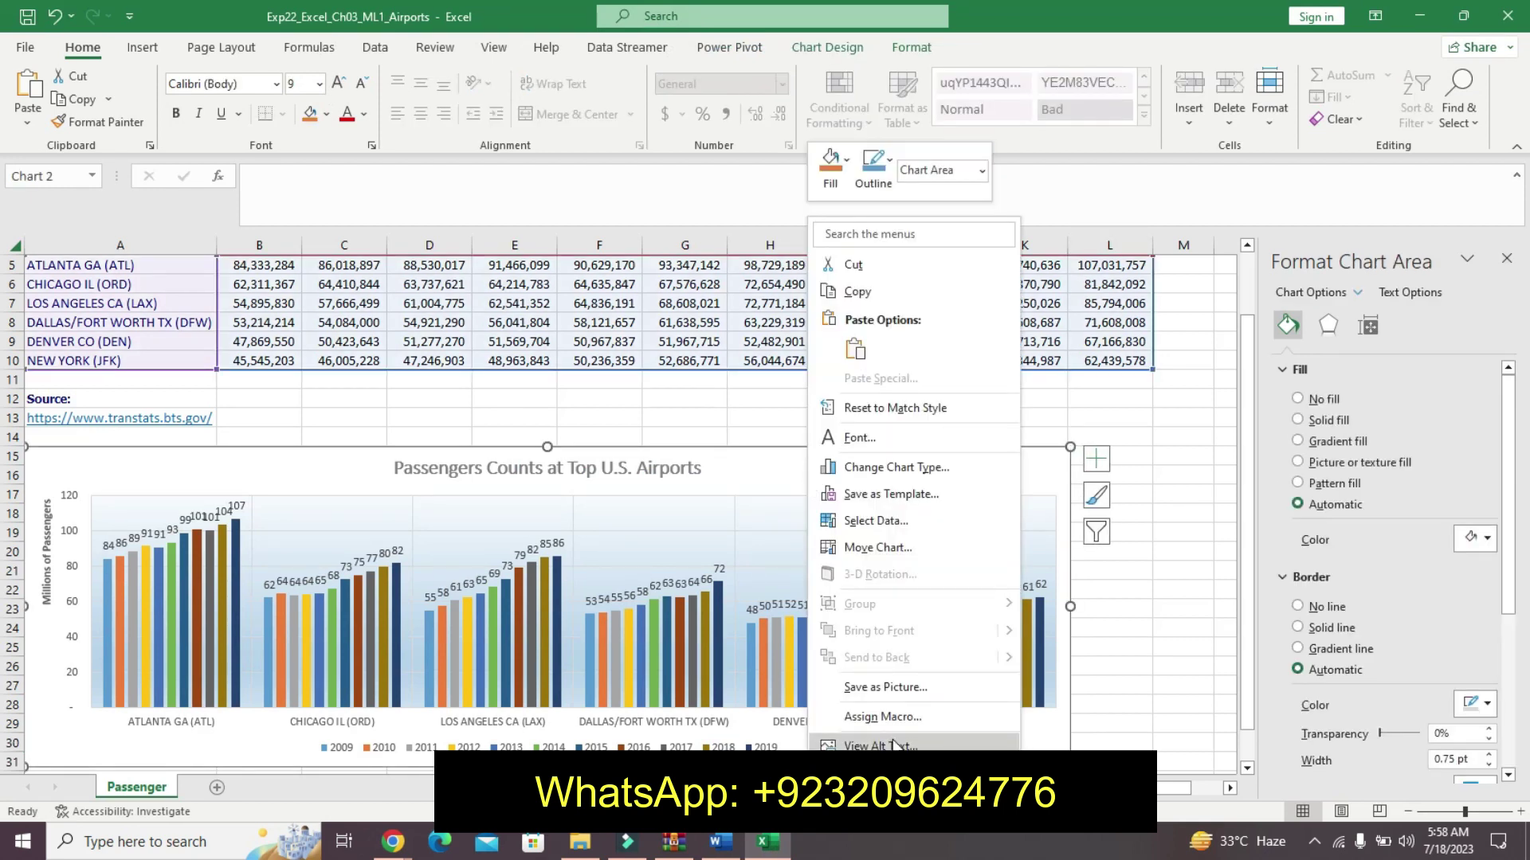
left_click(895, 746)
type("The column chart displays the number of passengers.")
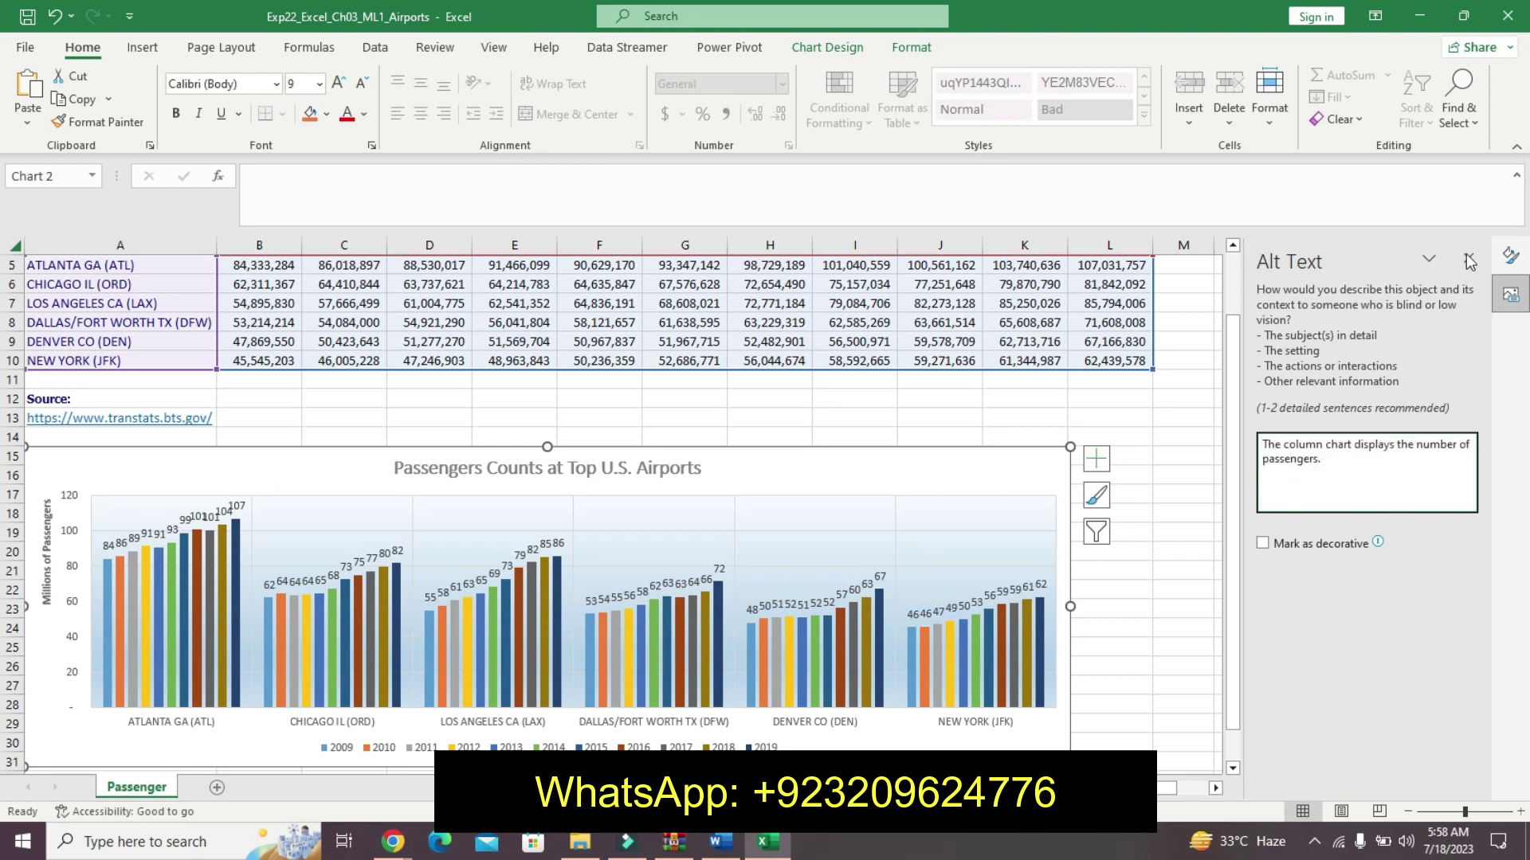
left_click(1470, 260)
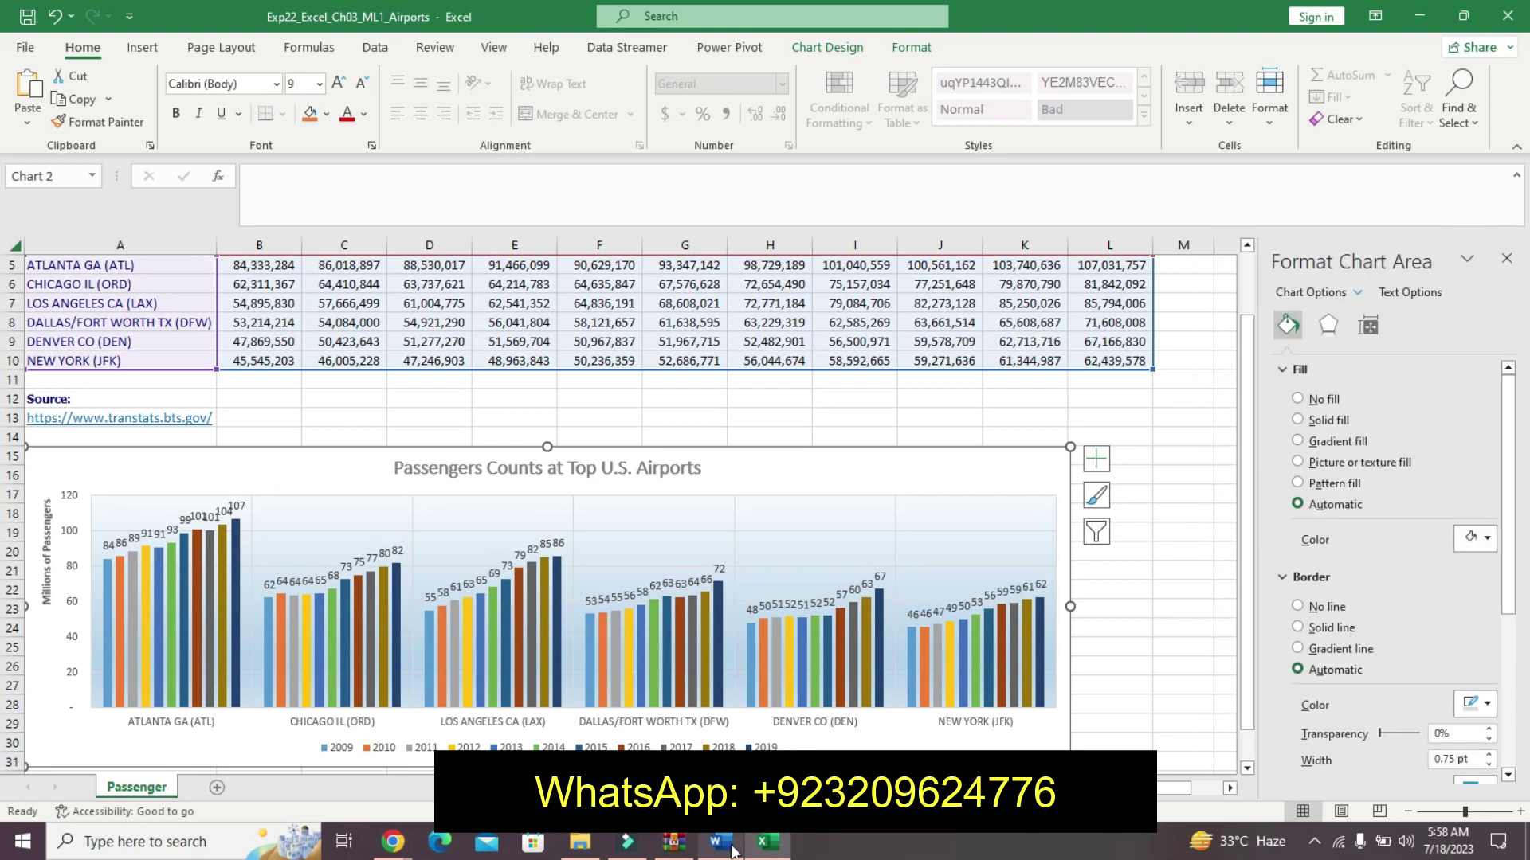
left_click(719, 842)
- Undo step 7's formatting and highlight step 8's first line in yellow
key("ctrl+z")
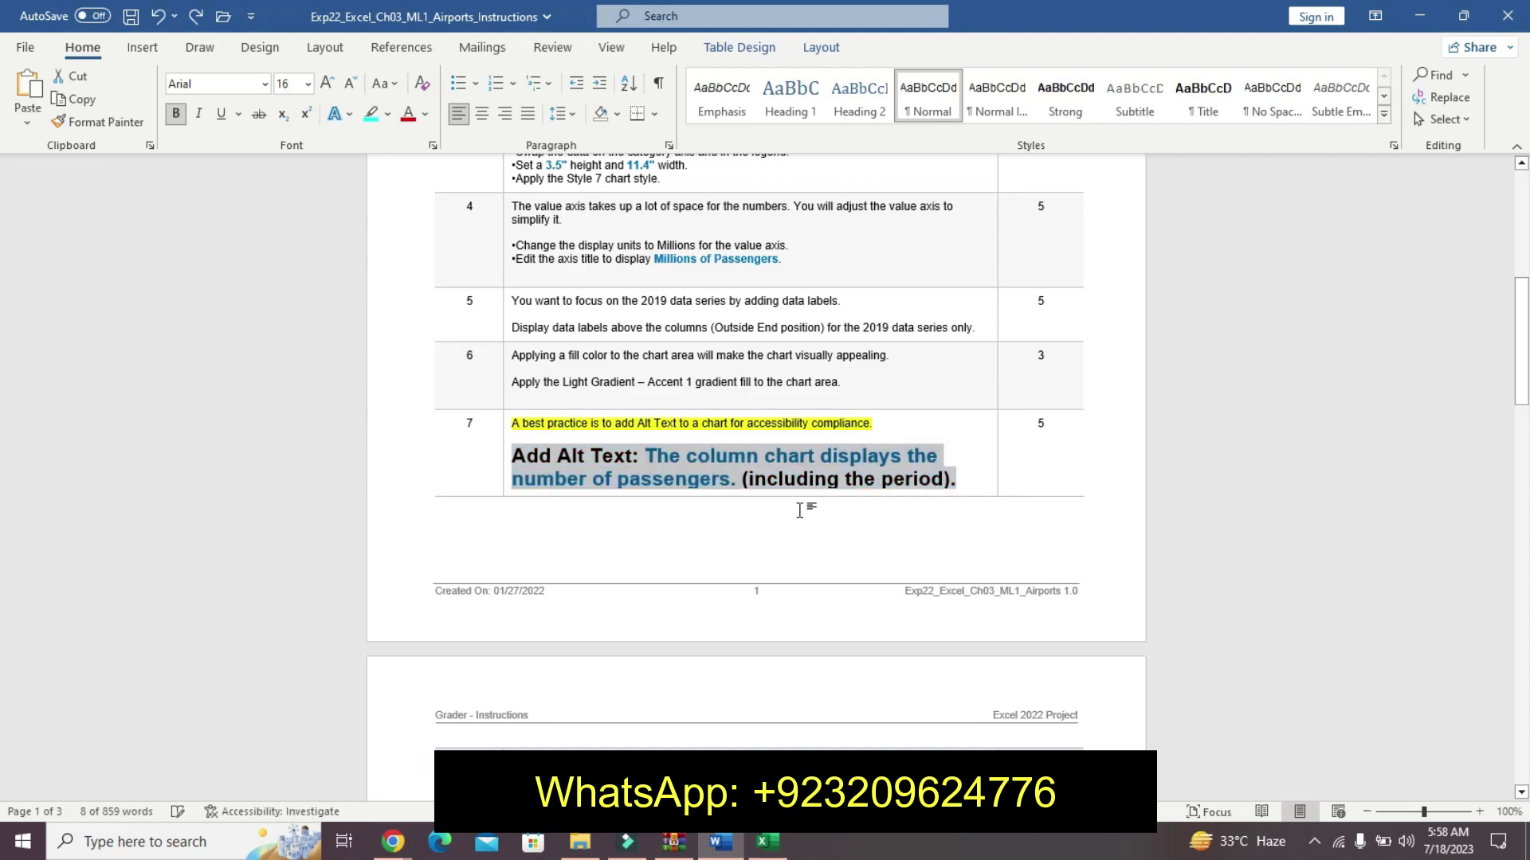
key("ctrl+z")
key("ctrl+z")
key("ctrl+z")
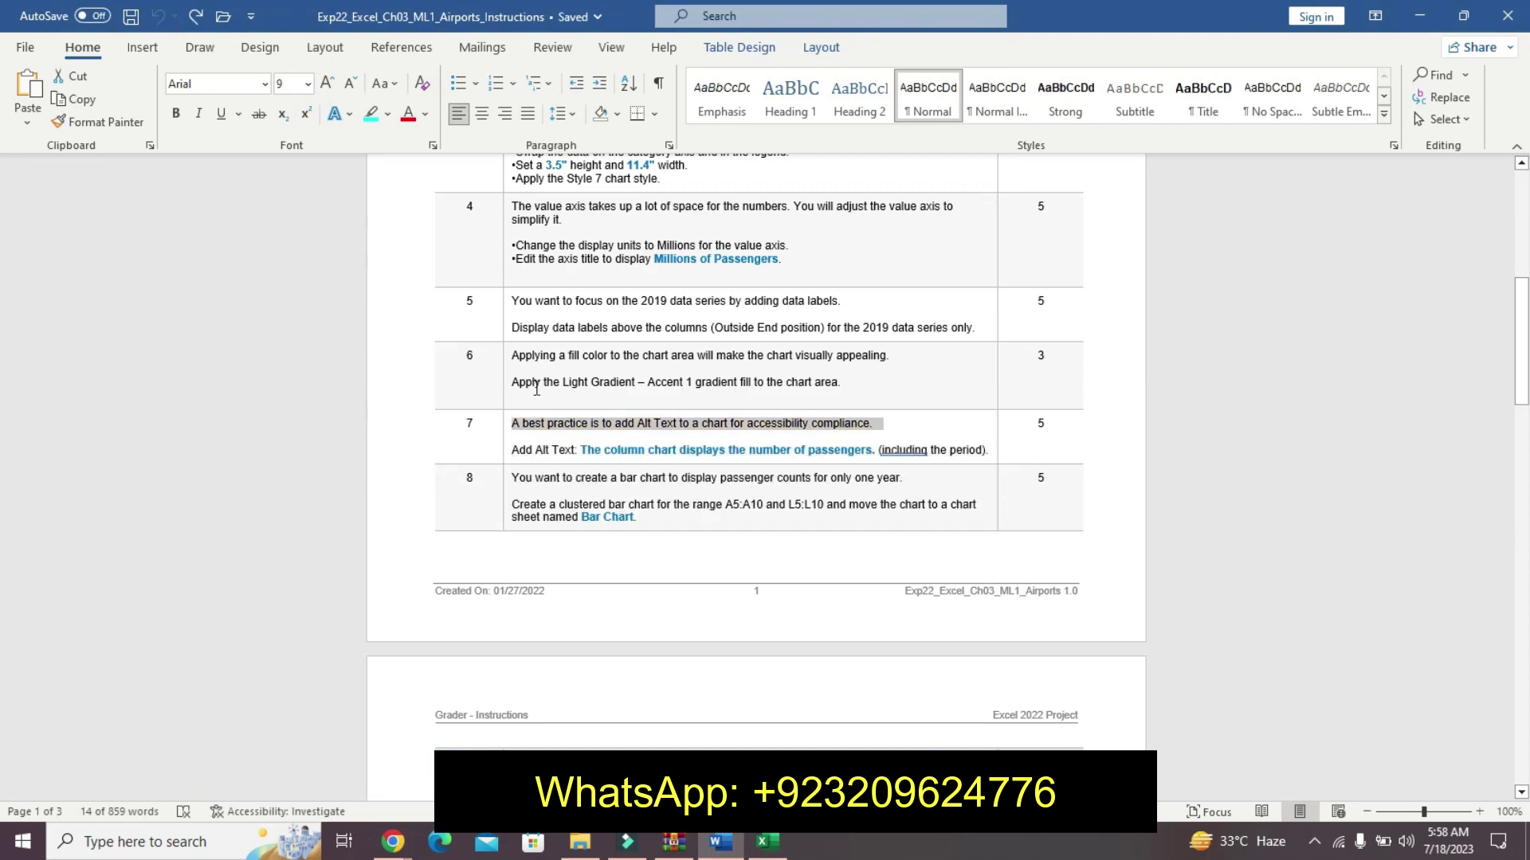
left_click_drag(516, 478, 795, 473)
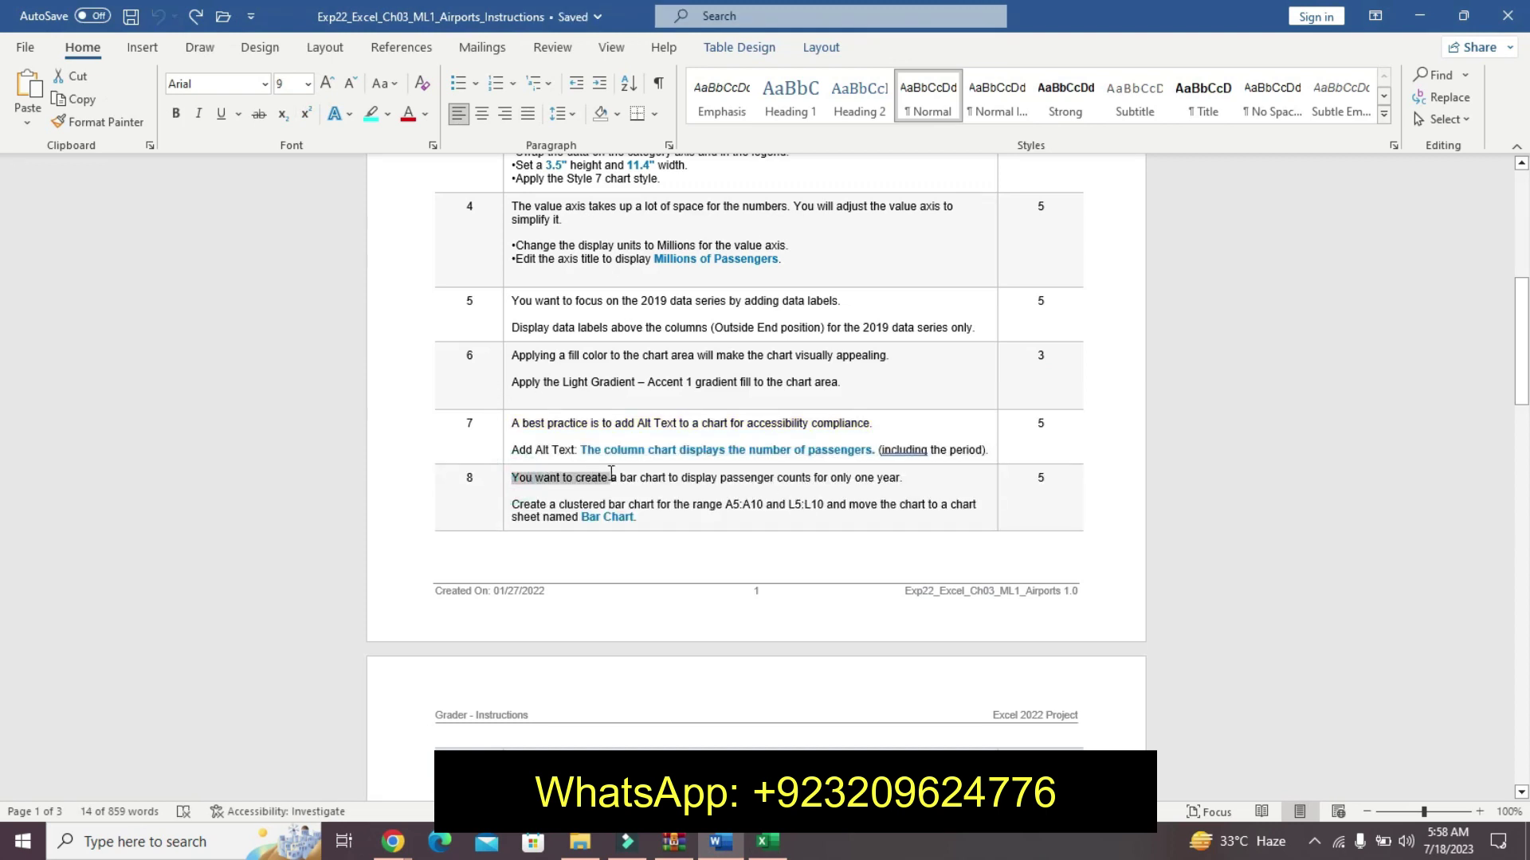
left_click(795, 473)
left_click_drag(900, 477, 527, 480)
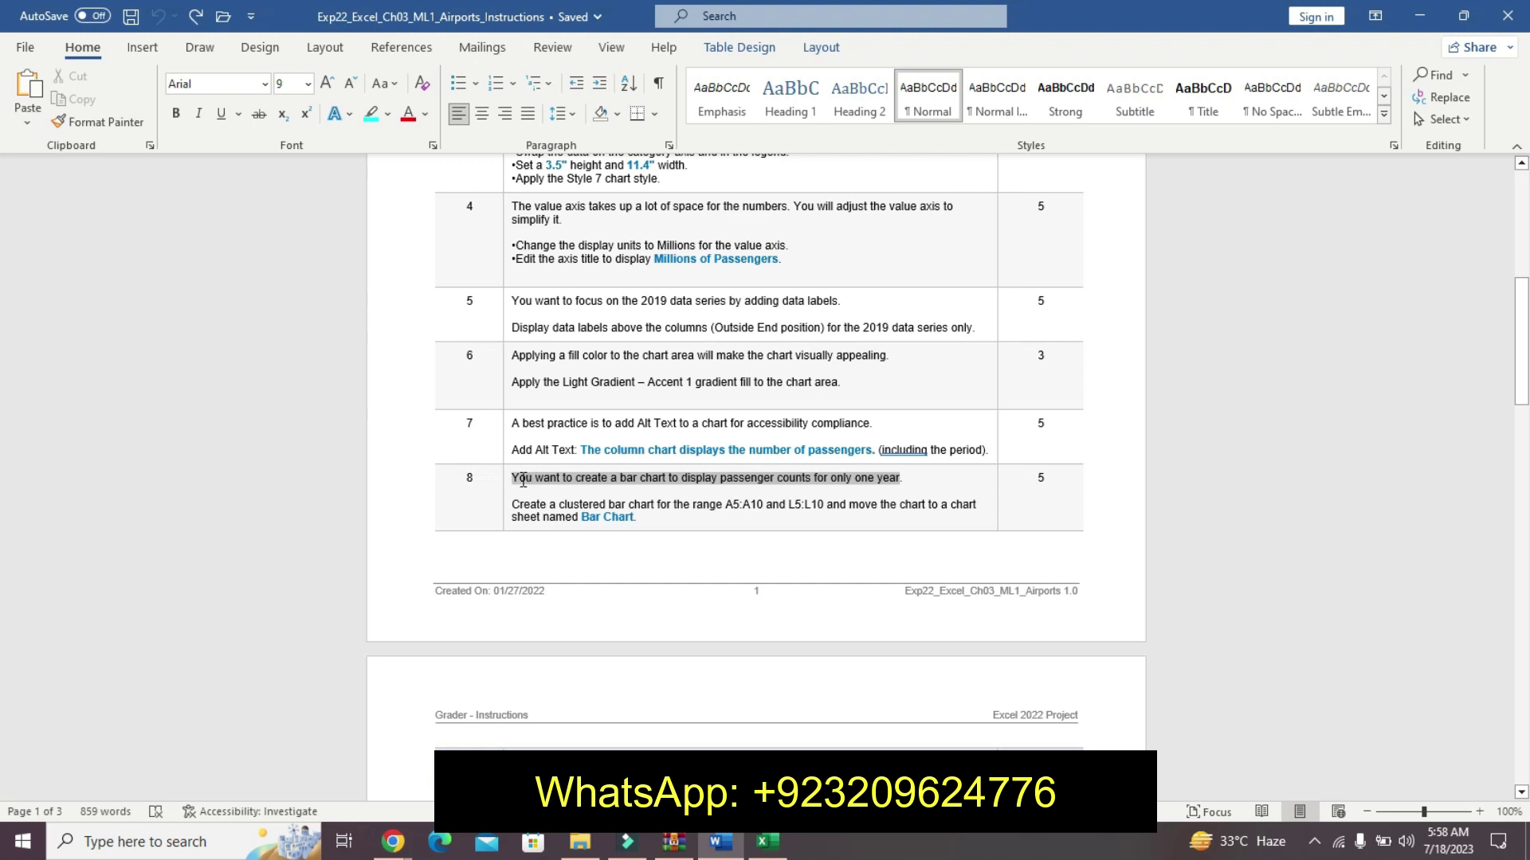
left_click(614, 447)
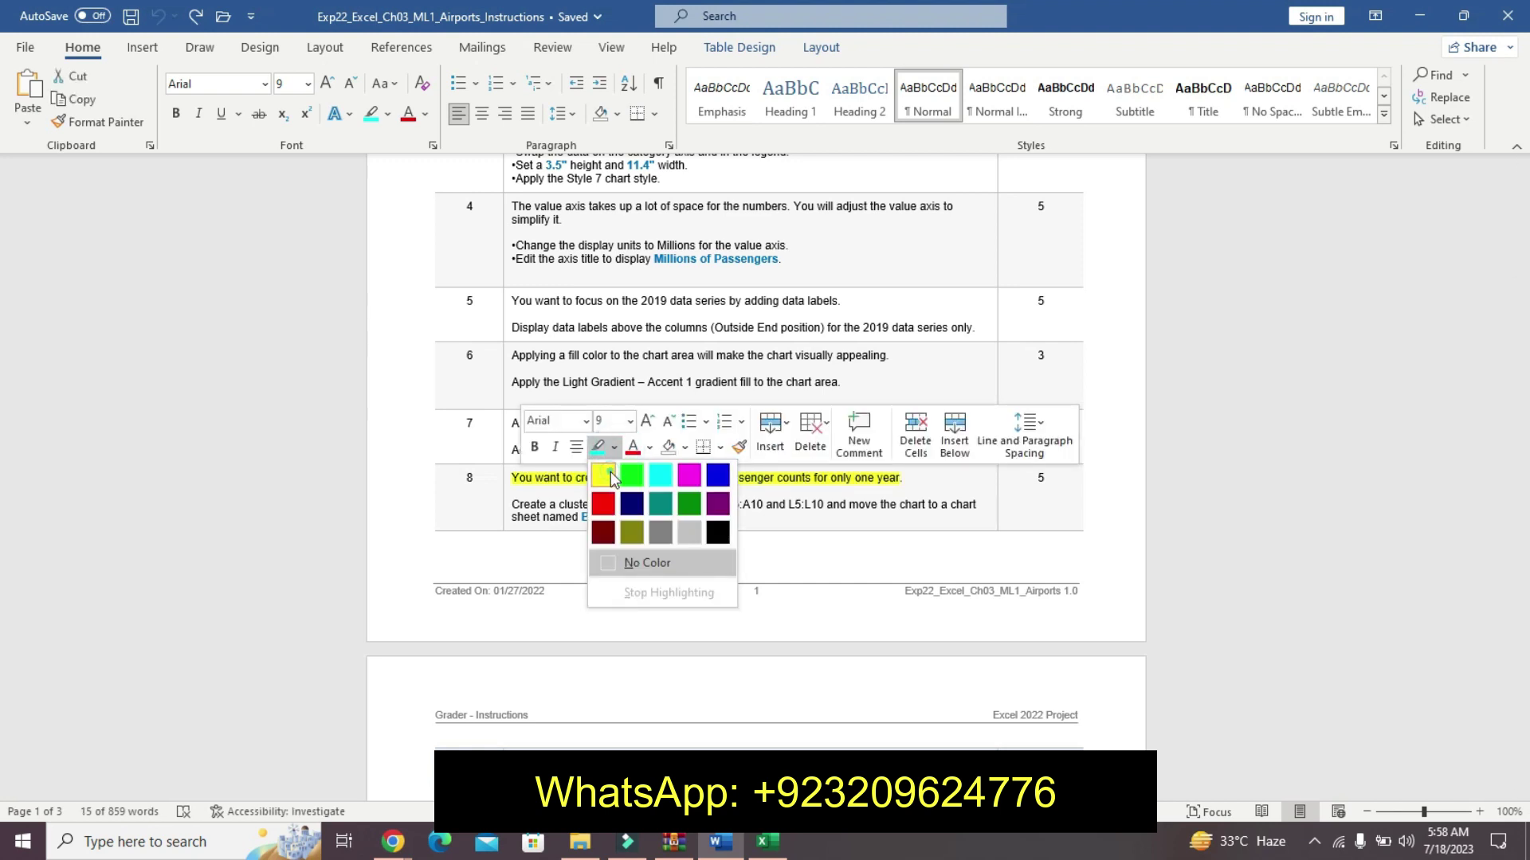
left_click(613, 478)
- Make step 8's bar chart instruction 18 pt, bold and turquoise-highlighted
left_click_drag(512, 505, 645, 516)
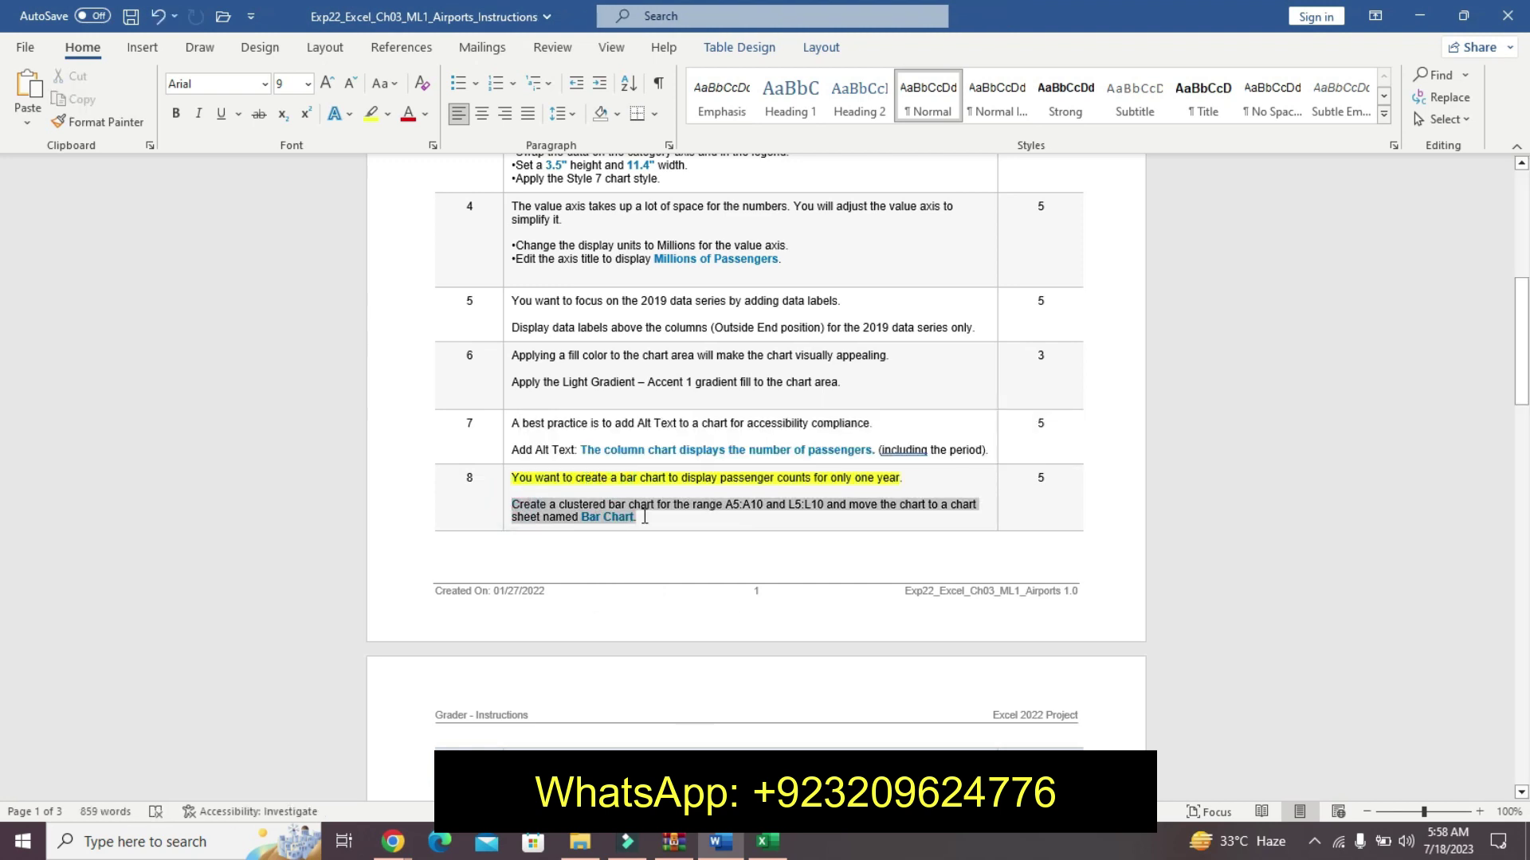
left_click(751, 460)
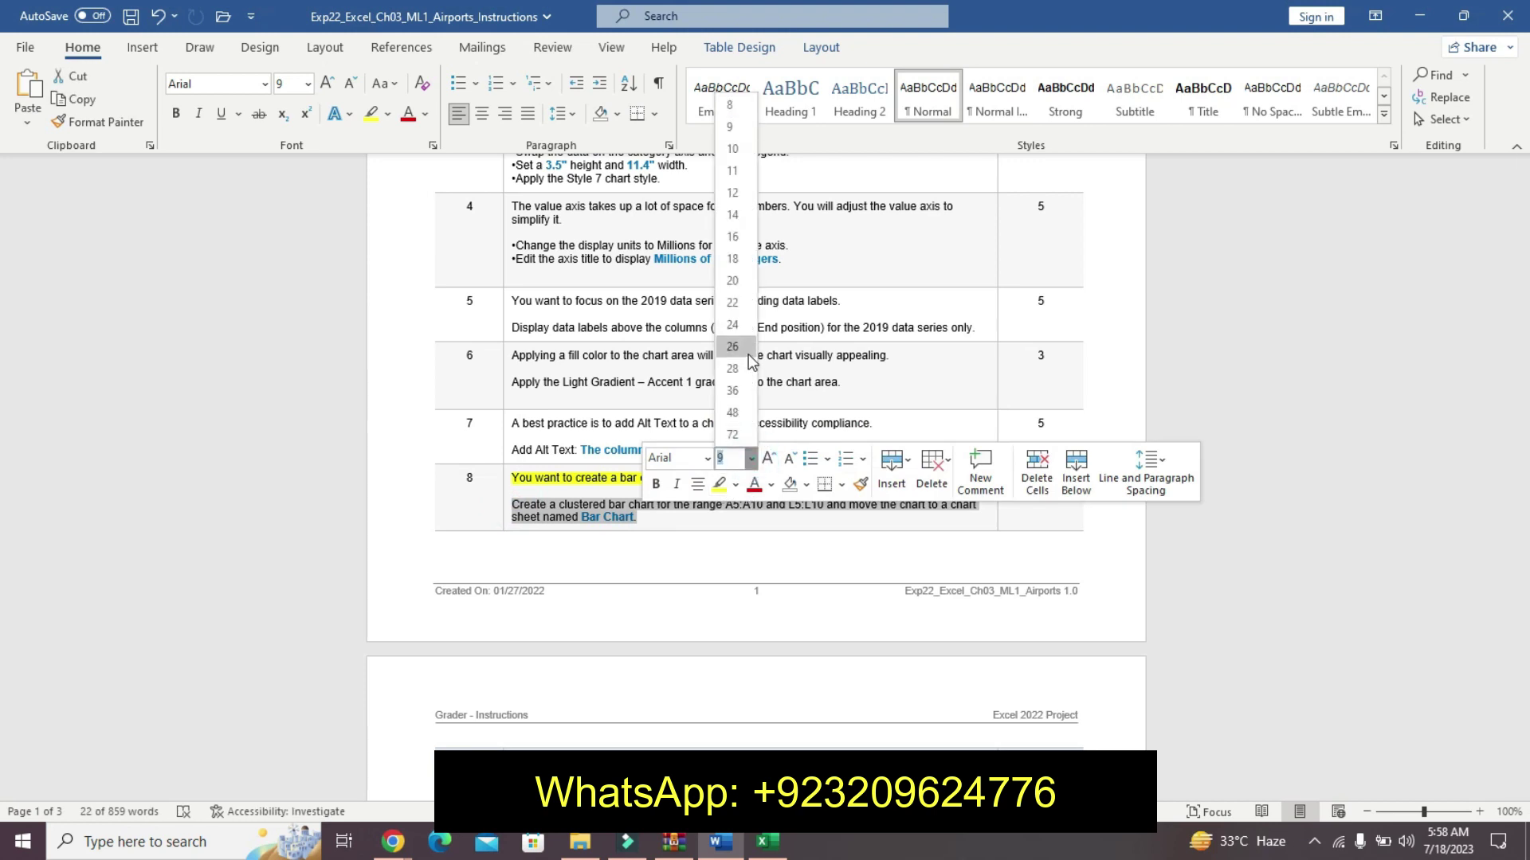
left_click(744, 258)
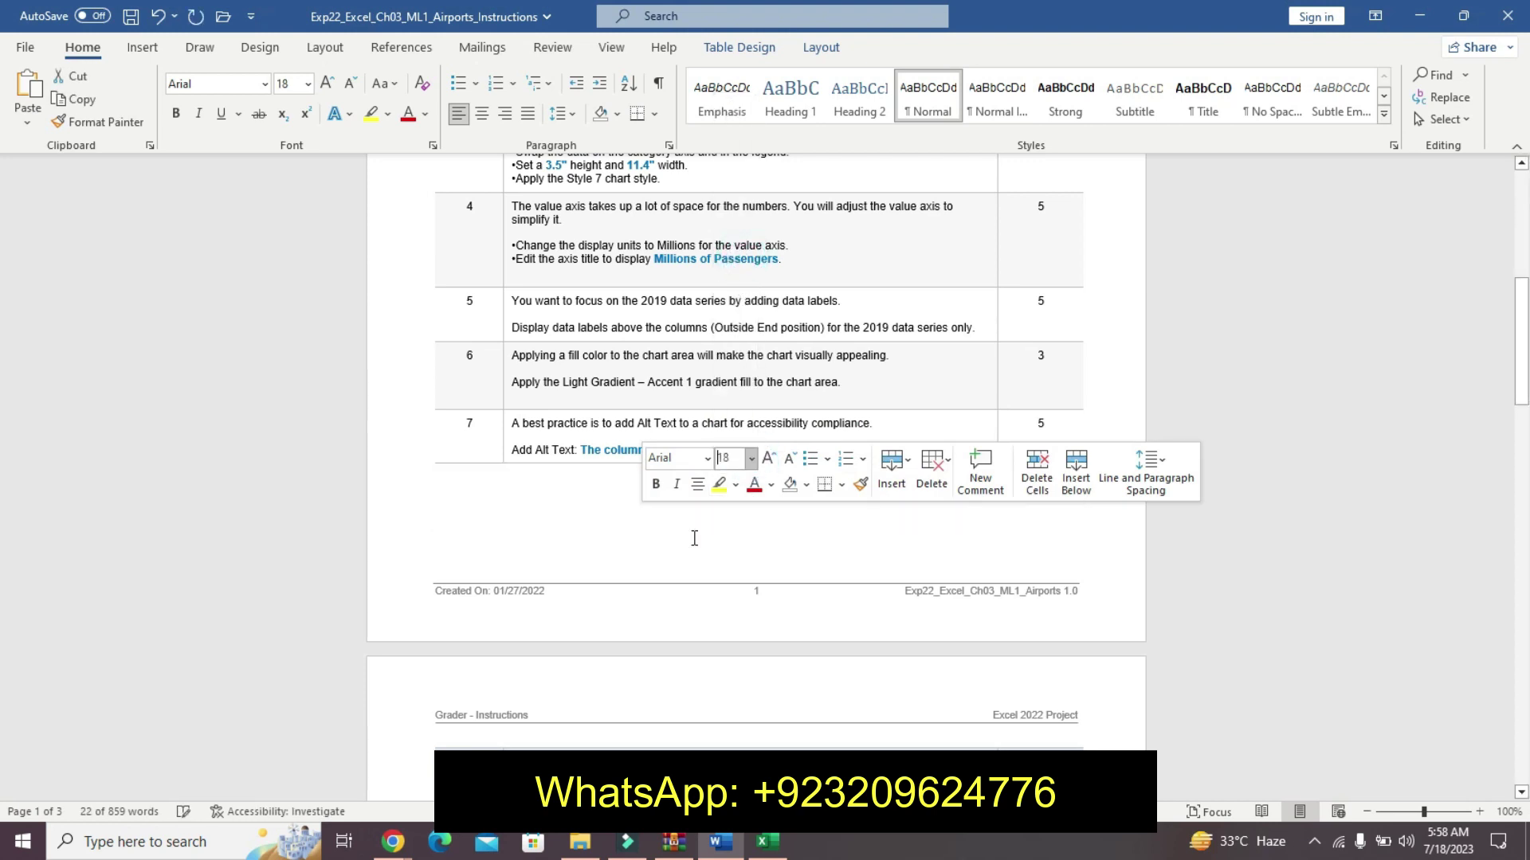
left_click(656, 485)
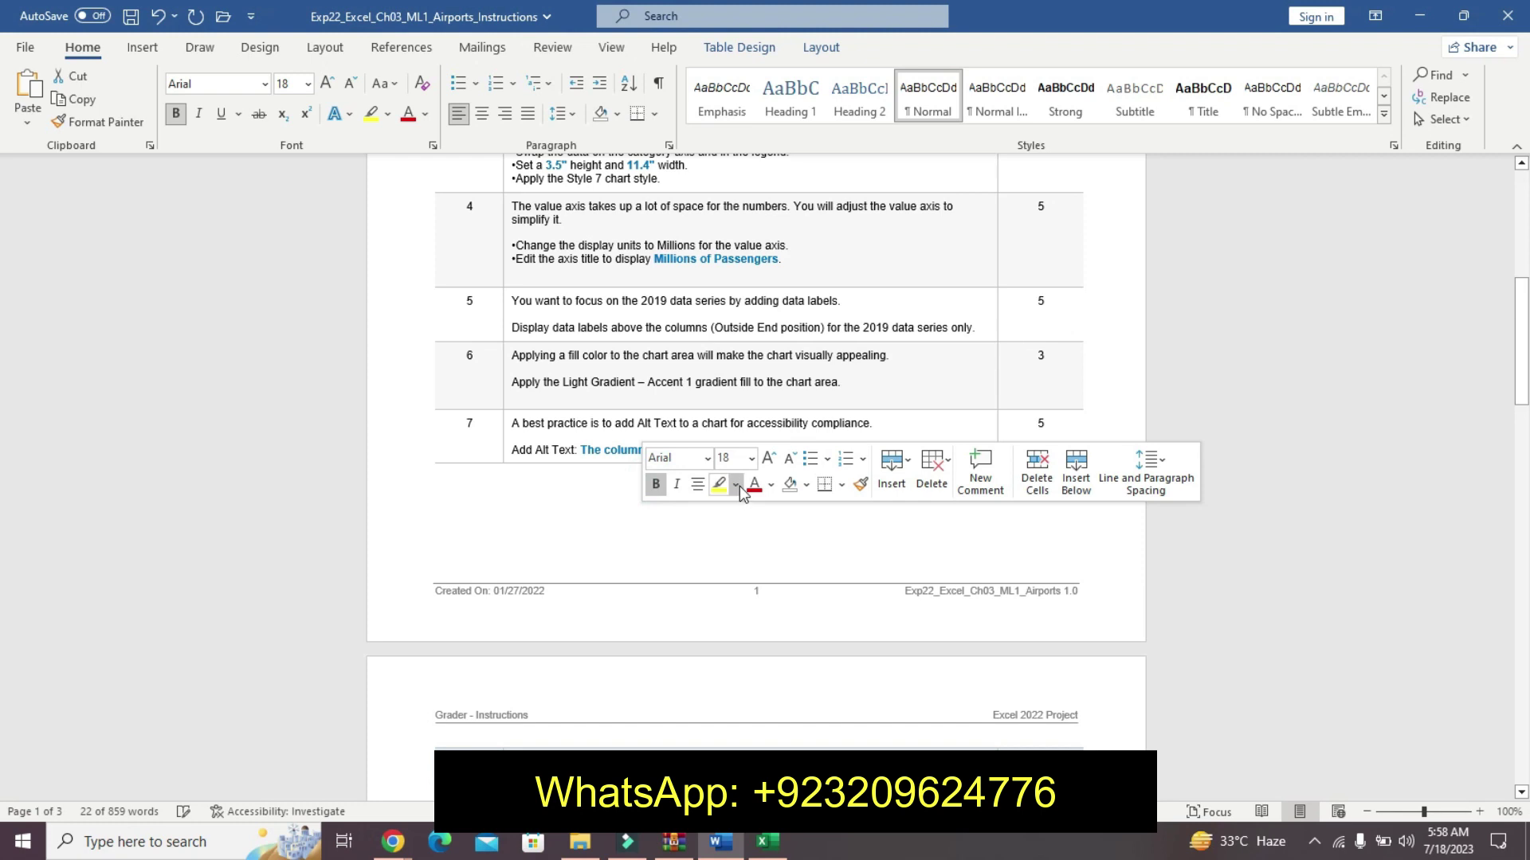
left_click(735, 485)
left_click(782, 512)
left_click(1517, 368)
left_click_drag(1522, 378, 1521, 442)
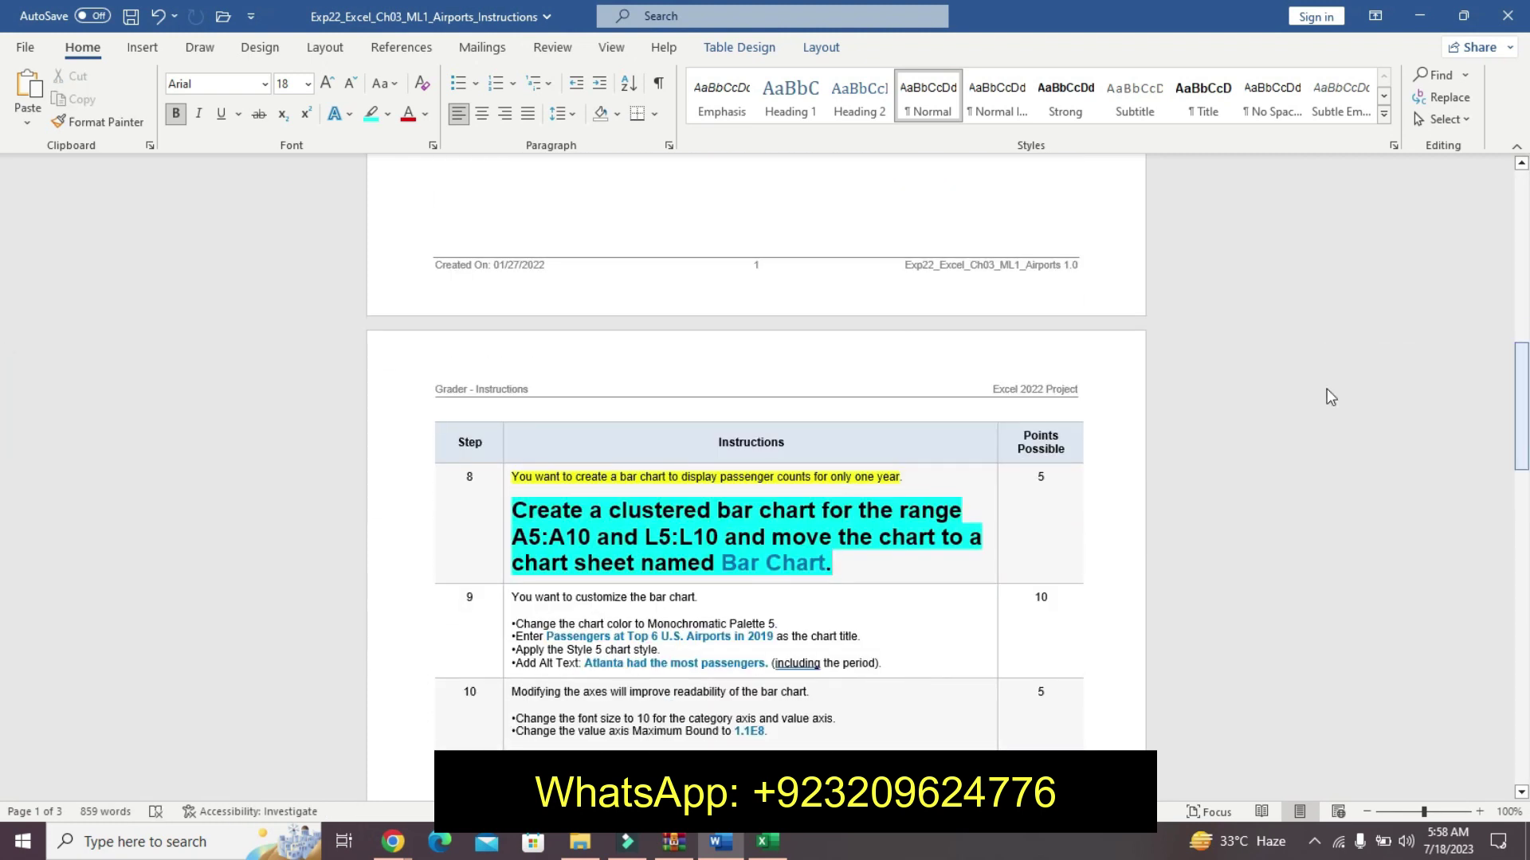
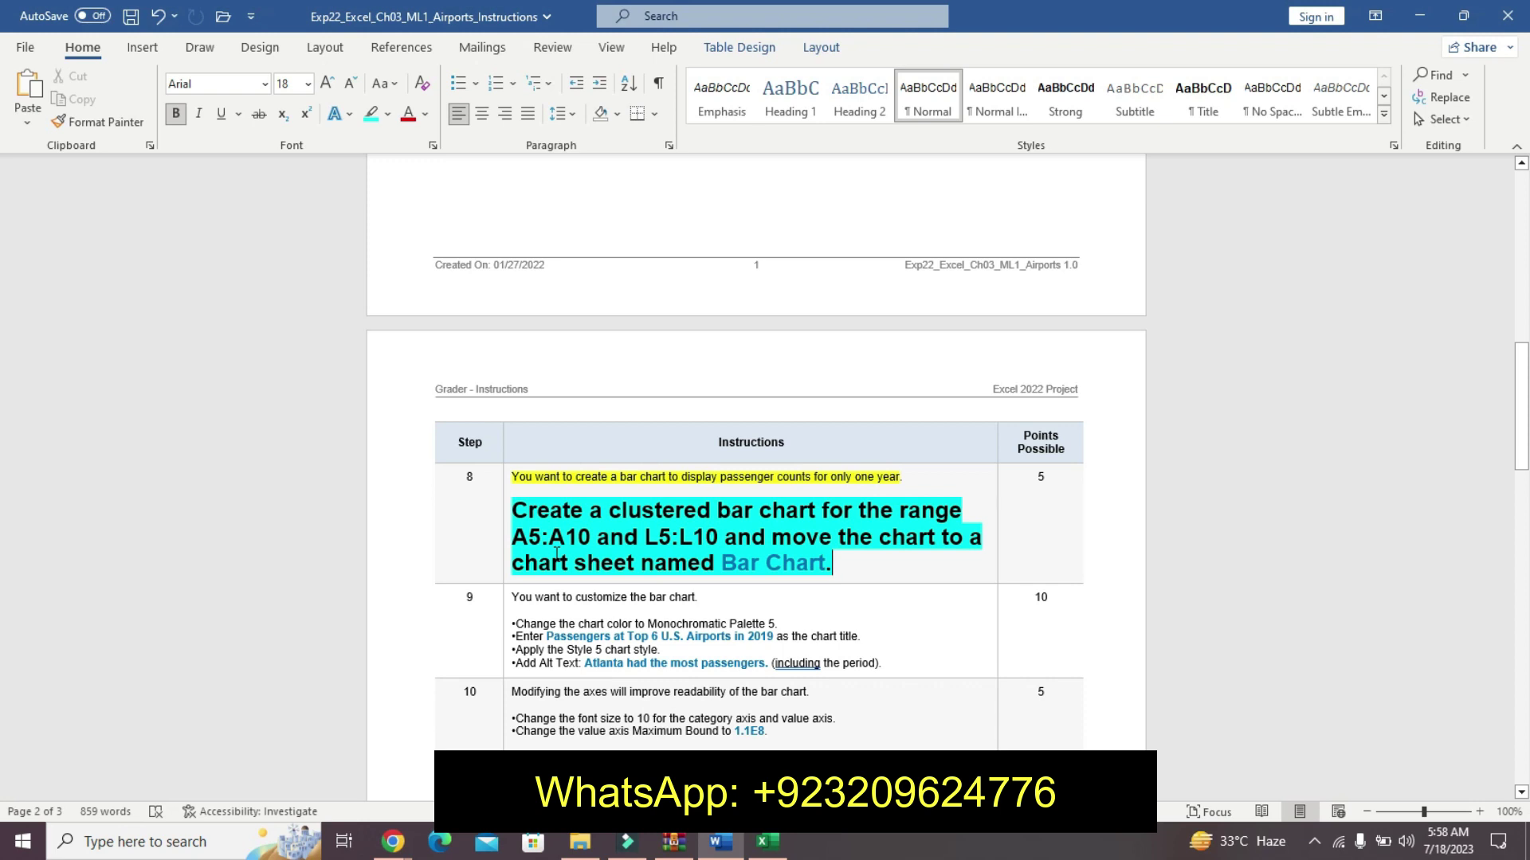
- Confirm that step 8 calls for the range A5:A10, then bring up the Airports workbook
left_click_drag(512, 537, 590, 539)
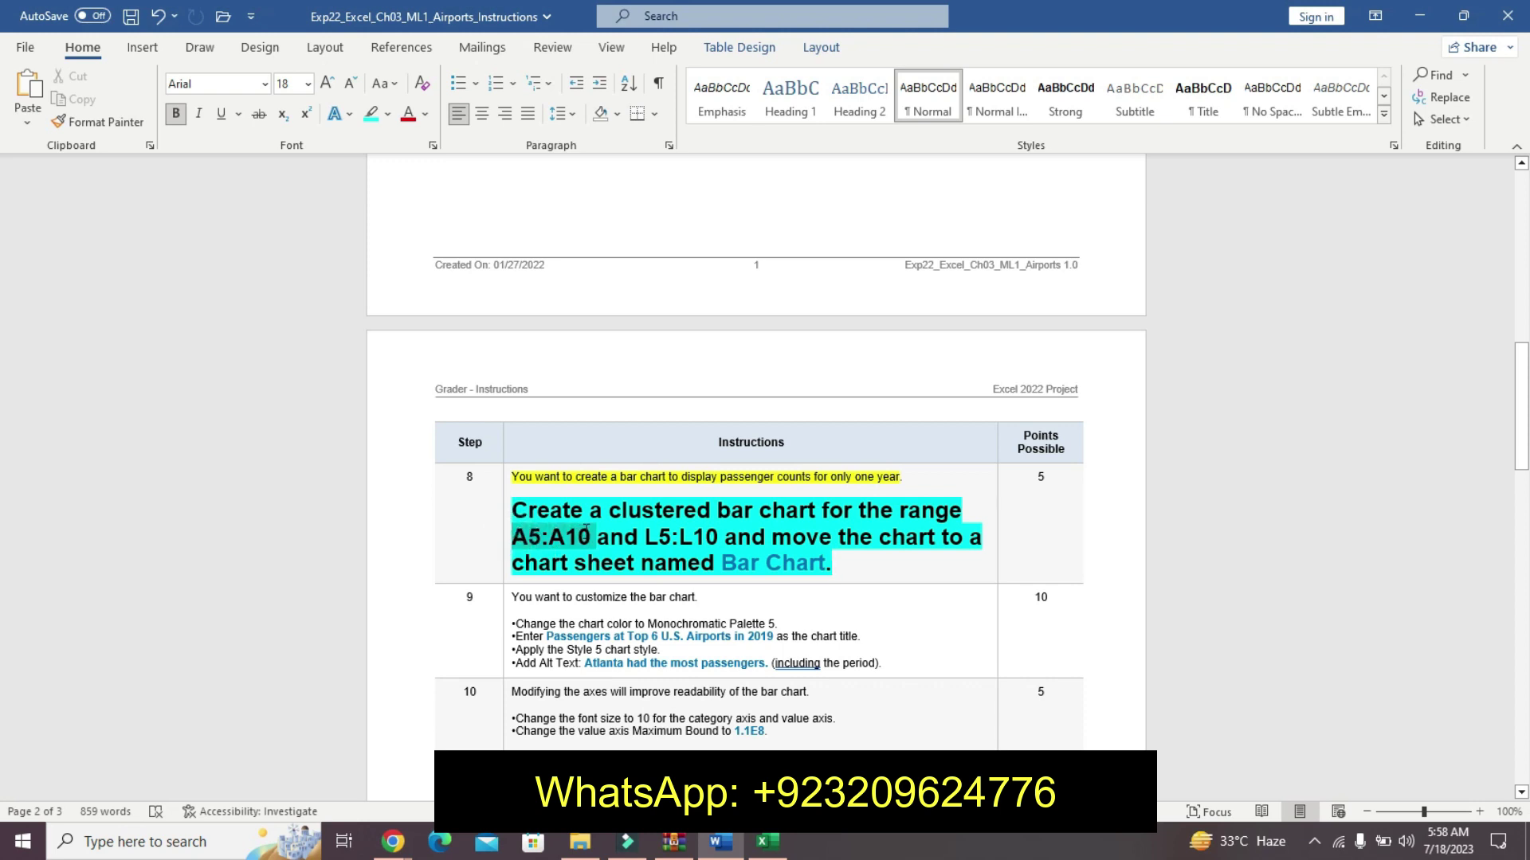
left_click(767, 842)
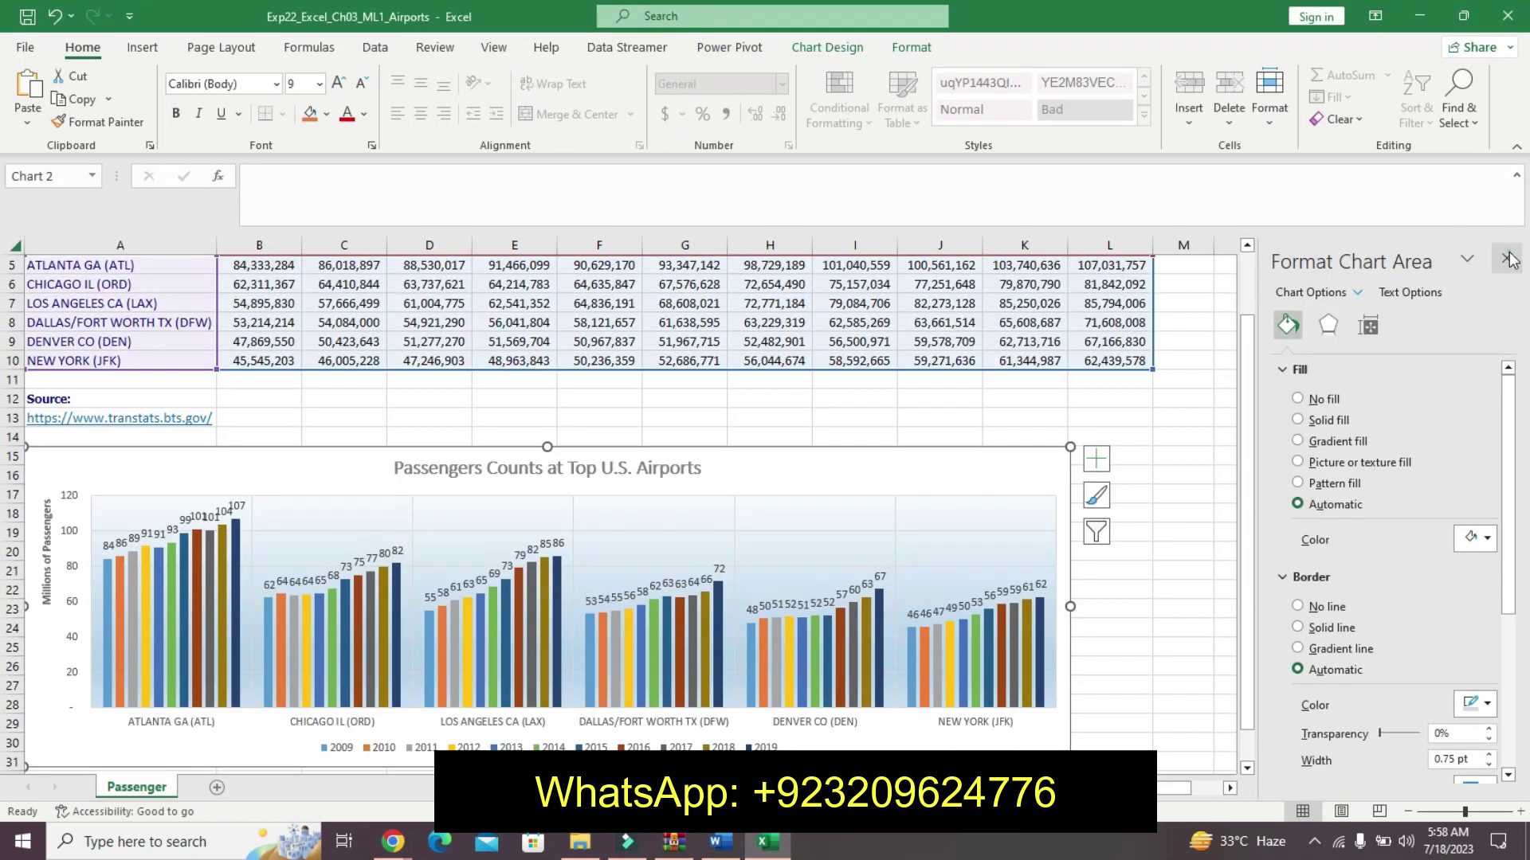
- Close the Format Chart Area pane and select A5:A10 through the Name Box
left_click(1507, 258)
left_click_drag(1521, 390, 1522, 327)
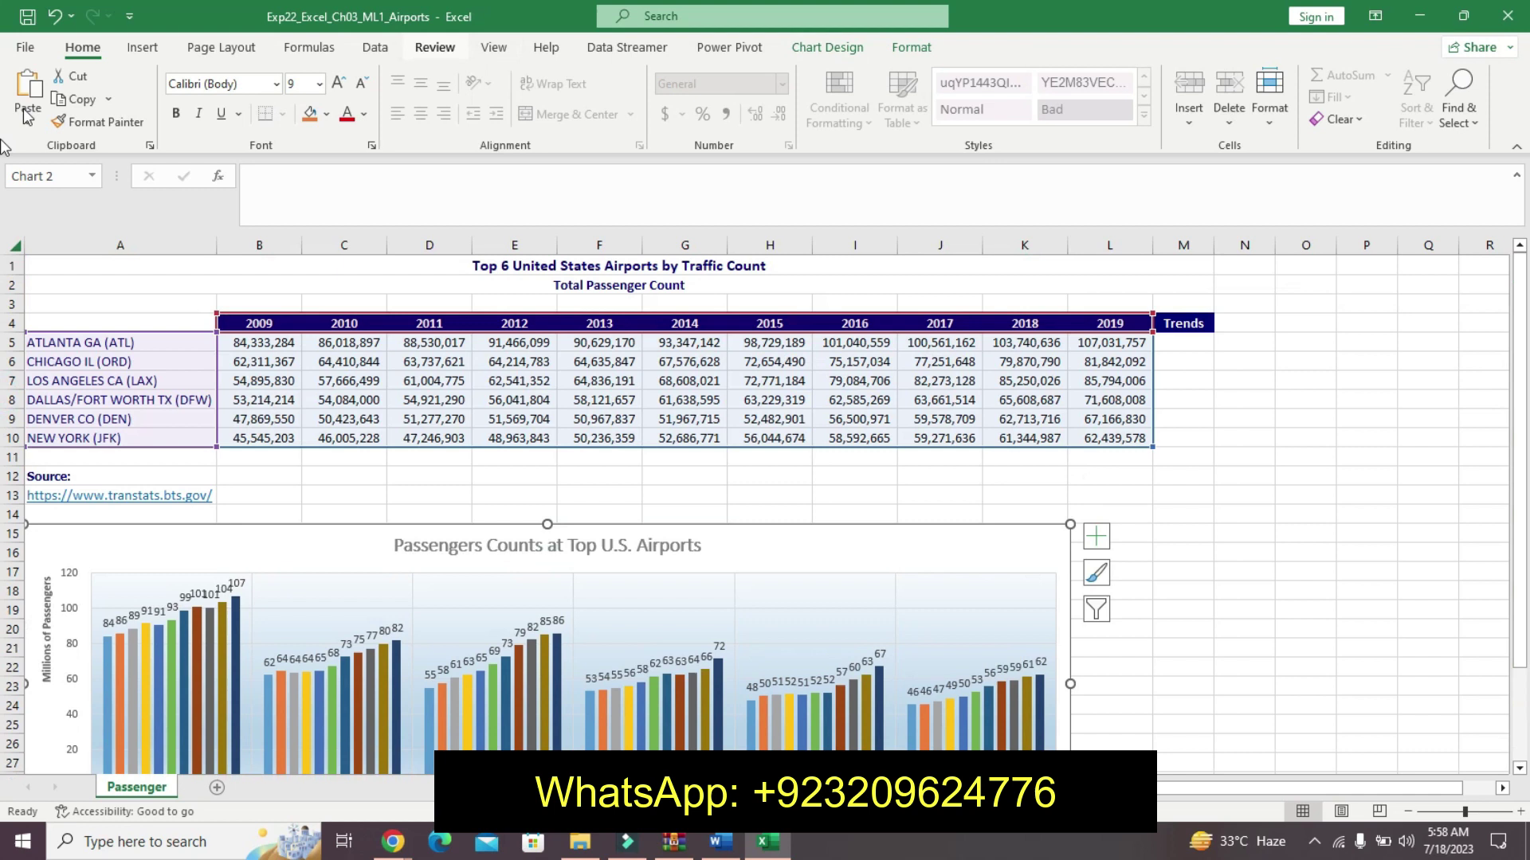
left_click(63, 176)
type("A5:A10")
key("Return")
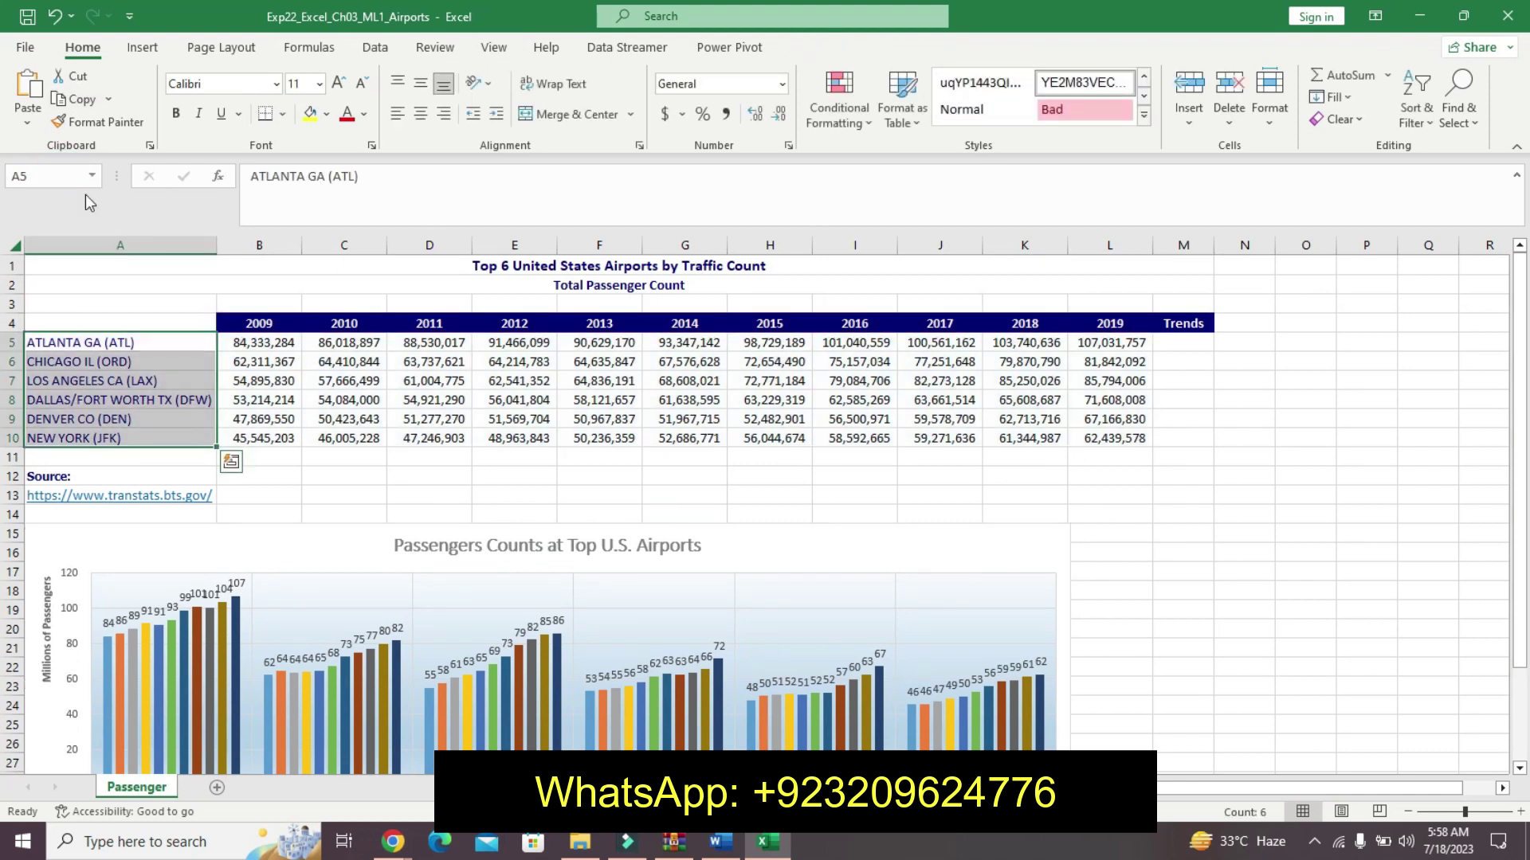
left_click(721, 842)
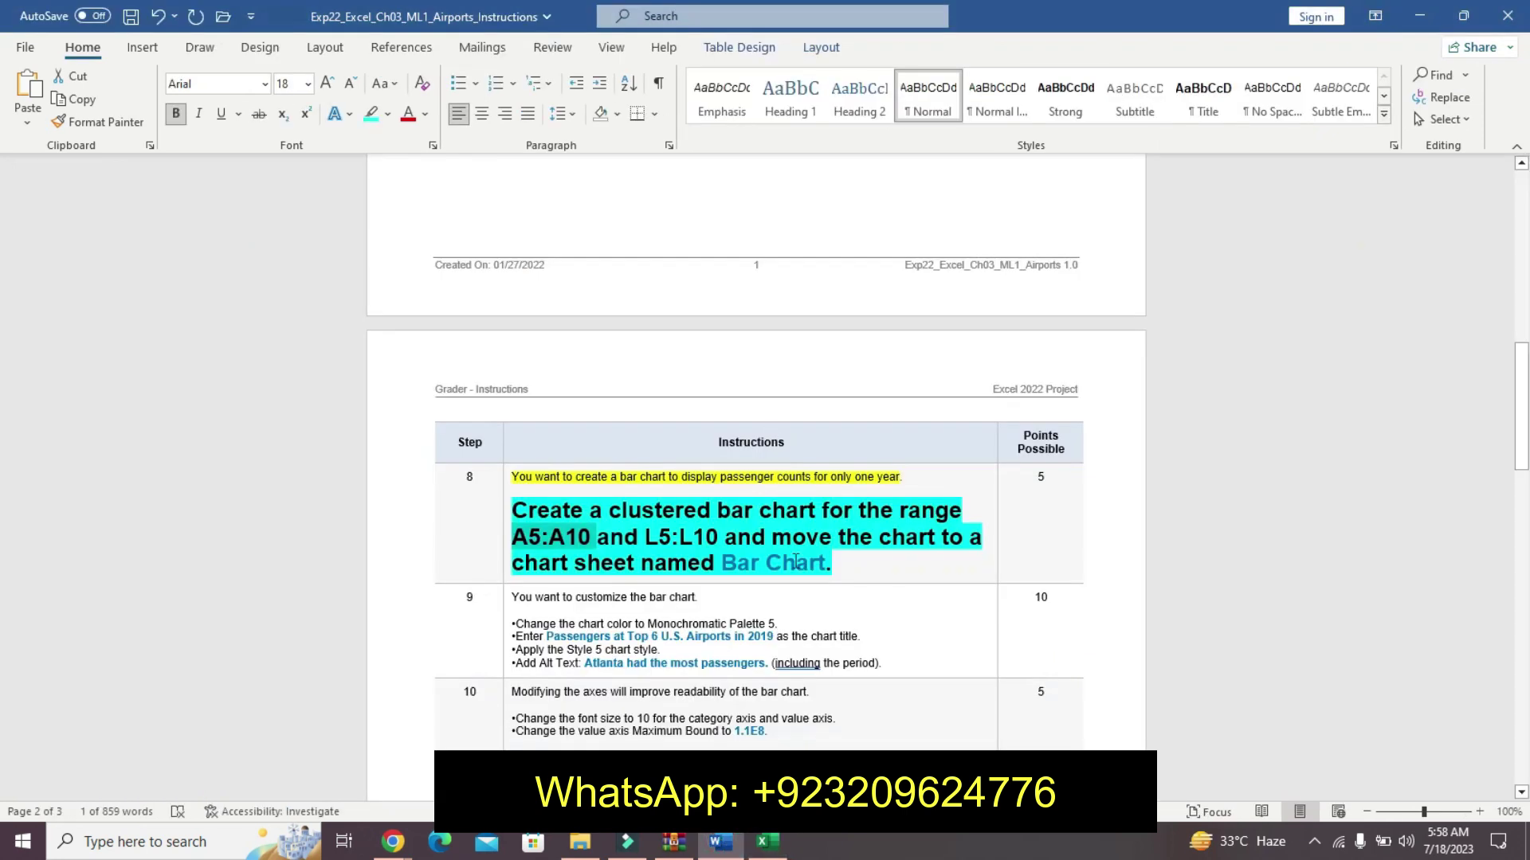
left_click(766, 842)
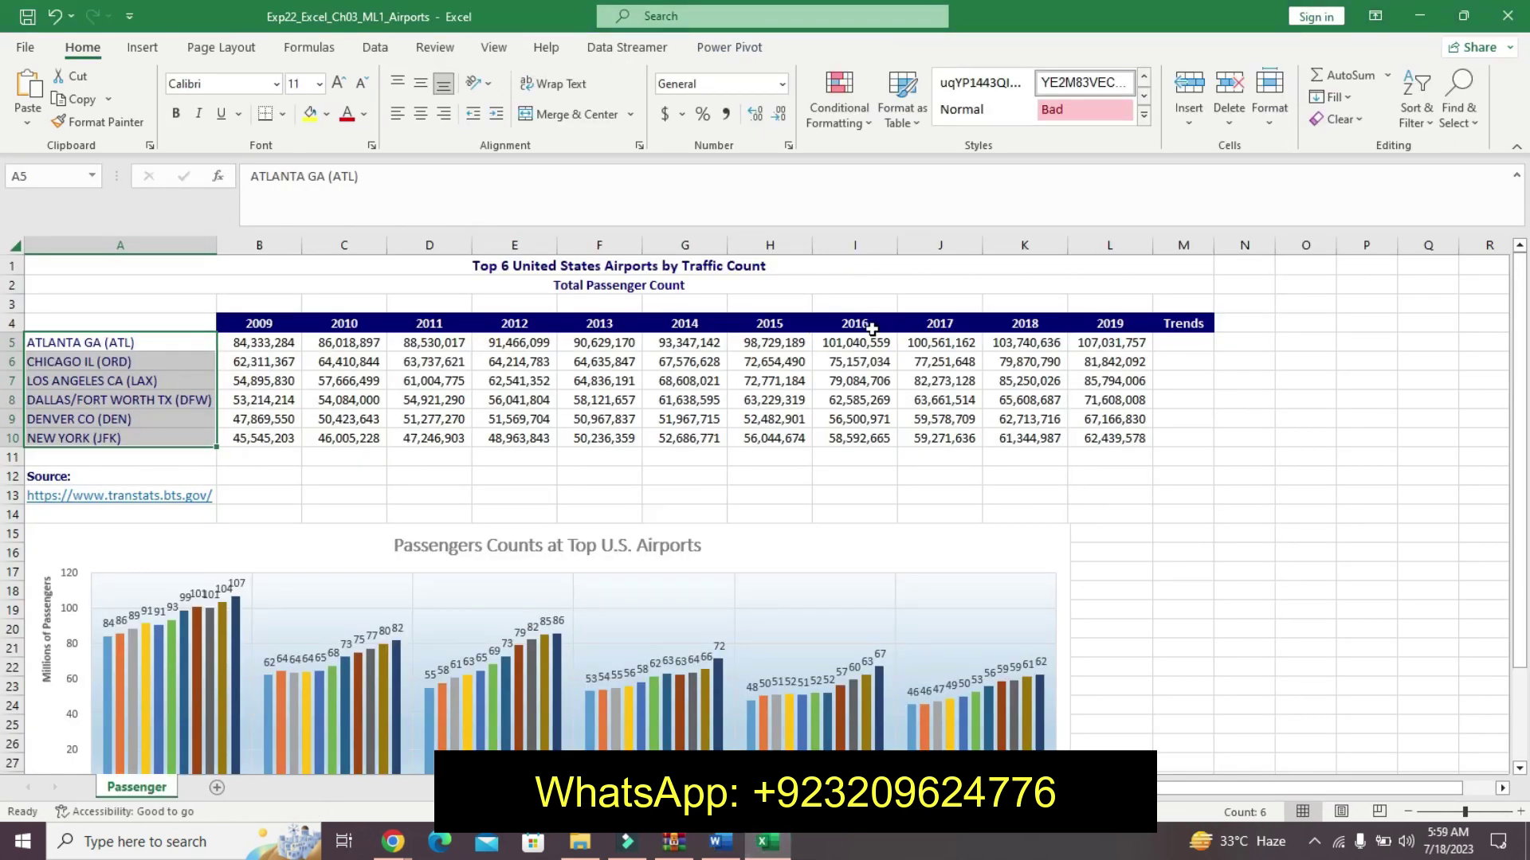
- Select the airport names A5:A10 together with the 2019 counts L5:L10
left_click_drag(867, 327, 868, 435)
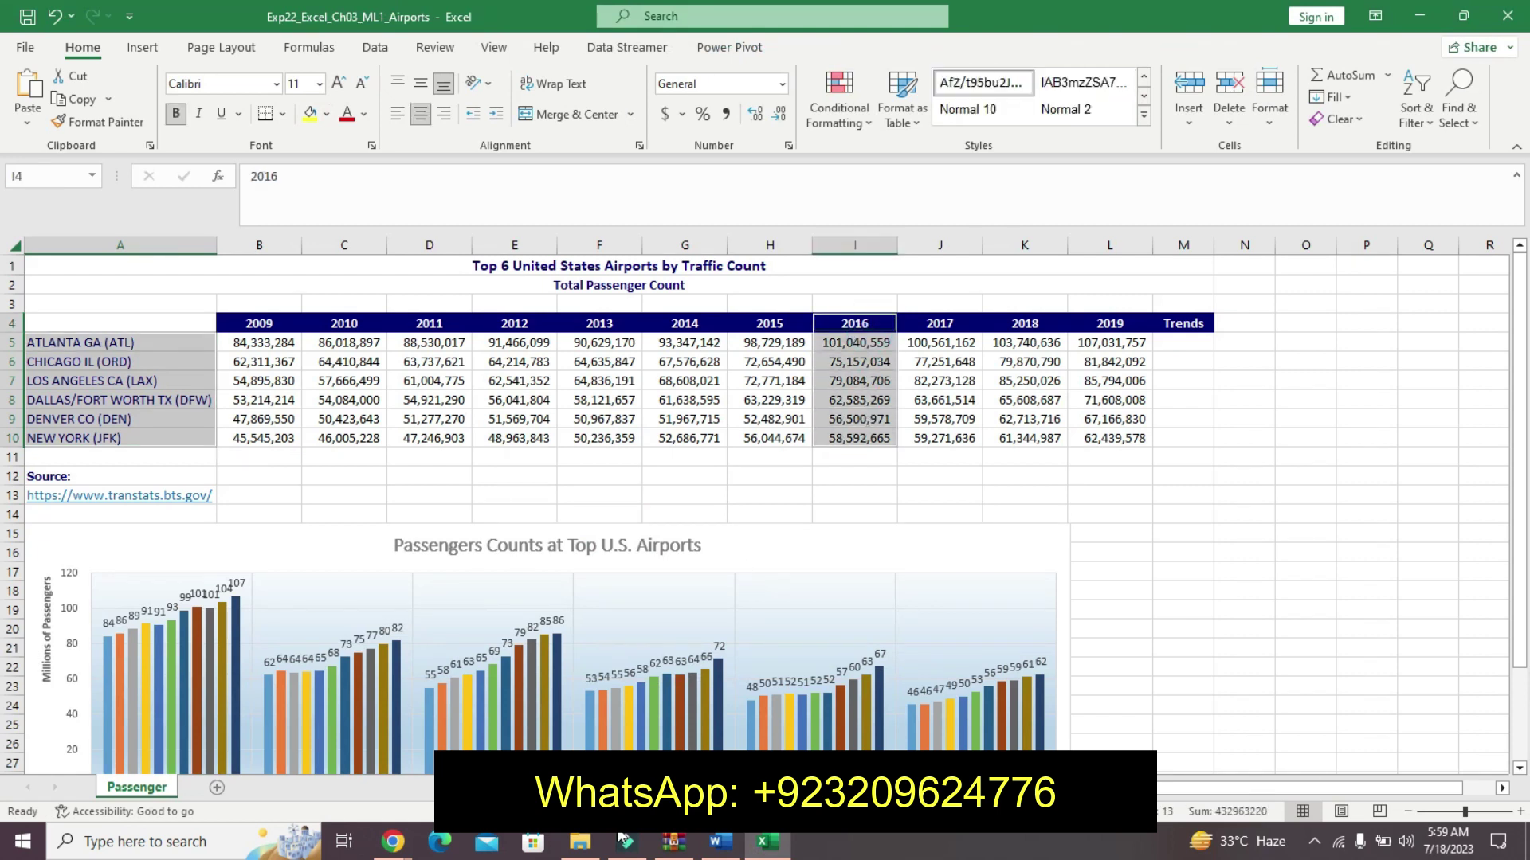
left_click(868, 326)
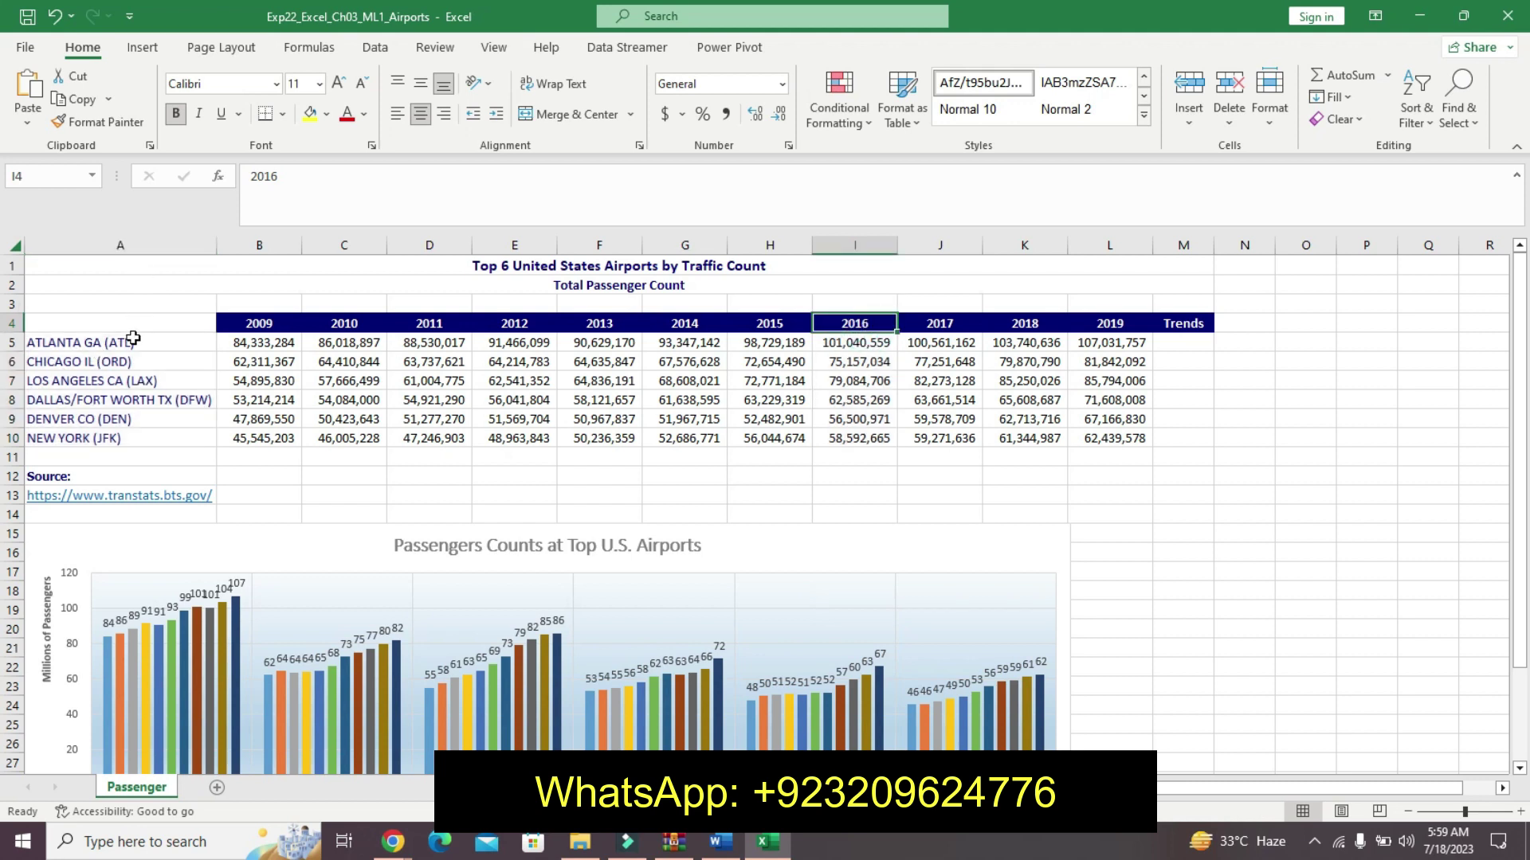
left_click_drag(132, 339, 119, 438)
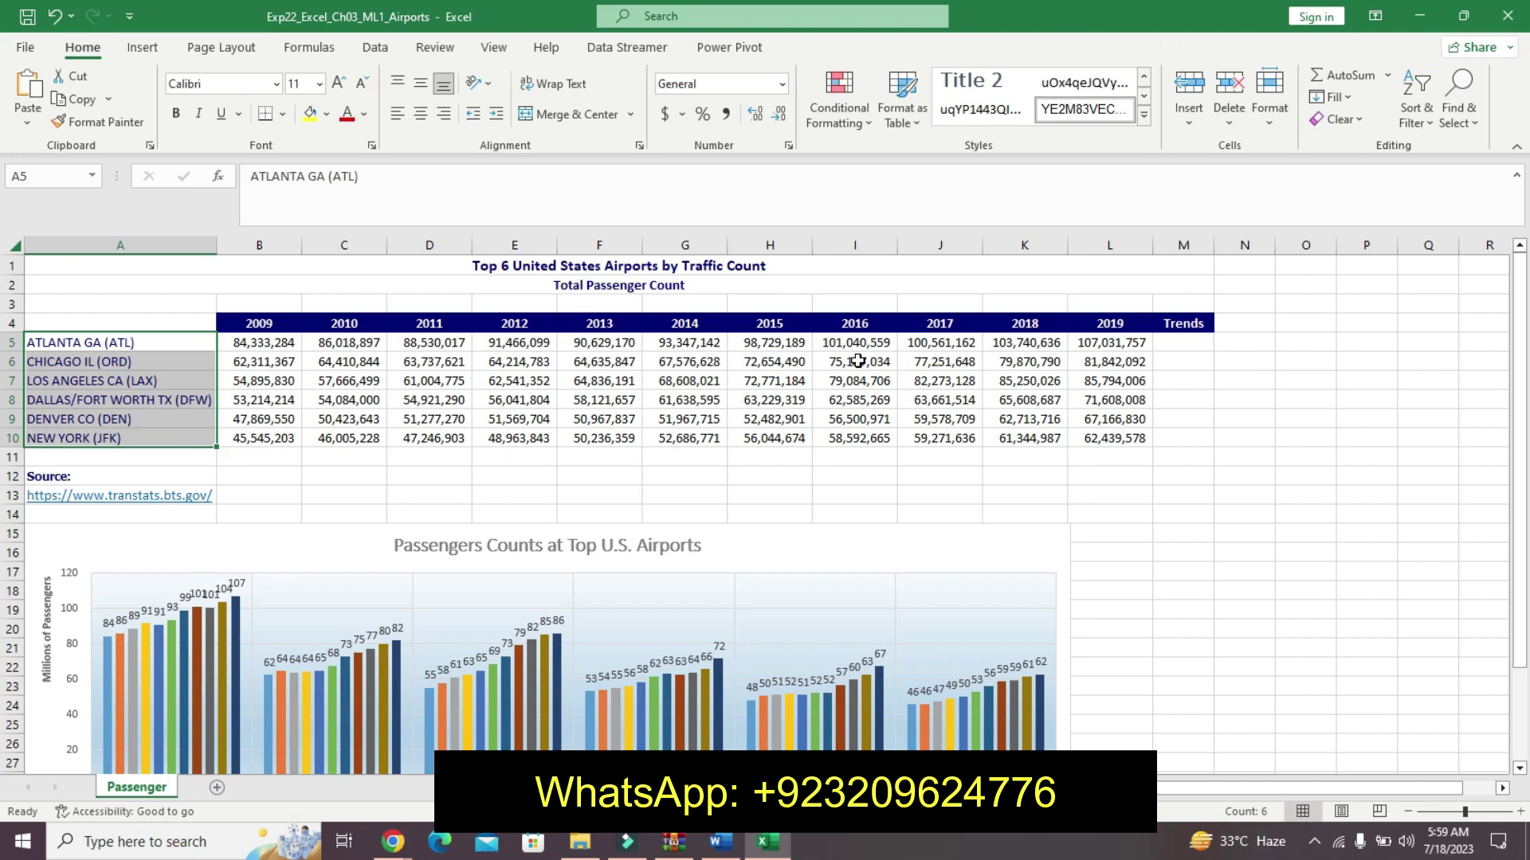
left_click_drag(858, 343, 859, 437)
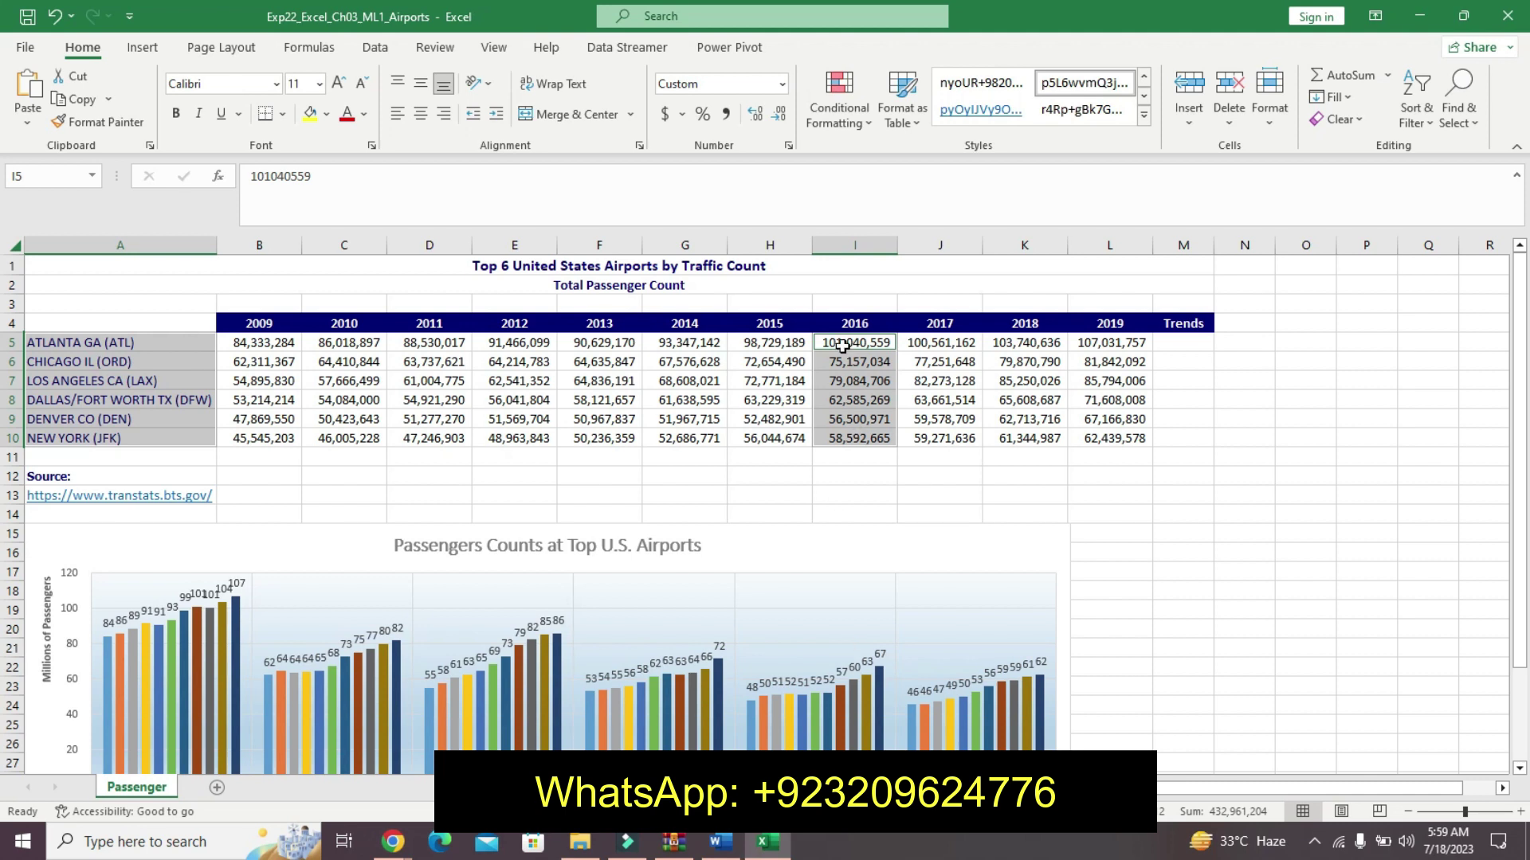
left_click(924, 341)
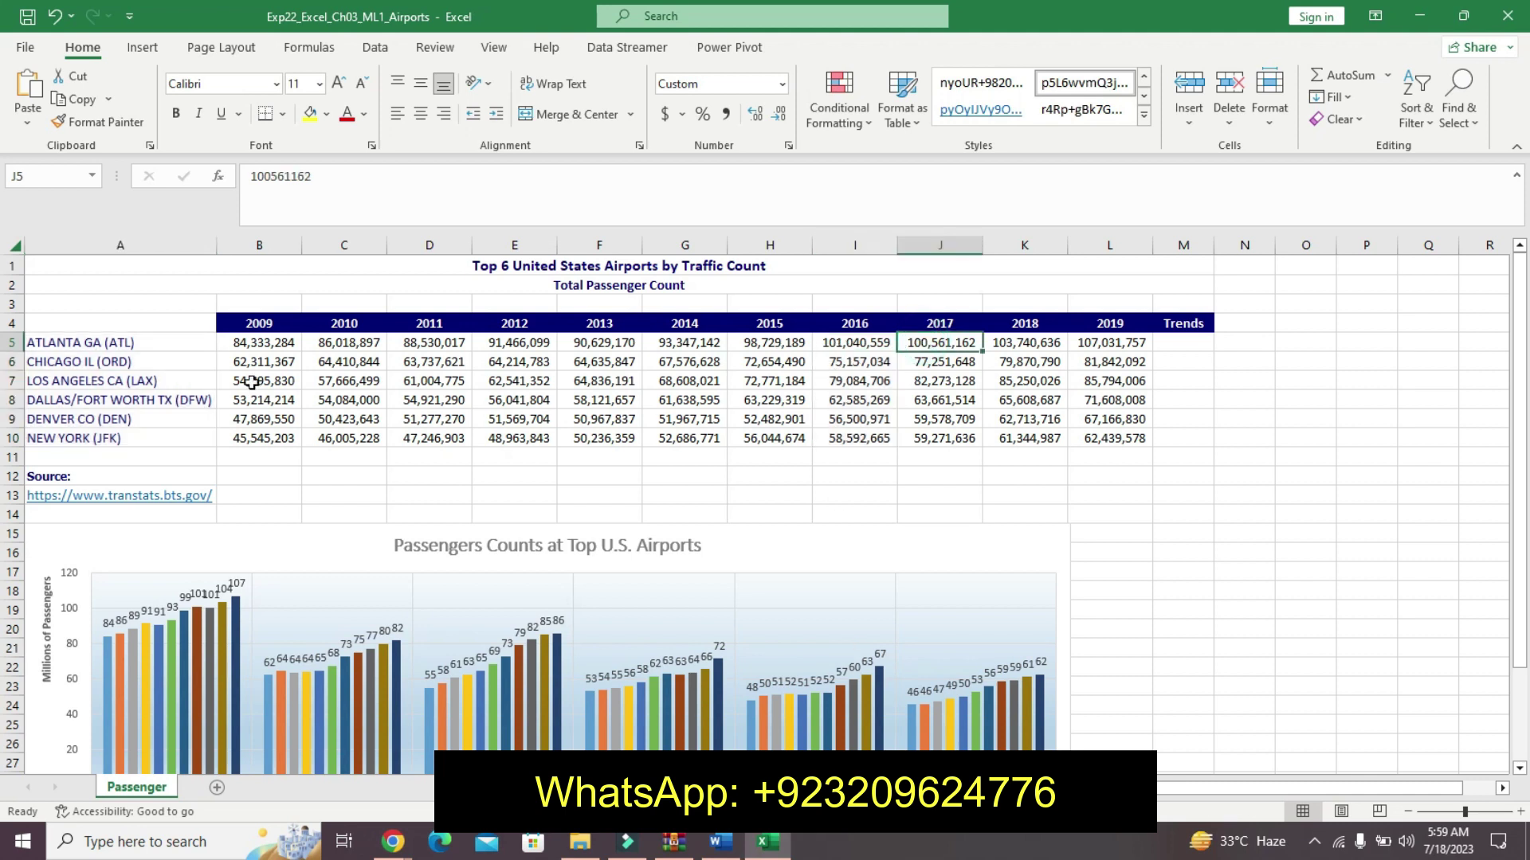
left_click_drag(84, 341, 87, 438)
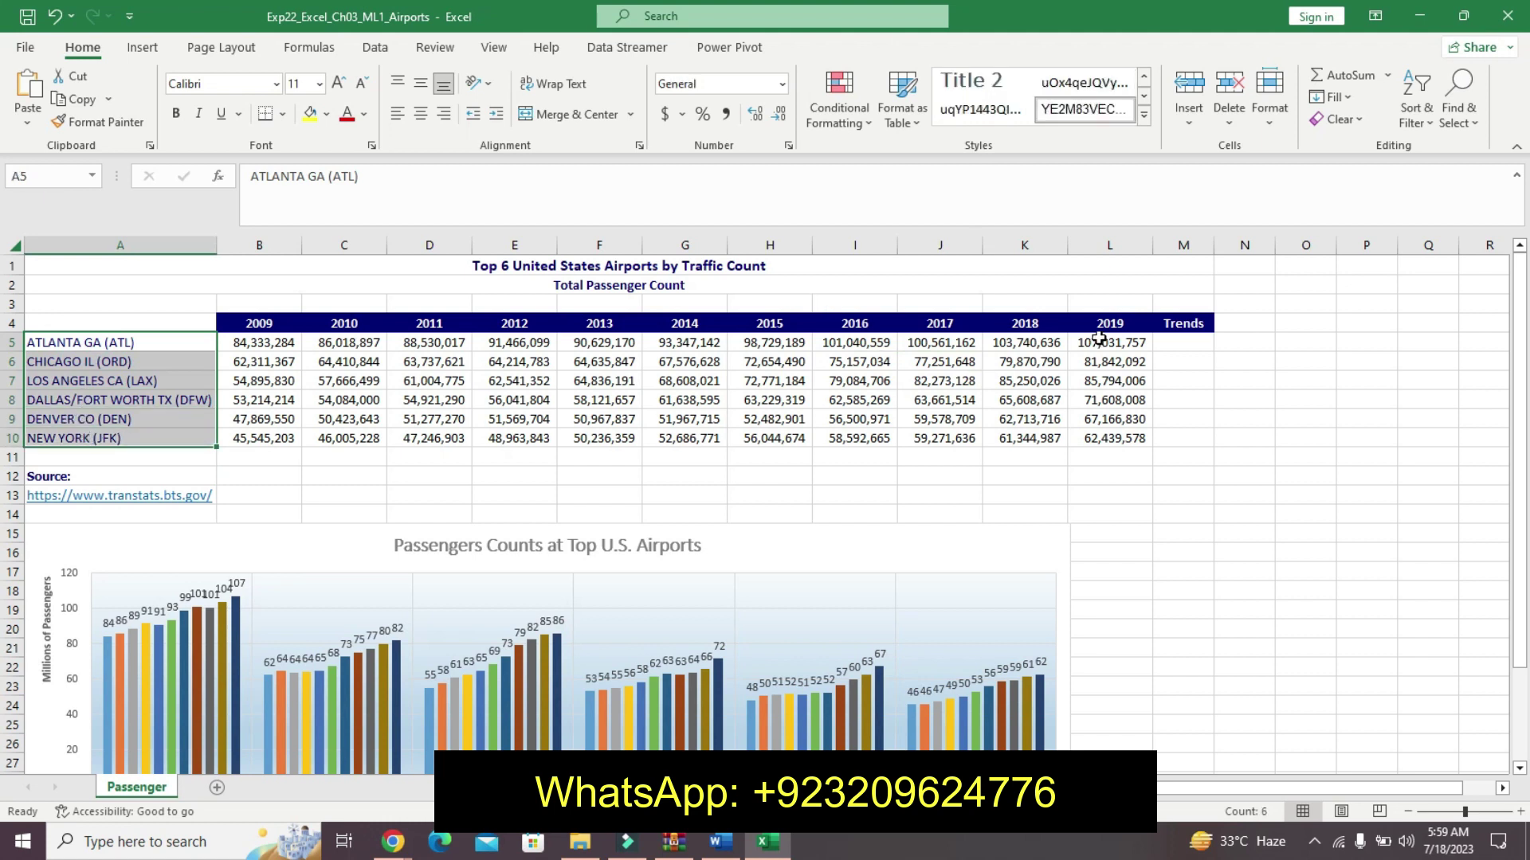
left_click_drag(1112, 343, 1112, 437)
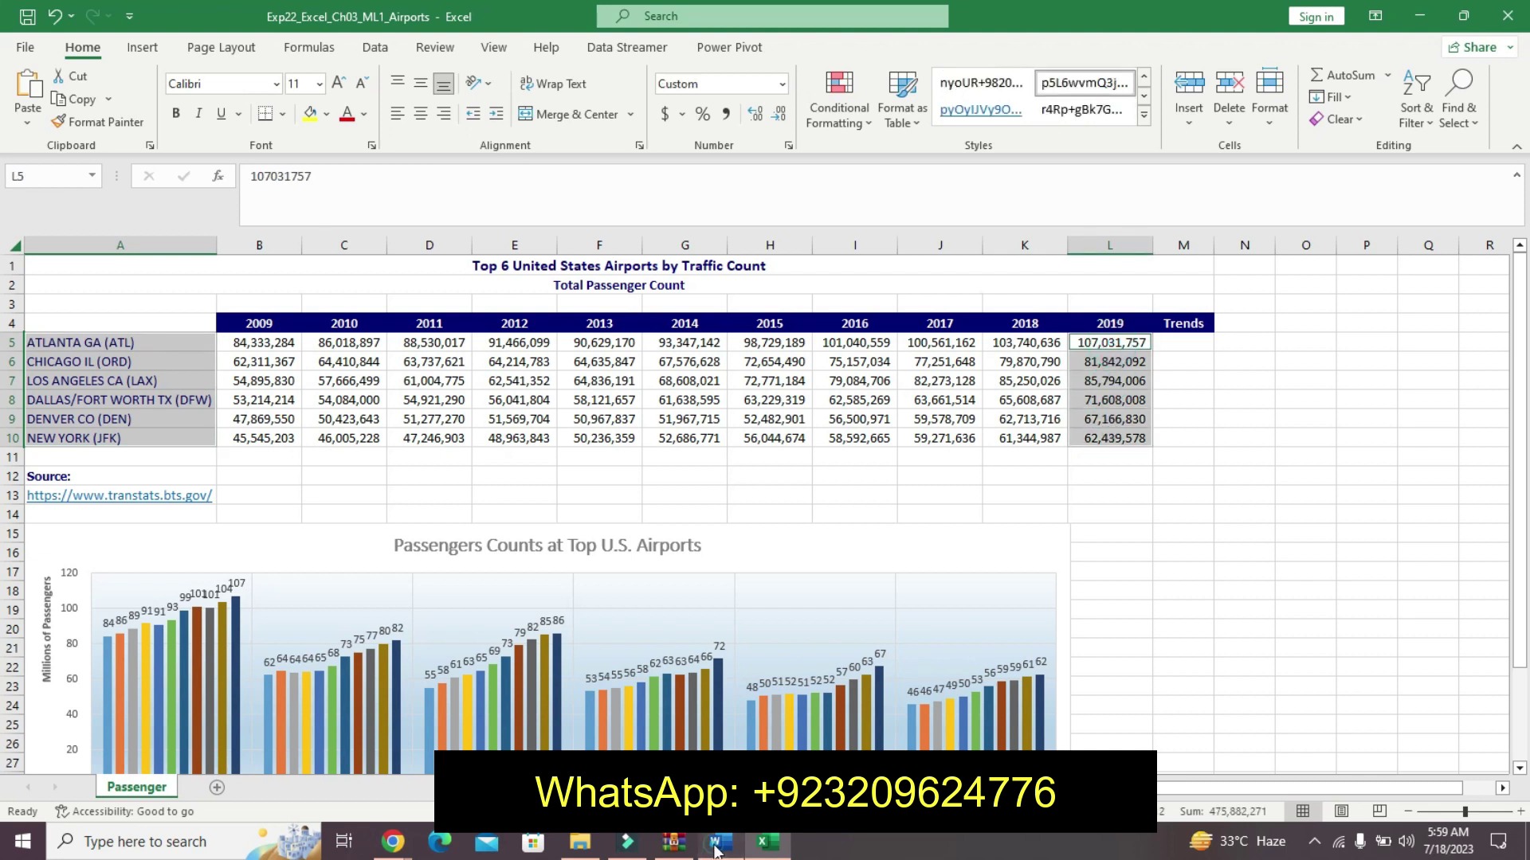
- Recheck step 8's range in the Word instructions, then return to Excel with the selection kept
left_click(716, 843)
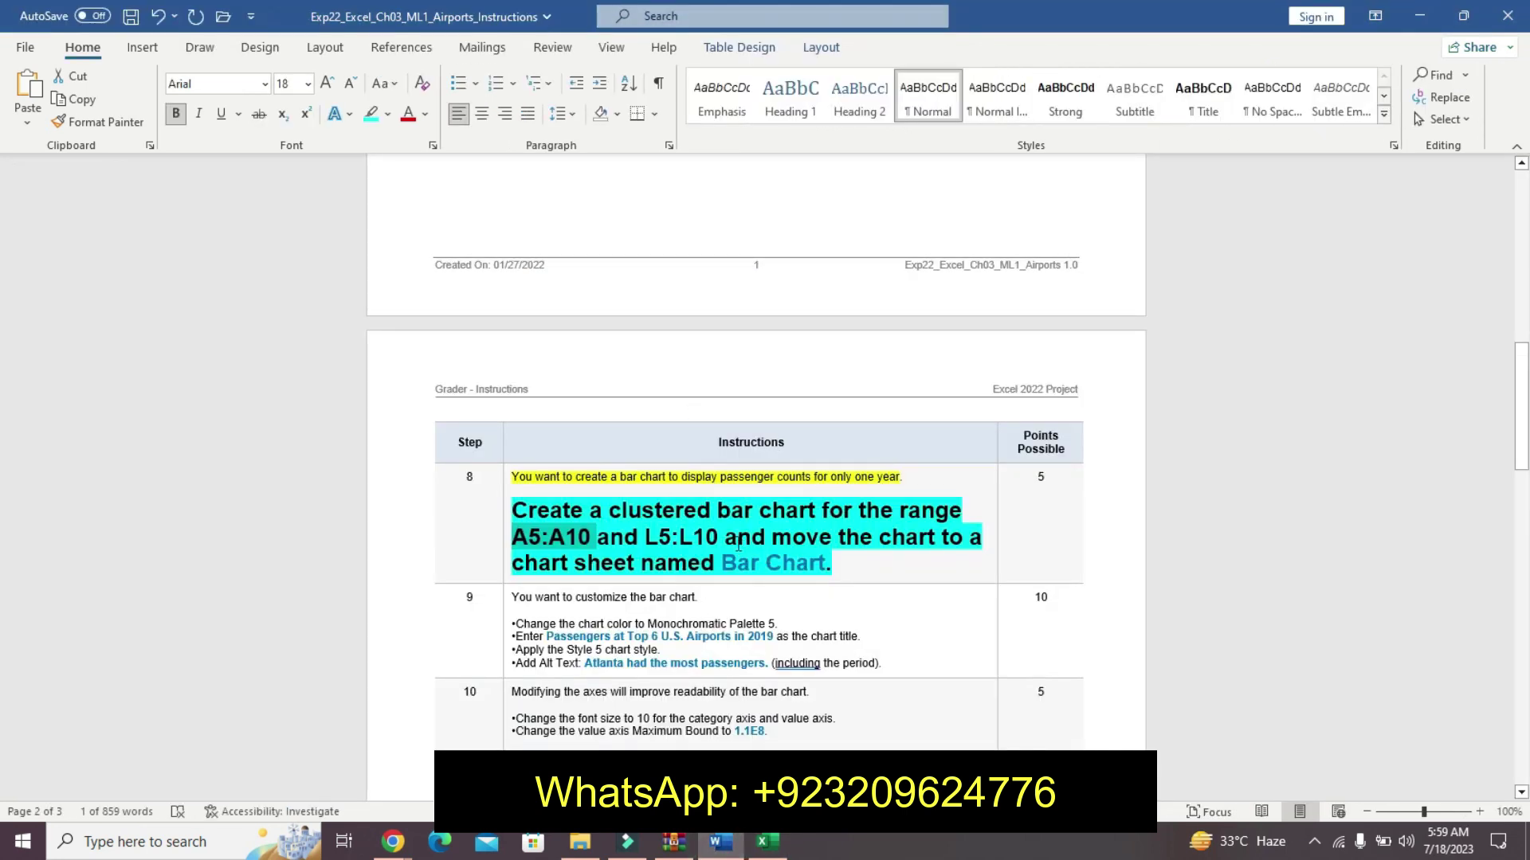
left_click_drag(738, 545, 829, 563)
left_click(655, 513)
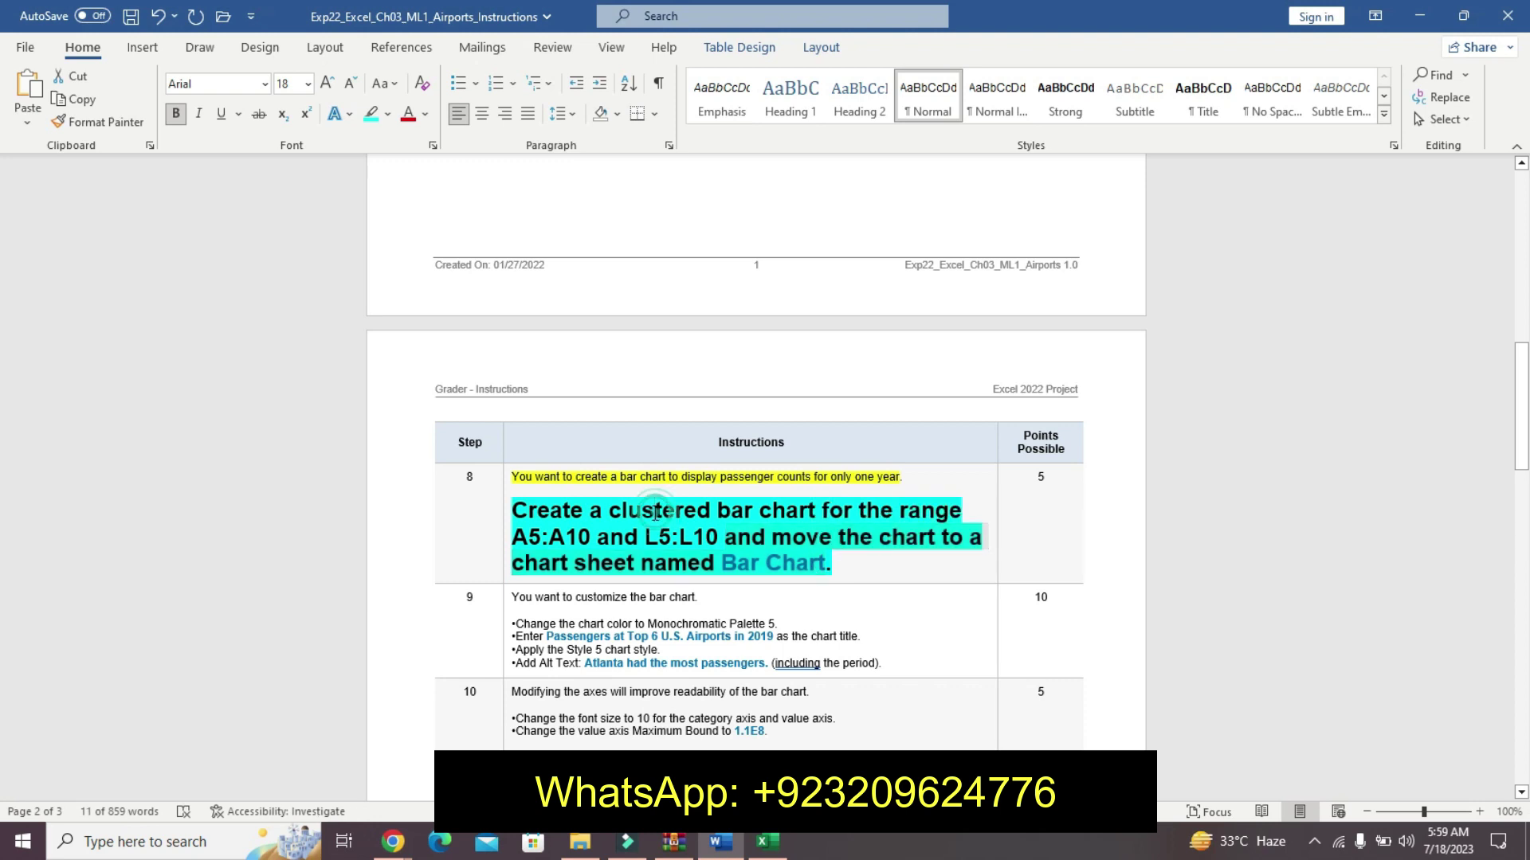
left_click_drag(655, 512, 835, 526)
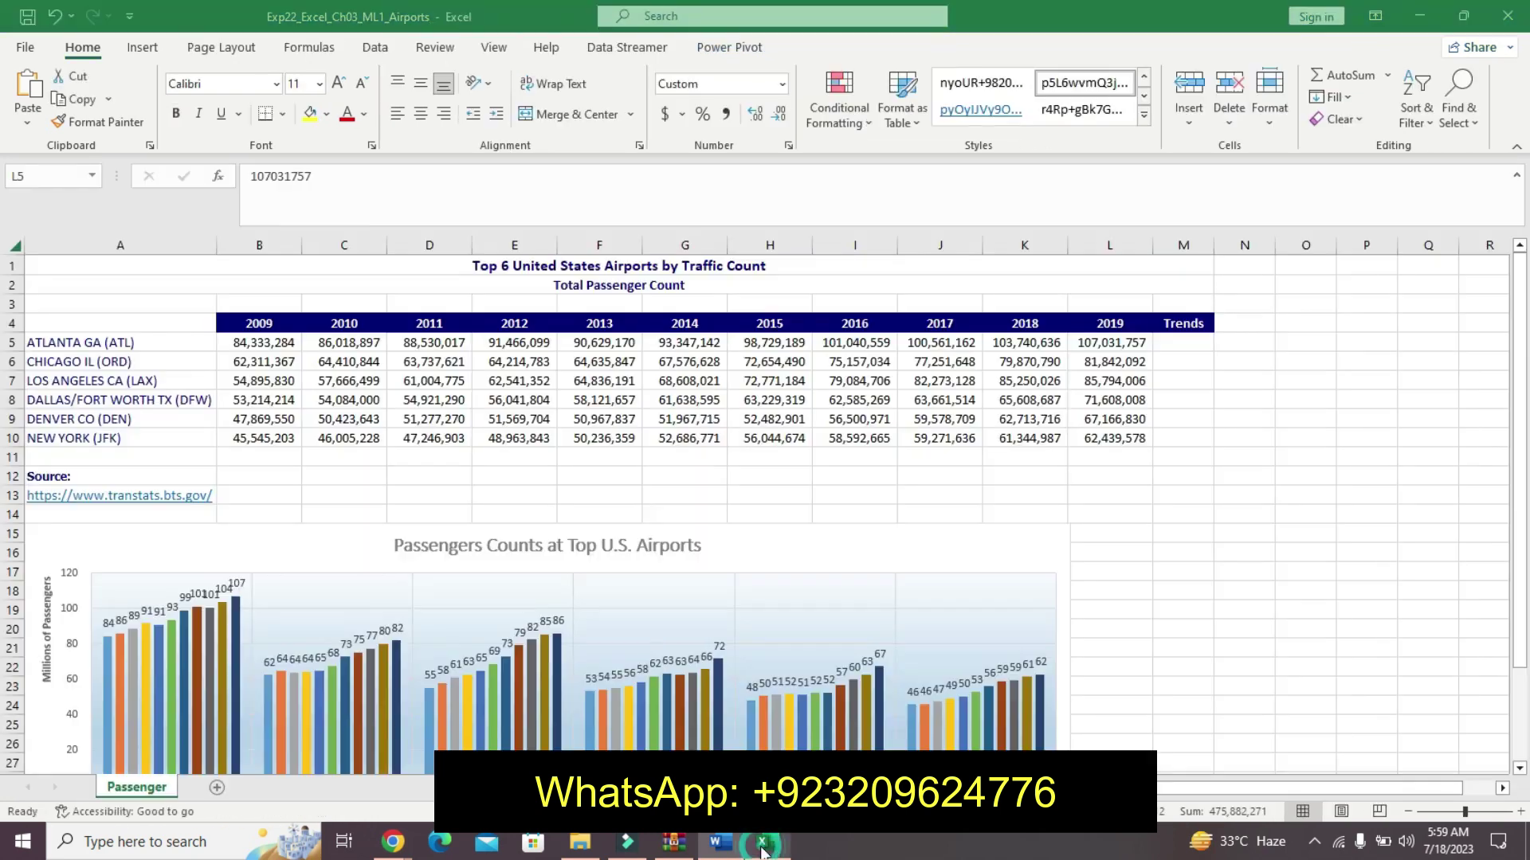
left_click(767, 843)
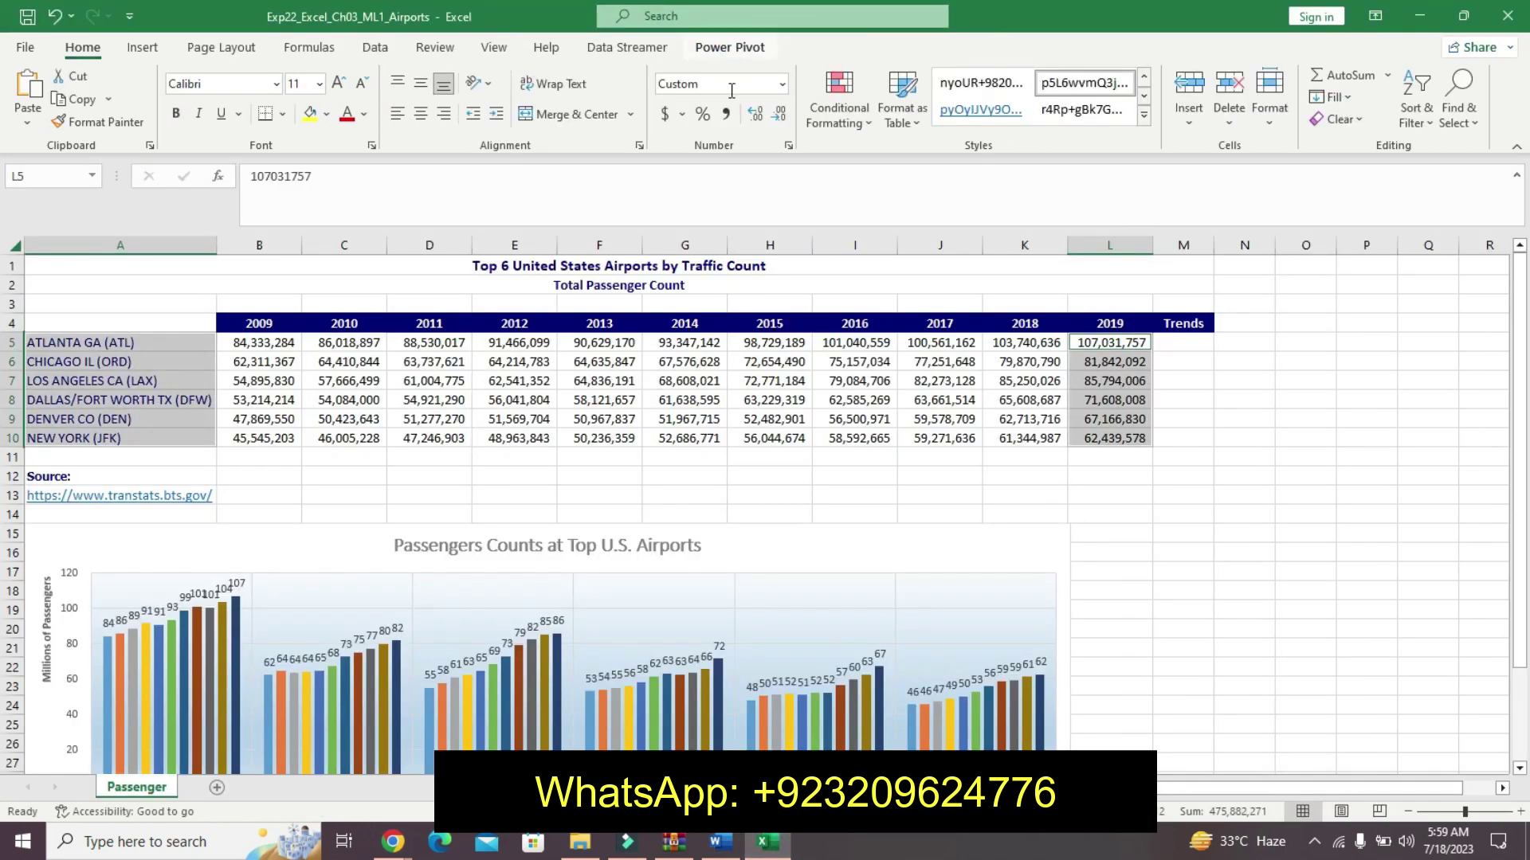
- Insert a Clustered Bar chart from Recommended Charts, then return to the Word instructions
left_click(139, 49)
left_click(631, 111)
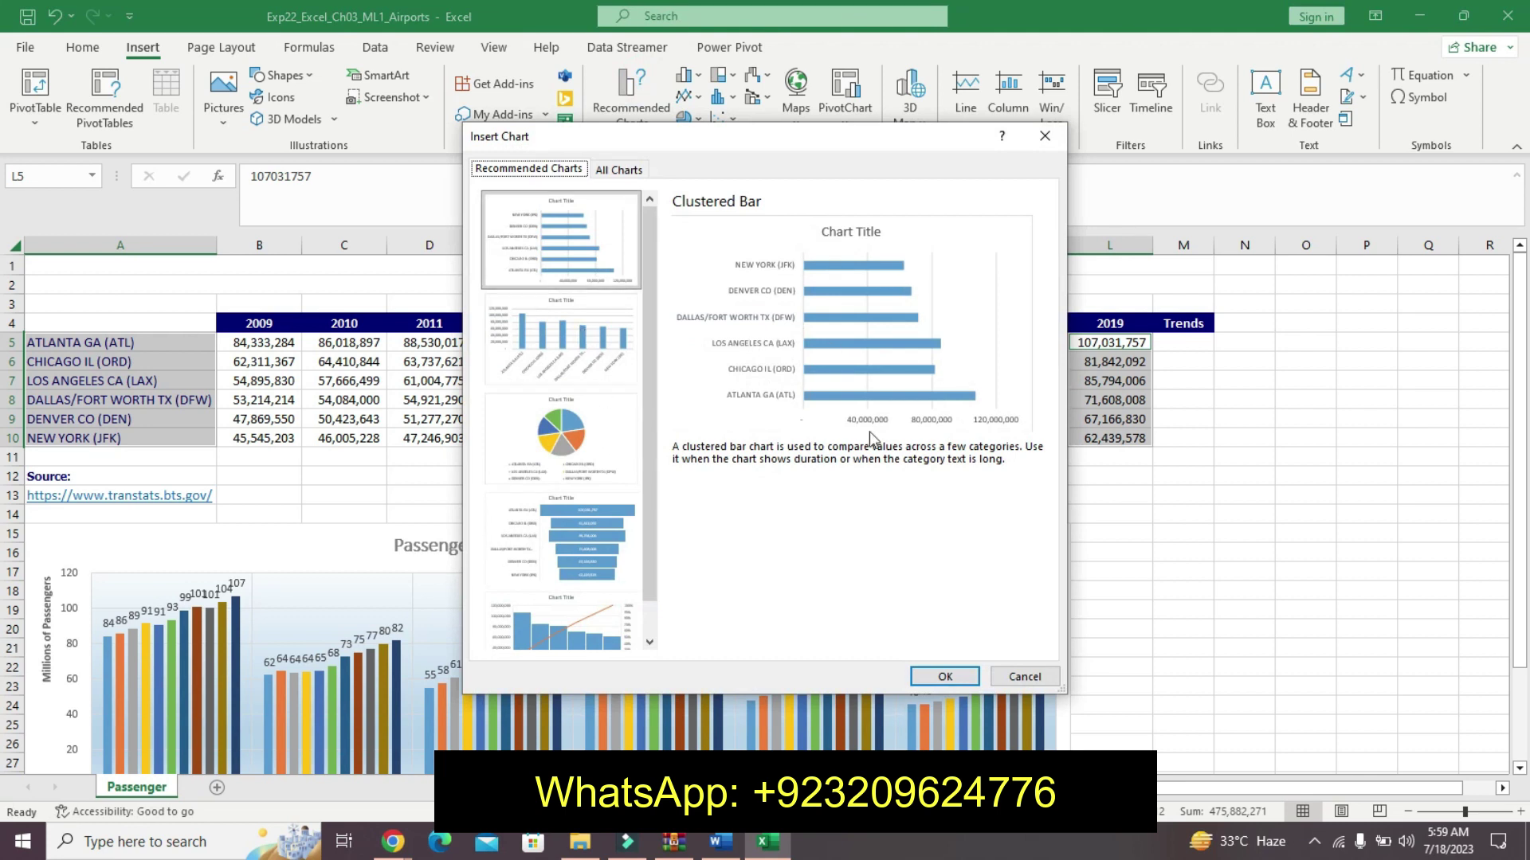
left_click(951, 674)
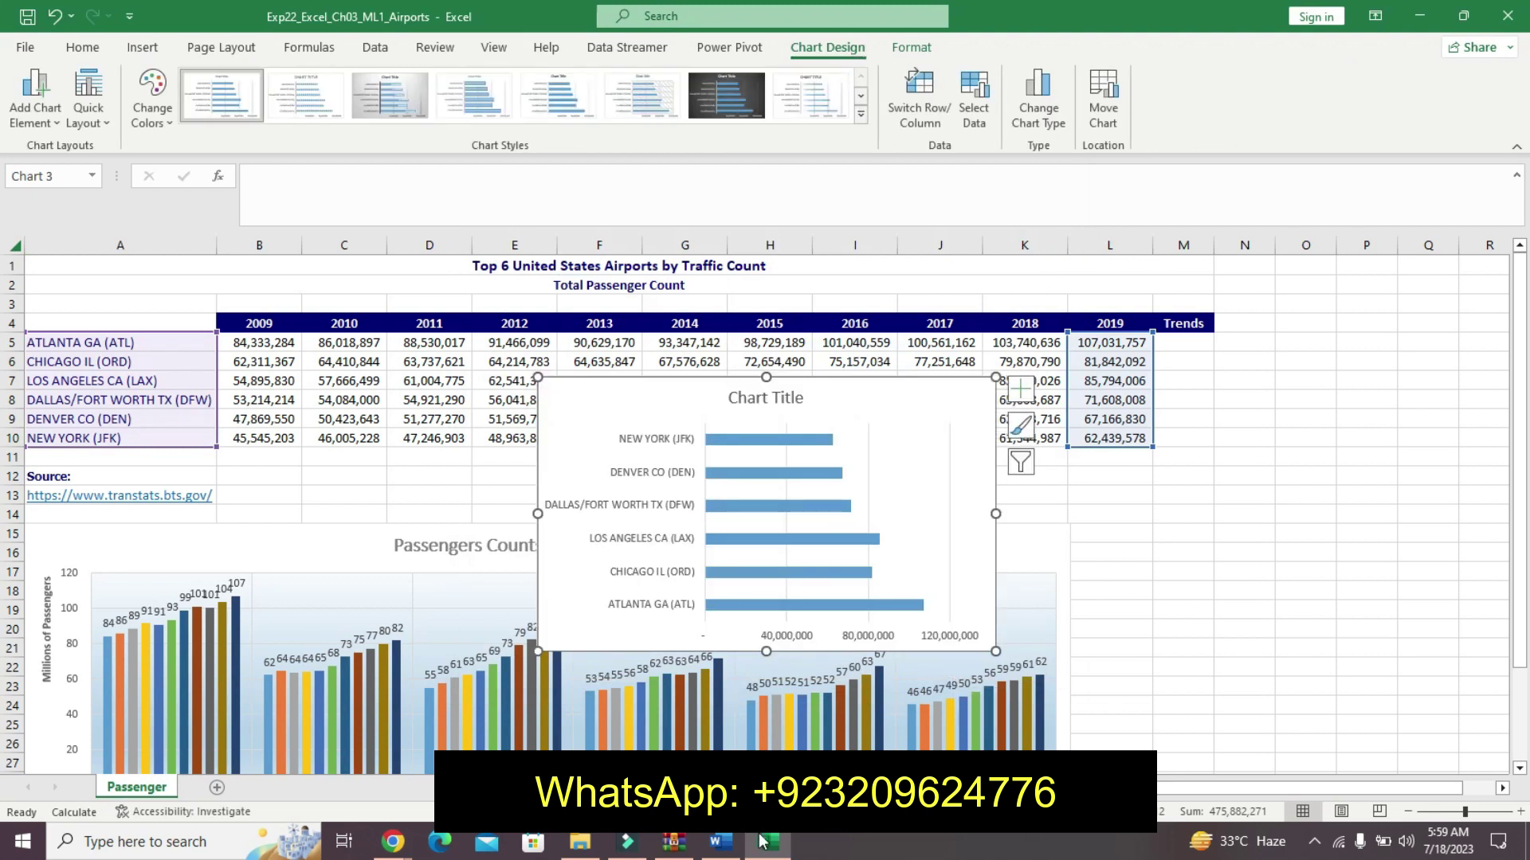
left_click(721, 843)
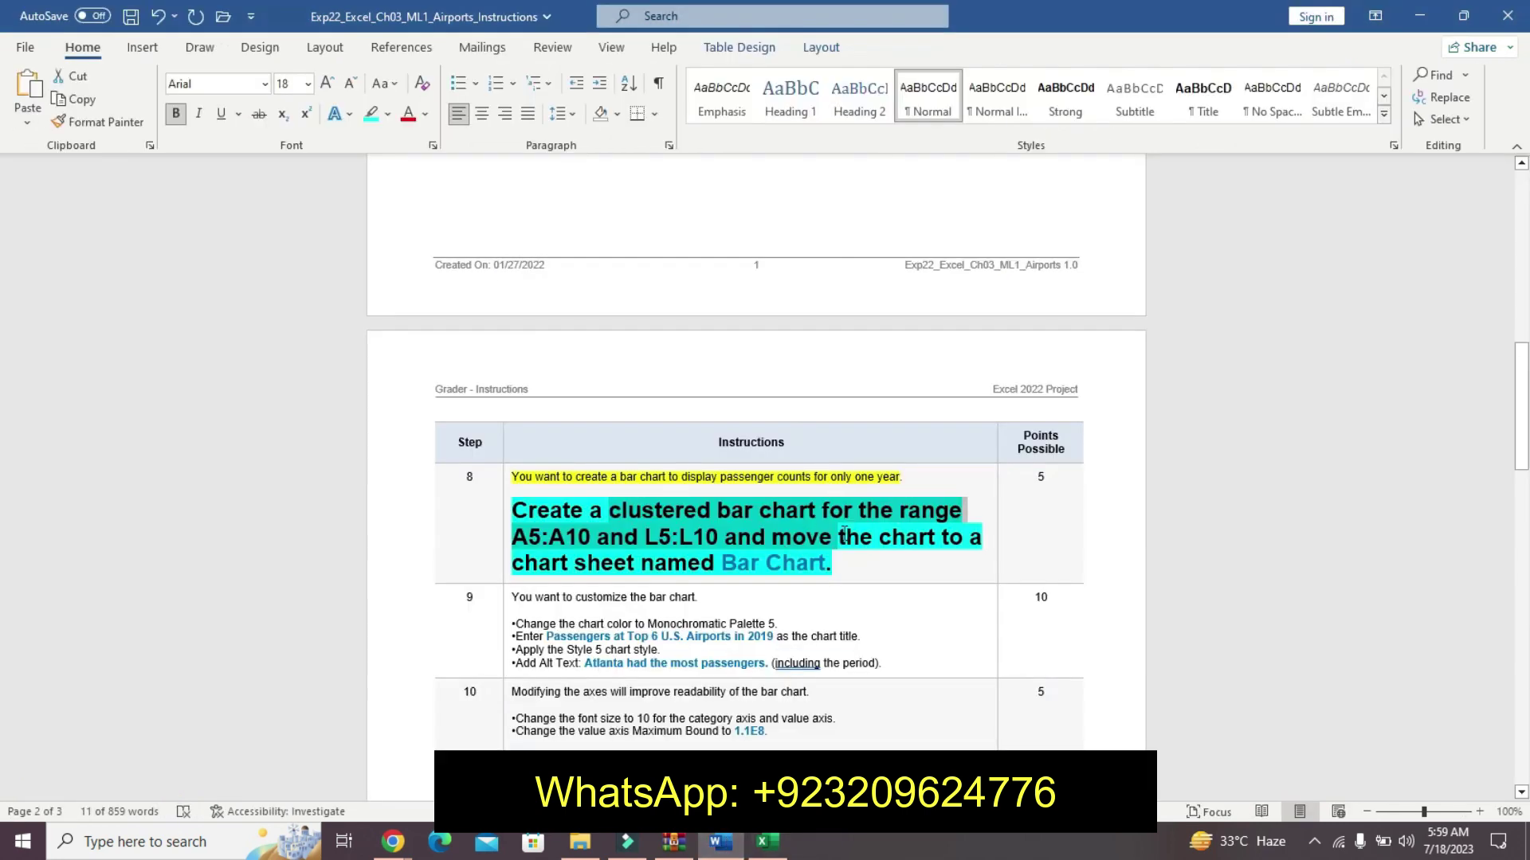
- Check that step 8 names the chart sheet 'Bar Chart', then go back to Excel
left_click(787, 540)
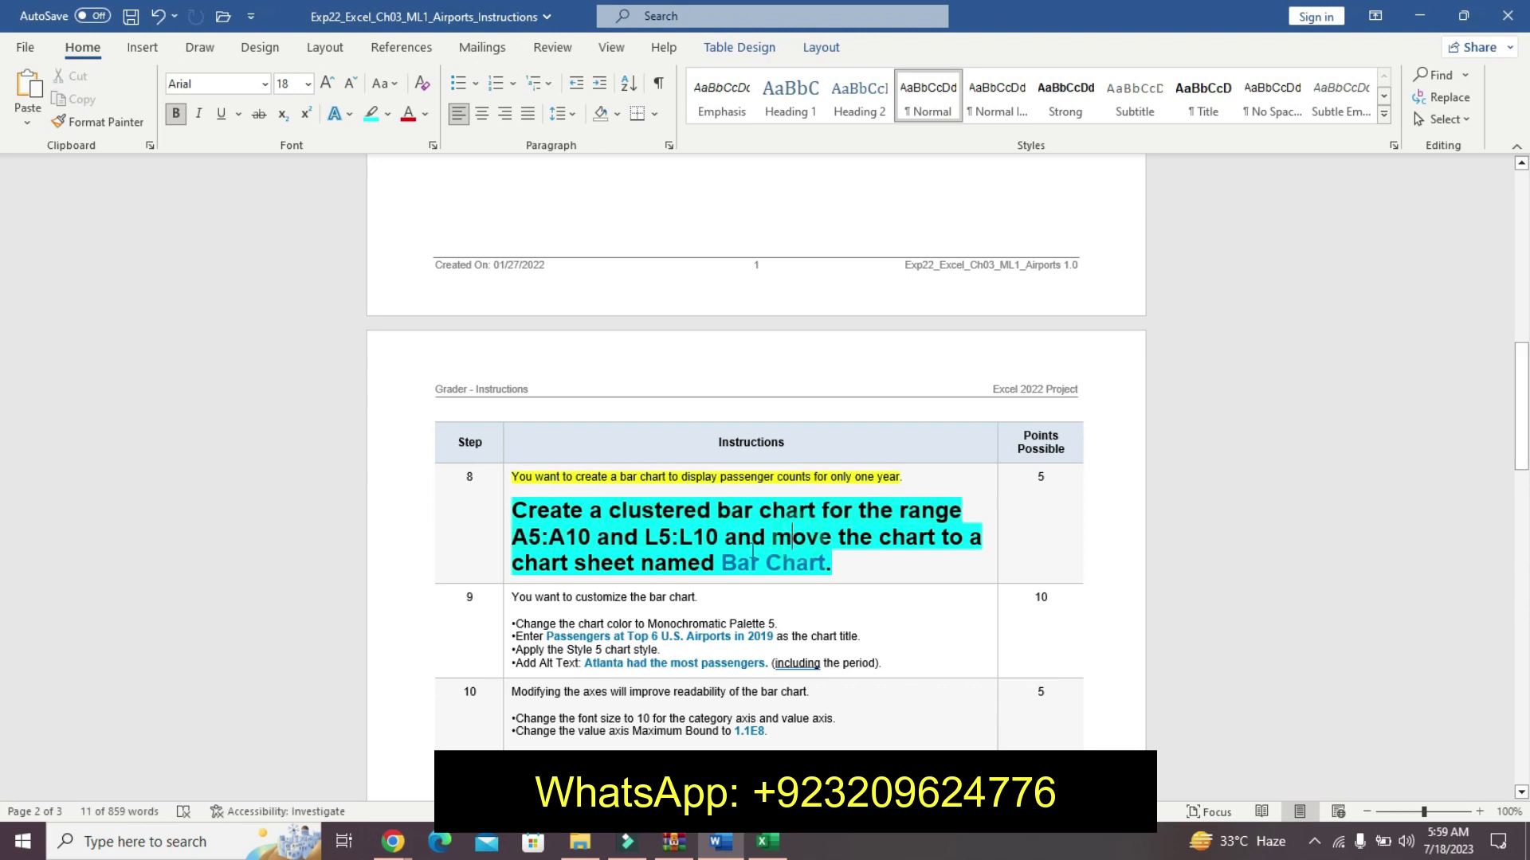
left_click_drag(723, 564, 825, 566)
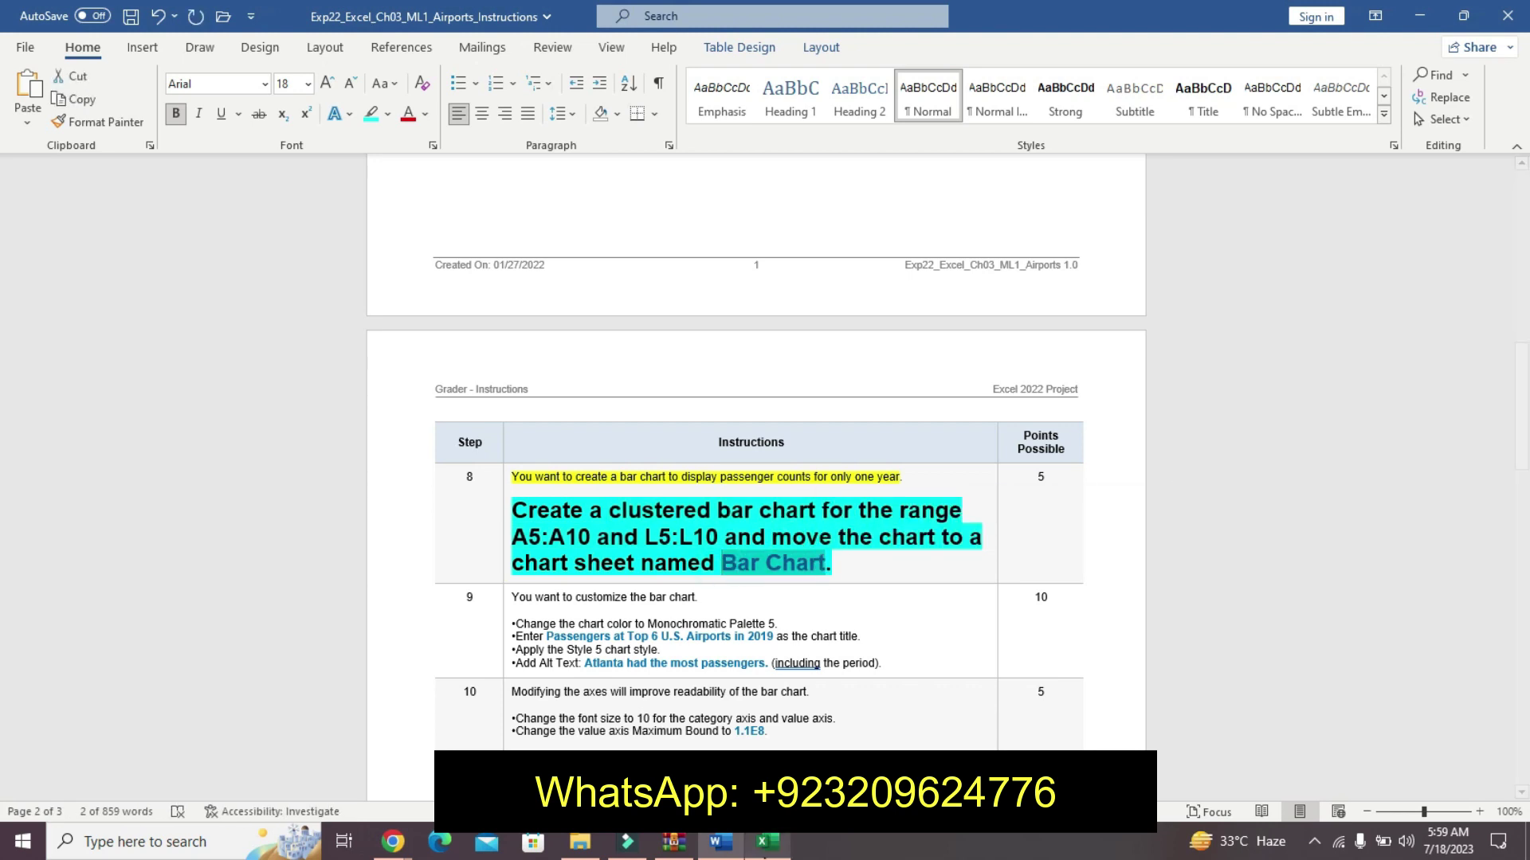
left_click(768, 842)
- Use Move Chart to place the bar chart on a new sheet named 'Bar Chart'
left_click(1104, 91)
left_click(829, 437)
left_click(640, 447)
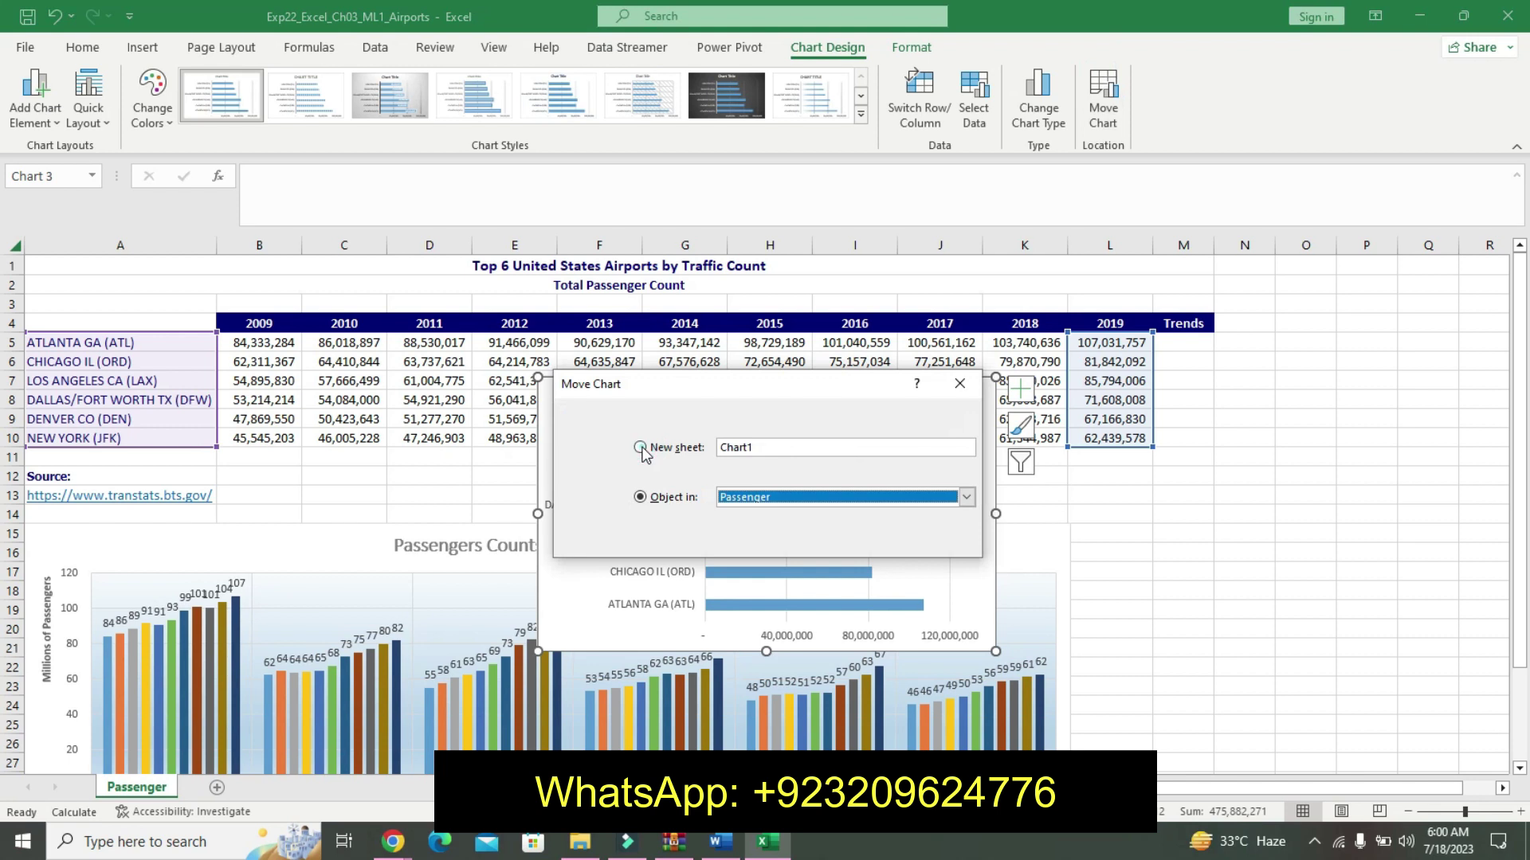
left_click(641, 448)
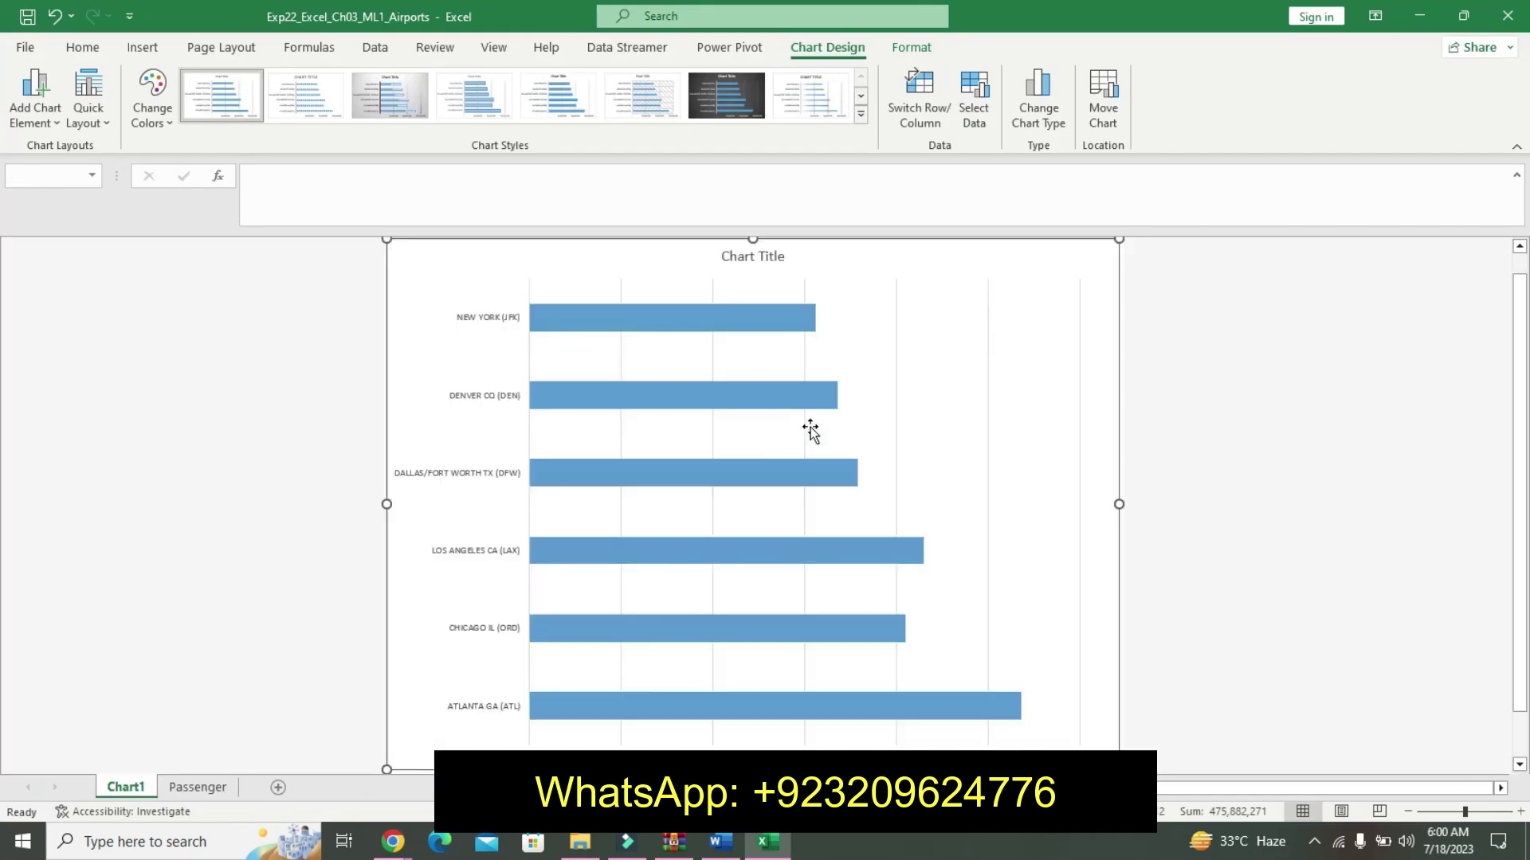
double_click(810, 430)
left_click(820, 433)
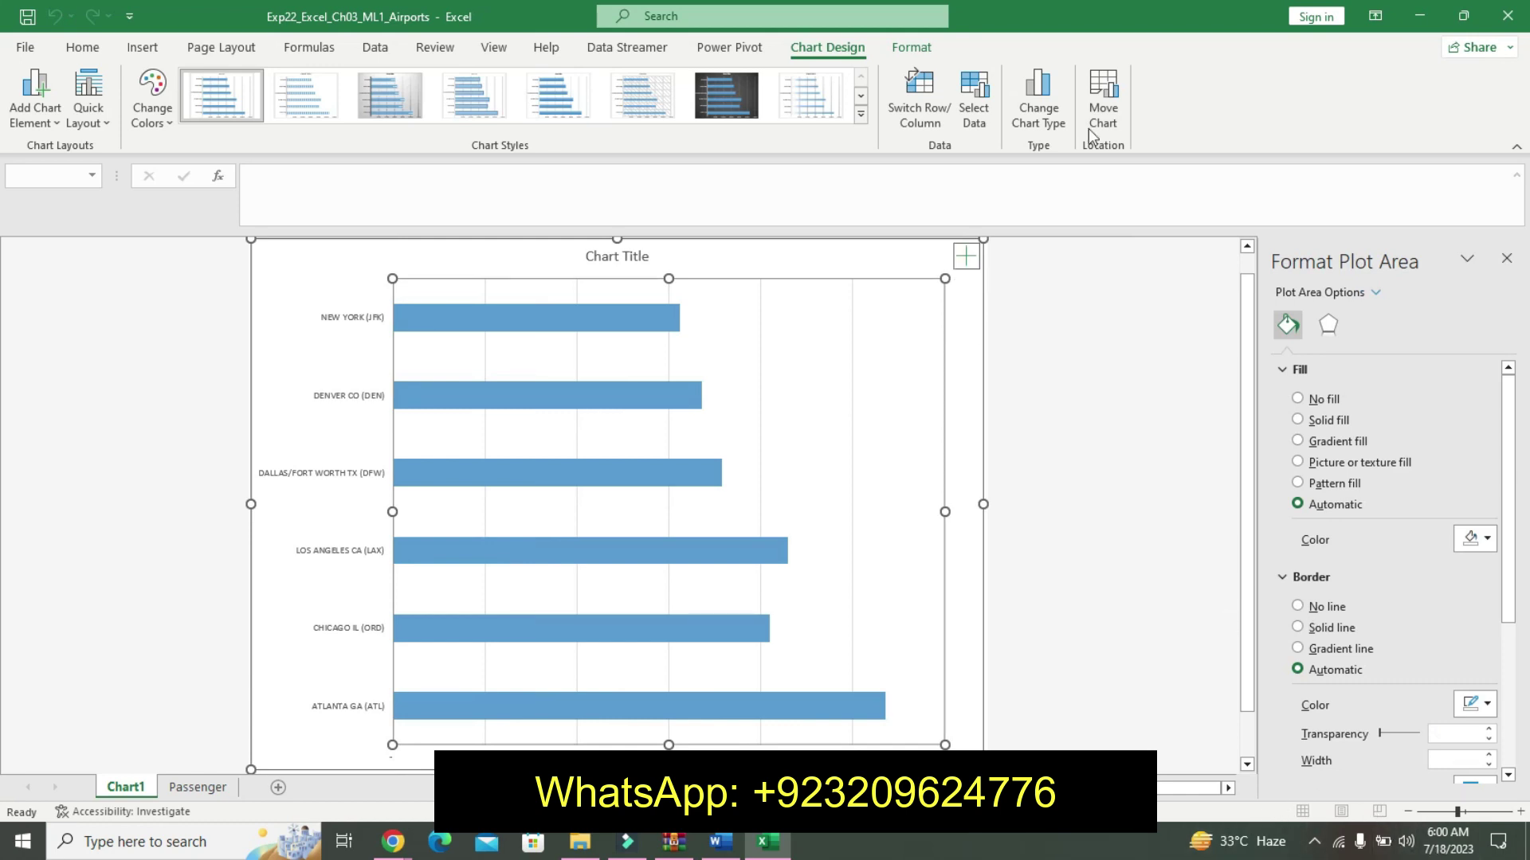
left_click(1113, 96)
type("Bar Chart")
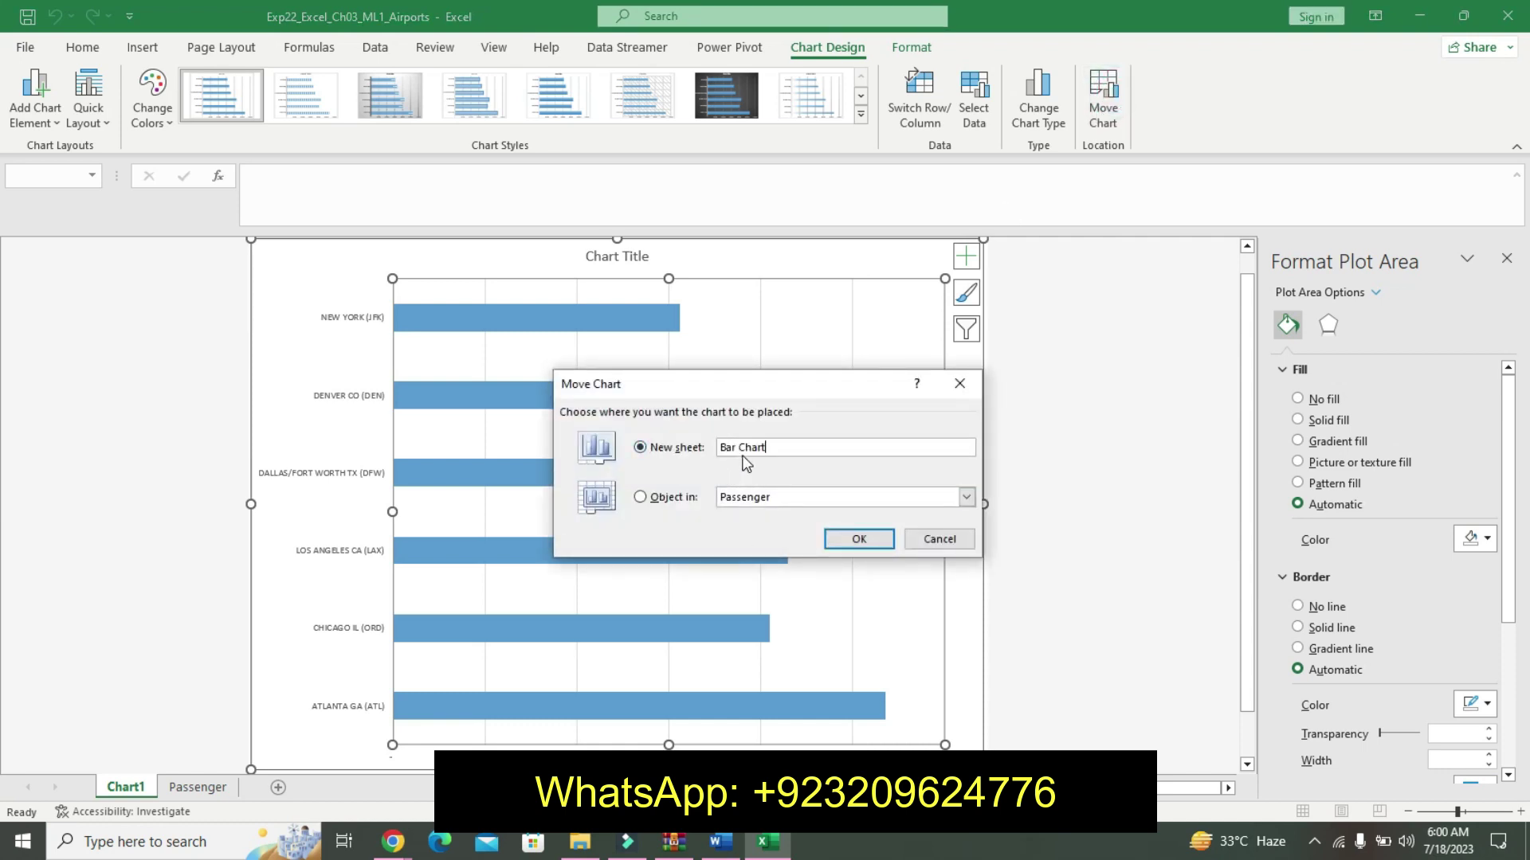
left_click(859, 539)
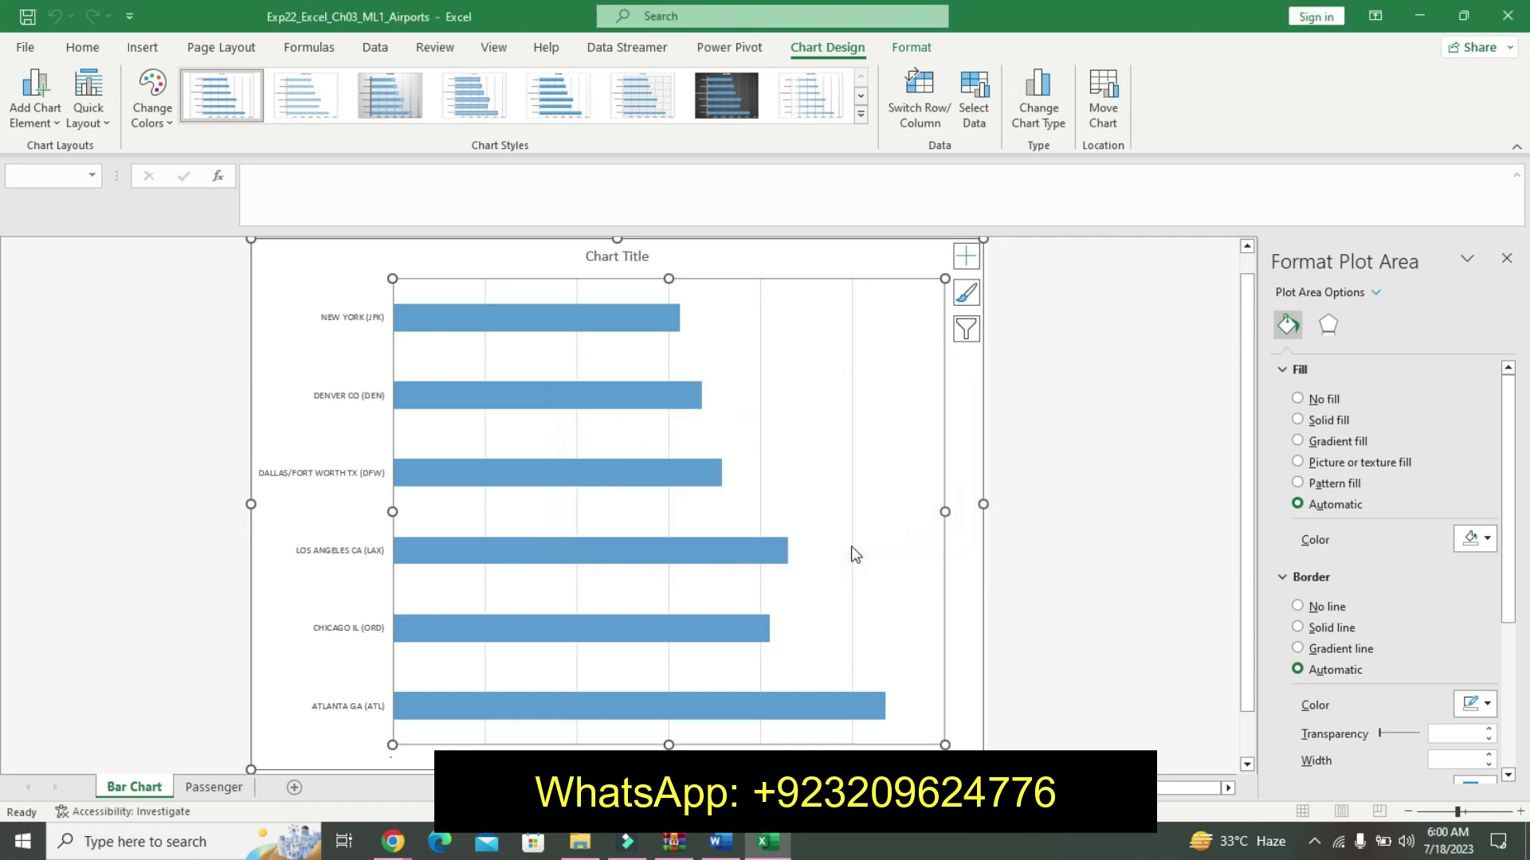
- Undo step 8's emphasis and highlight step 9's opening sentence in yellow
left_click(719, 842)
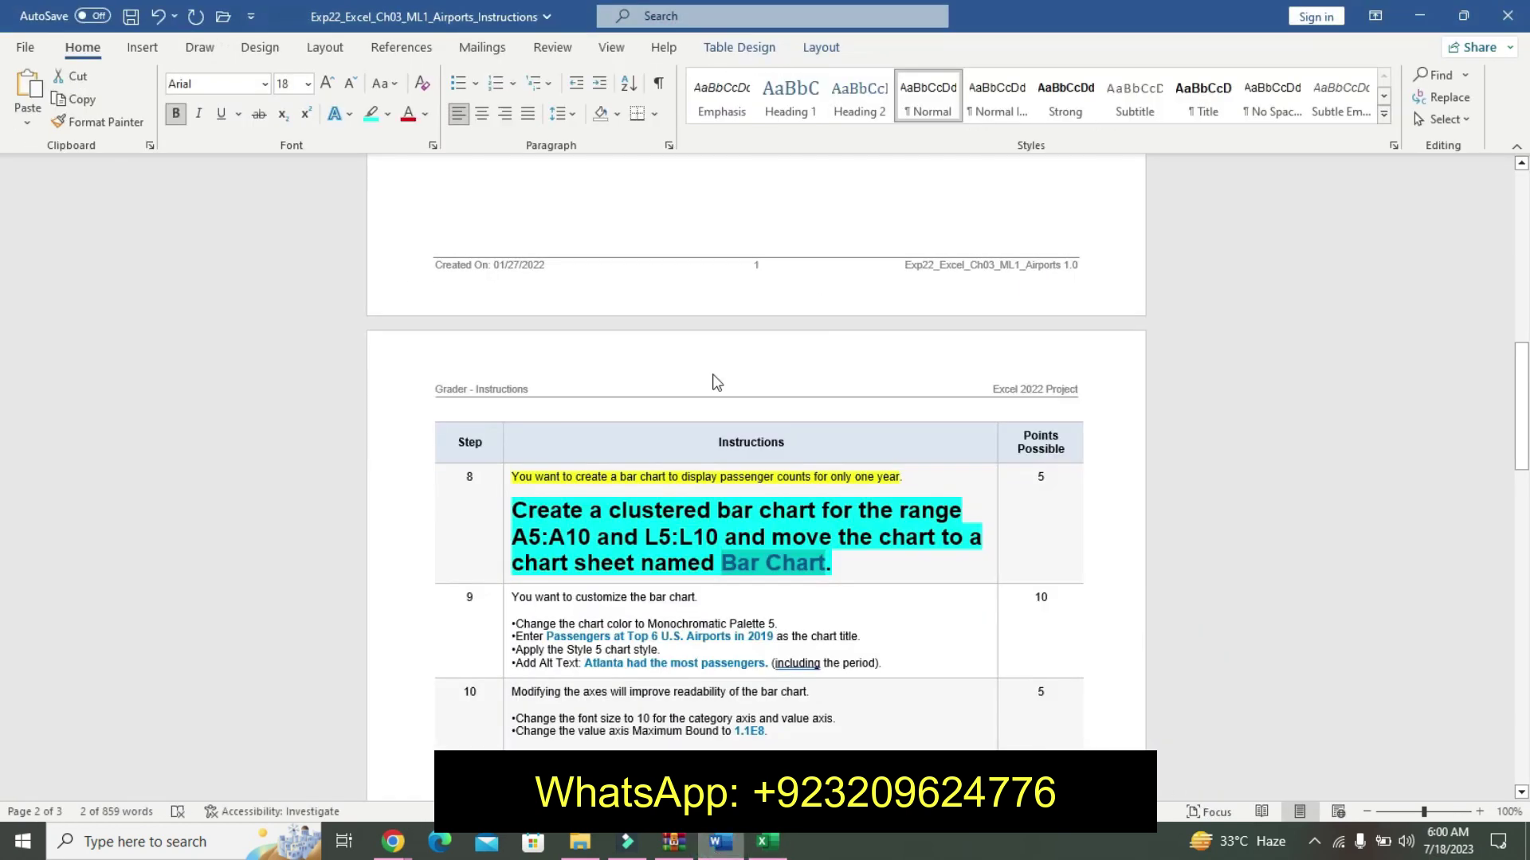
key("ctrl+z")
key("ctrl+z")
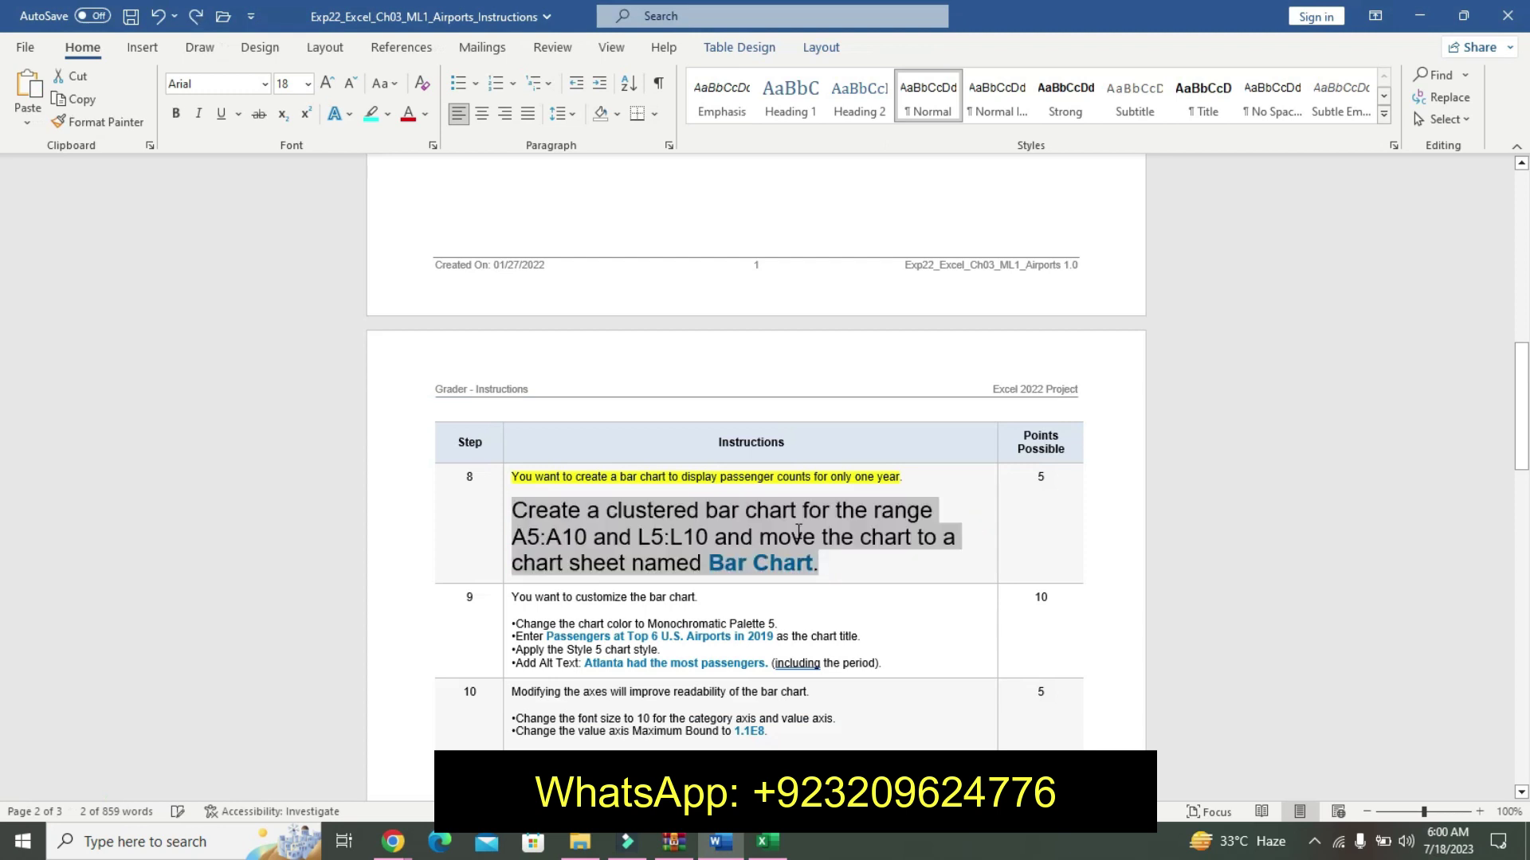
key("ctrl+z")
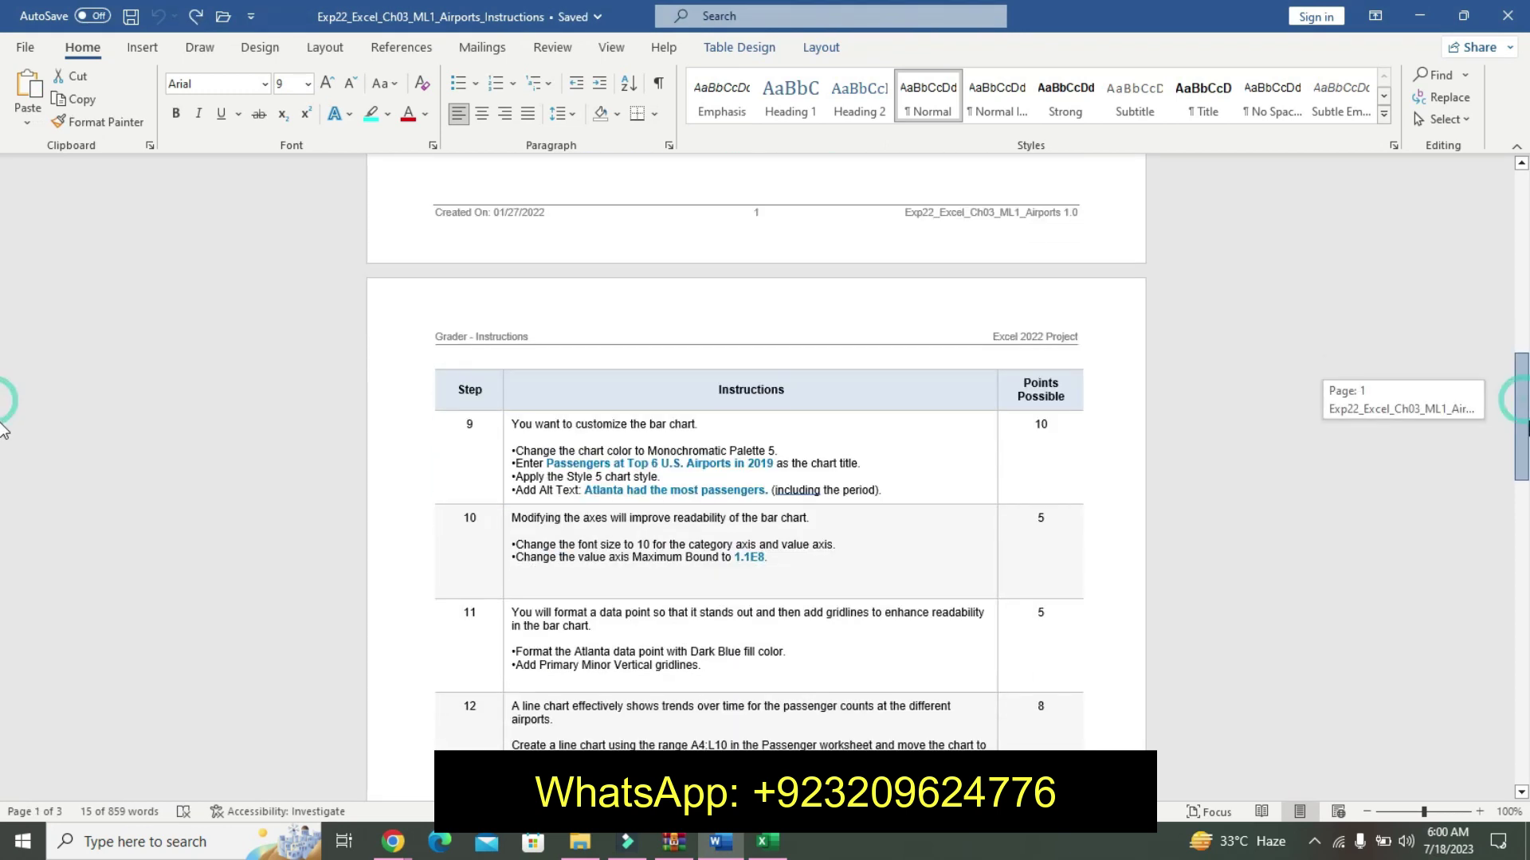
left_click_drag(1523, 408, 1523, 432)
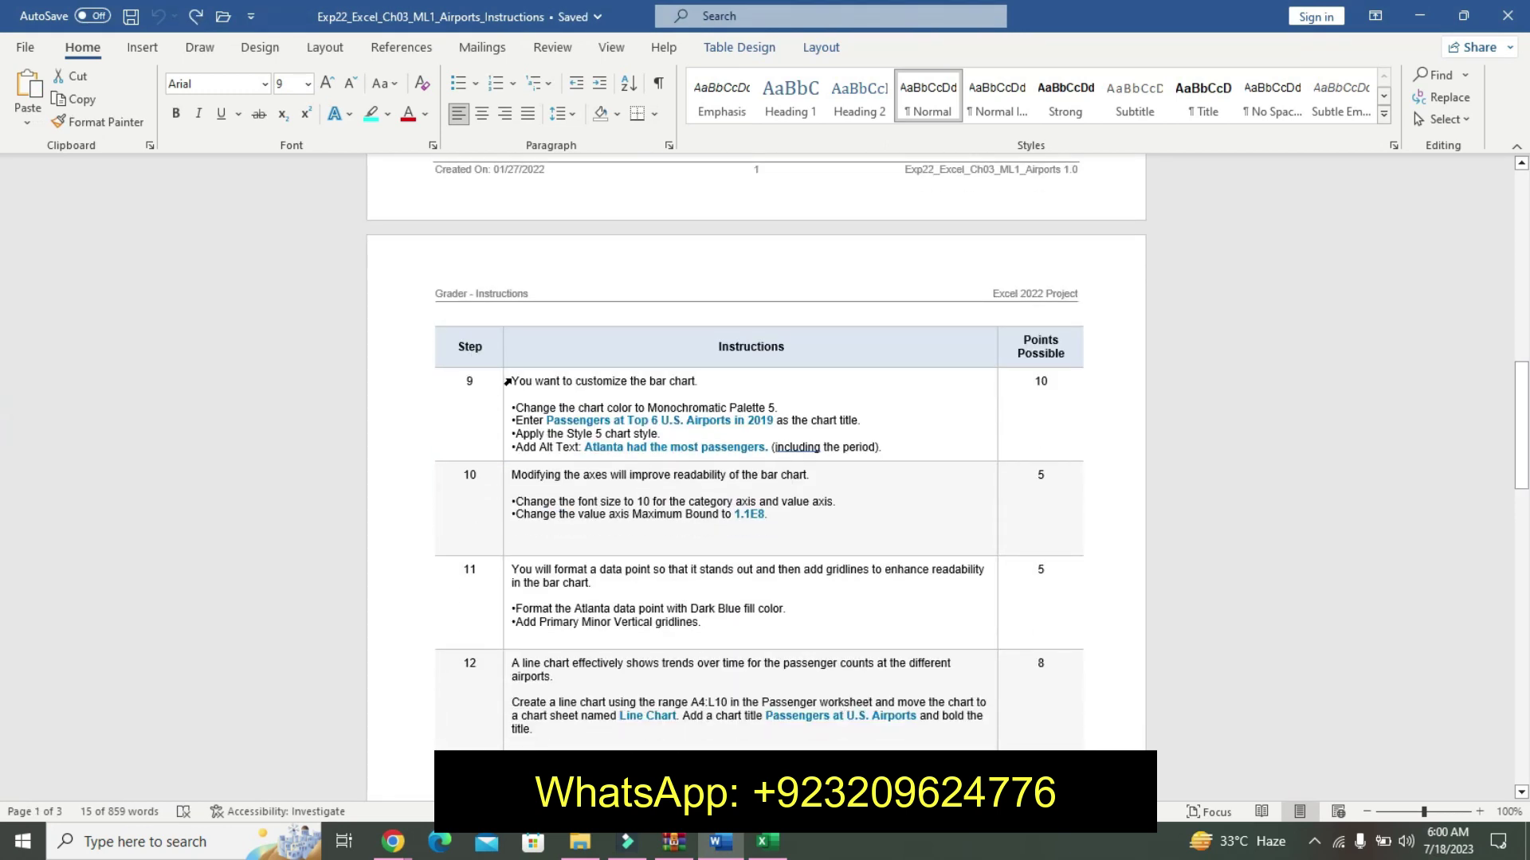
left_click_drag(514, 380, 709, 381)
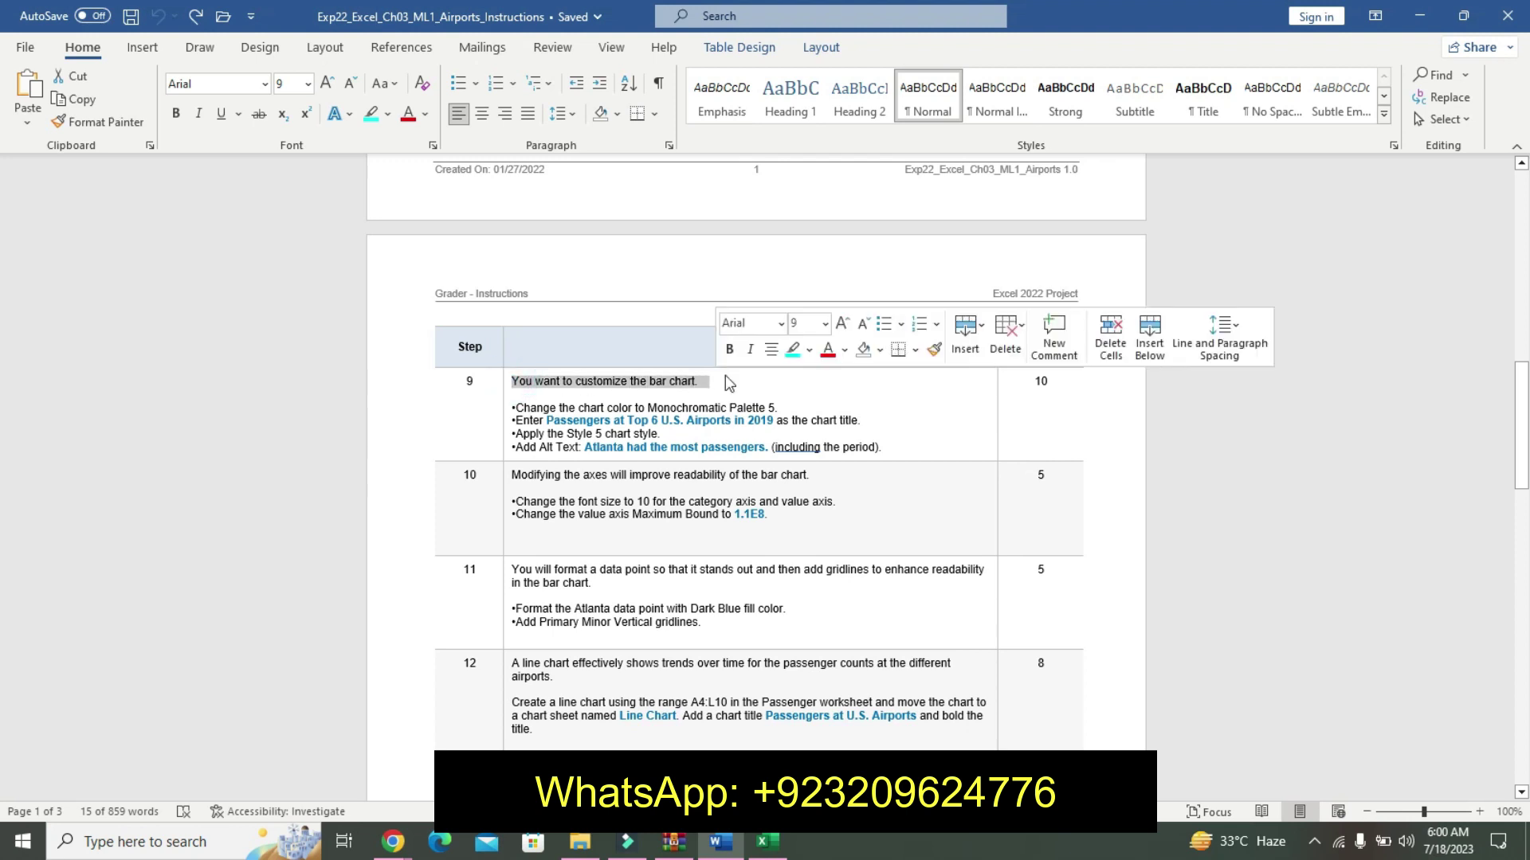
left_click(812, 352)
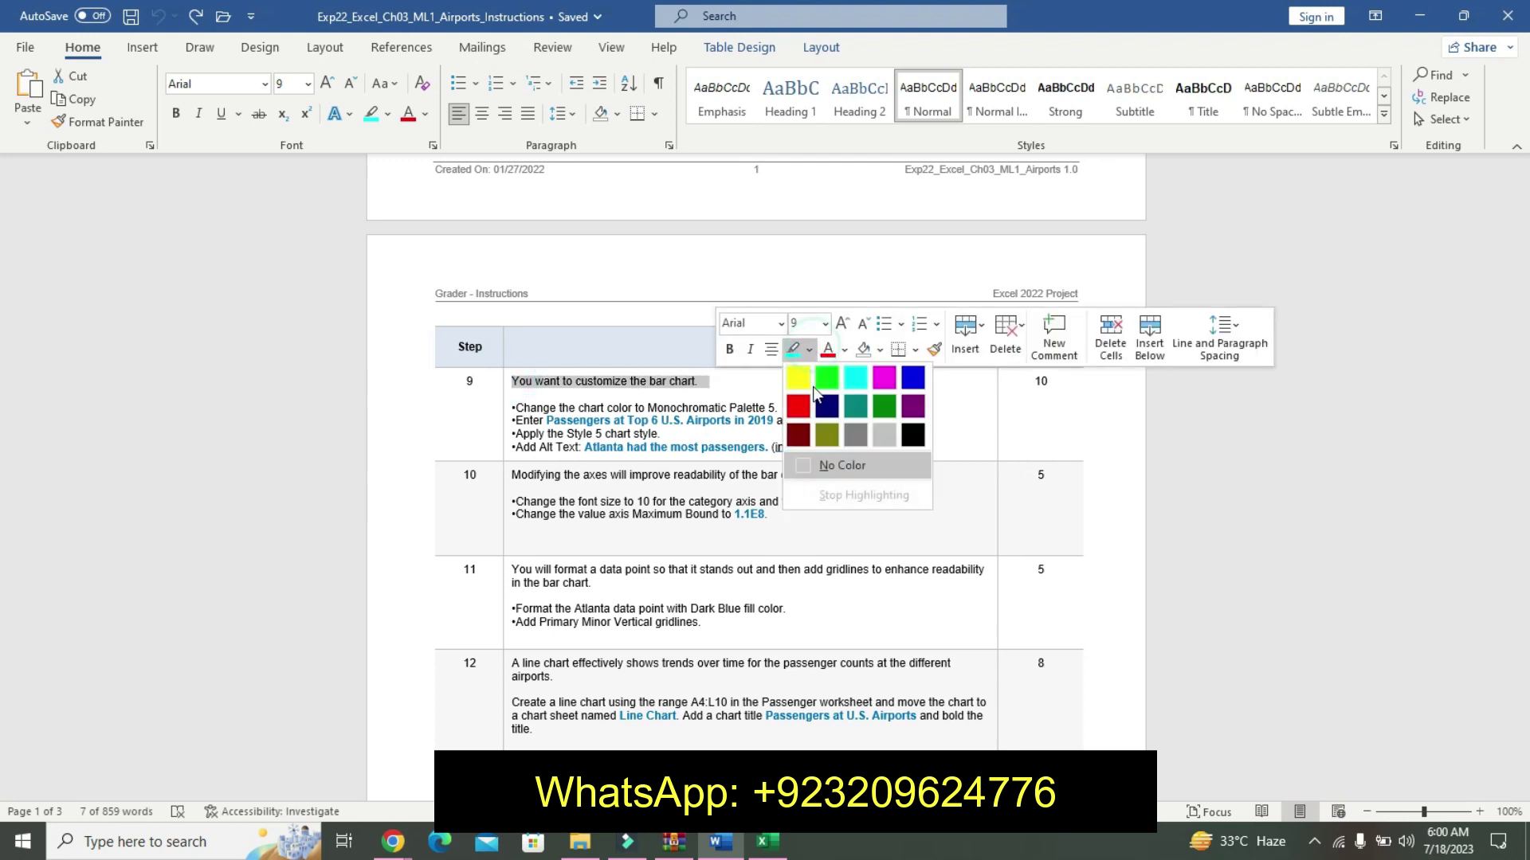
left_click(795, 370)
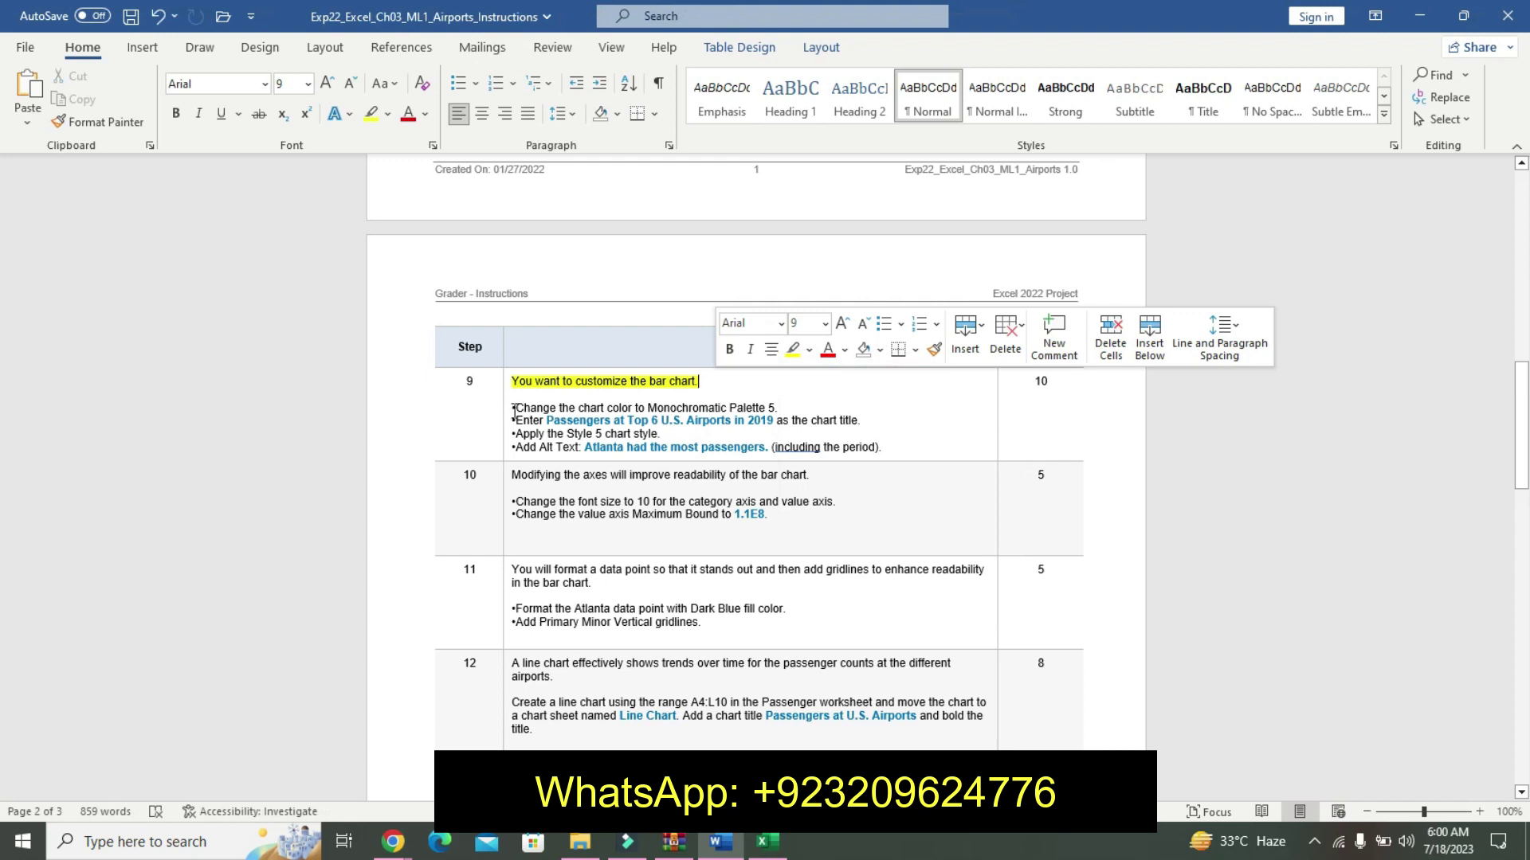
- Make step 9's four bullets 18 pt bold with turquoise highlight
left_click_drag(514, 410, 884, 447)
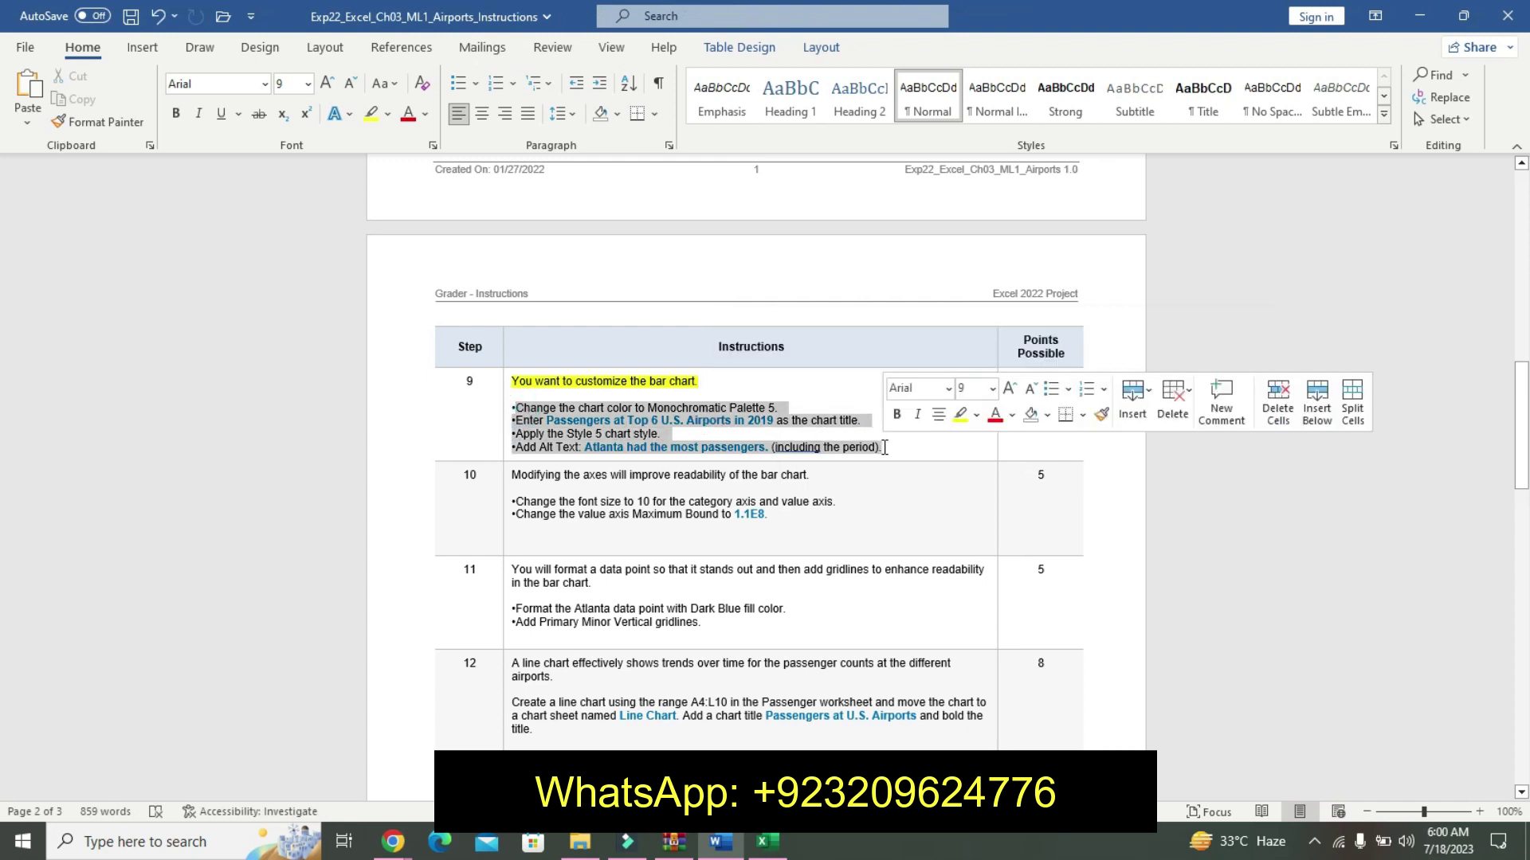
left_click(992, 389)
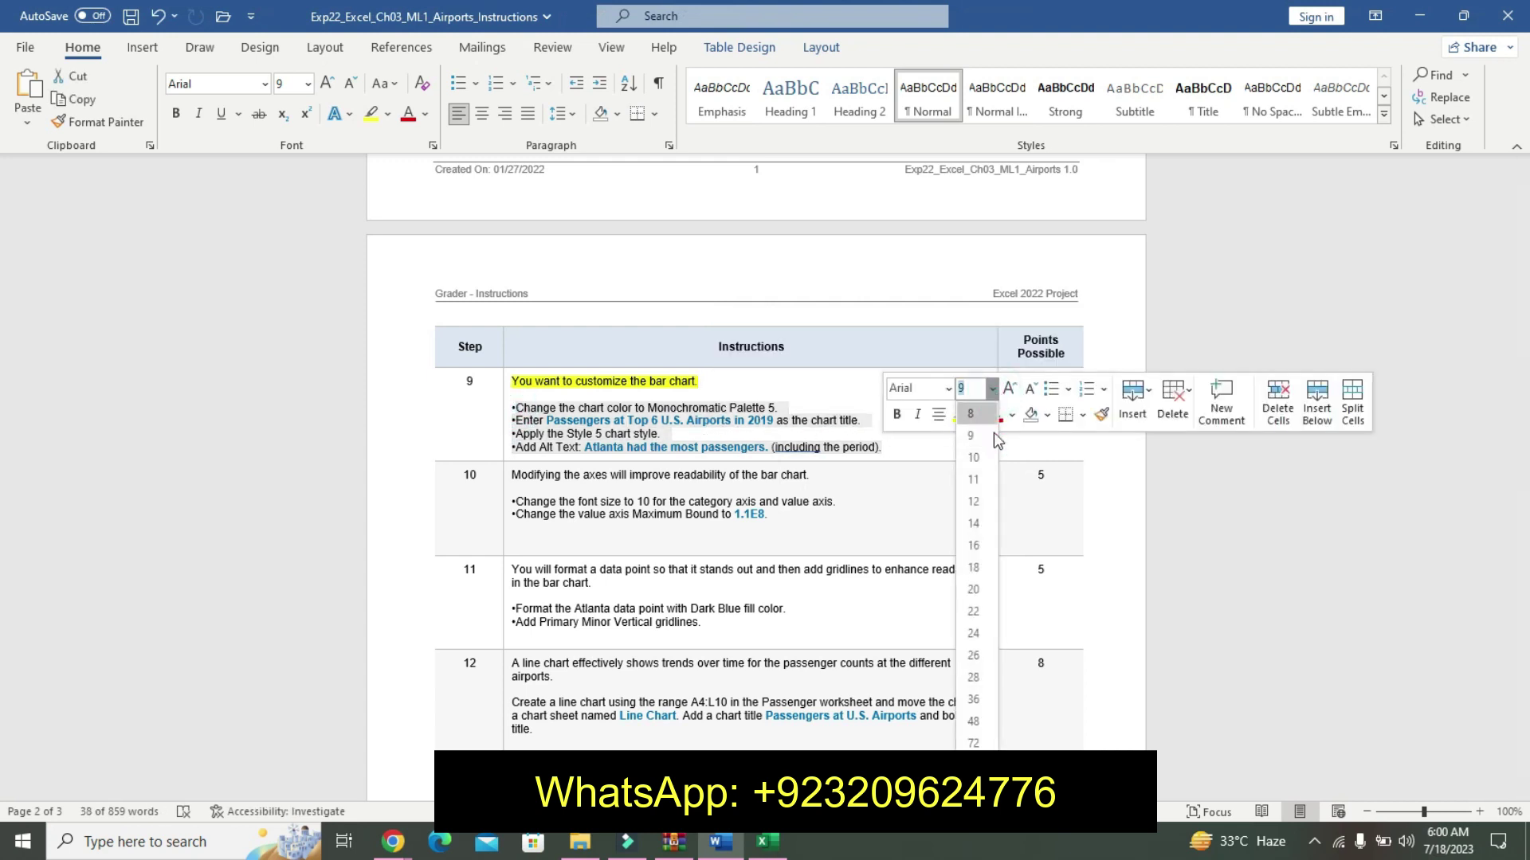
left_click(974, 567)
left_click(896, 414)
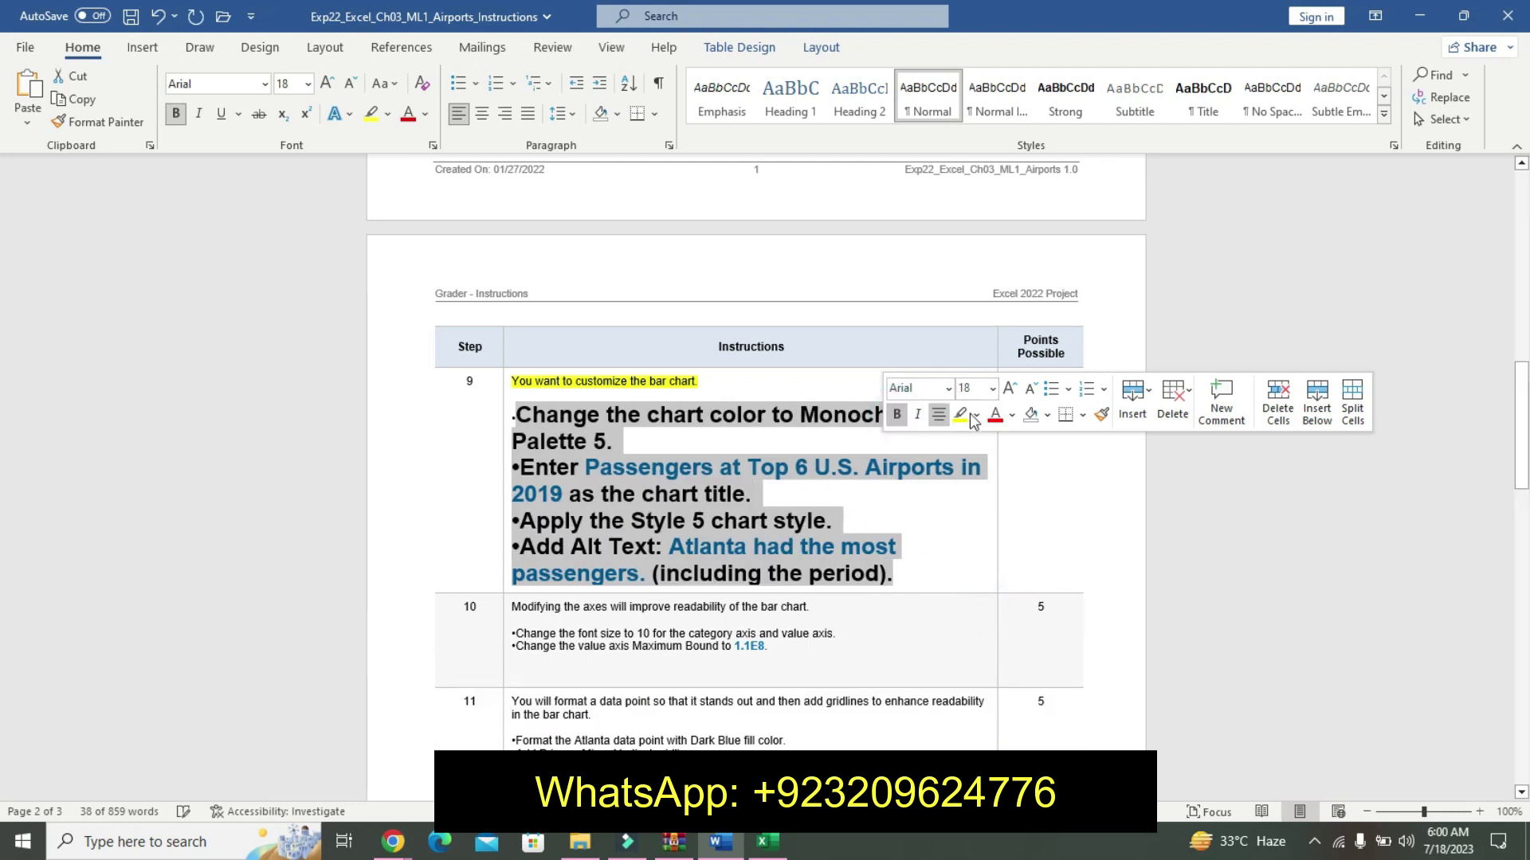
left_click(974, 416)
left_click(1021, 438)
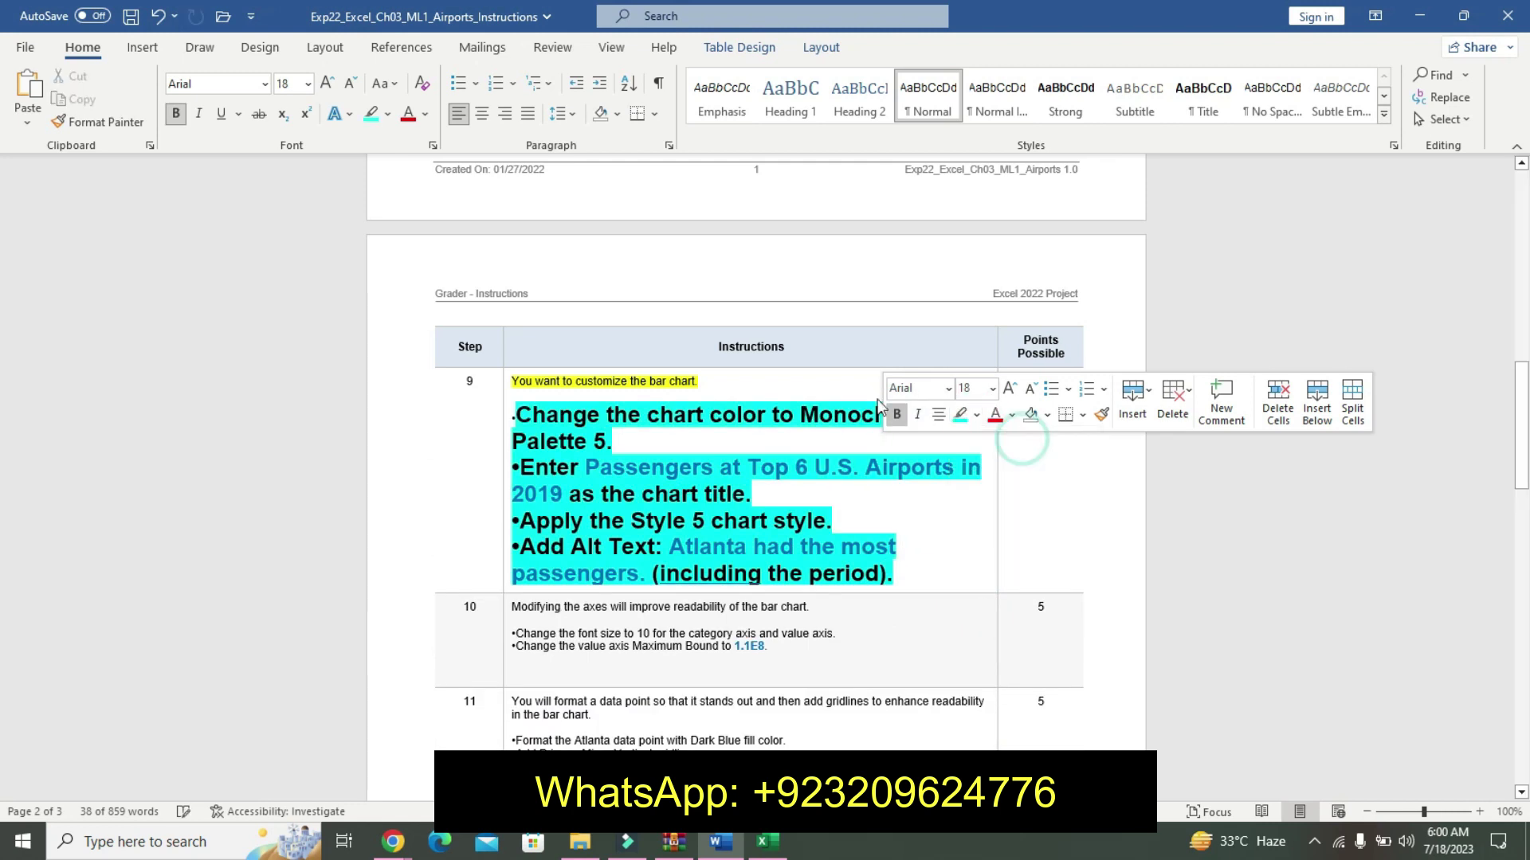
left_click_drag(514, 414, 625, 440)
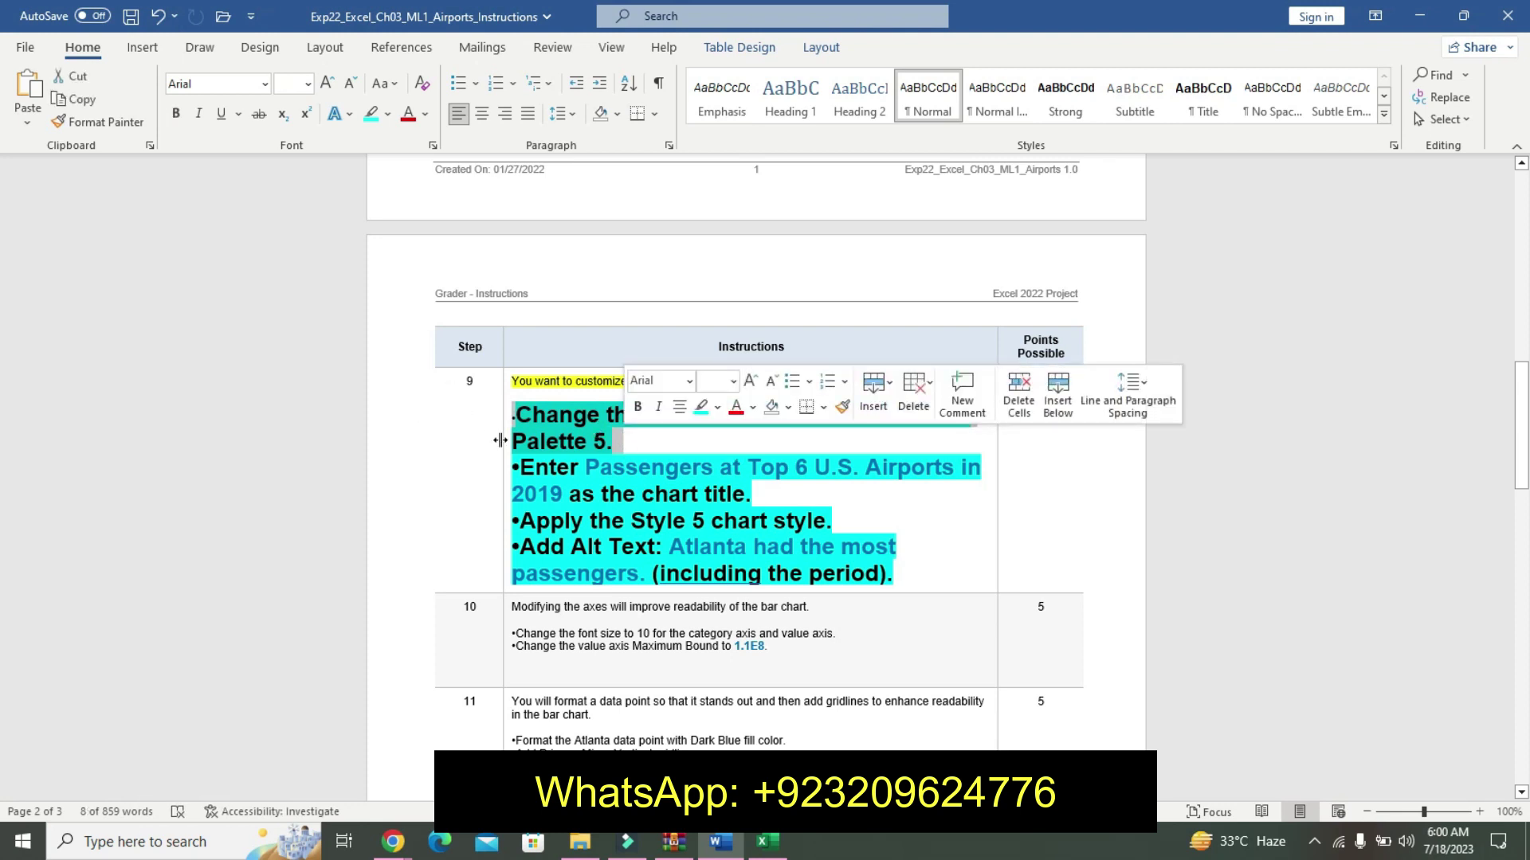
left_click(649, 441)
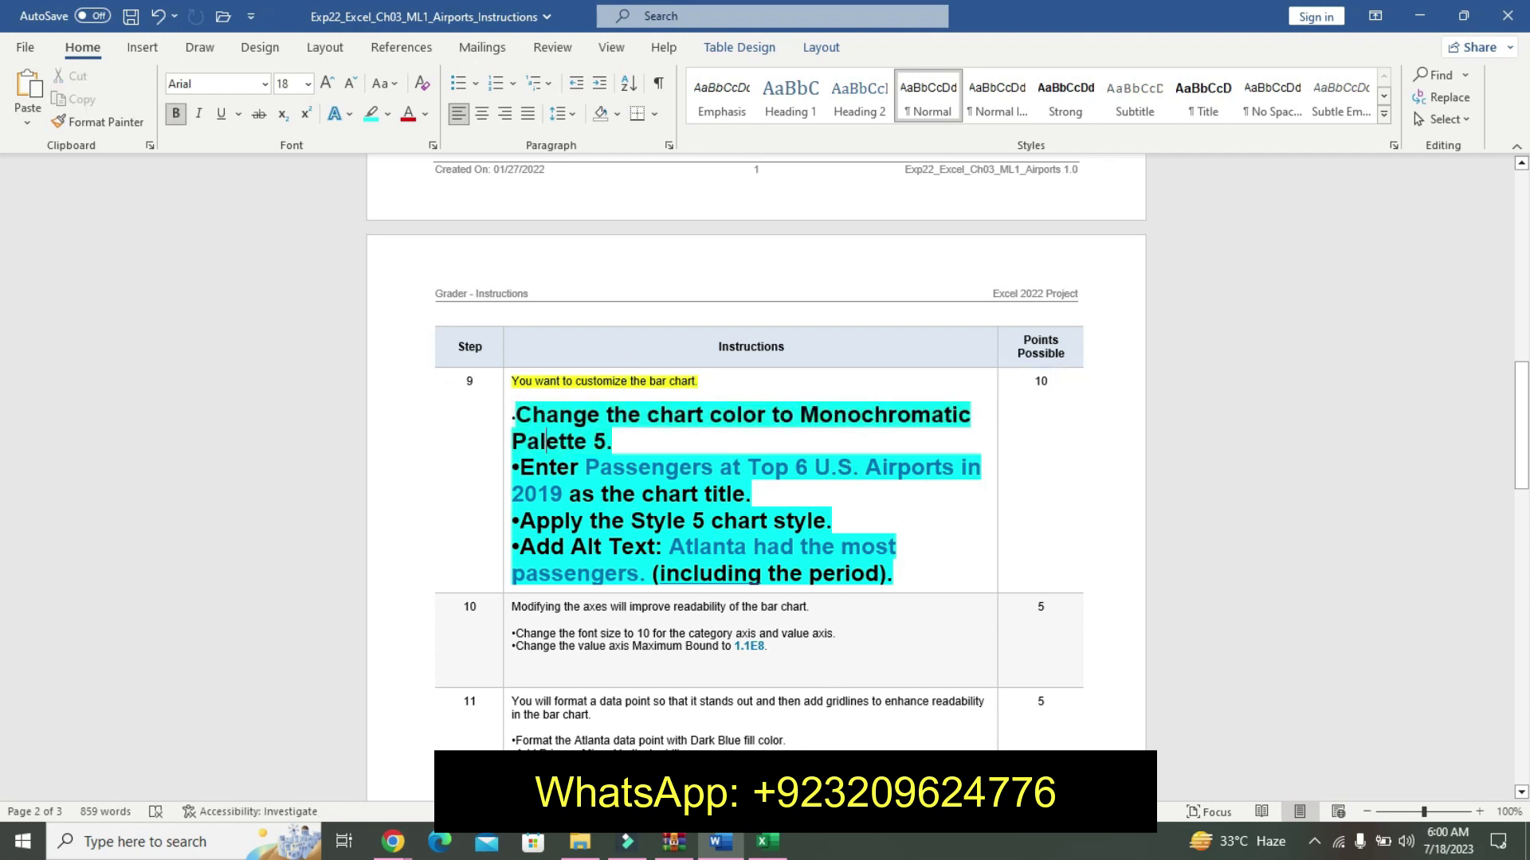
- Apply the Monochromatic Palette 5 colour scheme to the bar chart
left_click(767, 842)
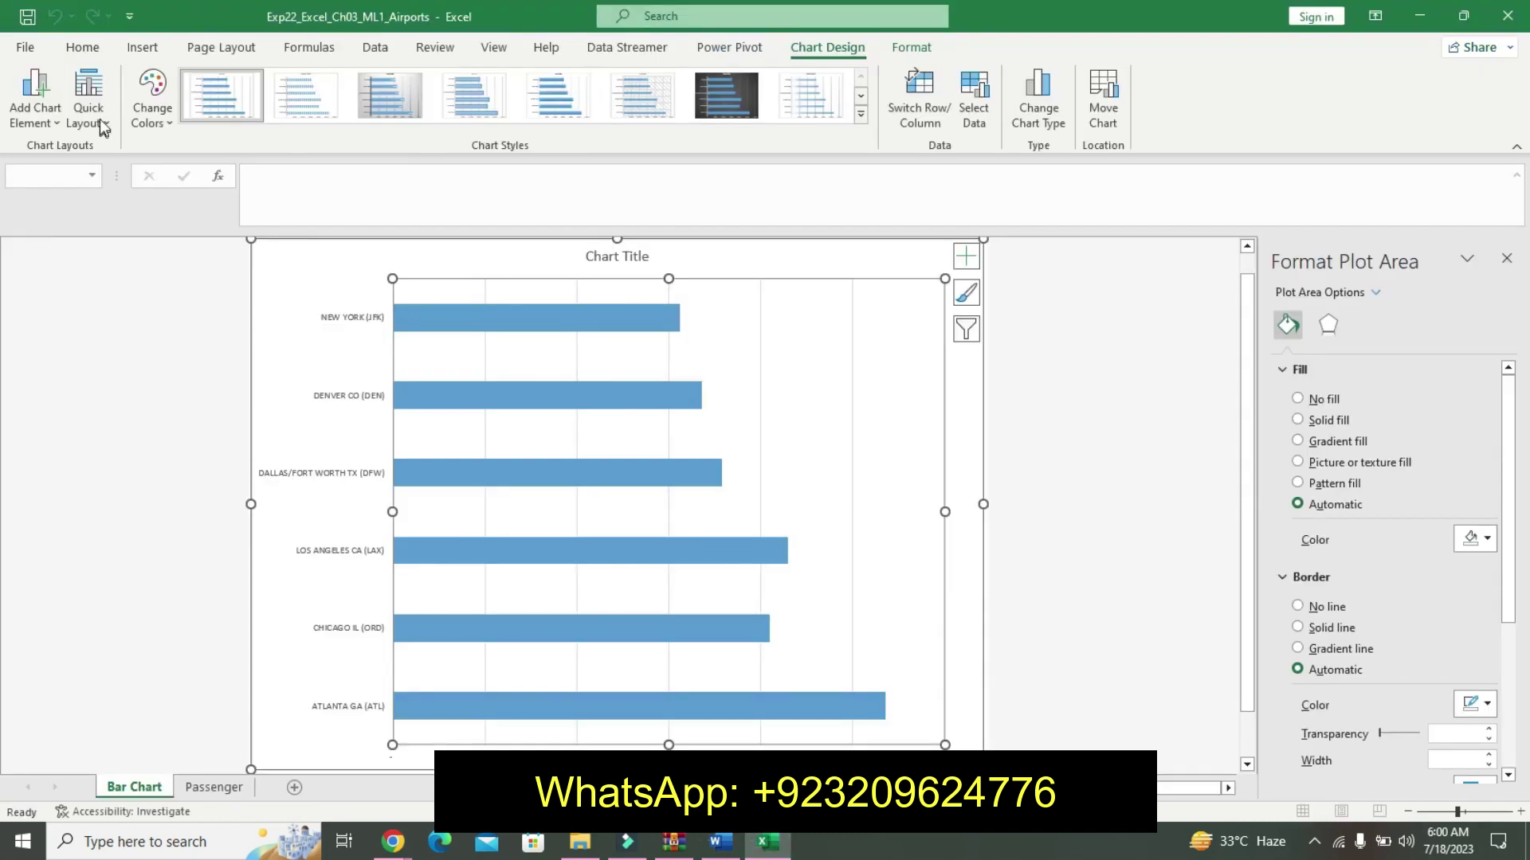
left_click(152, 100)
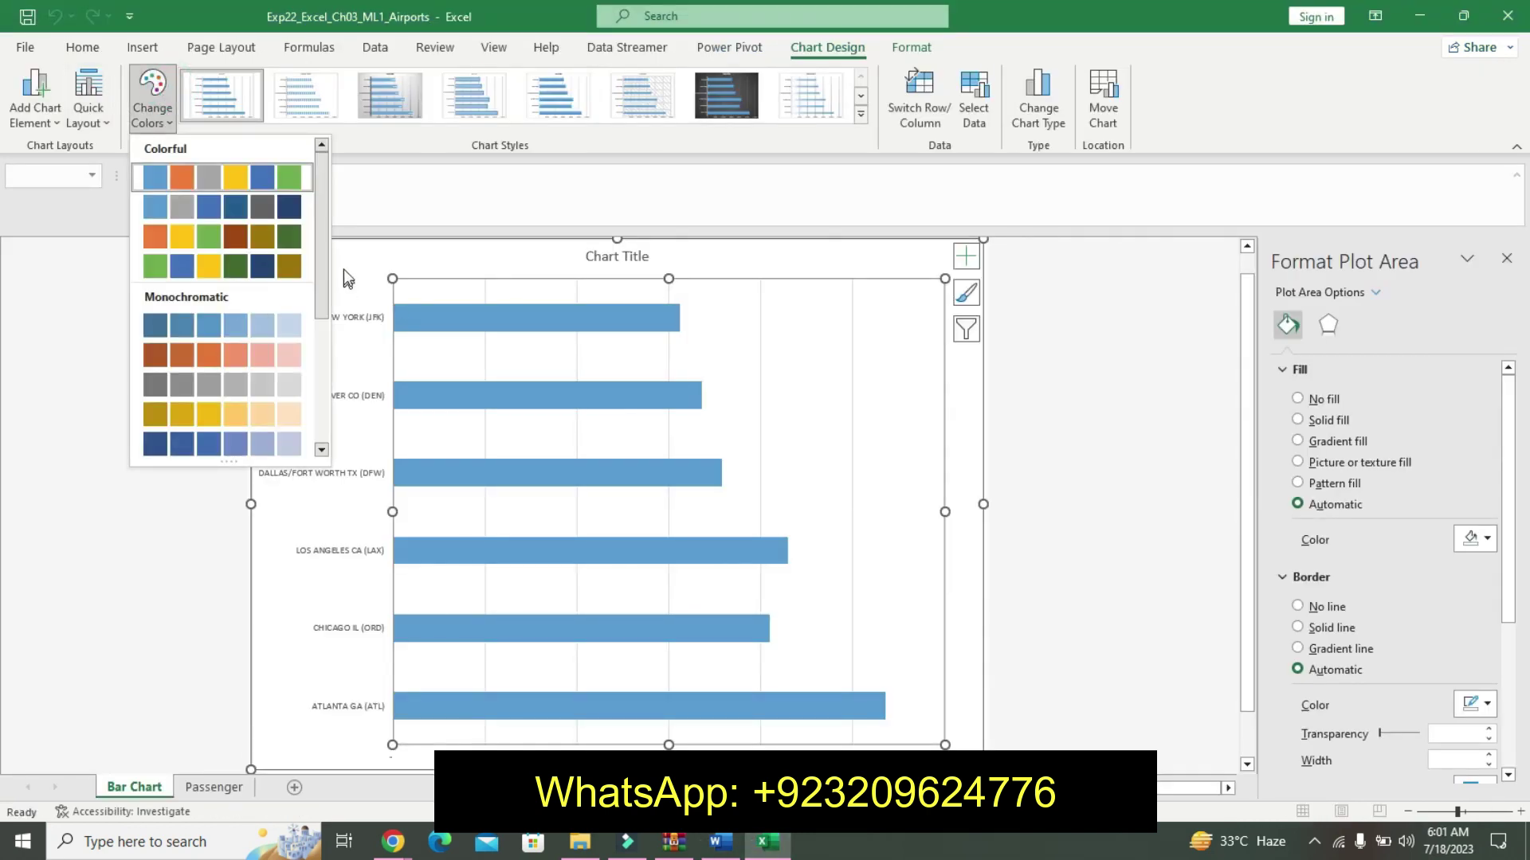
left_click_drag(323, 275, 323, 301)
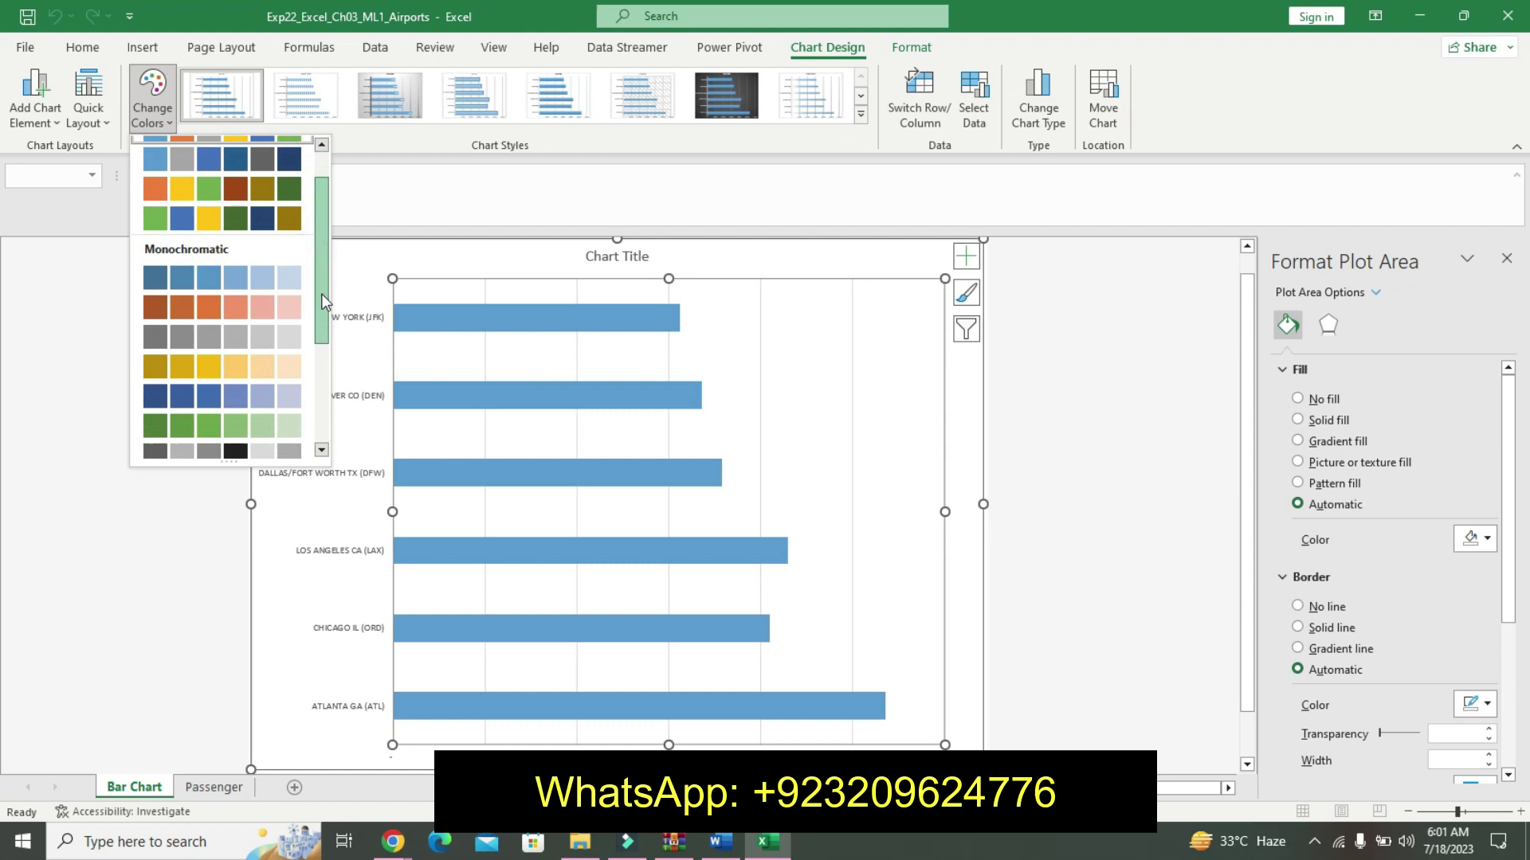
left_click(720, 842)
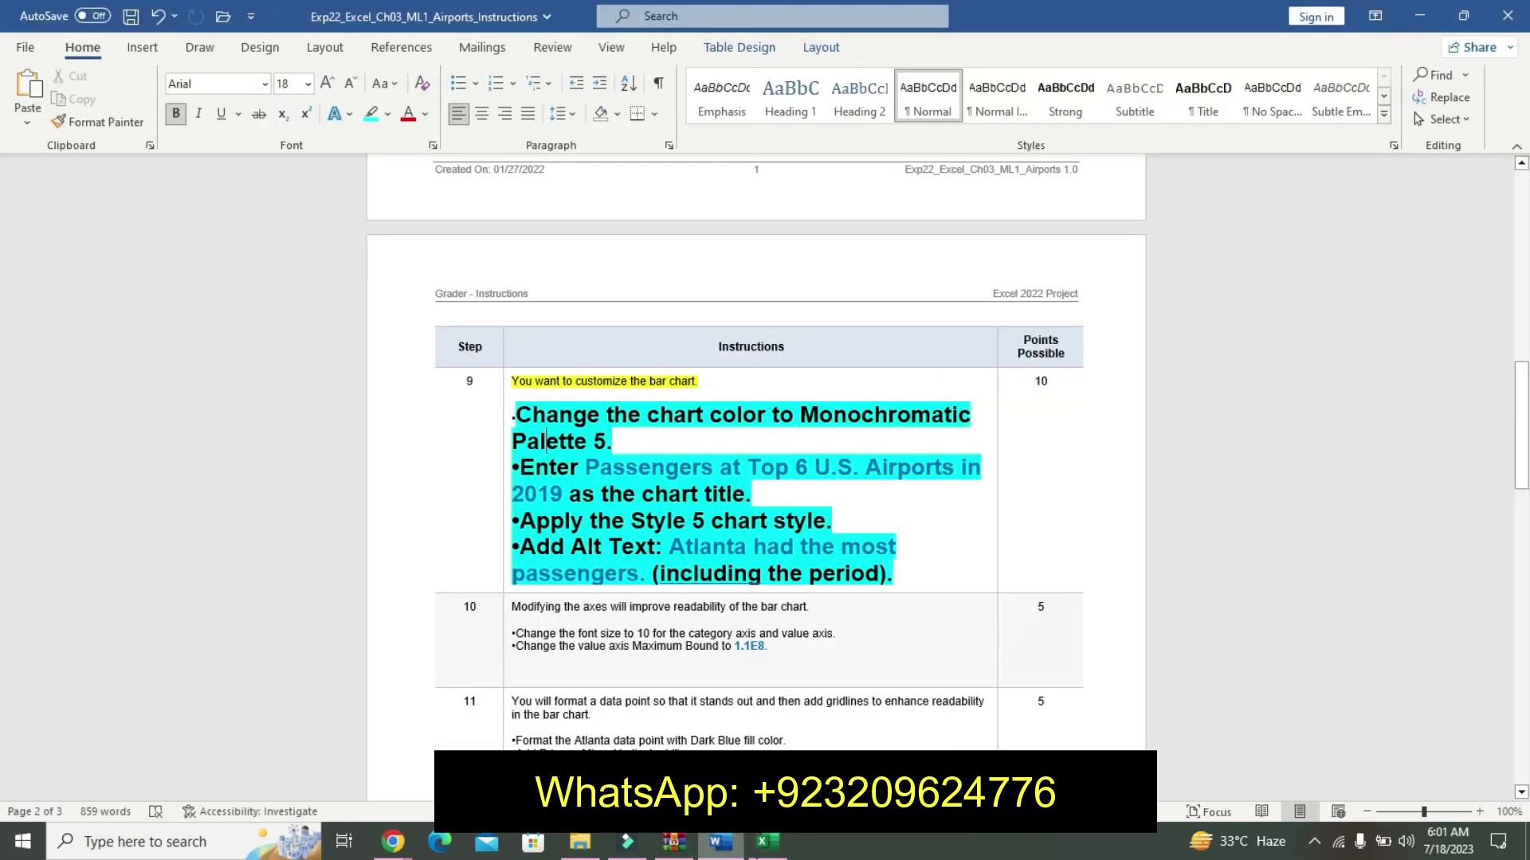
left_click(766, 856)
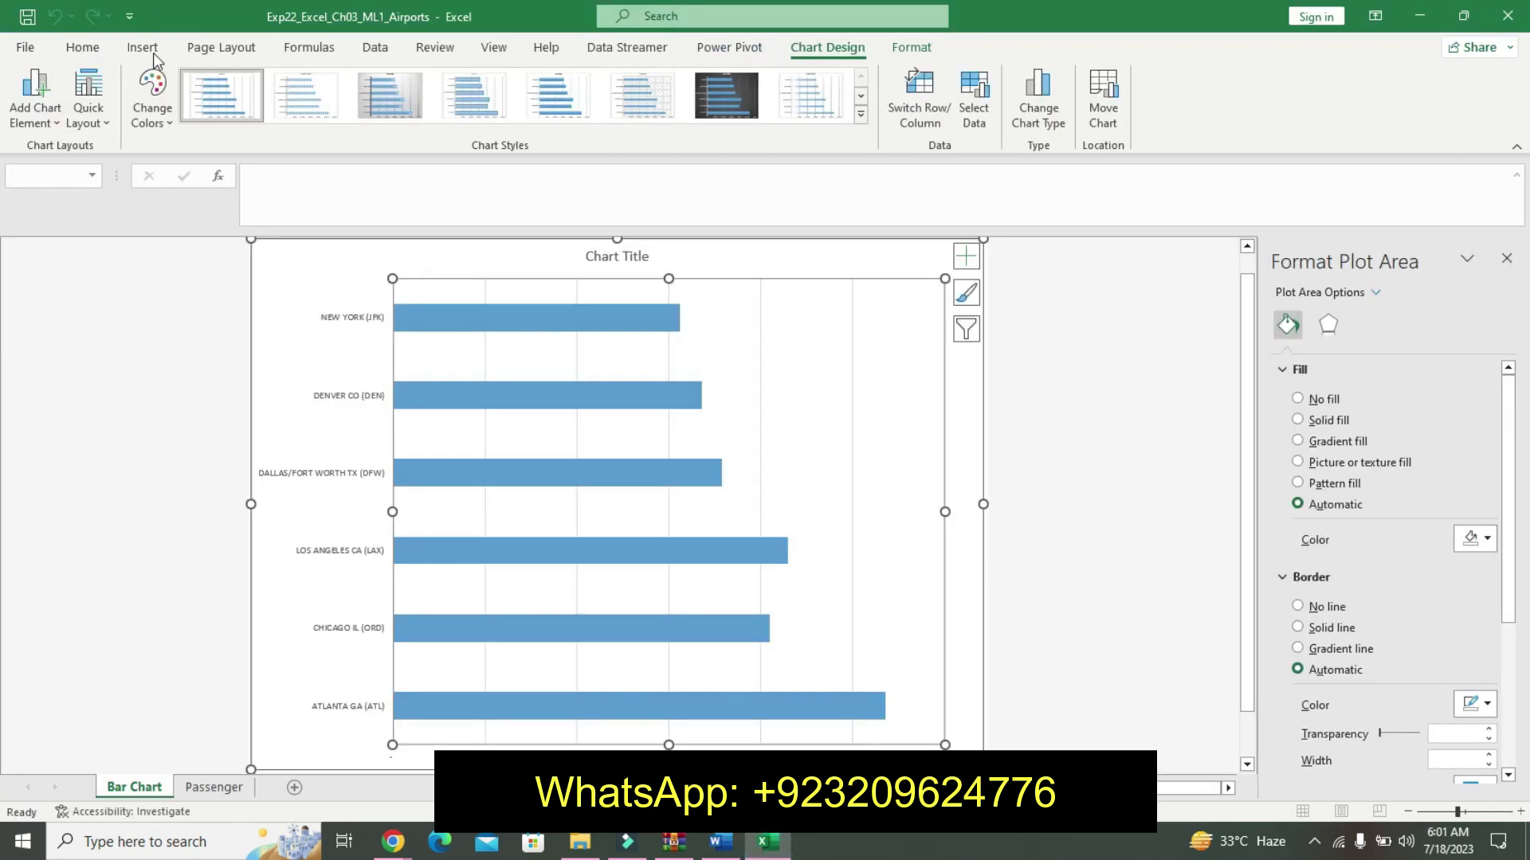
left_click(159, 106)
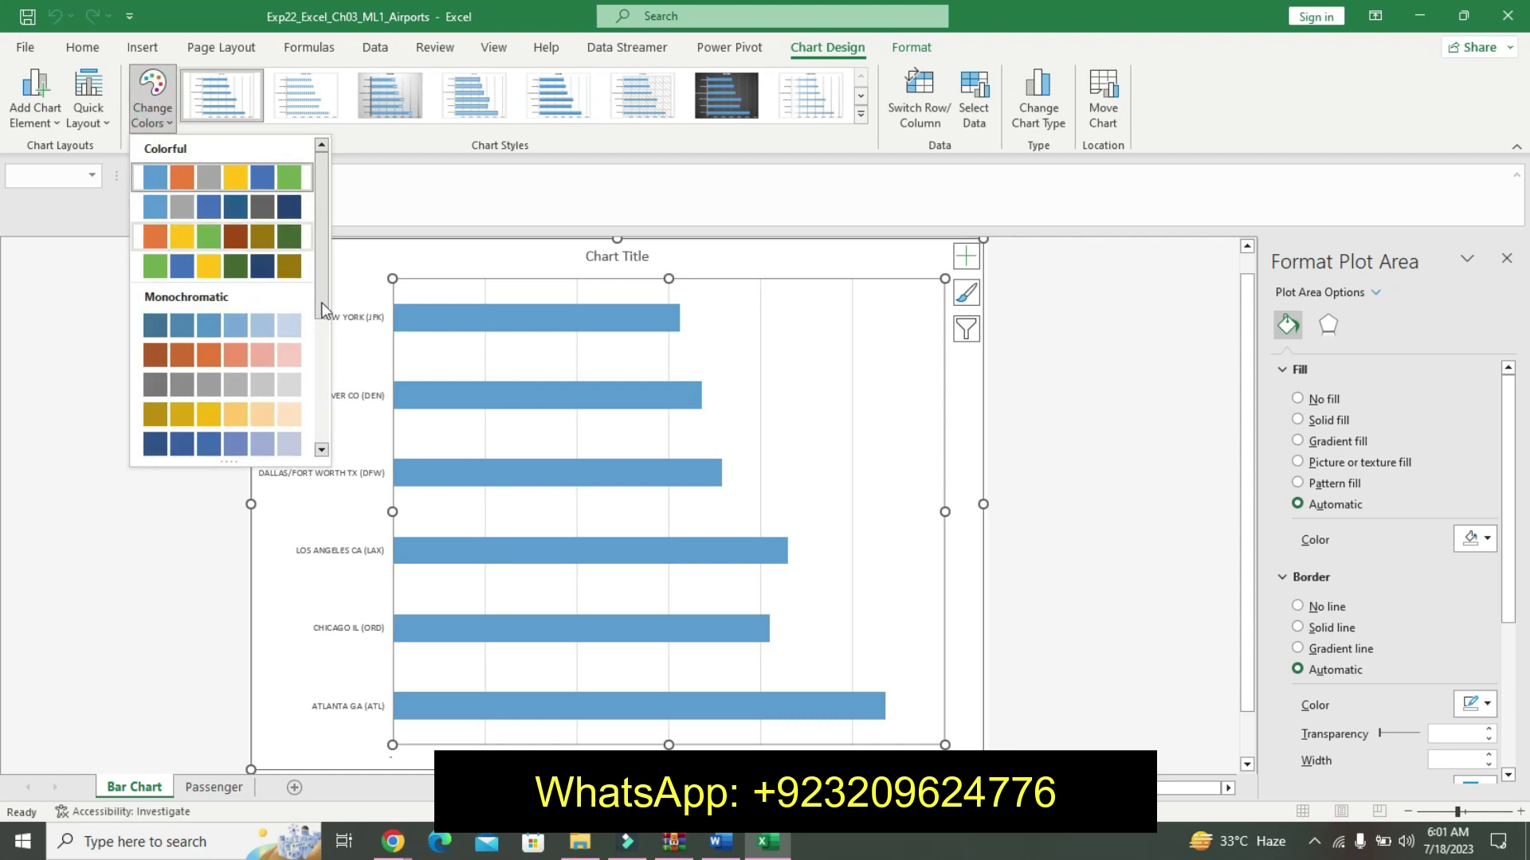
left_click(281, 446)
- Select the required chart title text in the Word instructions, then return to Excel
left_click(721, 842)
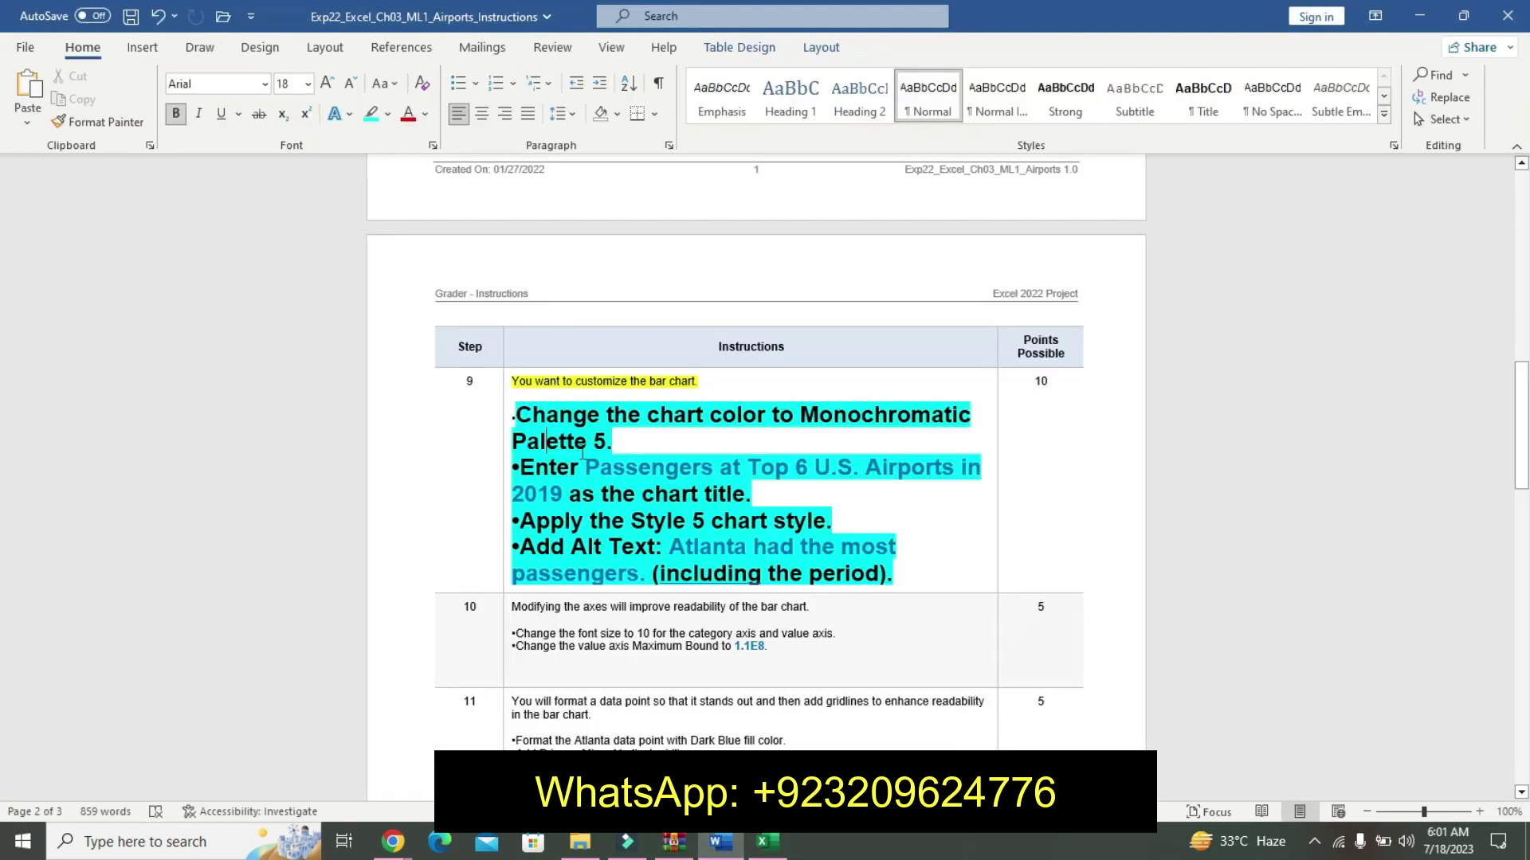
left_click_drag(587, 467, 580, 492)
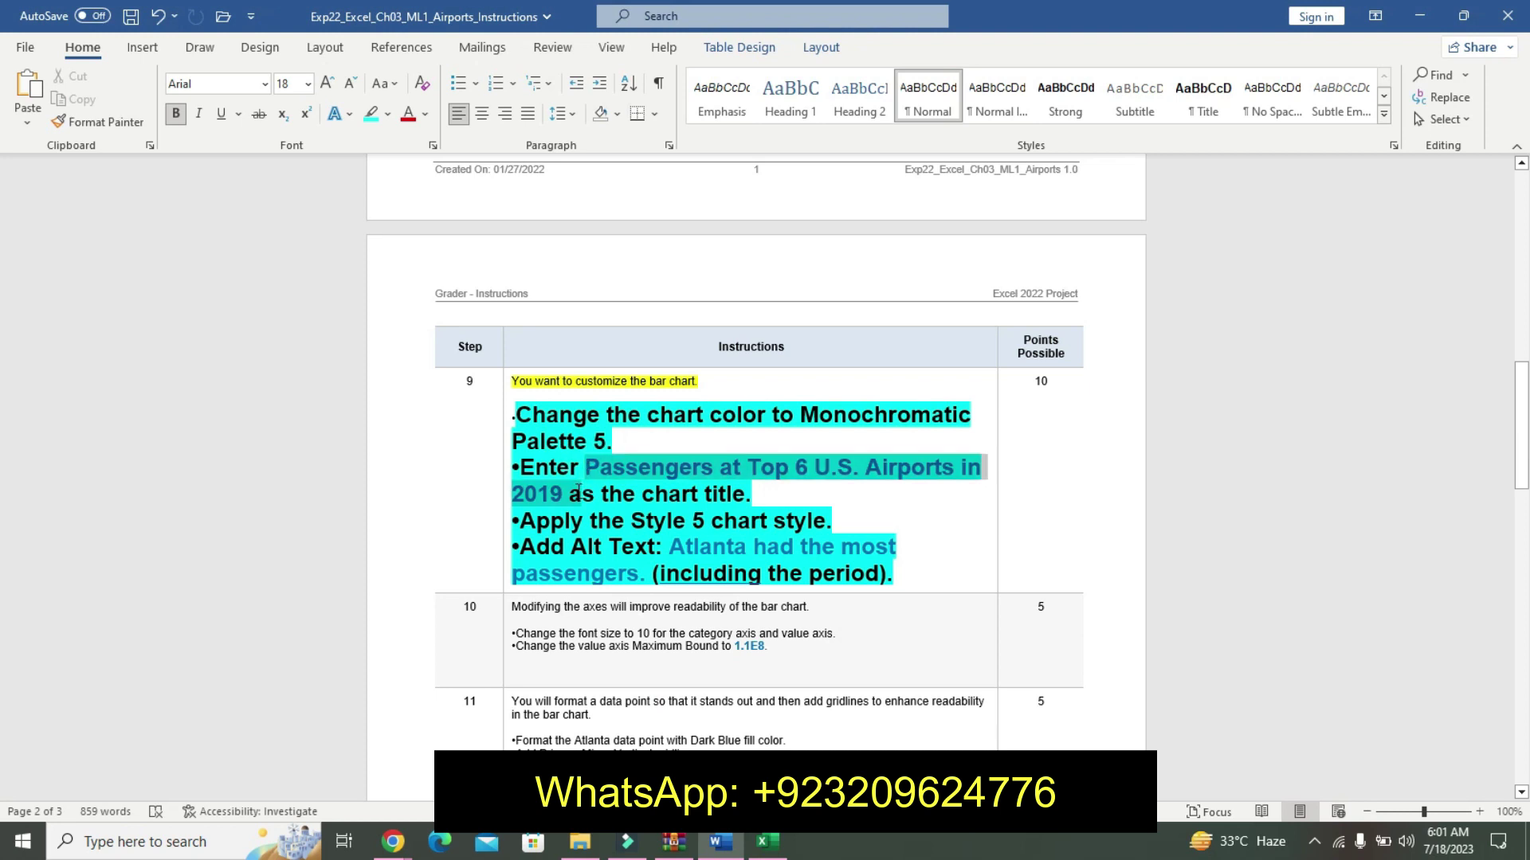
left_click(584, 468)
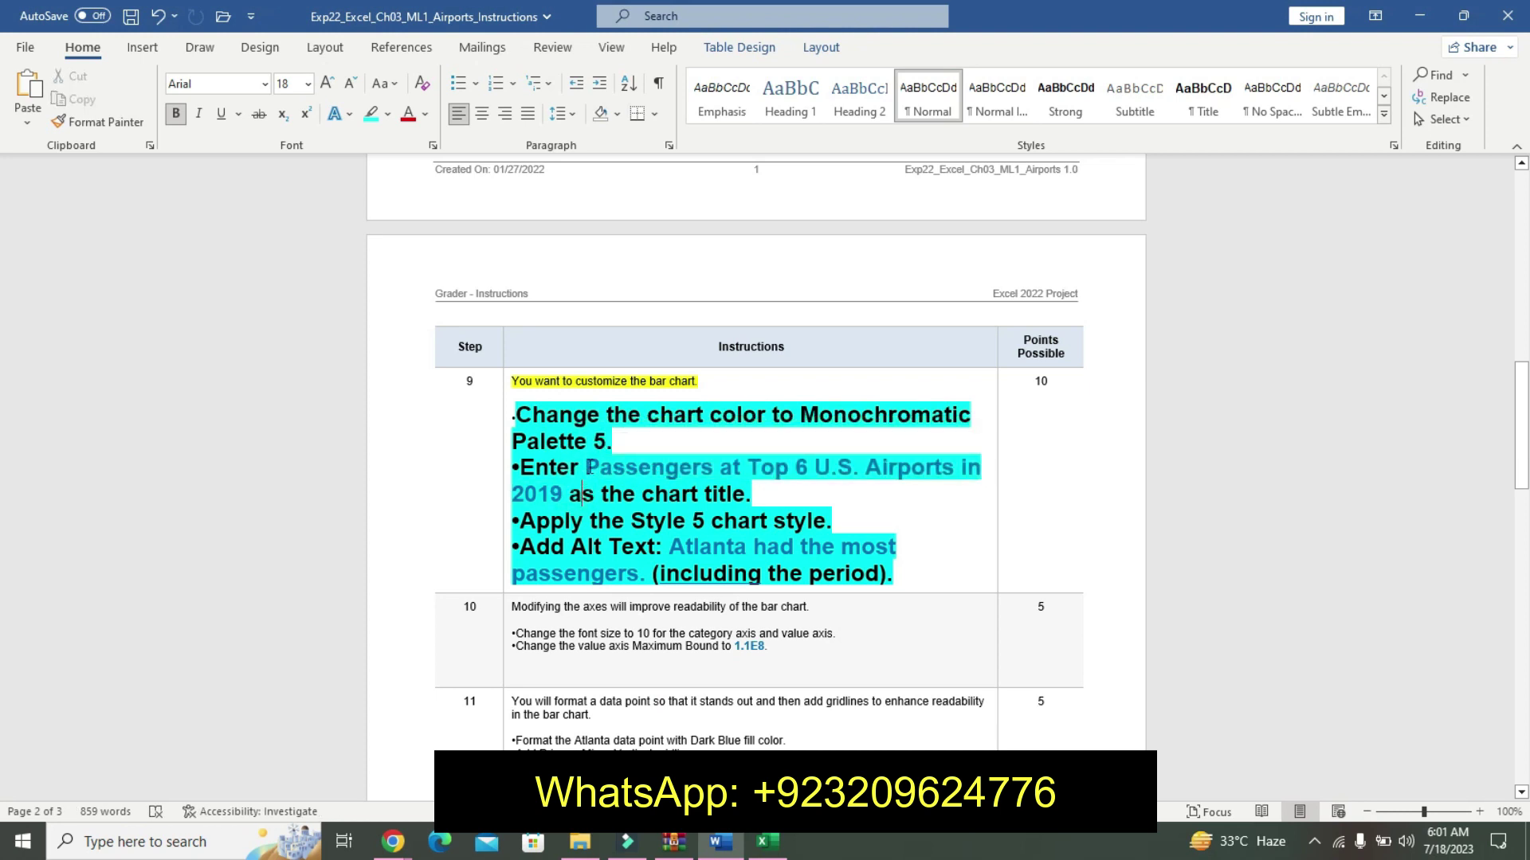
left_click_drag(584, 469, 574, 493)
key("ctrl+c")
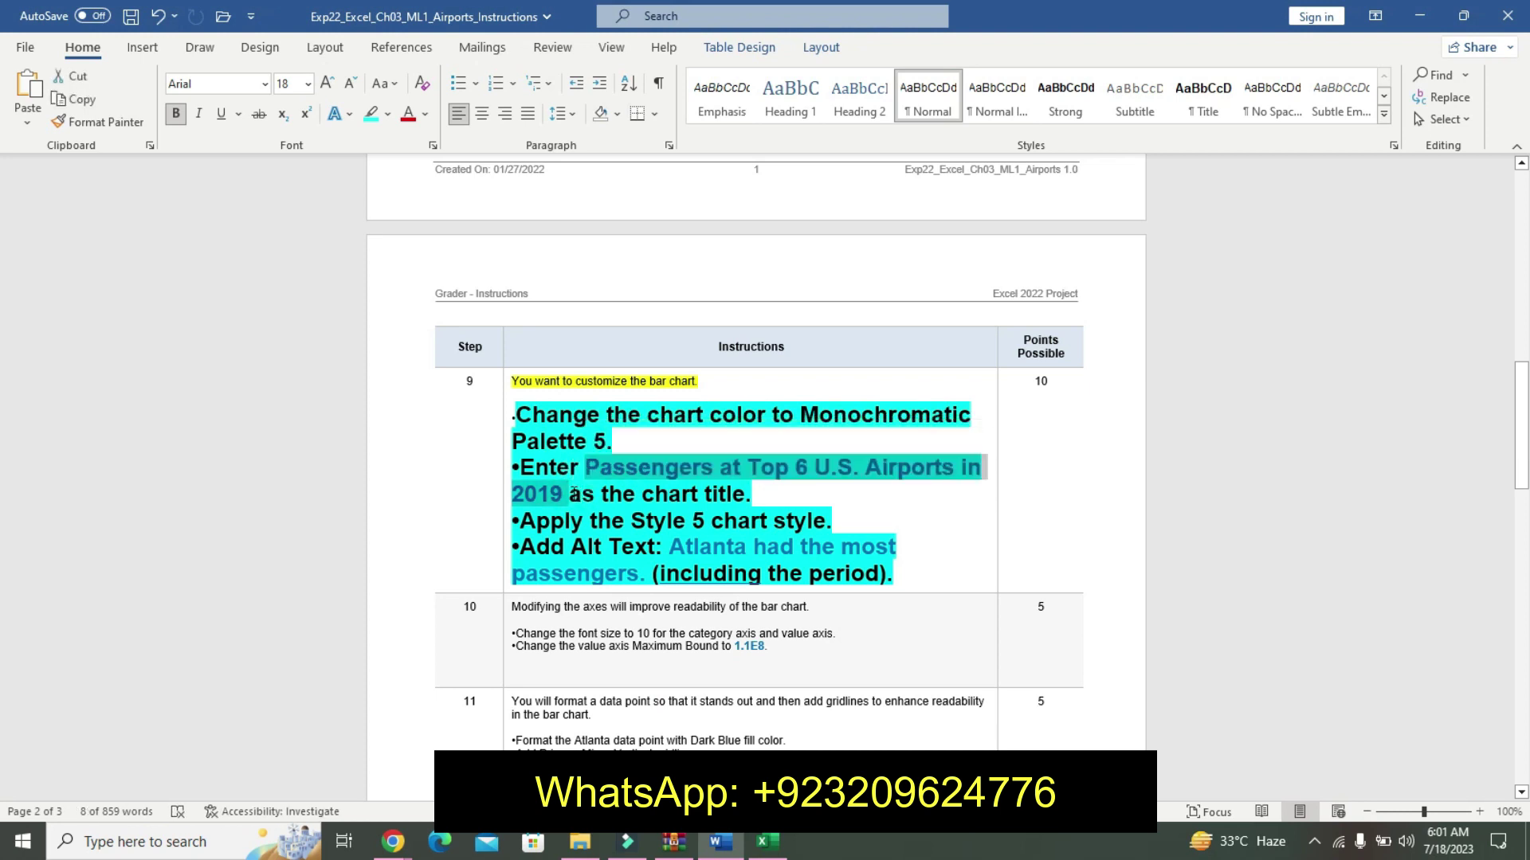
key("alt+Tab")
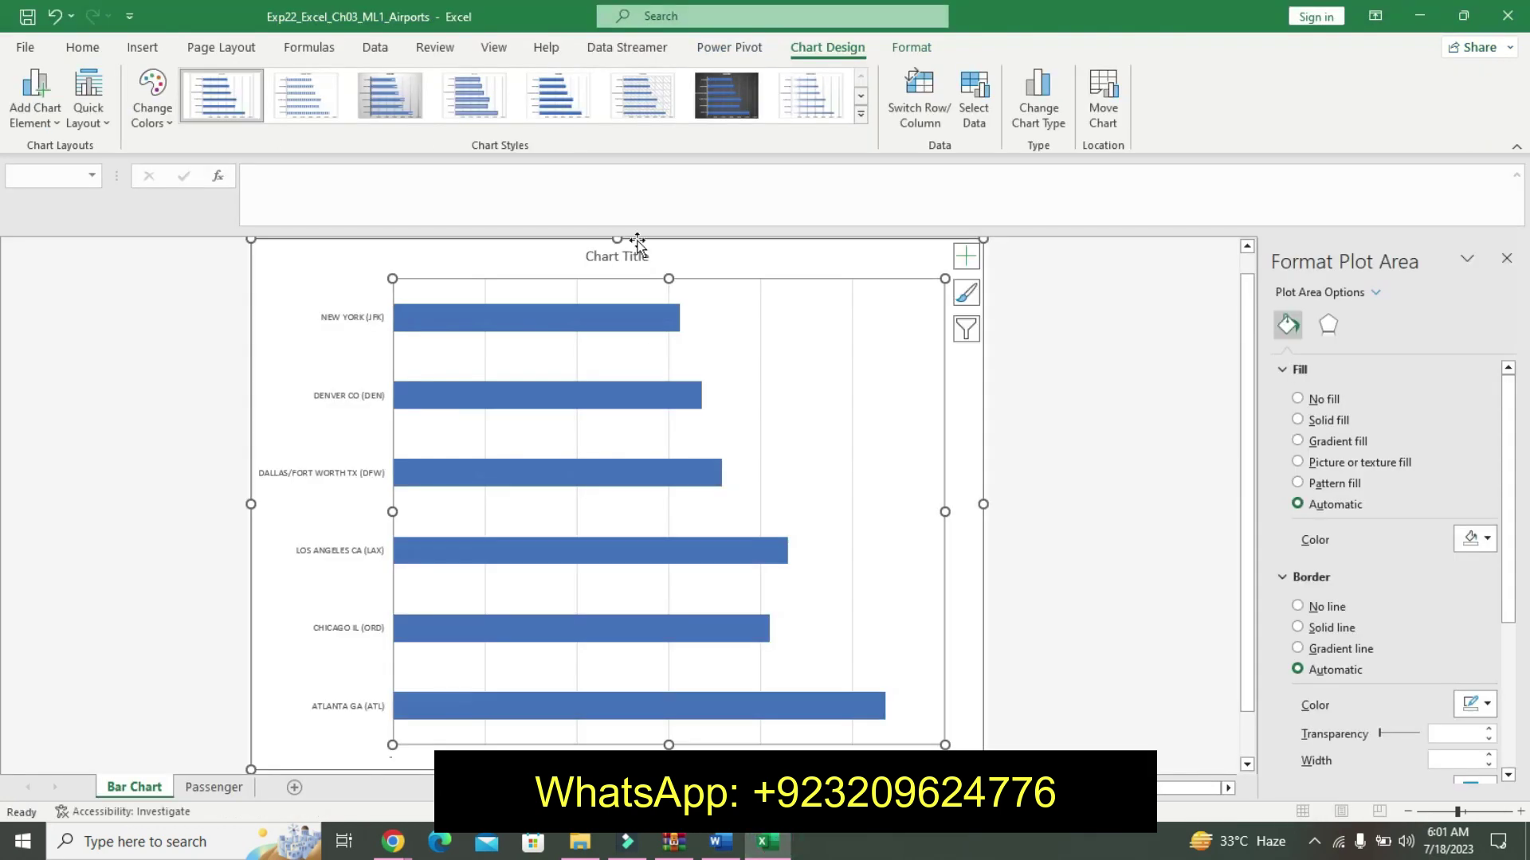
- Paste 'Passengers at Top 6 U.S. Airports in 2019' as the chart title
left_click(635, 254)
left_click(574, 169)
key("ctrl+v")
key("Return")
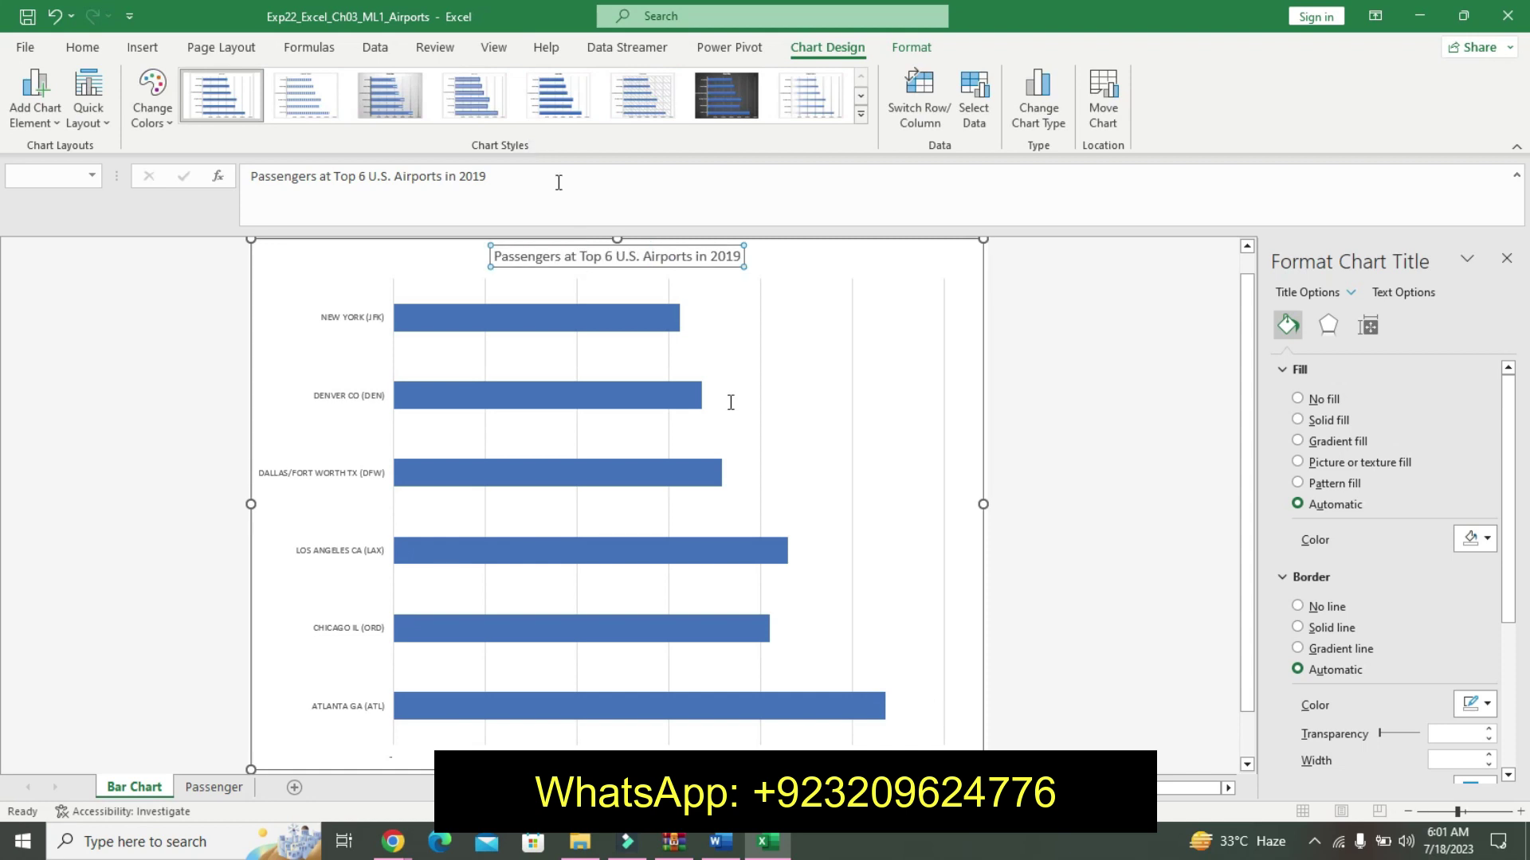
- Check the Style 5 instruction in Word and apply chart style Style 5
left_click(719, 842)
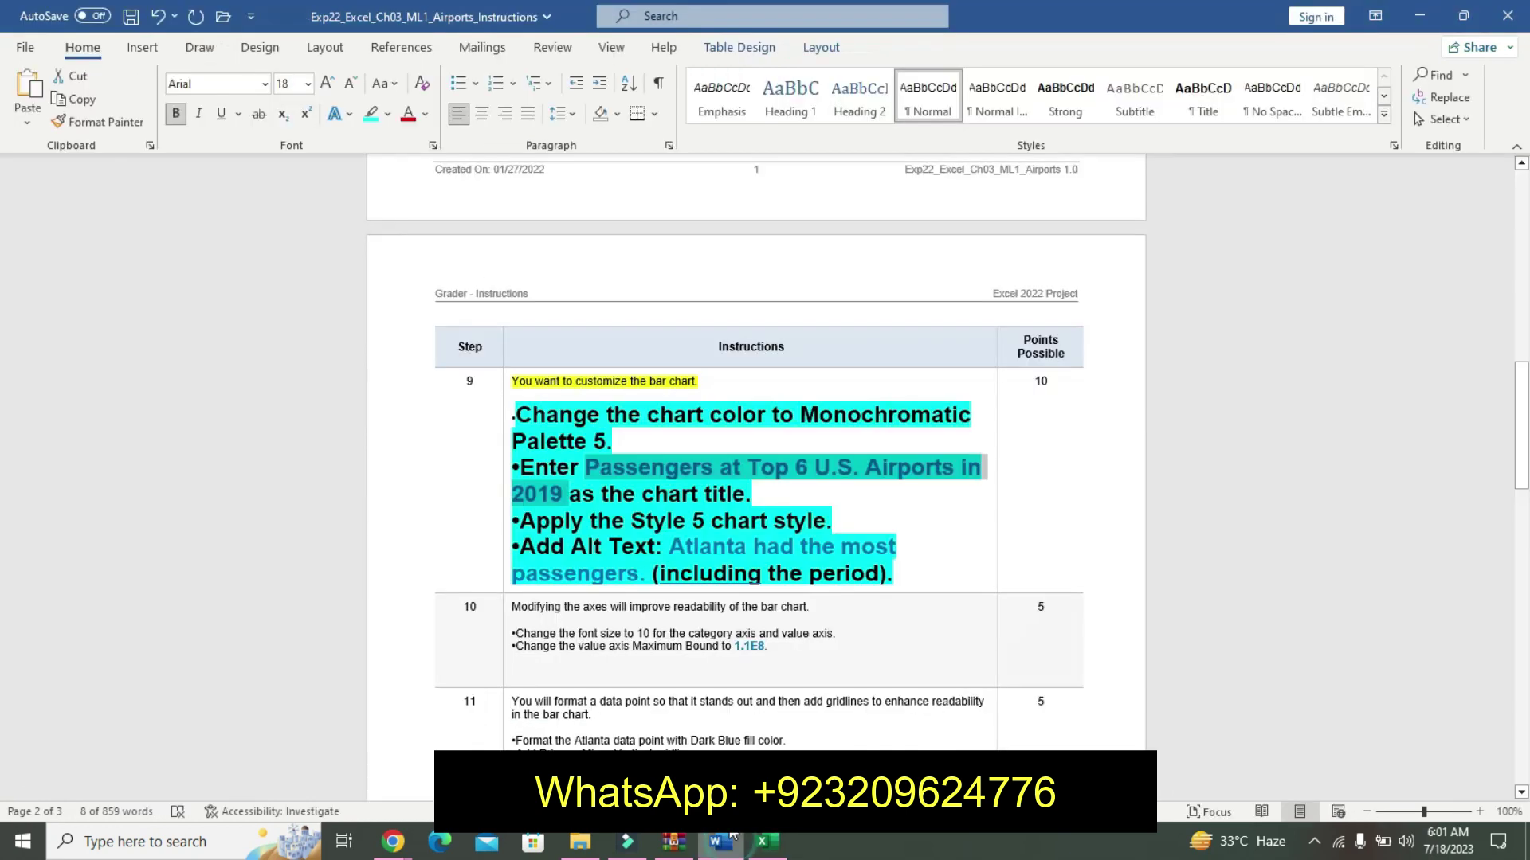
left_click_drag(517, 526, 789, 512)
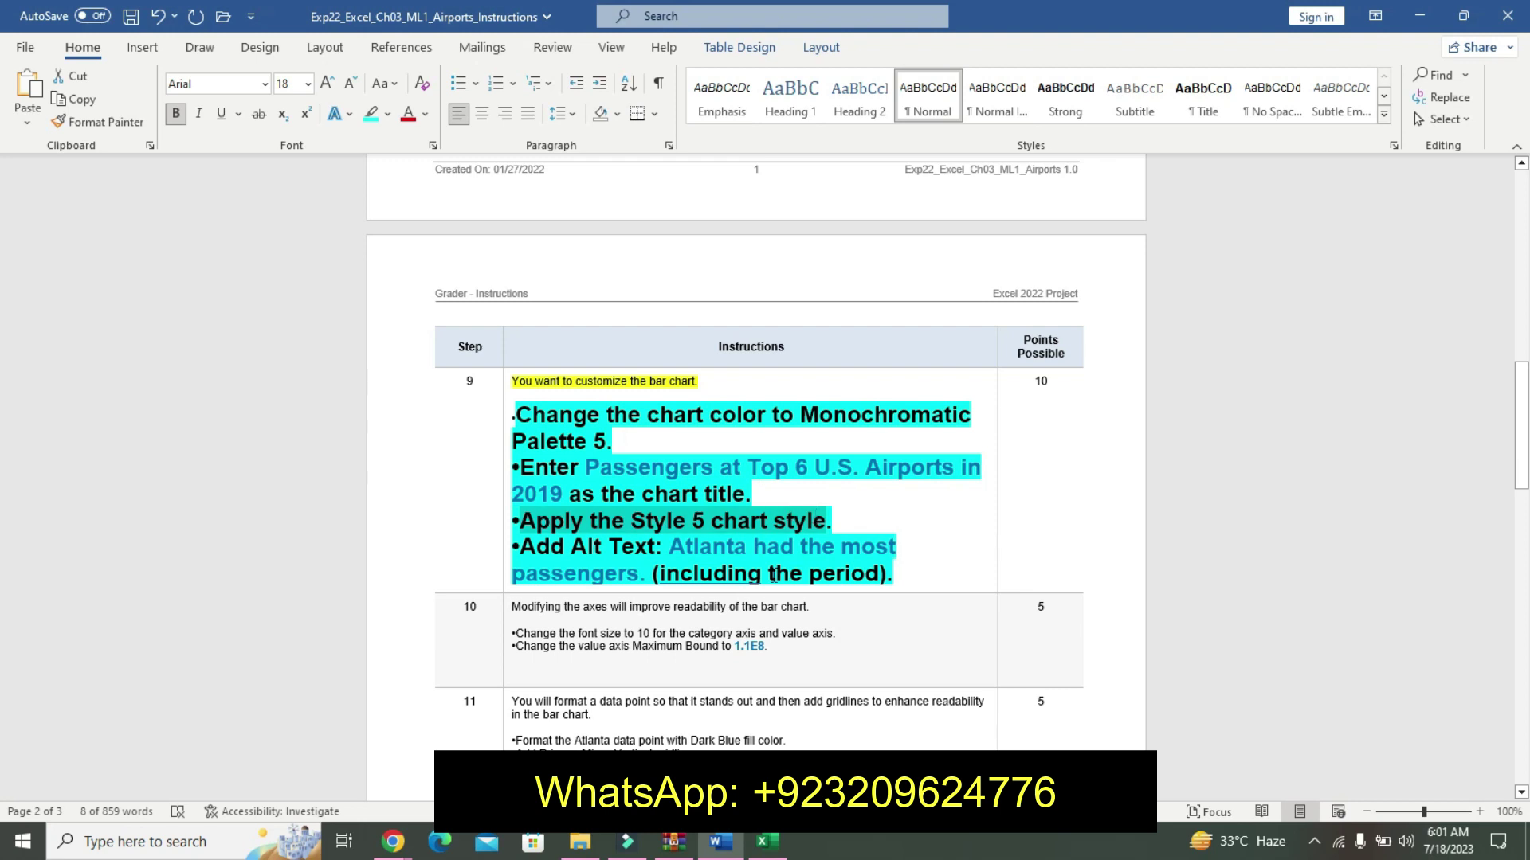
left_click(767, 844)
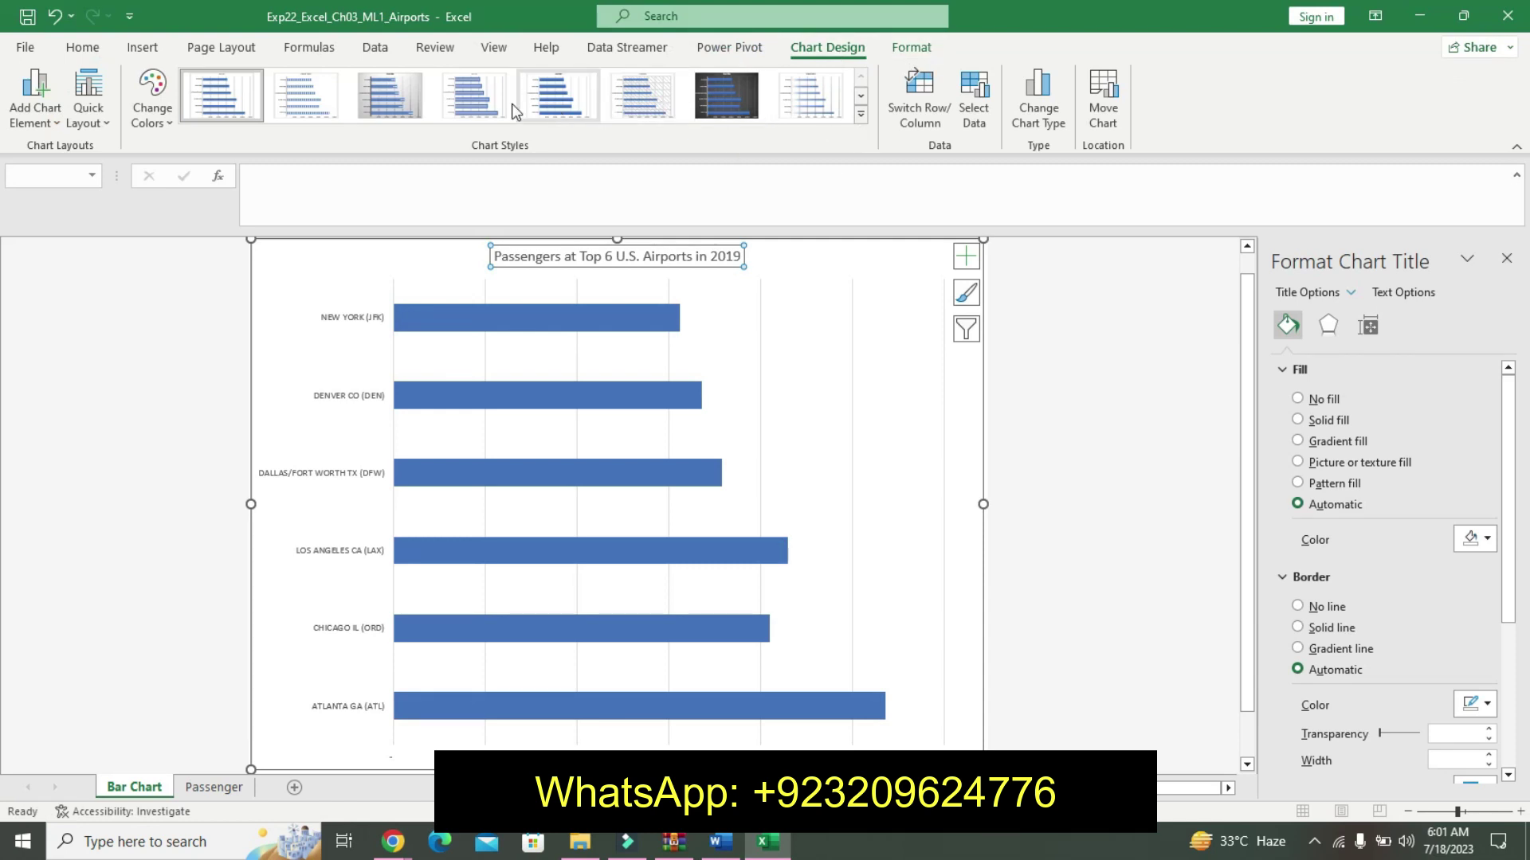
left_click(579, 114)
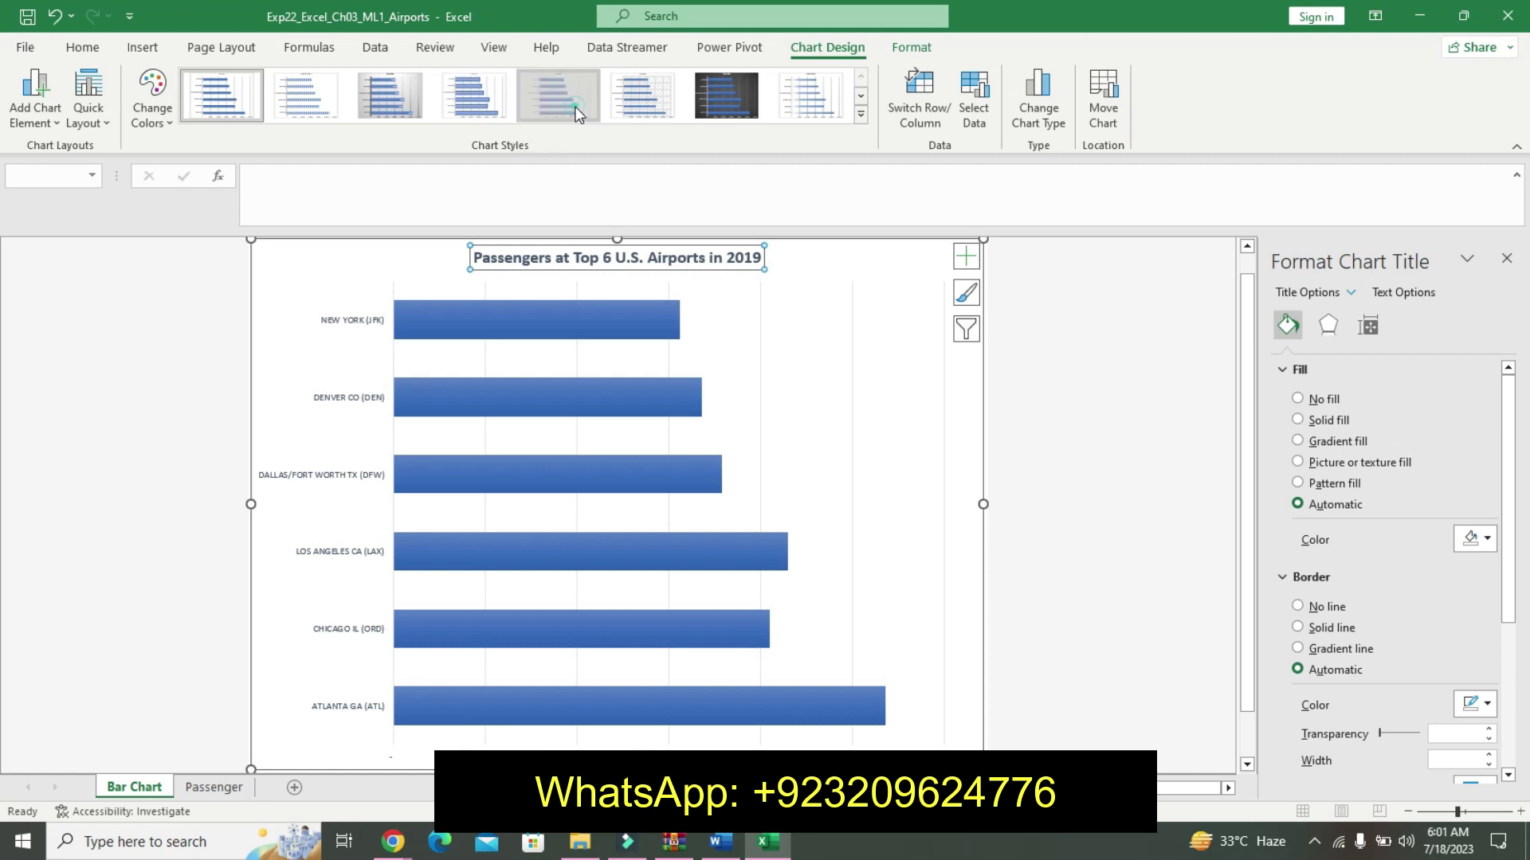
- Give the chart the alt text 'Atlanta had the most passengers.' through View Alt Text
left_click(718, 842)
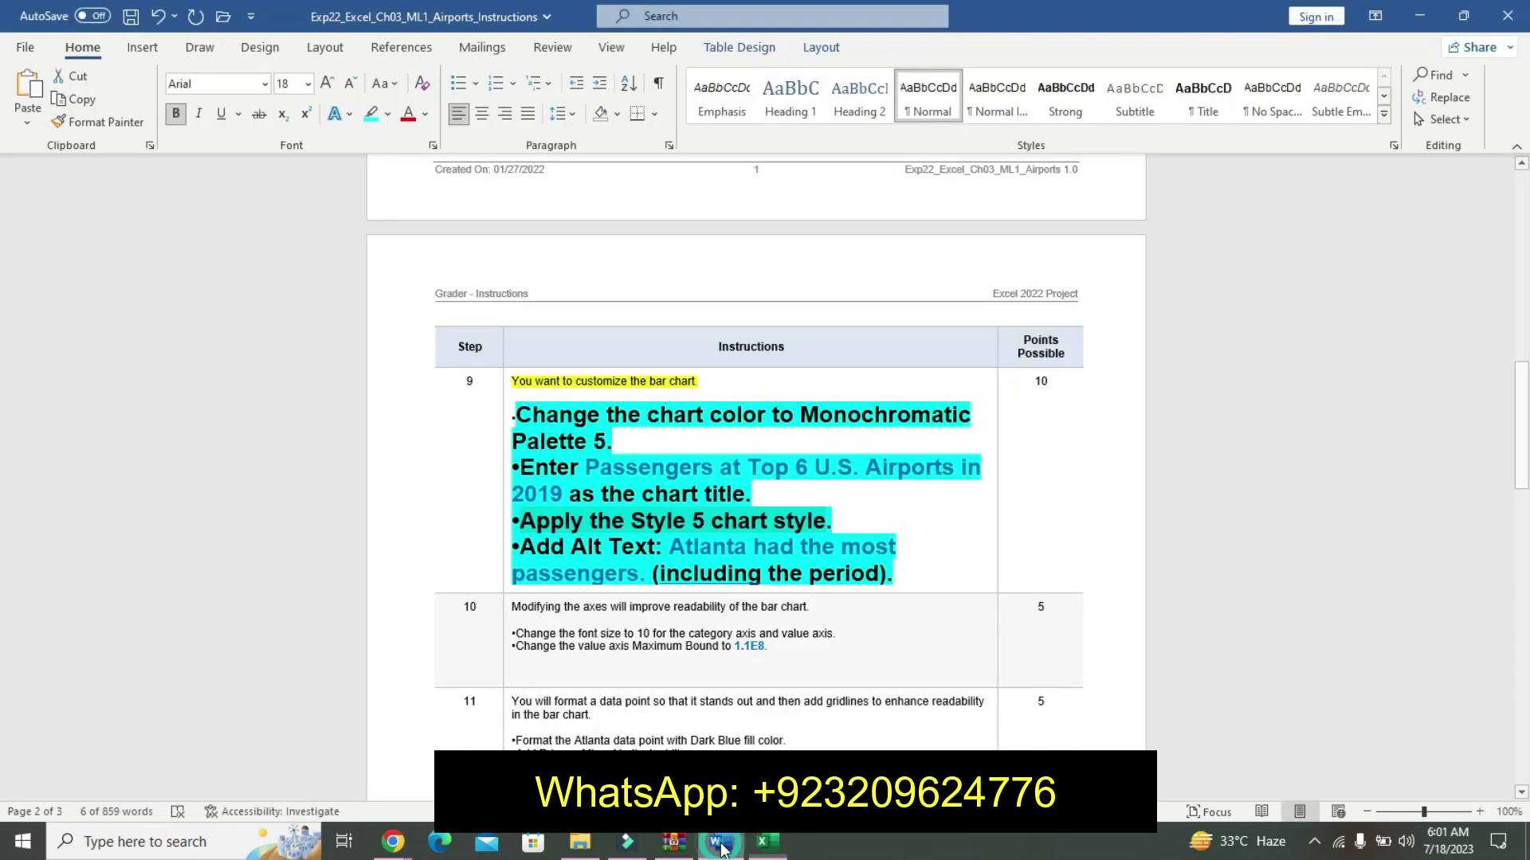
left_click(522, 568)
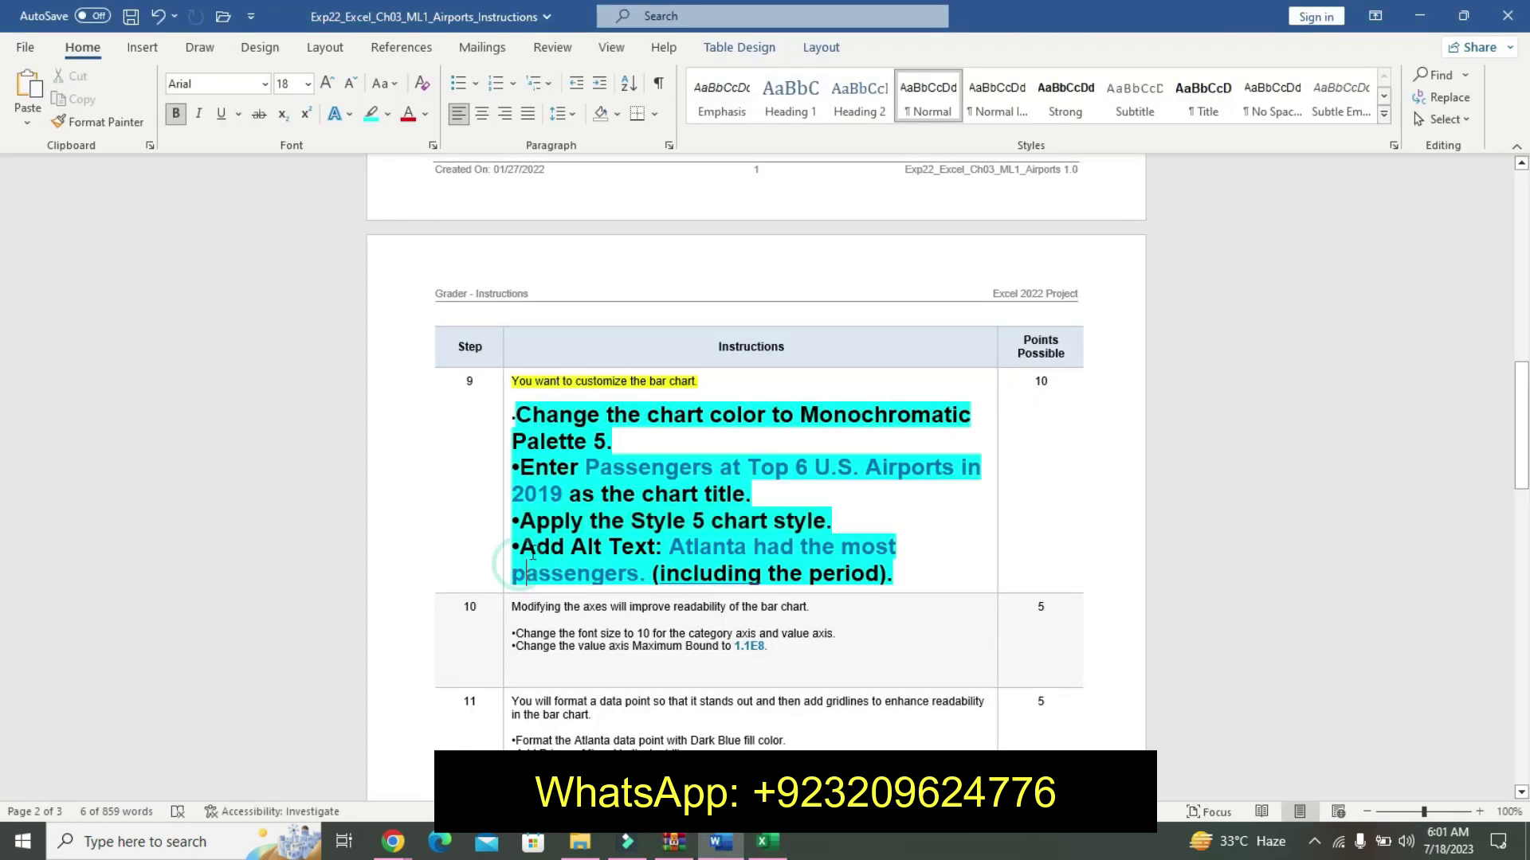
left_click_drag(678, 552, 654, 573)
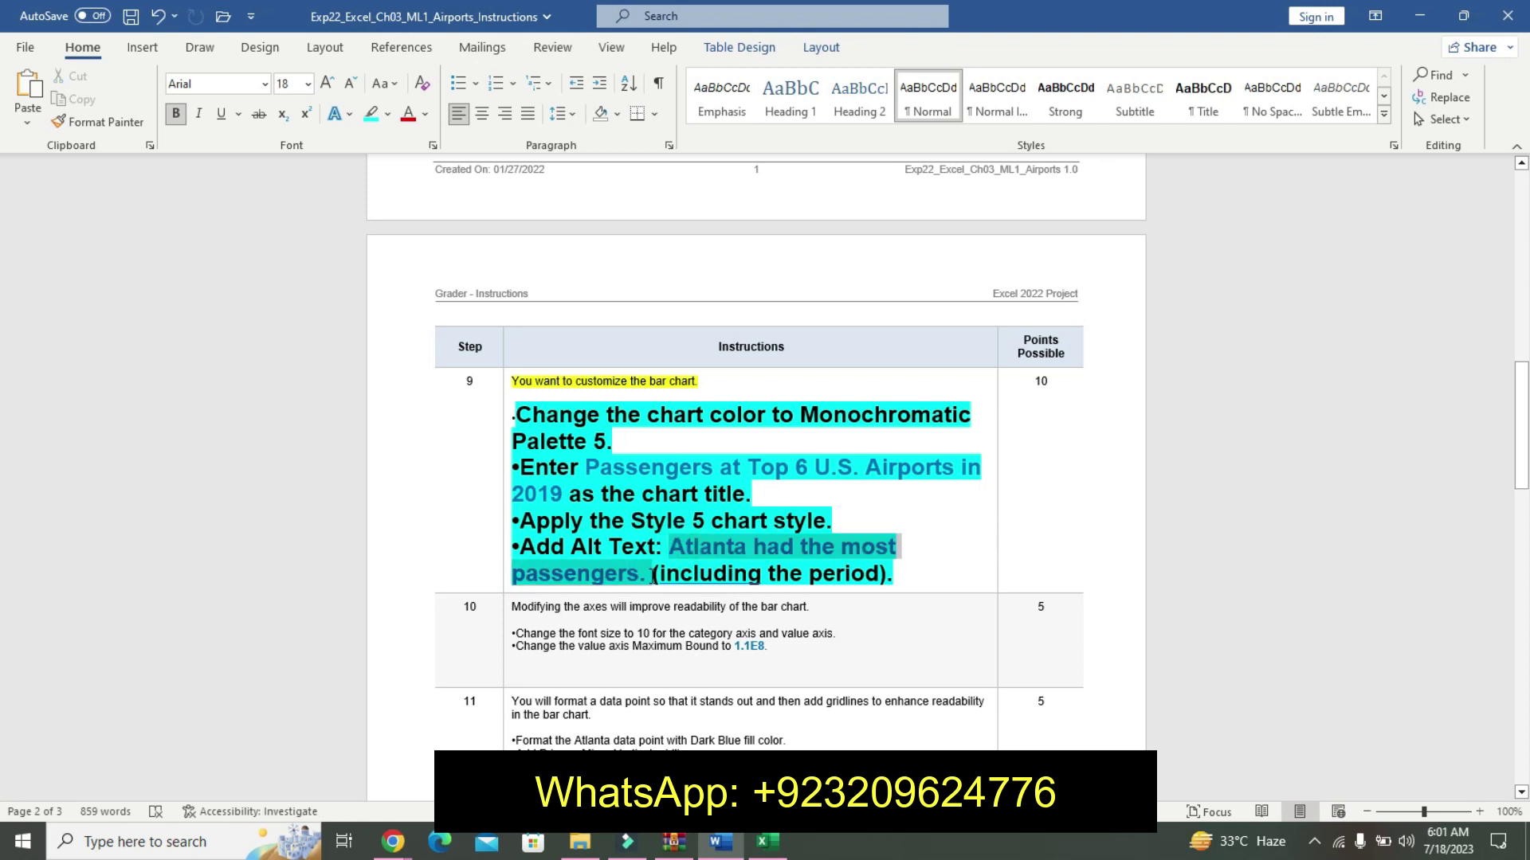
left_click(762, 845)
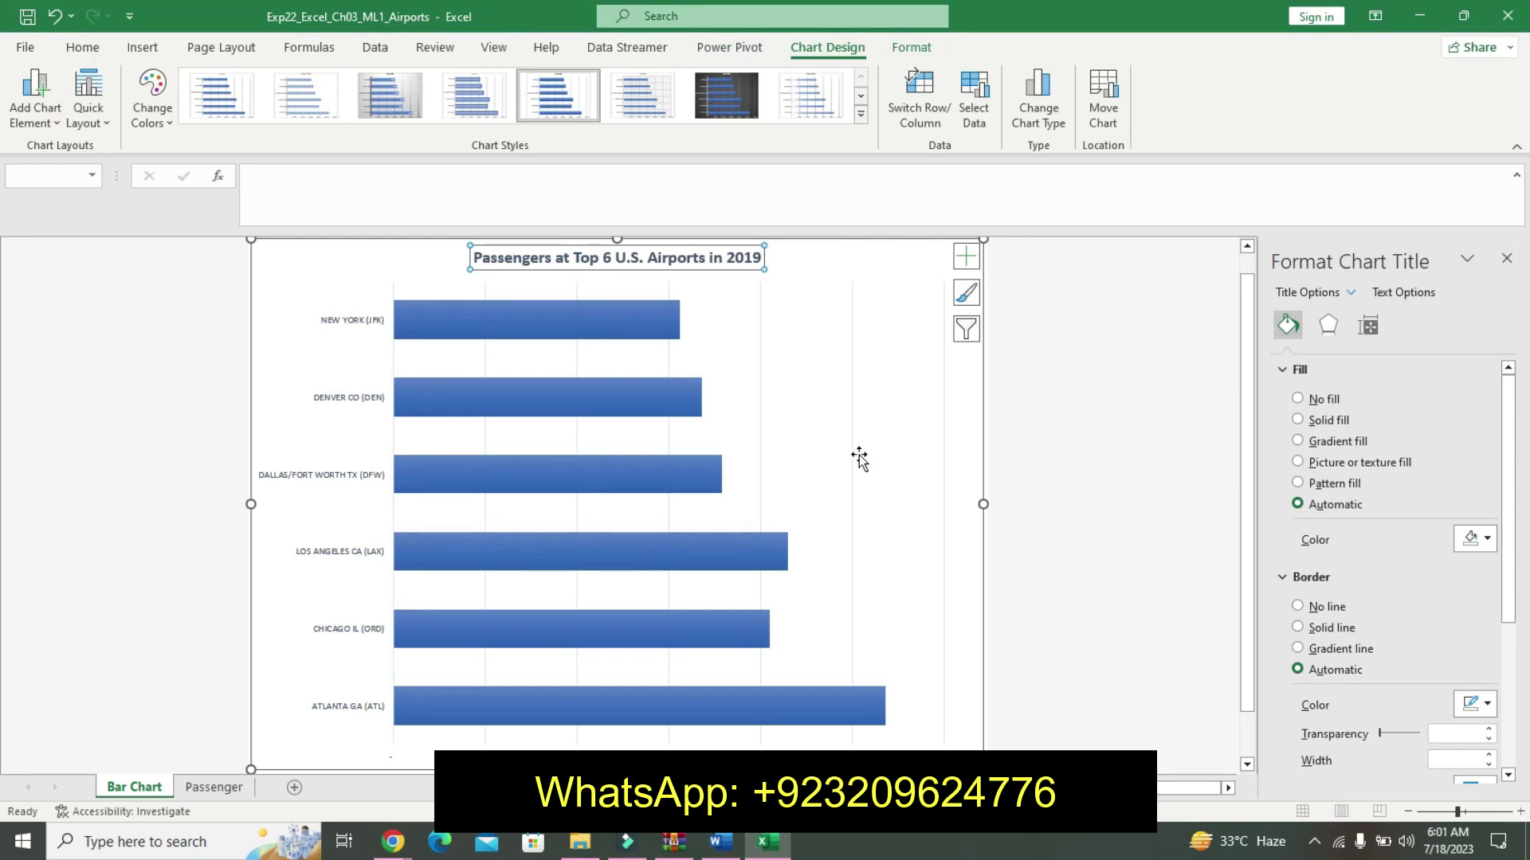
right_click(858, 458)
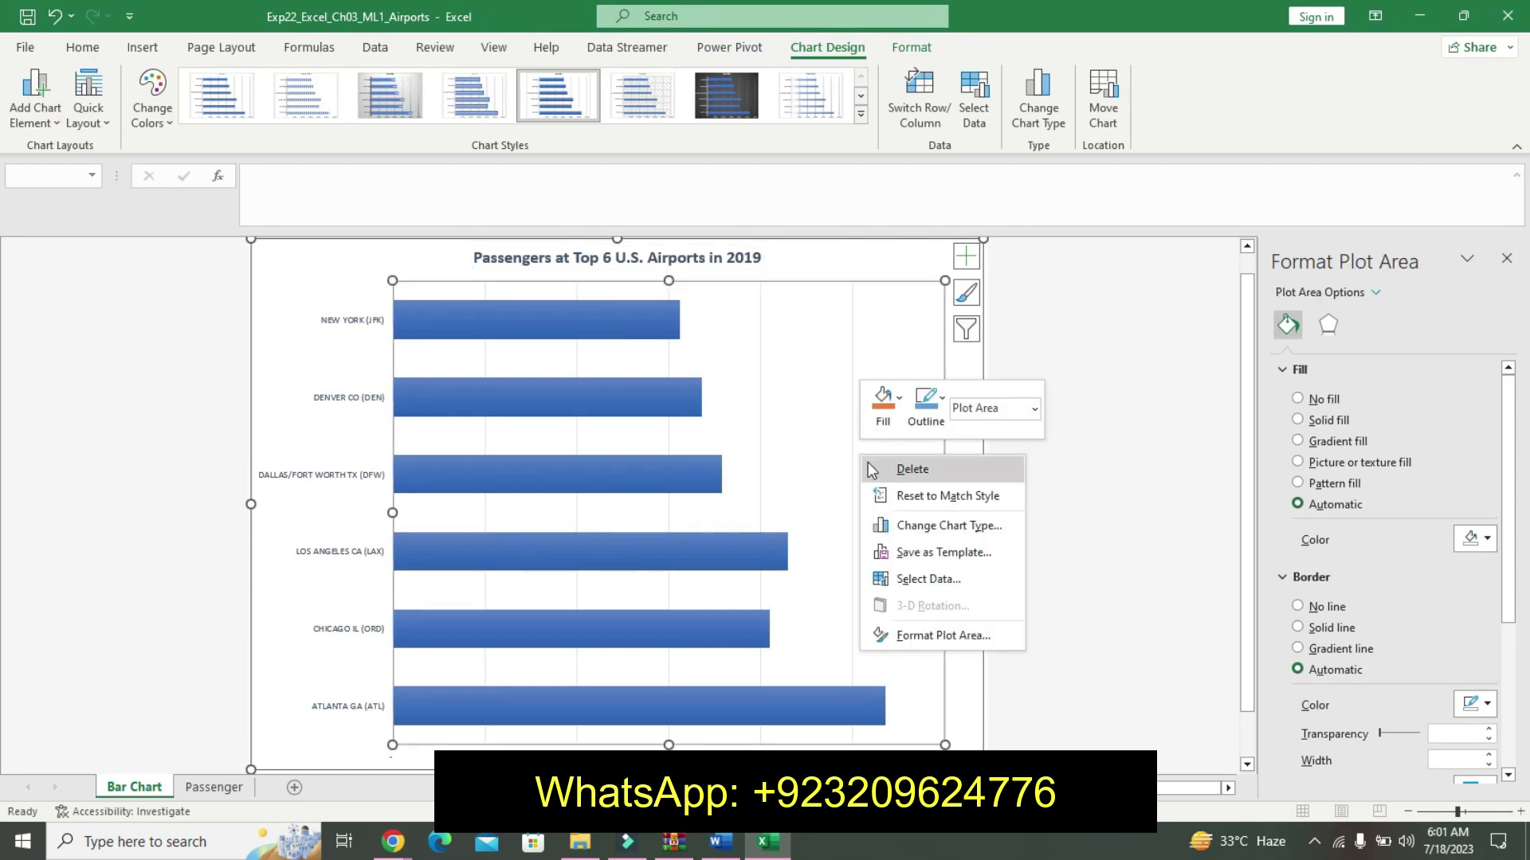
left_click(836, 264)
right_click(836, 264)
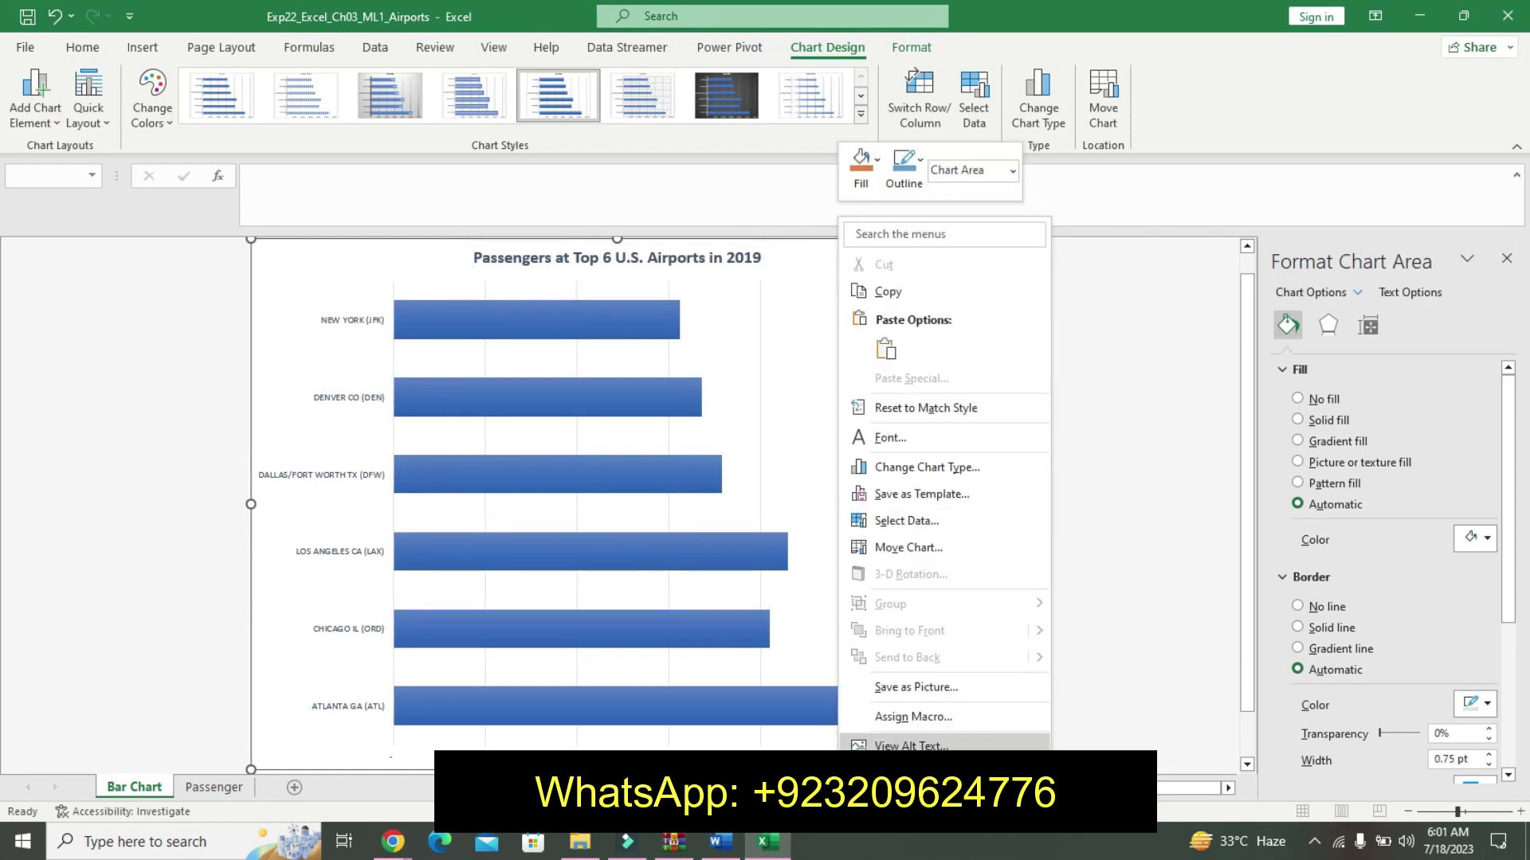
left_click(890, 745)
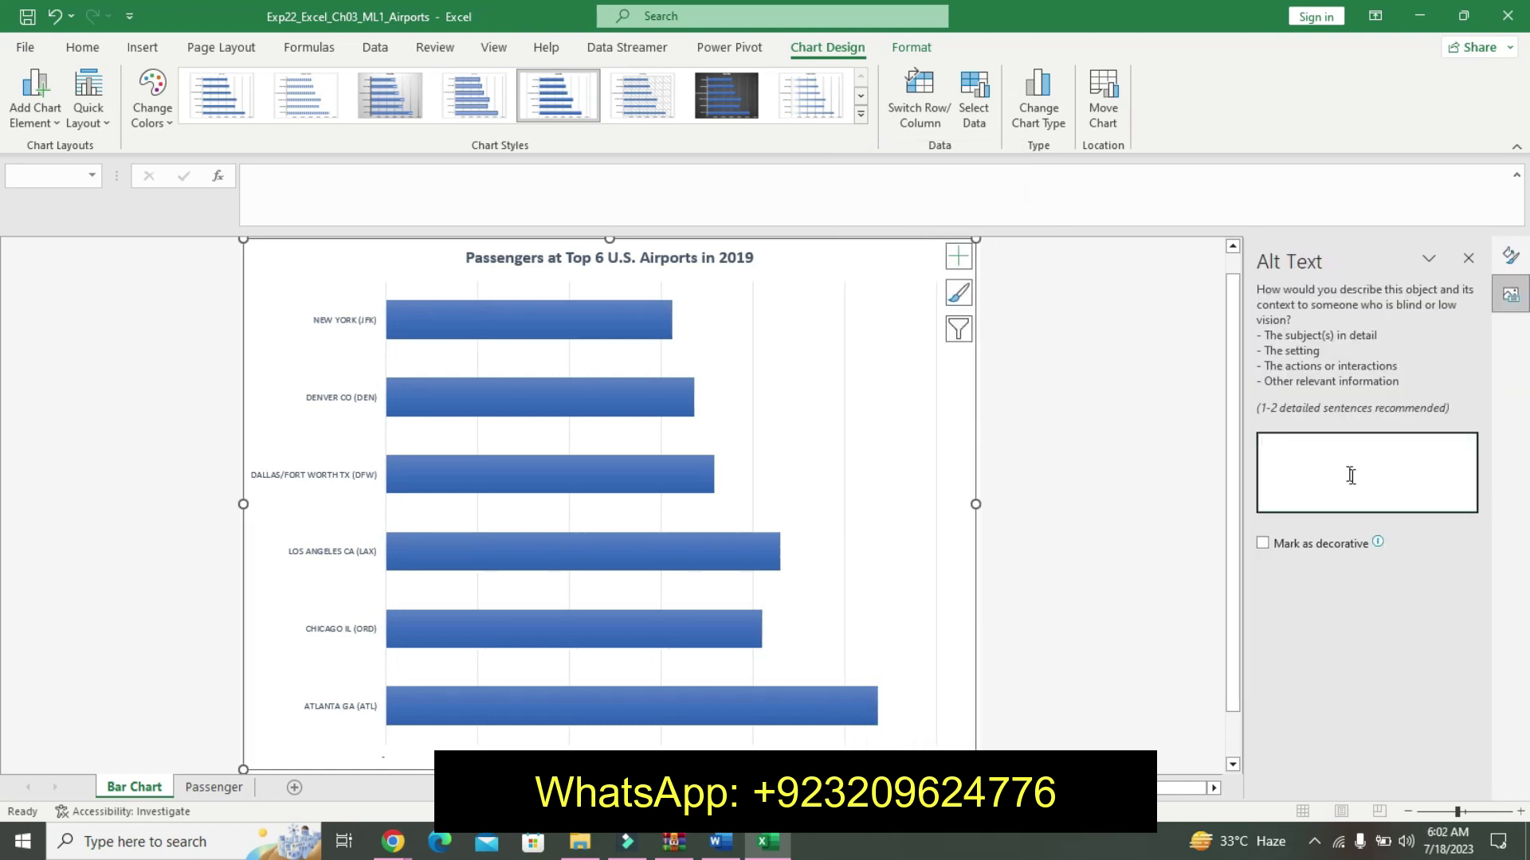
type("Atlanta had the most passengers.")
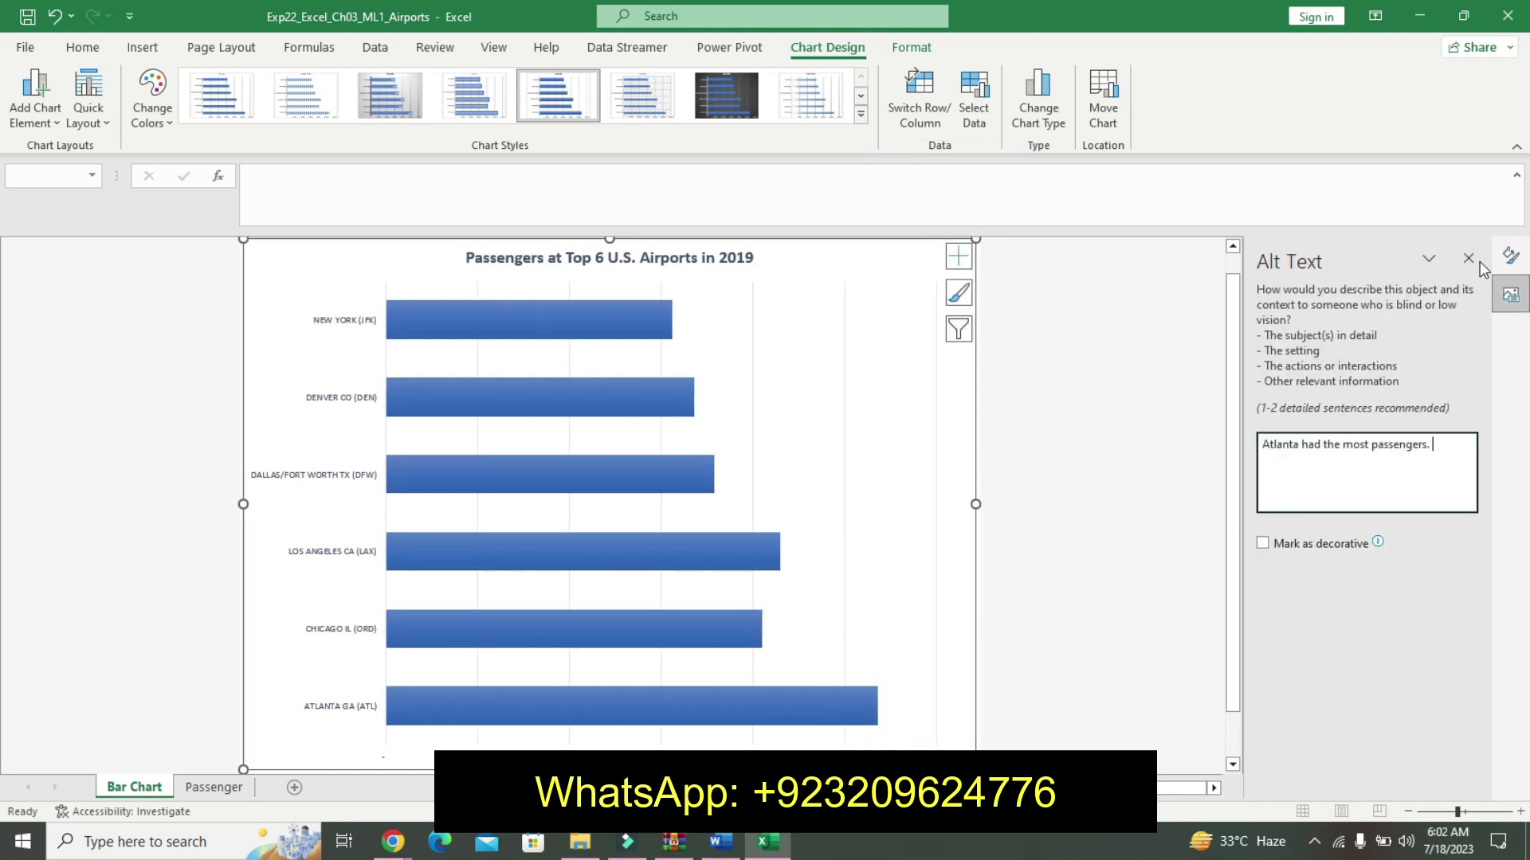
left_click(1470, 260)
mouse_move(719, 842)
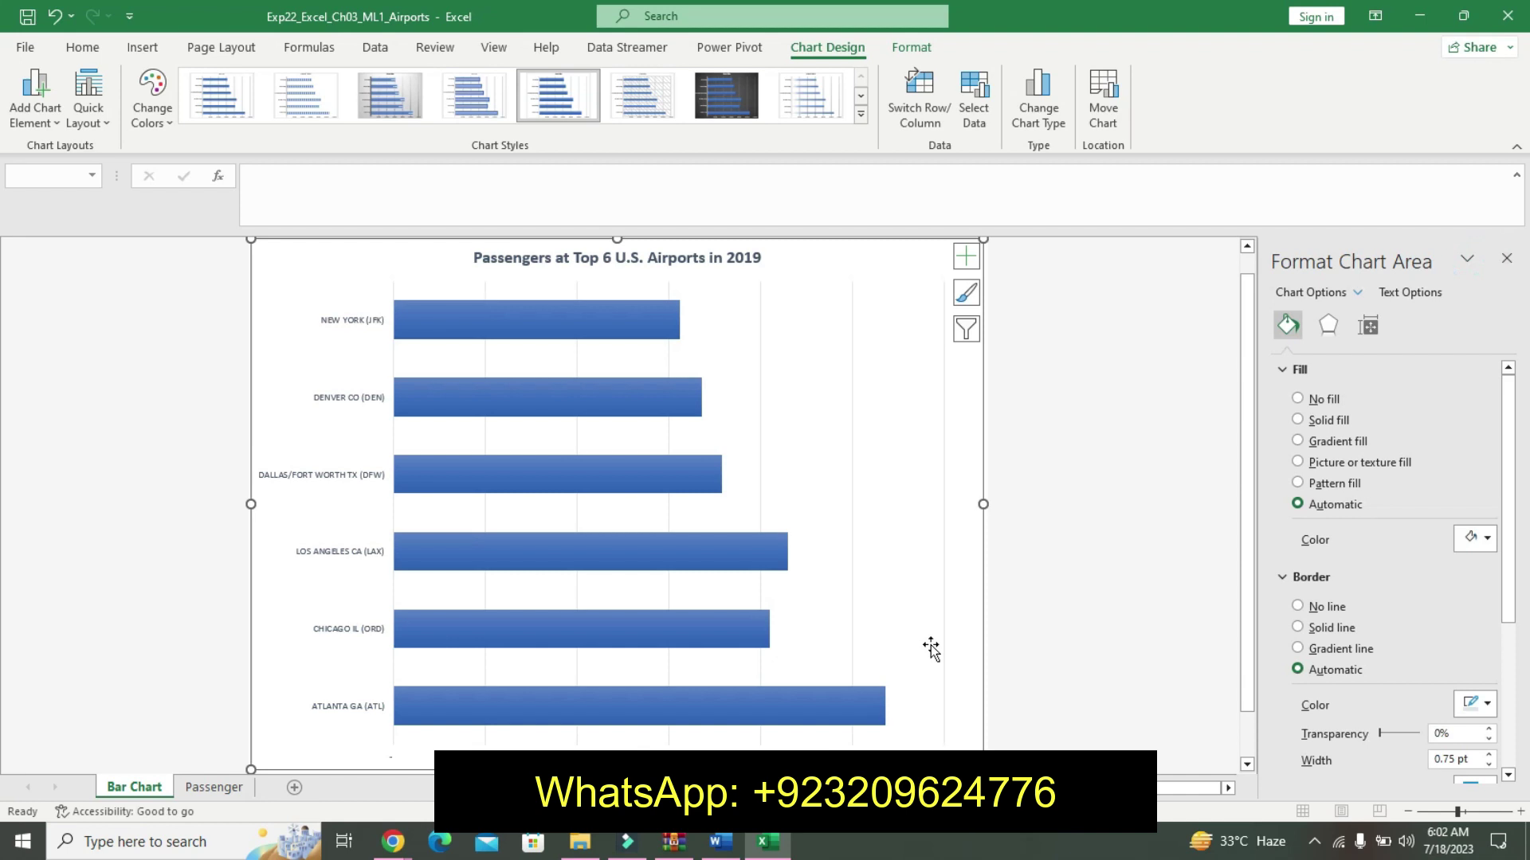
- Highlight step 10's opening line in yellow
left_click(725, 850)
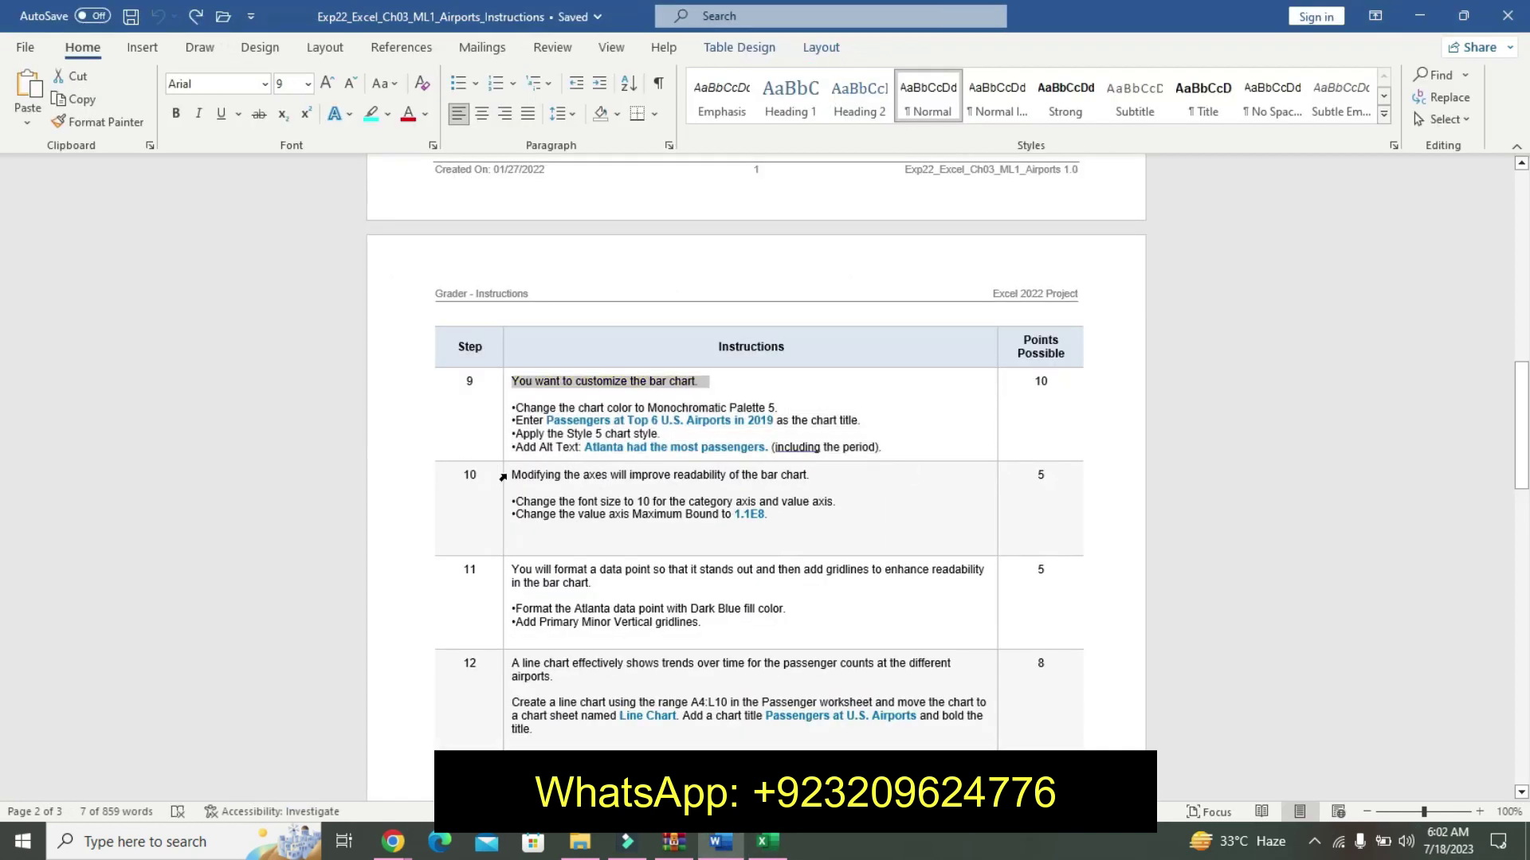
left_click_drag(516, 474, 713, 491)
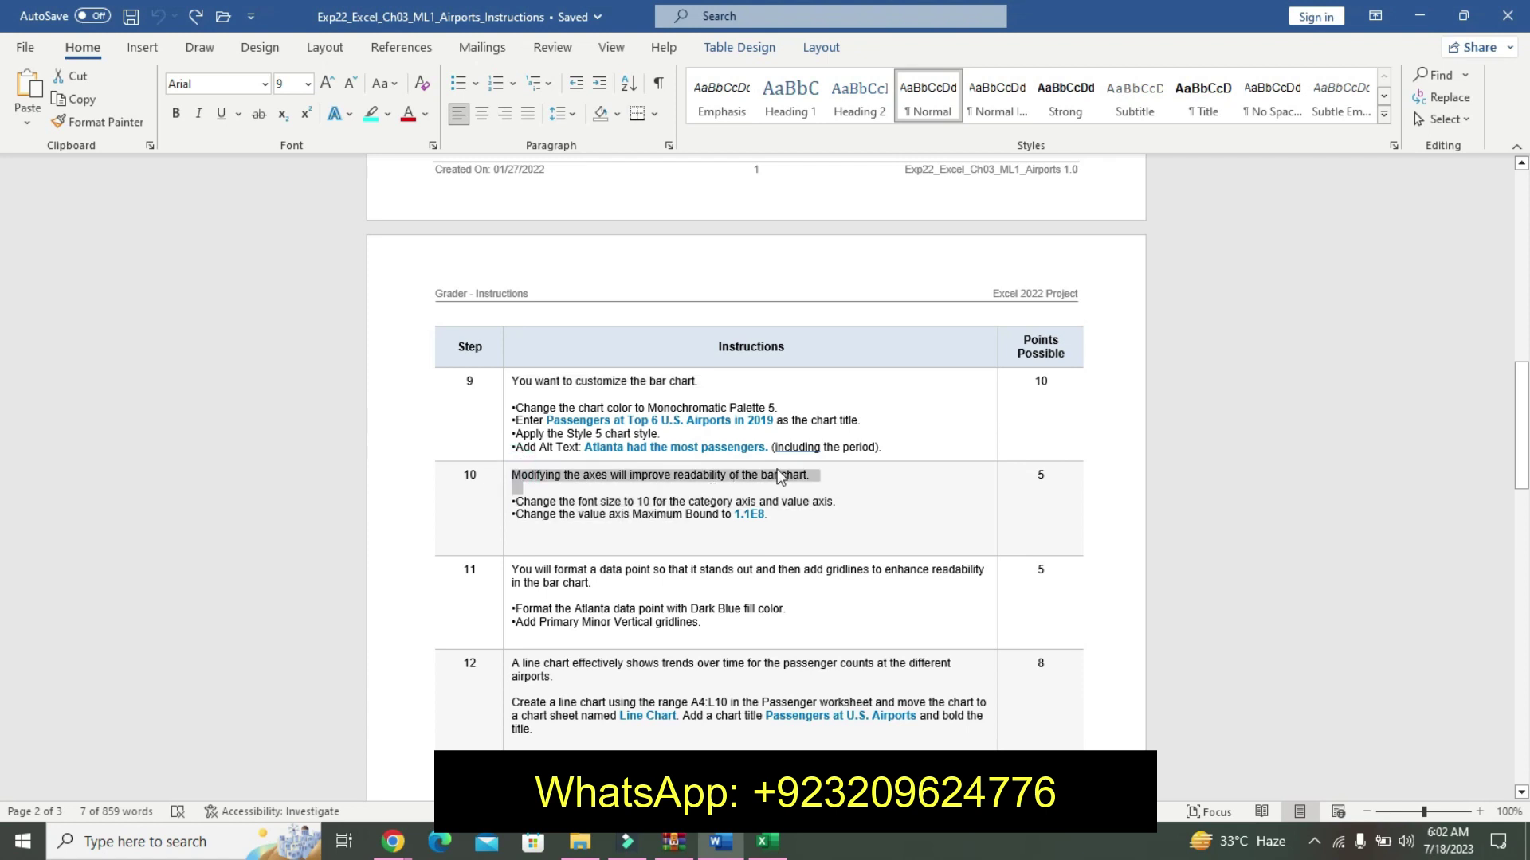
left_click(822, 454)
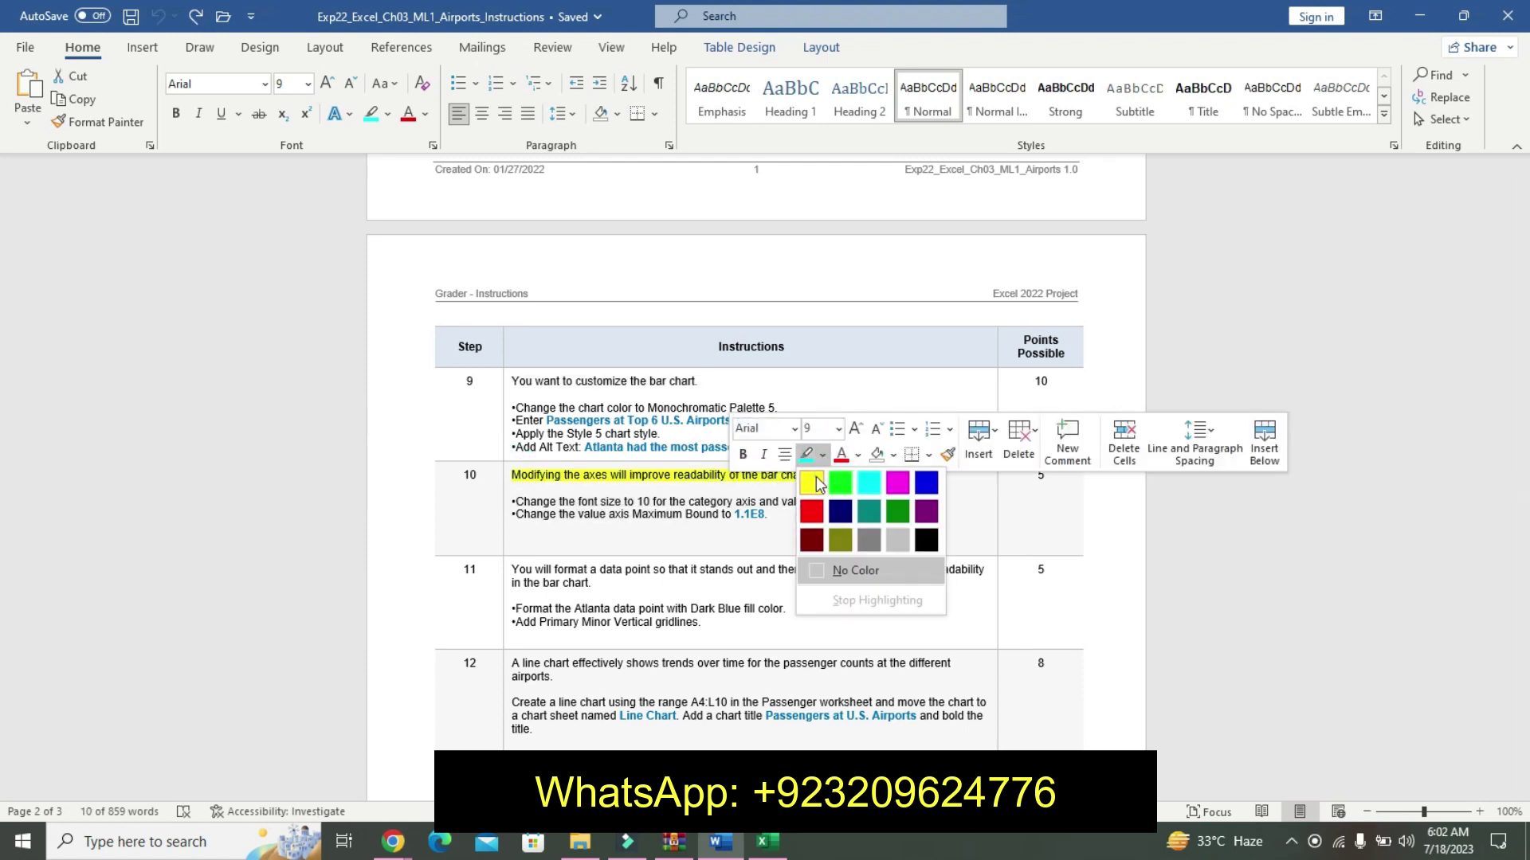
left_click(816, 477)
- Make step 10's two bullets 20 pt bold with turquoise highlight, then return to Excel
left_click_drag(514, 502, 793, 516)
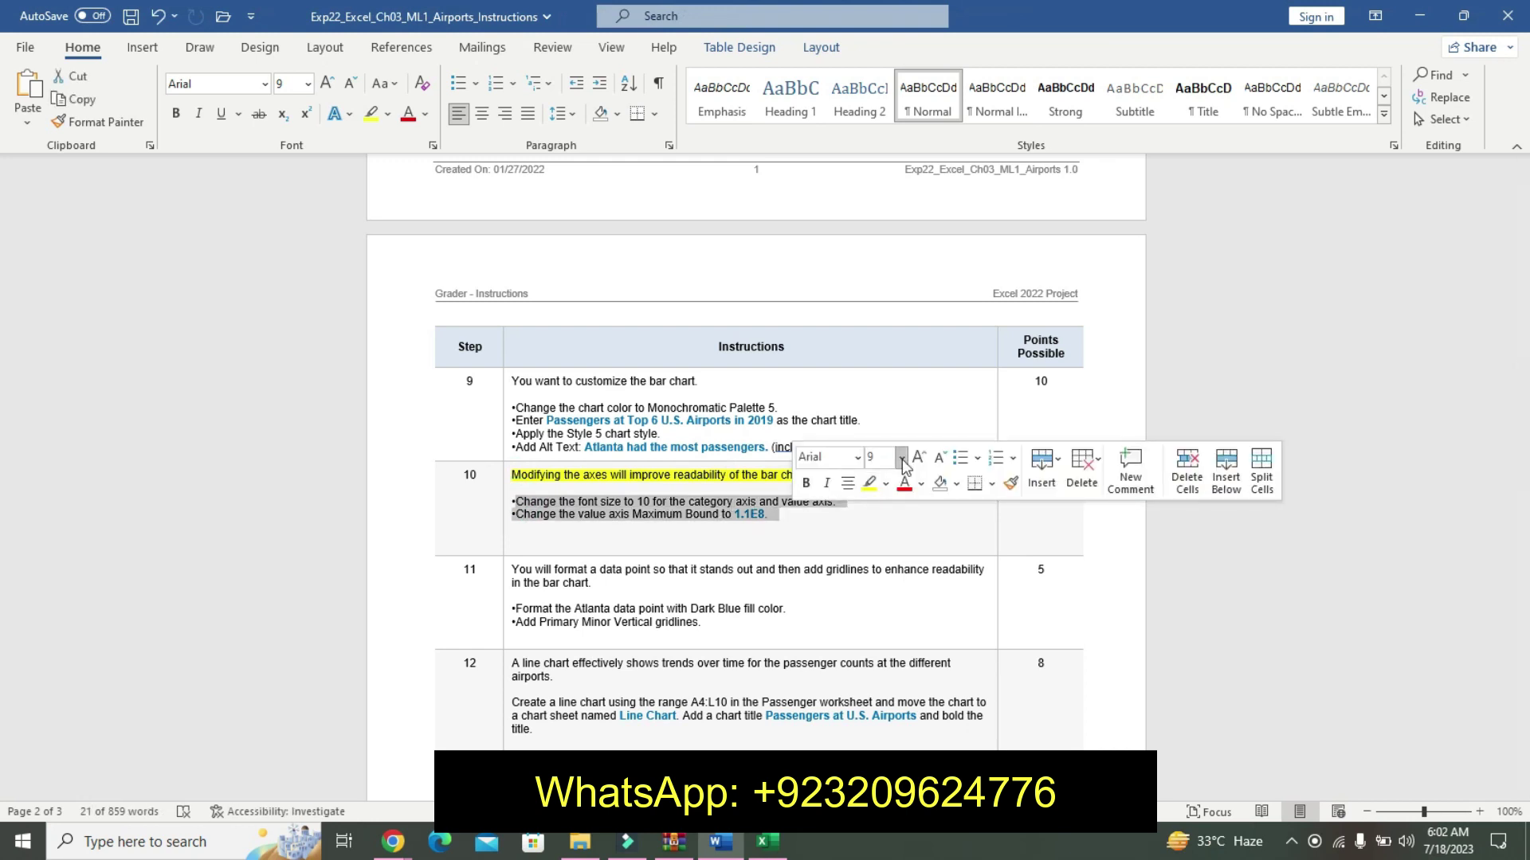
left_click(903, 466)
left_click(891, 327)
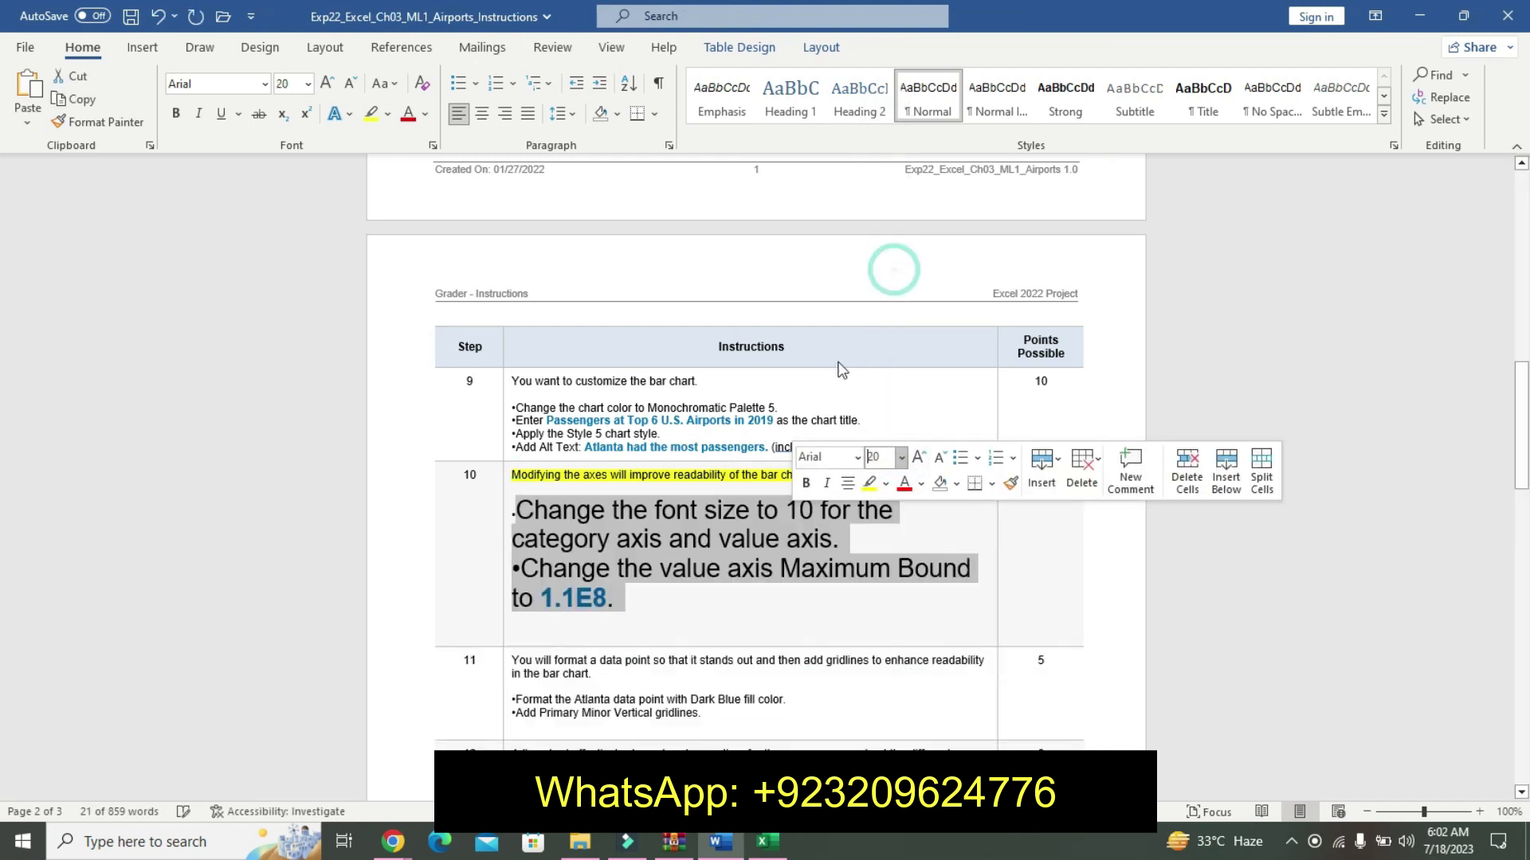
left_click(806, 483)
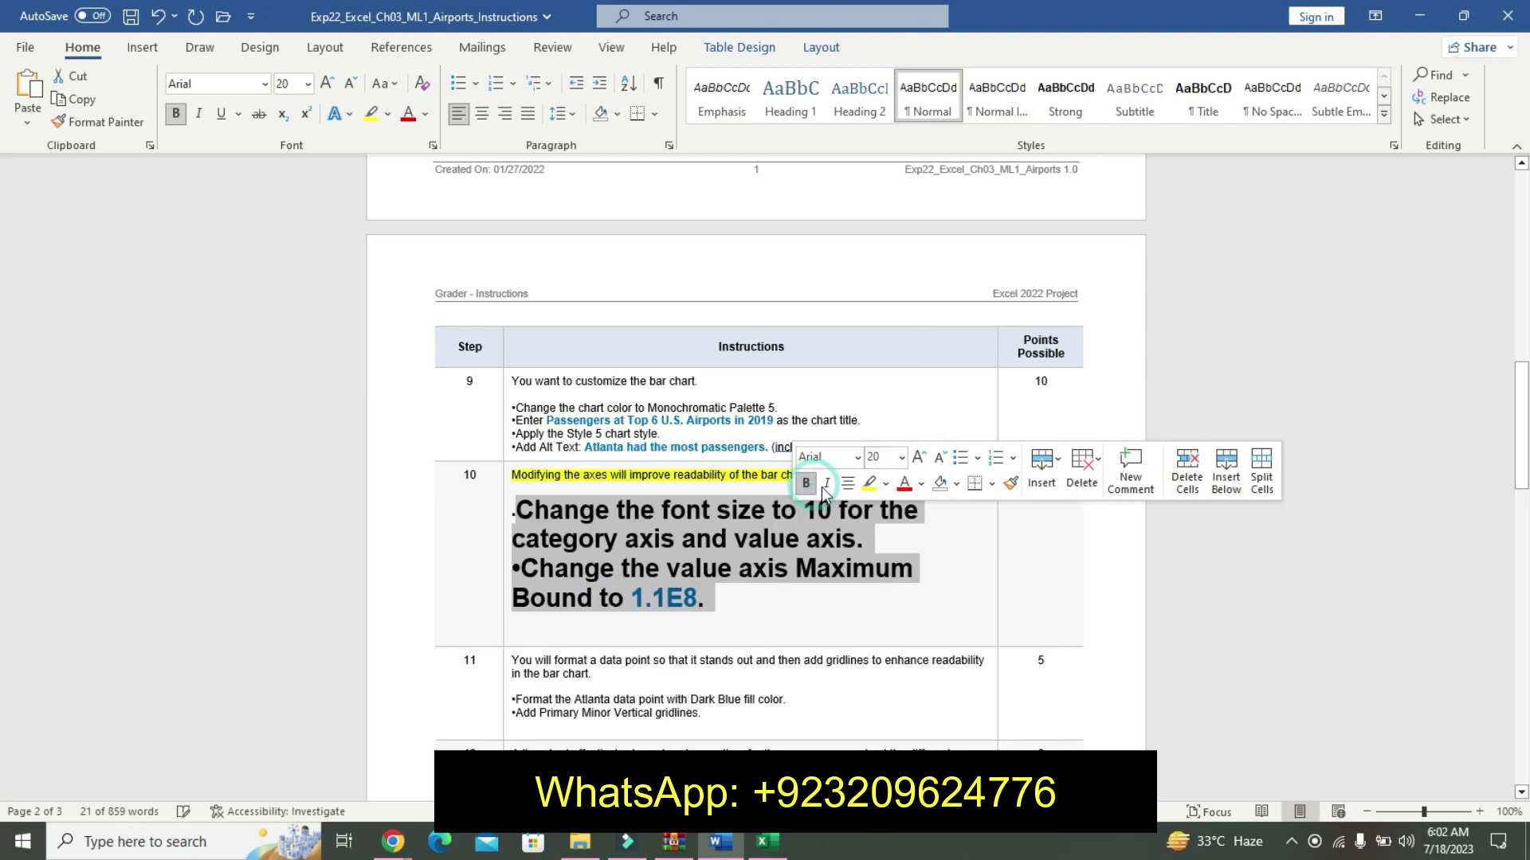
left_click(885, 483)
left_click(931, 516)
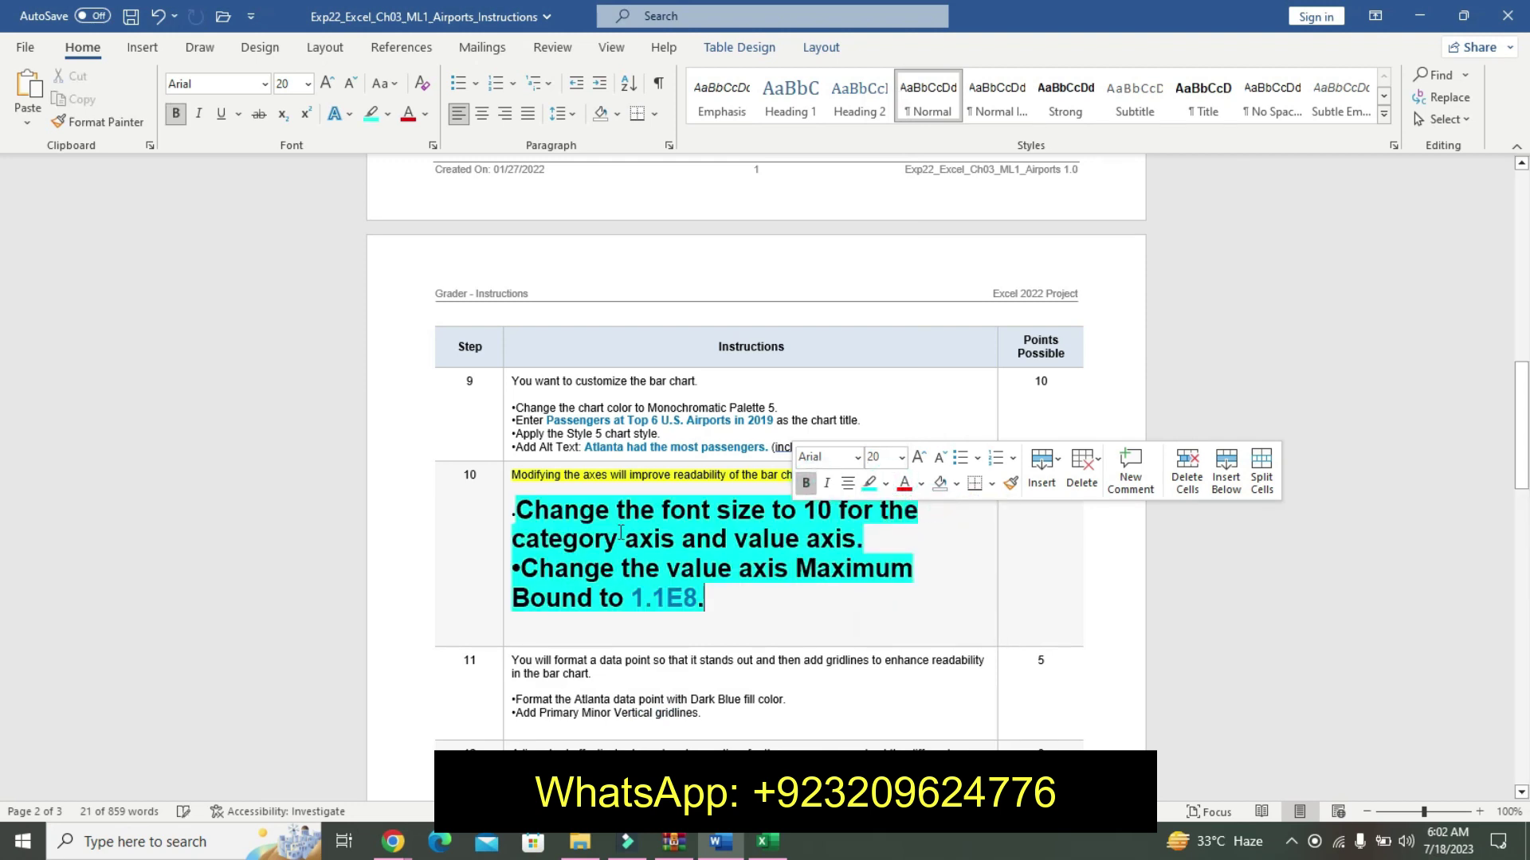
left_click_drag(550, 514, 797, 534)
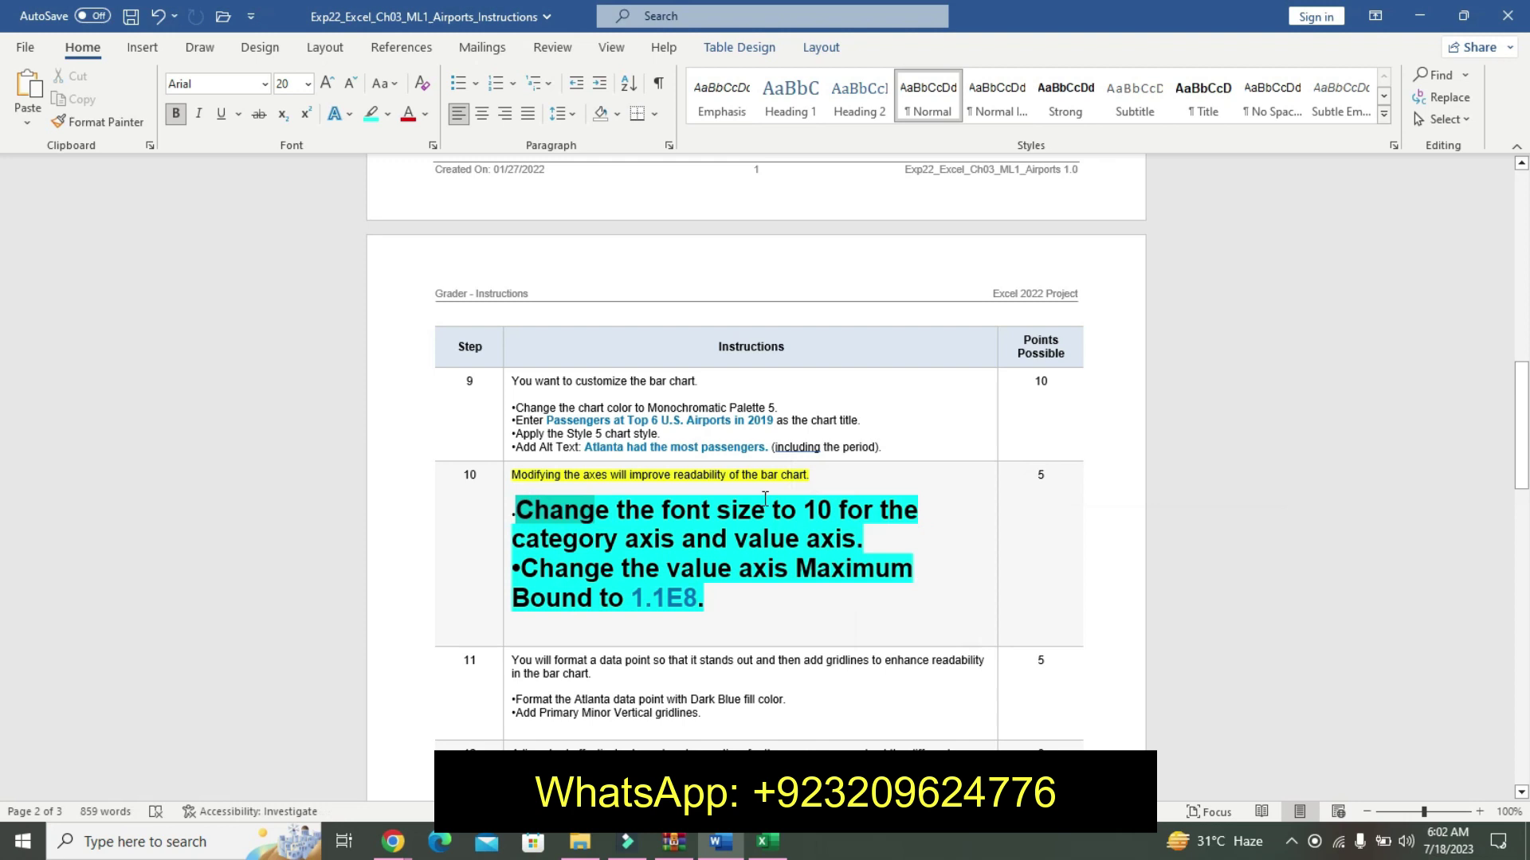
left_click_drag(802, 527, 862, 538)
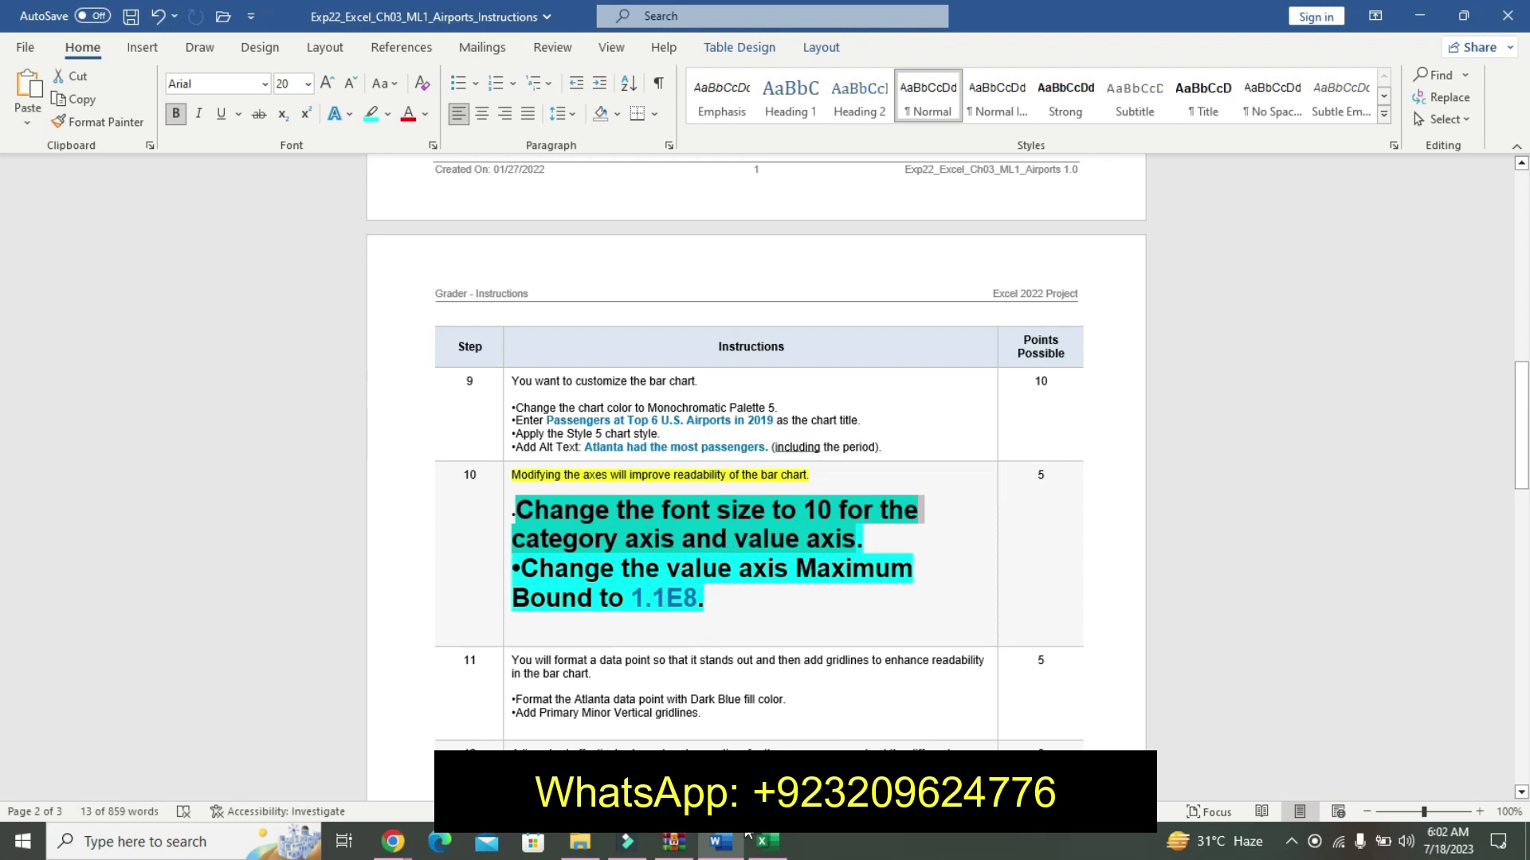
left_click(767, 842)
- Set the airport-name category axis labels and the value axis labels to 10 pt
left_click(360, 481)
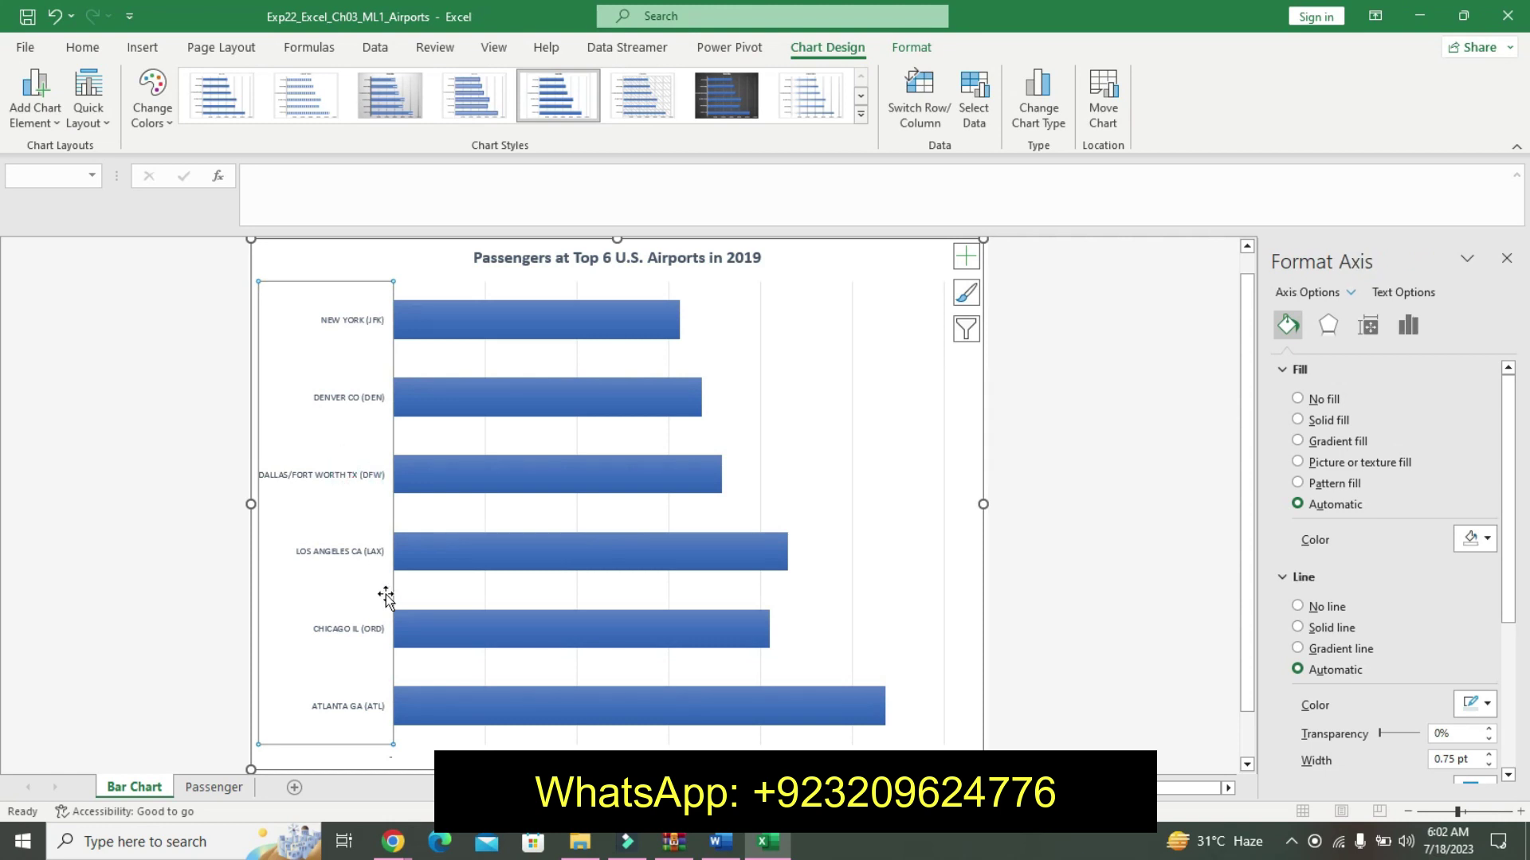
left_click(426, 749)
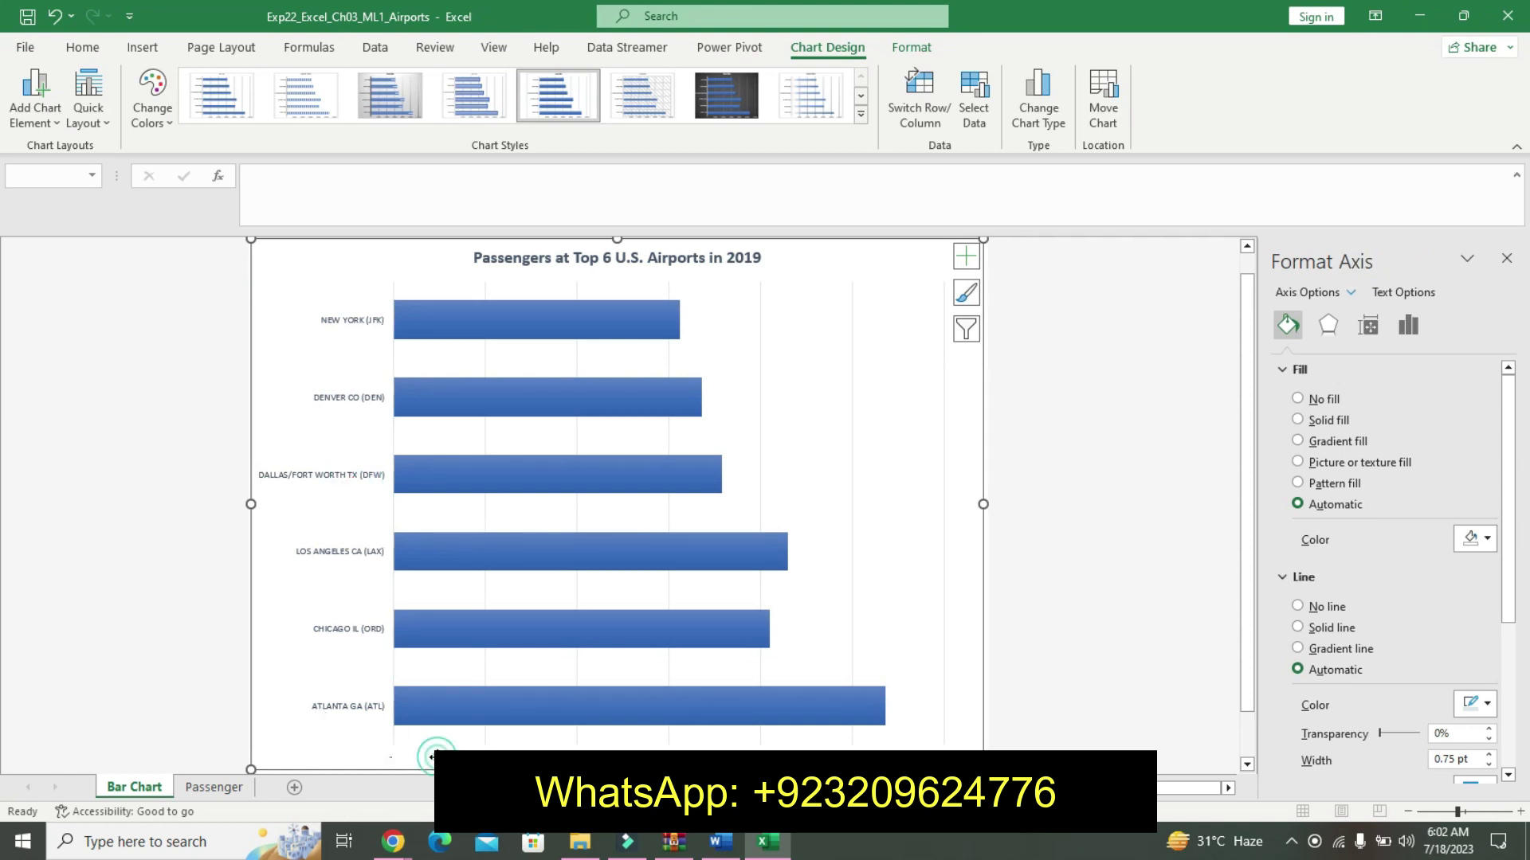
left_click(371, 716)
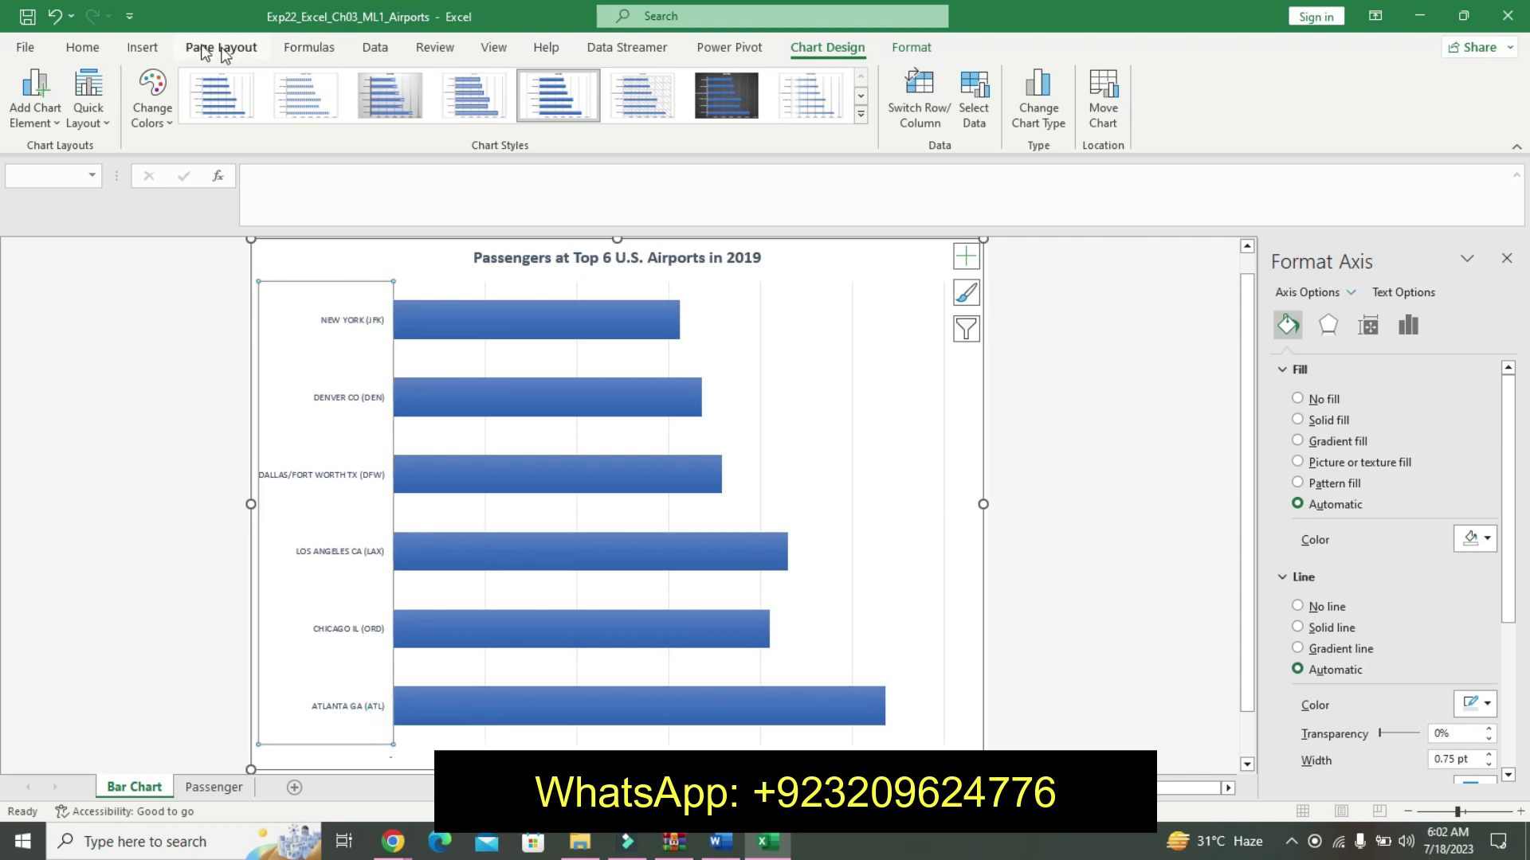
left_click(83, 48)
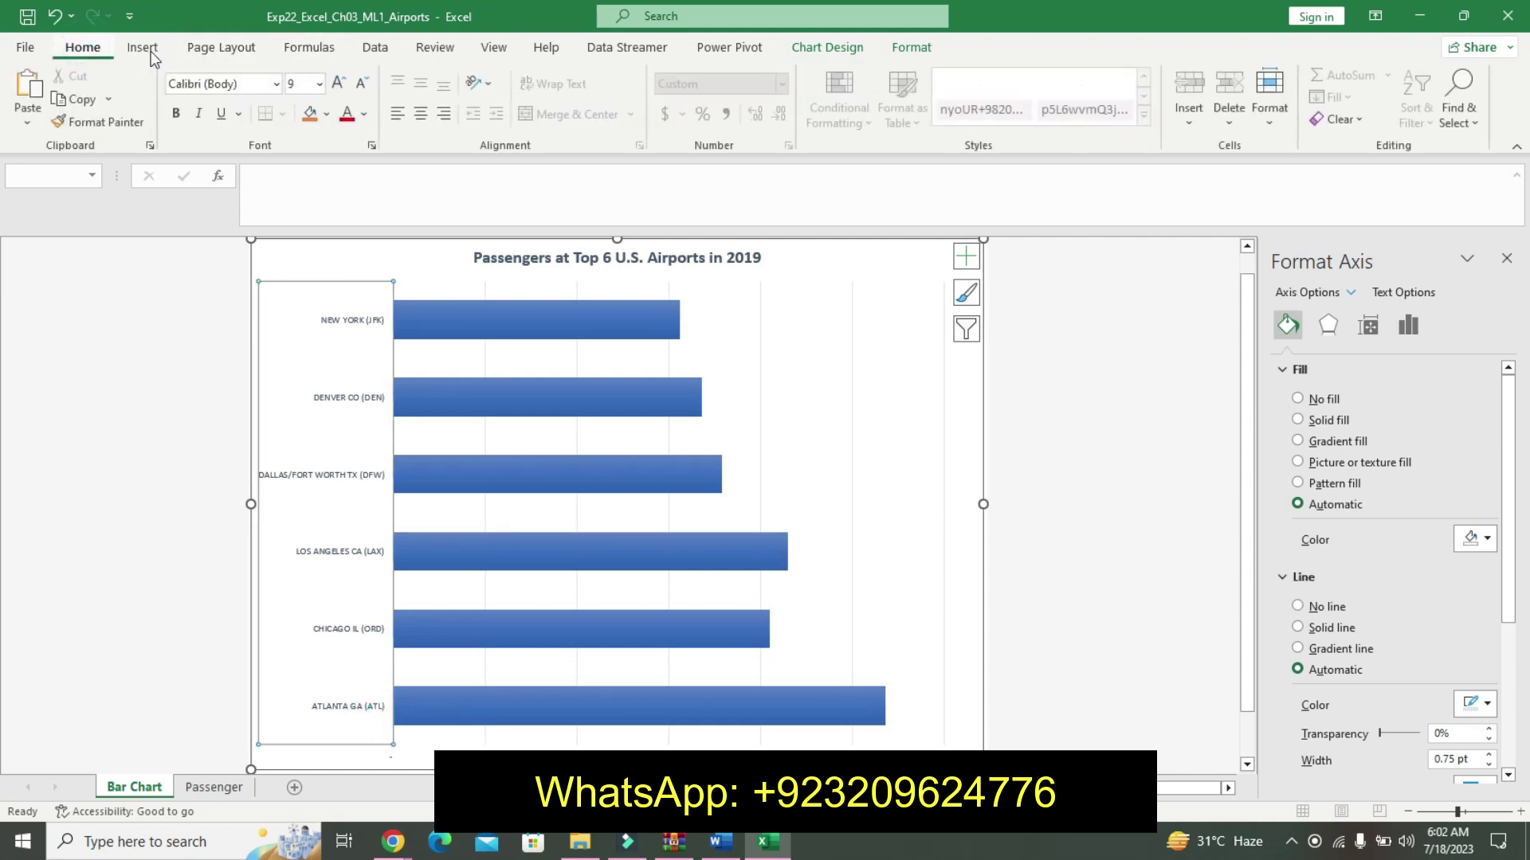
left_click(321, 83)
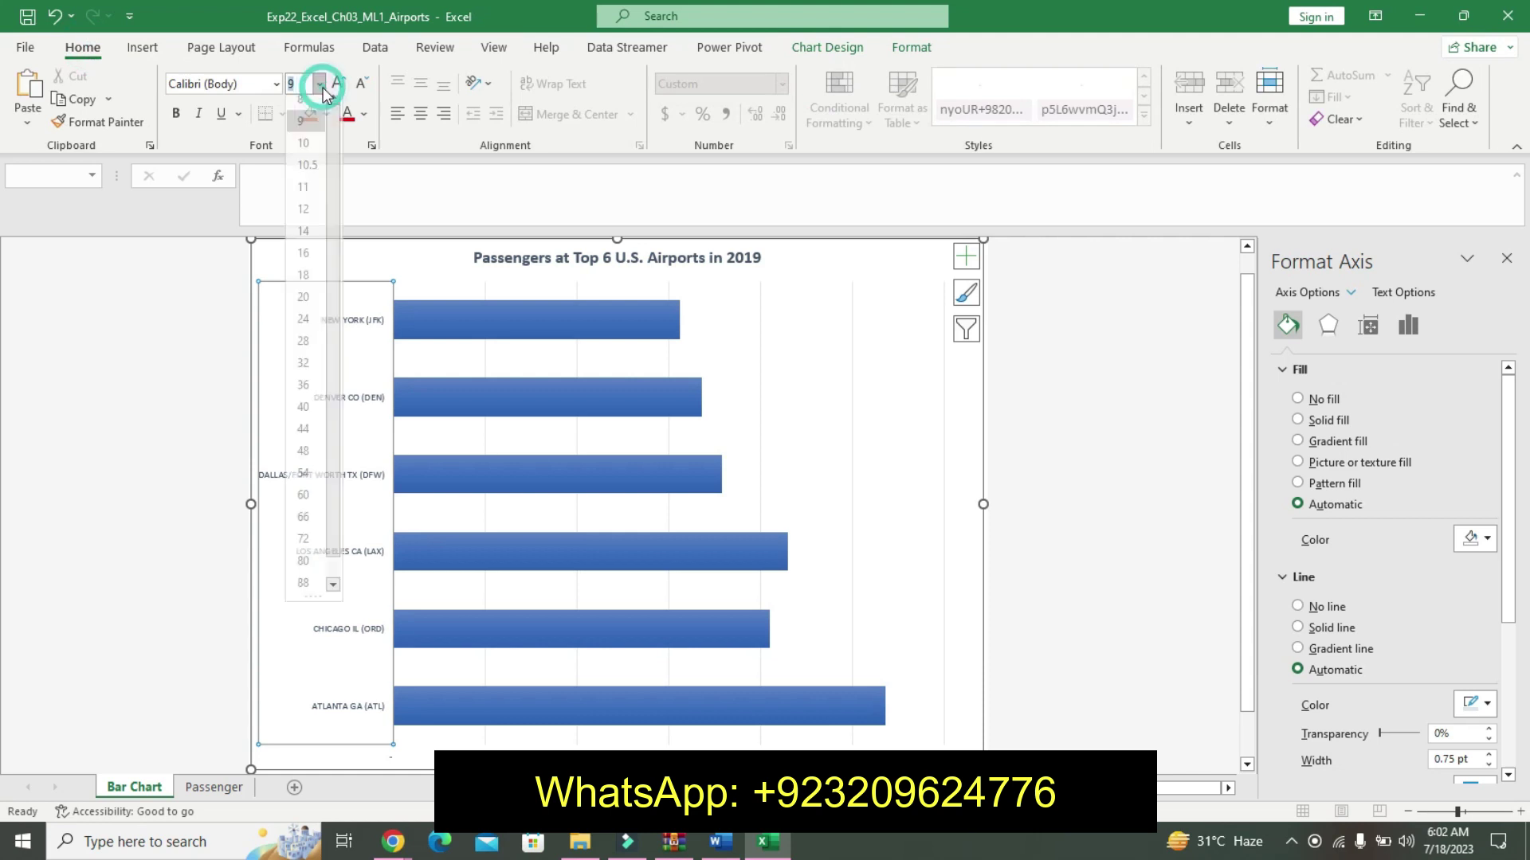
left_click(311, 158)
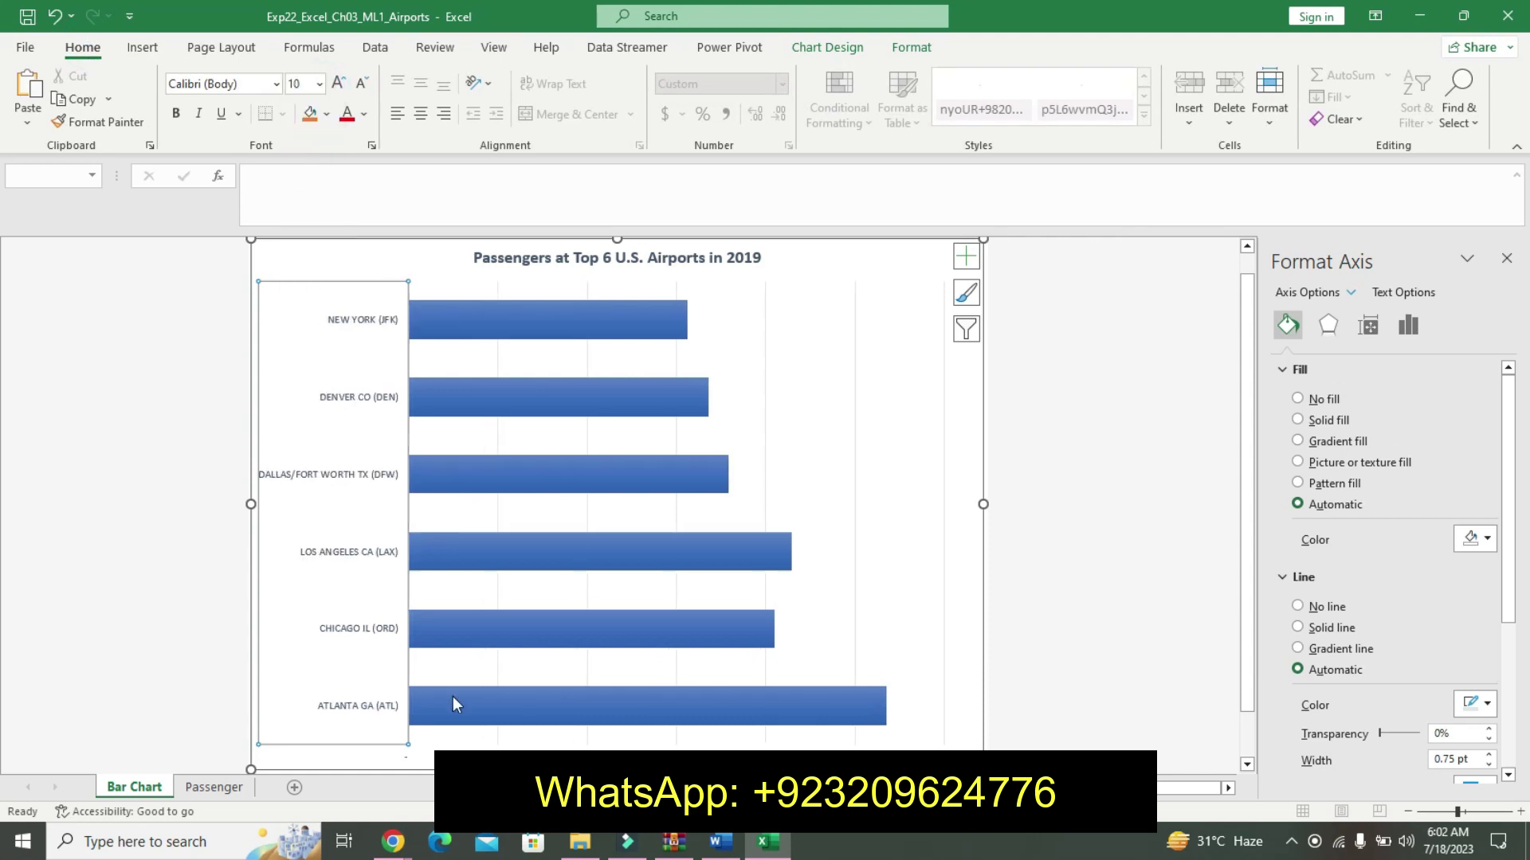
left_click(494, 747)
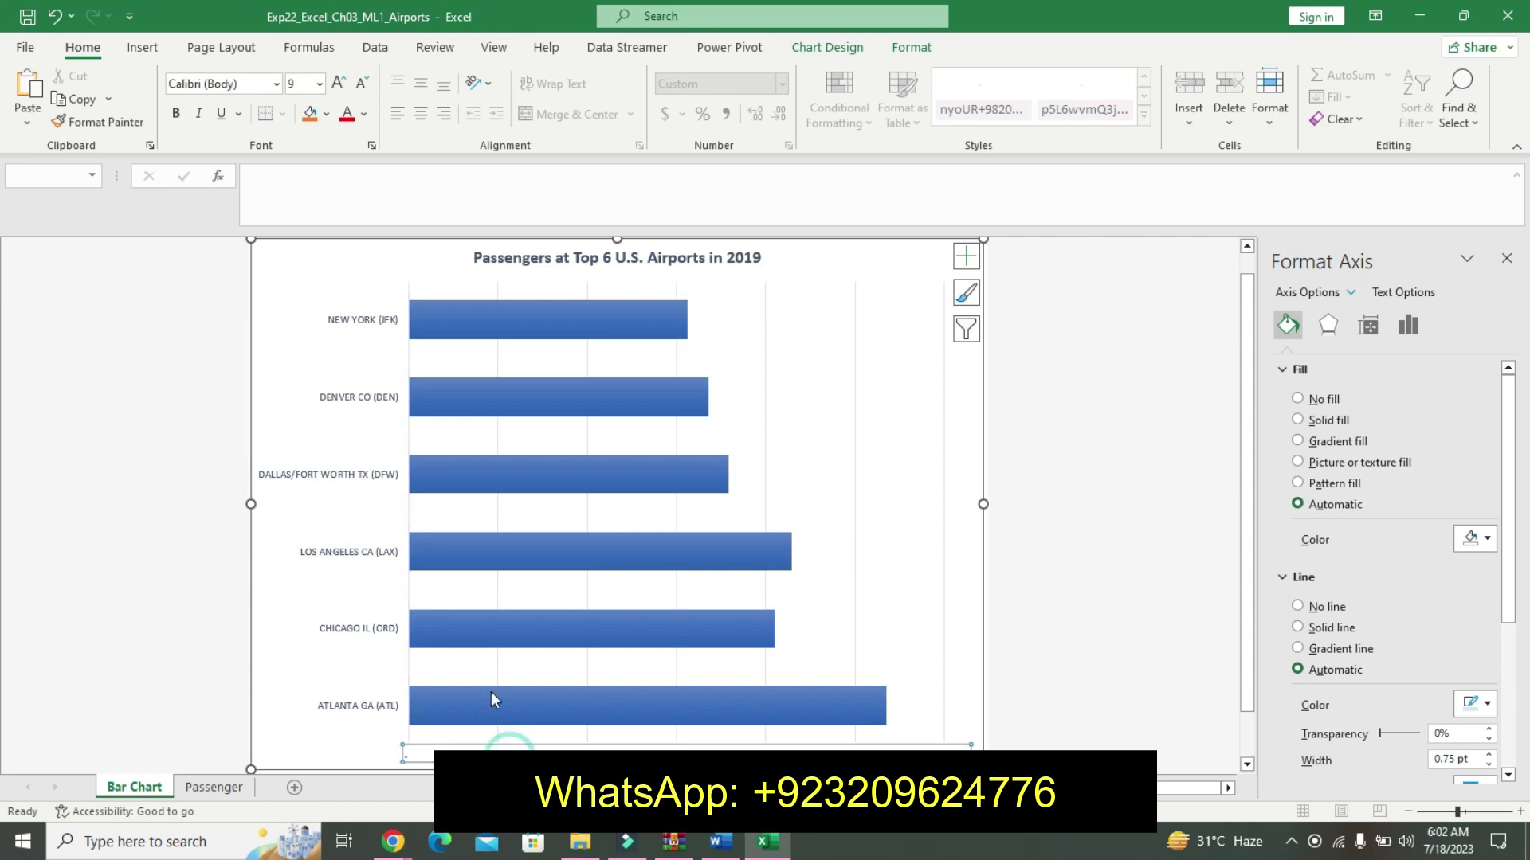
left_click(317, 84)
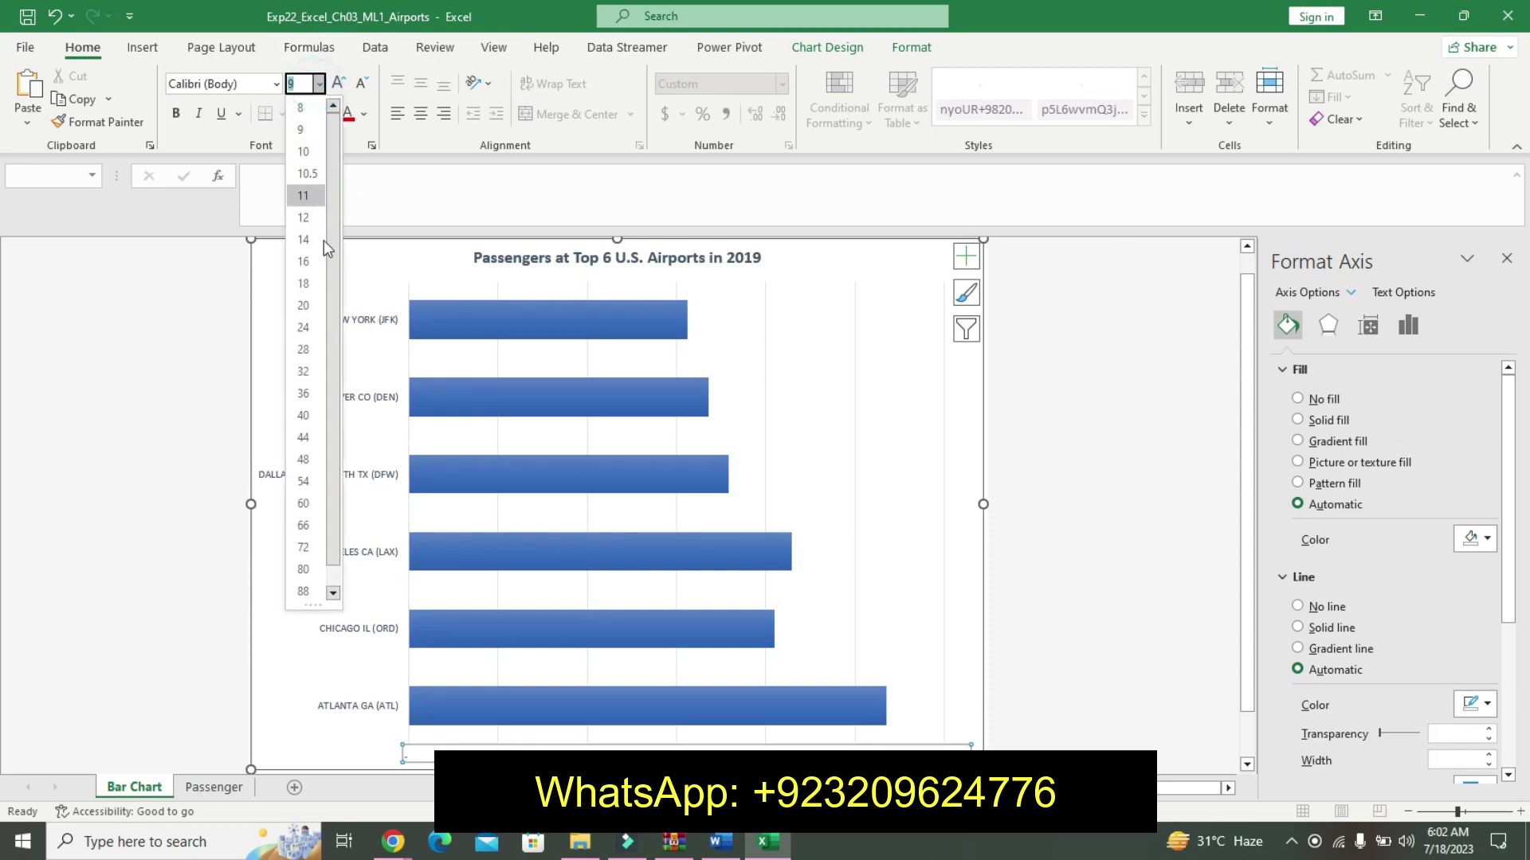
left_click(317, 150)
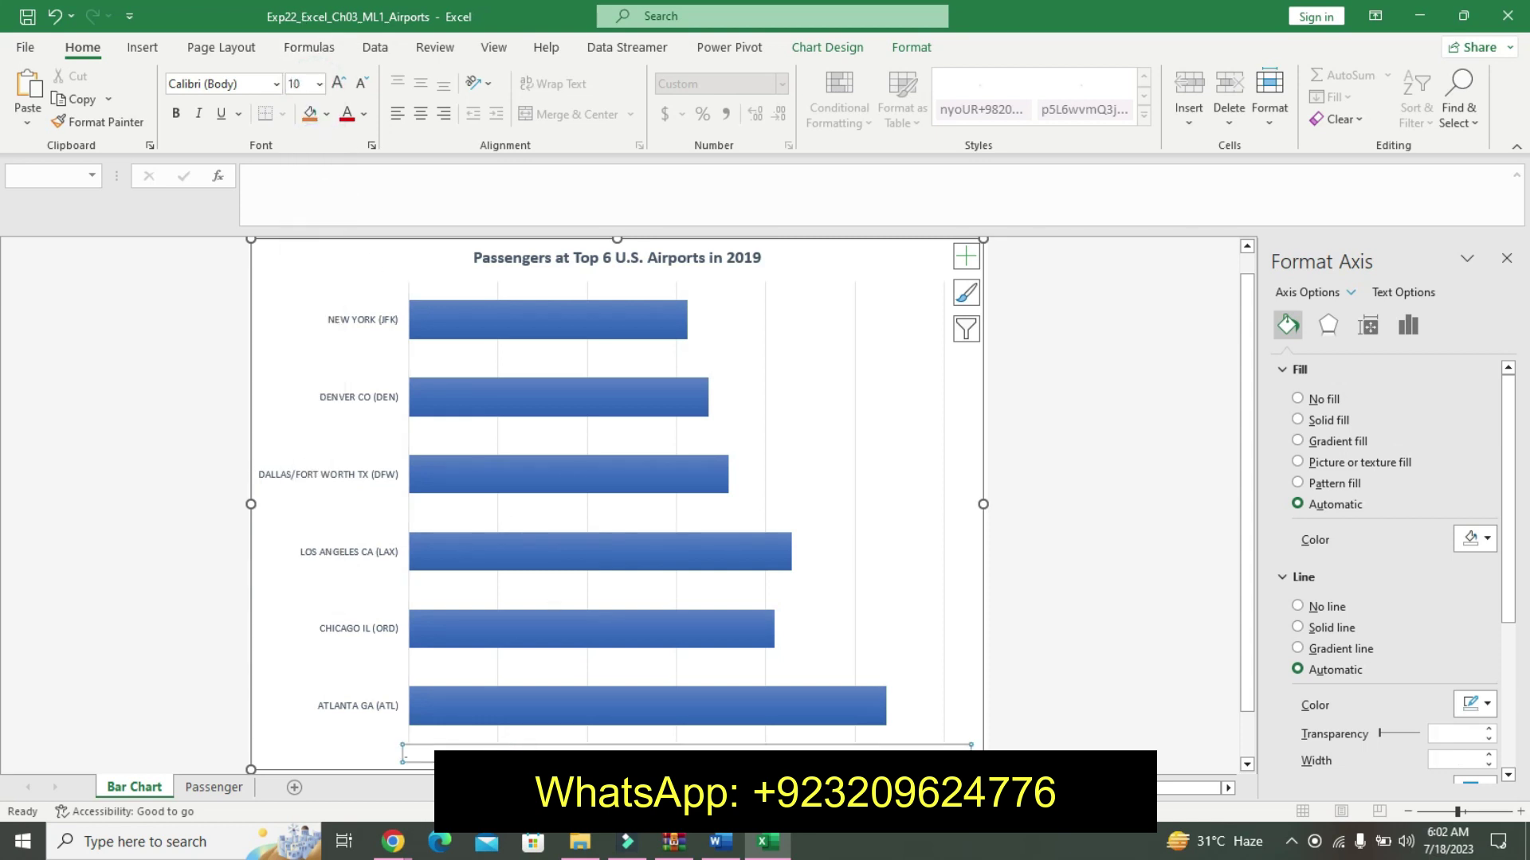
- In the Word instructions, find the 1.1E8 maximum bound value in step 10
left_click(721, 846)
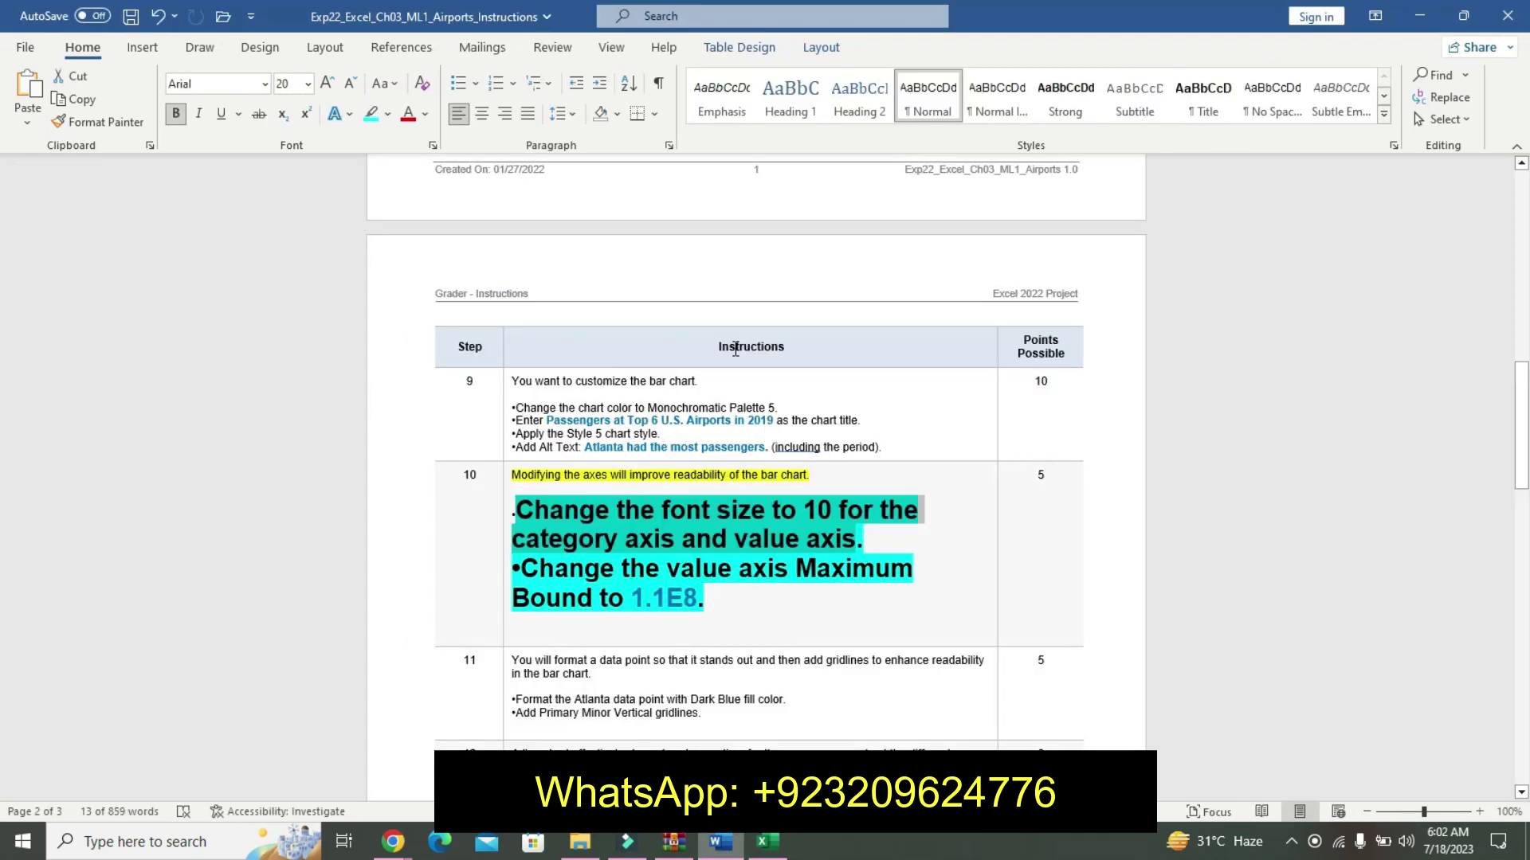
left_click(581, 567)
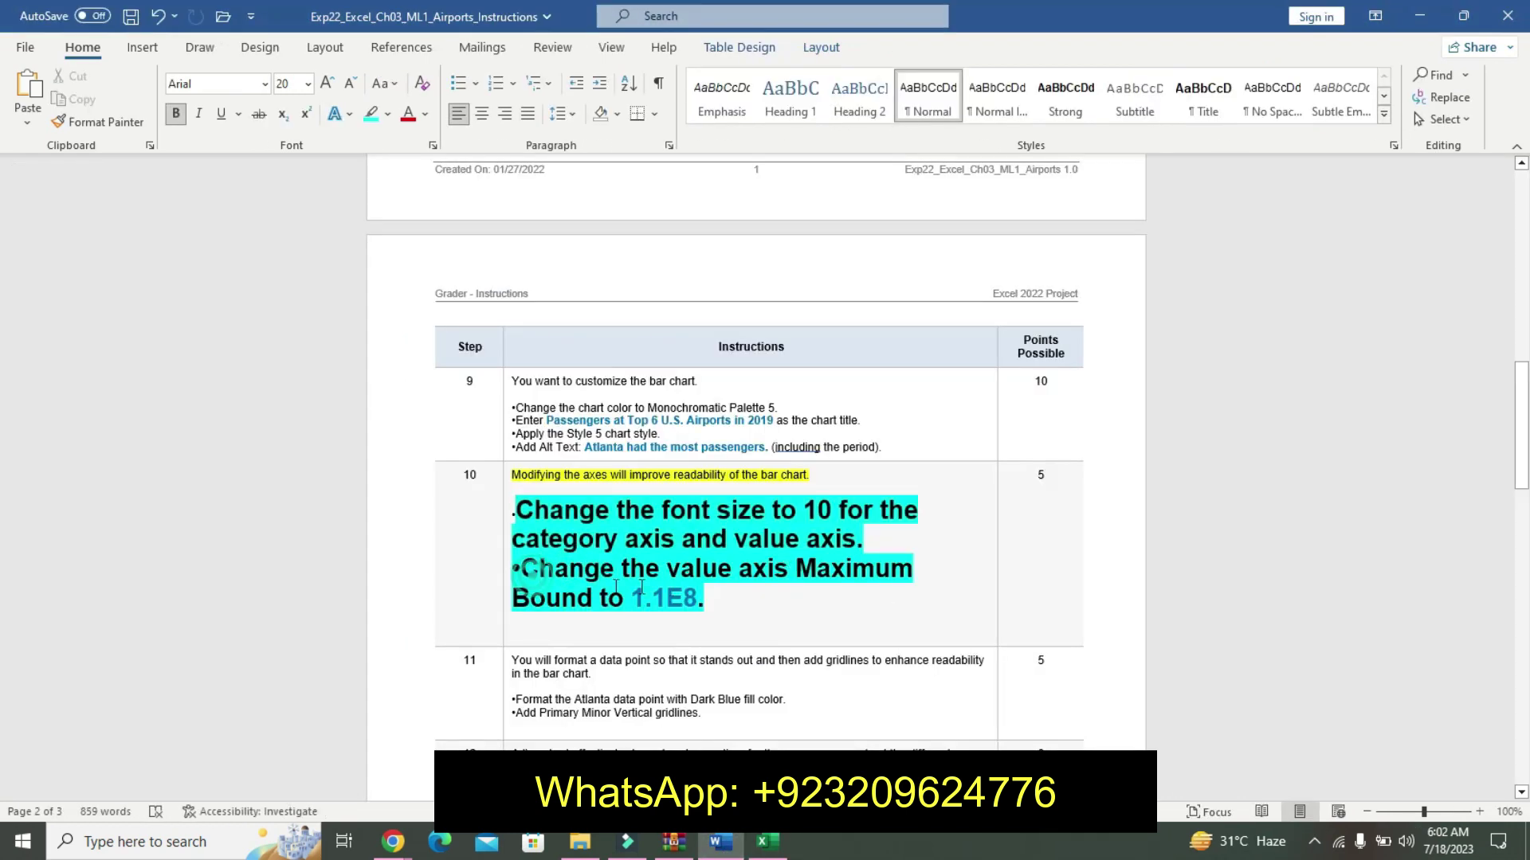
left_click_drag(514, 568, 712, 589)
left_click(711, 590)
left_click_drag(635, 597, 690, 597)
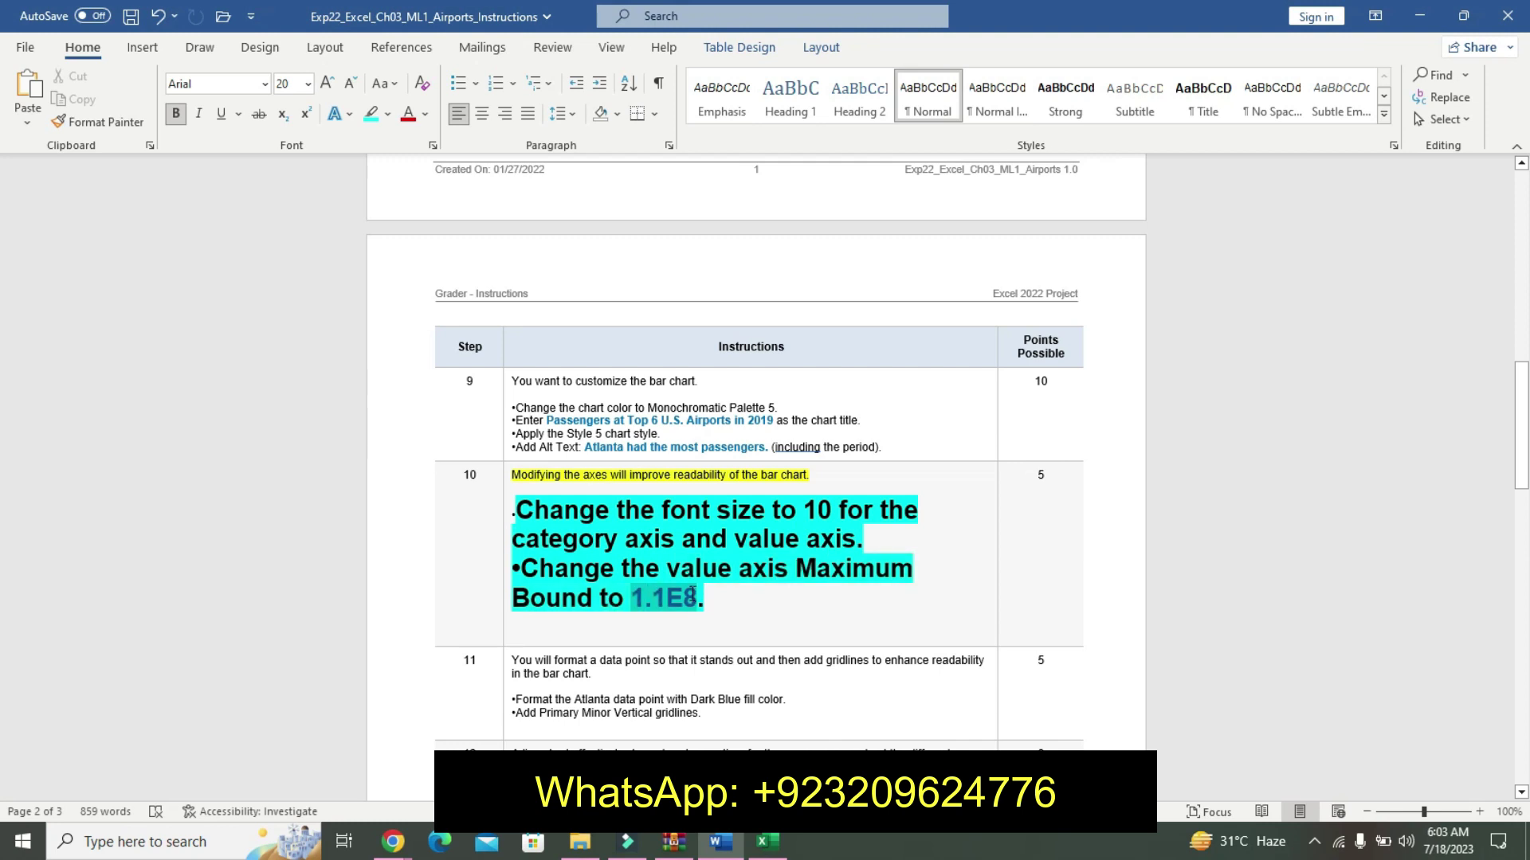
- Return to the Excel bar chart and select its value axis
left_click(767, 842)
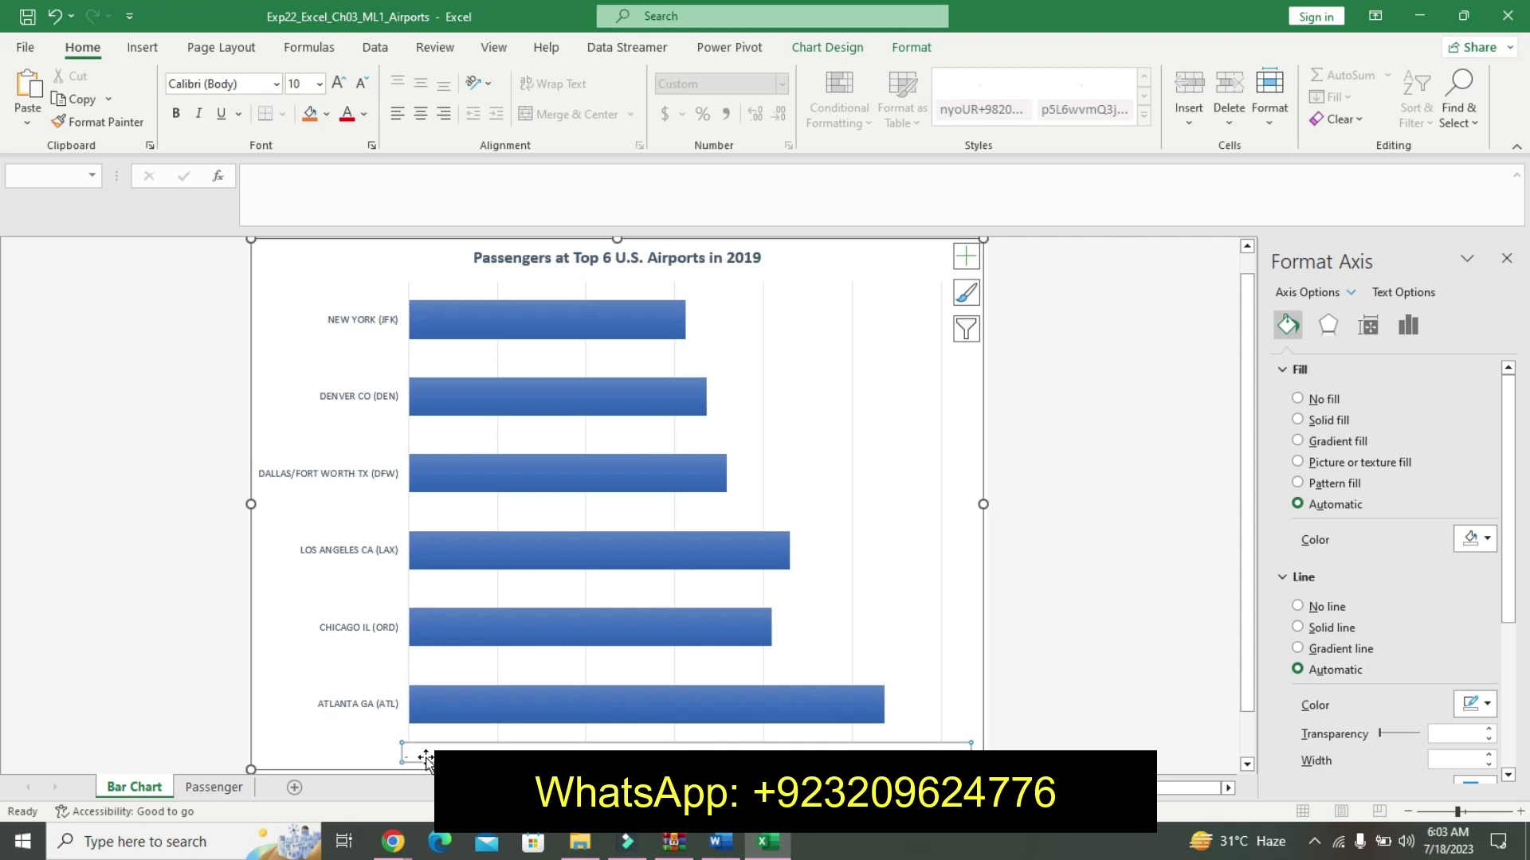
left_click(317, 741)
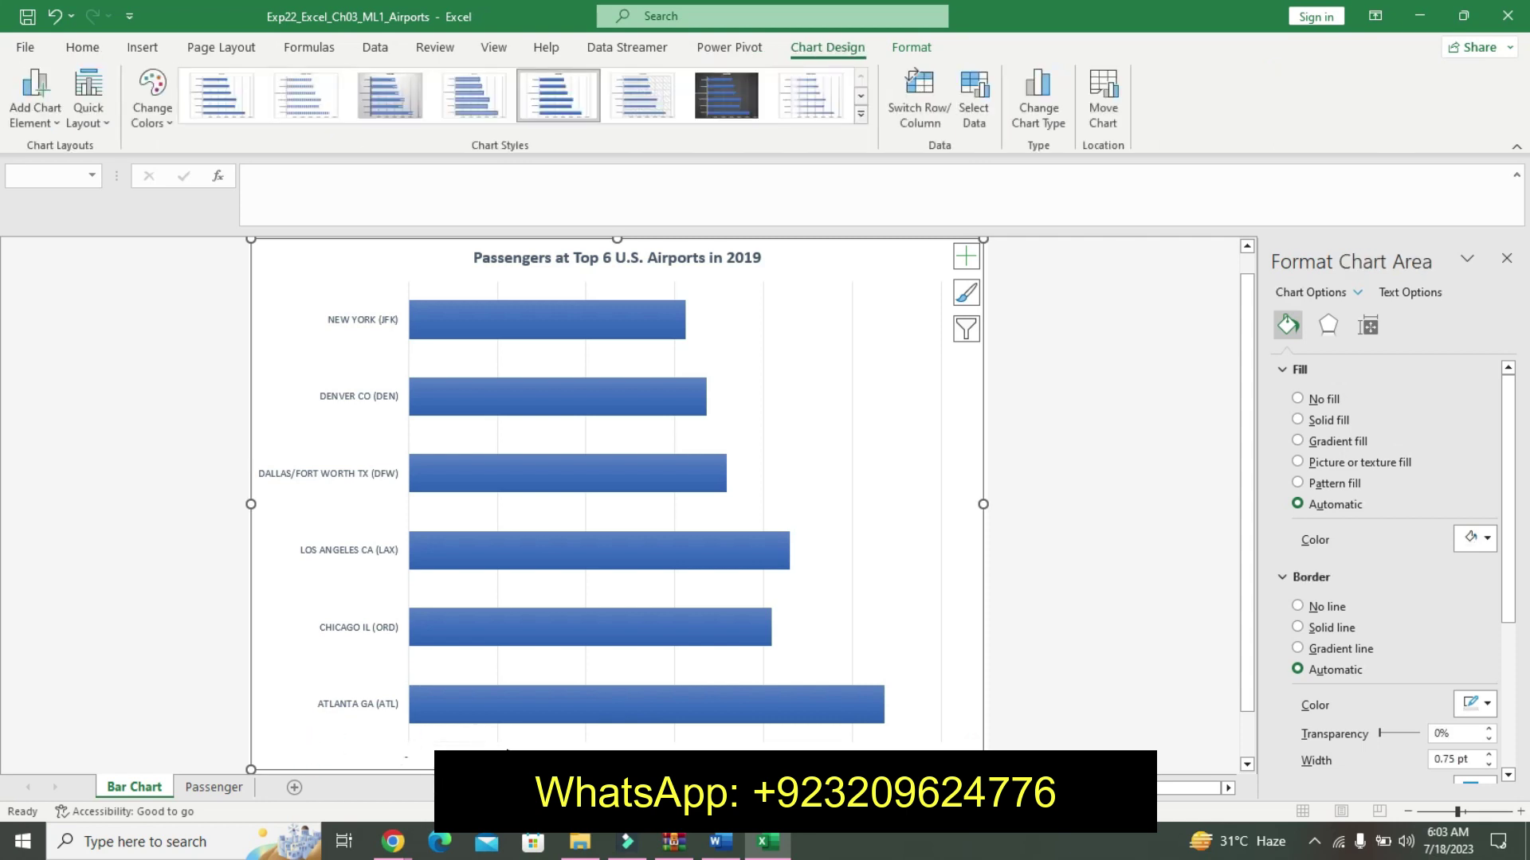
left_click(562, 755)
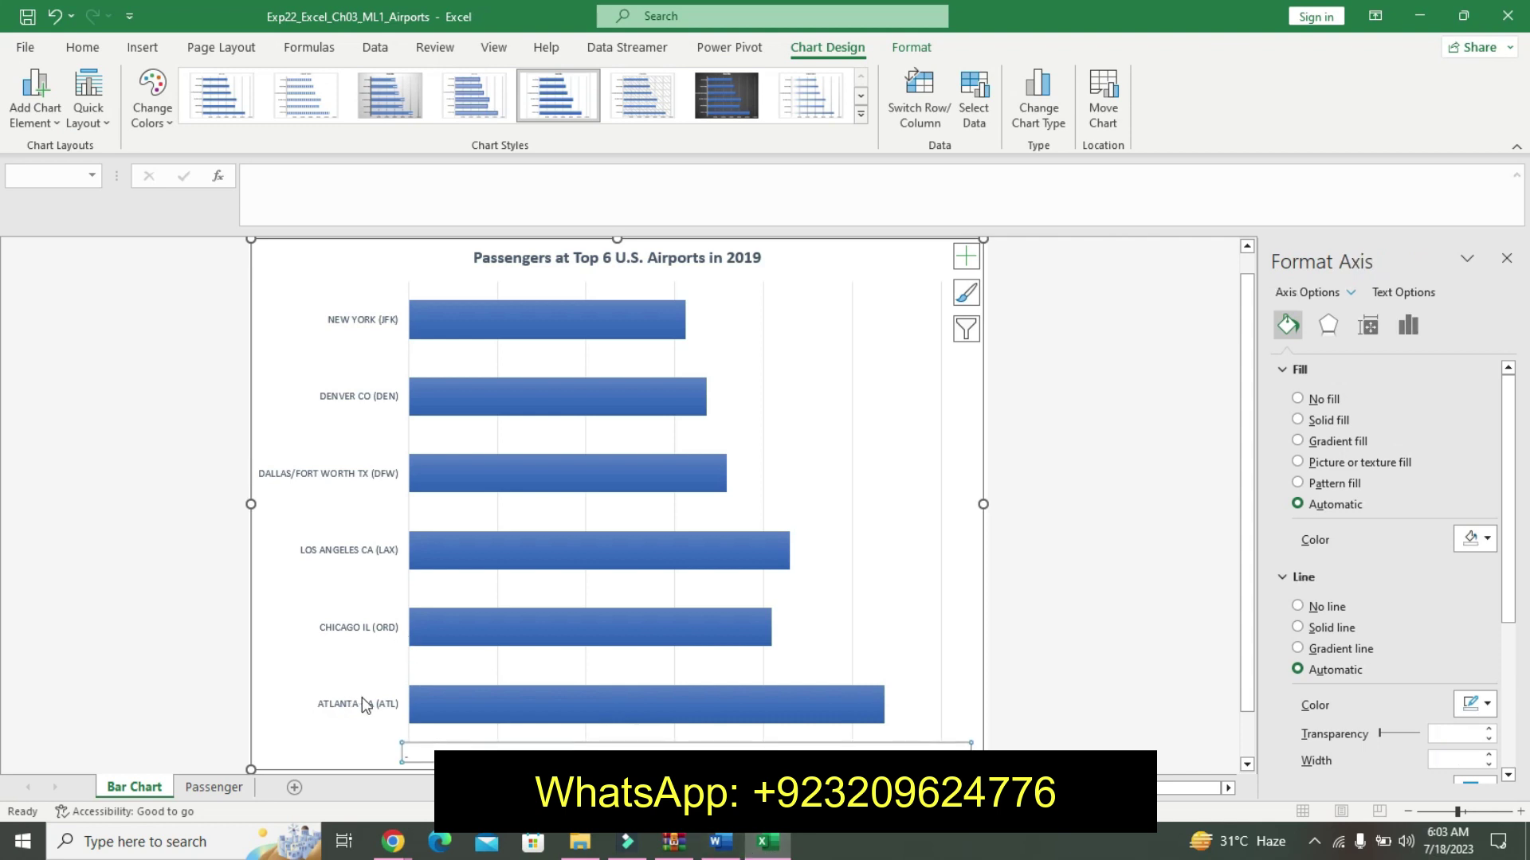
left_click(719, 844)
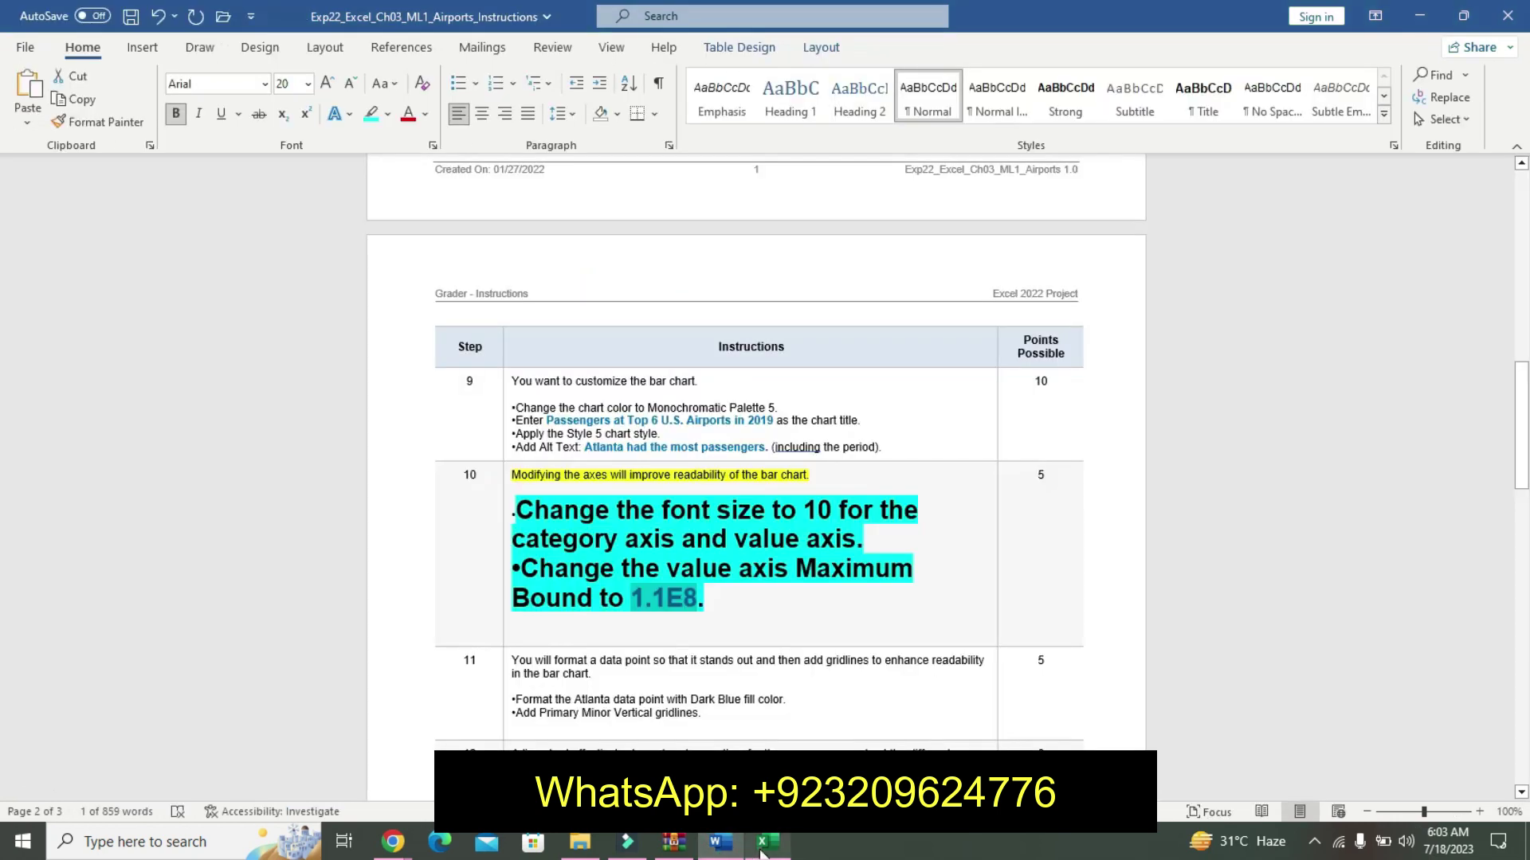
left_click(764, 843)
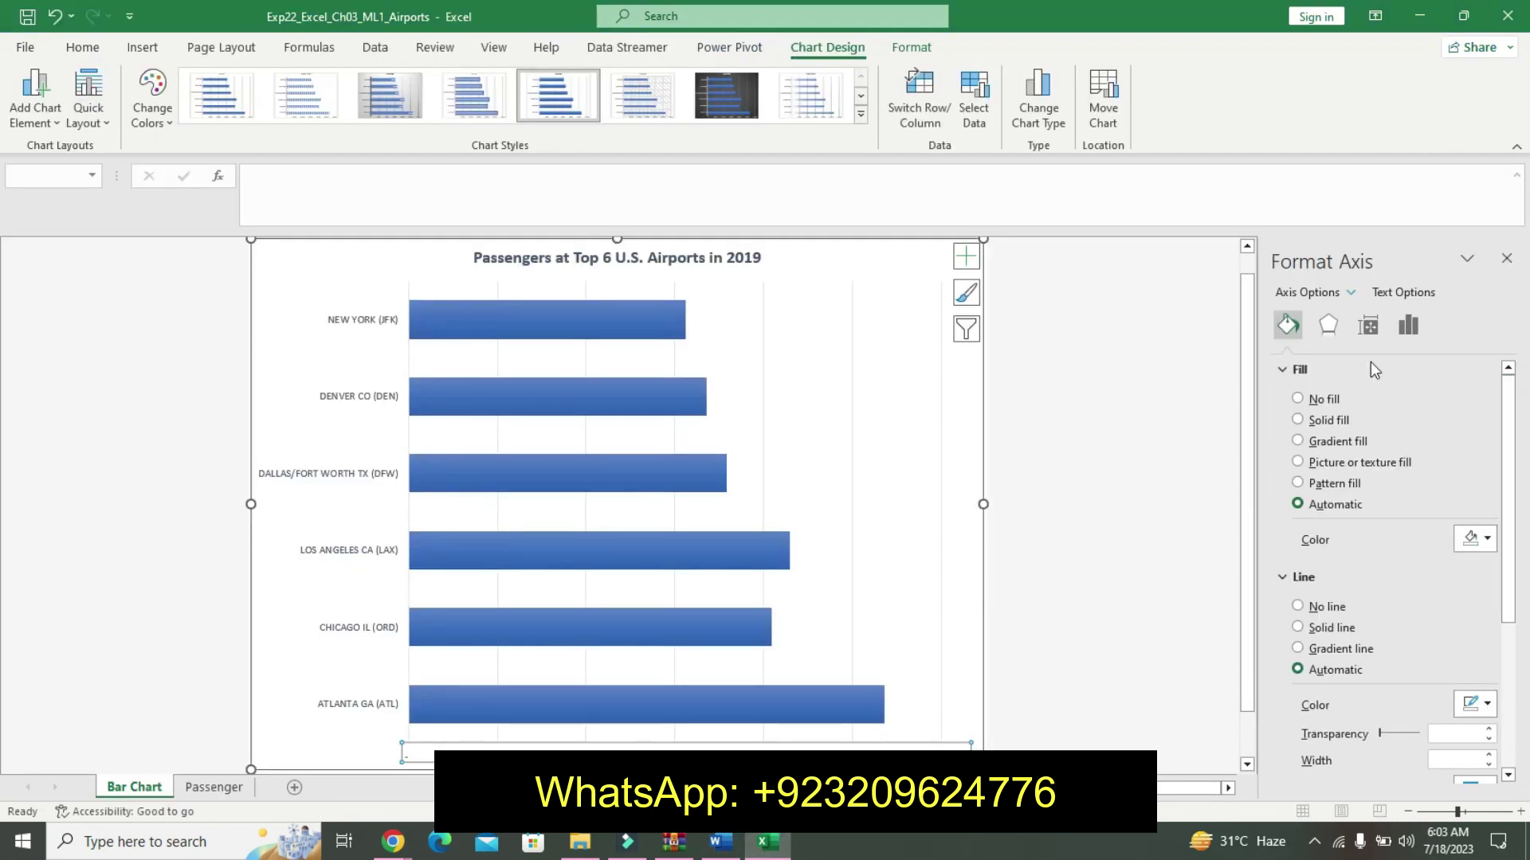
- Enter 1.1E8 as the value axis Maximum Bound in Format Axis, then switch to Word
right_click(954, 748)
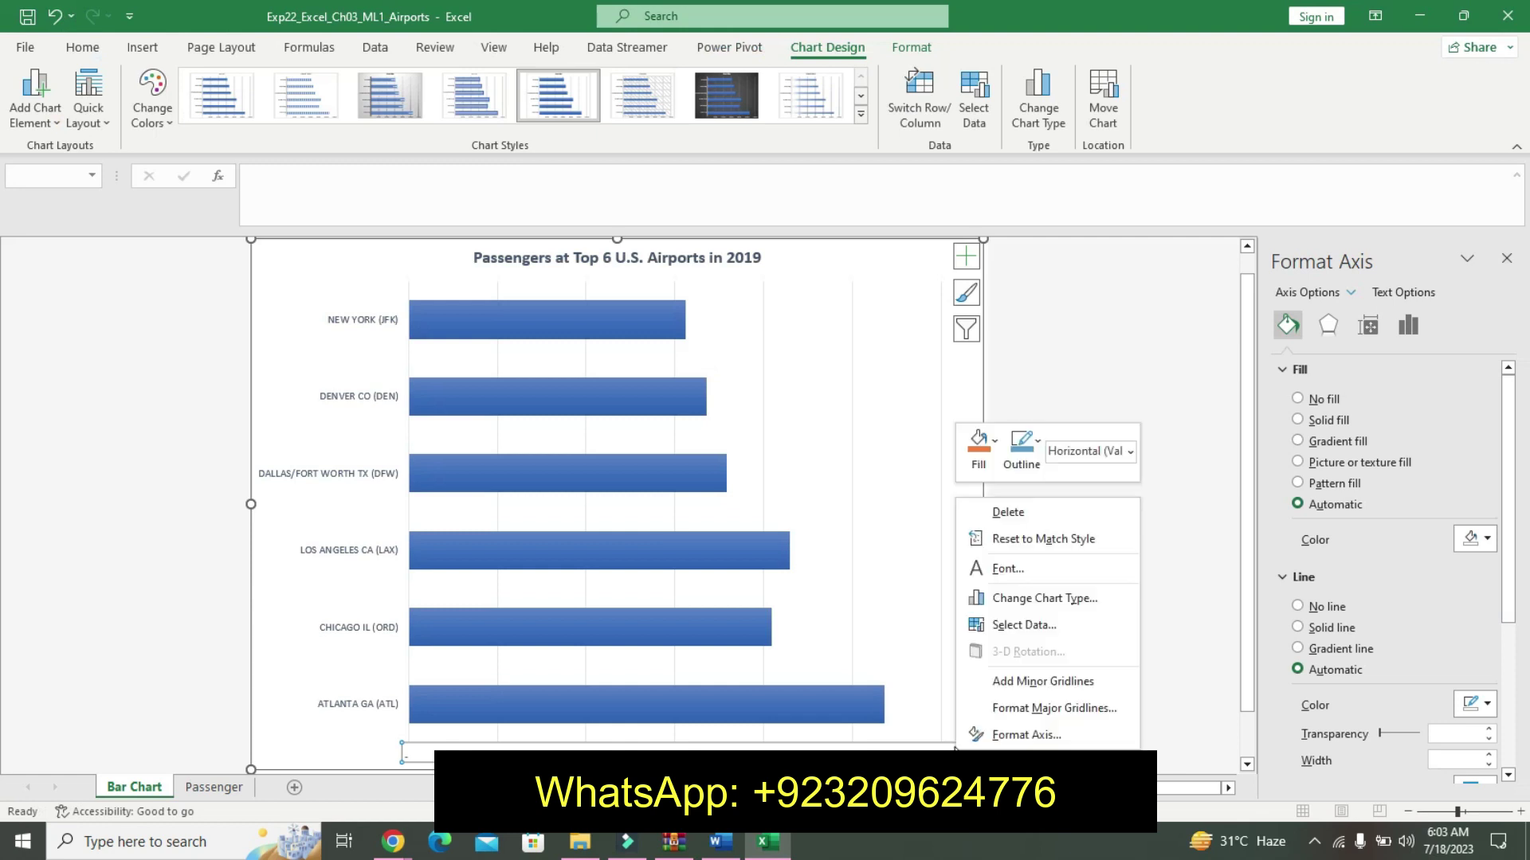
left_click(1027, 733)
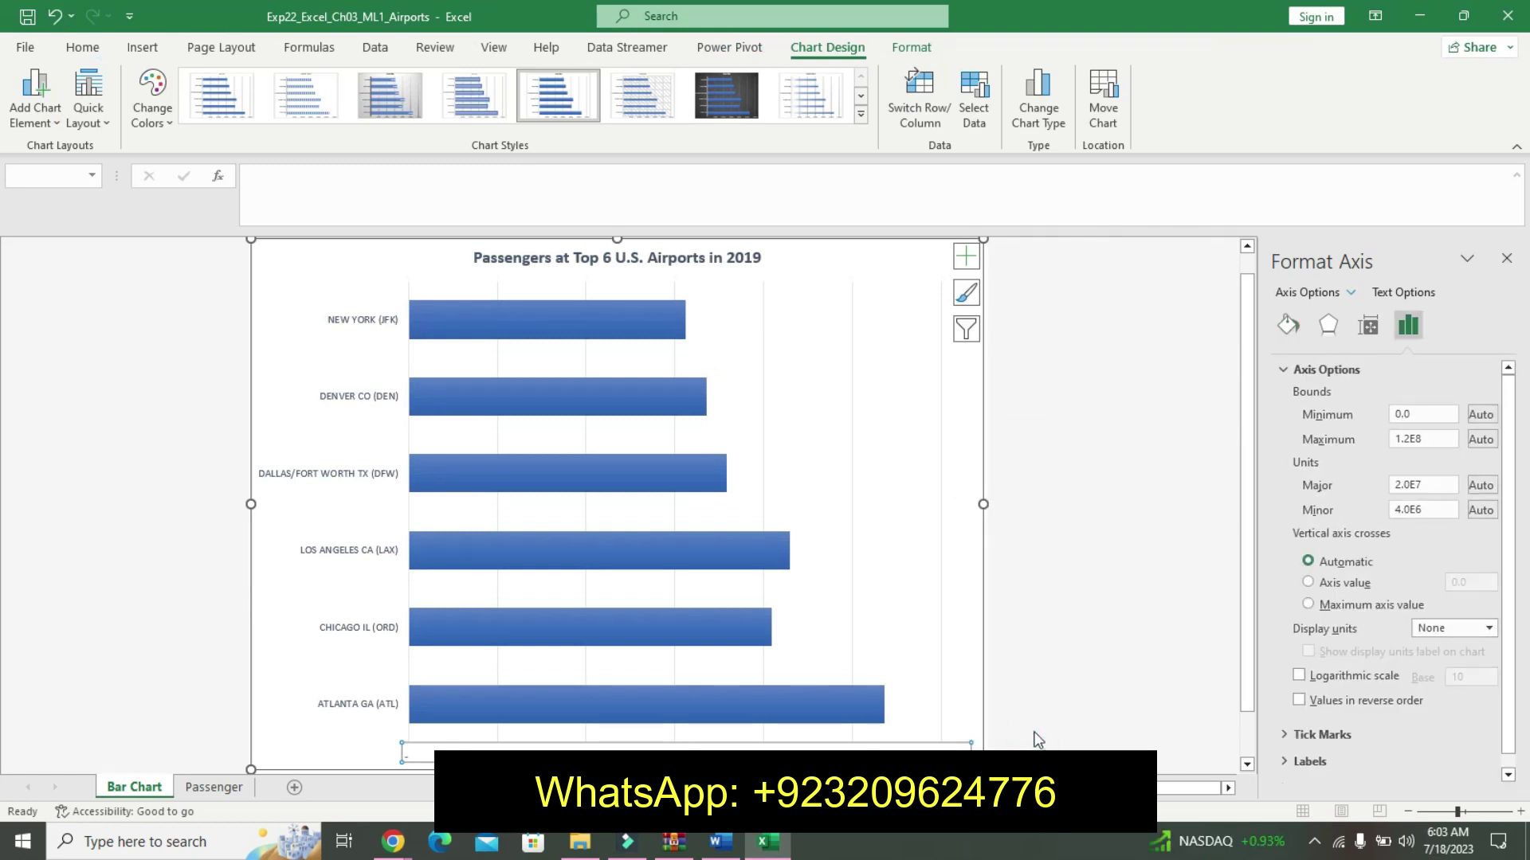
left_click(1434, 440)
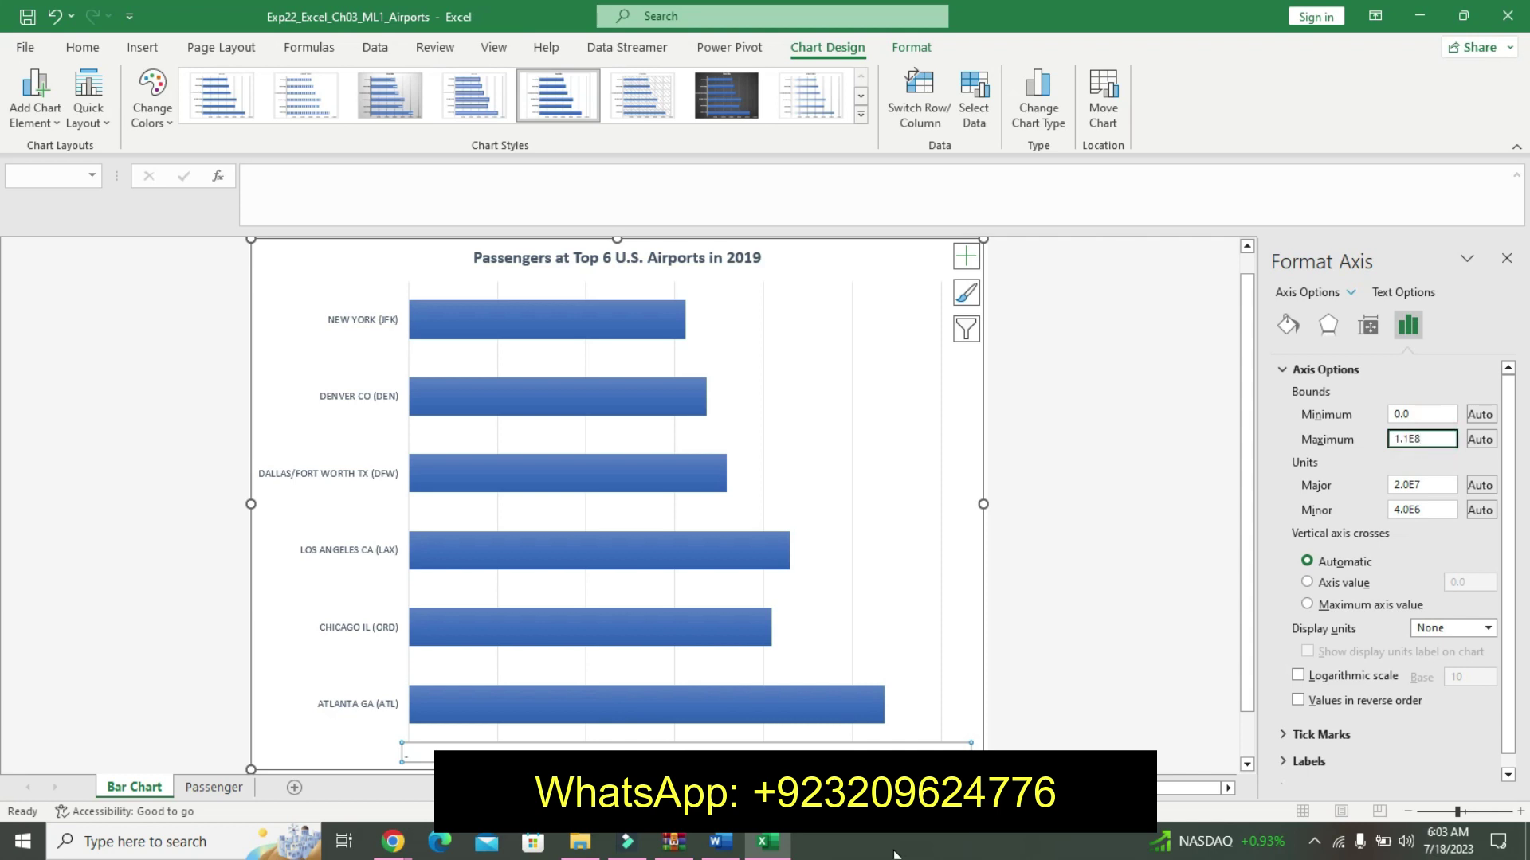
left_click(720, 847)
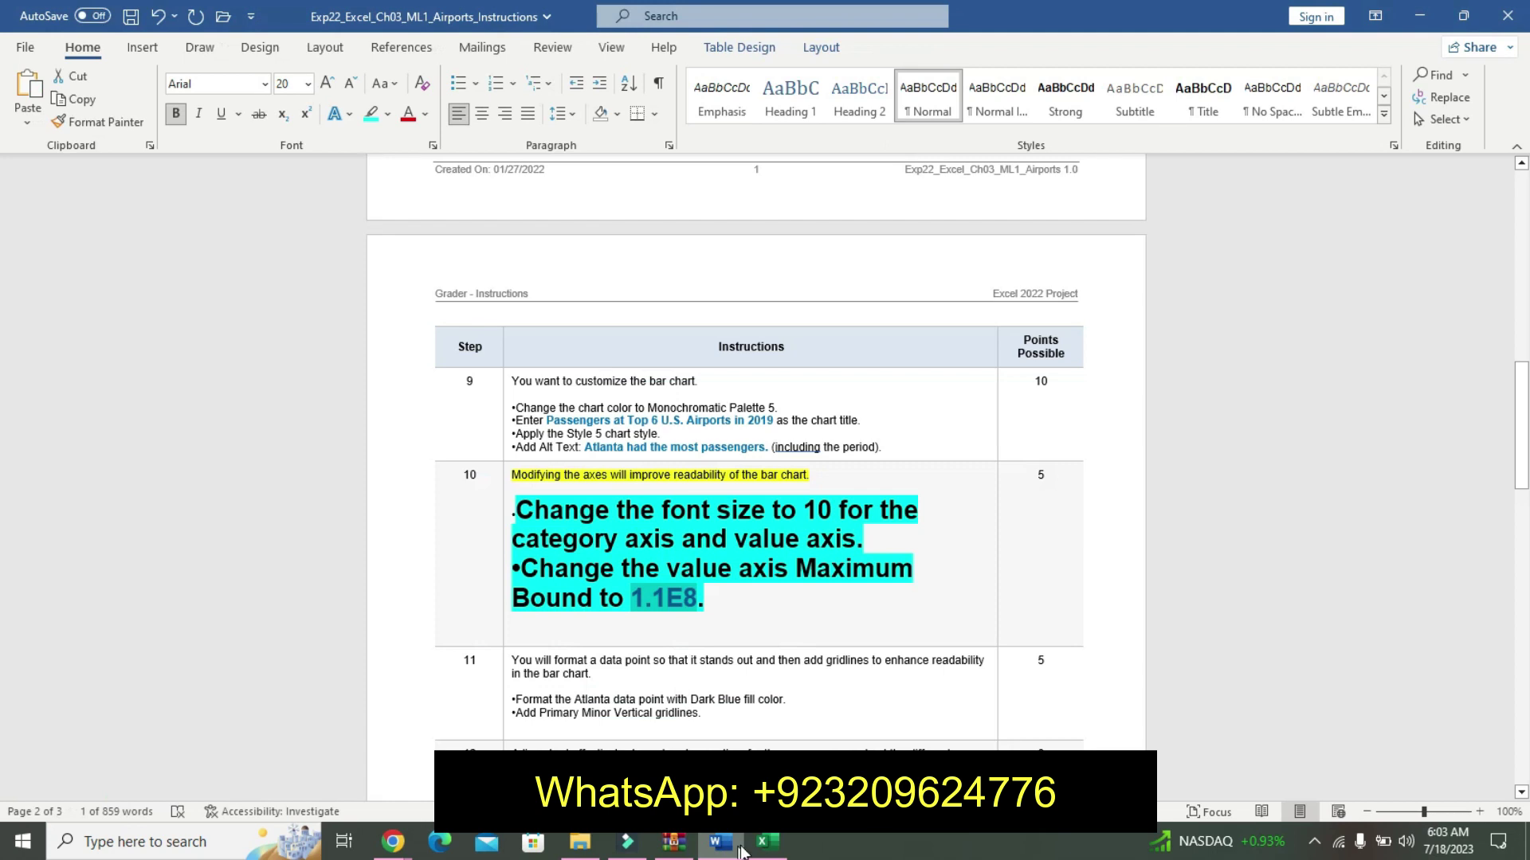
left_click(763, 842)
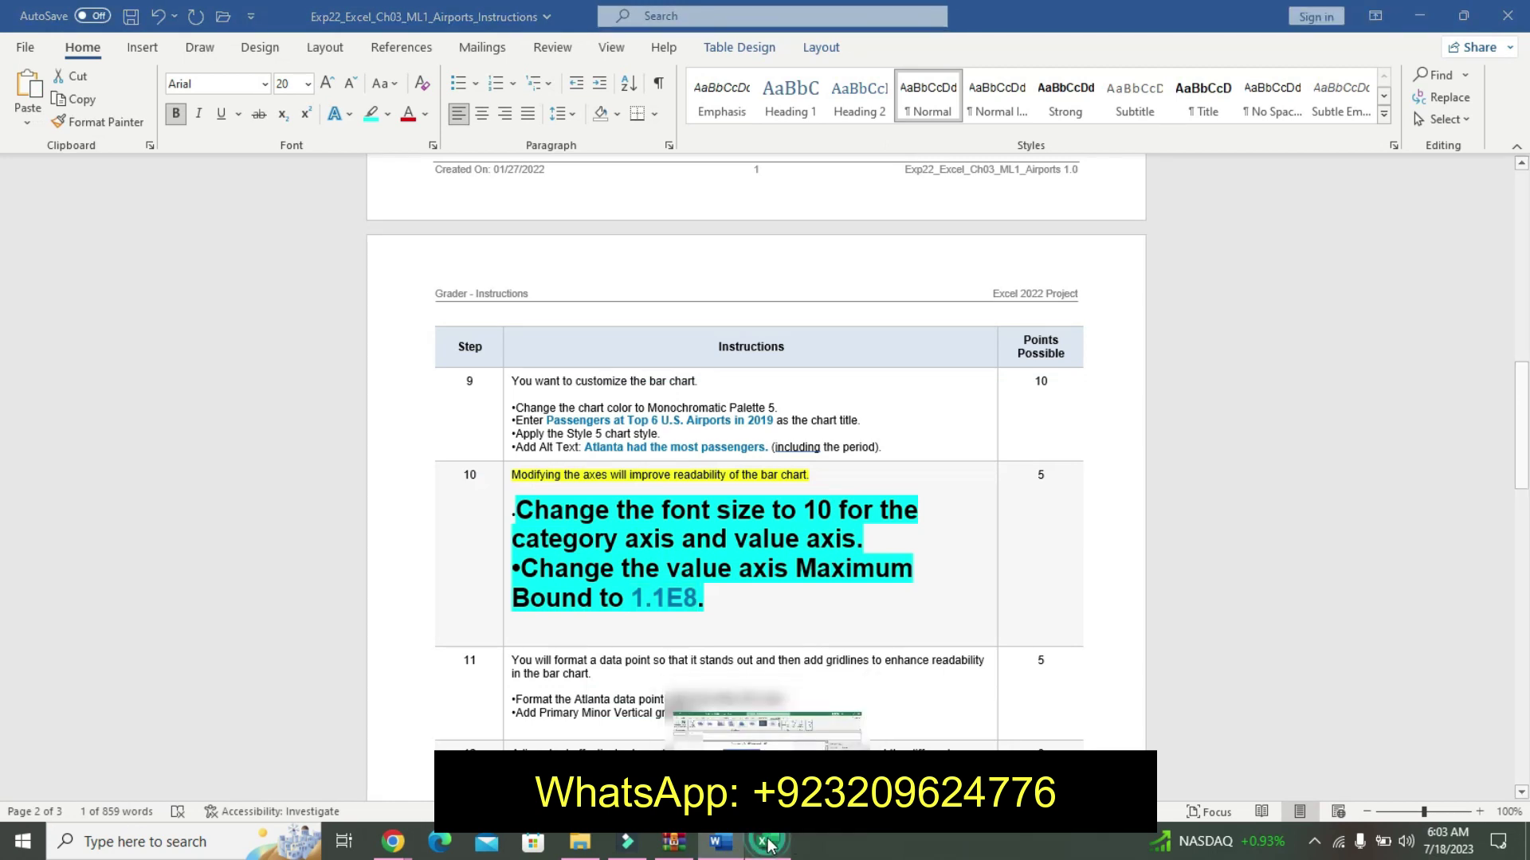
left_click(1433, 439)
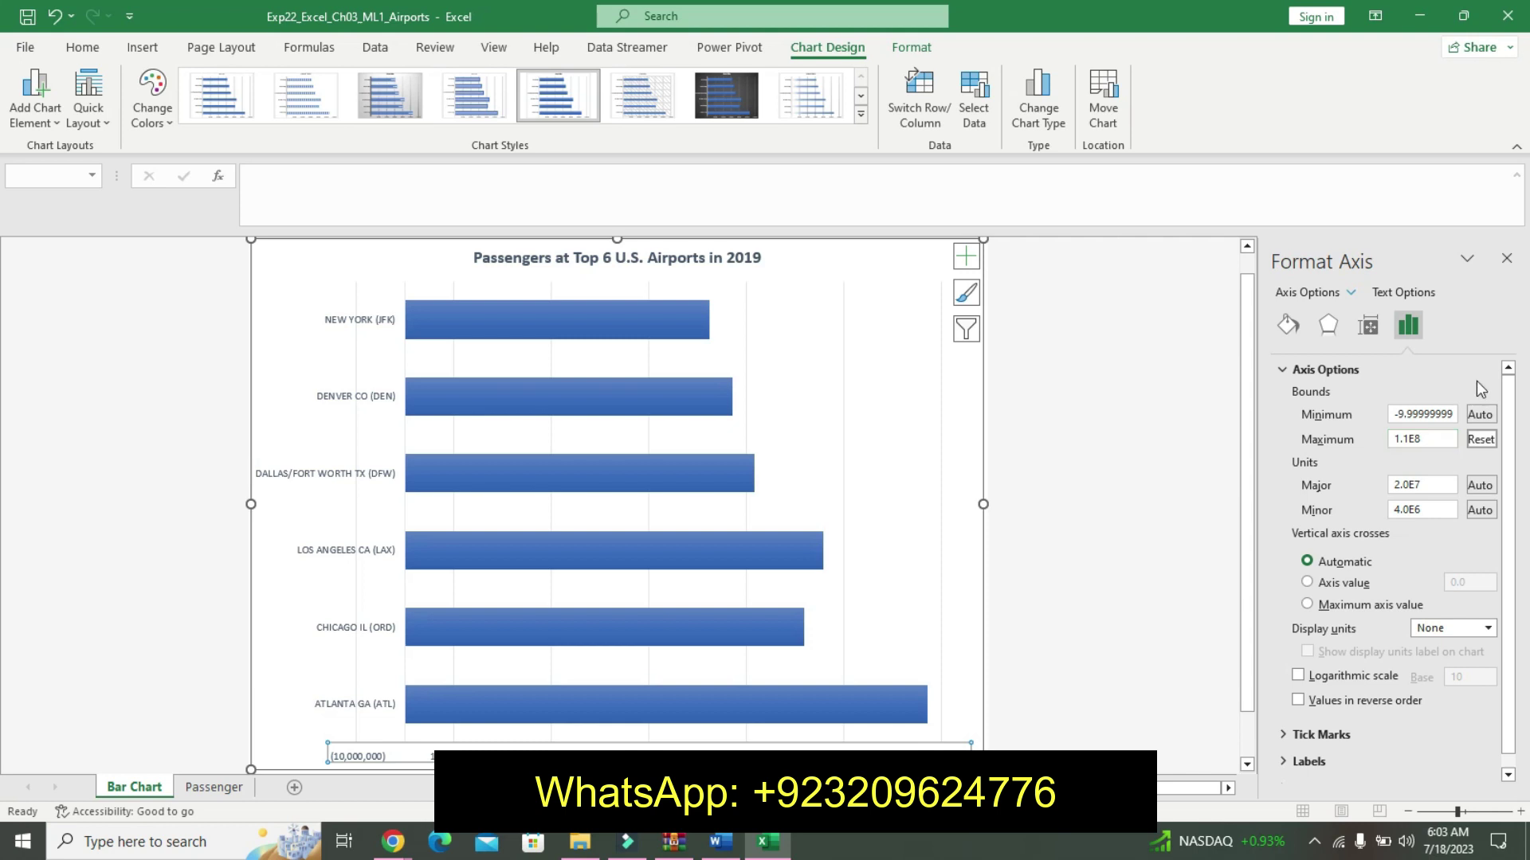
left_click(1089, 626)
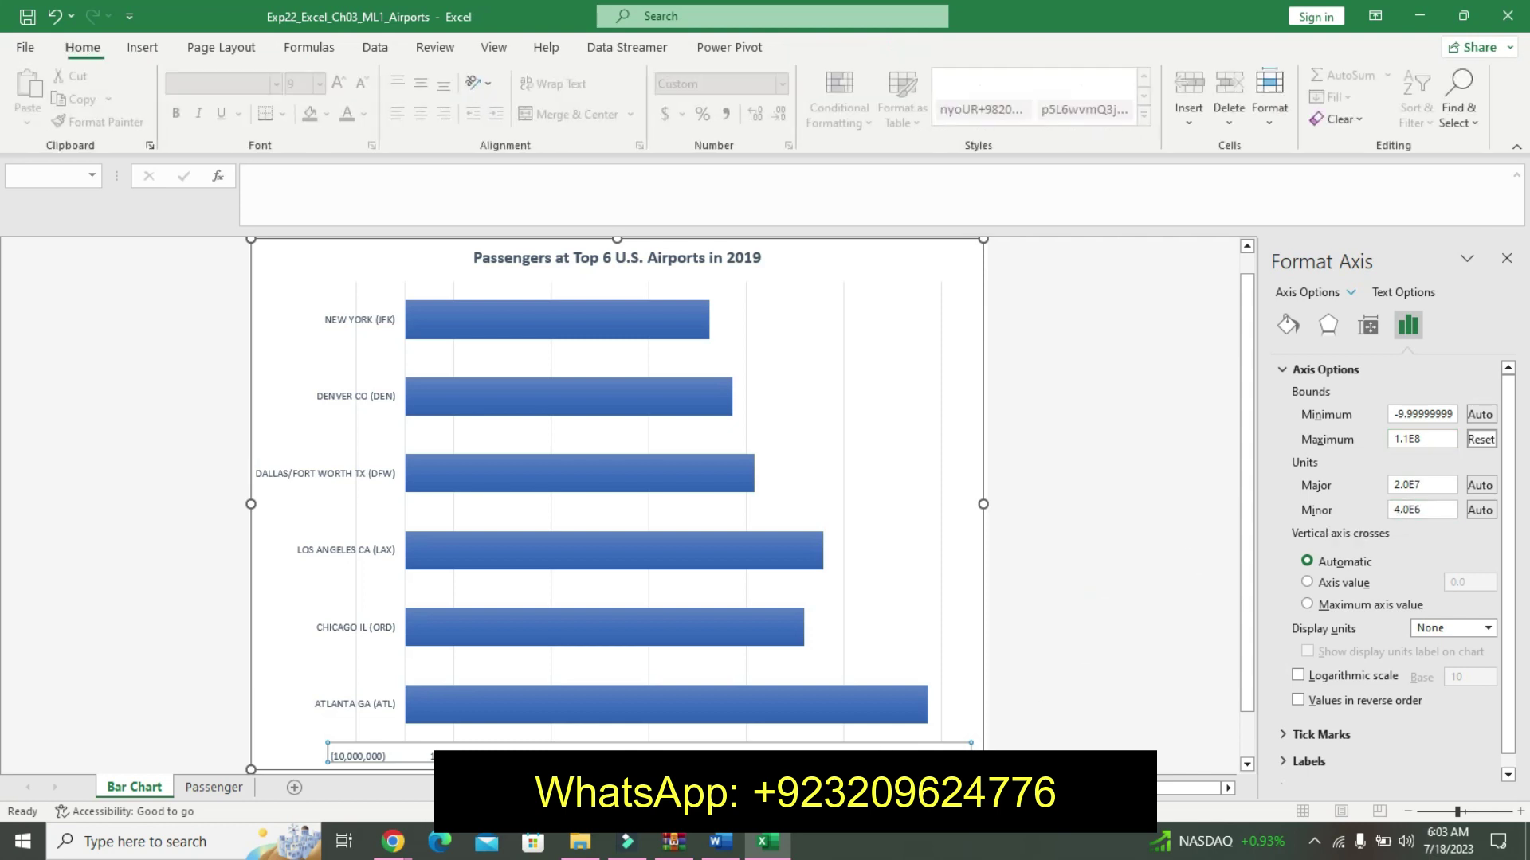
key("alt+Tab")
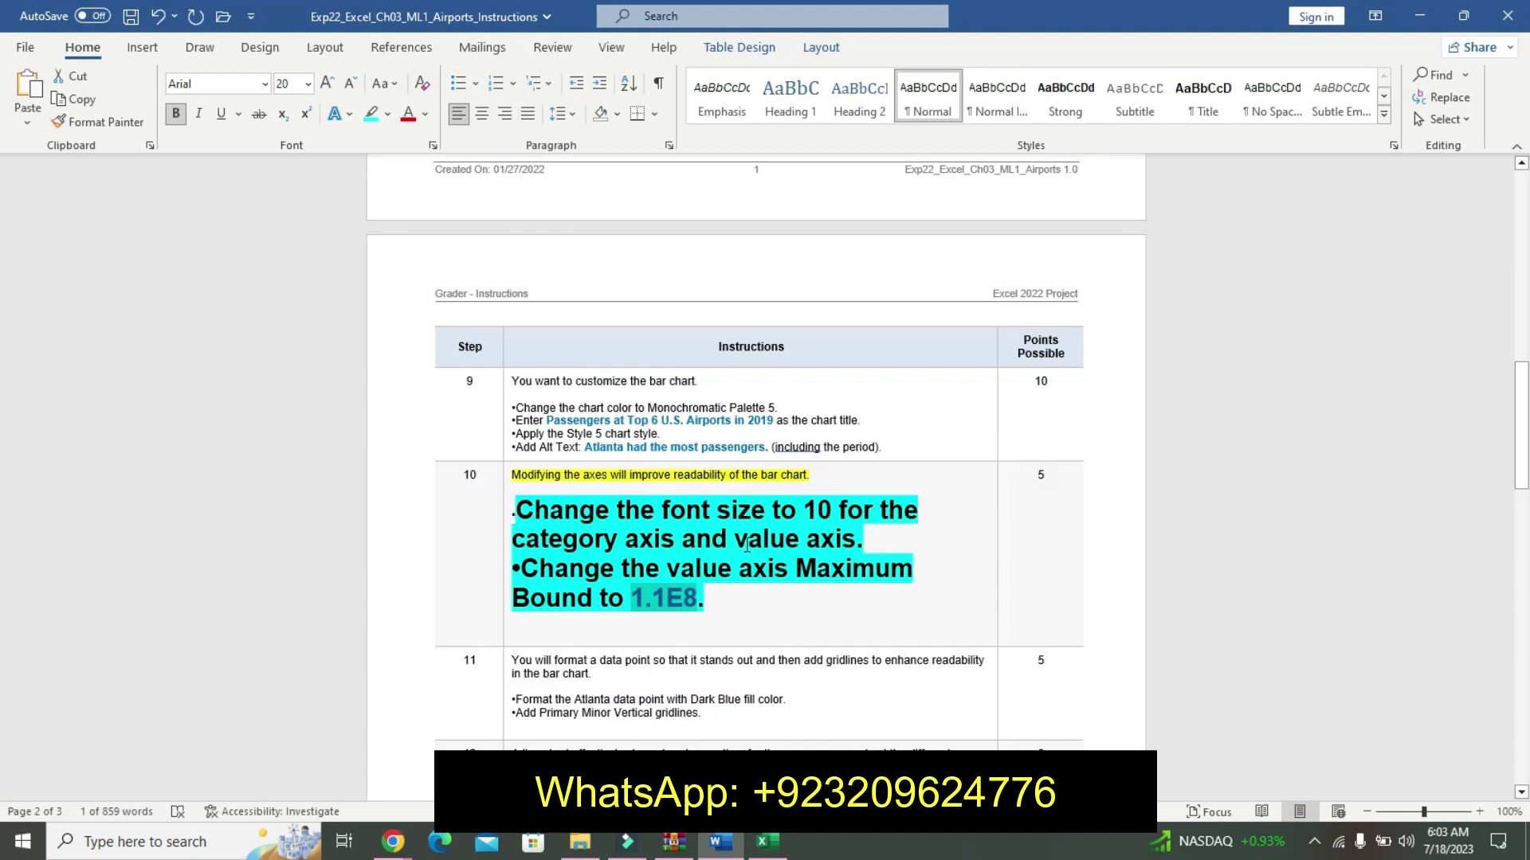
- Undo the enlarged highlighting on Word's step 10 and return to Excel's Bar Chart sheet
key("ctrl+z")
key("ctrl+z")
key("ctrl+z")
key("ctrl+z")
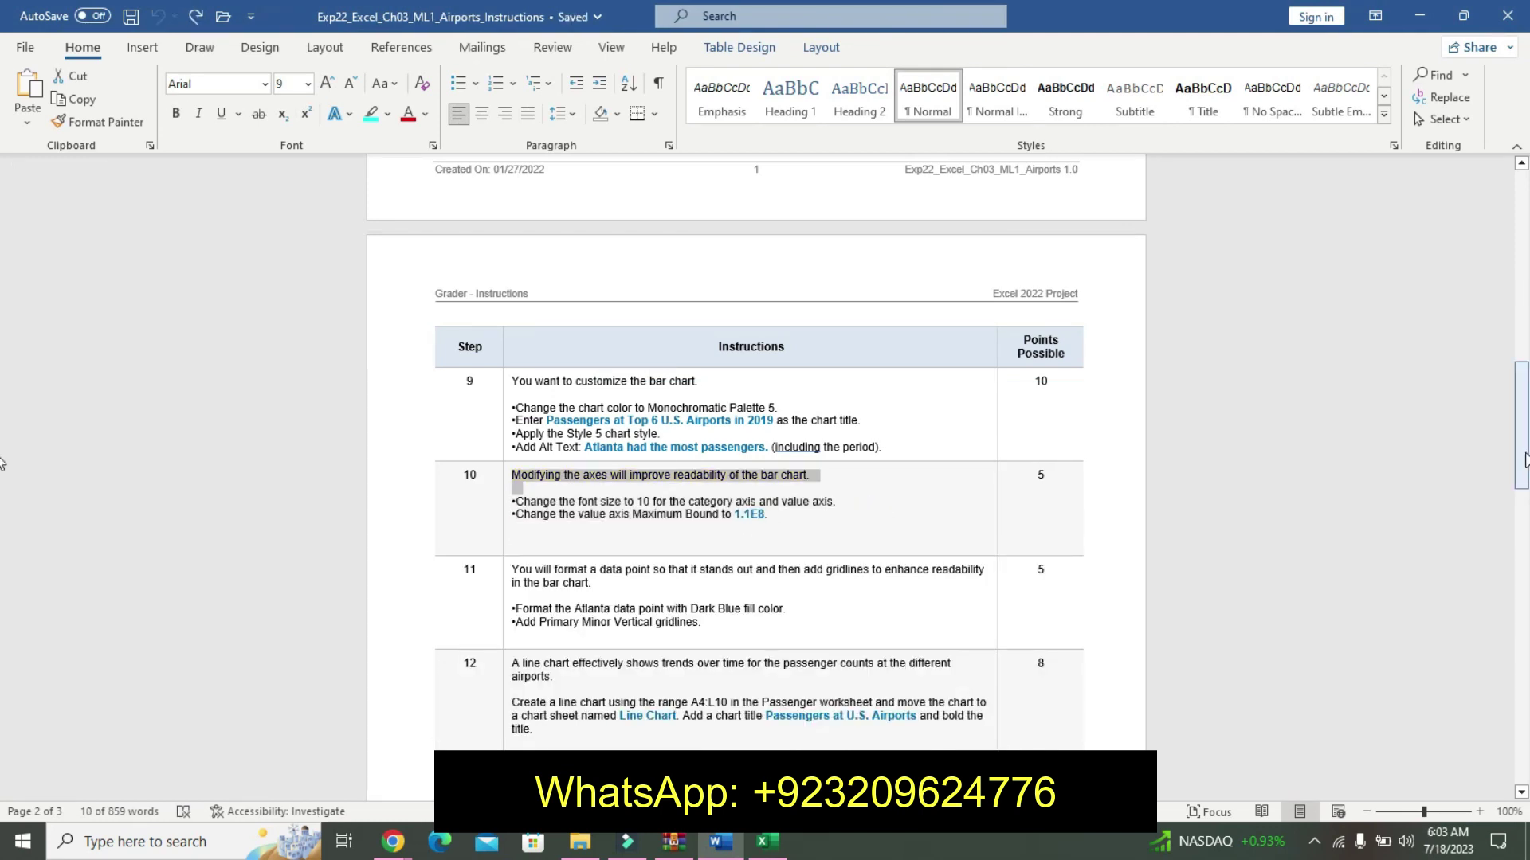
mouse_move(1522, 454)
left_mouse_down()
mouse_move(1508, 571)
mouse_move(1518, 239)
left_mouse_up()
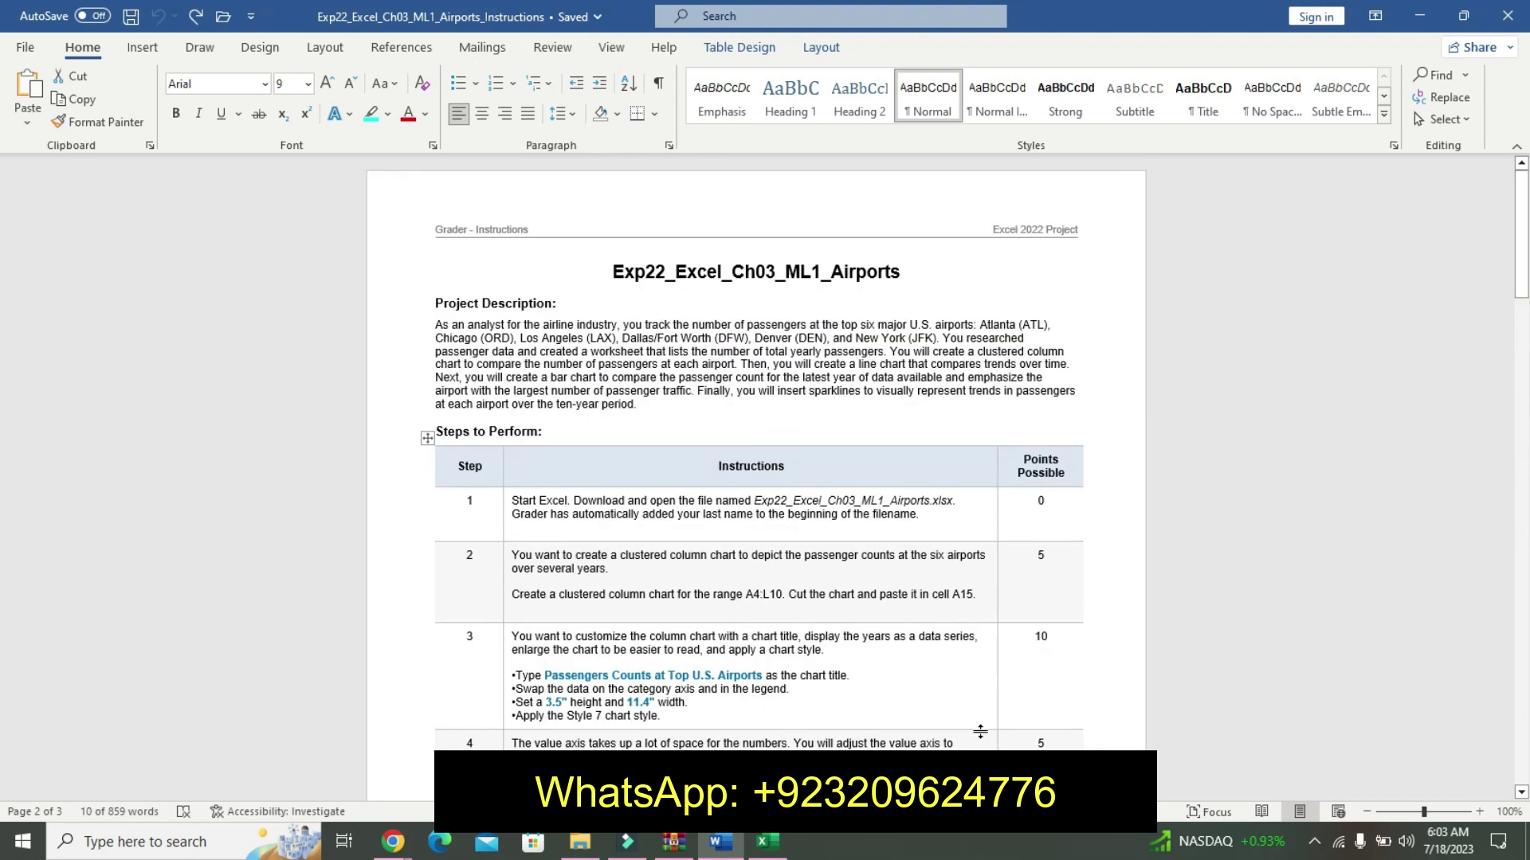
left_click(768, 841)
- Close the formatting pane and view the 2009–2019 airport passenger table on the Passenger sheet
left_click(1097, 677)
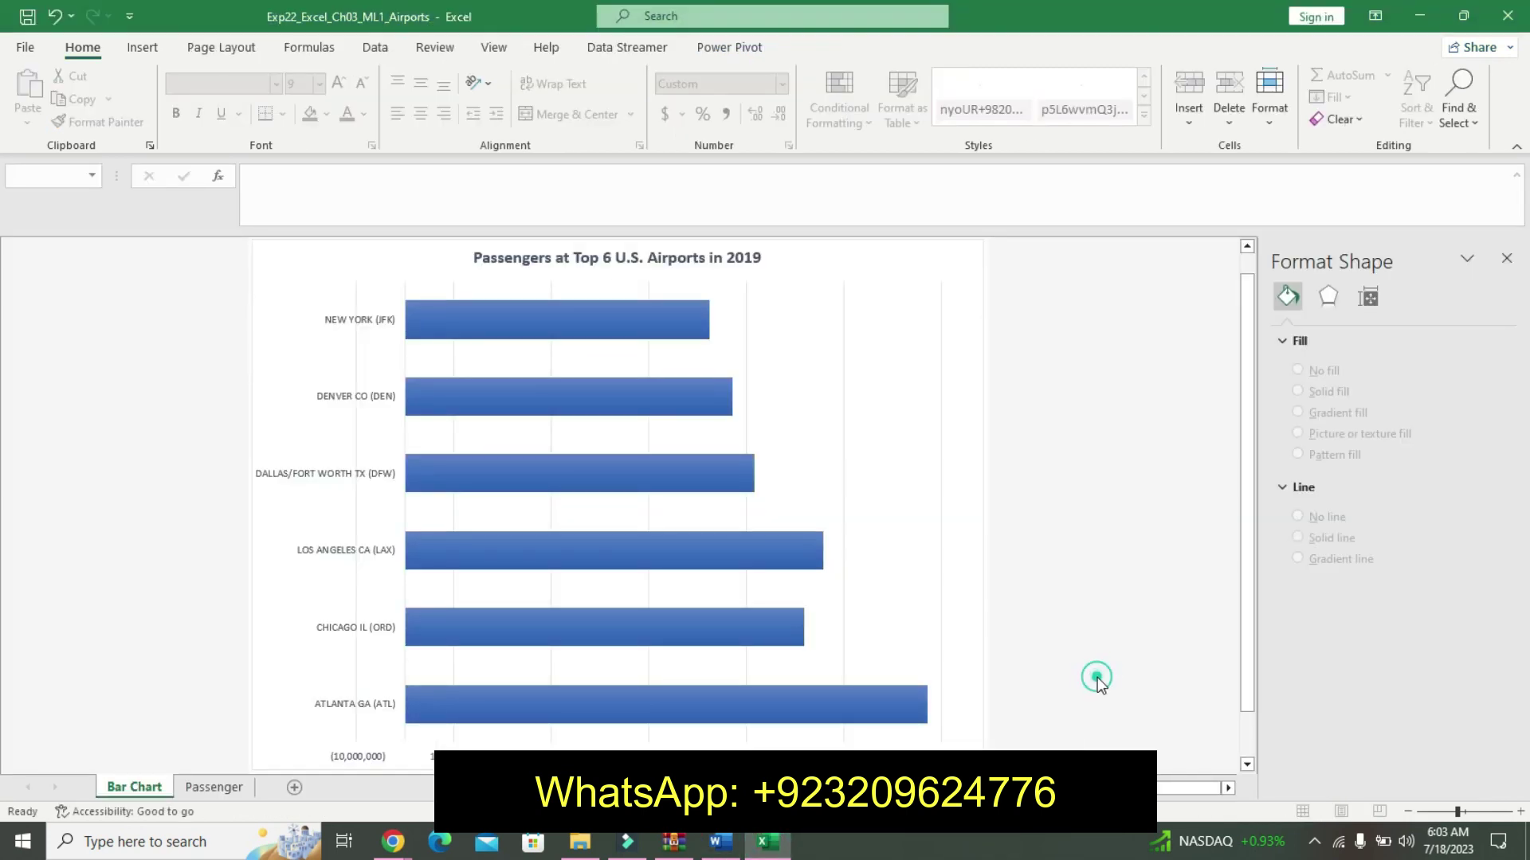
left_click(1507, 258)
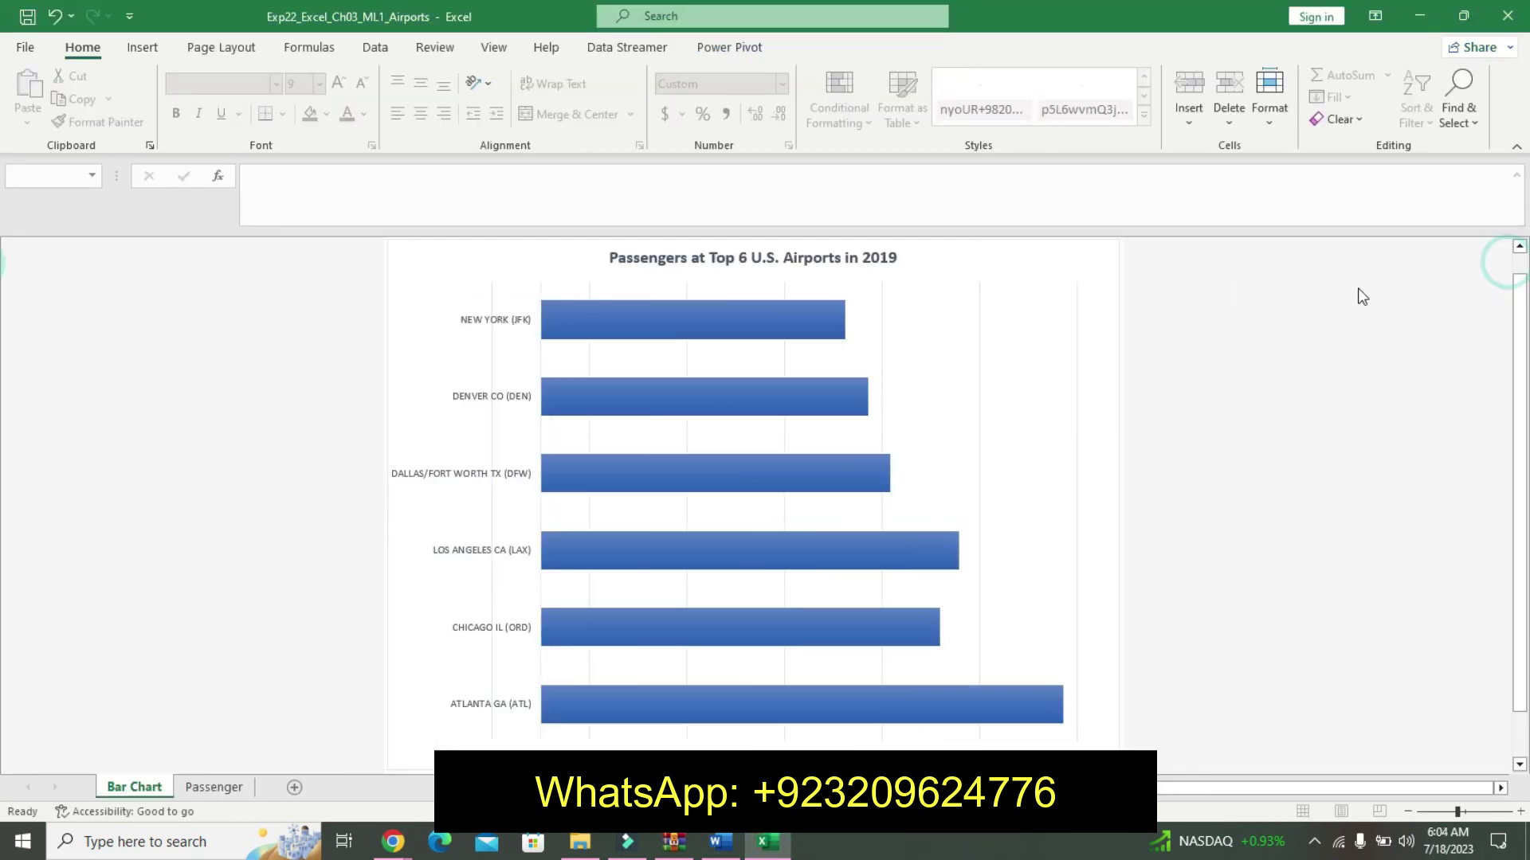
left_click(193, 788)
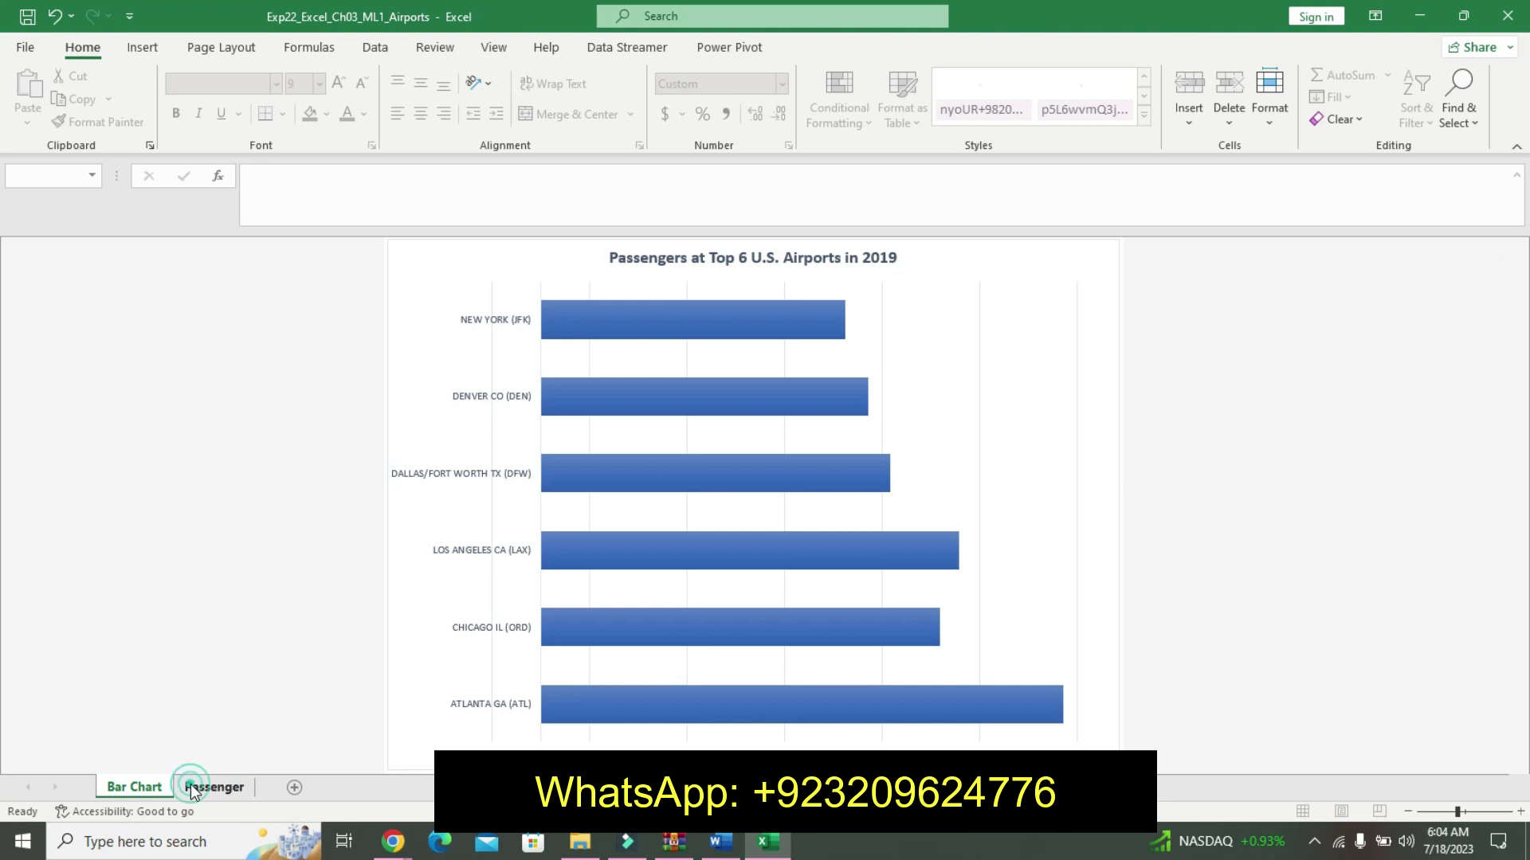
left_click_drag(1515, 309, 1516, 446)
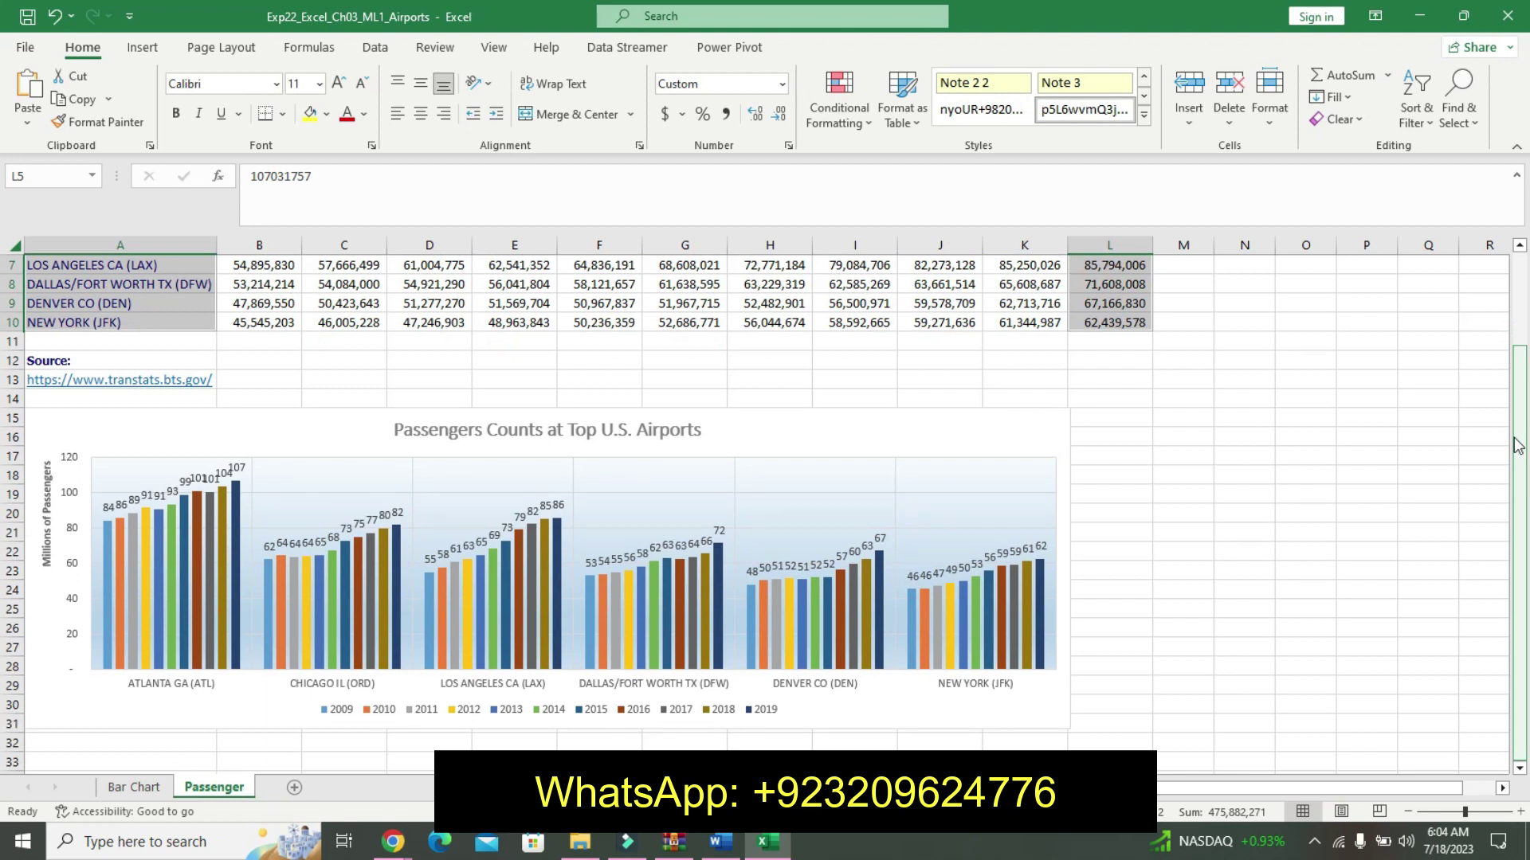
left_click_drag(1518, 446, 1527, 345)
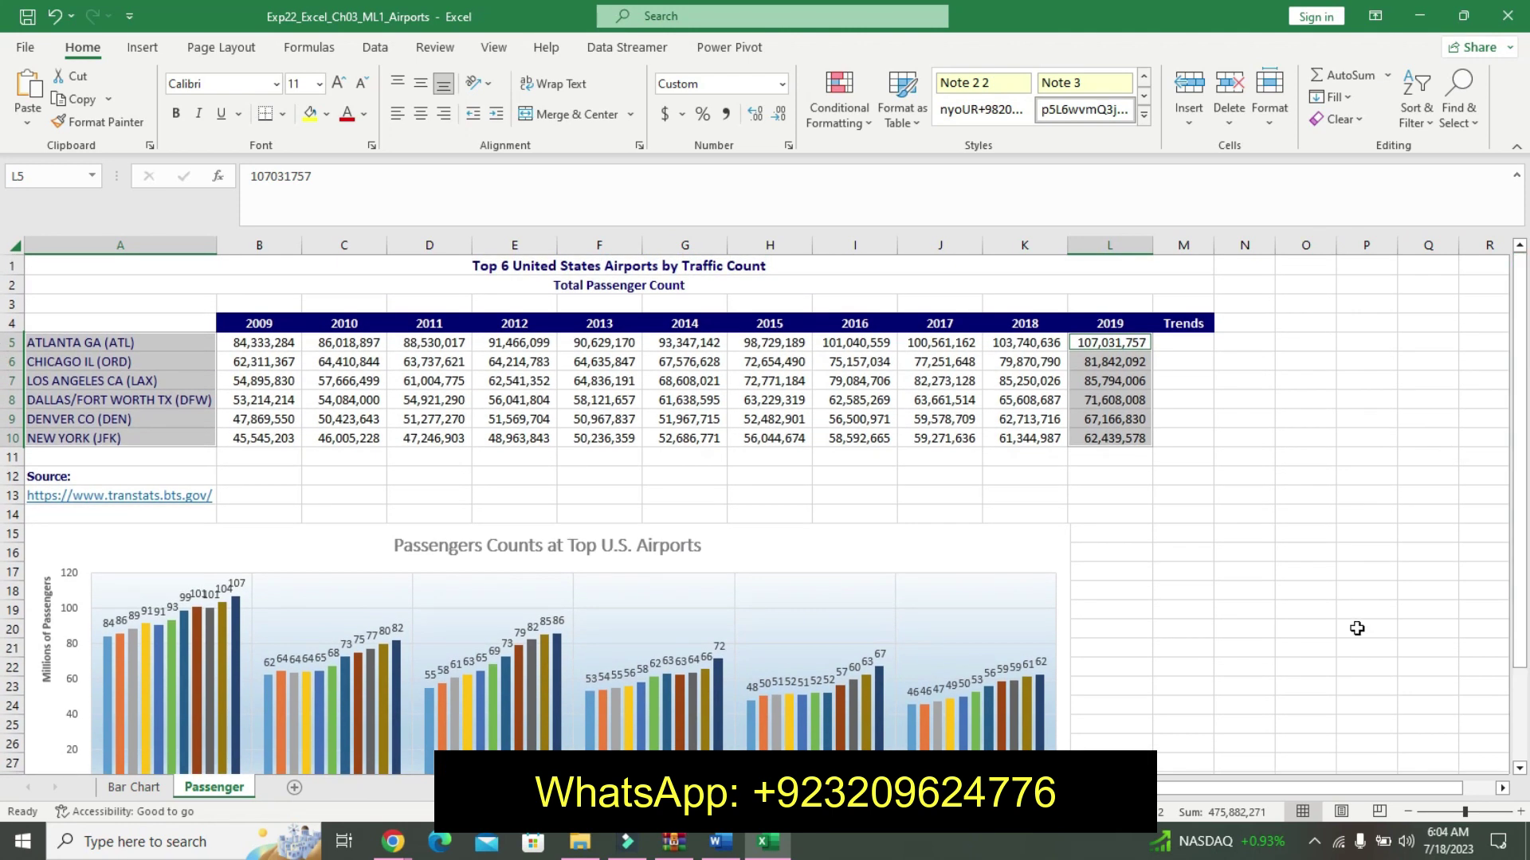
left_click(1355, 628)
left_click_drag(1524, 424, 1527, 468)
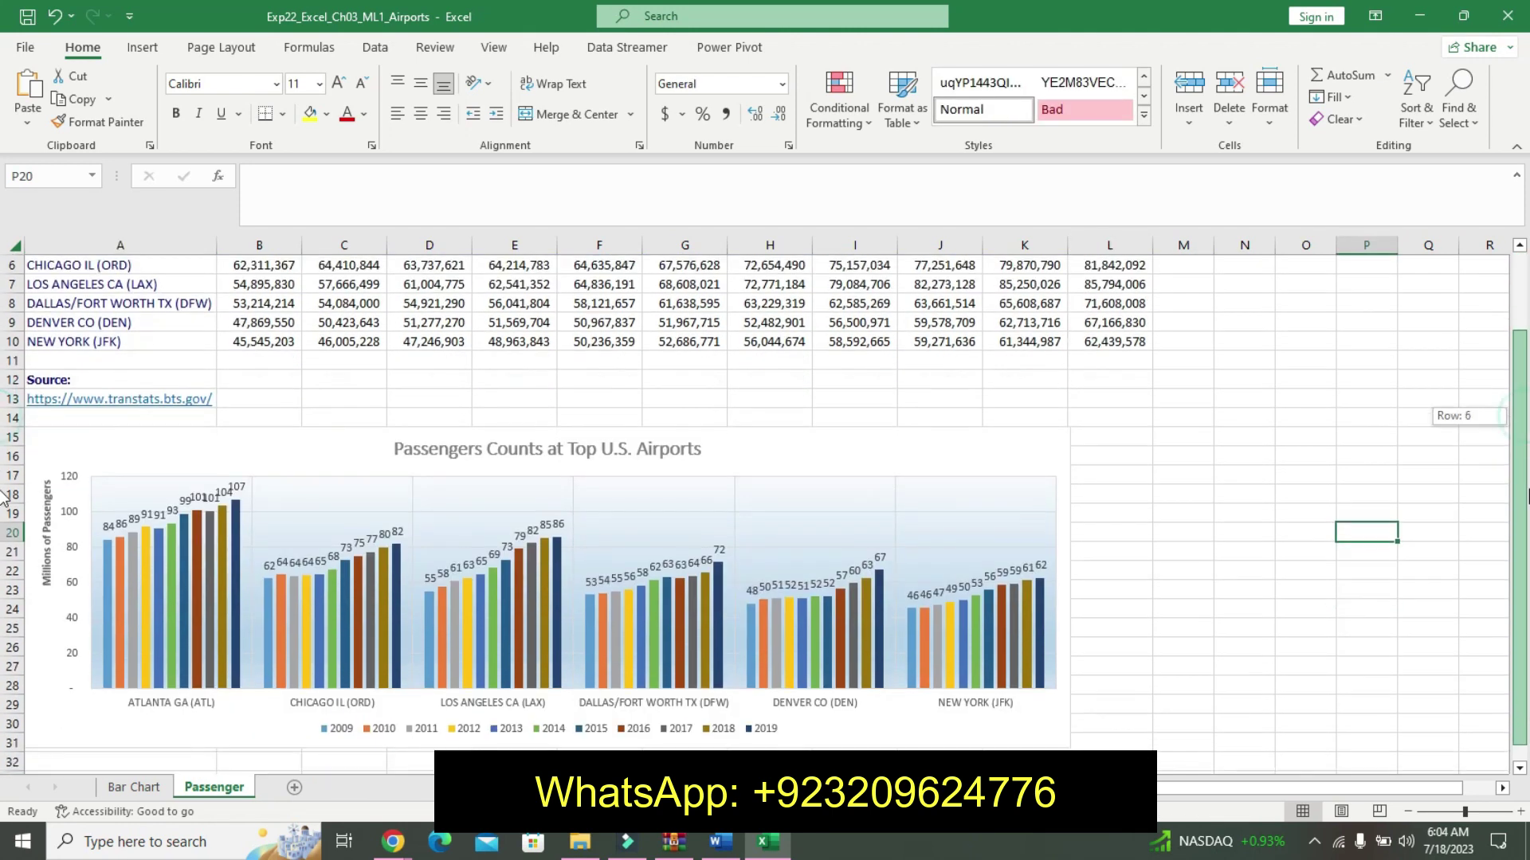